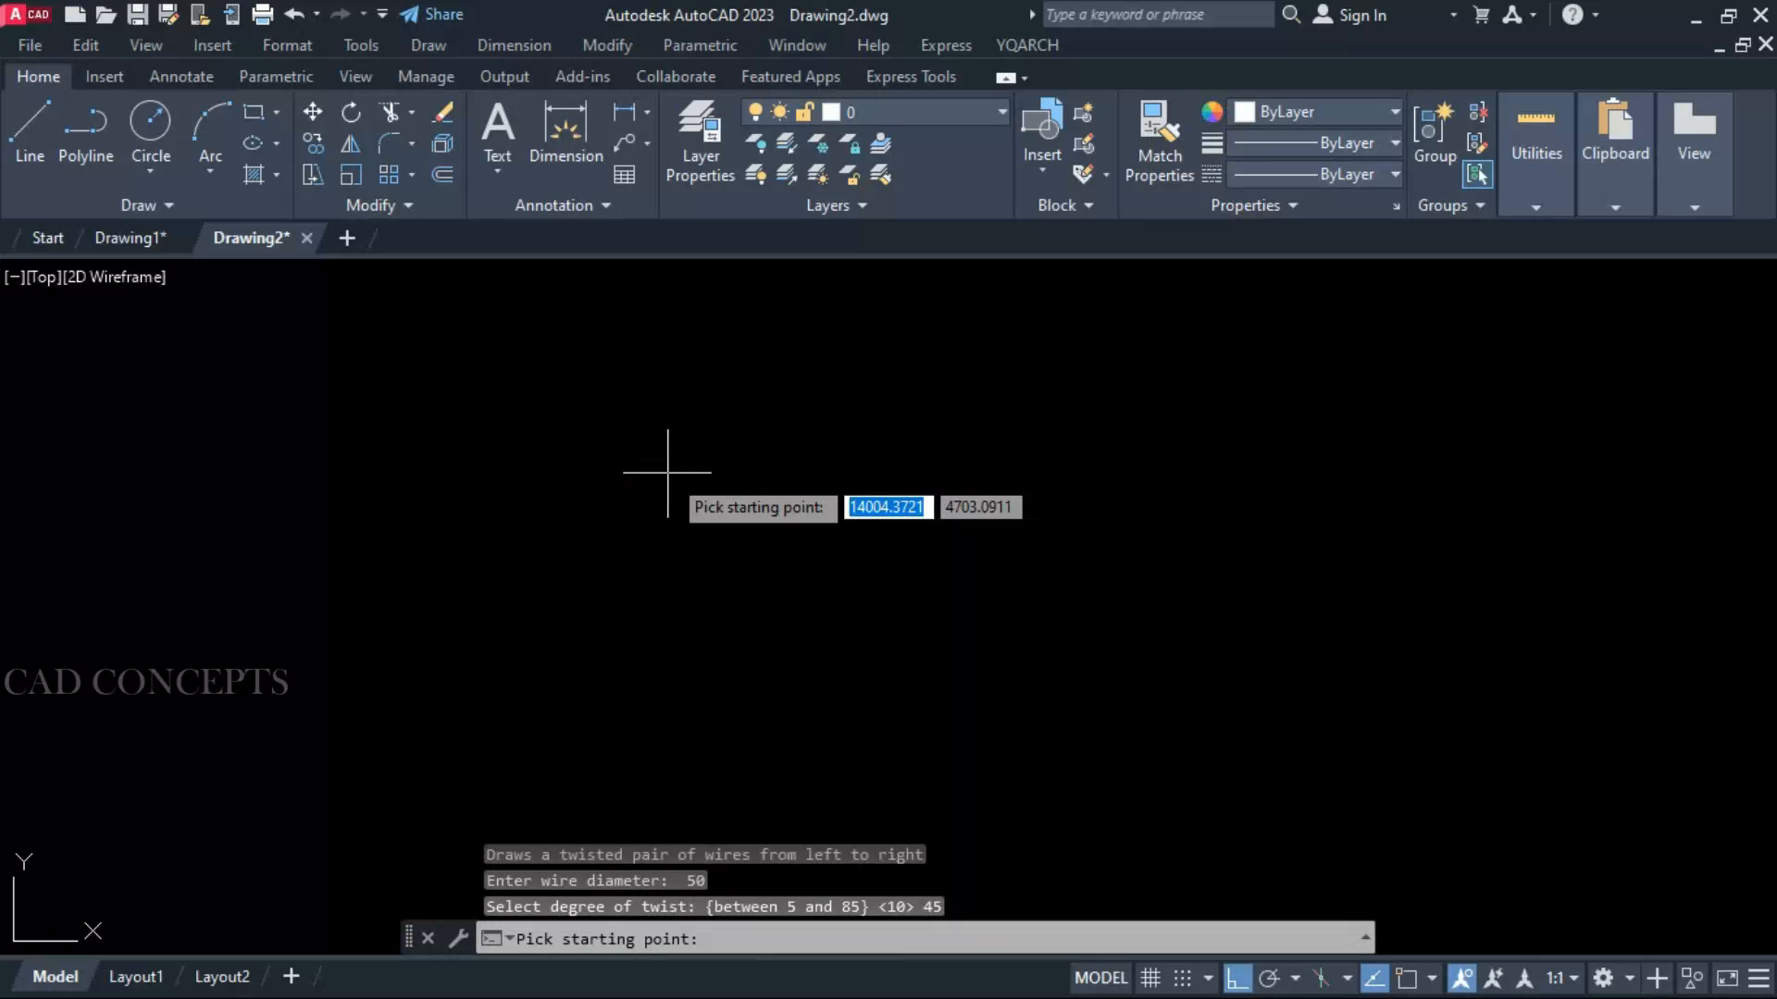
# Draw the twisted pair of wires horizontally across the empty drawing by picking its start and end points
pyautogui.click(75, 598)
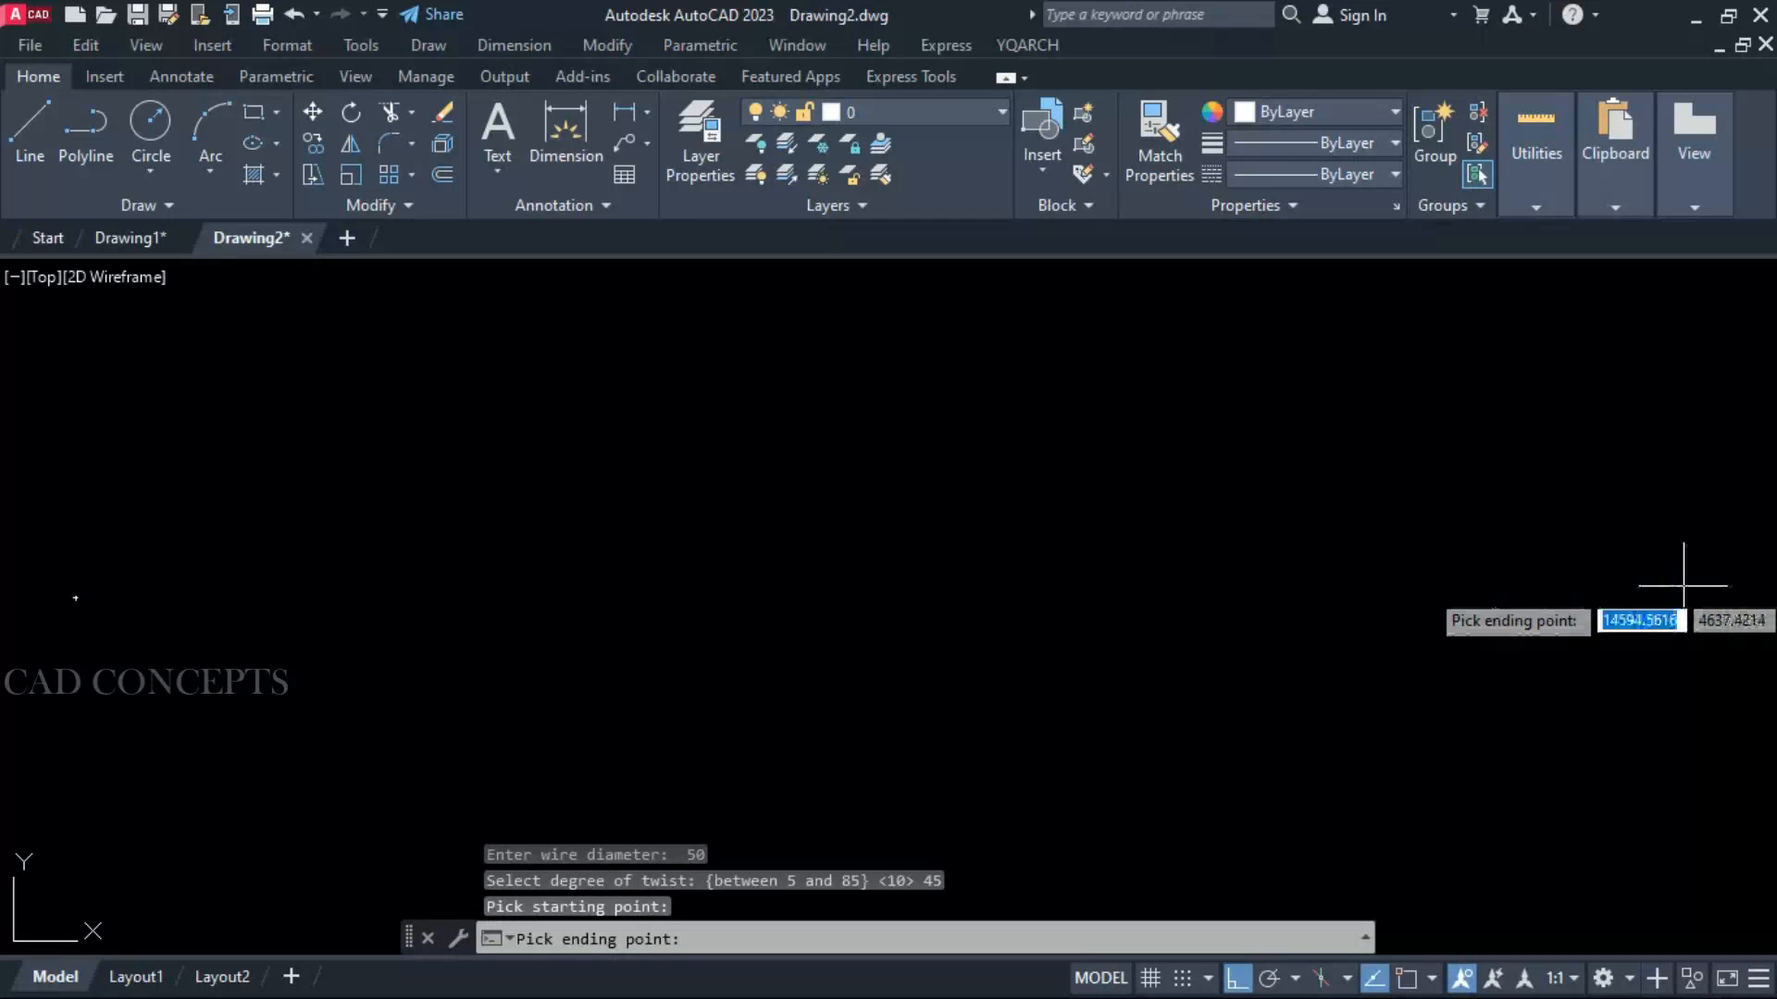
pyautogui.click(1683, 585)
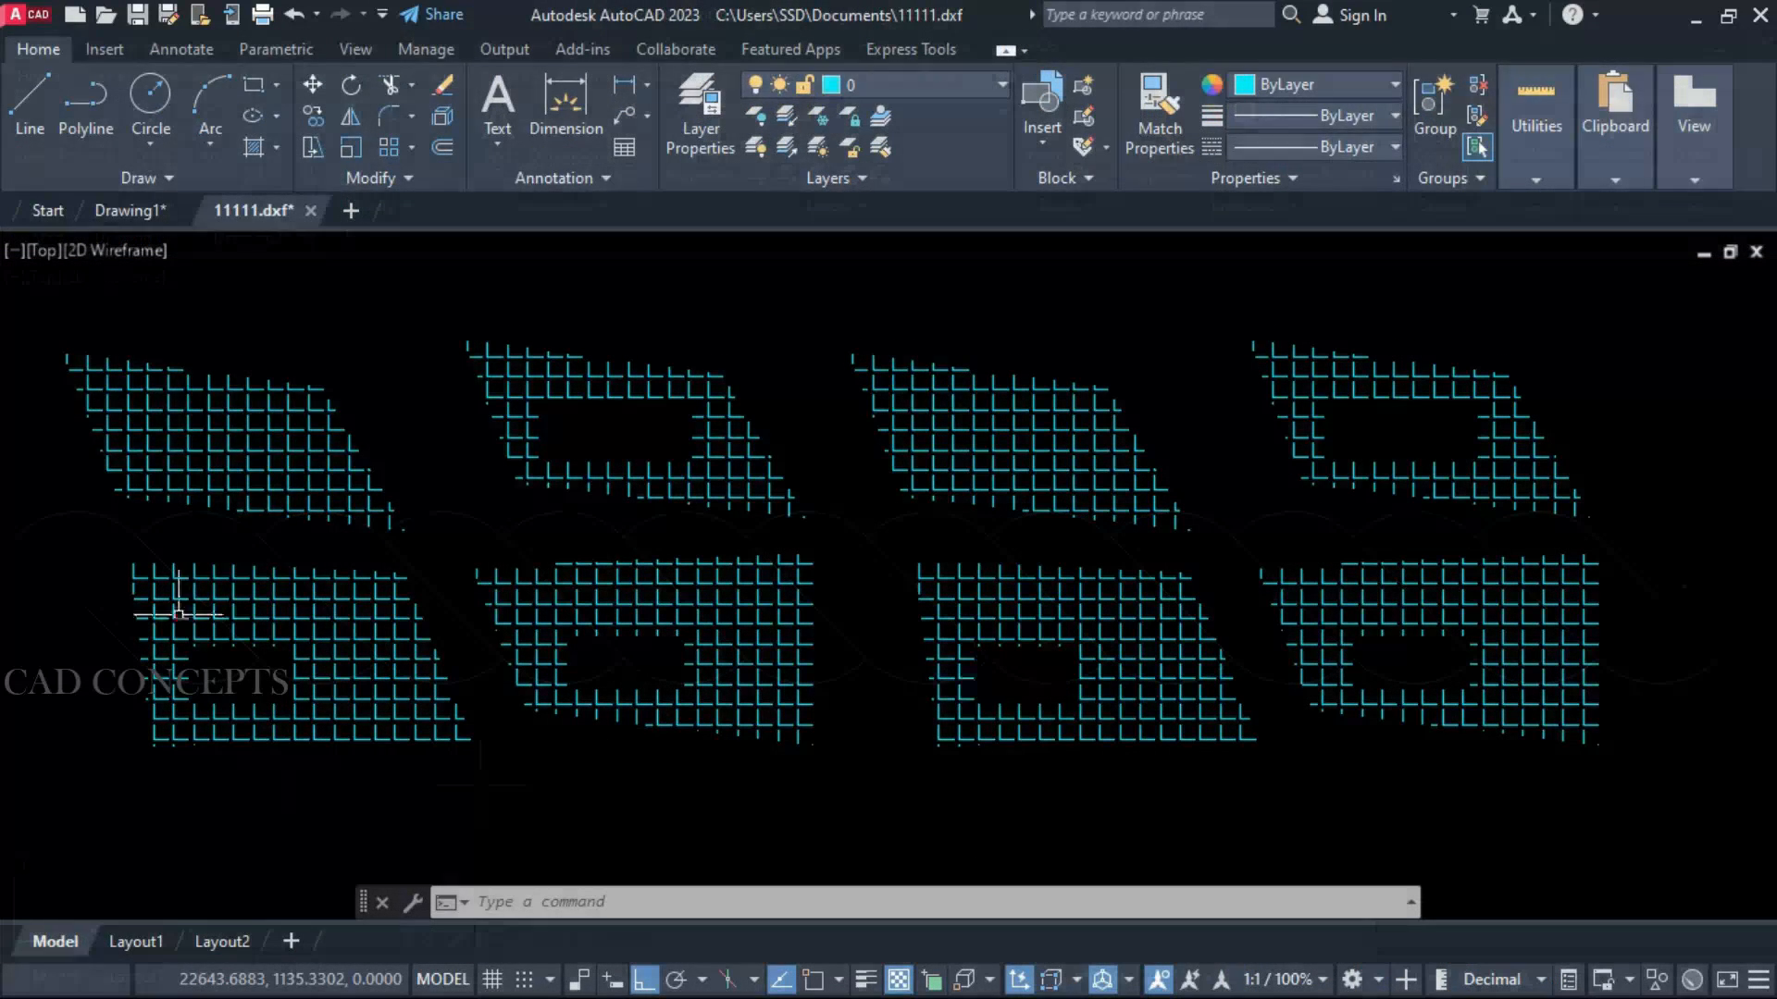
pyautogui.click(254, 470)
pyautogui.click(253, 593)
pyautogui.click(1297, 468)
pyautogui.click(1232, 404)
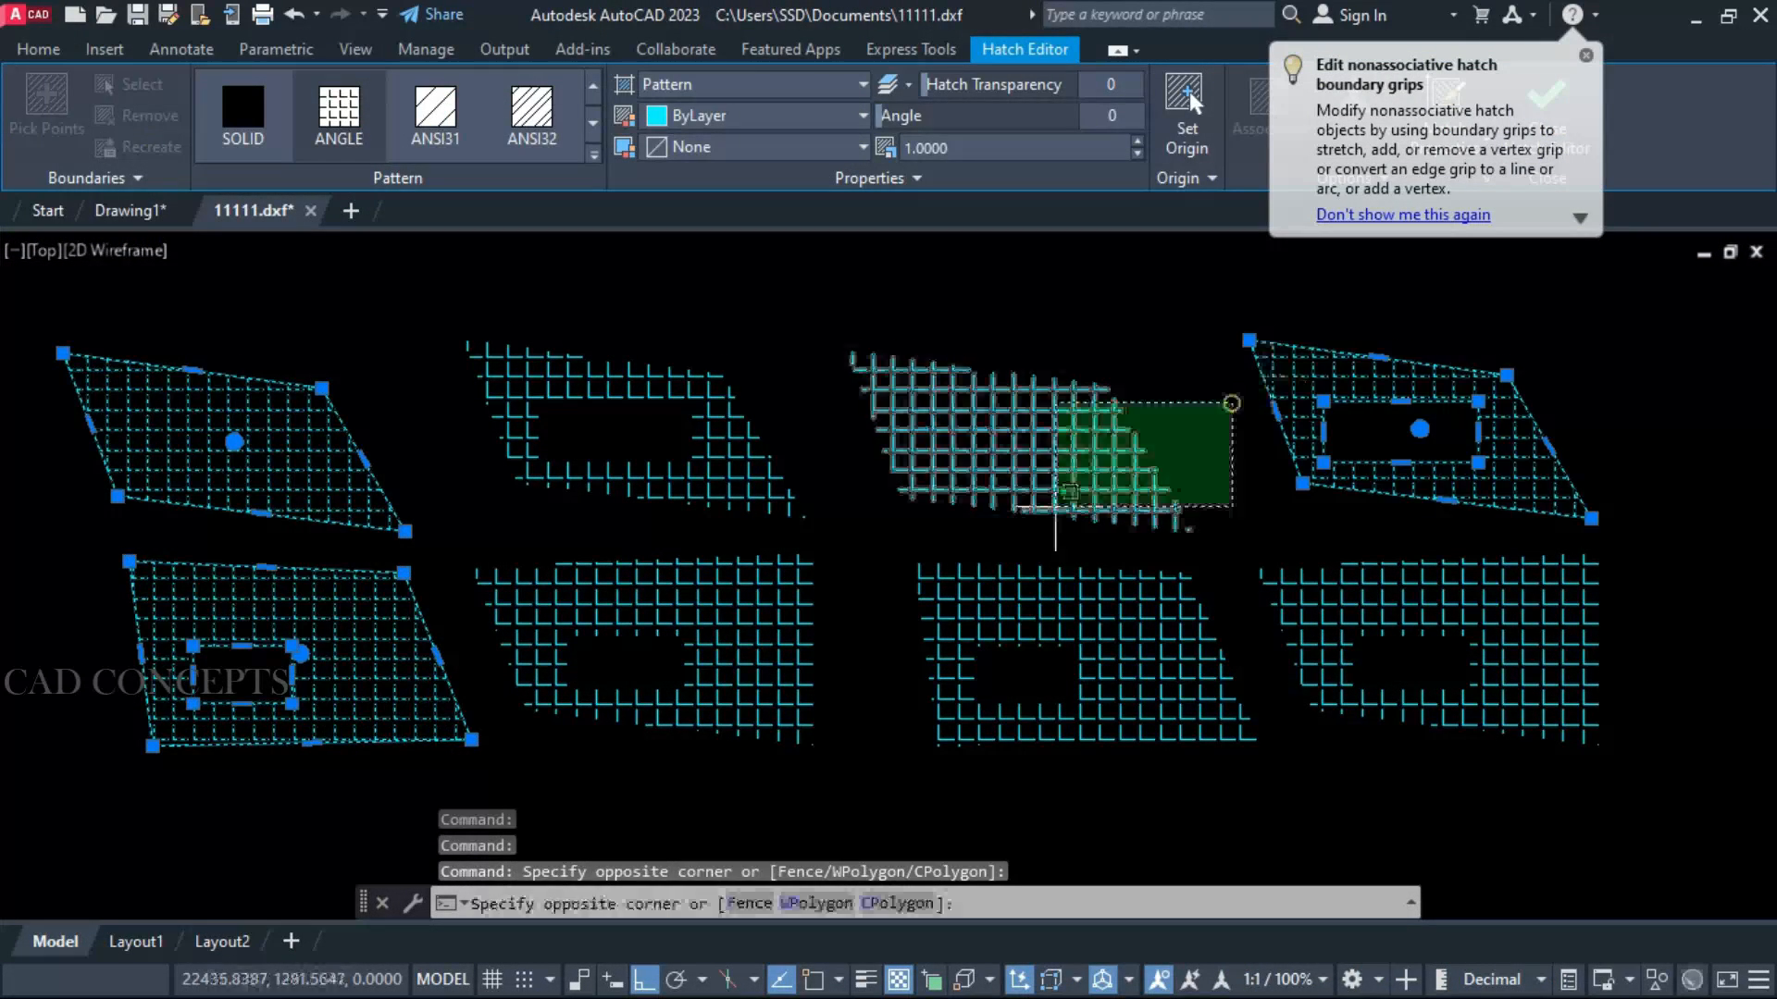
pyautogui.press('Escape')
pyautogui.press('Escape')
# Run HATCHB and select all eight hatch patterns to generate their boundaries
pyautogui.write('hatchb')
pyautogui.press('Return')
pyautogui.click(1610, 386)
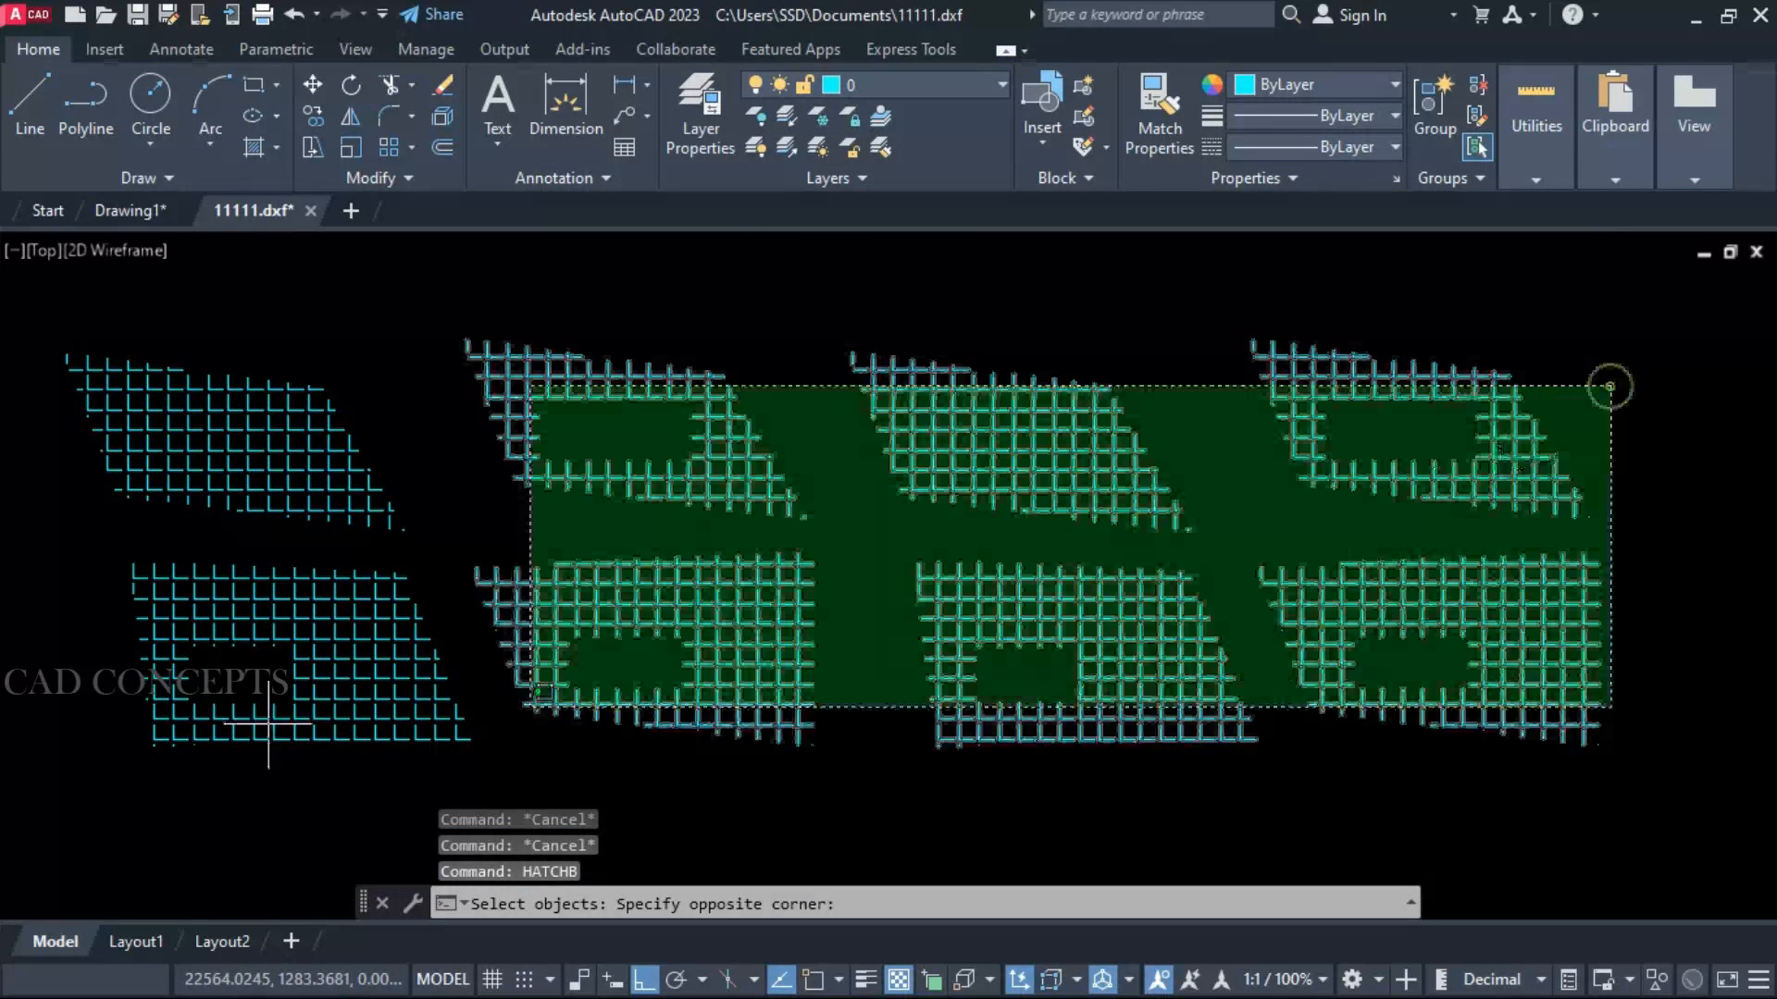
pyautogui.click(269, 726)
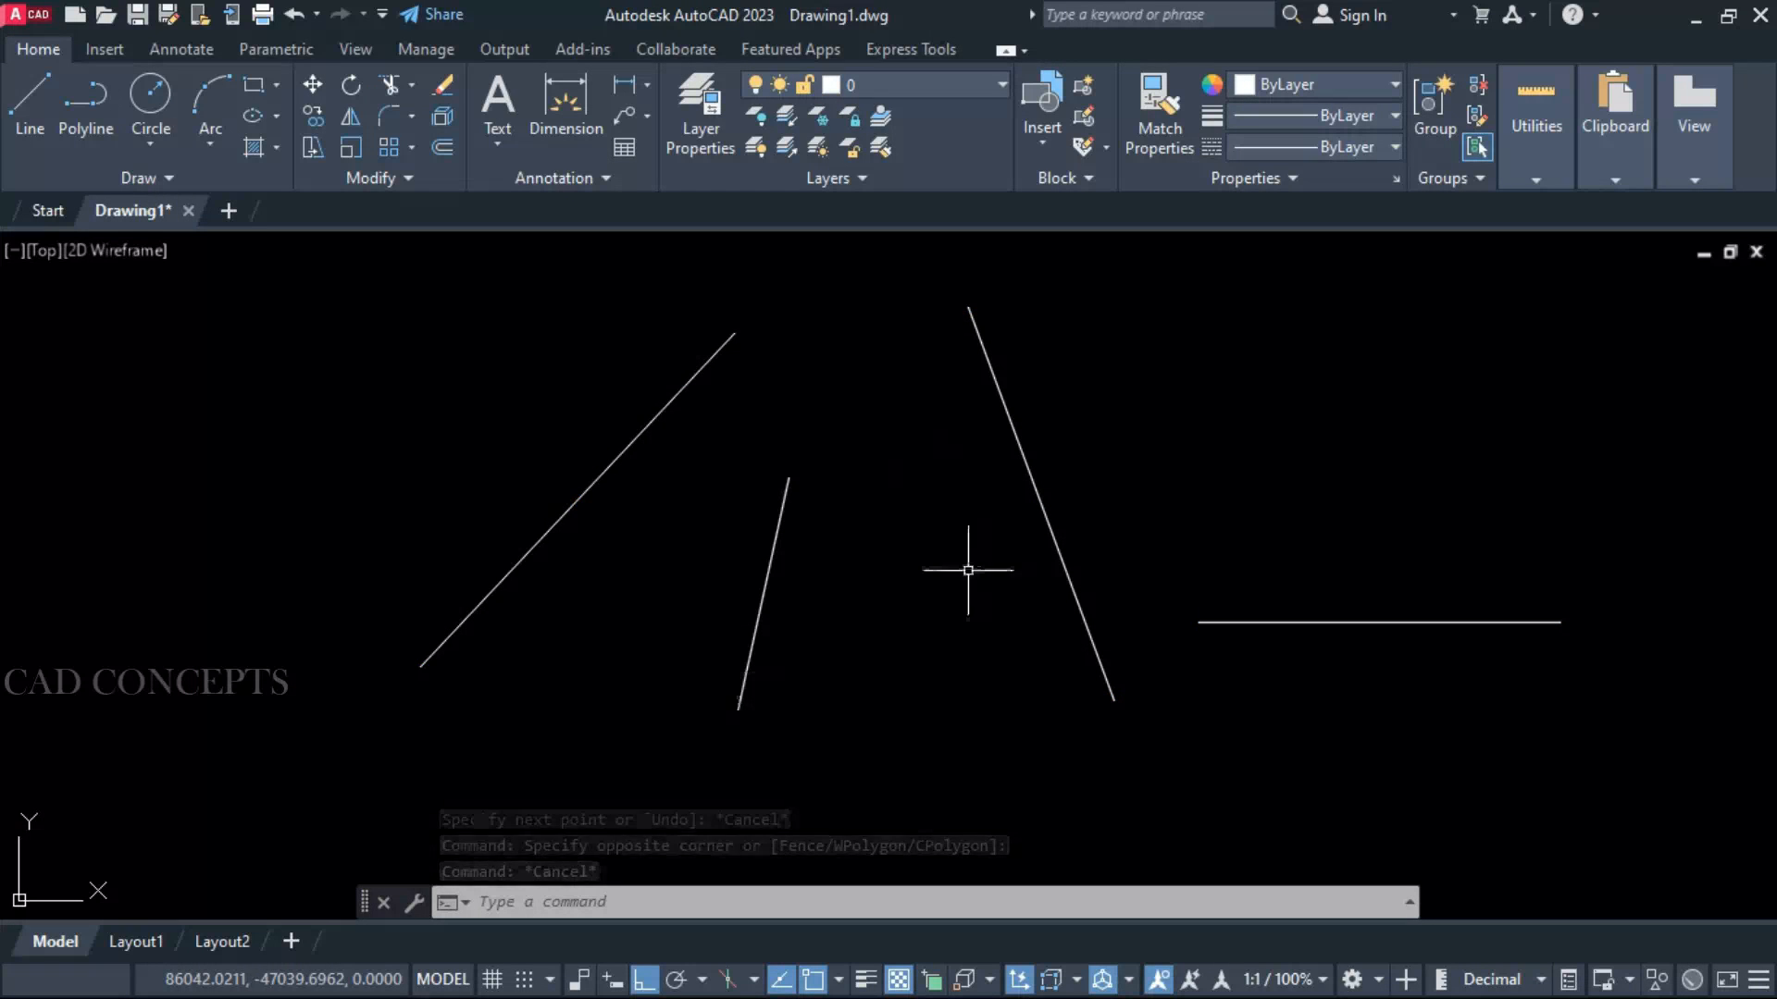
# Align the snap angle with the long slanted line using the ANG command
pyautogui.write('ang')
pyautogui.press('Return')
pyautogui.click(570, 510)
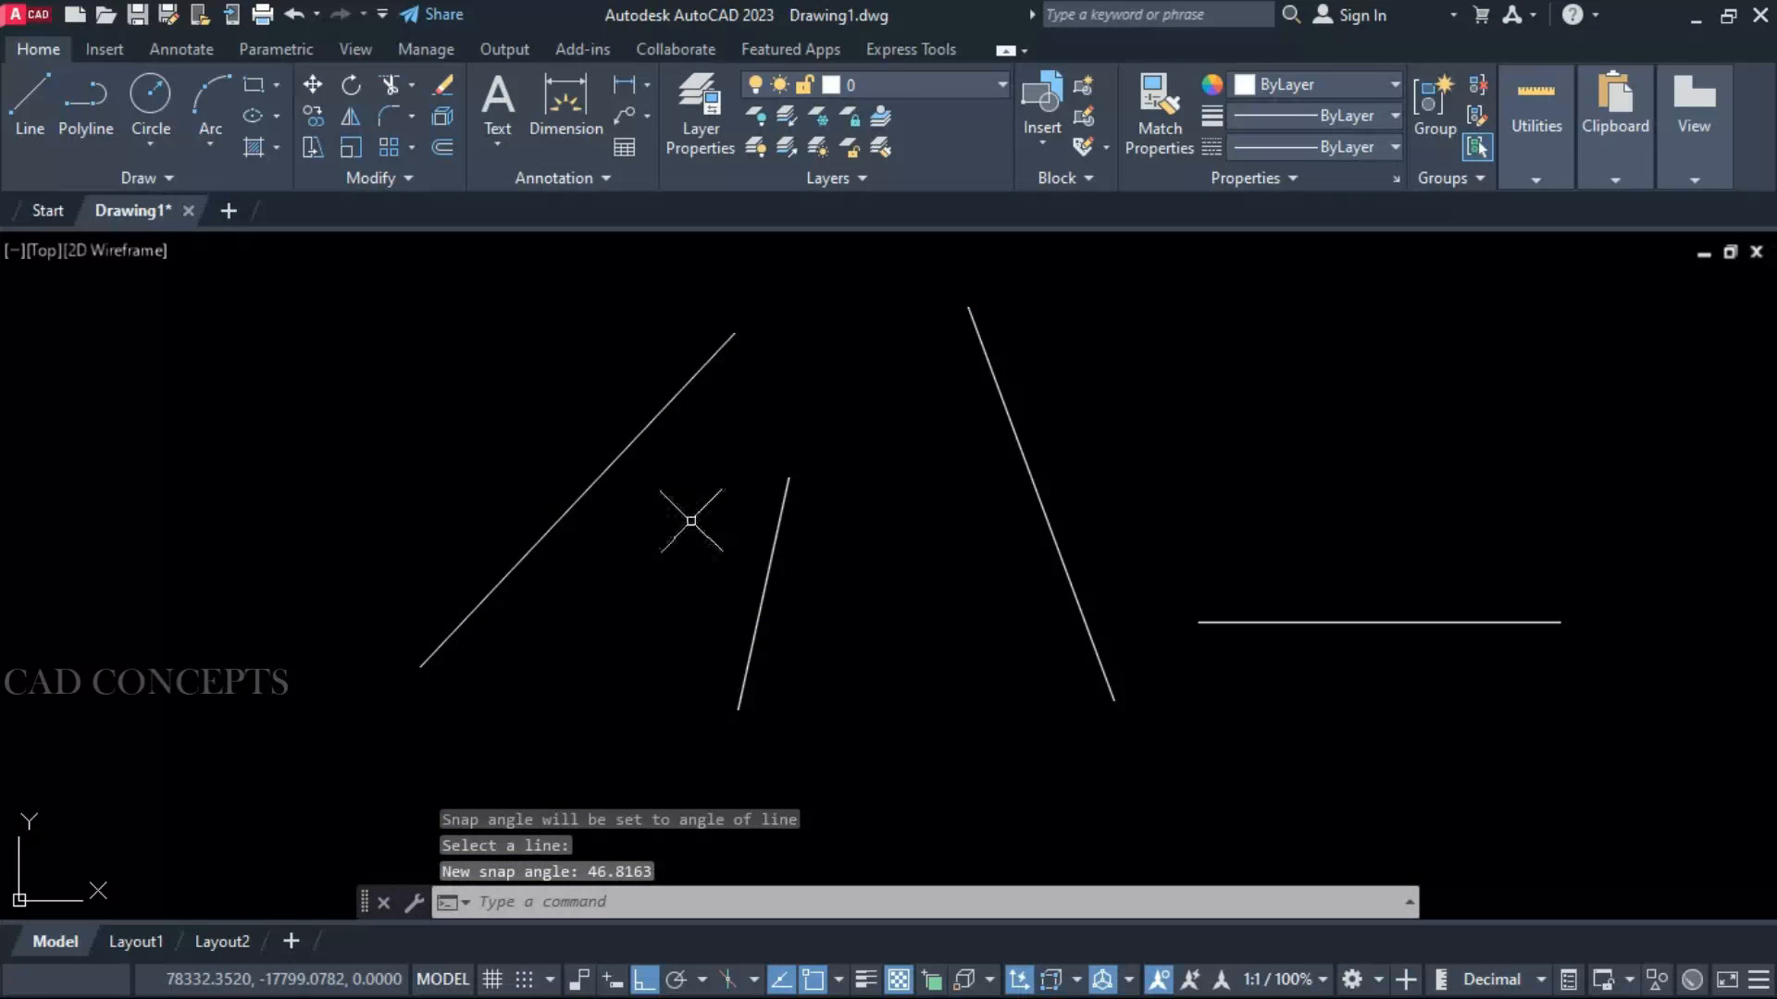
pyautogui.write('l')
pyautogui.press('Return')
pyautogui.click(615, 635)
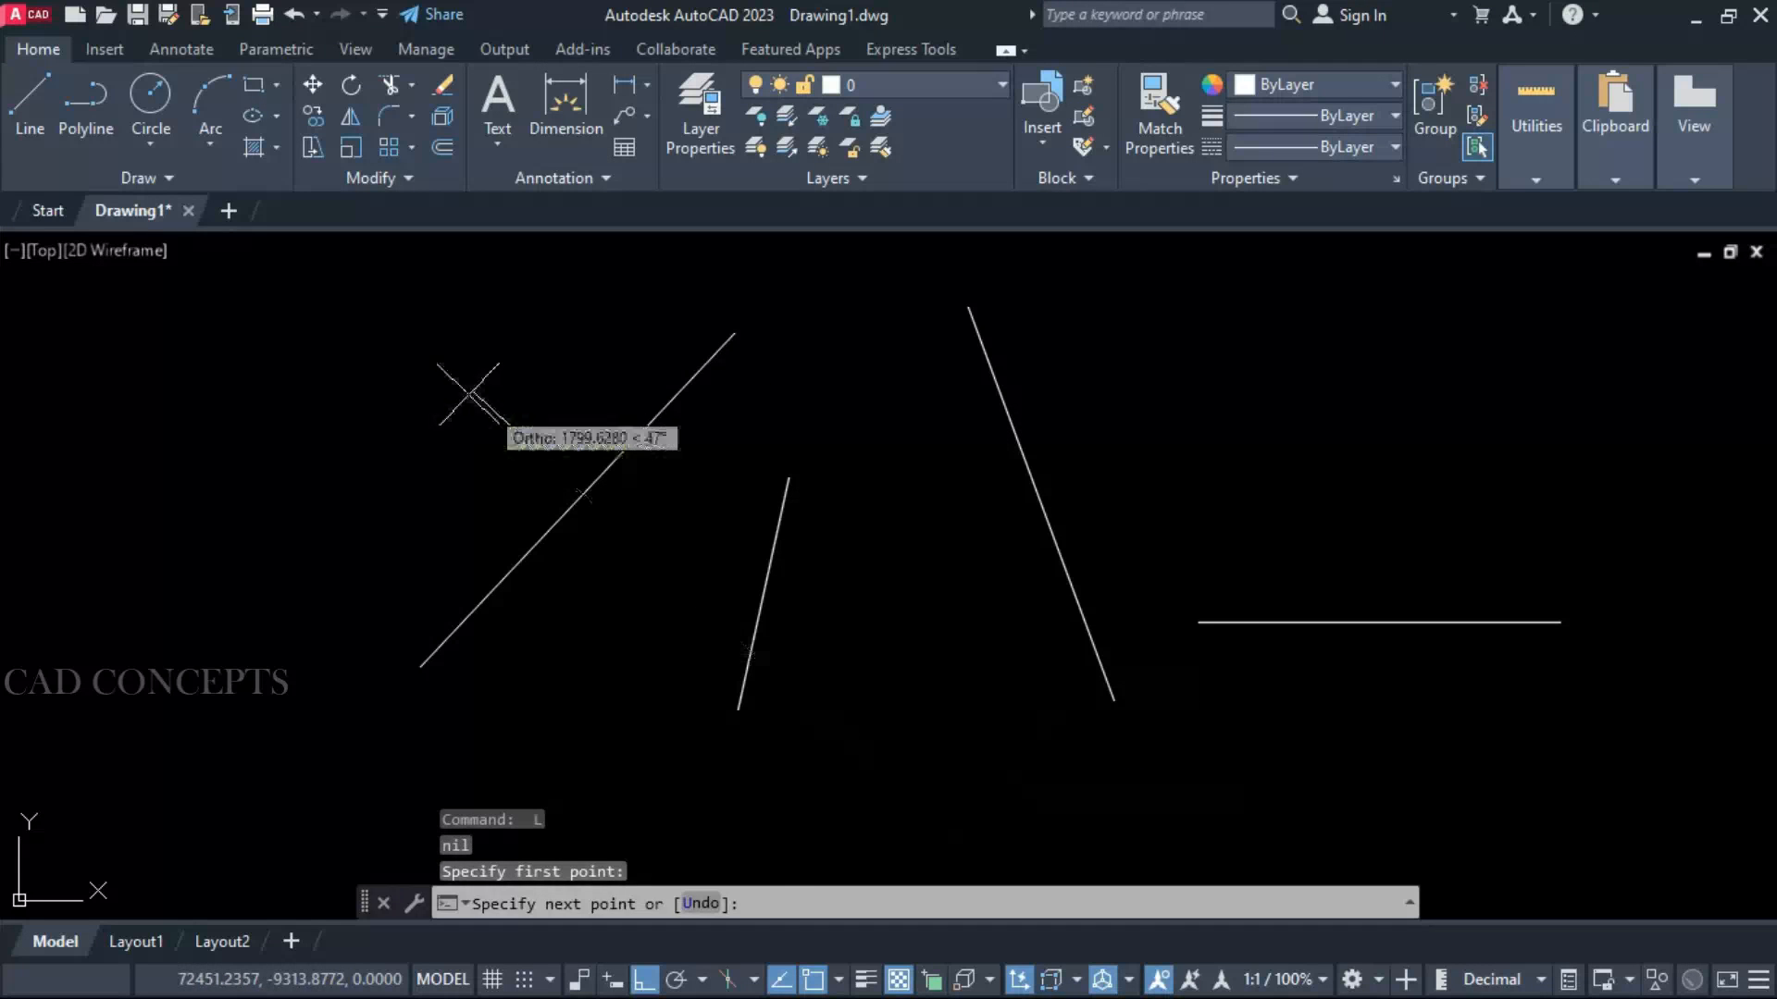
pyautogui.press('Escape')
# Align the snap angle with the short steep line using ANG and start a line beside it
pyautogui.write('ang')
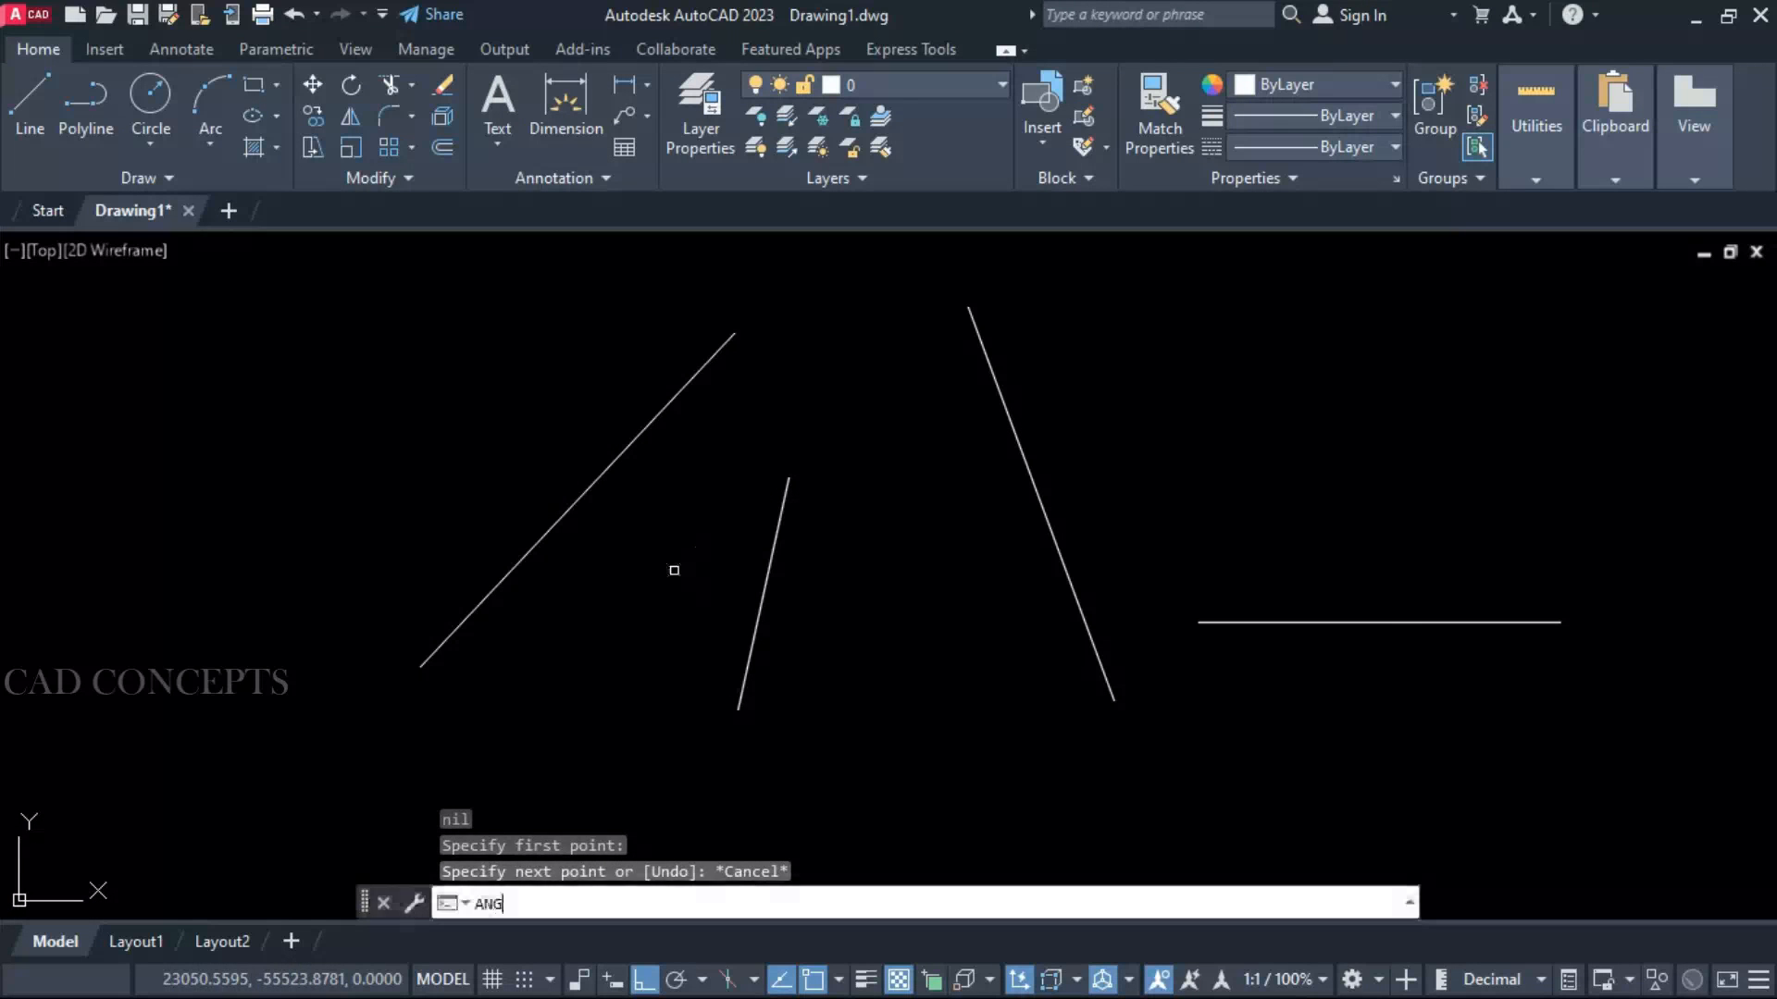
pyautogui.press('Return')
pyautogui.click(765, 583)
pyautogui.write('l')
pyautogui.press('Return')
pyautogui.click(833, 682)
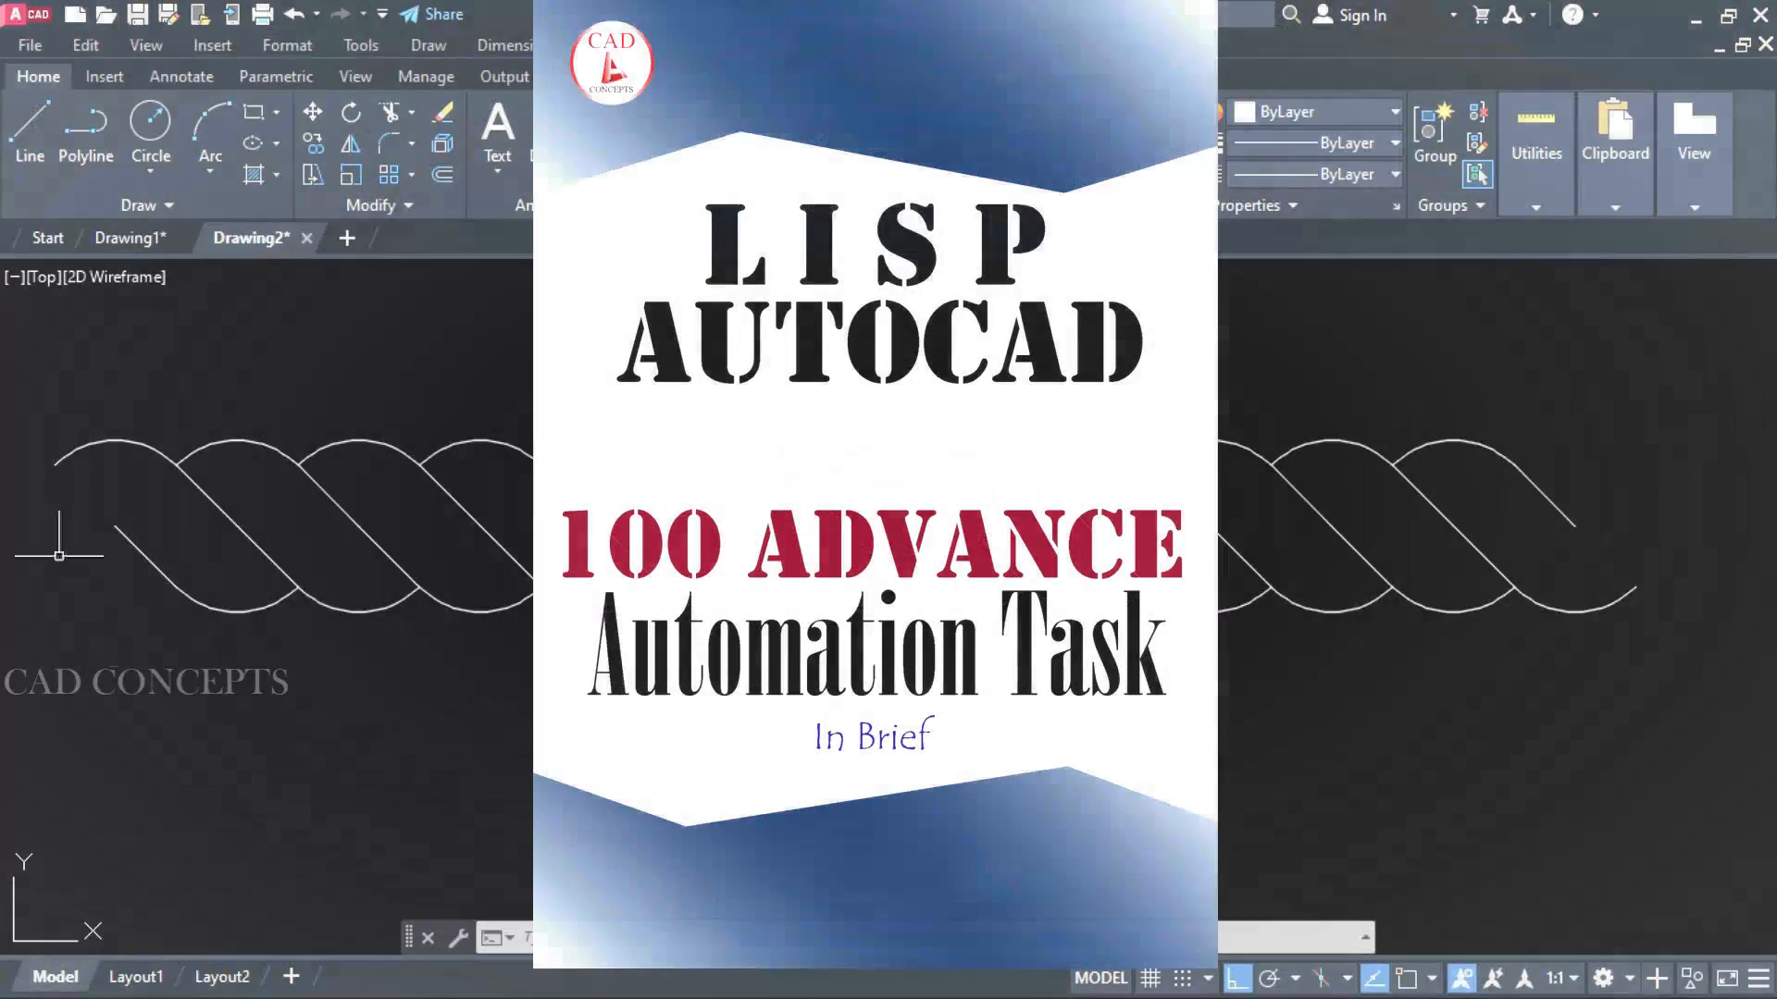
# Erase the whole twisted-wire drawing and restart the twisted-wire command
pyautogui.click(25, 345)
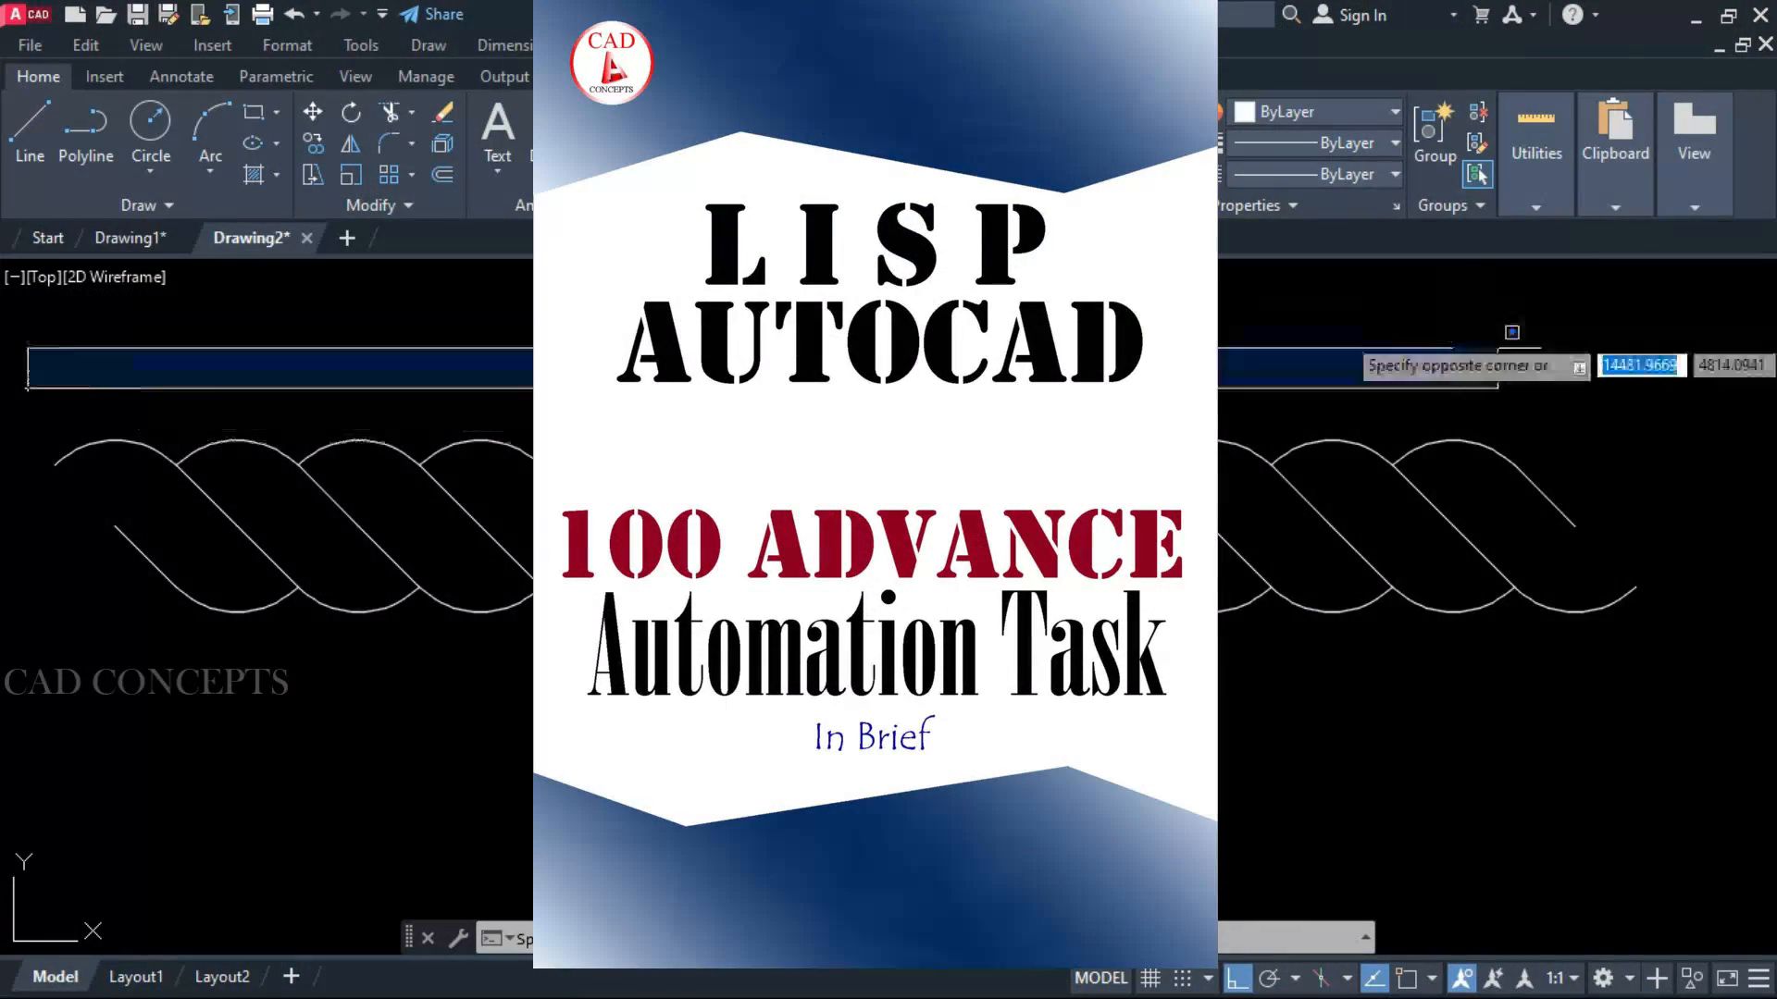
pyautogui.click(1760, 649)
pyautogui.press('Delete')
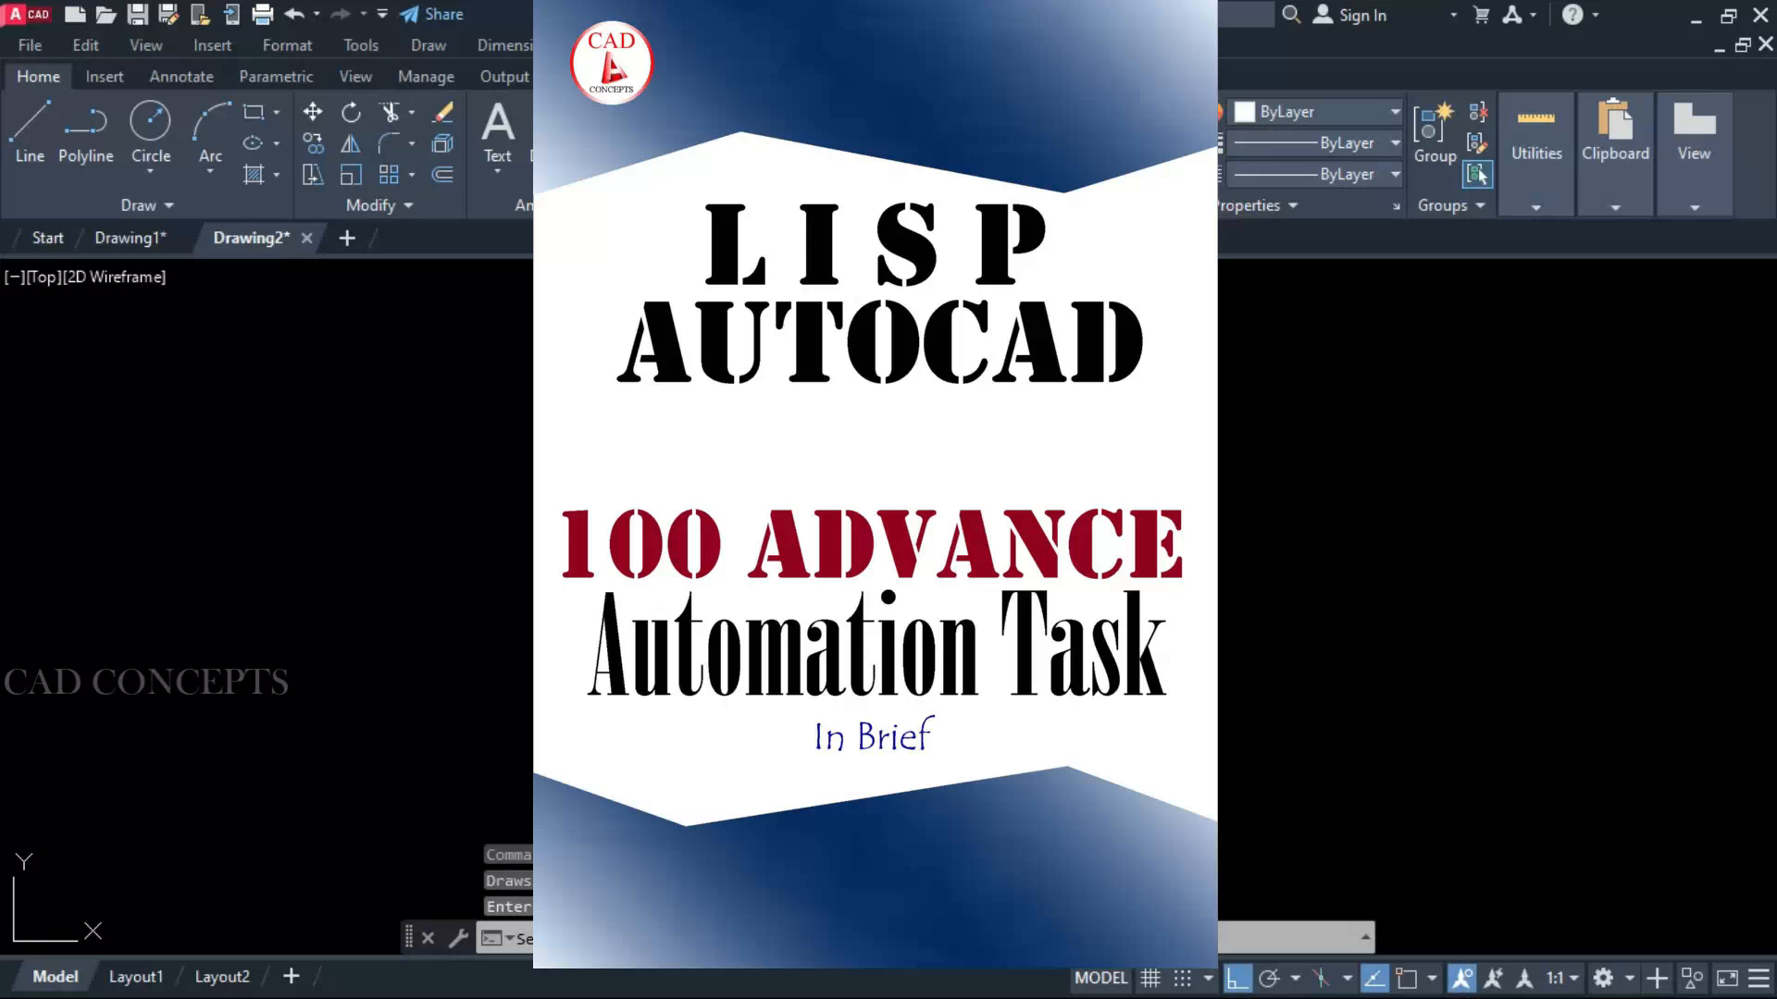
pyautogui.press('Return')
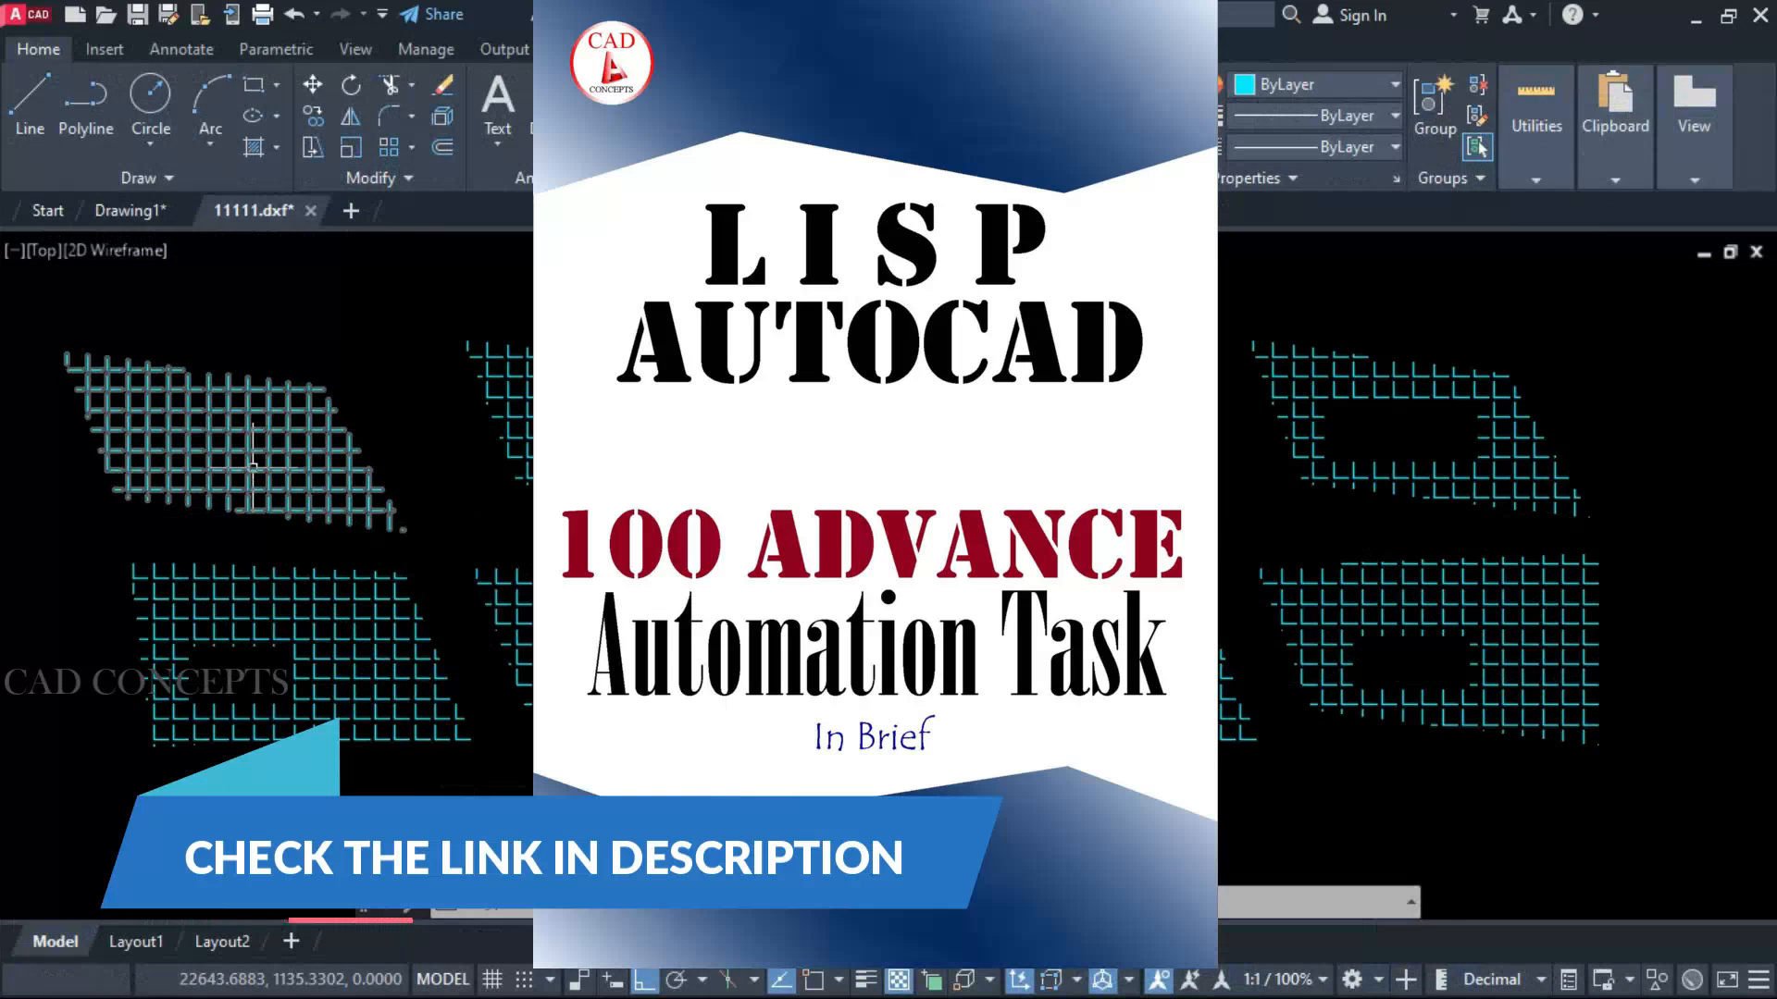
pyautogui.click(252, 468)
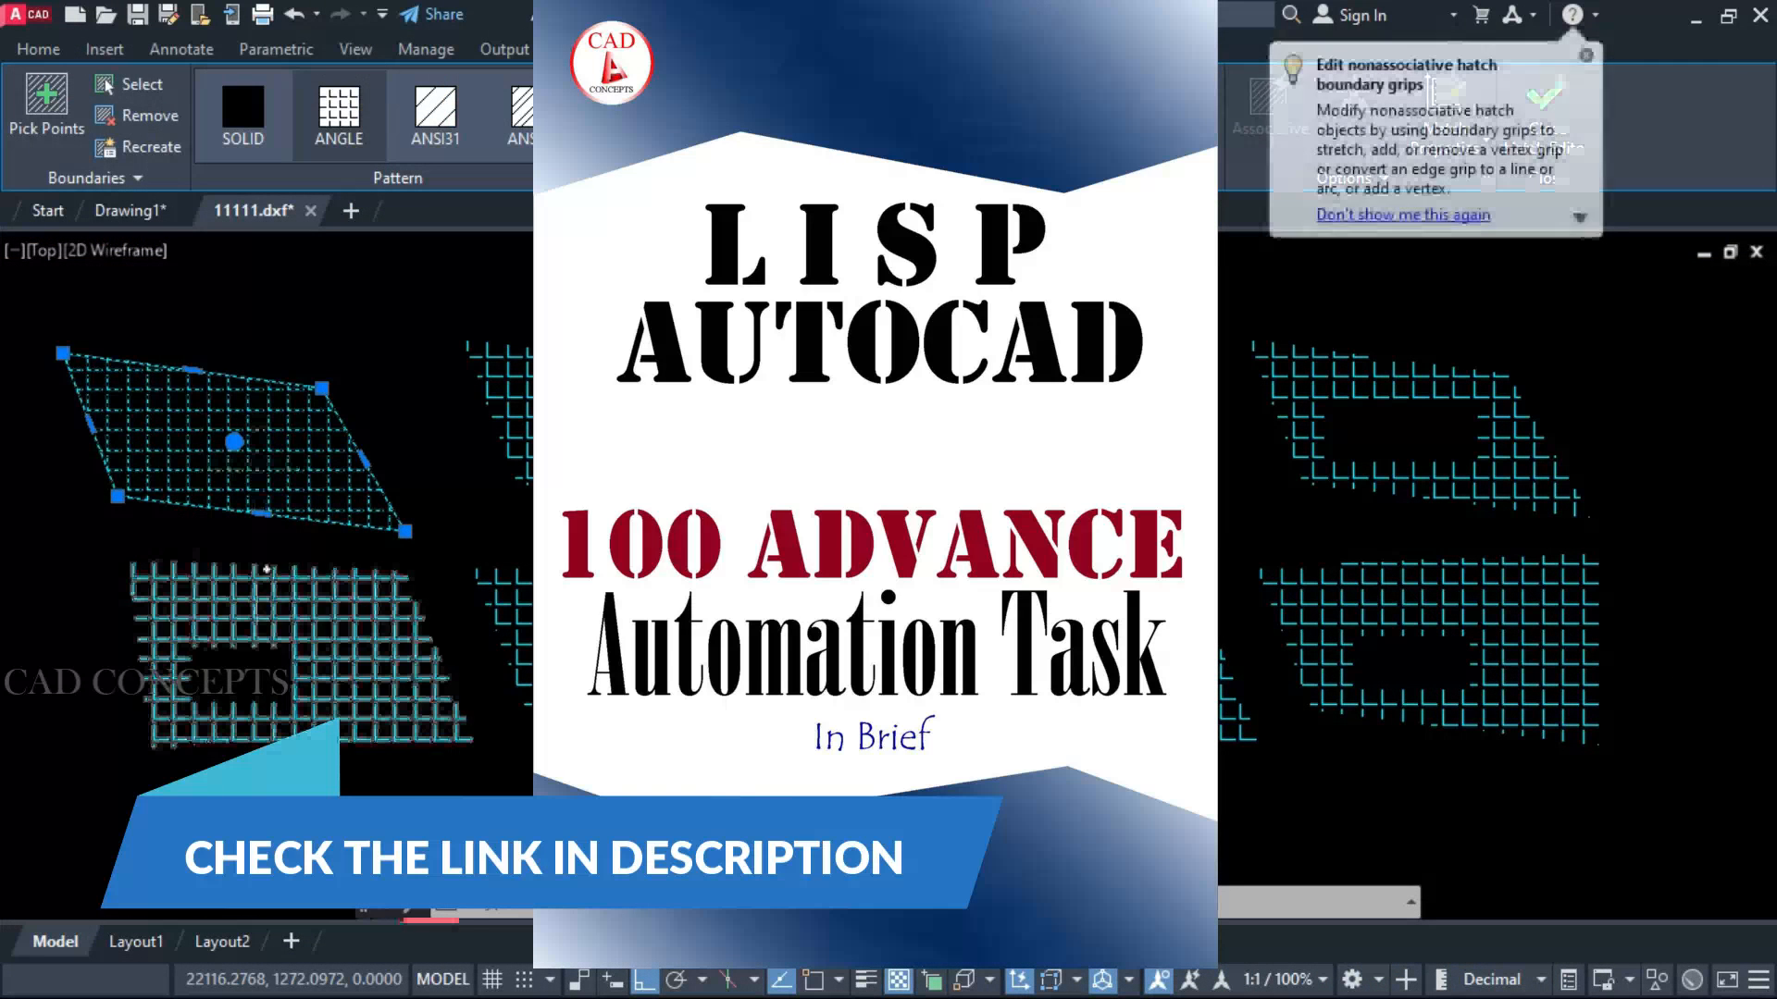
pyautogui.click(256, 597)
pyautogui.click(1296, 467)
pyautogui.click(1257, 378)
pyautogui.click(685, 638)
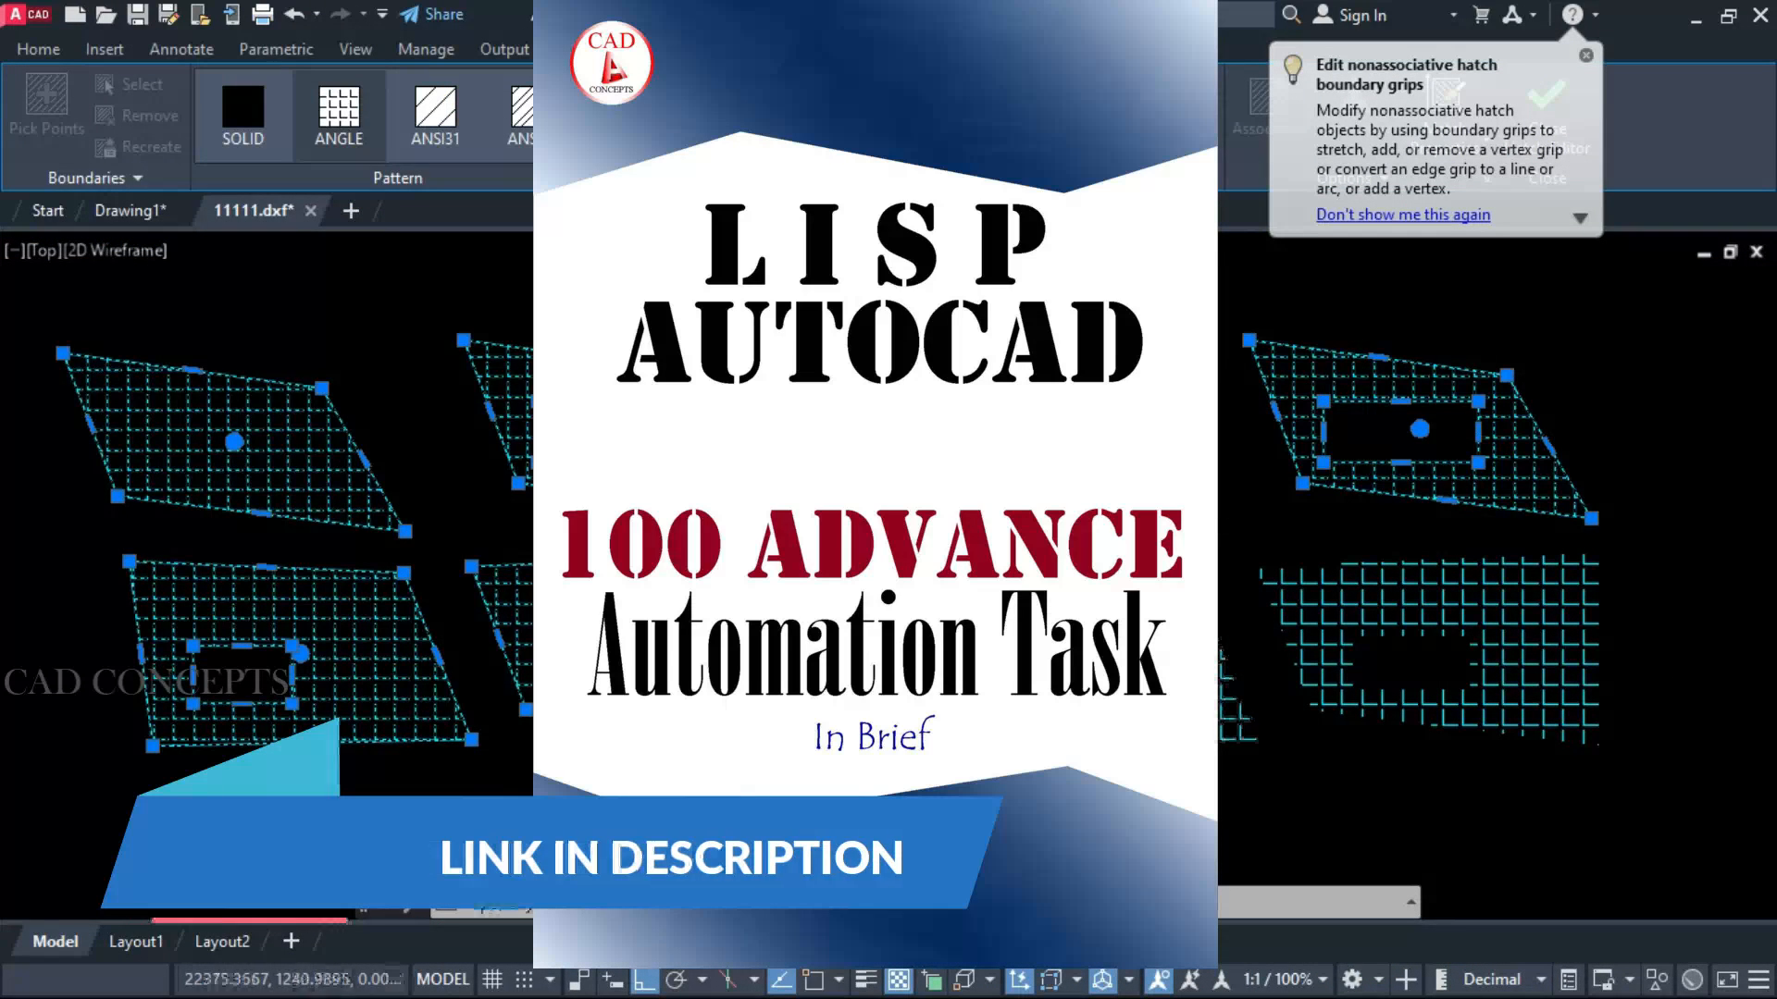
pyautogui.click(1064, 638)
pyautogui.click(1353, 687)
pyautogui.click(1317, 769)
pyautogui.press('Escape')
pyautogui.press('Escape')
# Enter the hatch-boundary command for the hatch patterns
pyautogui.write('HATCHTOB')
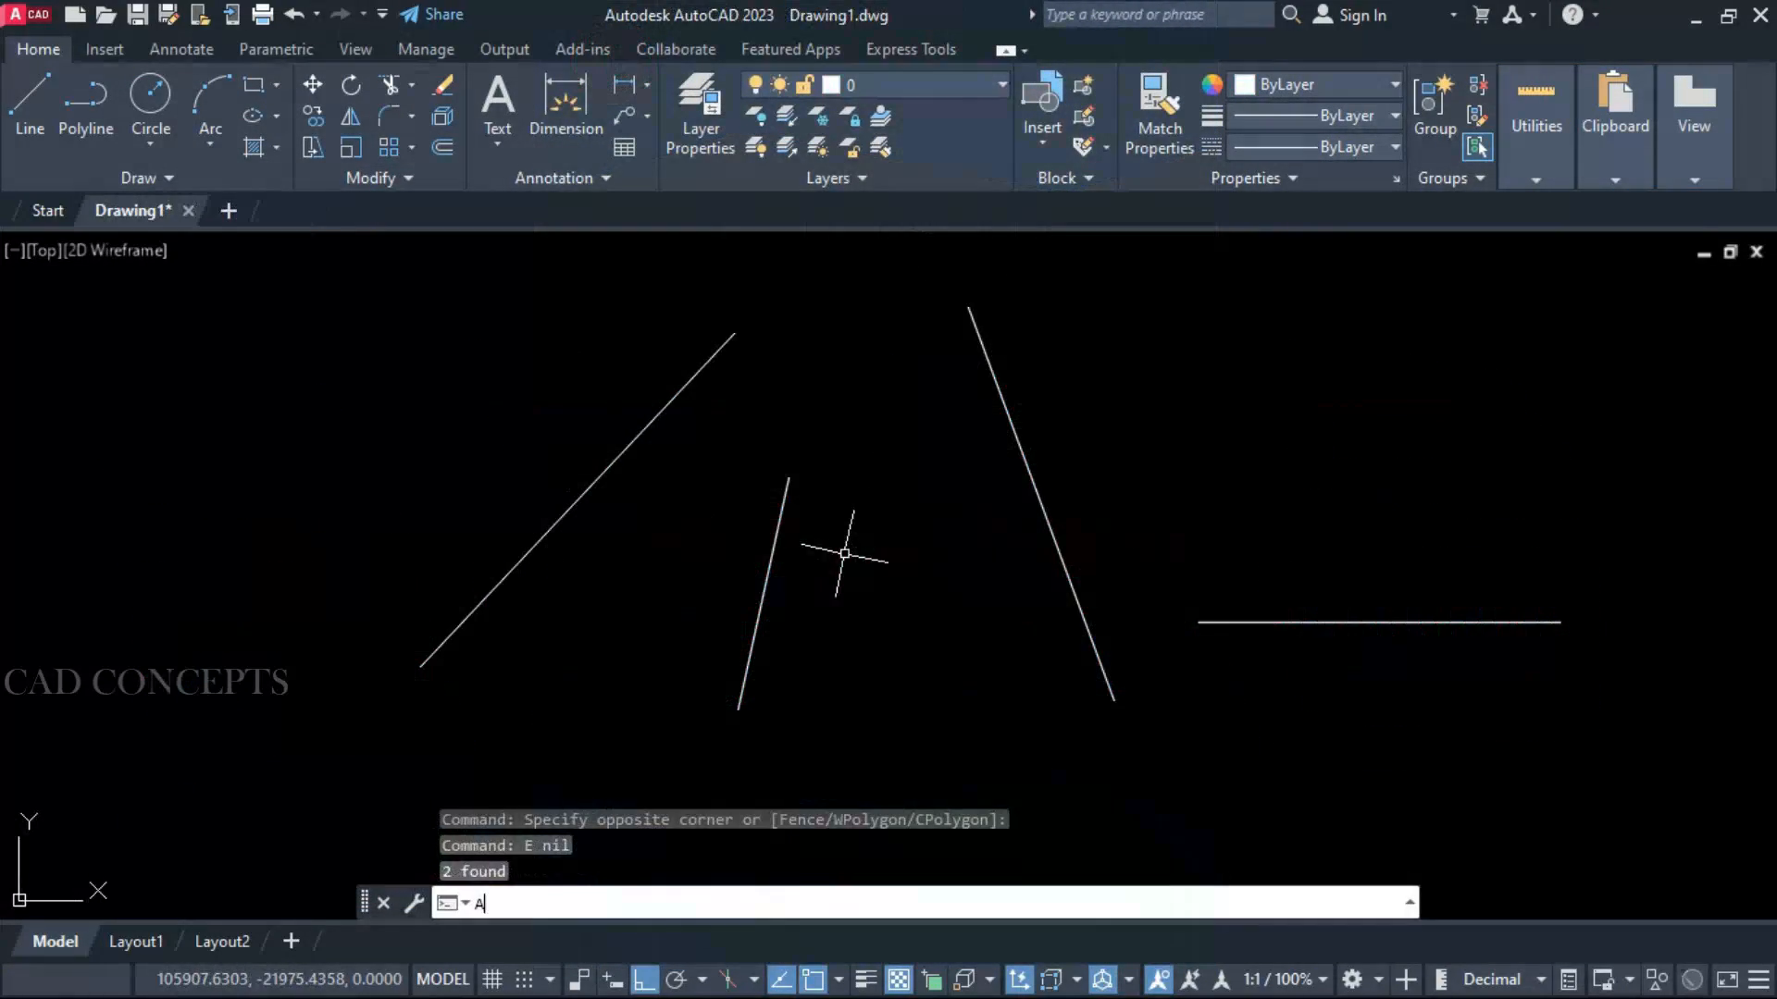
# Align the snap angle with the long steep line between the short line and the horizontal one
pyautogui.press('Return')
pyautogui.click(1066, 576)
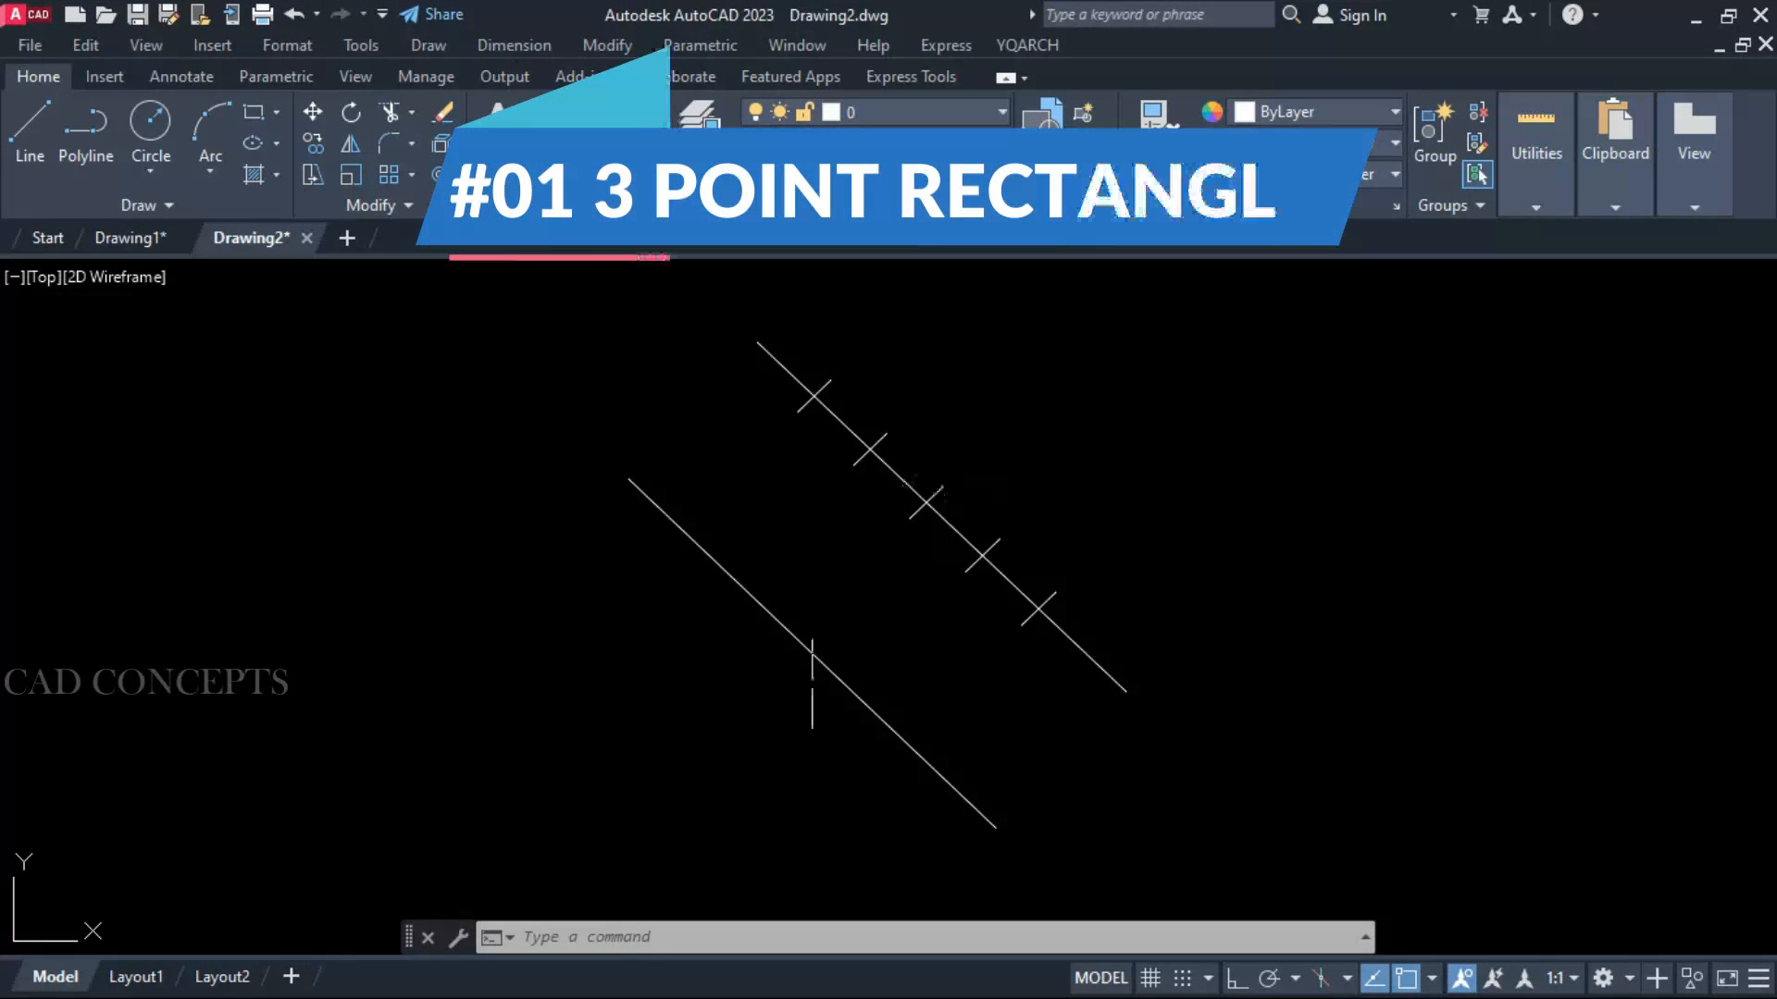
# Draw an ordinary wide rectangle with RECTANG in the empty space beside the two slanted lines
pyautogui.moveTo(844, 742); pyautogui.dragTo(743, 739, button='middle')
pyautogui.write('C')
pyautogui.press('Return')
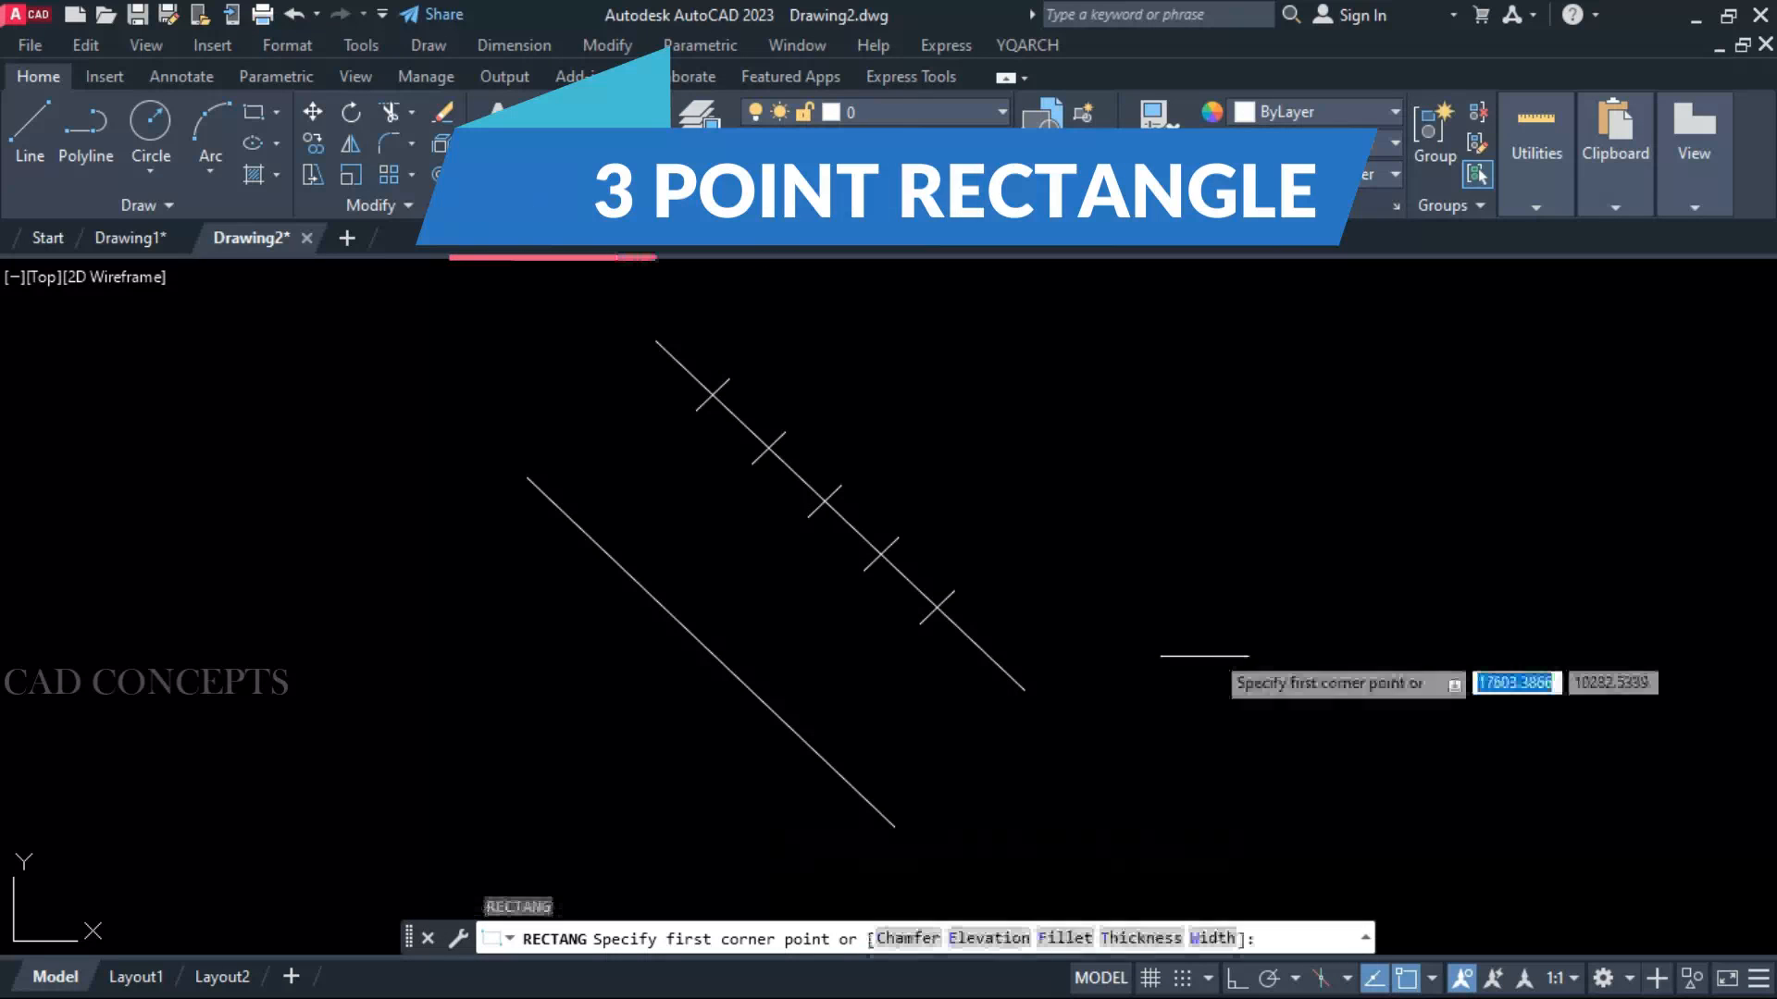
pyautogui.click(1185, 429)
pyautogui.click(1505, 580)
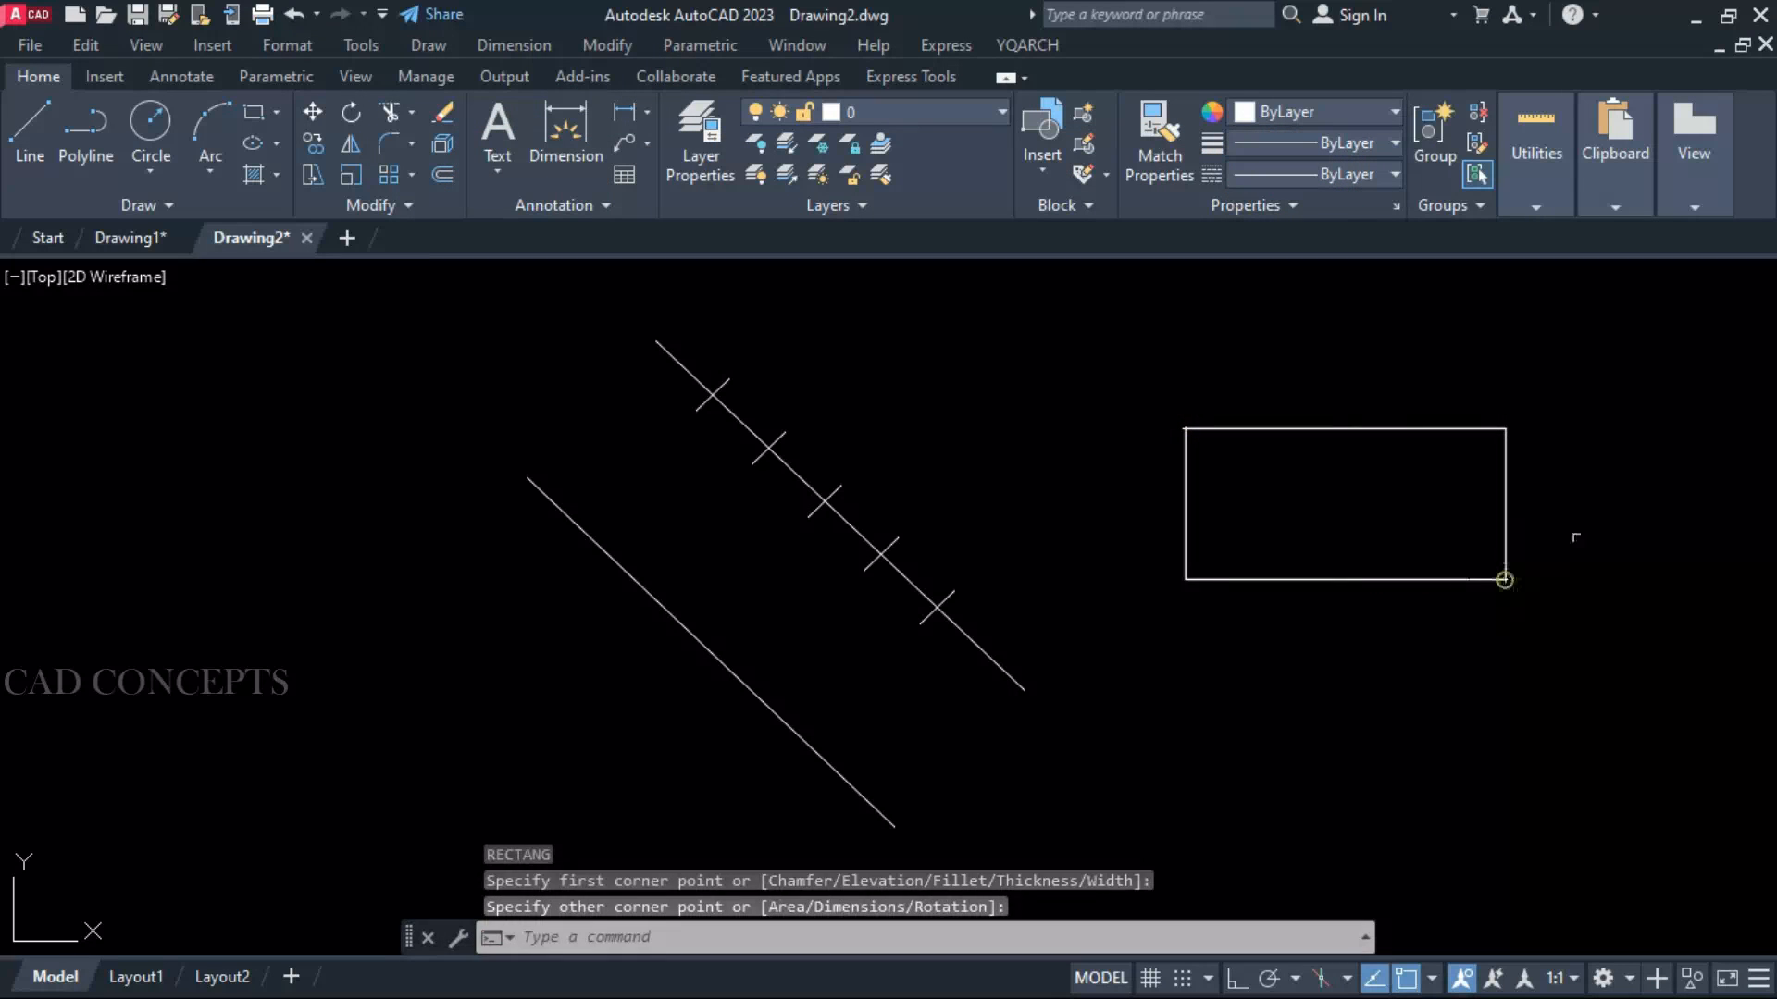
# Draw a tall narrow rectangle beside the wide one and a second wide rectangle below it
pyautogui.press('Return')
pyautogui.press('Return')
pyautogui.click(1714, 329)
pyautogui.click(1618, 649)
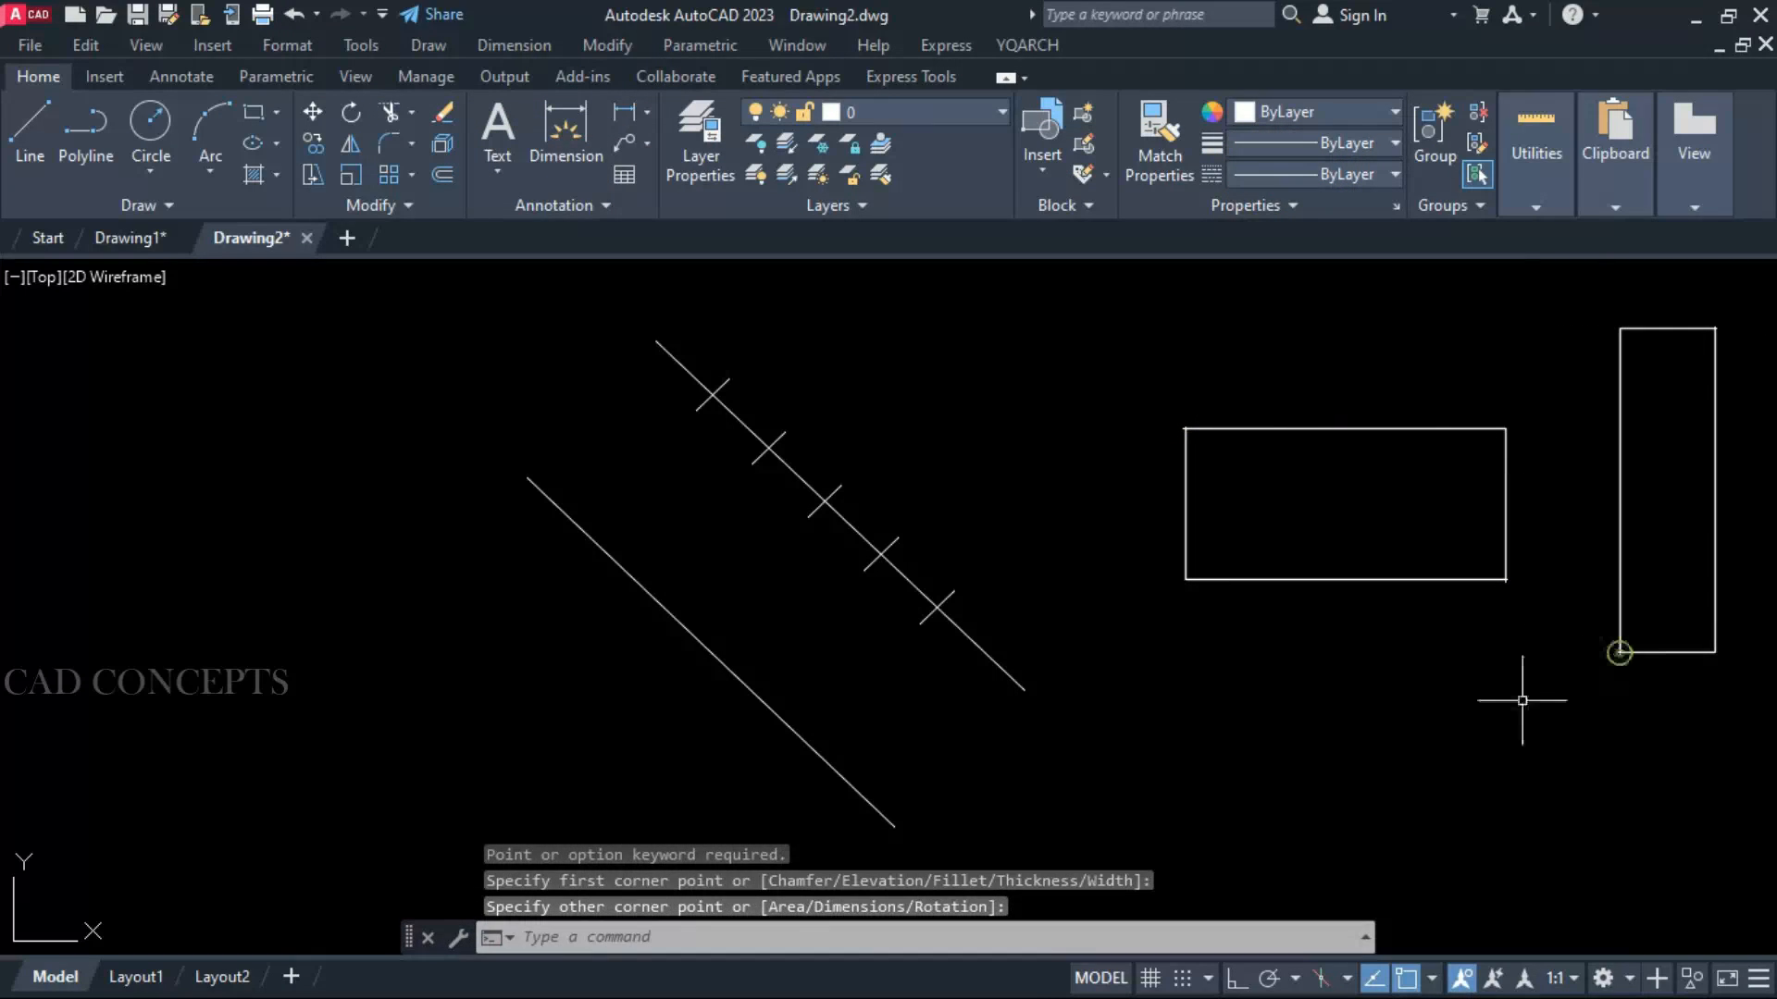
pyautogui.press('Return')
pyautogui.click(1213, 658)
pyautogui.click(1554, 805)
pyautogui.press('Escape')
# Erase the three ordinary rectangles
pyautogui.click(1657, 840)
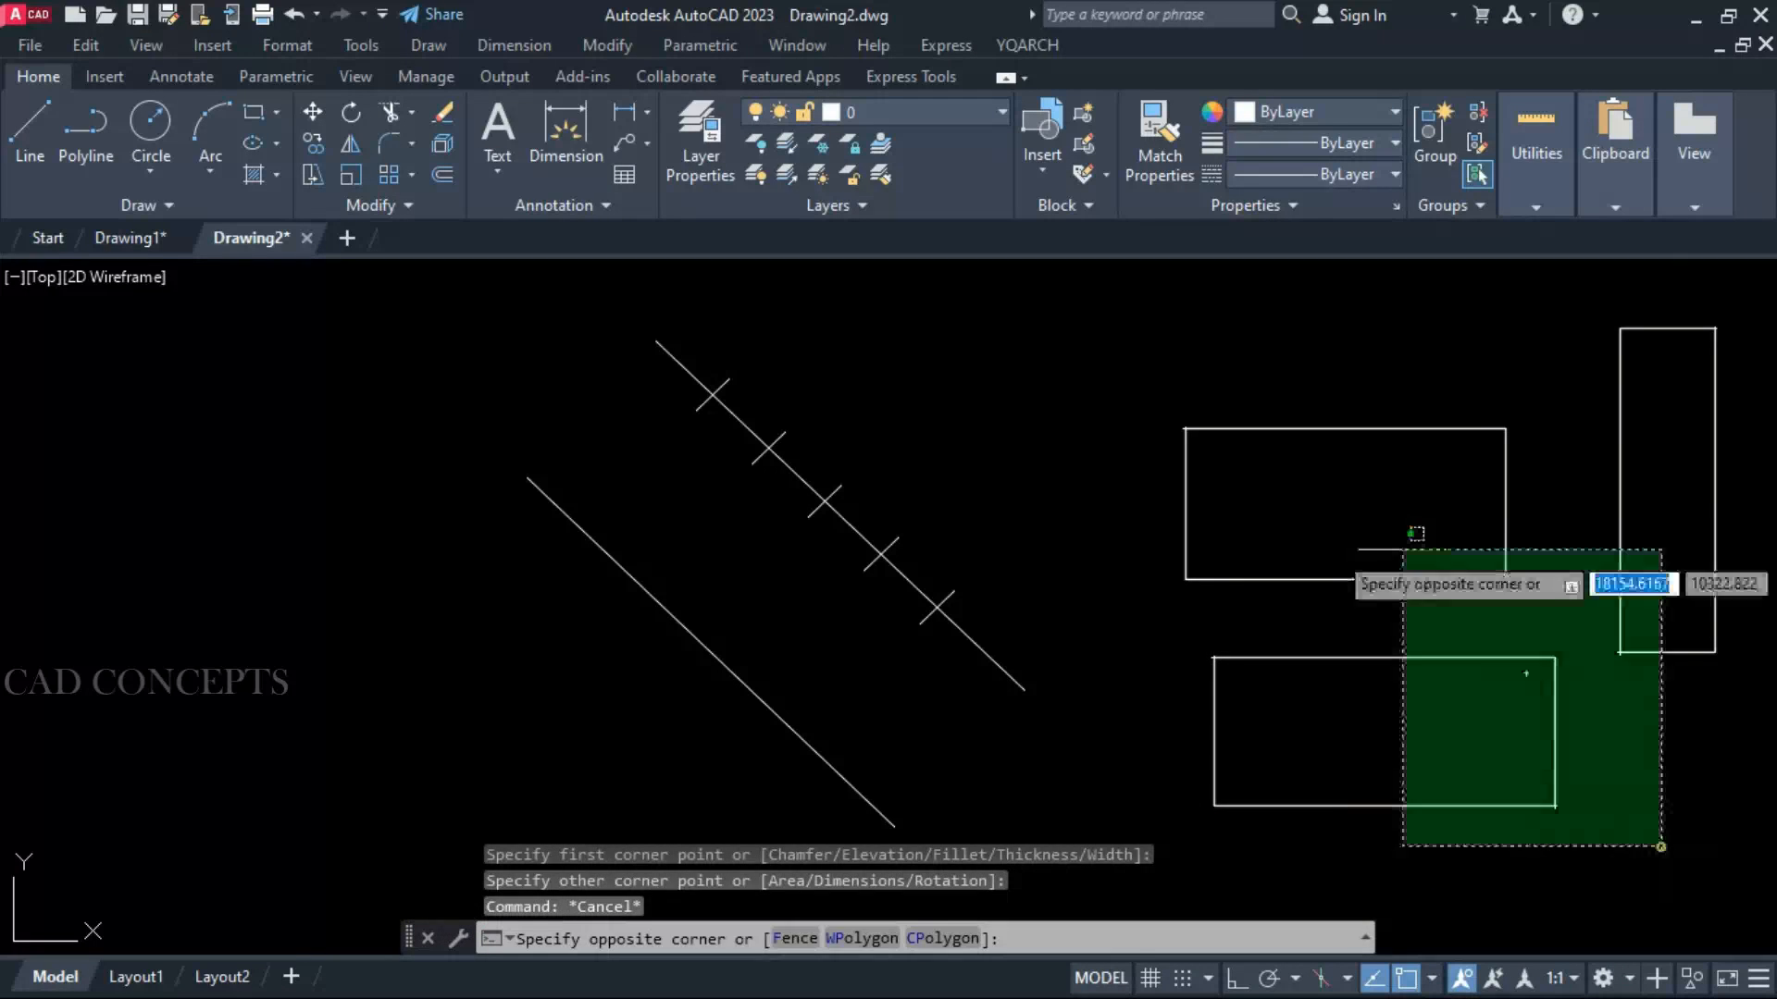
pyautogui.click(1397, 546)
pyautogui.write('E')
pyautogui.press('Return')
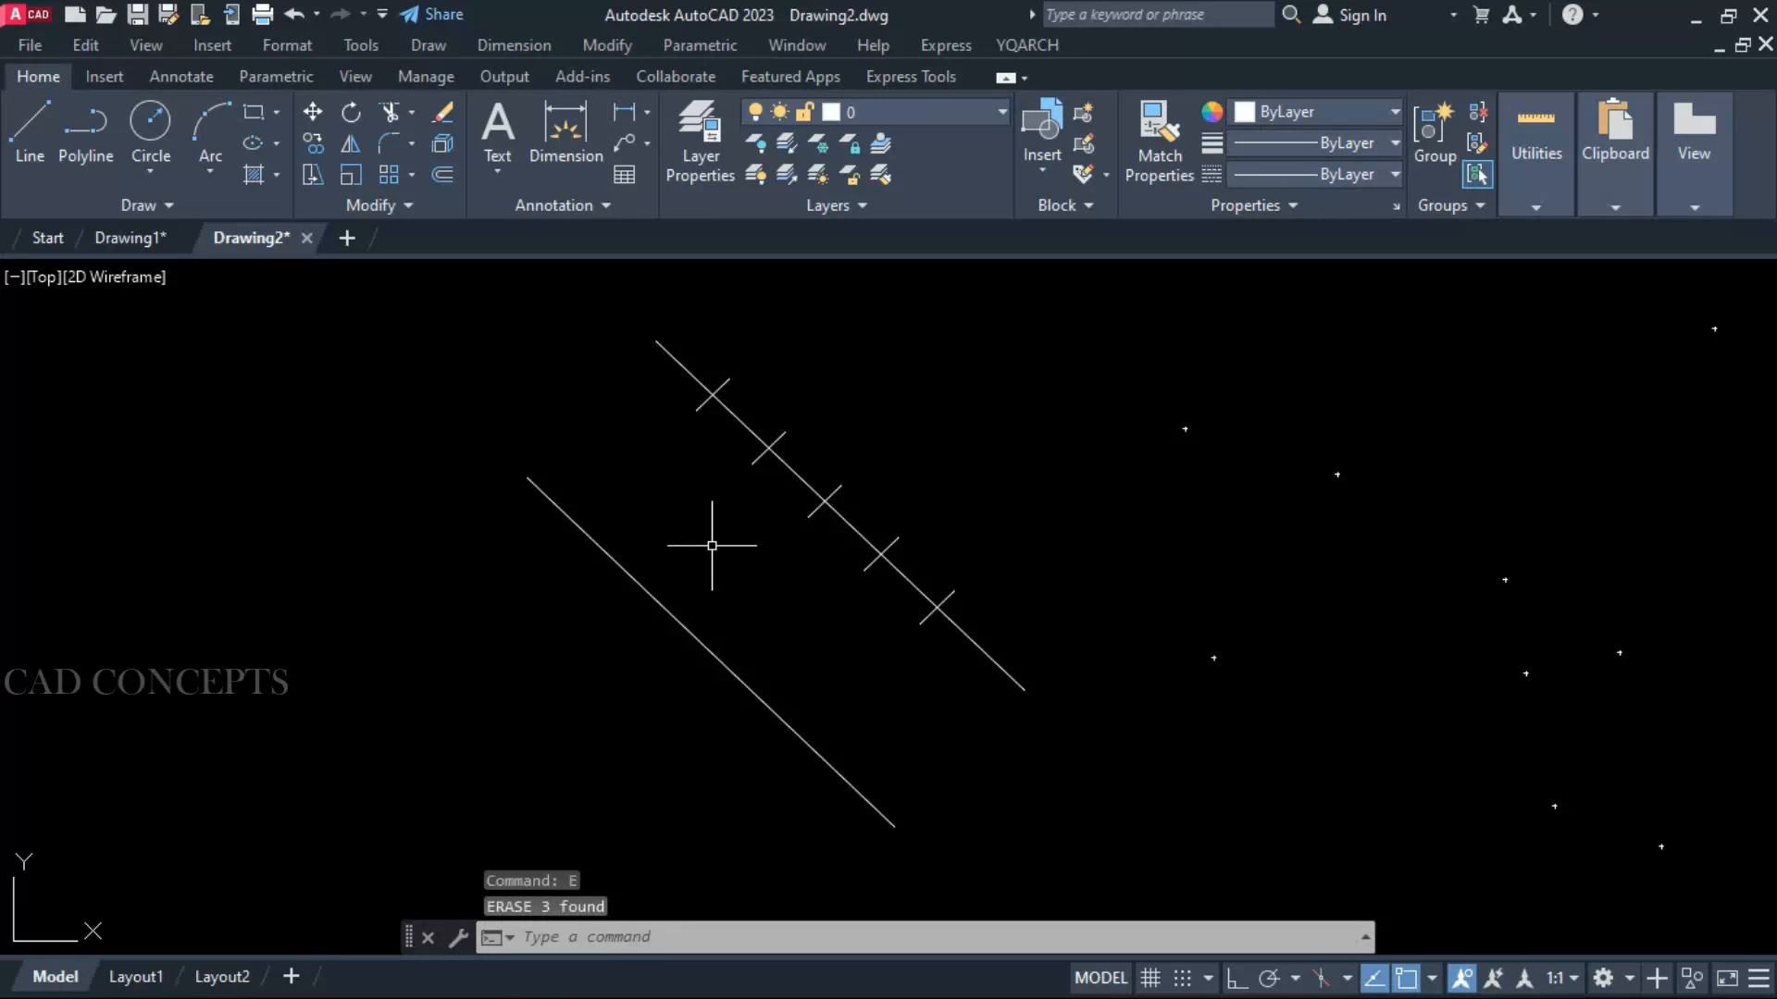
# Draw a 3PR rectangle from the first and second tick marks on the upper slanted line to the lower parallel line
pyautogui.moveTo(711, 546); pyautogui.dragTo(759, 555, button='middle')
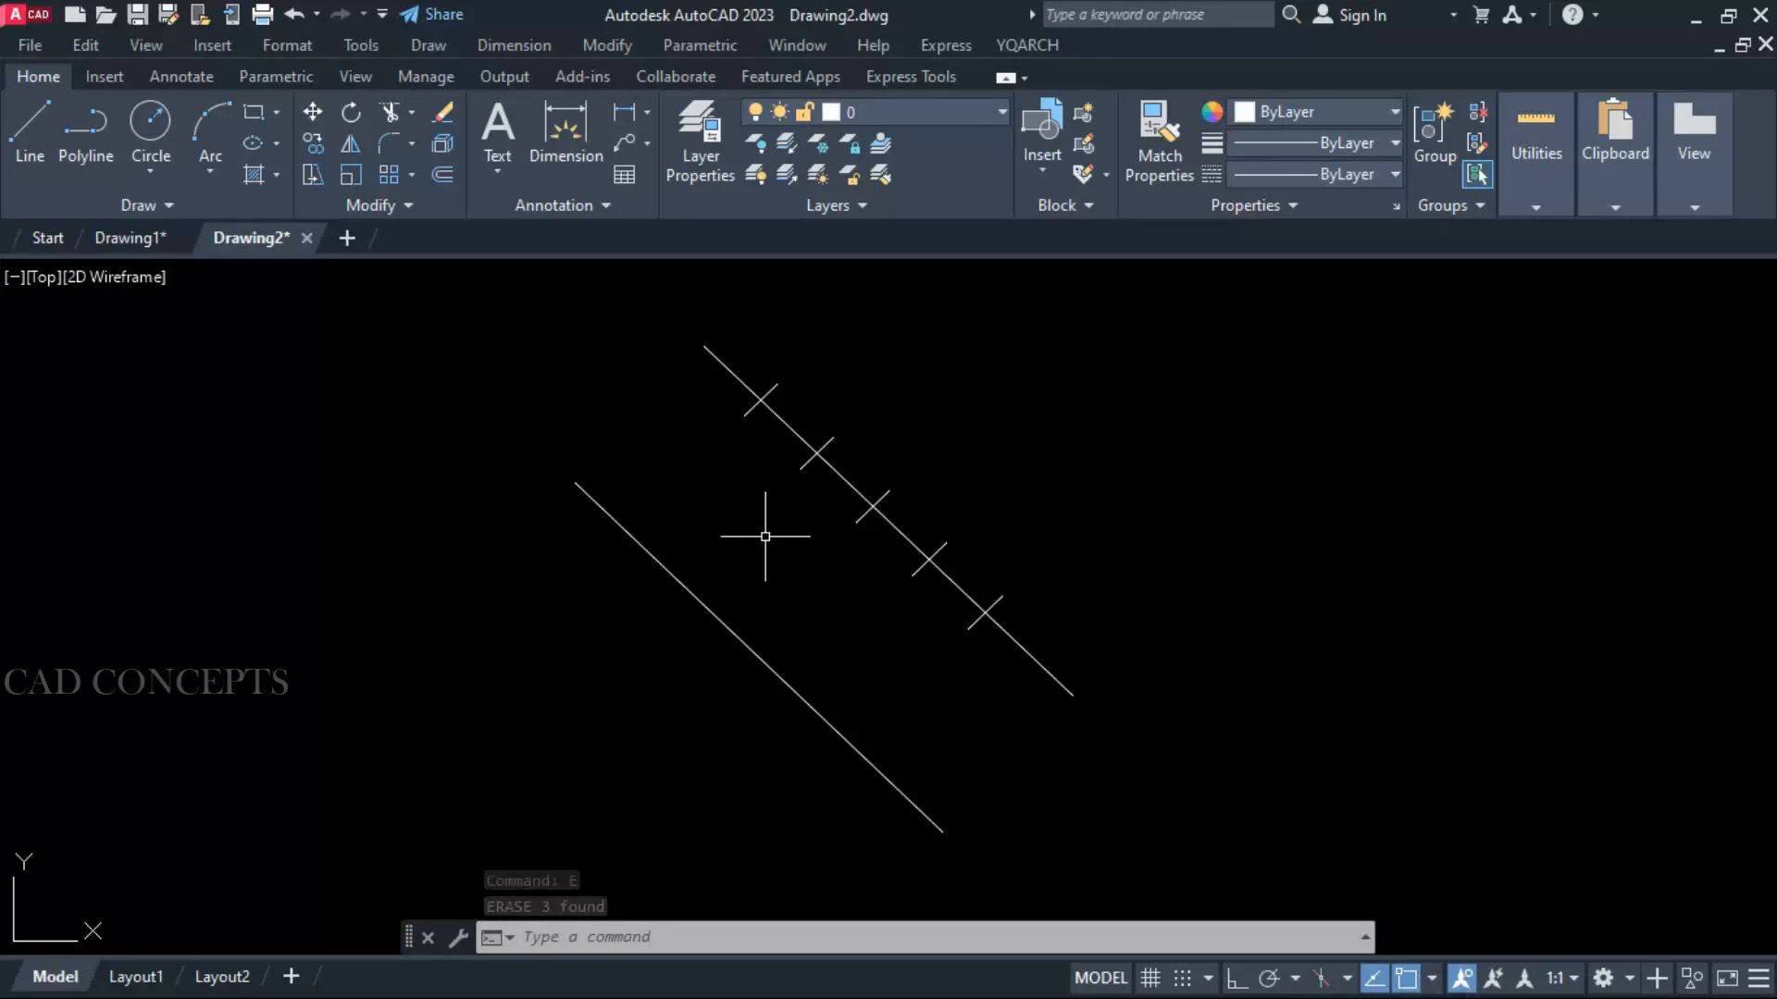
pyautogui.write('3PR')
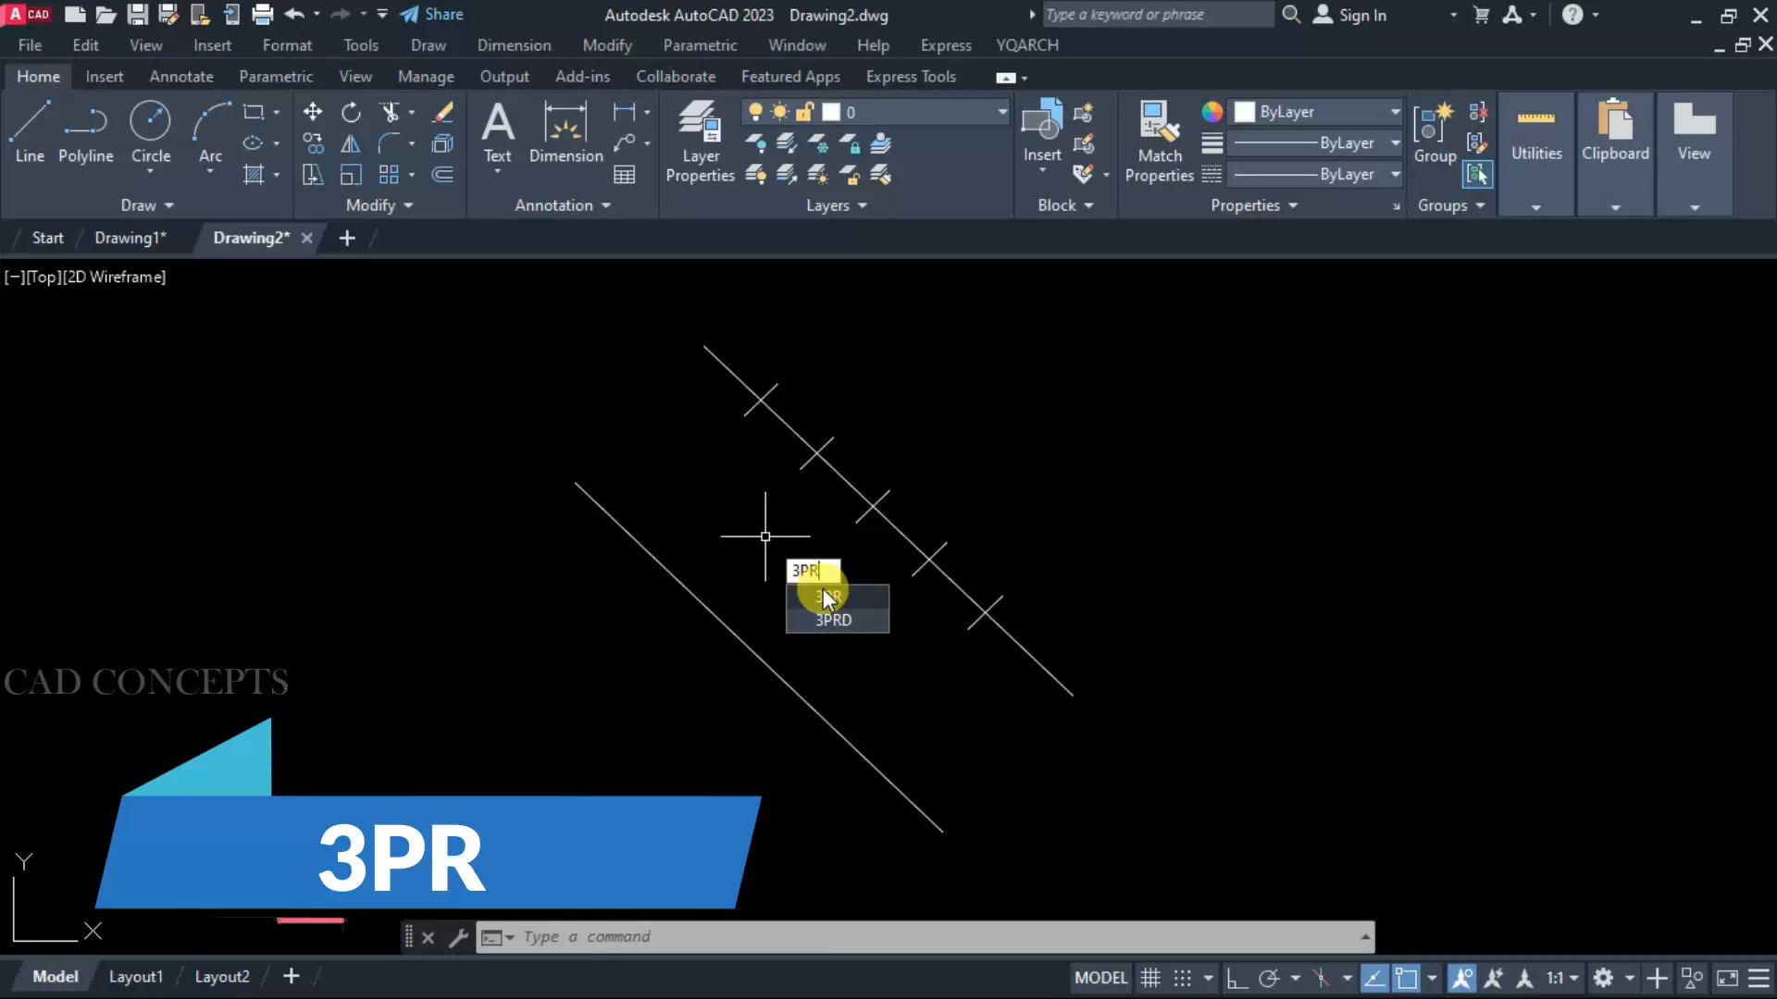
pyautogui.click(826, 597)
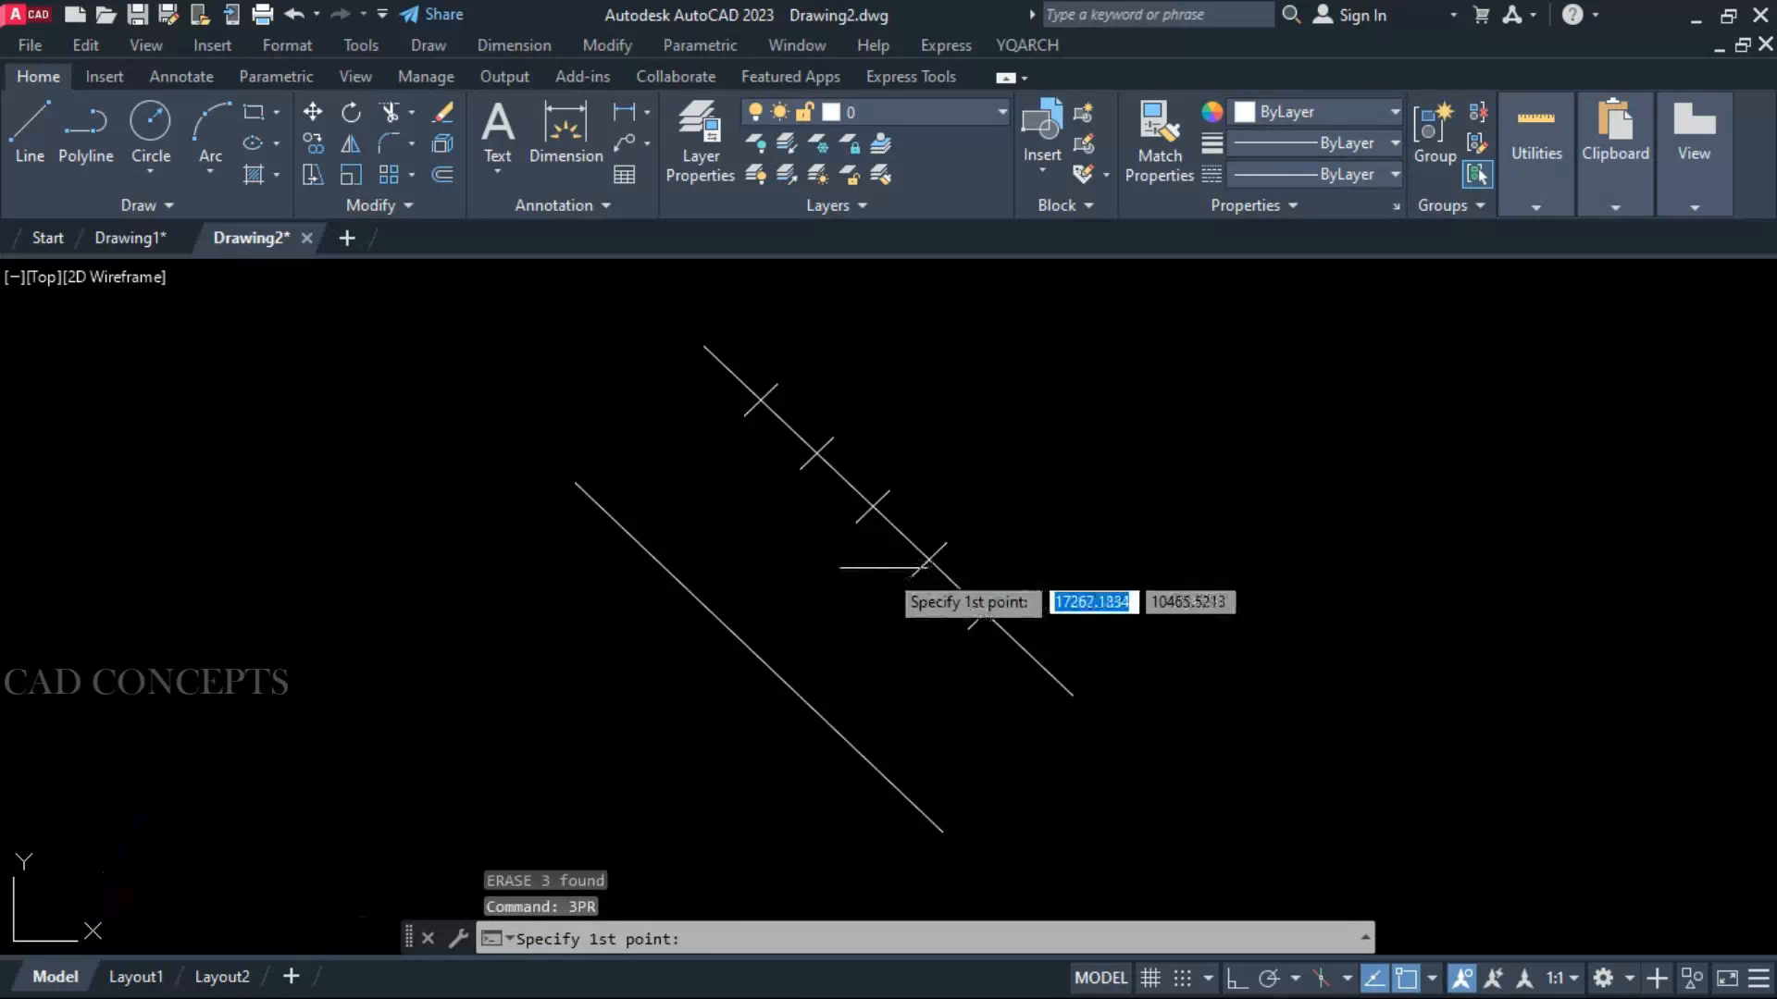
pyautogui.click(758, 399)
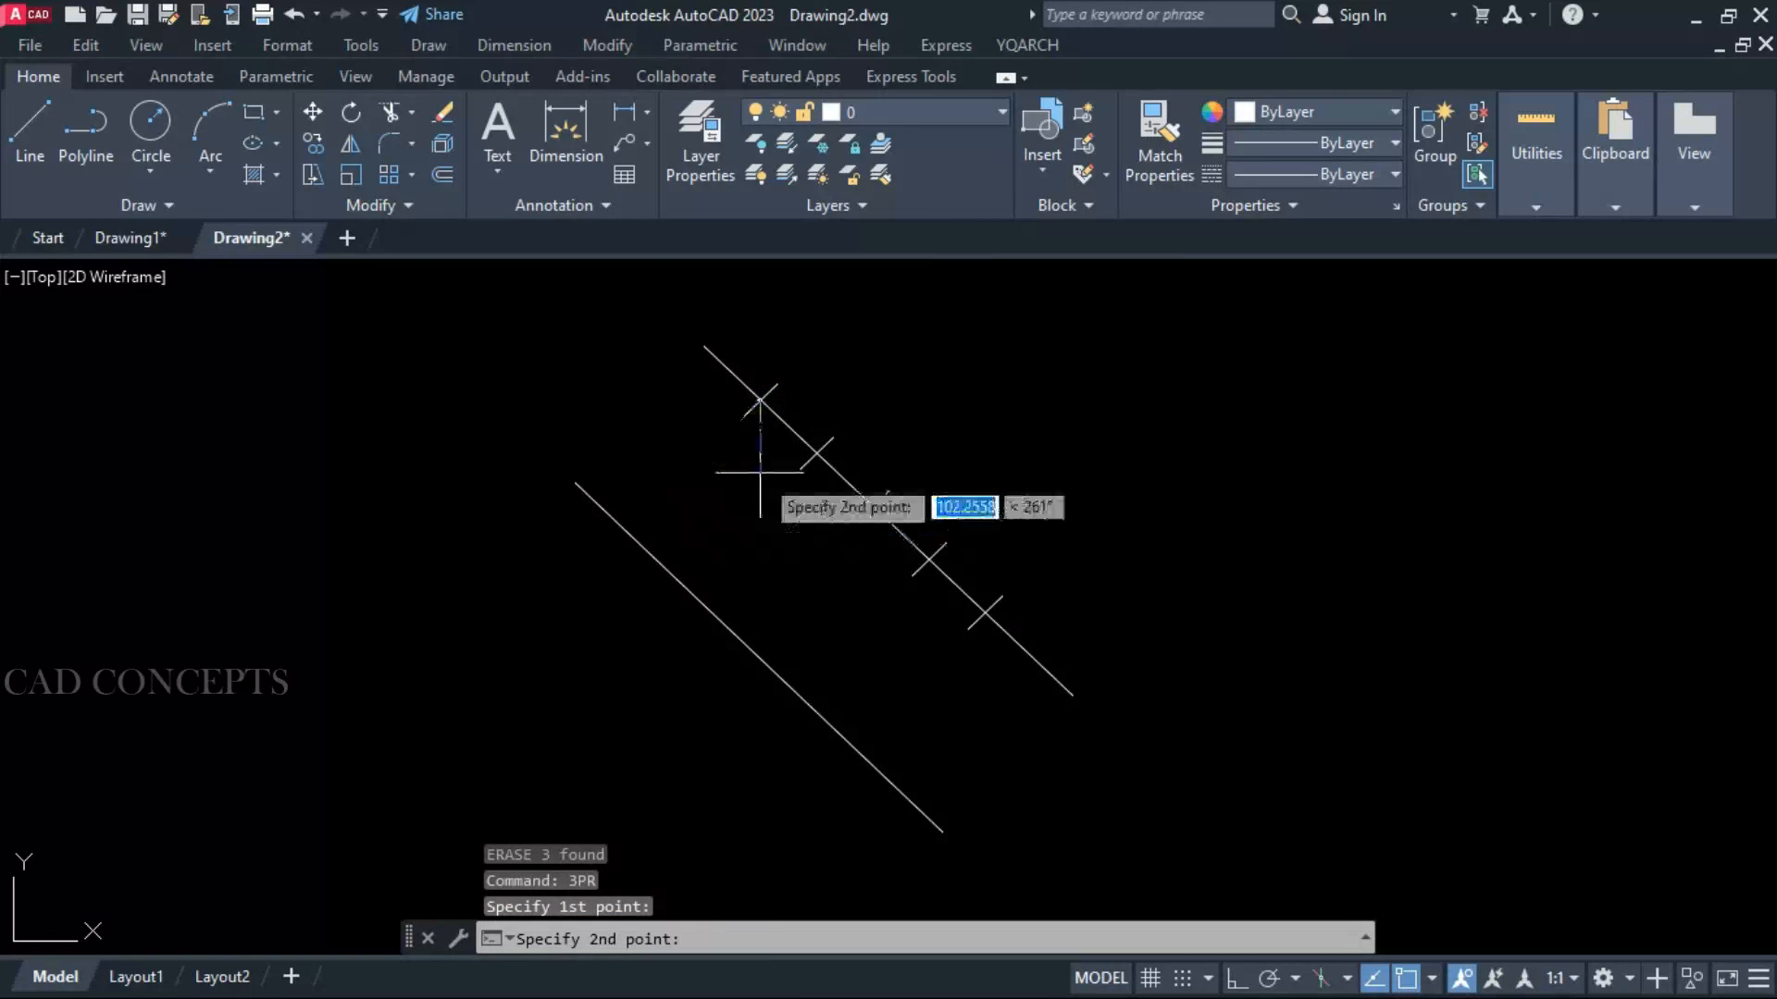
pyautogui.click(817, 453)
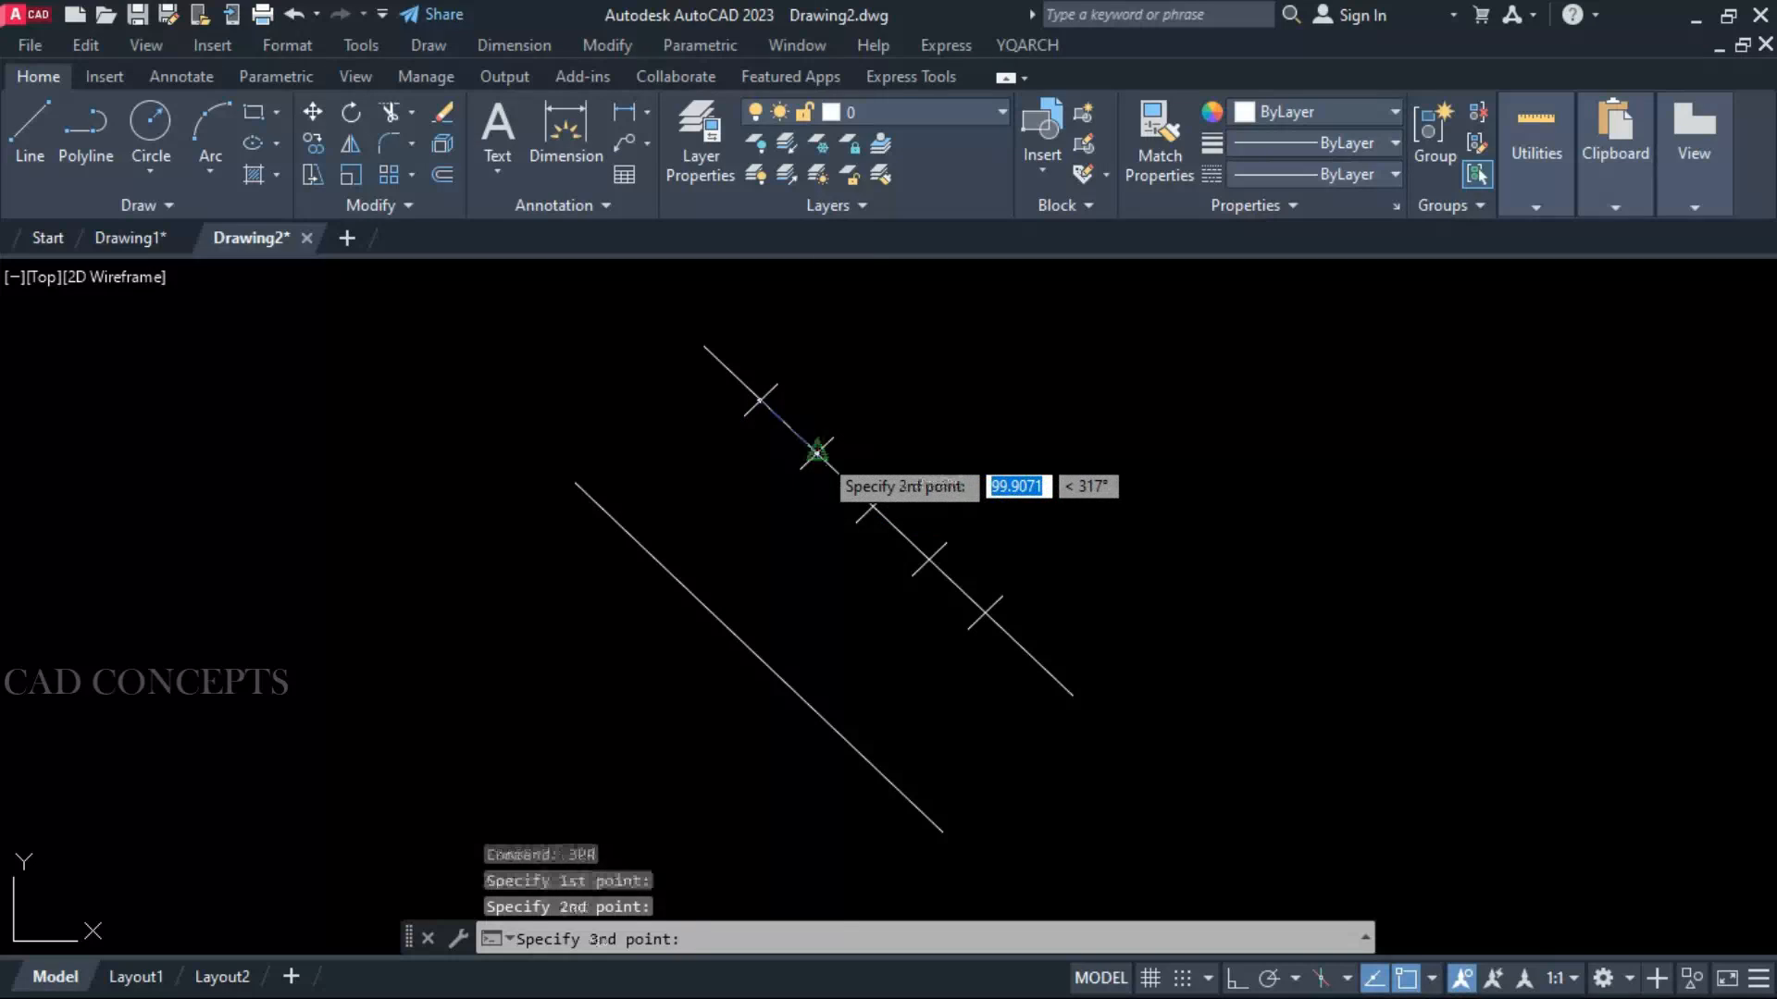
pyautogui.click(692, 589)
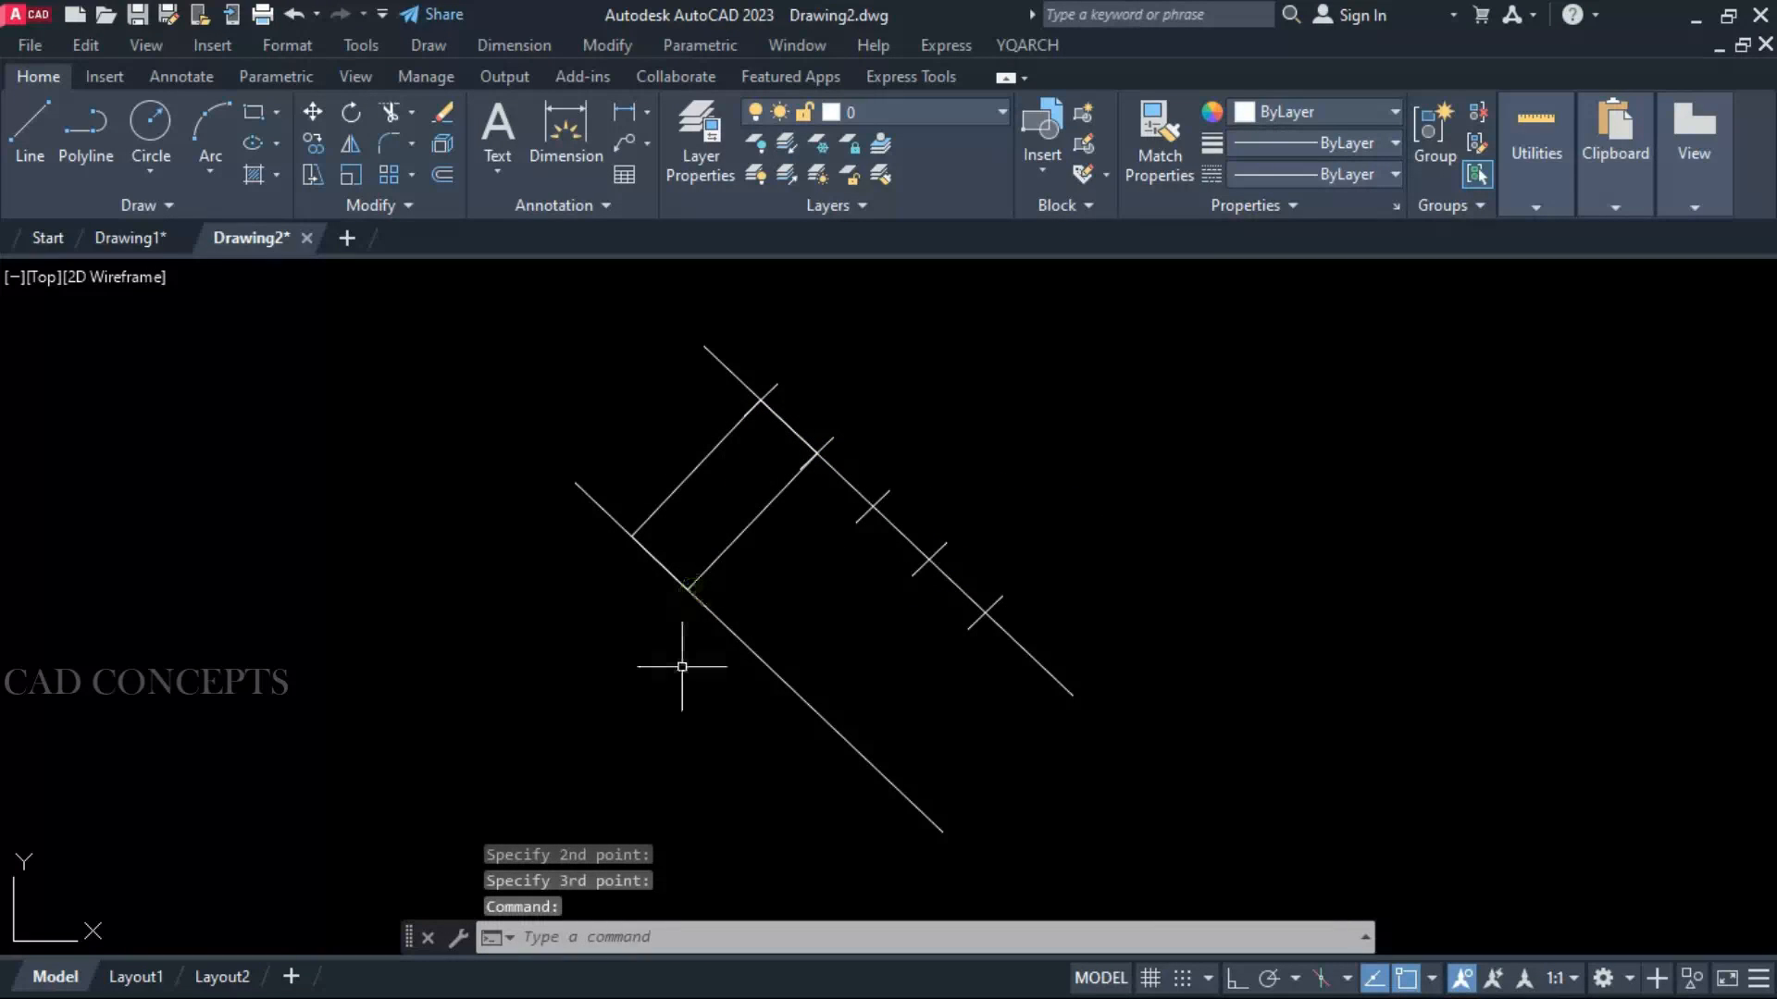
# Draw a second three-point rectangle between the second and third tick marks, reaching the lower parallel line
pyautogui.press('Return')
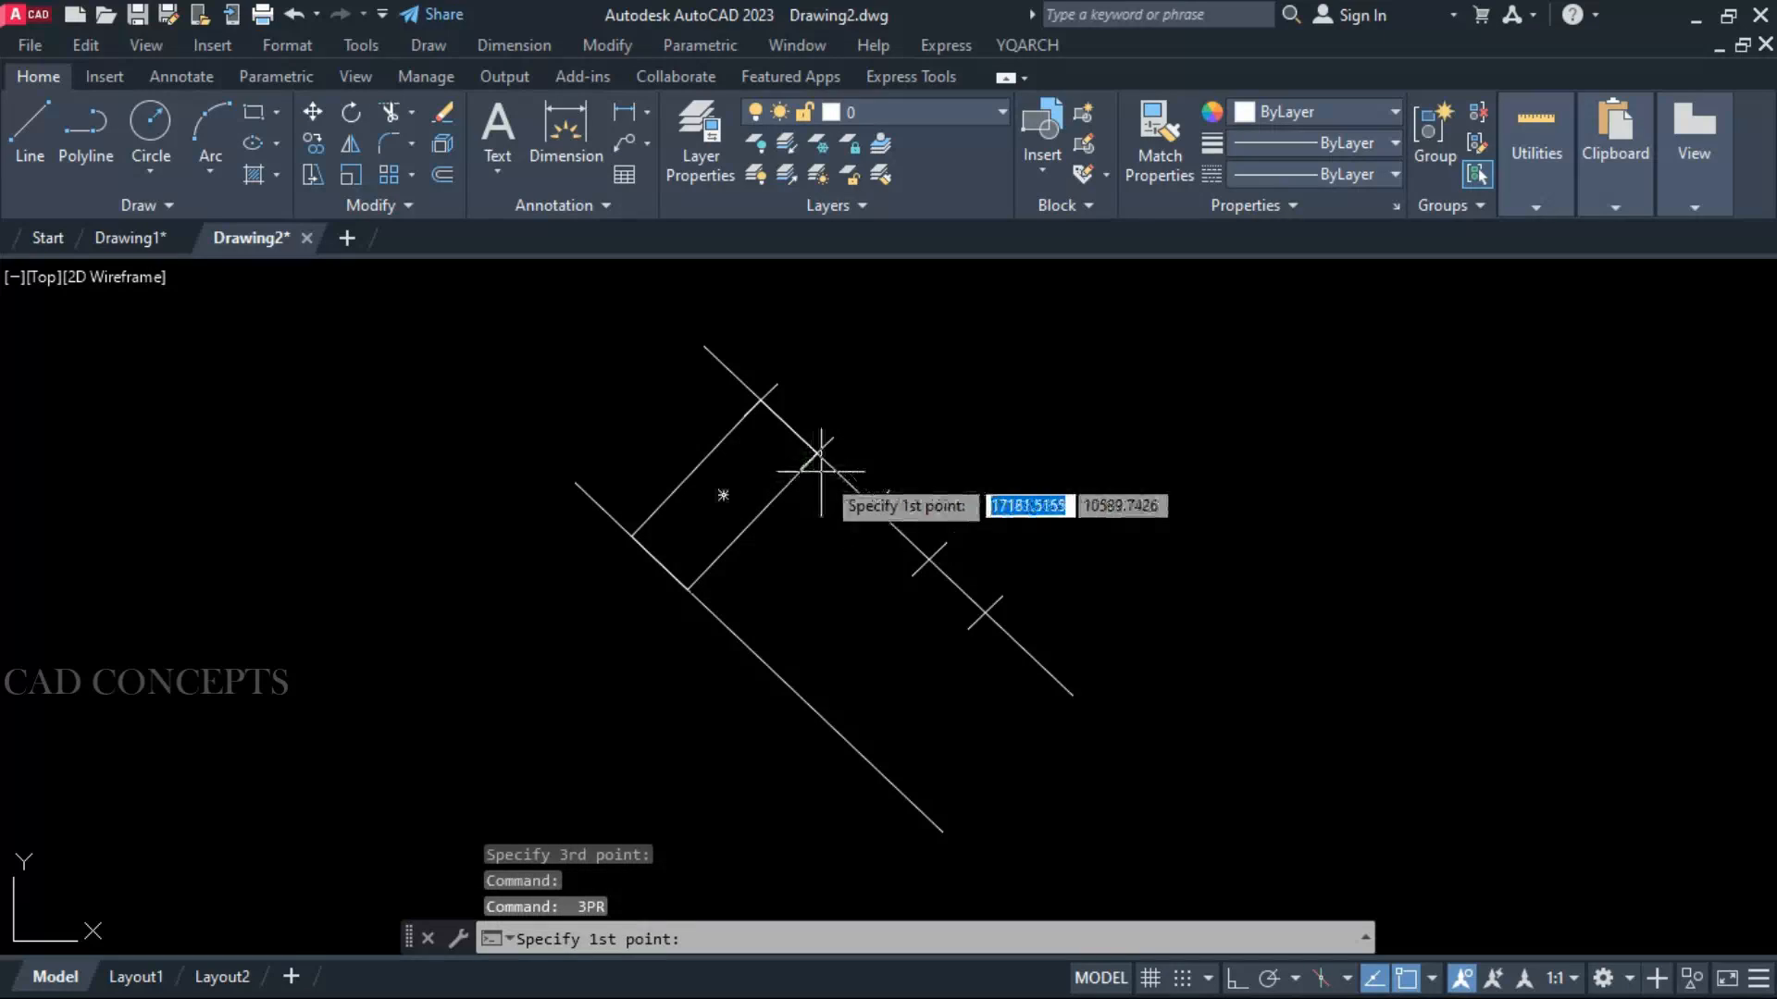
pyautogui.click(844, 481)
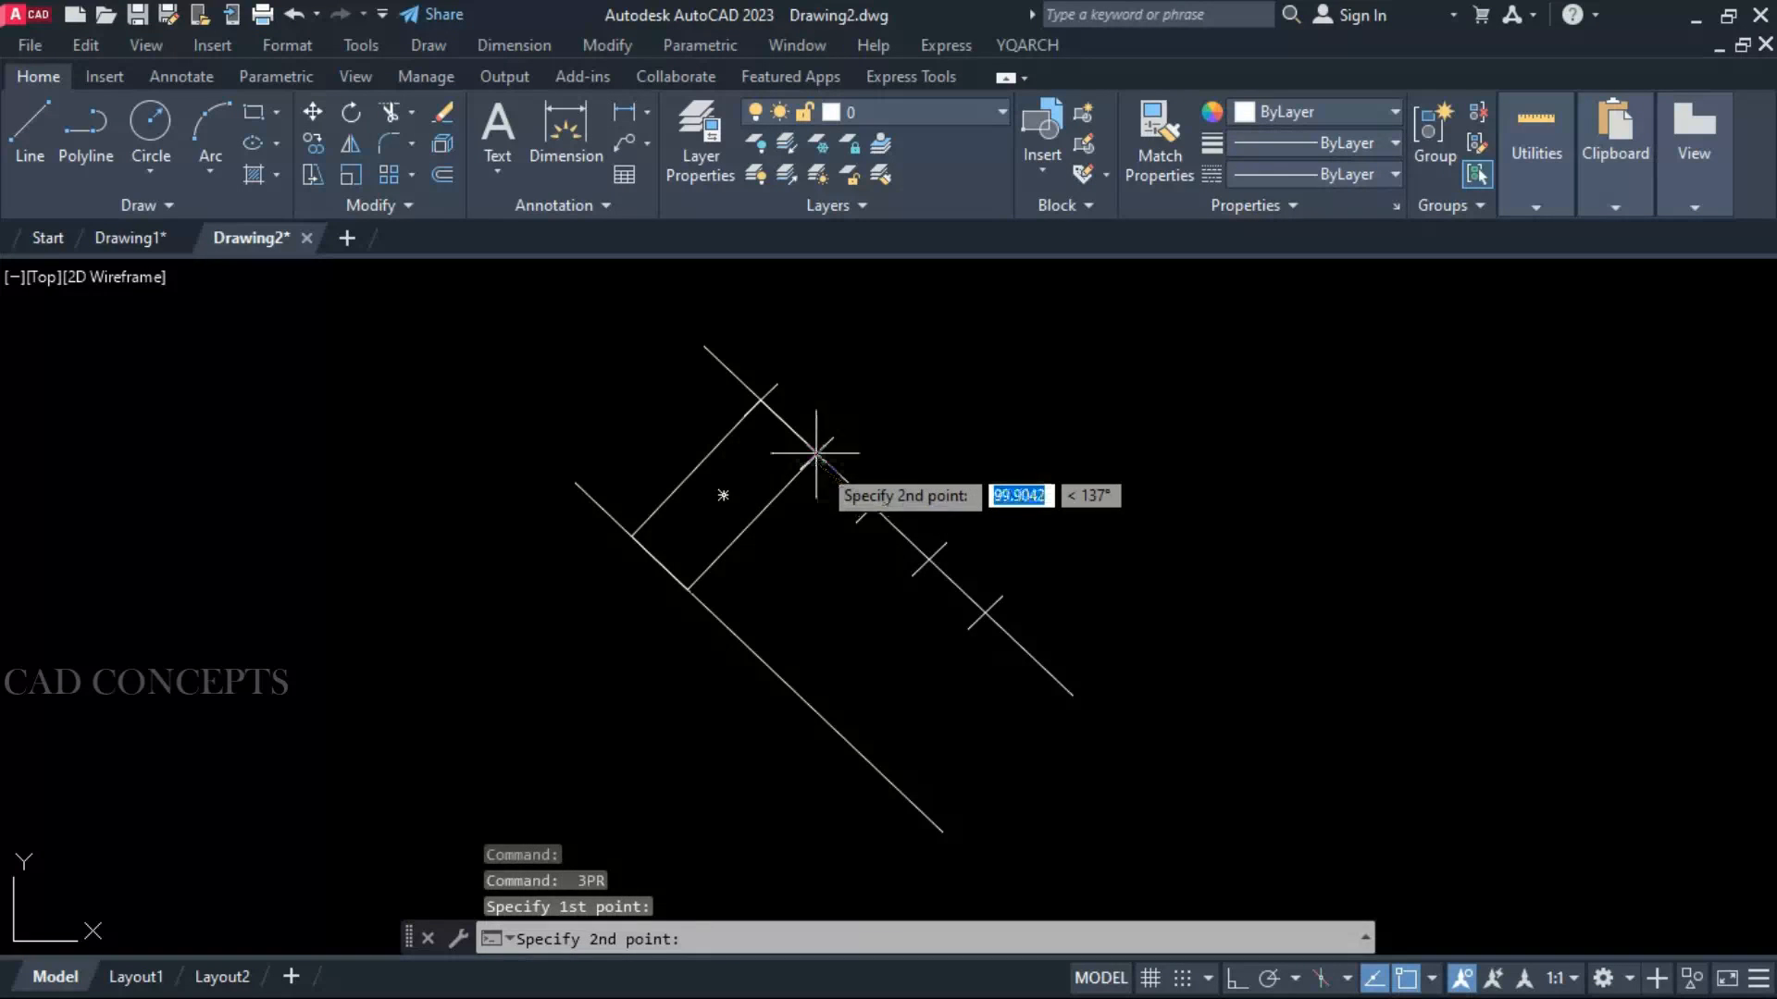
pyautogui.click(816, 454)
pyautogui.click(684, 590)
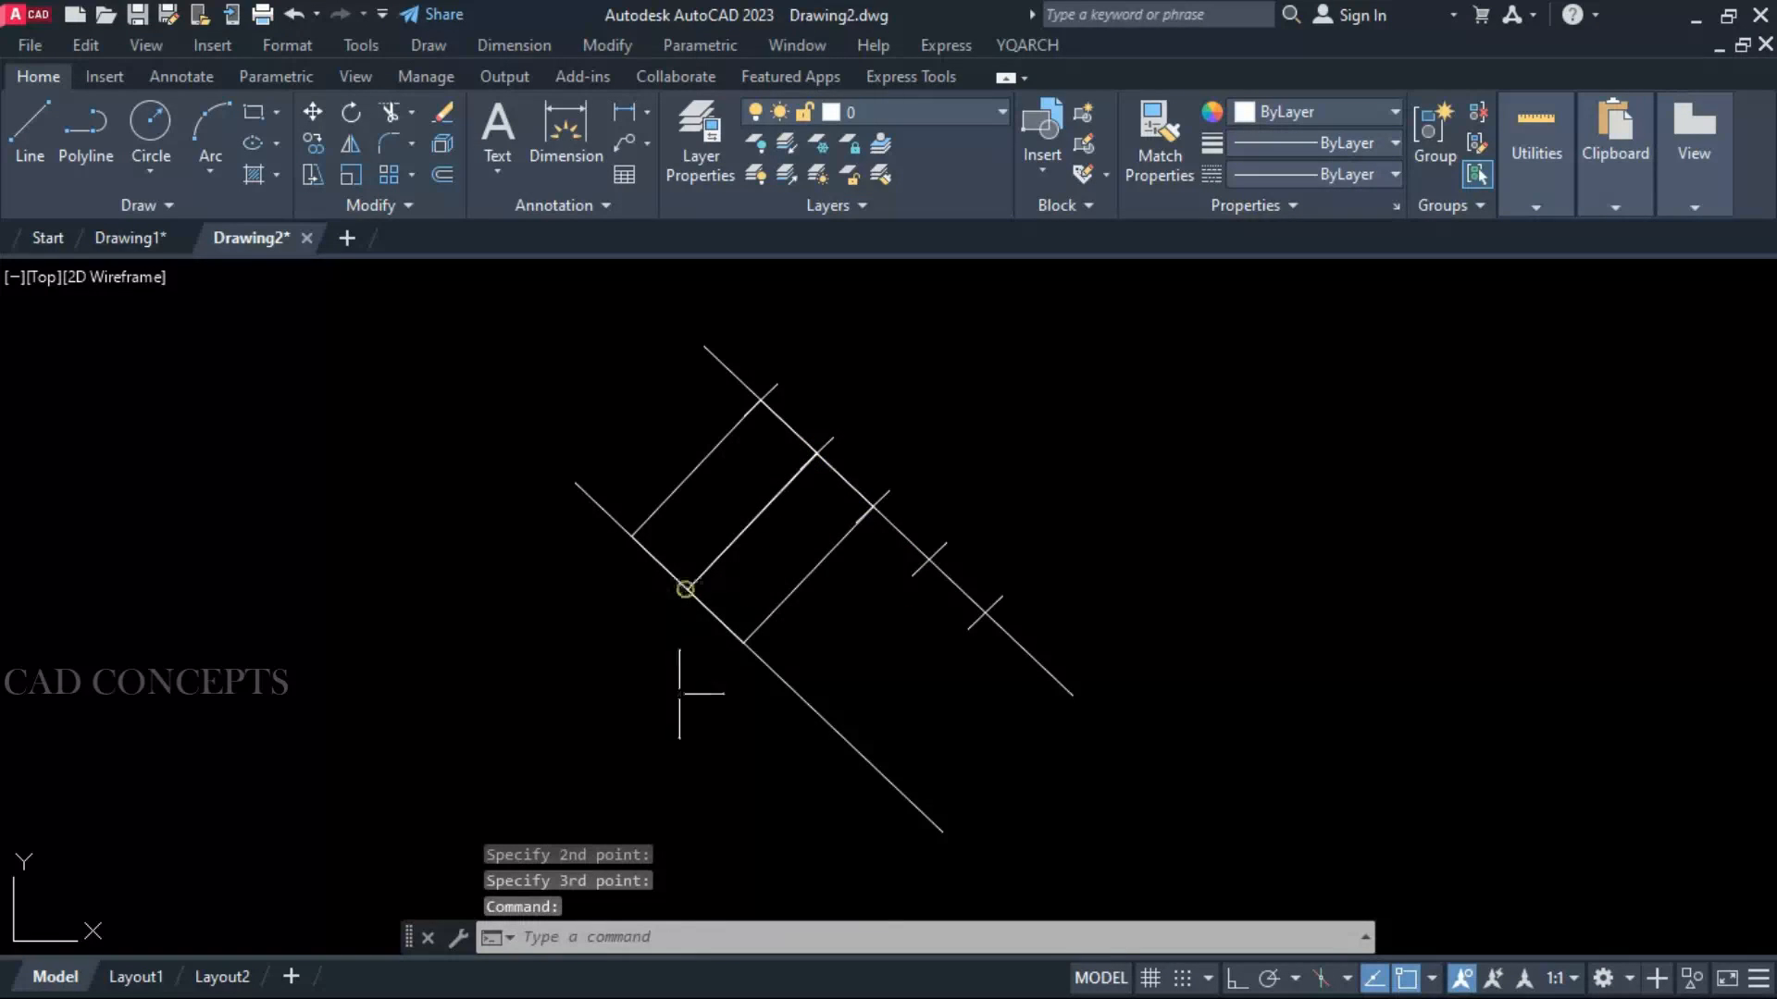
# Draw a third three-point rectangle between the third and fourth tick marks, reaching the lower parallel line
pyautogui.press('Return')
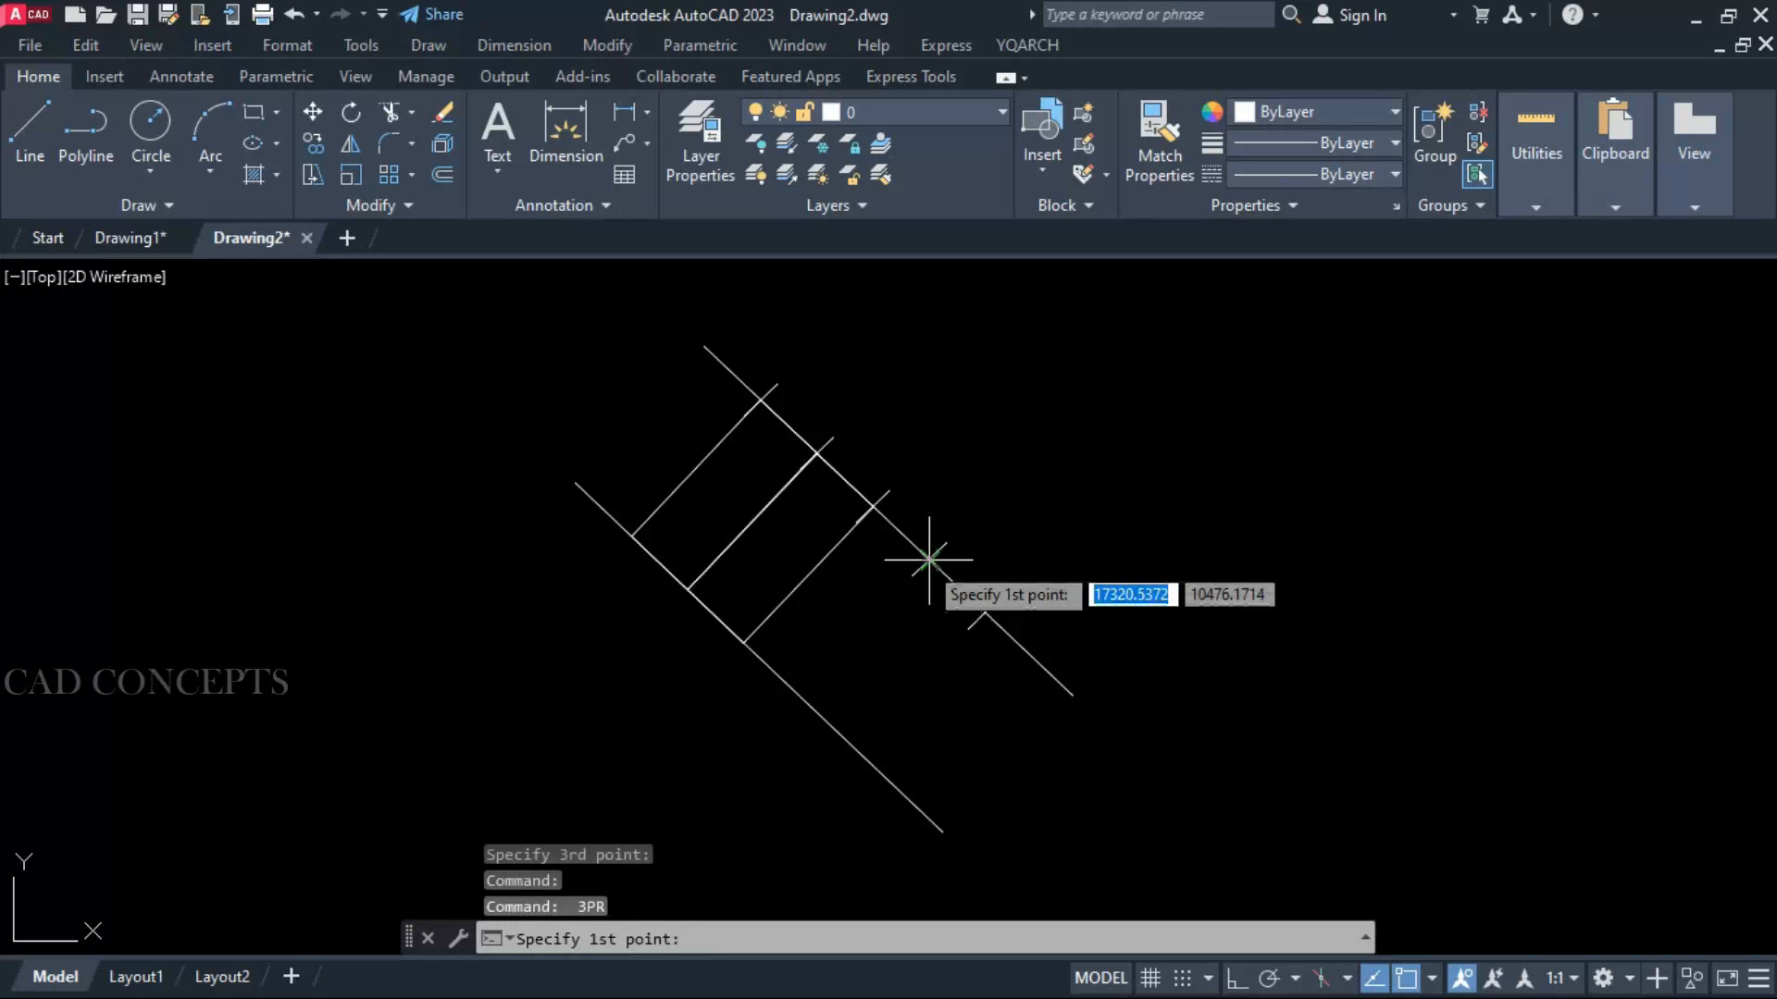
pyautogui.click(866, 504)
pyautogui.click(871, 507)
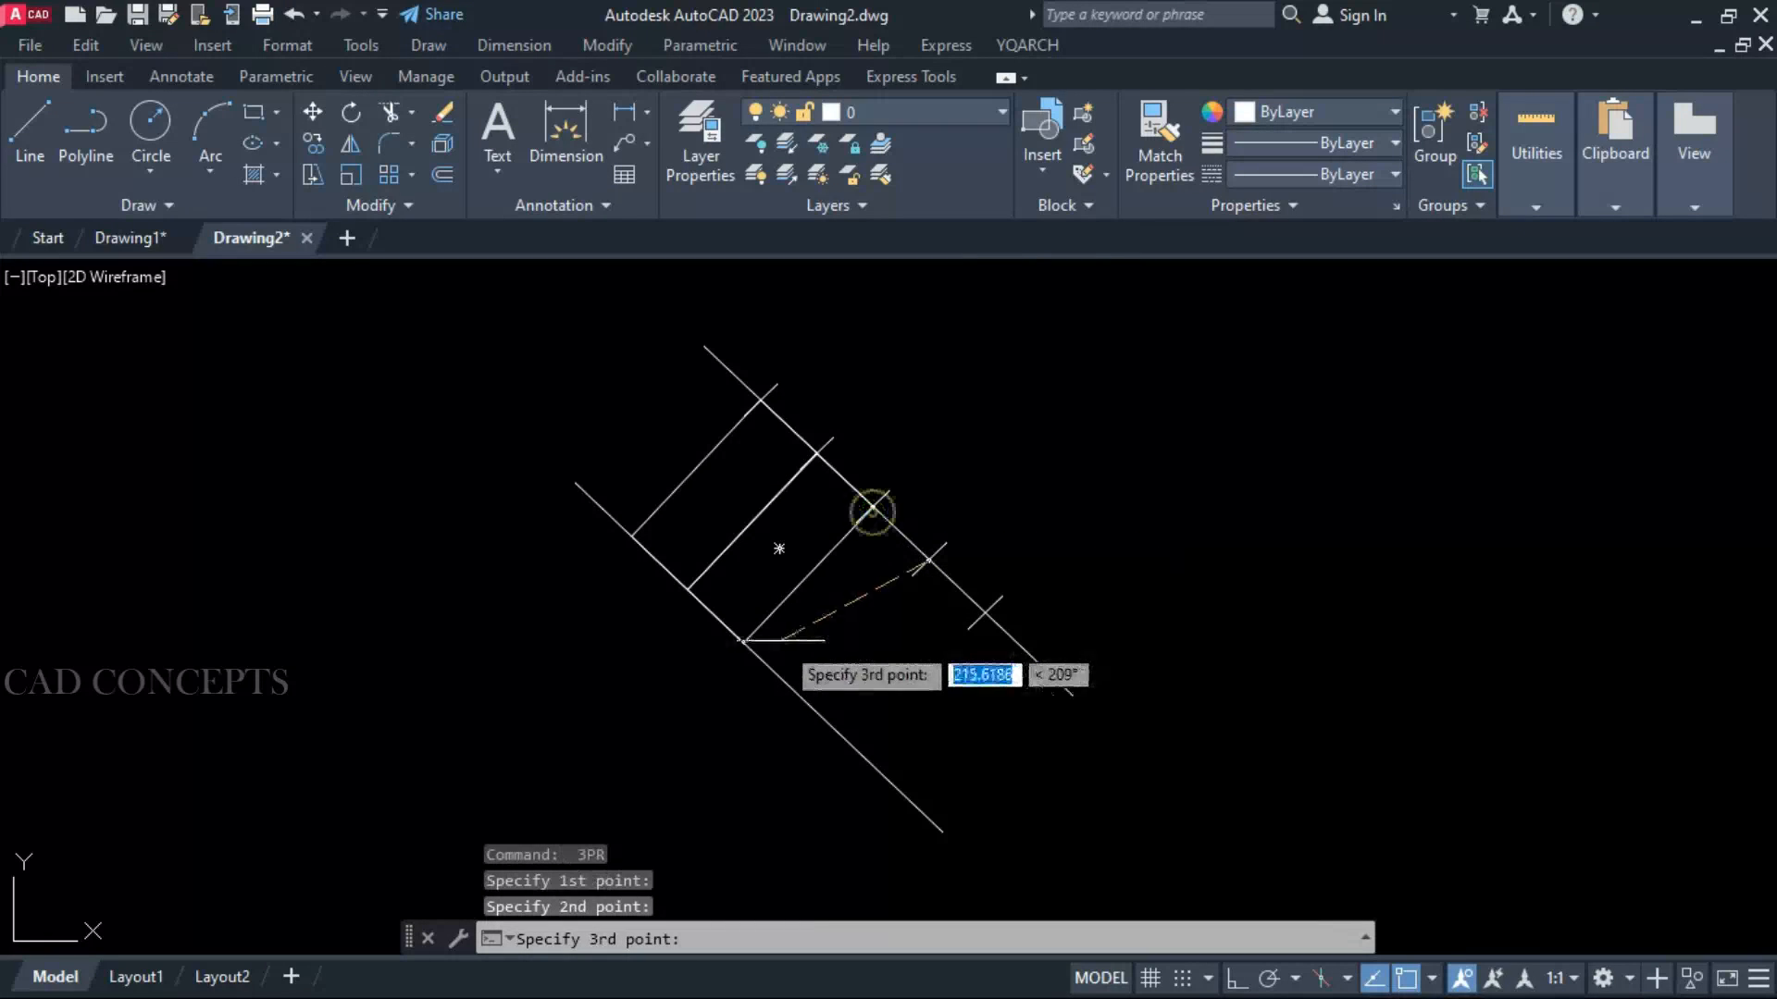
pyautogui.click(743, 642)
# Draw a fourth three-point rectangle between the fourth and fifth tick marks, reaching the lower parallel line
pyautogui.press('Return')
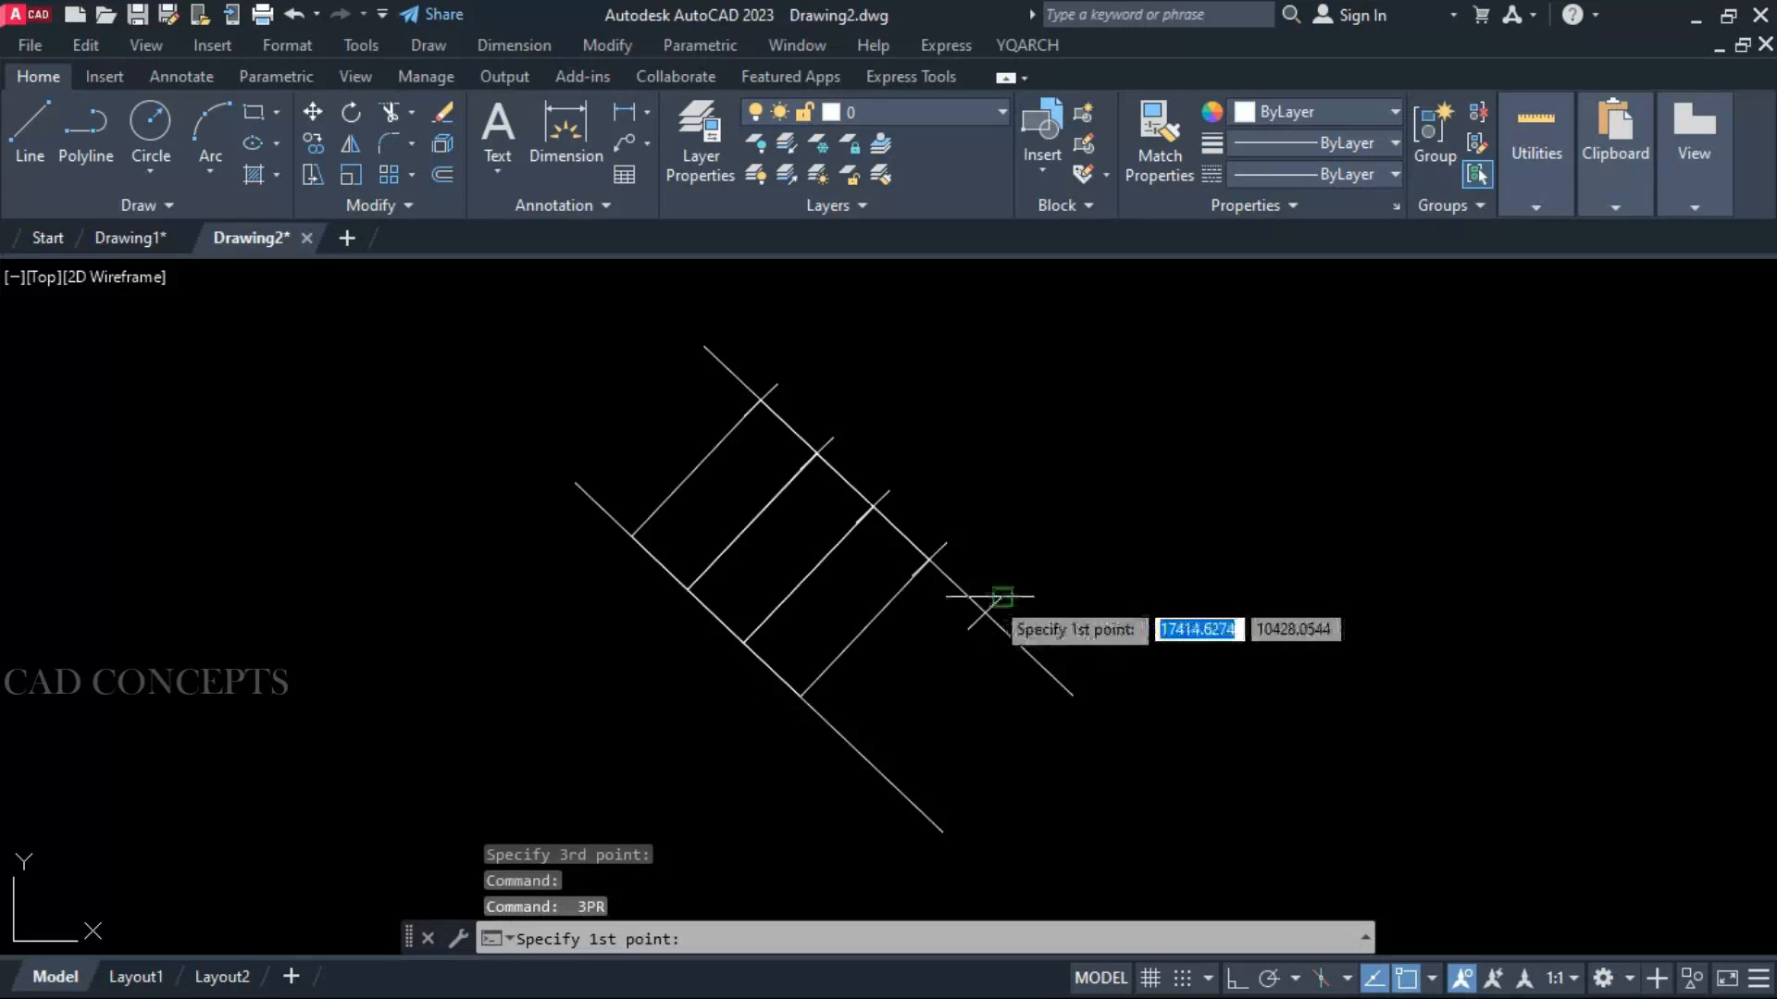
pyautogui.click(981, 609)
pyautogui.click(928, 560)
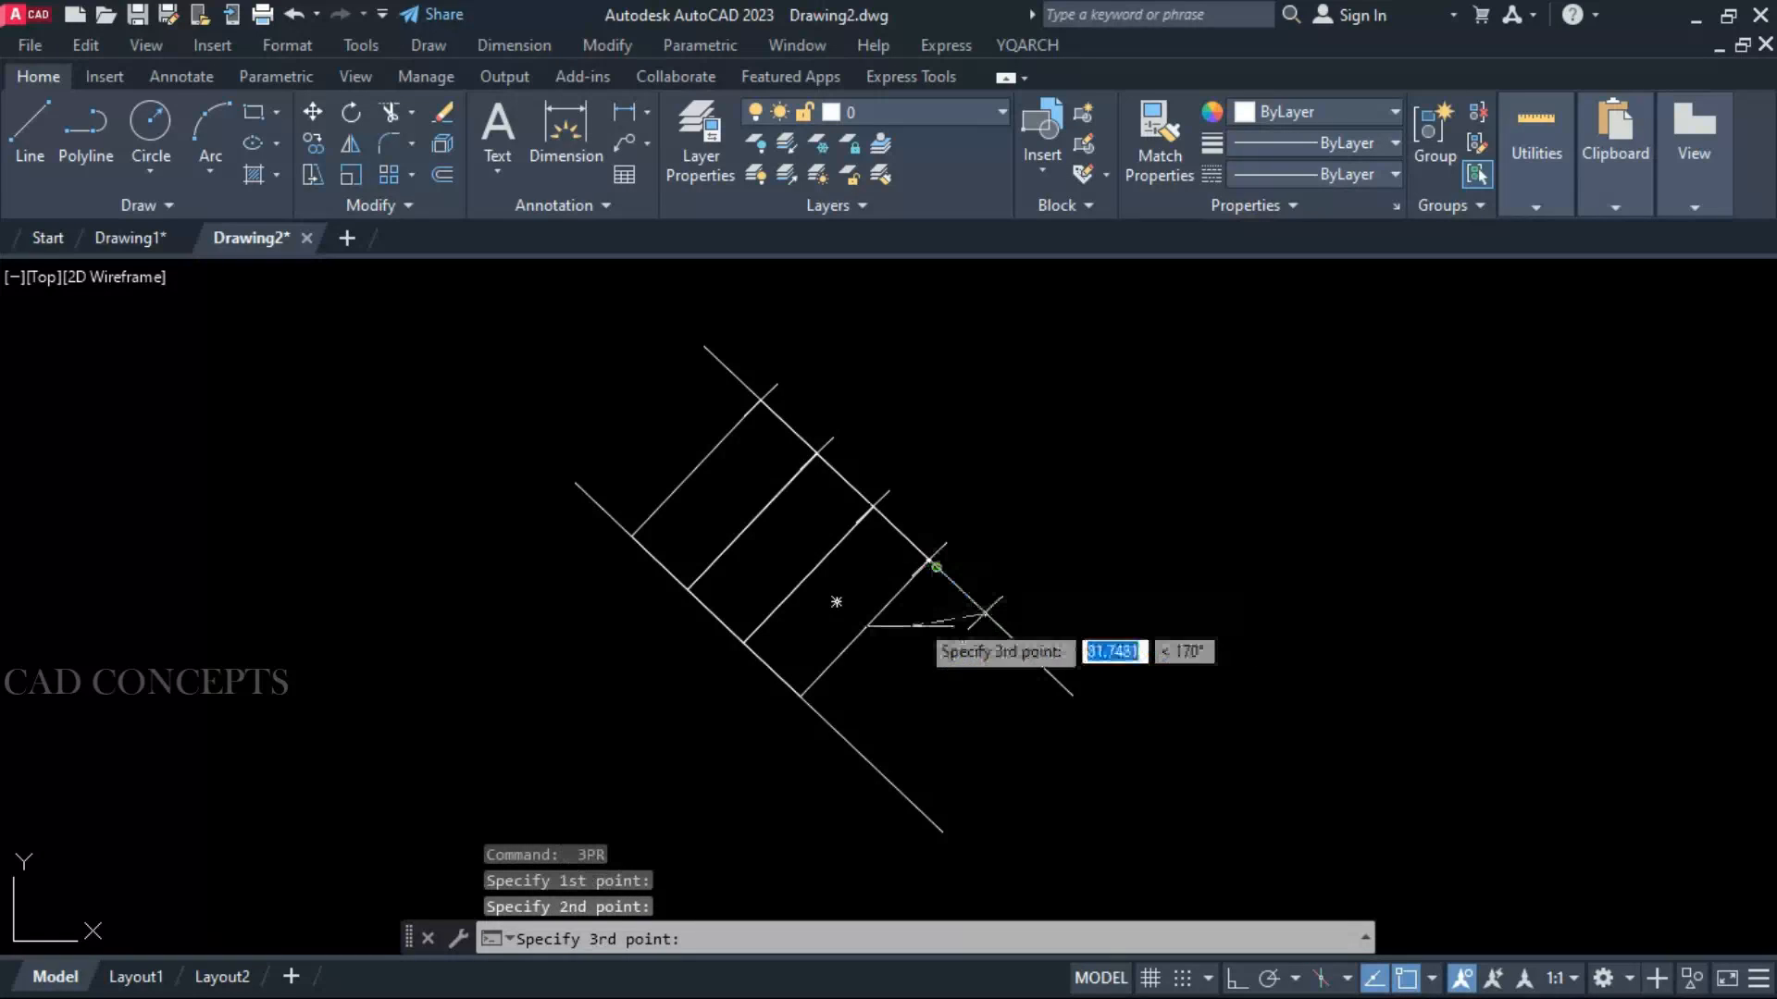
pyautogui.click(797, 697)
# Draw a 3PR rectangle from the upper slanted line's lower end to the fifth tick mark, reaching the lower parallel line
pyautogui.press('Return')
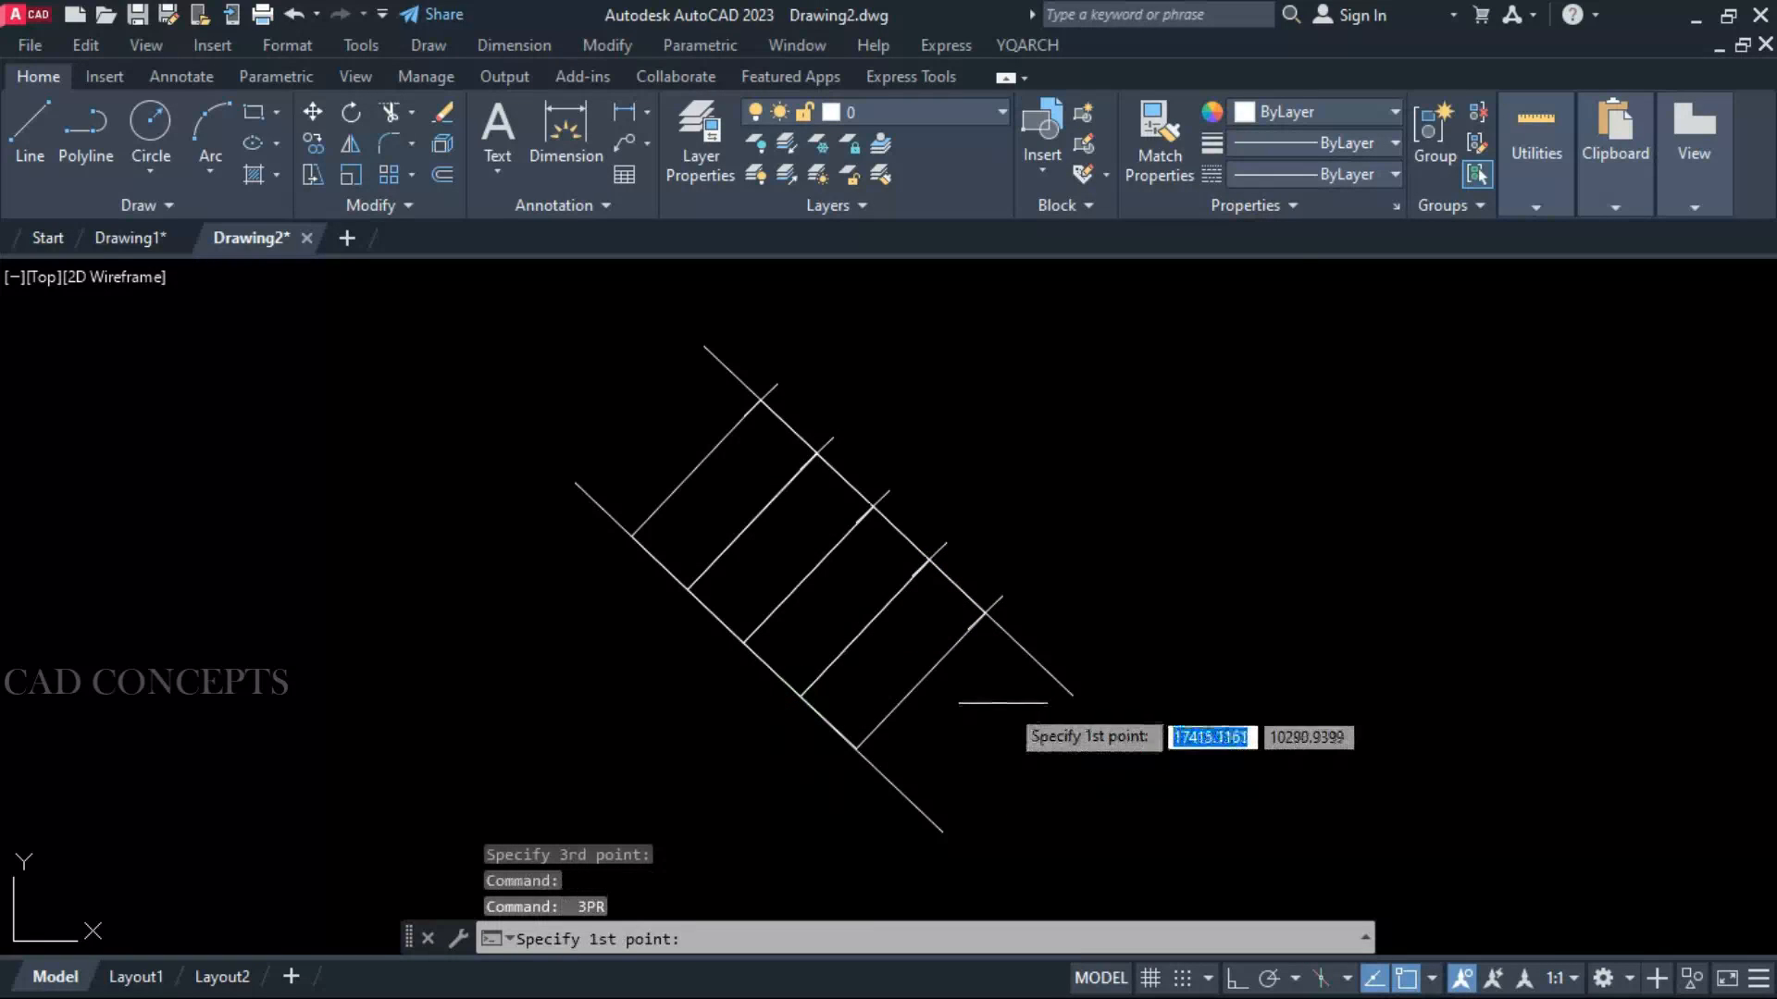
pyautogui.click(1071, 694)
pyautogui.click(984, 611)
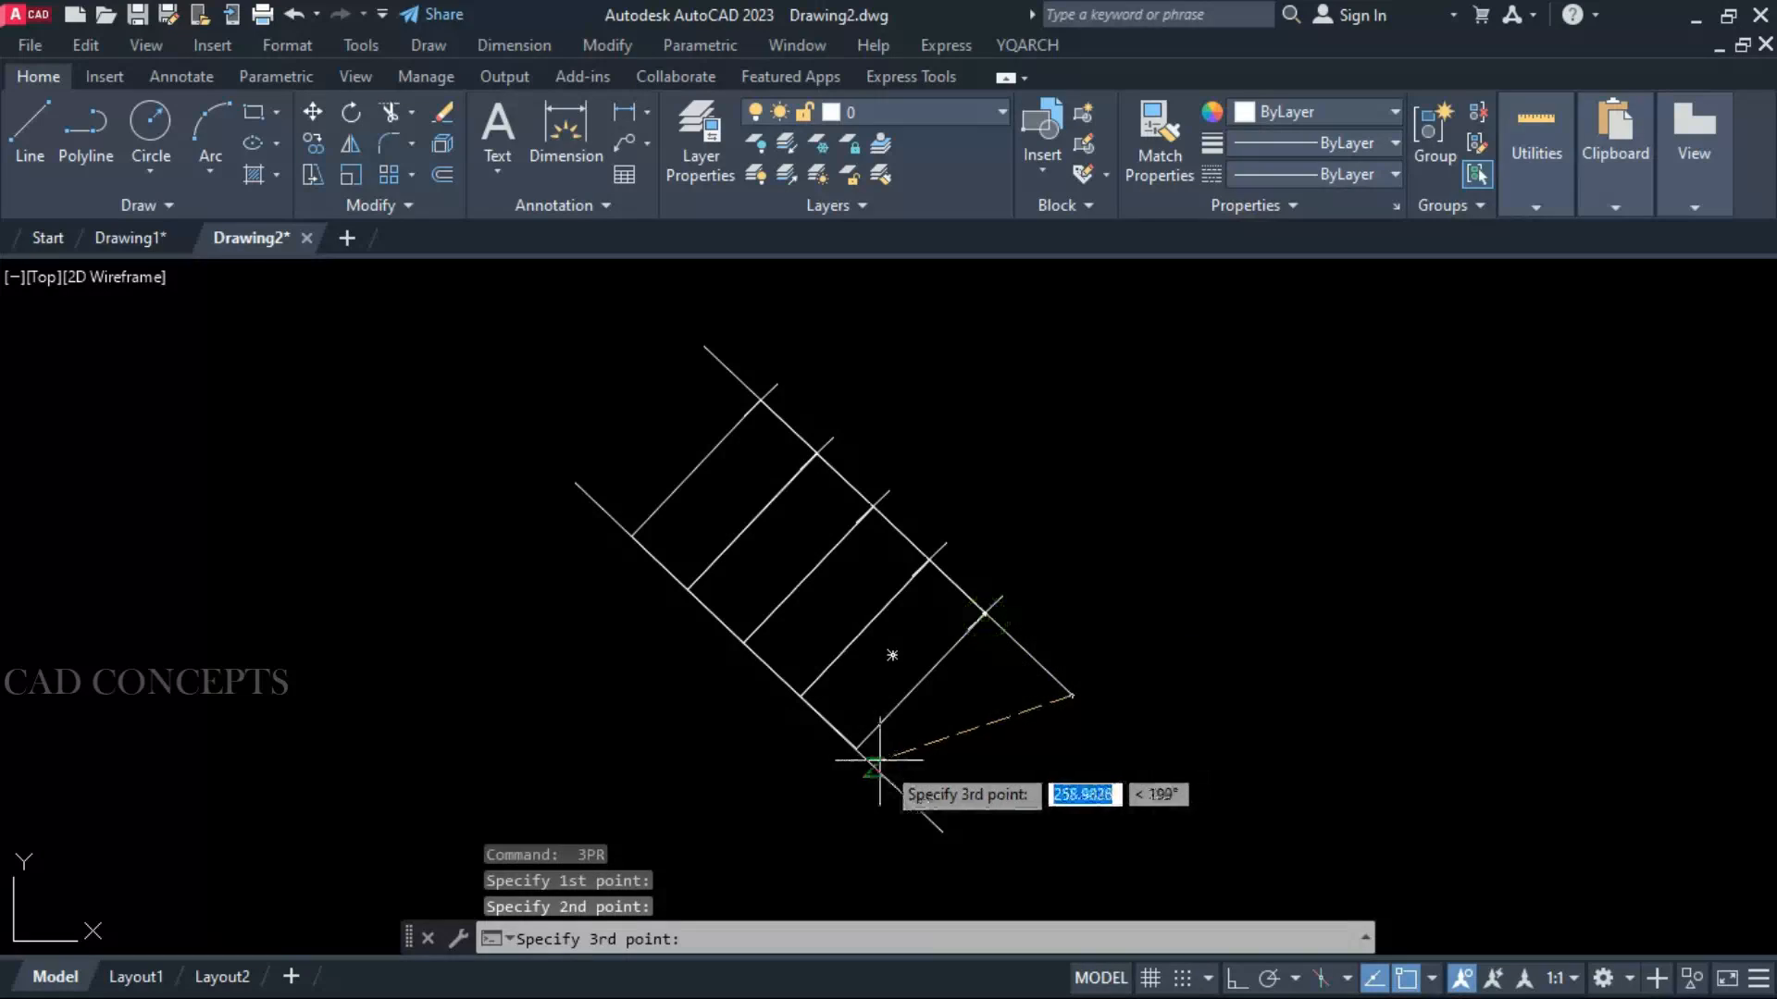
pyautogui.click(851, 745)
# Draw a 3PR rectangle from the first tick mark to the upper slanted line's top end, reaching the lower parallel line's end
pyautogui.press('Return')
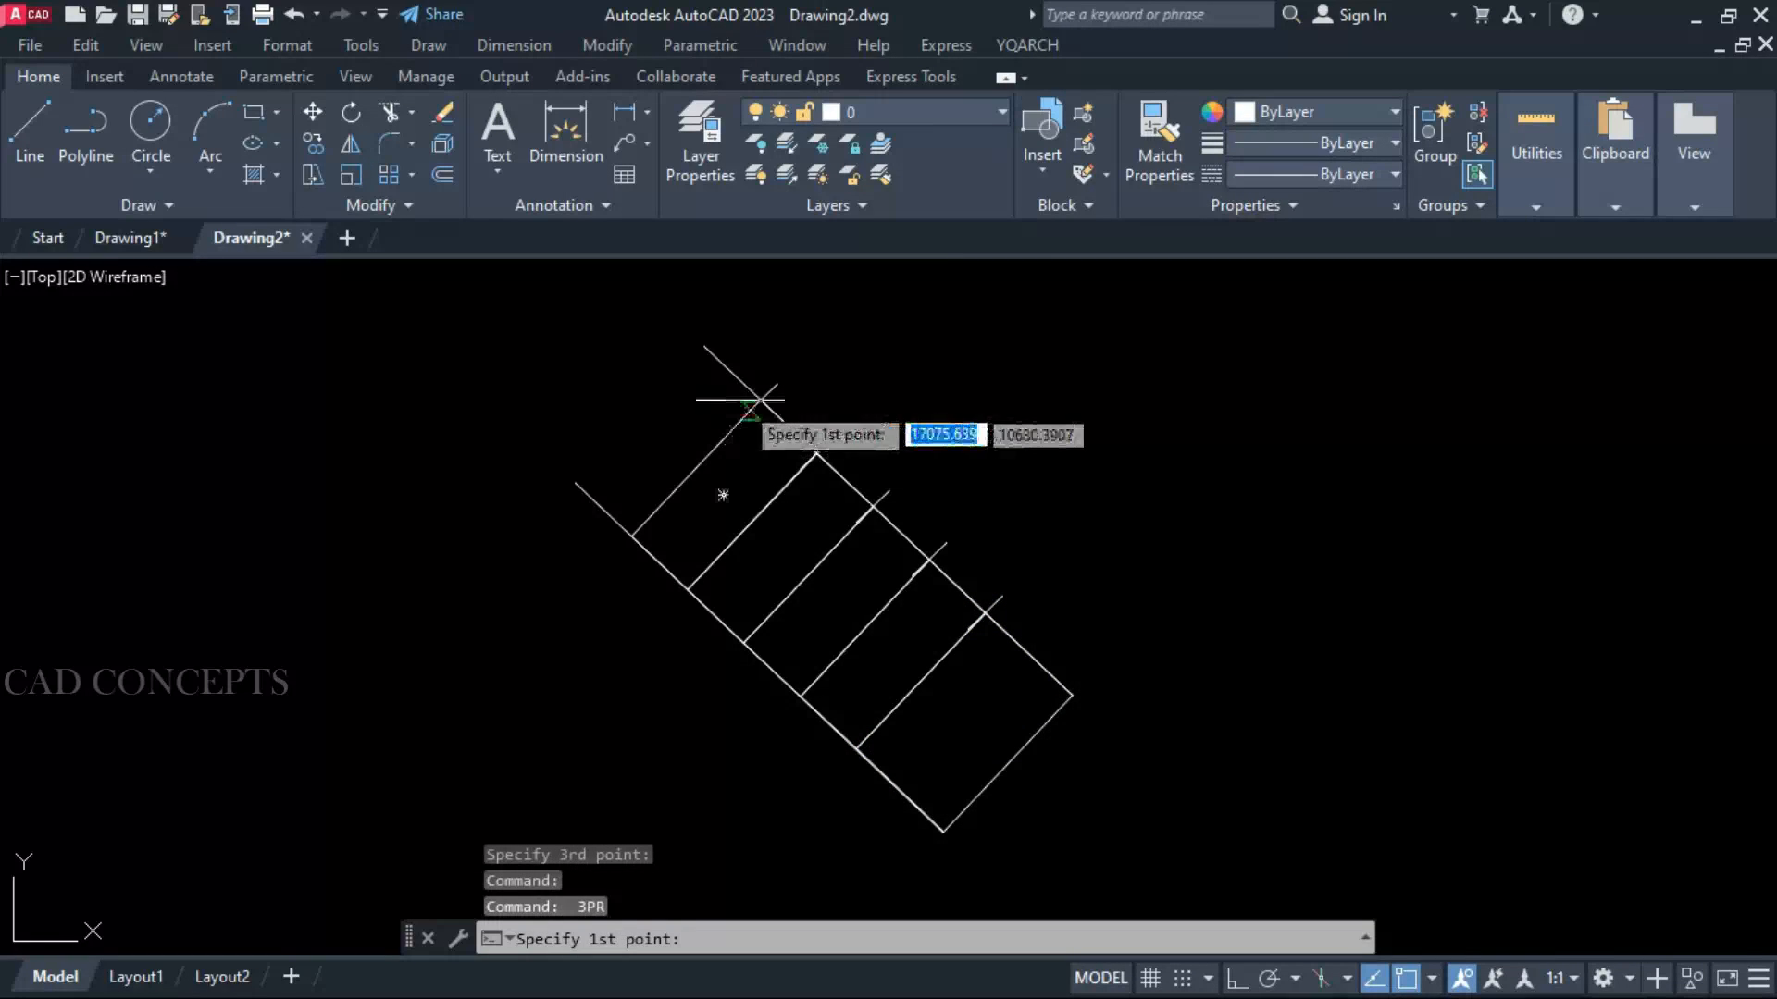
pyautogui.click(759, 400)
pyautogui.click(704, 347)
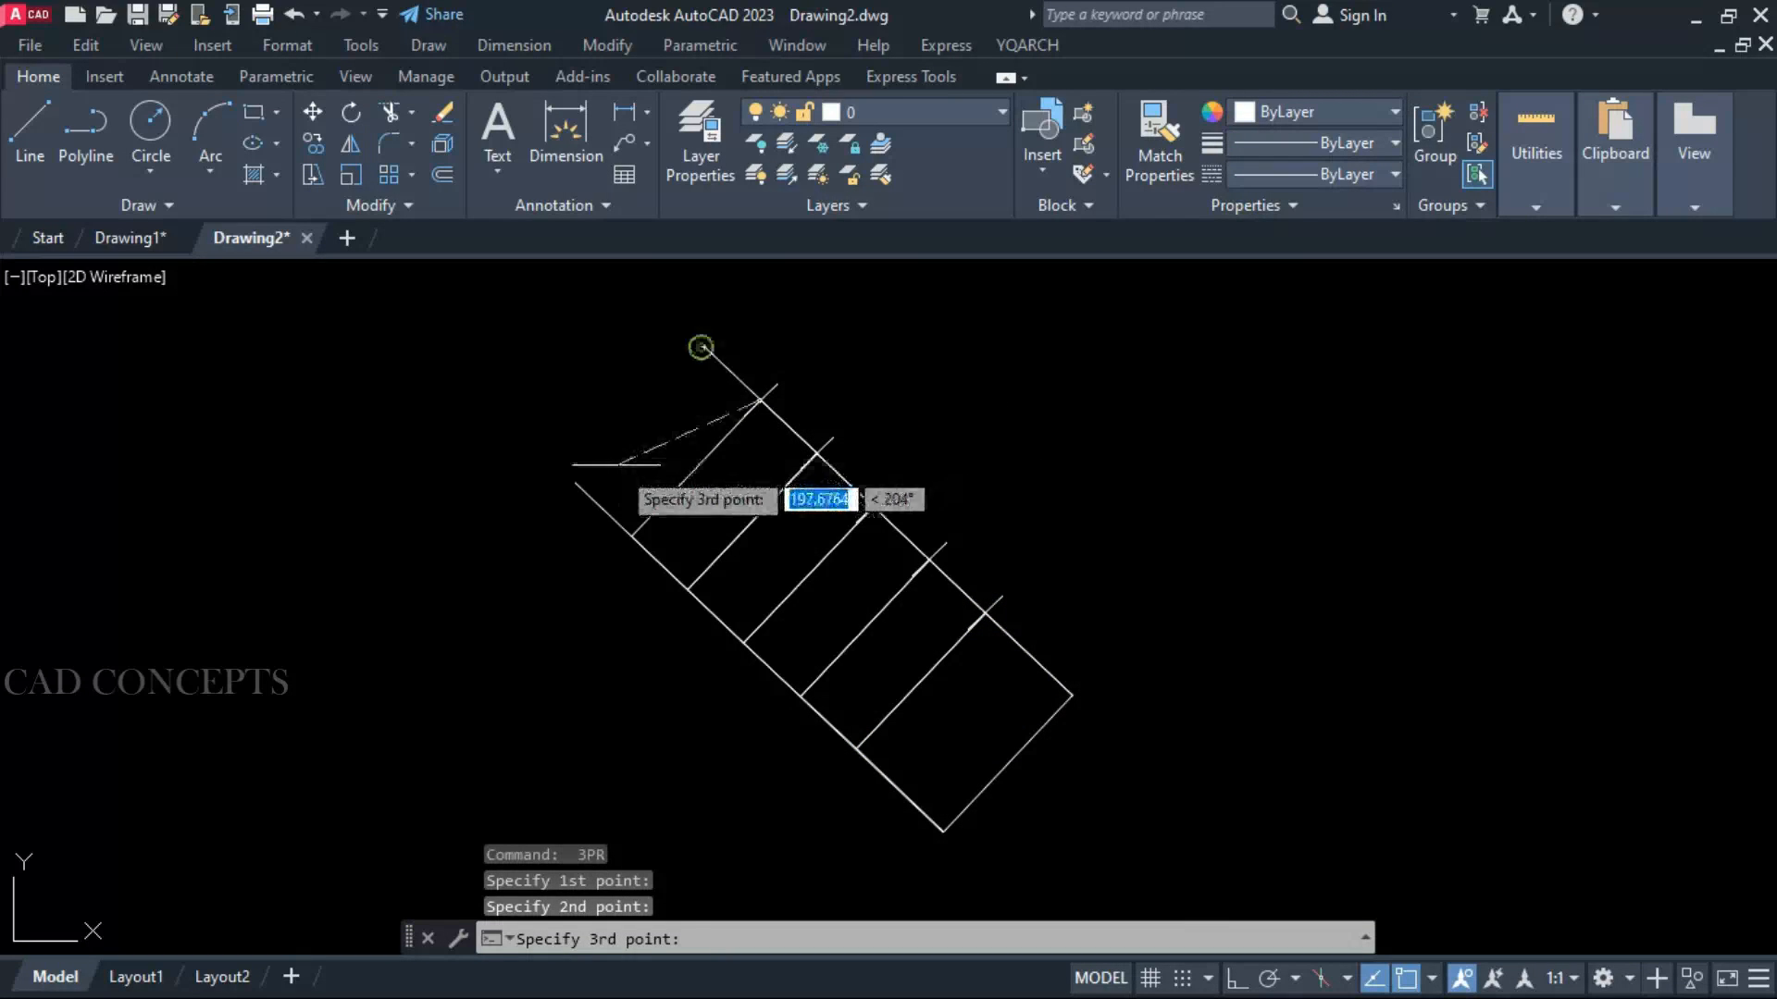
pyautogui.click(579, 479)
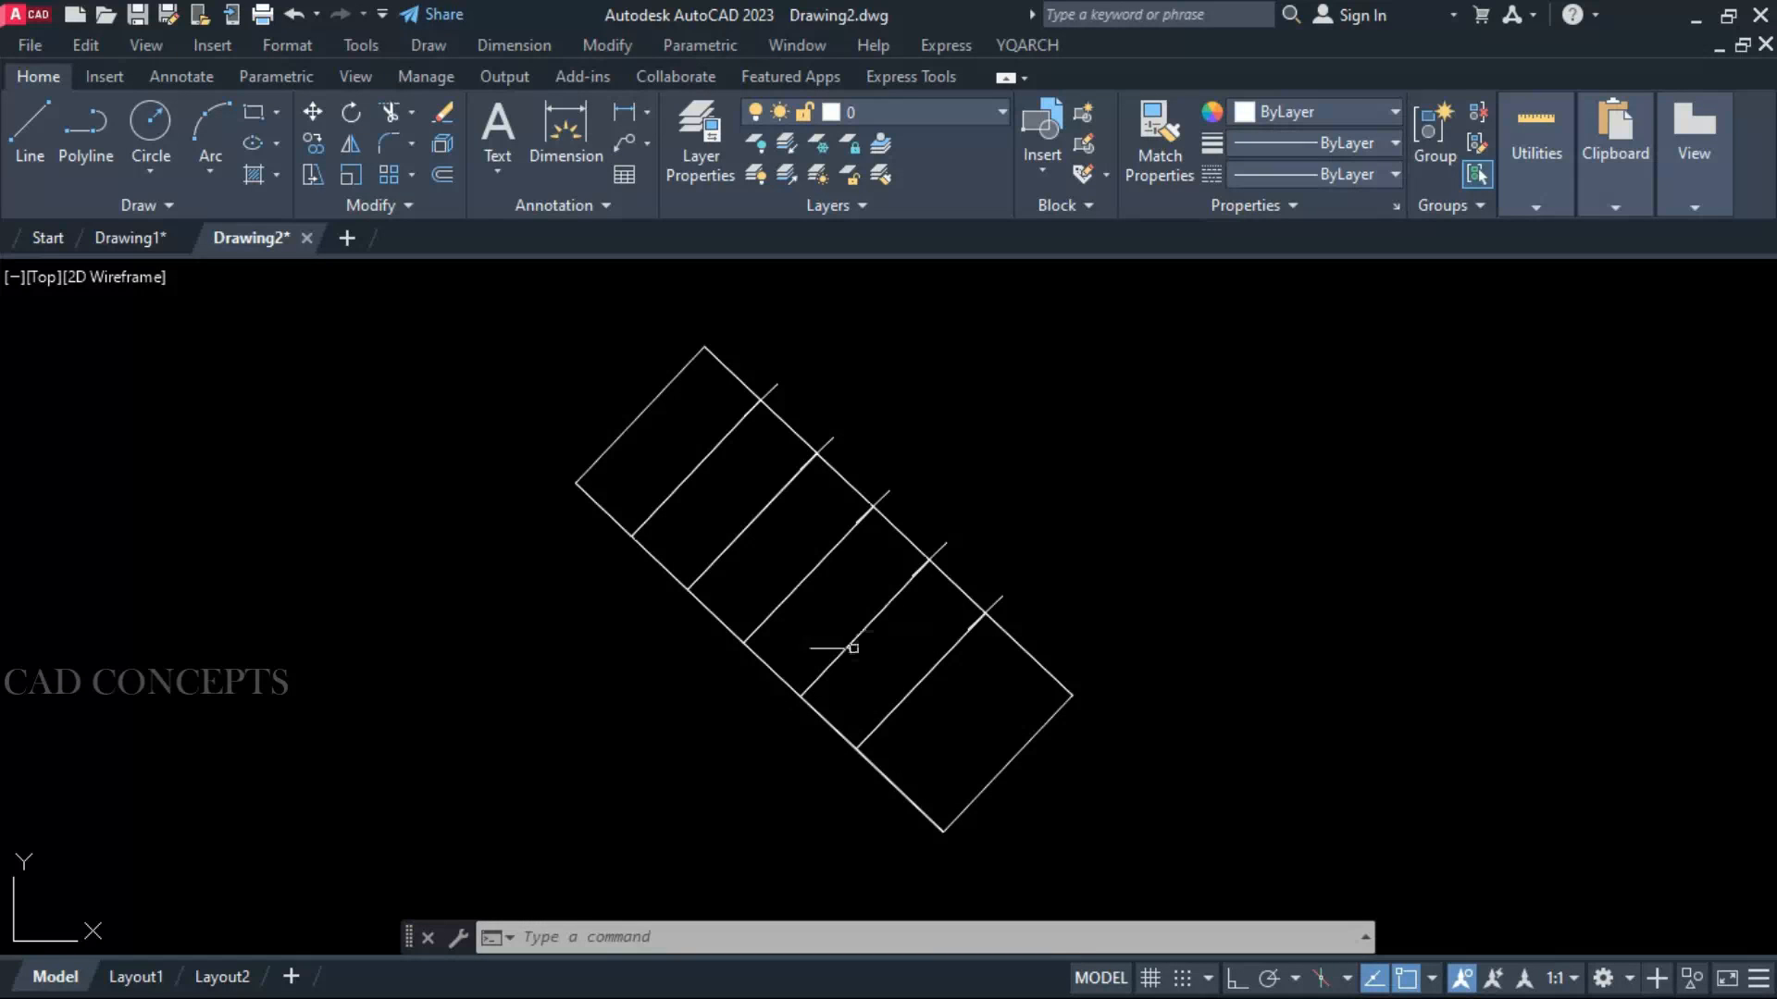
# Draw a 3PRD rectangle inside the strip between the fourth and fifth tick marks, starting partway down and reaching the lower line
pyautogui.write('3PRD')
pyautogui.press('Return')
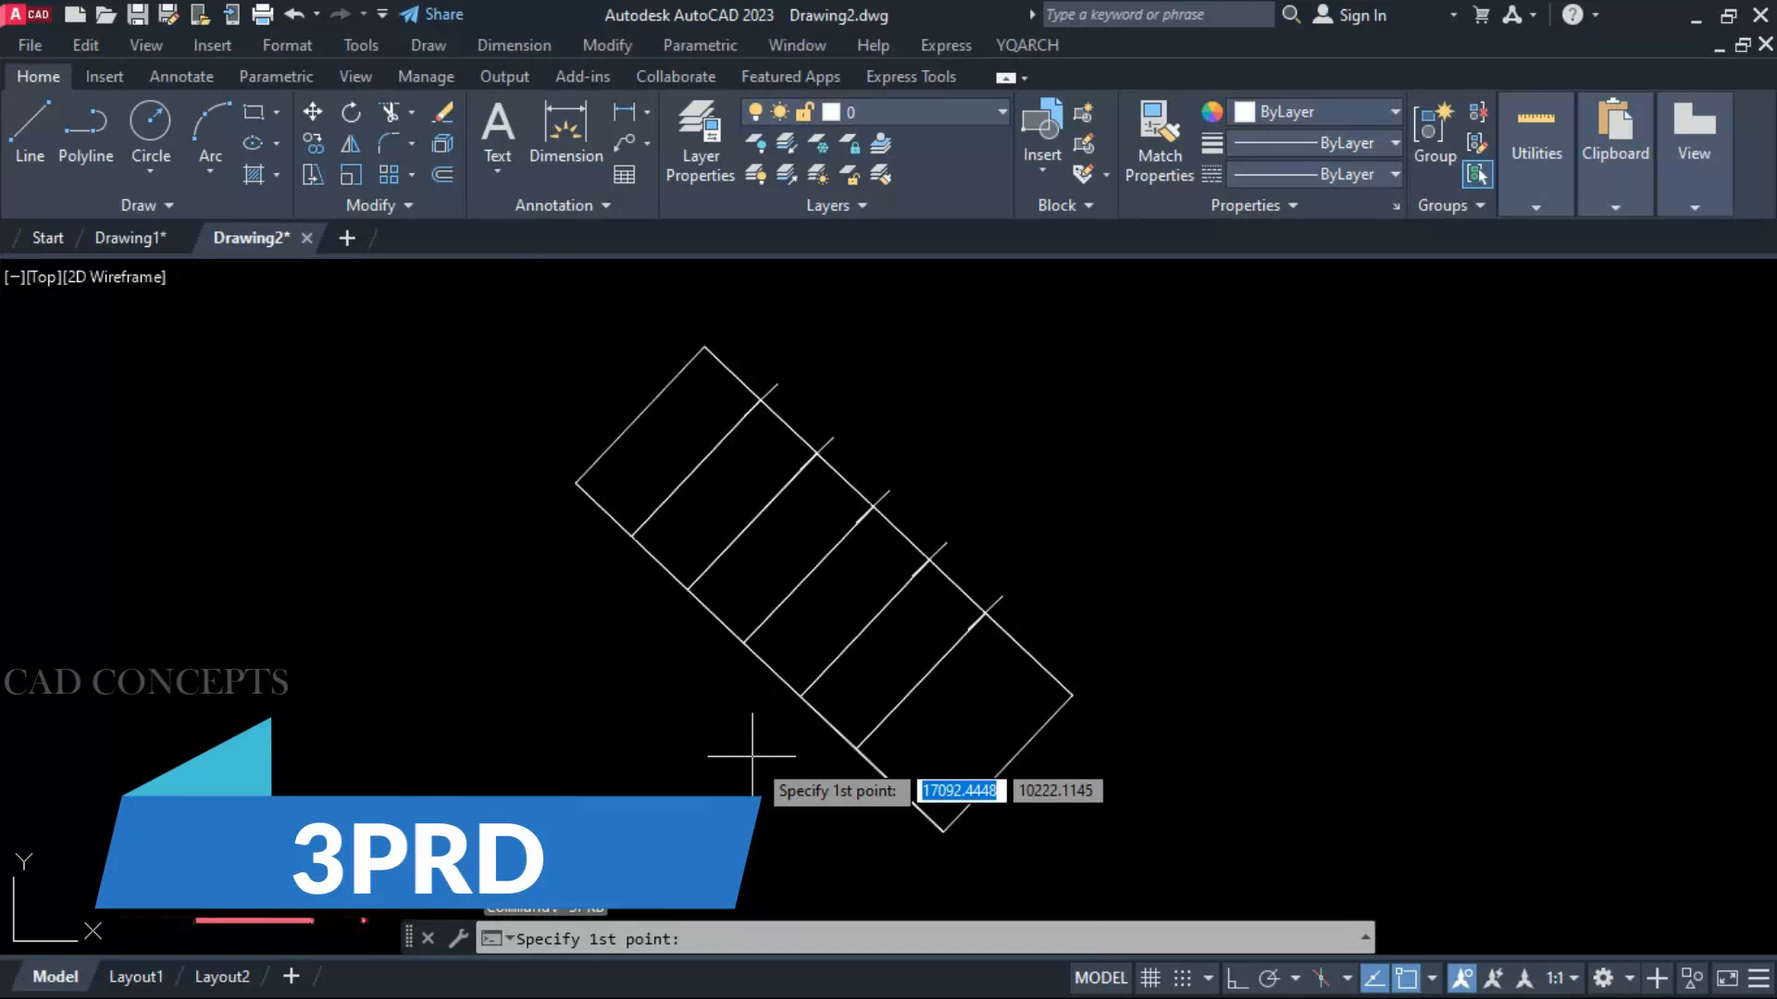
pyautogui.click(942, 651)
pyautogui.click(889, 603)
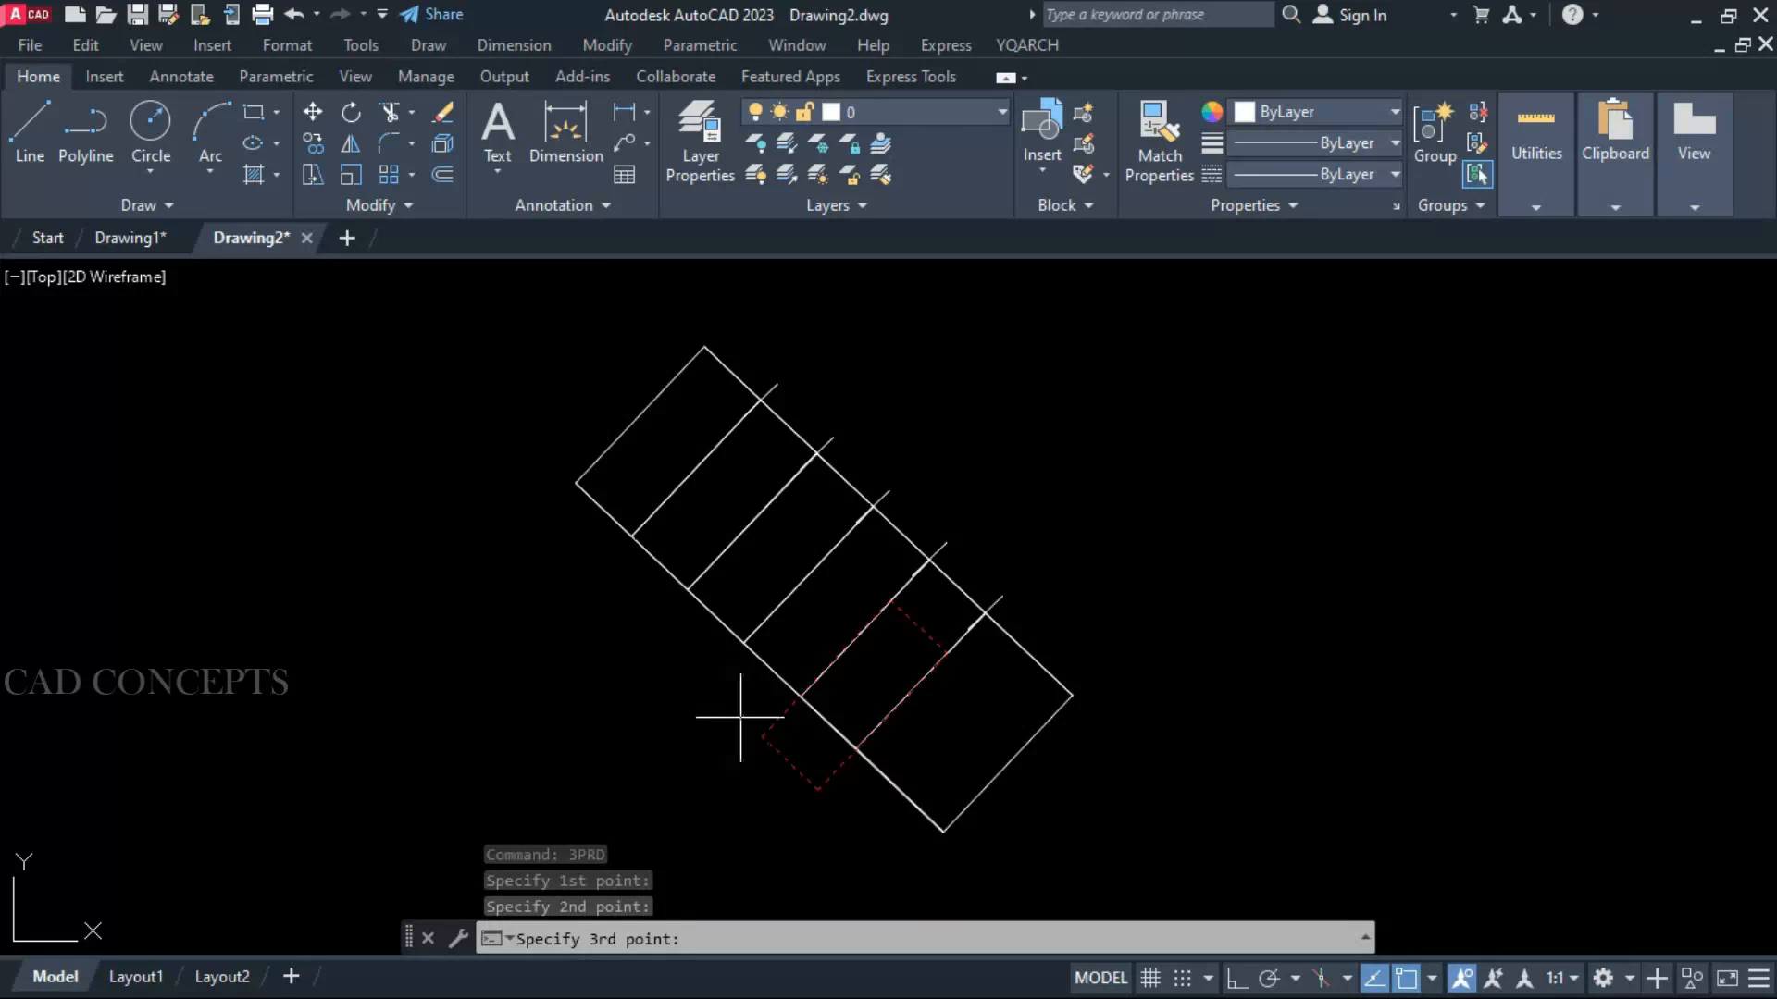
pyautogui.click(798, 700)
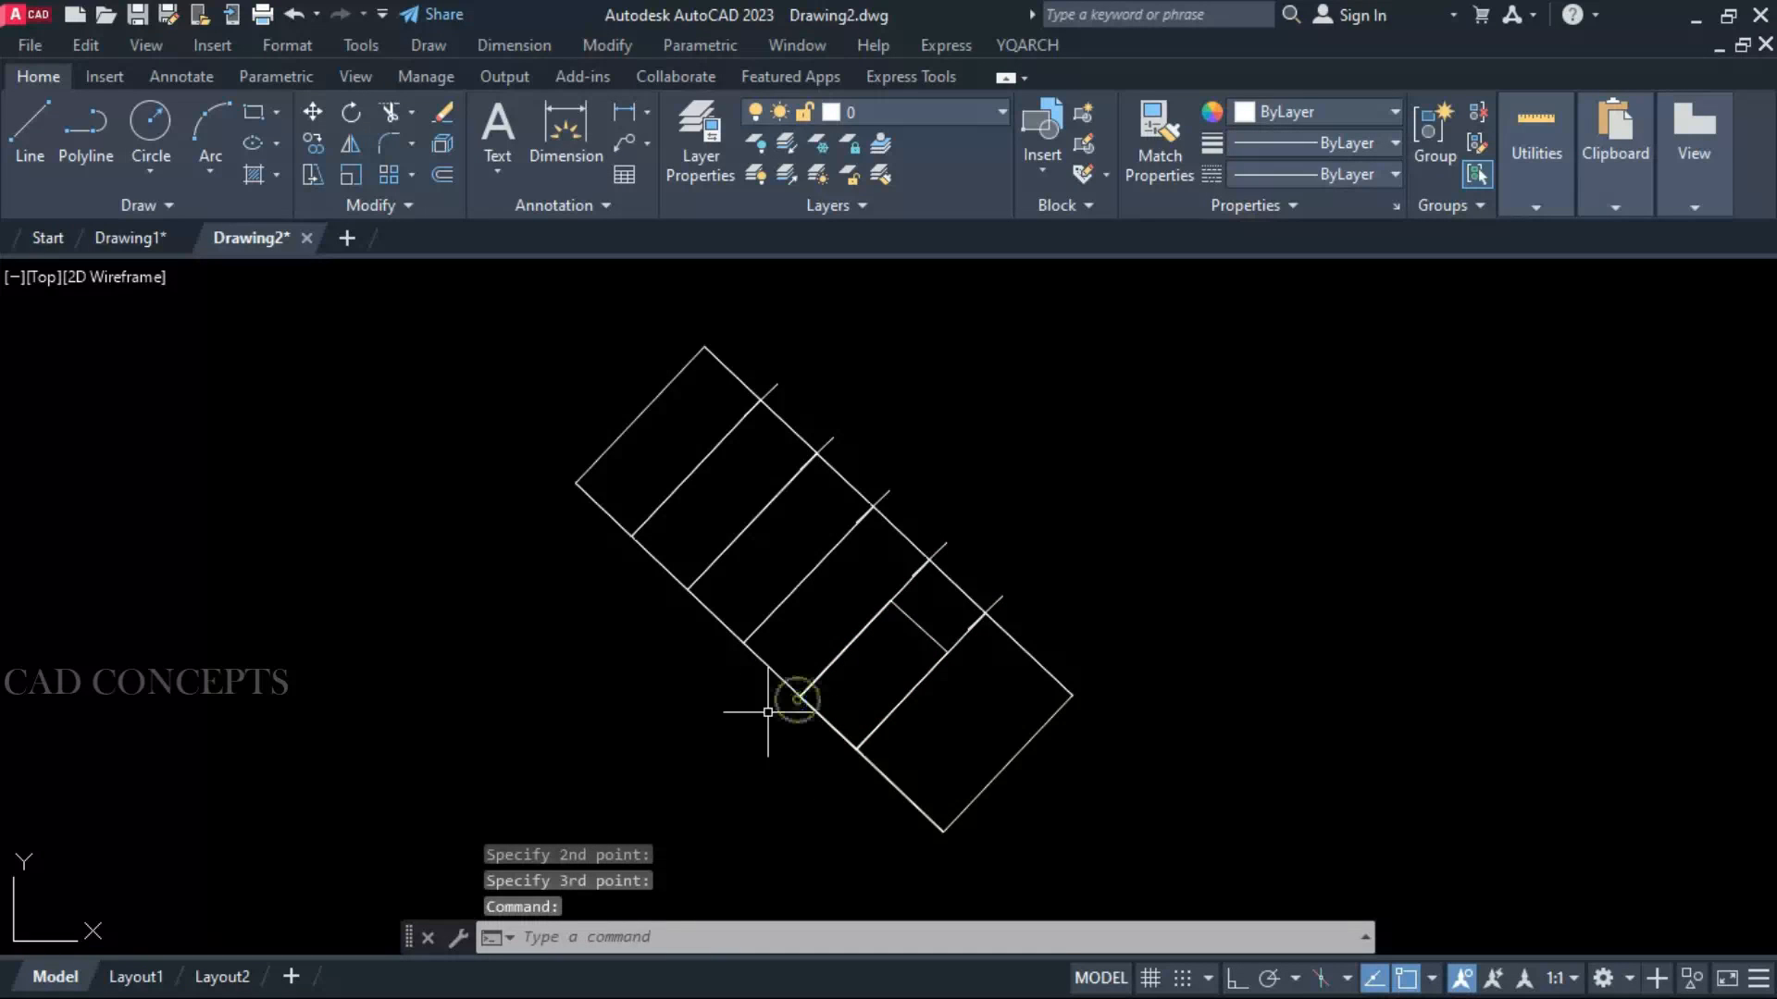
# Draw a 3PRD rectangle over the end cell, from the upper line's lower end to the fifth tick mark and the lower line
pyautogui.press('Return')
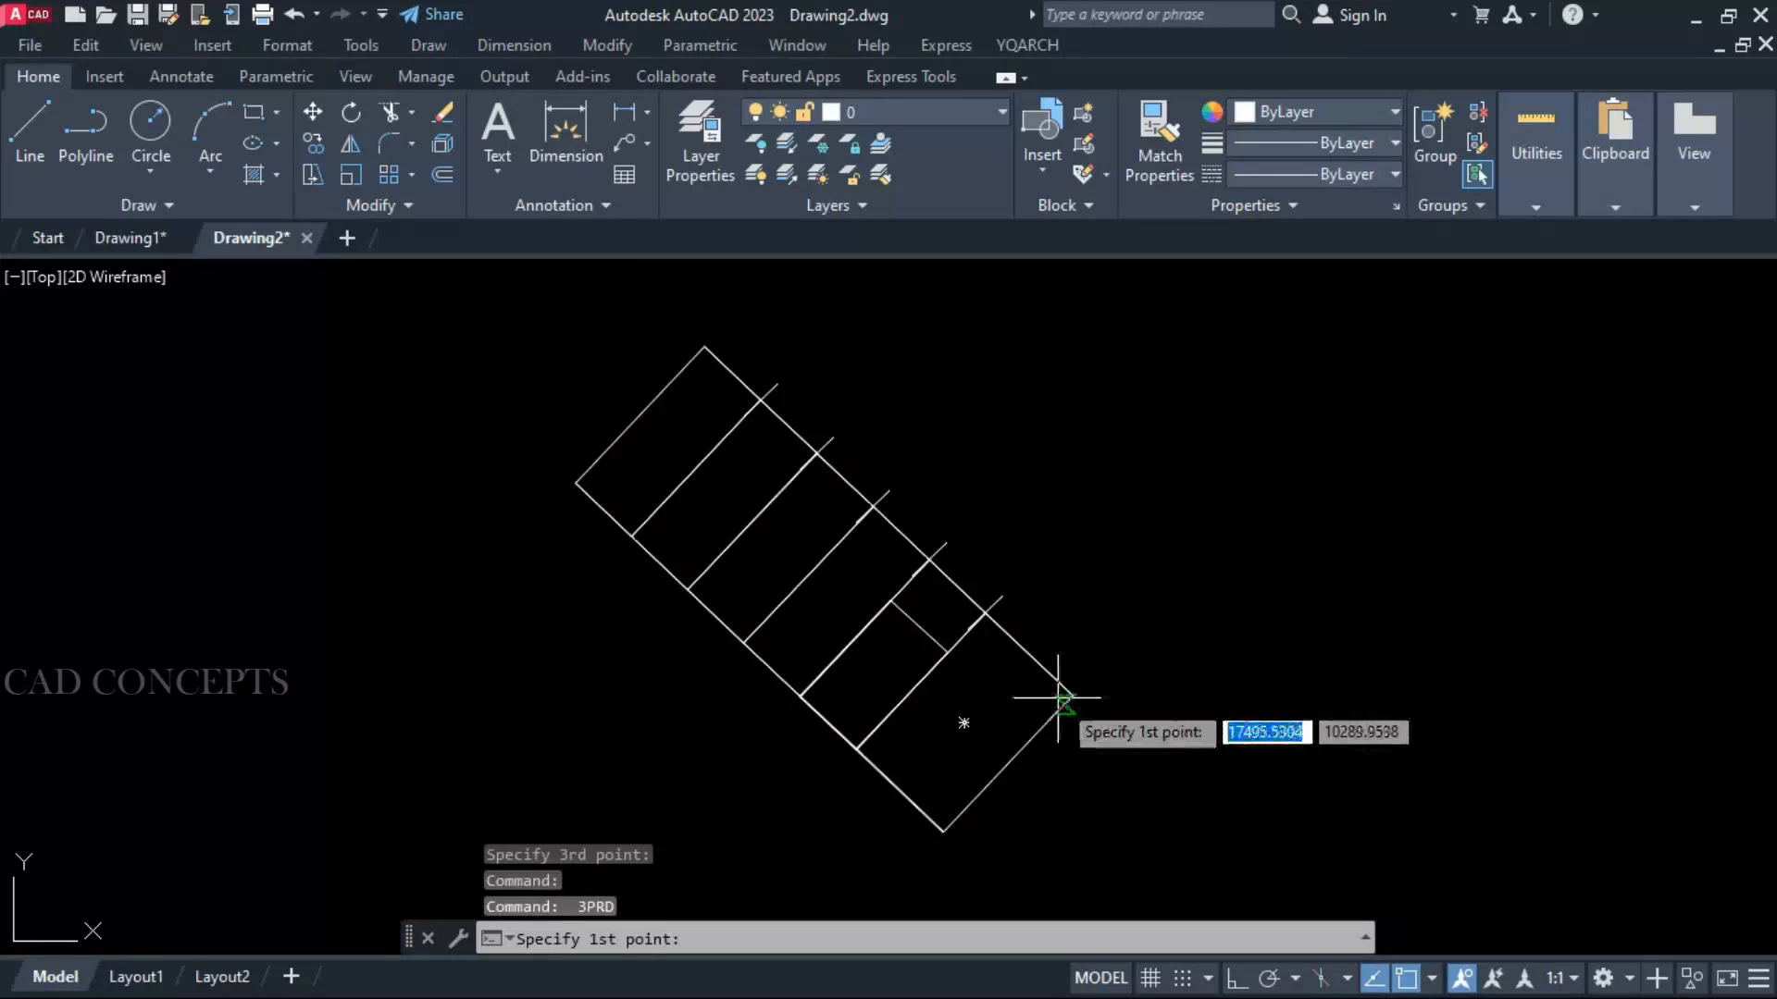
pyautogui.click(1071, 695)
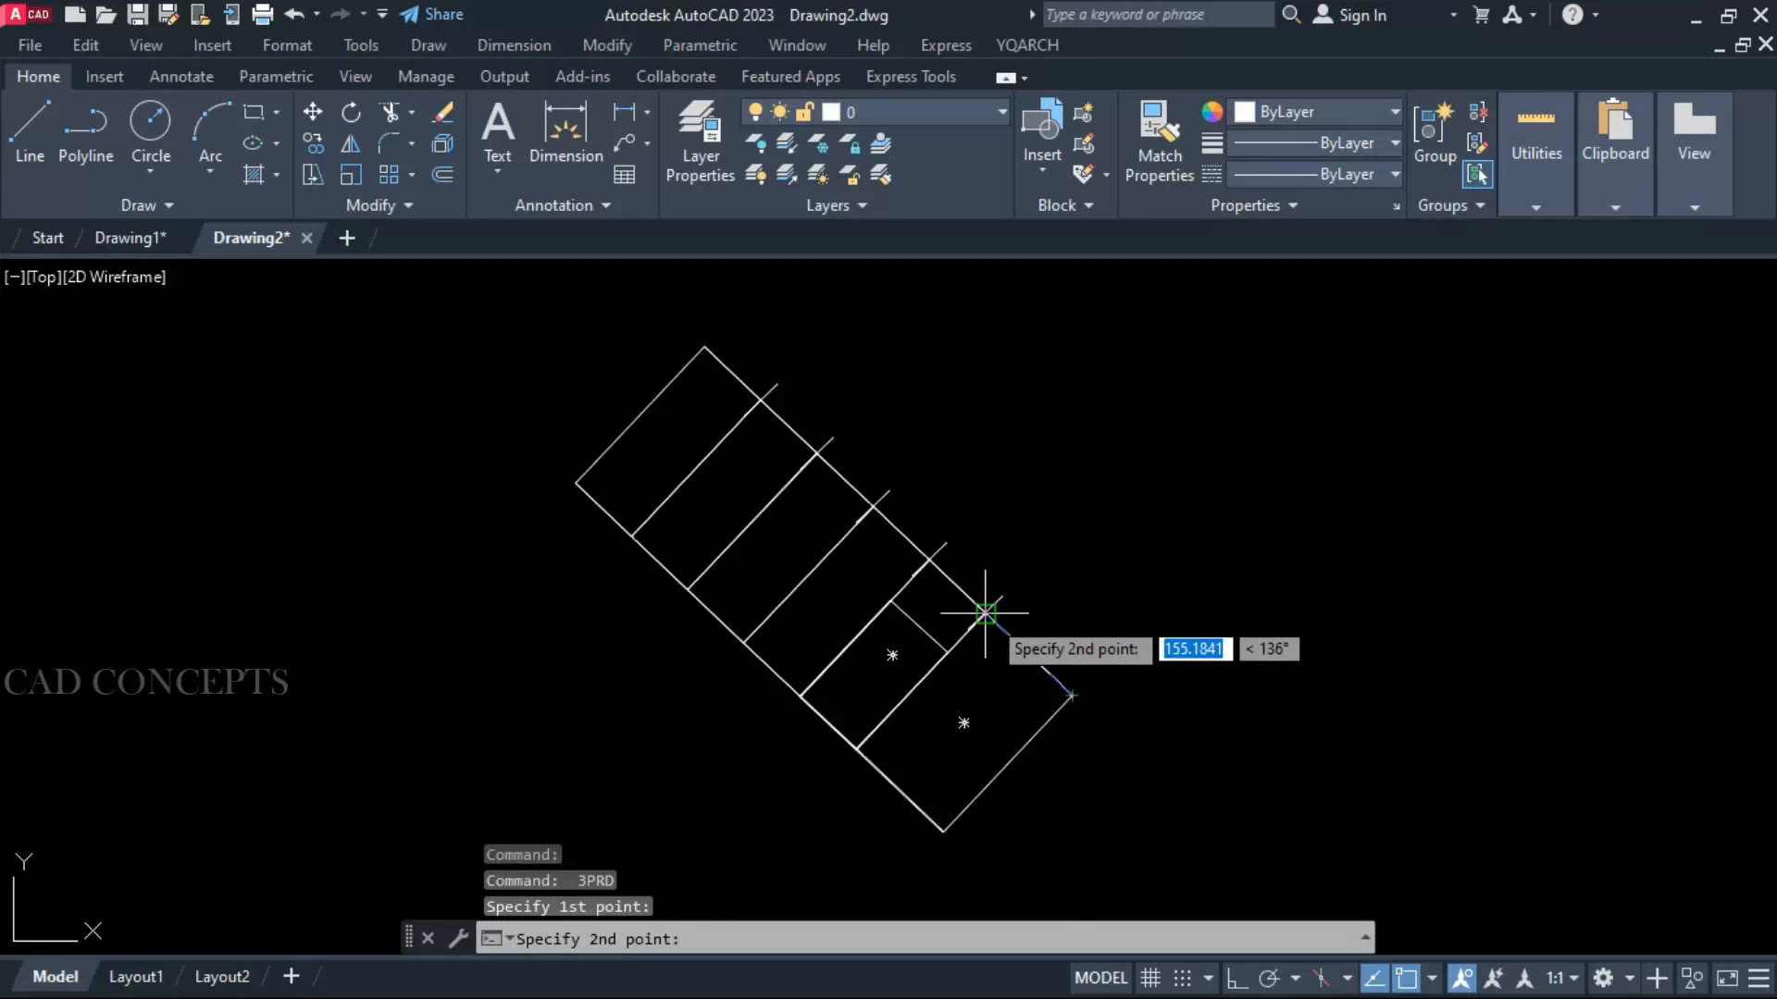
pyautogui.click(987, 612)
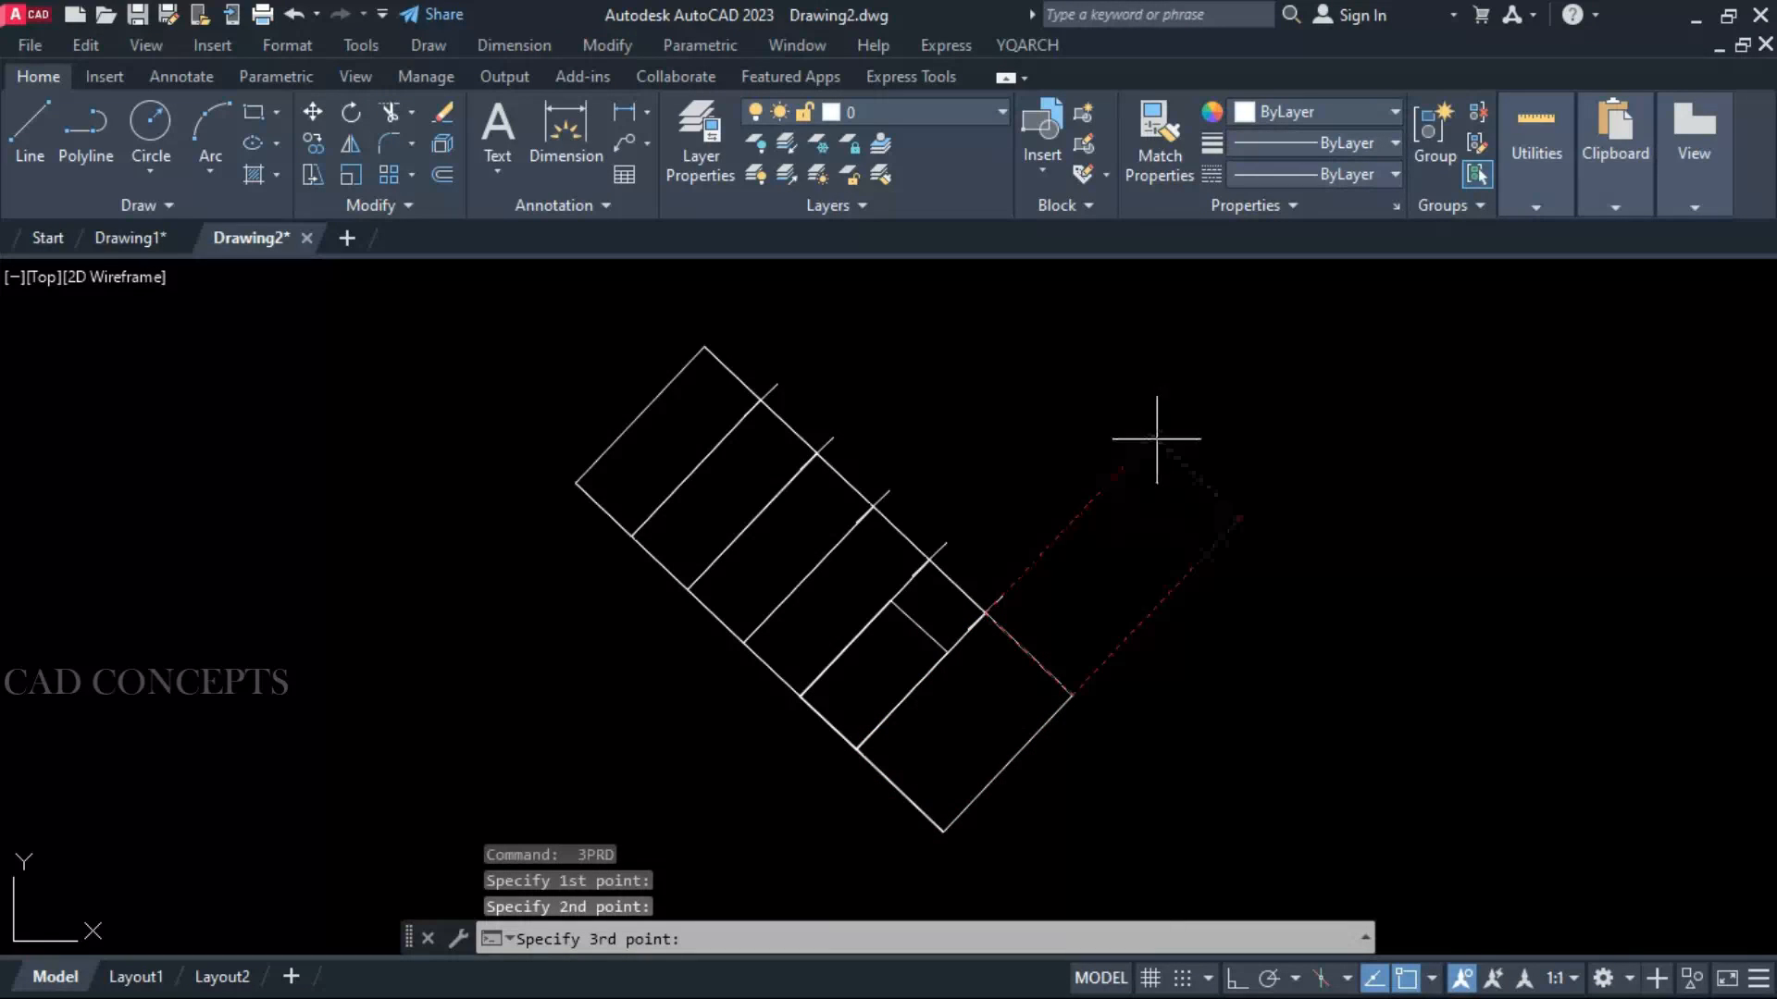
pyautogui.click(853, 745)
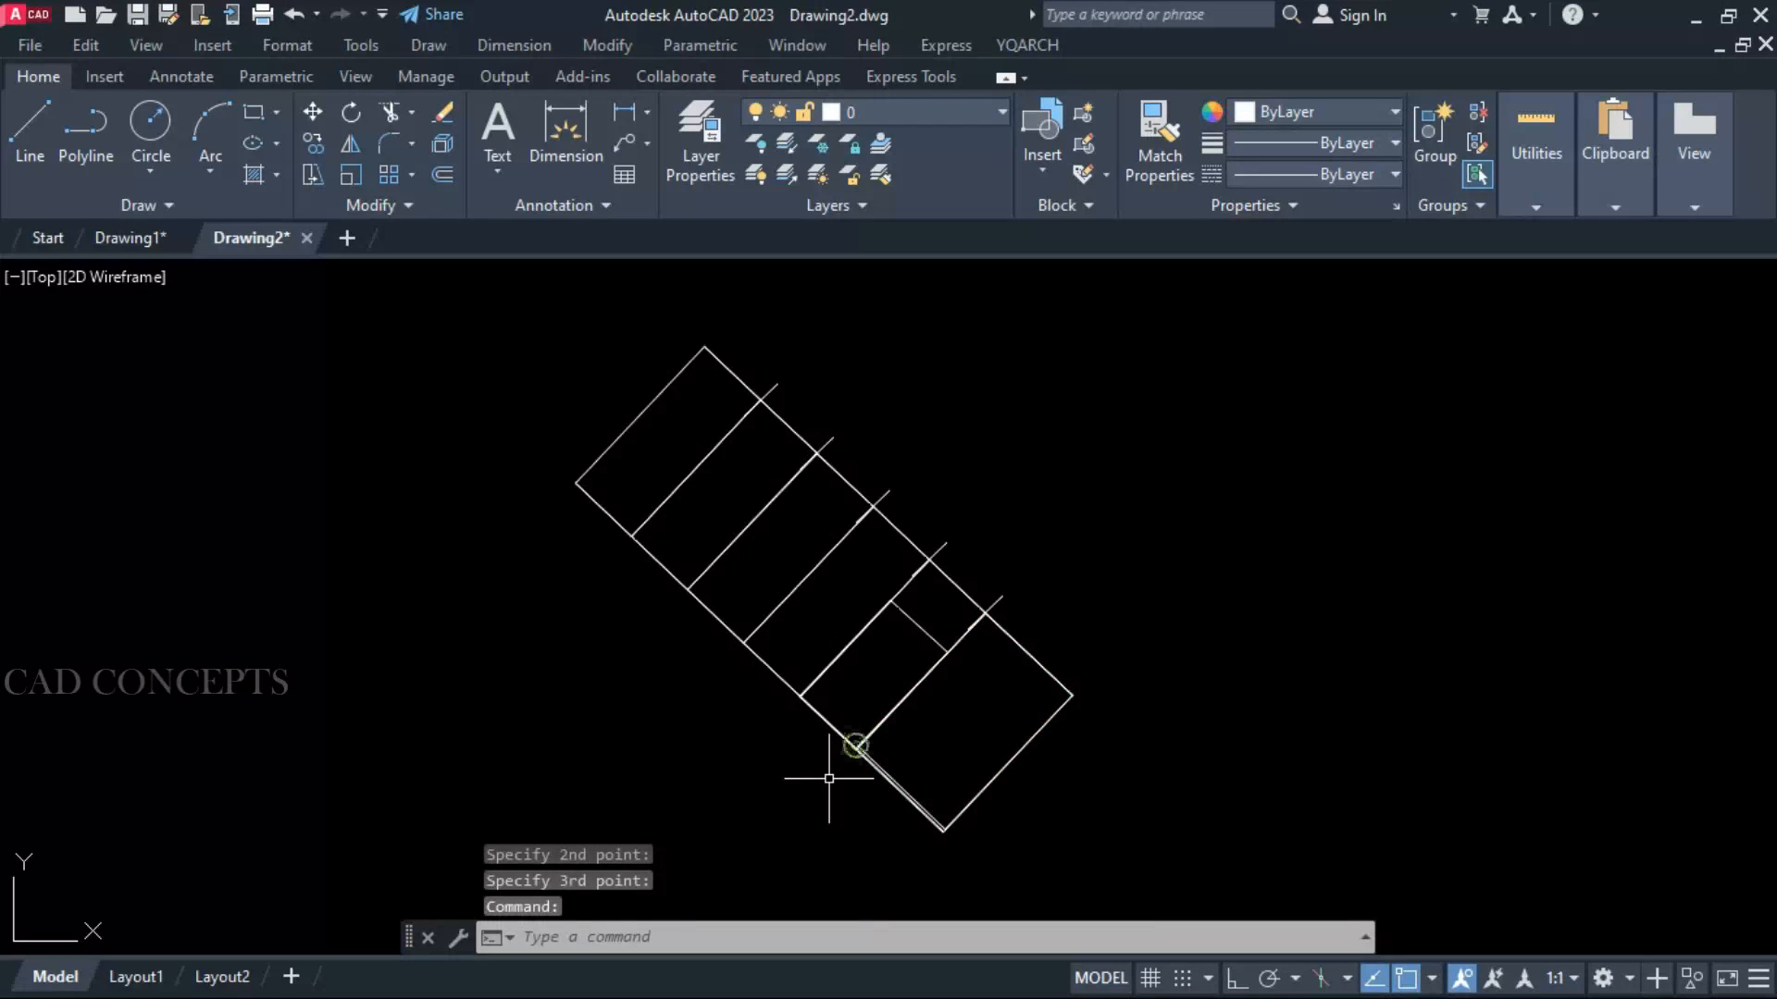
# Draw a 3PRD rectangle from the second to the first tick mark, extending to the lower parallel line
pyautogui.press('Return')
pyautogui.click(815, 451)
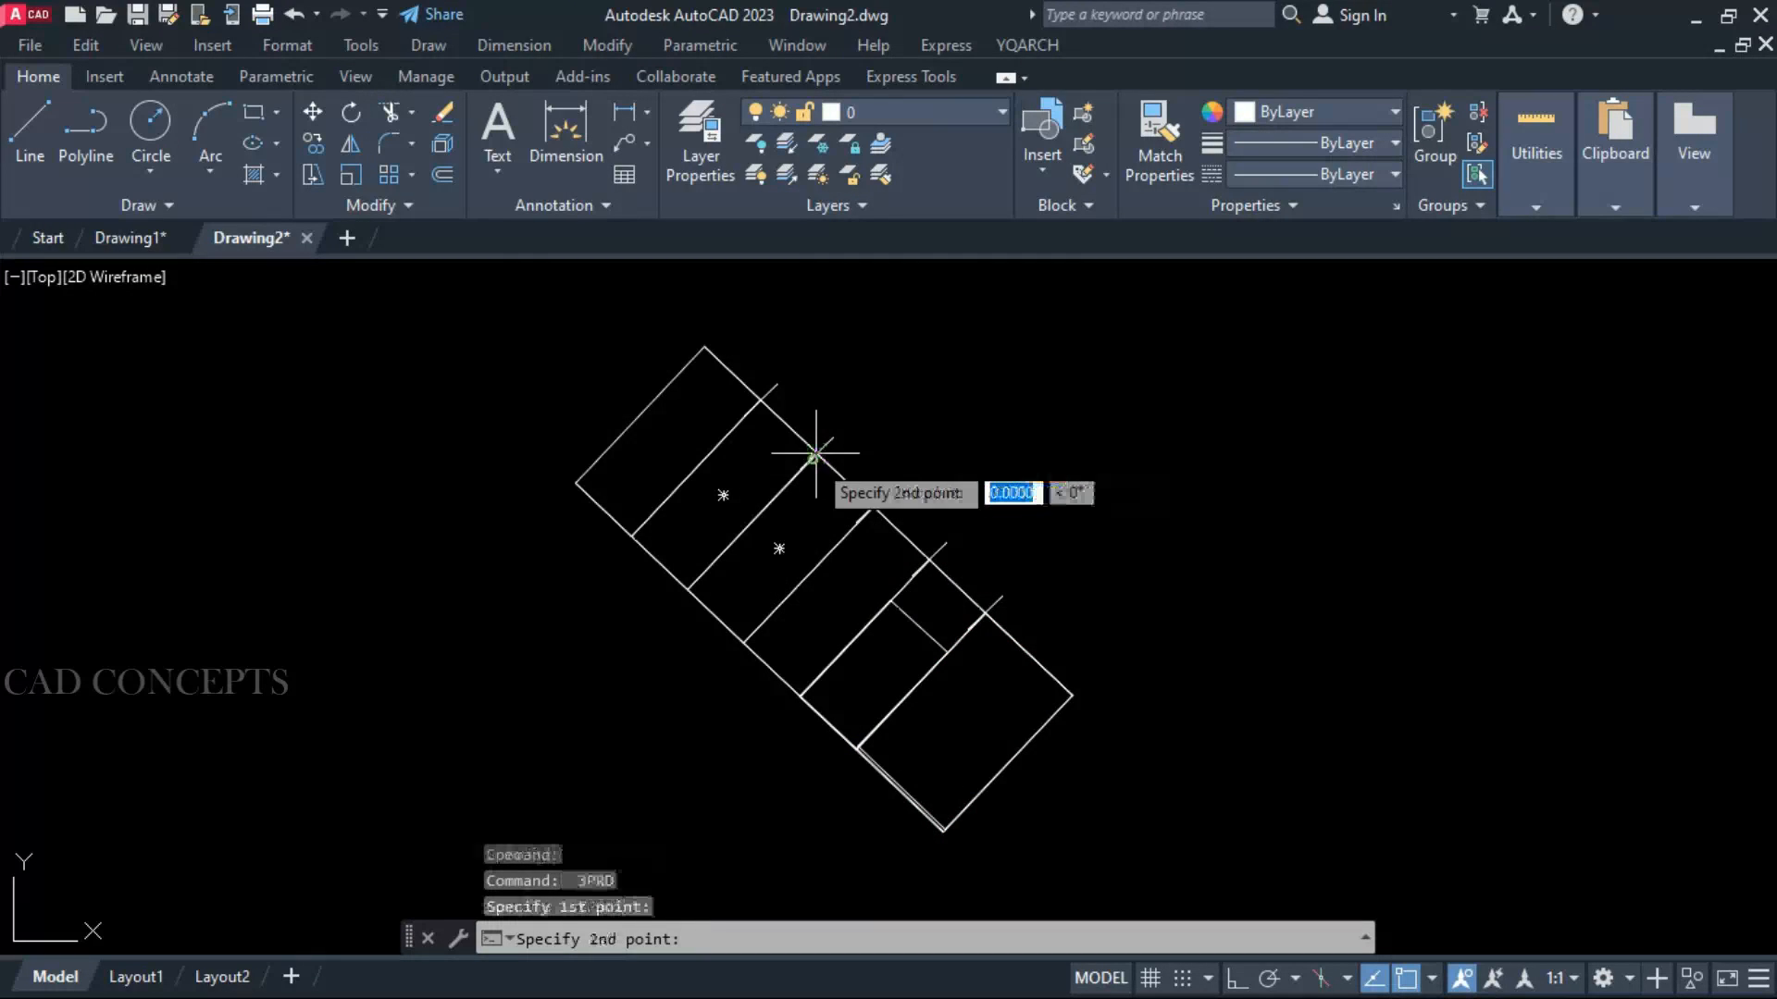
pyautogui.click(760, 401)
pyautogui.click(642, 537)
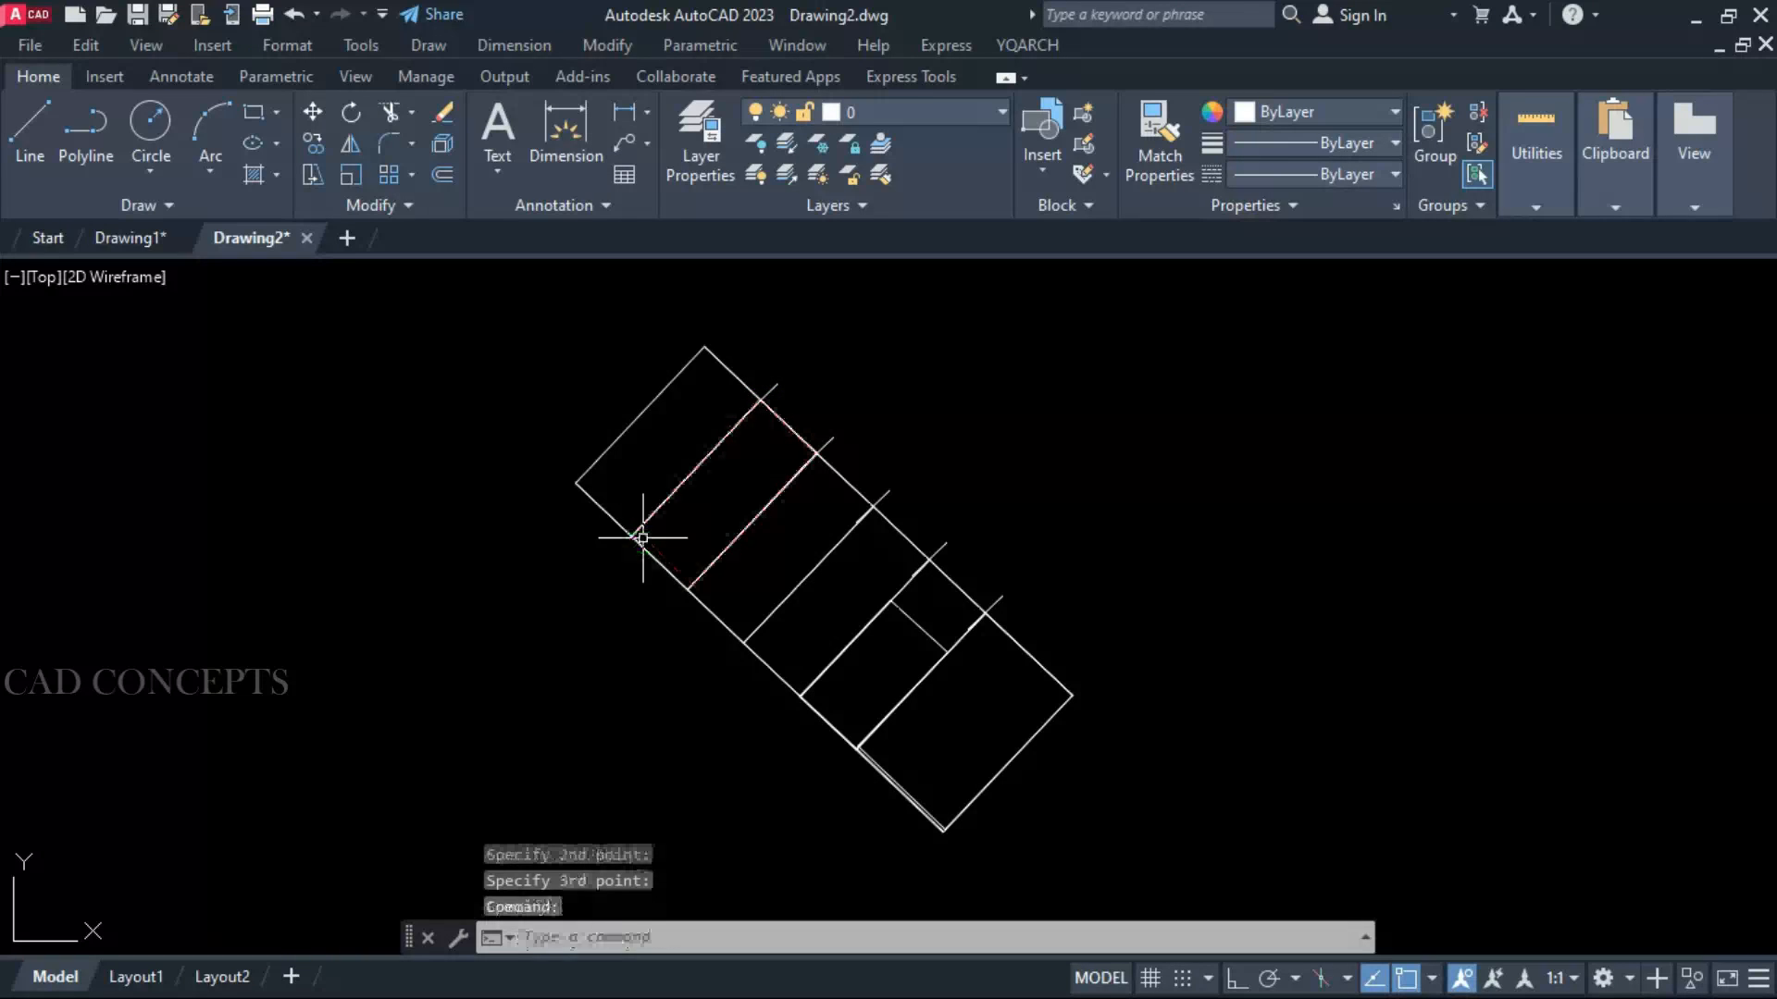
# Draw a freestanding tilted 3PRD rectangle to the upper right of the strips, with a first side about 243 units long at 330°
pyautogui.press('Return')
pyautogui.click(1141, 403)
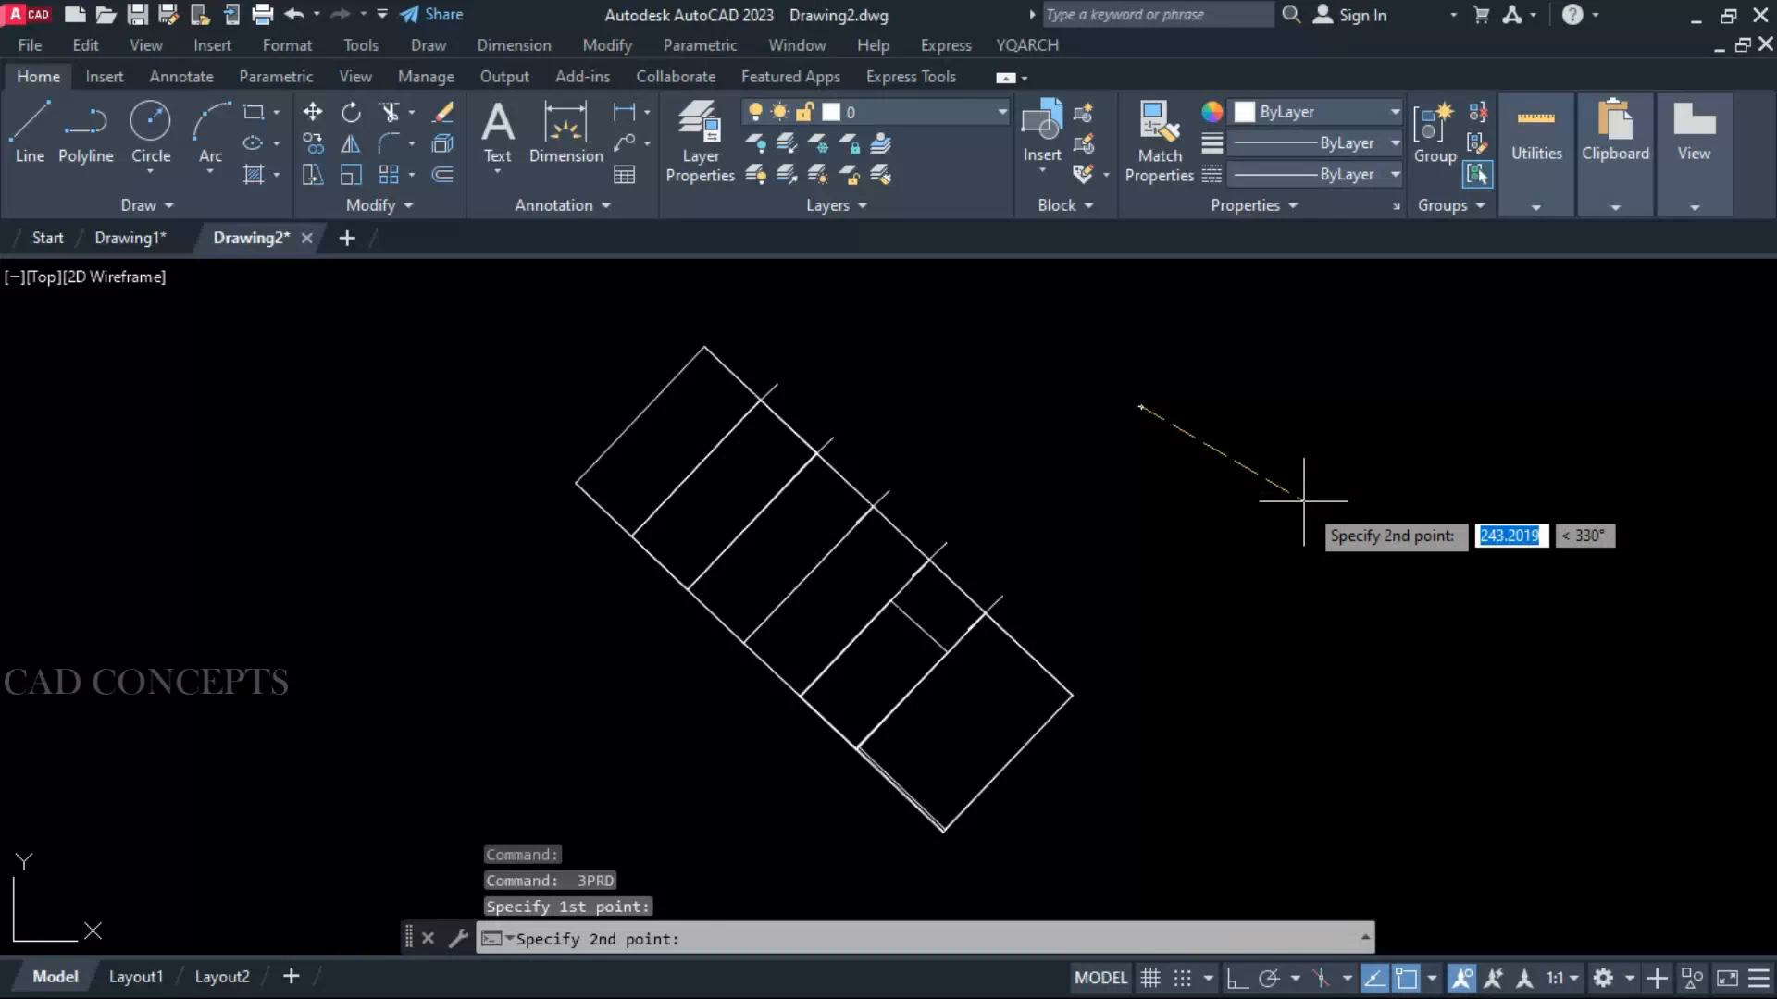
pyautogui.click(1303, 502)
pyautogui.click(1381, 371)
# Draw a second freestanding tilted 3PRD rectangle just below and to the right of the first freestanding one
pyautogui.press('Return')
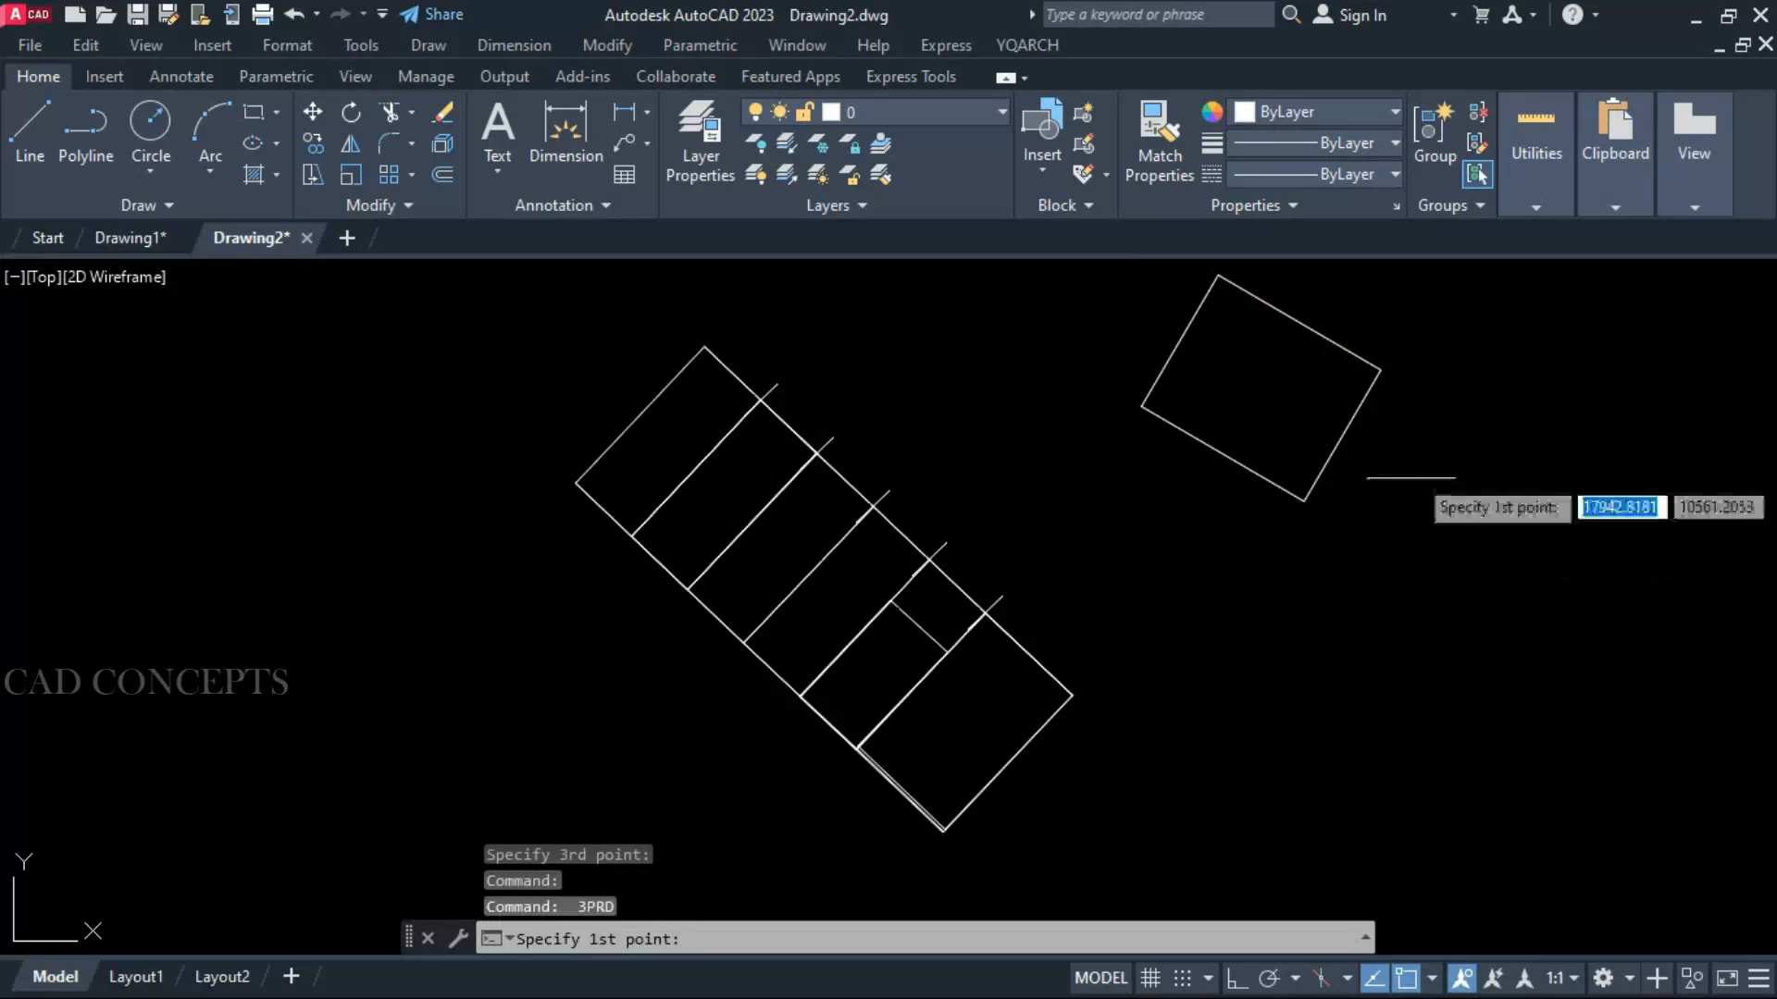
pyautogui.click(1418, 452)
pyautogui.click(1508, 552)
pyautogui.click(1367, 679)
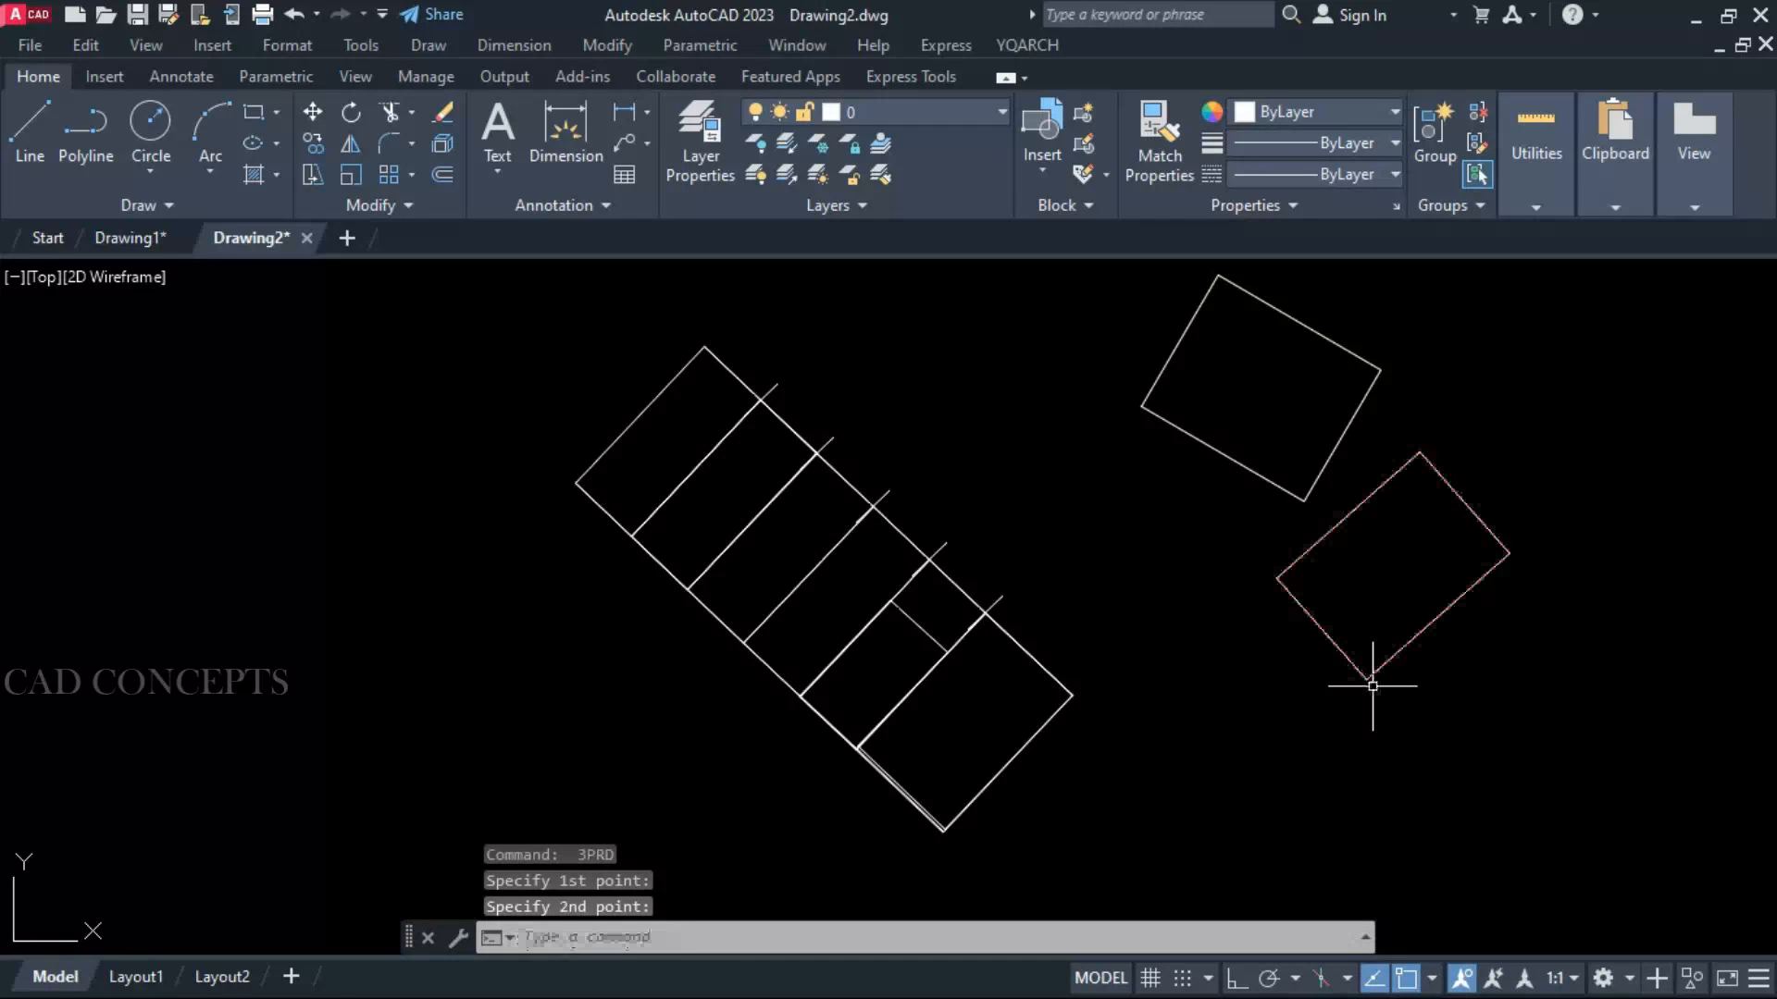
# Draw a third freestanding tilted 3PRD rectangle in the empty space below the other two freestanding ones
pyautogui.press('Return')
pyautogui.click(1255, 838)
pyautogui.click(1182, 774)
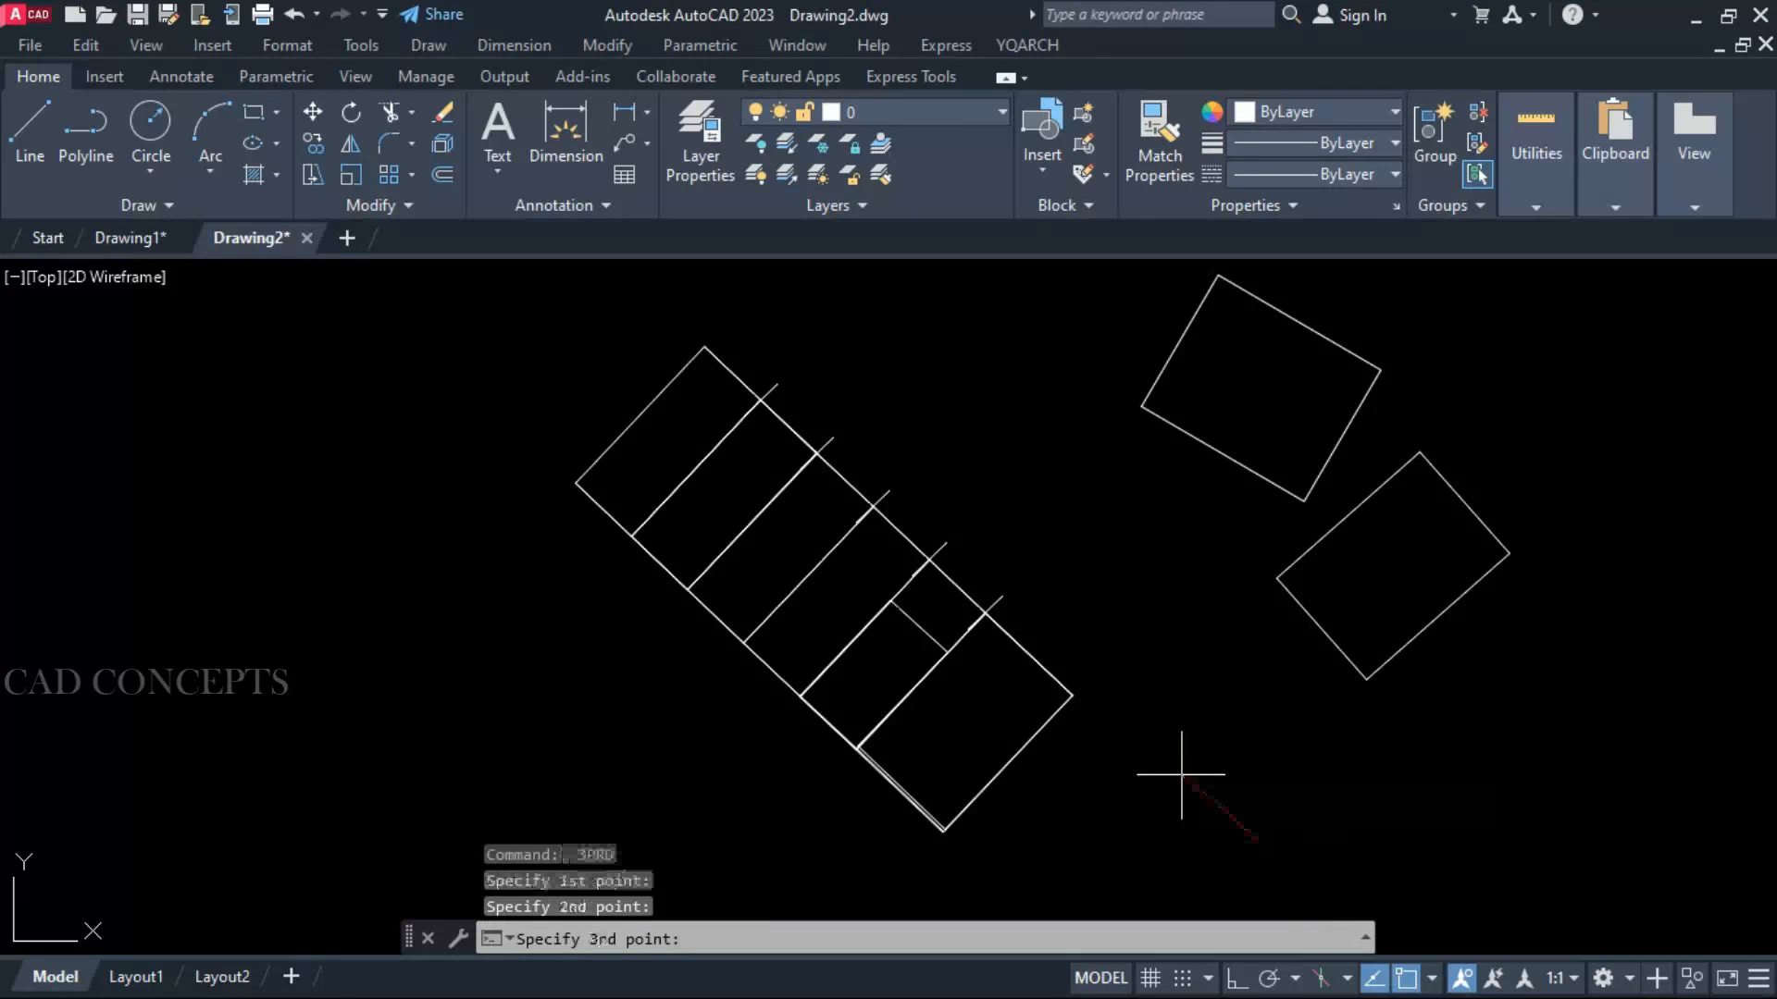
pyautogui.click(1229, 641)
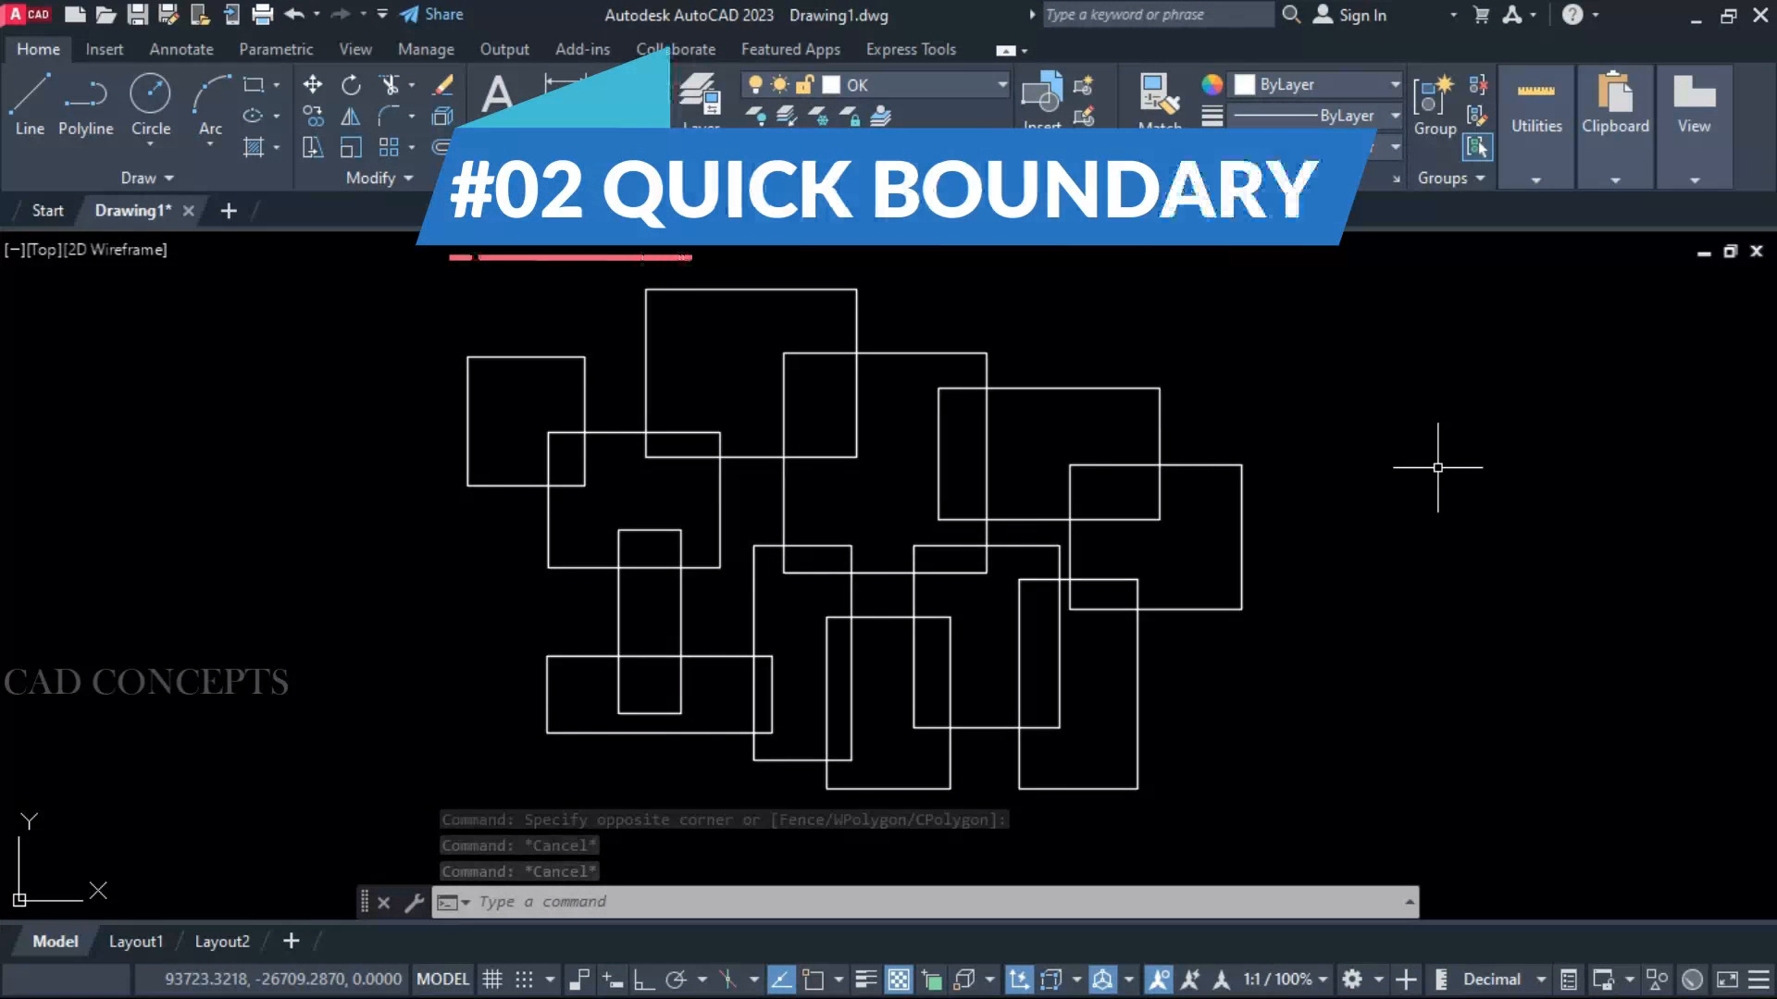
# Examine the overlapping rectangles in Drawing1 by selecting them together and individually, clearing each selection
pyautogui.click(1246, 283)
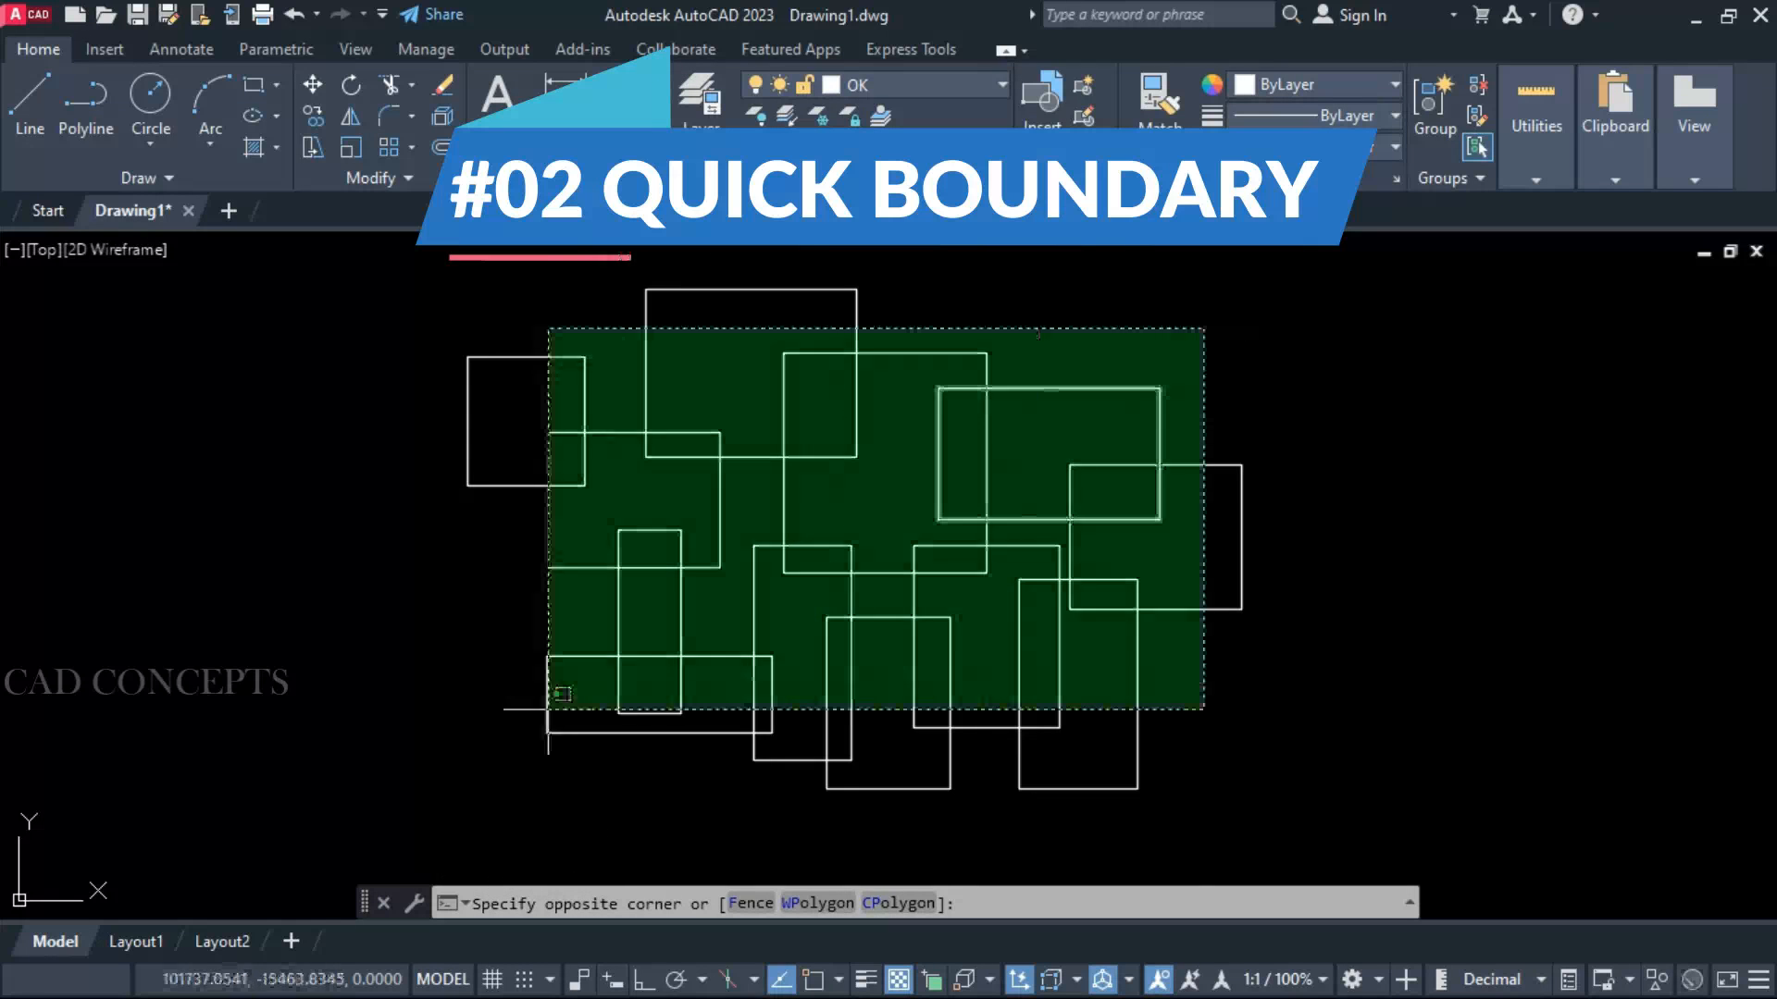
pyautogui.click(448, 769)
pyautogui.press('Escape')
pyautogui.click(783, 370)
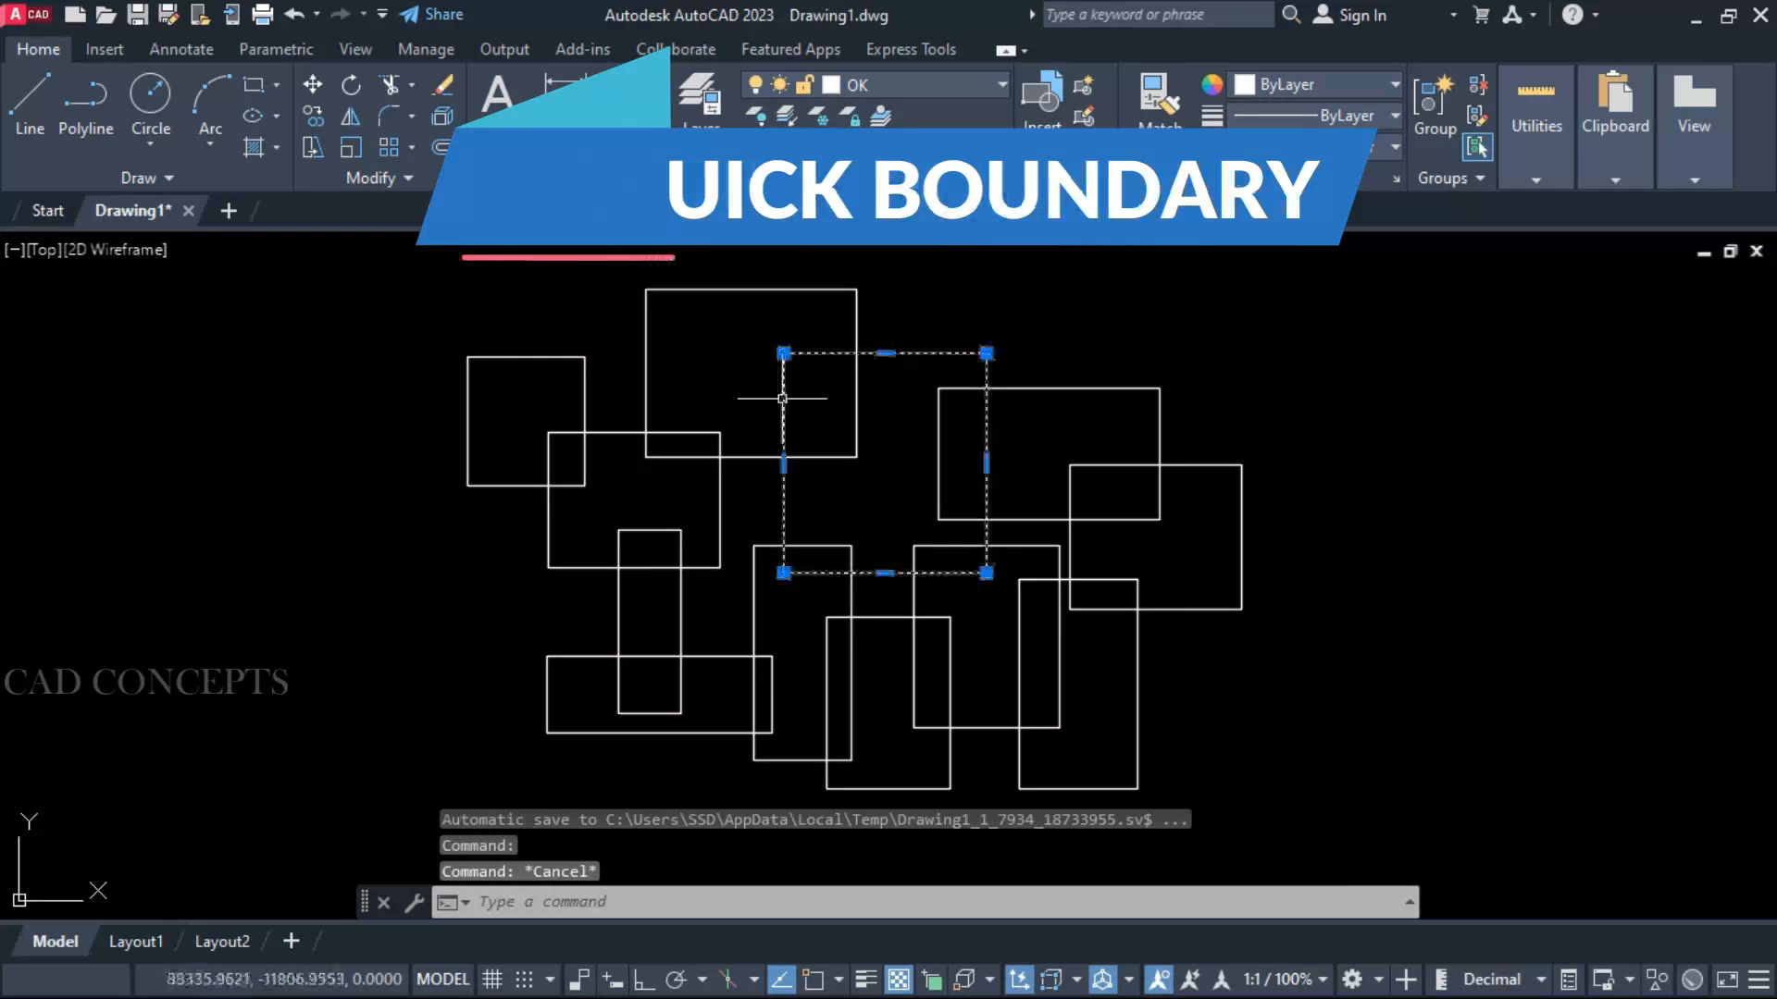
pyautogui.press('Escape')
pyautogui.click(722, 294)
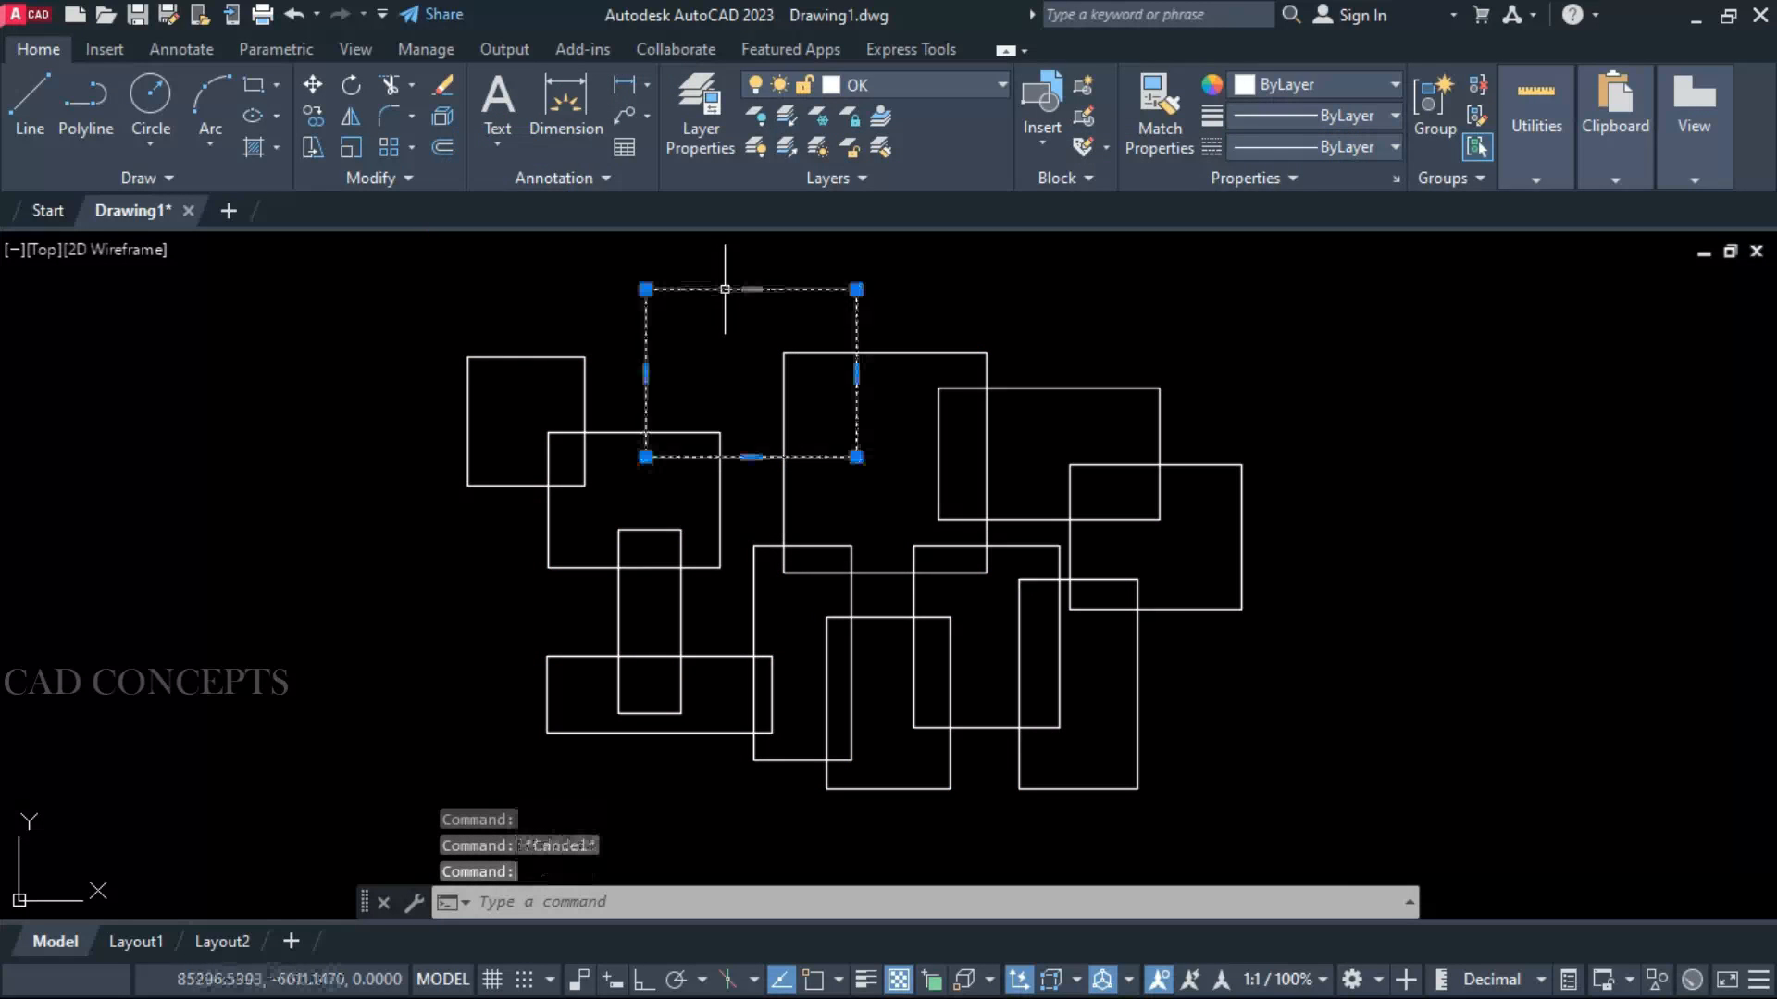
pyautogui.press('Escape')
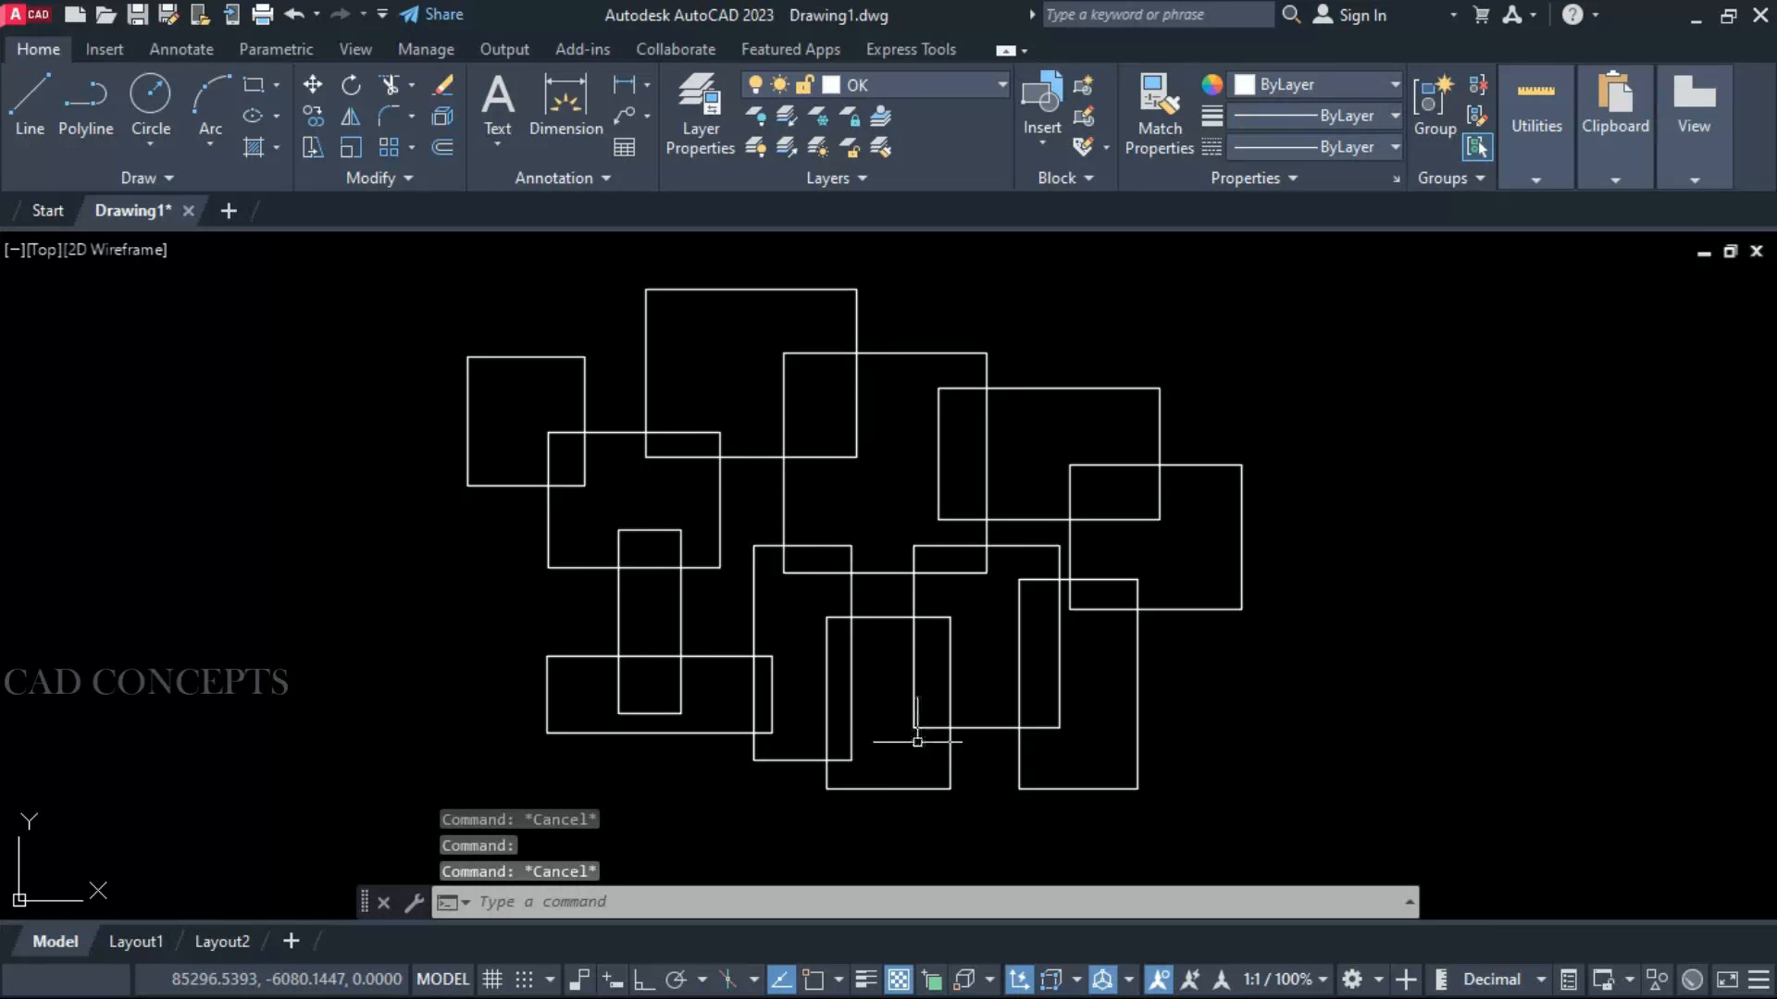
# Set the object color to Red and use Q to extract the central rectangle's inner boundary, placing it right of the drawing
pyautogui.click(1313, 80)
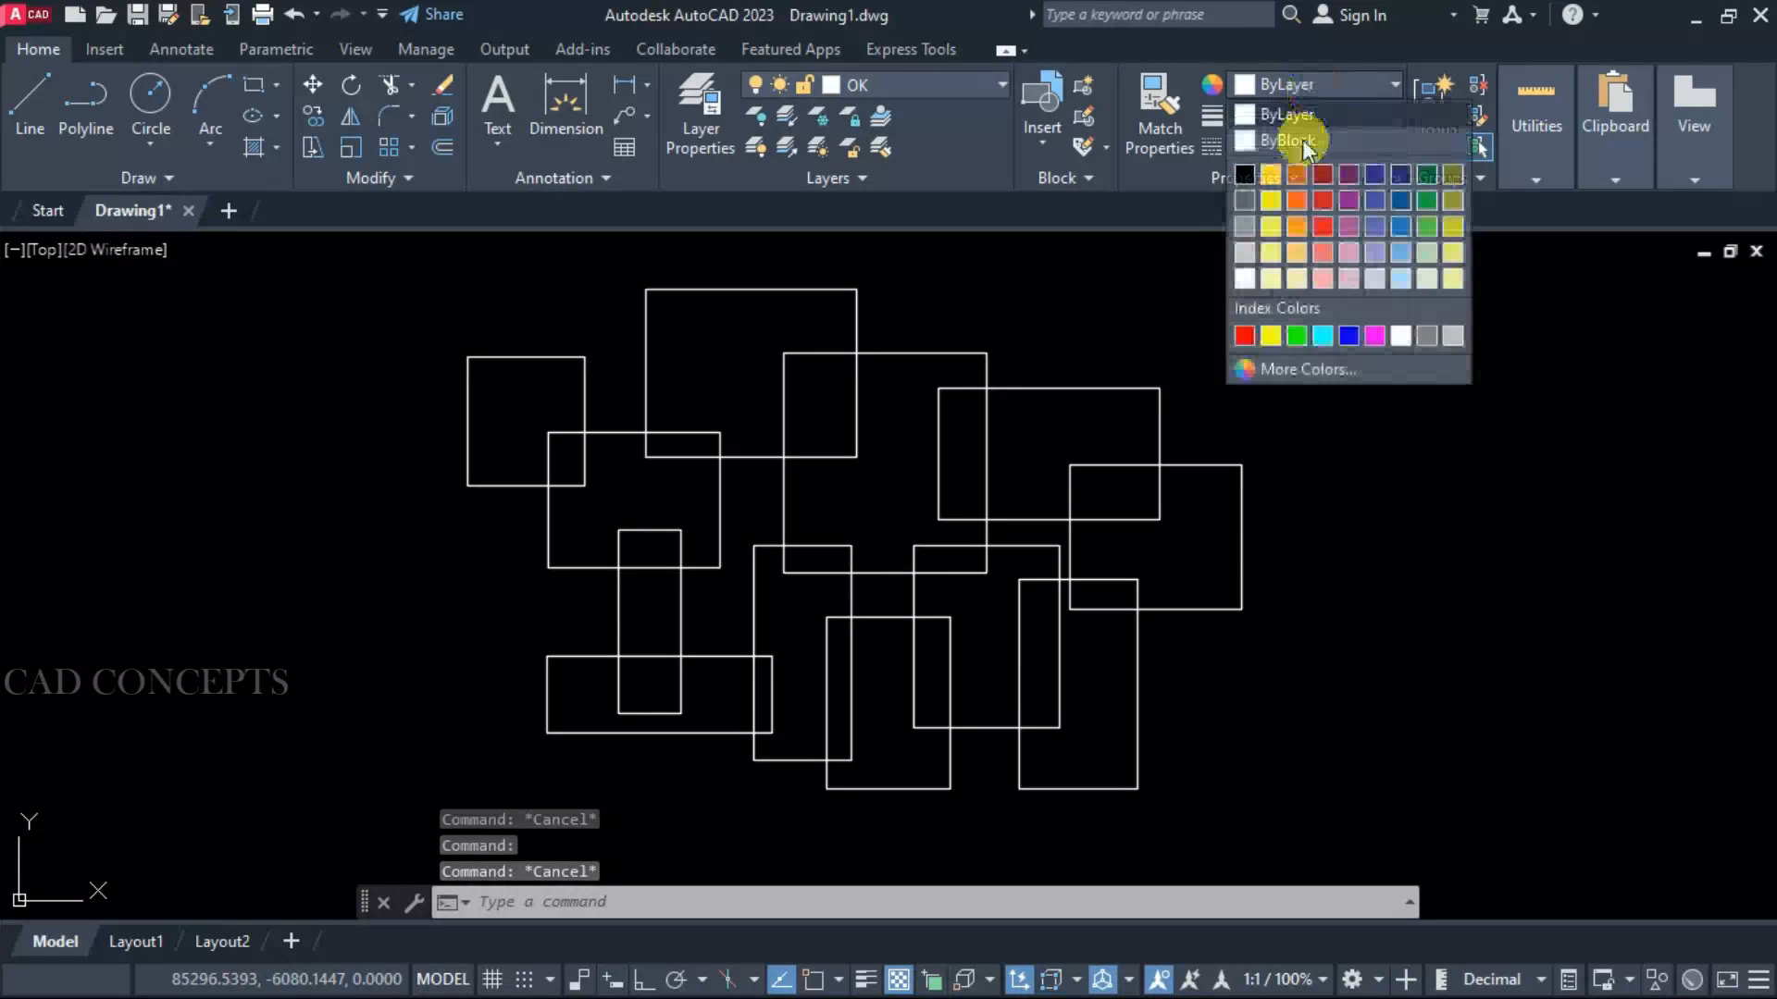
pyautogui.click(1237, 331)
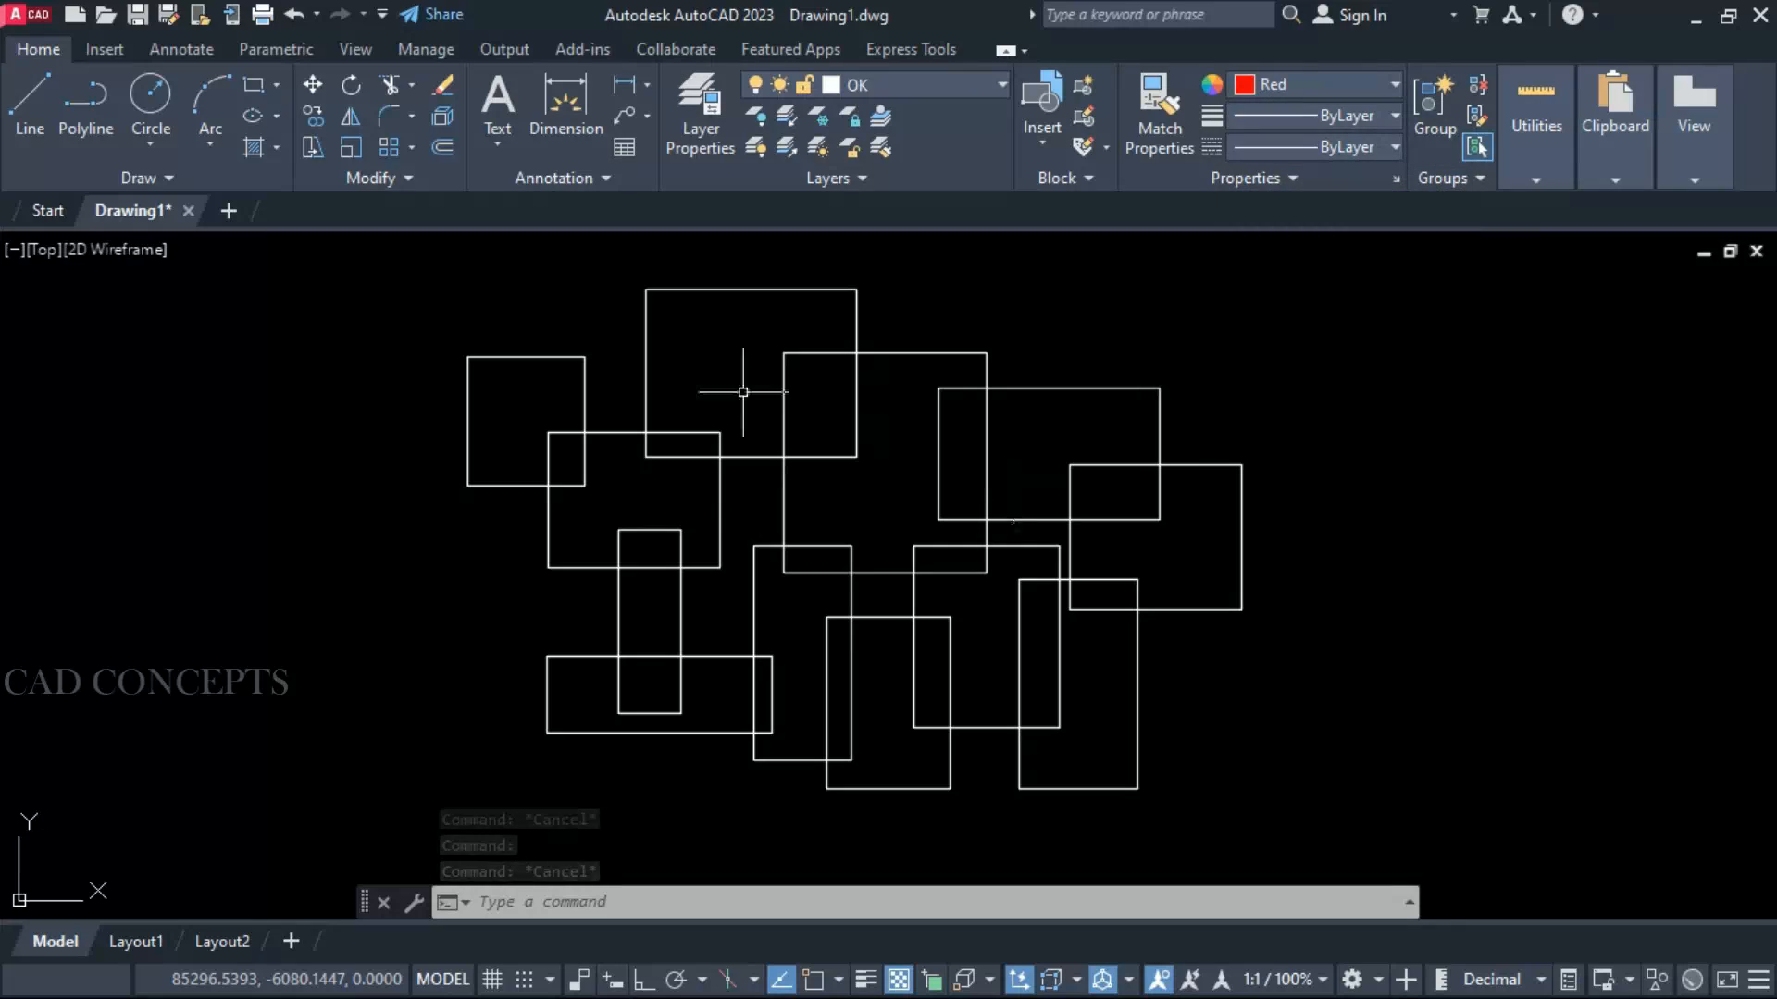
pyautogui.write('q')
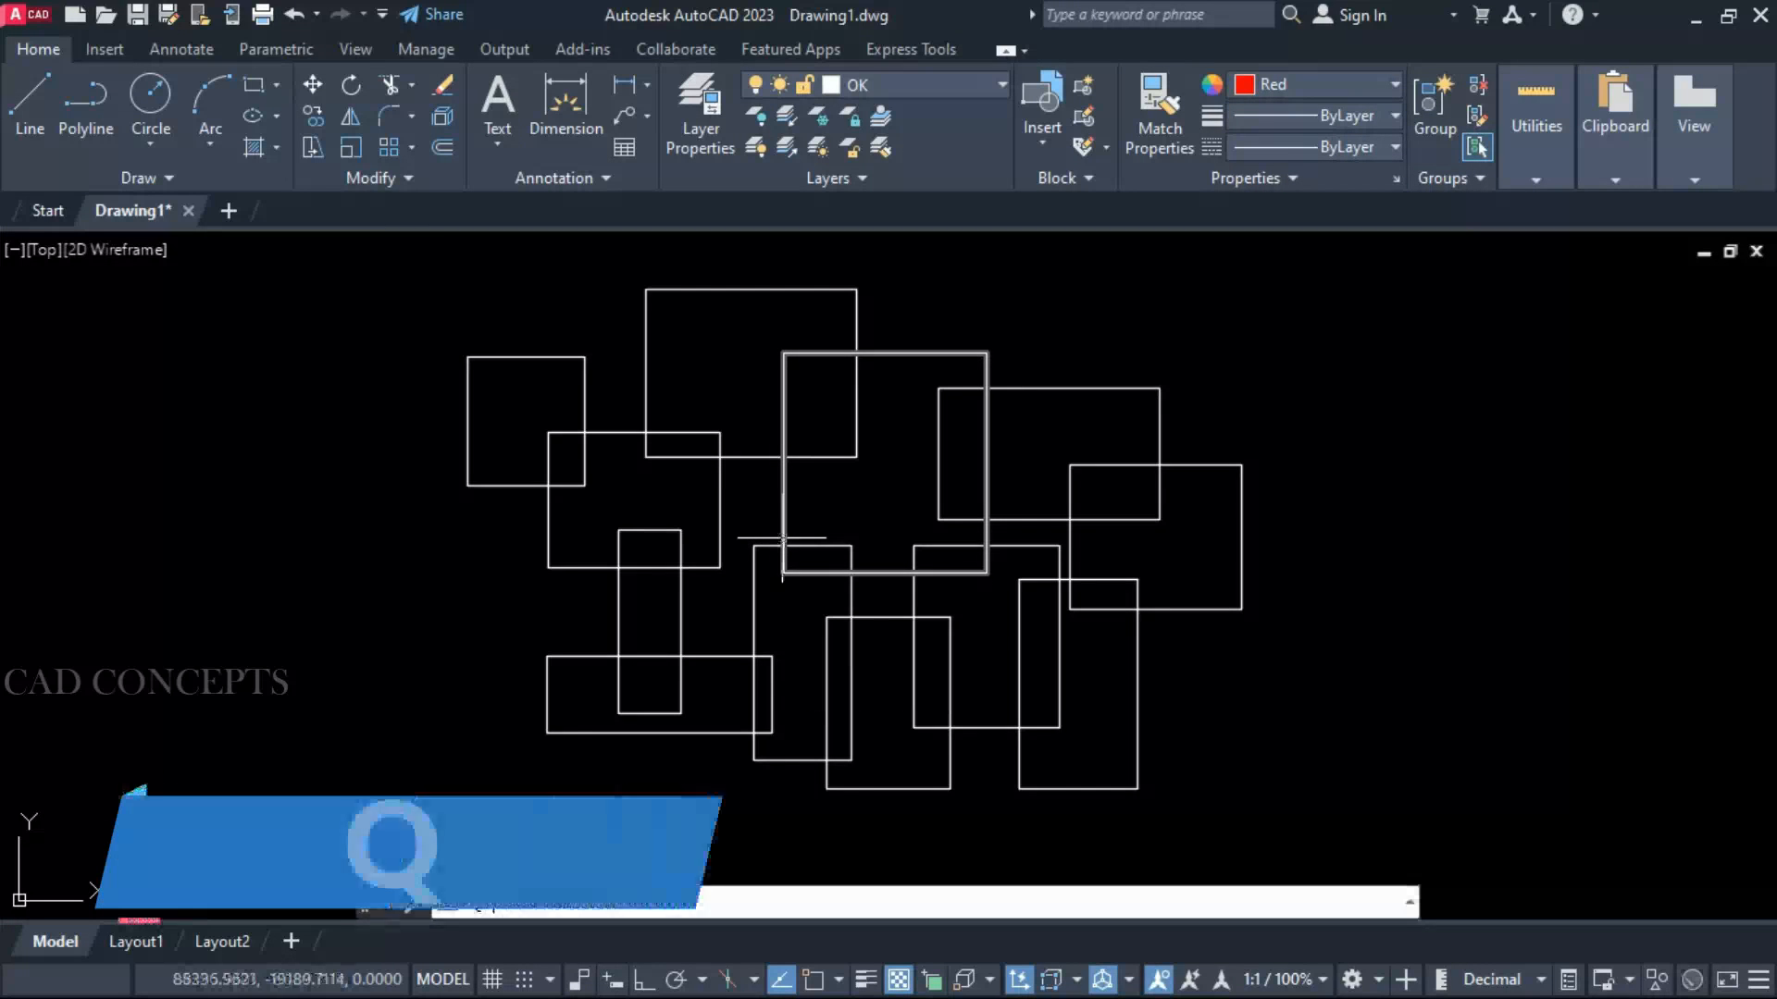
pyautogui.press('Return')
pyautogui.click(884, 466)
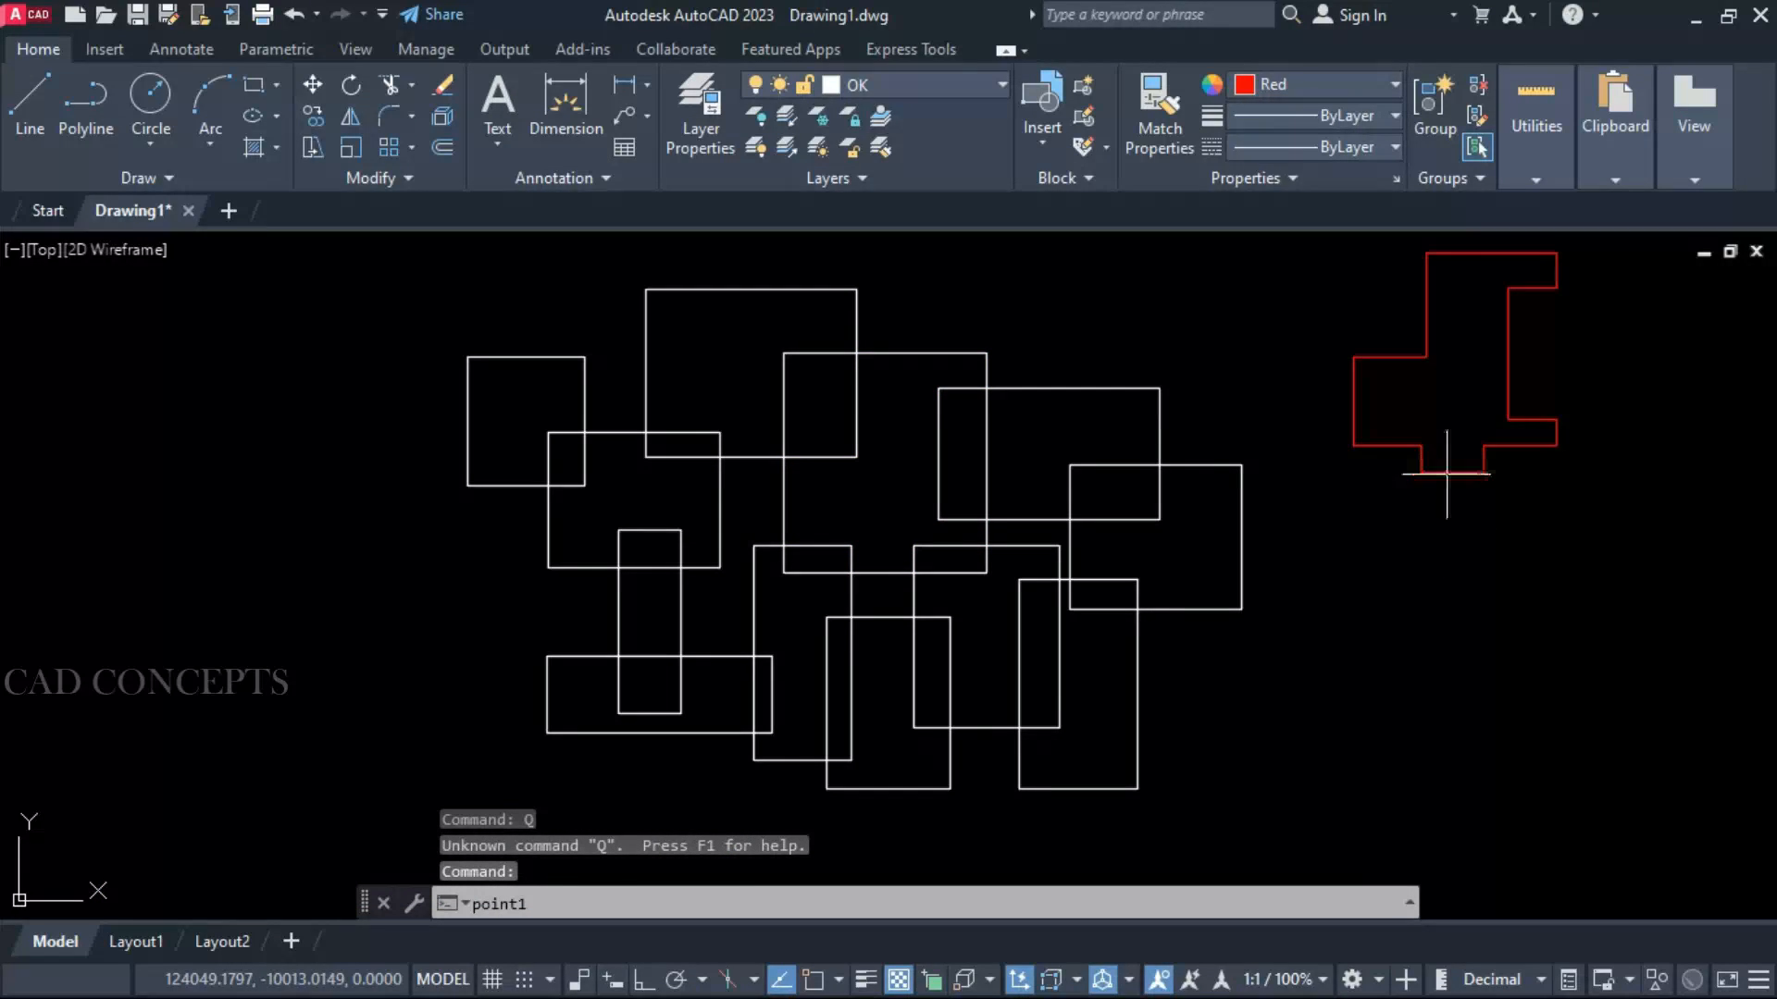
# Extract the boundary of the T-shaped region below the central rectangle with Q and place it beneath the first red outline
pyautogui.press('Return')
pyautogui.click(985, 617)
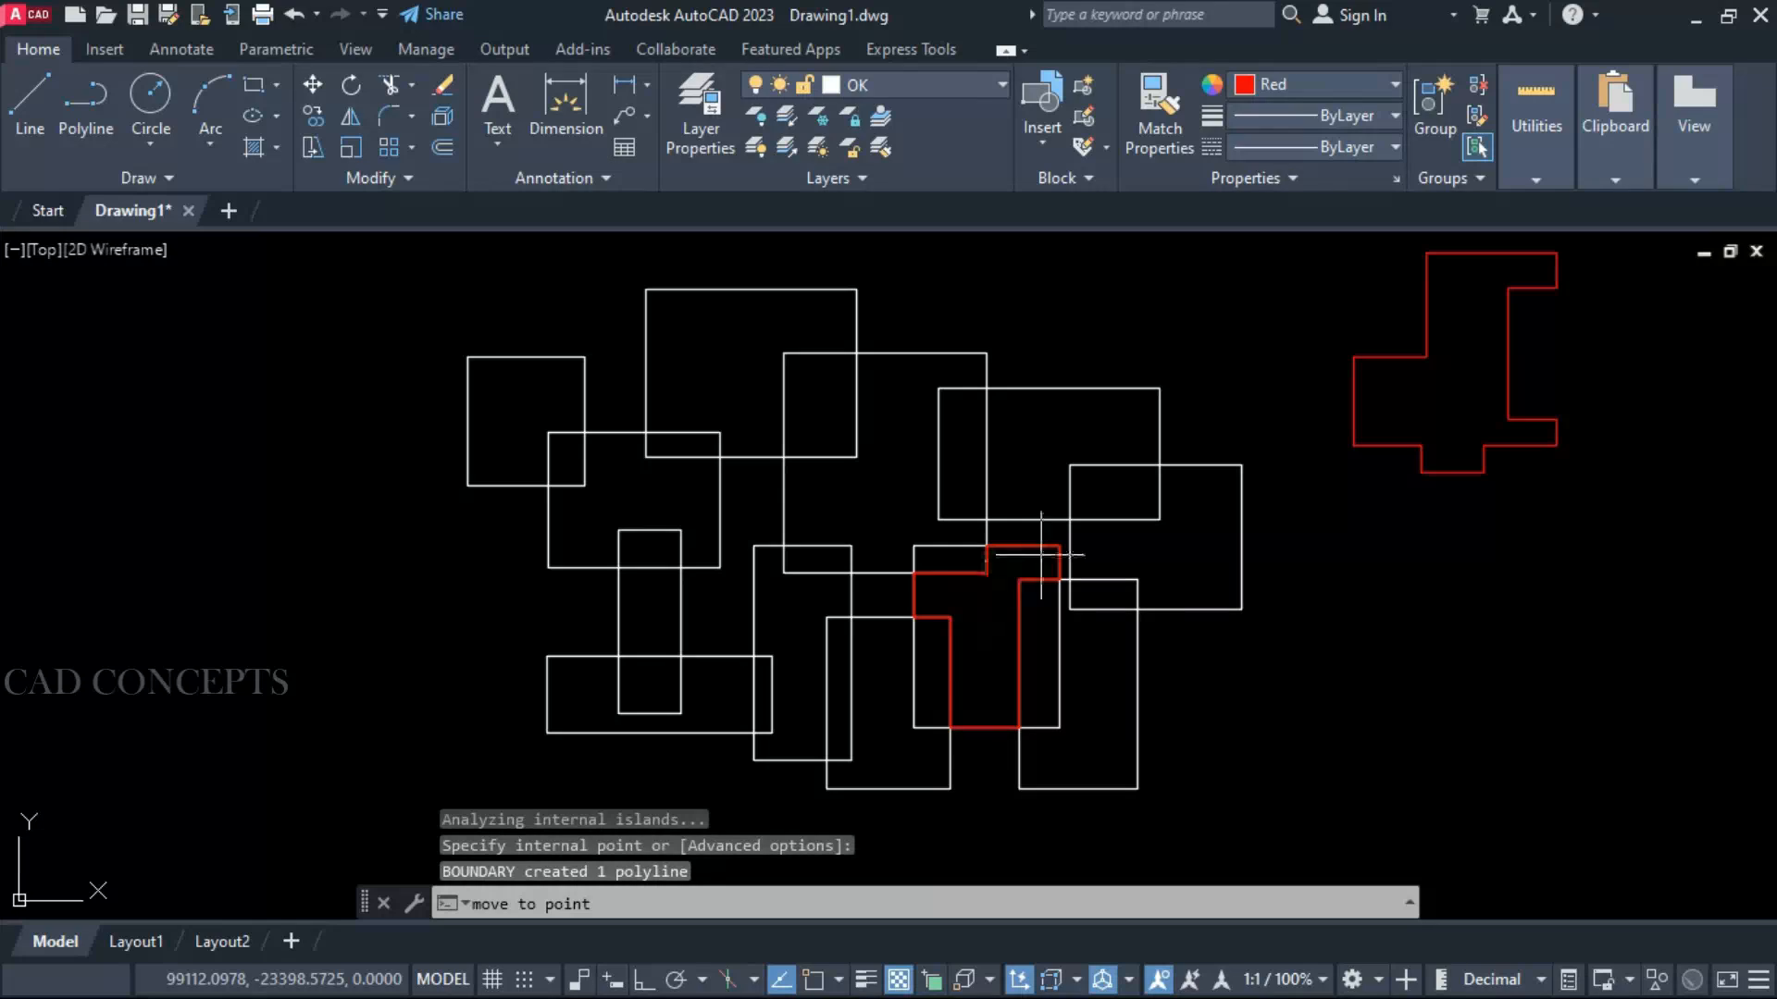
pyautogui.click(1440, 641)
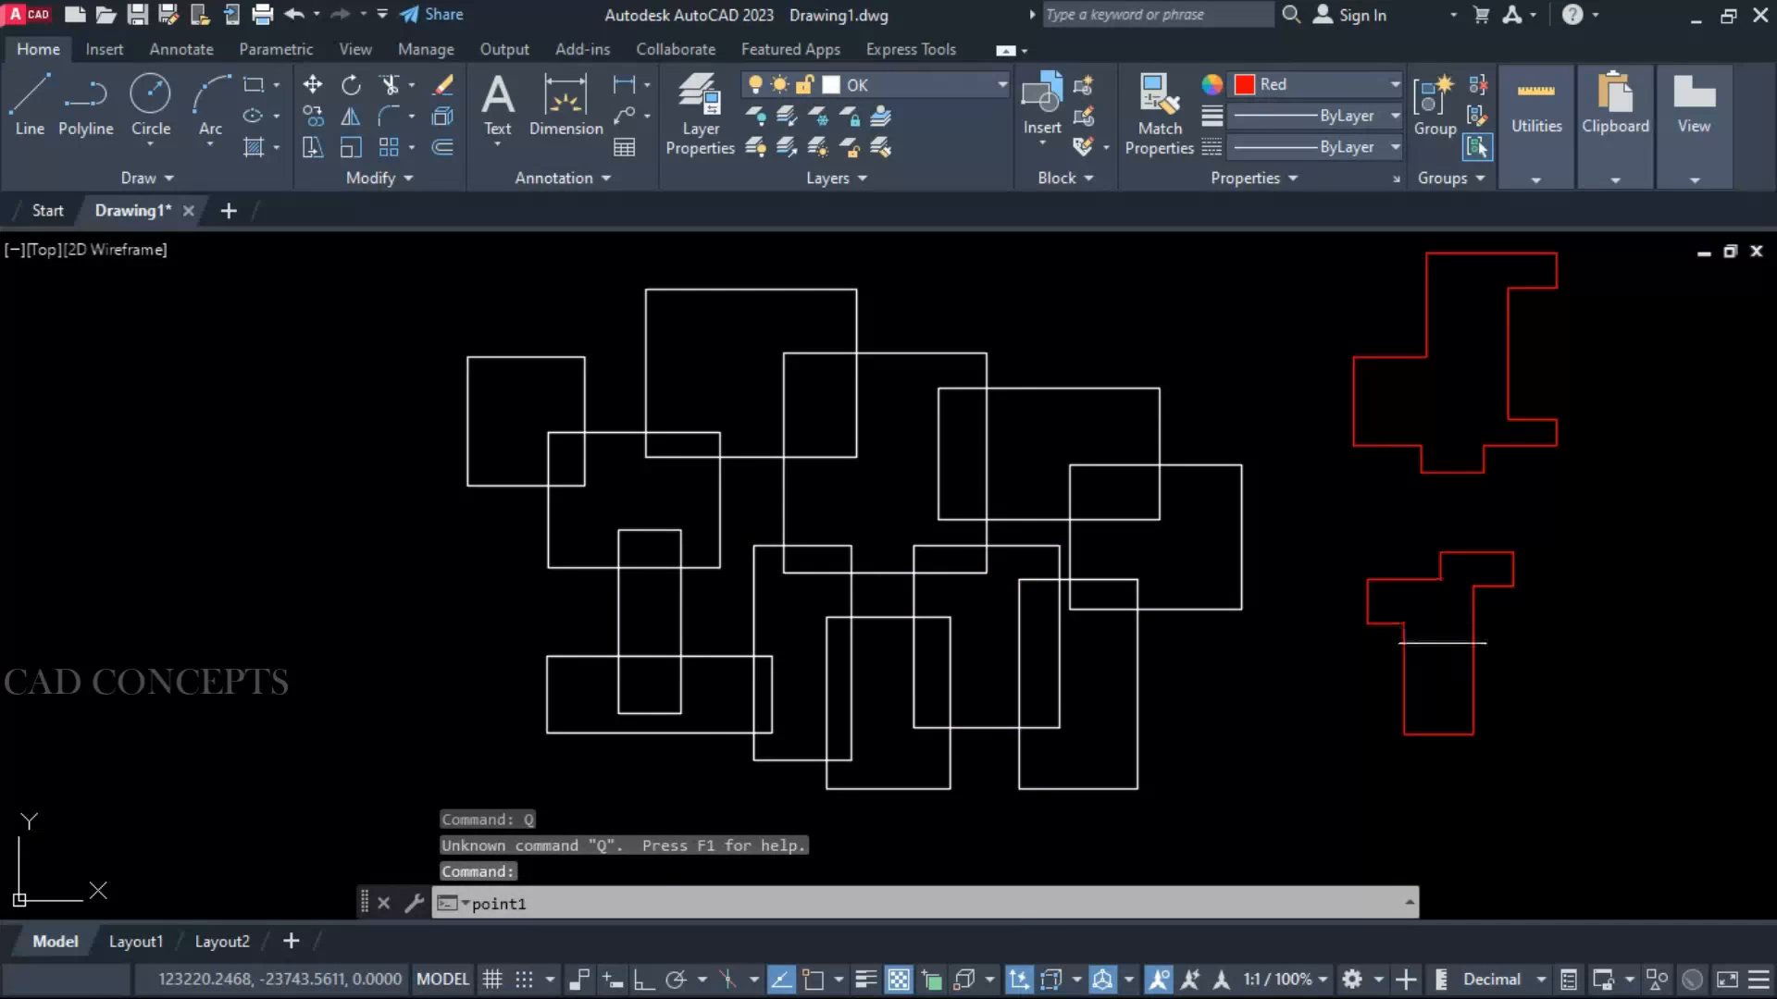
pyautogui.press('Return')
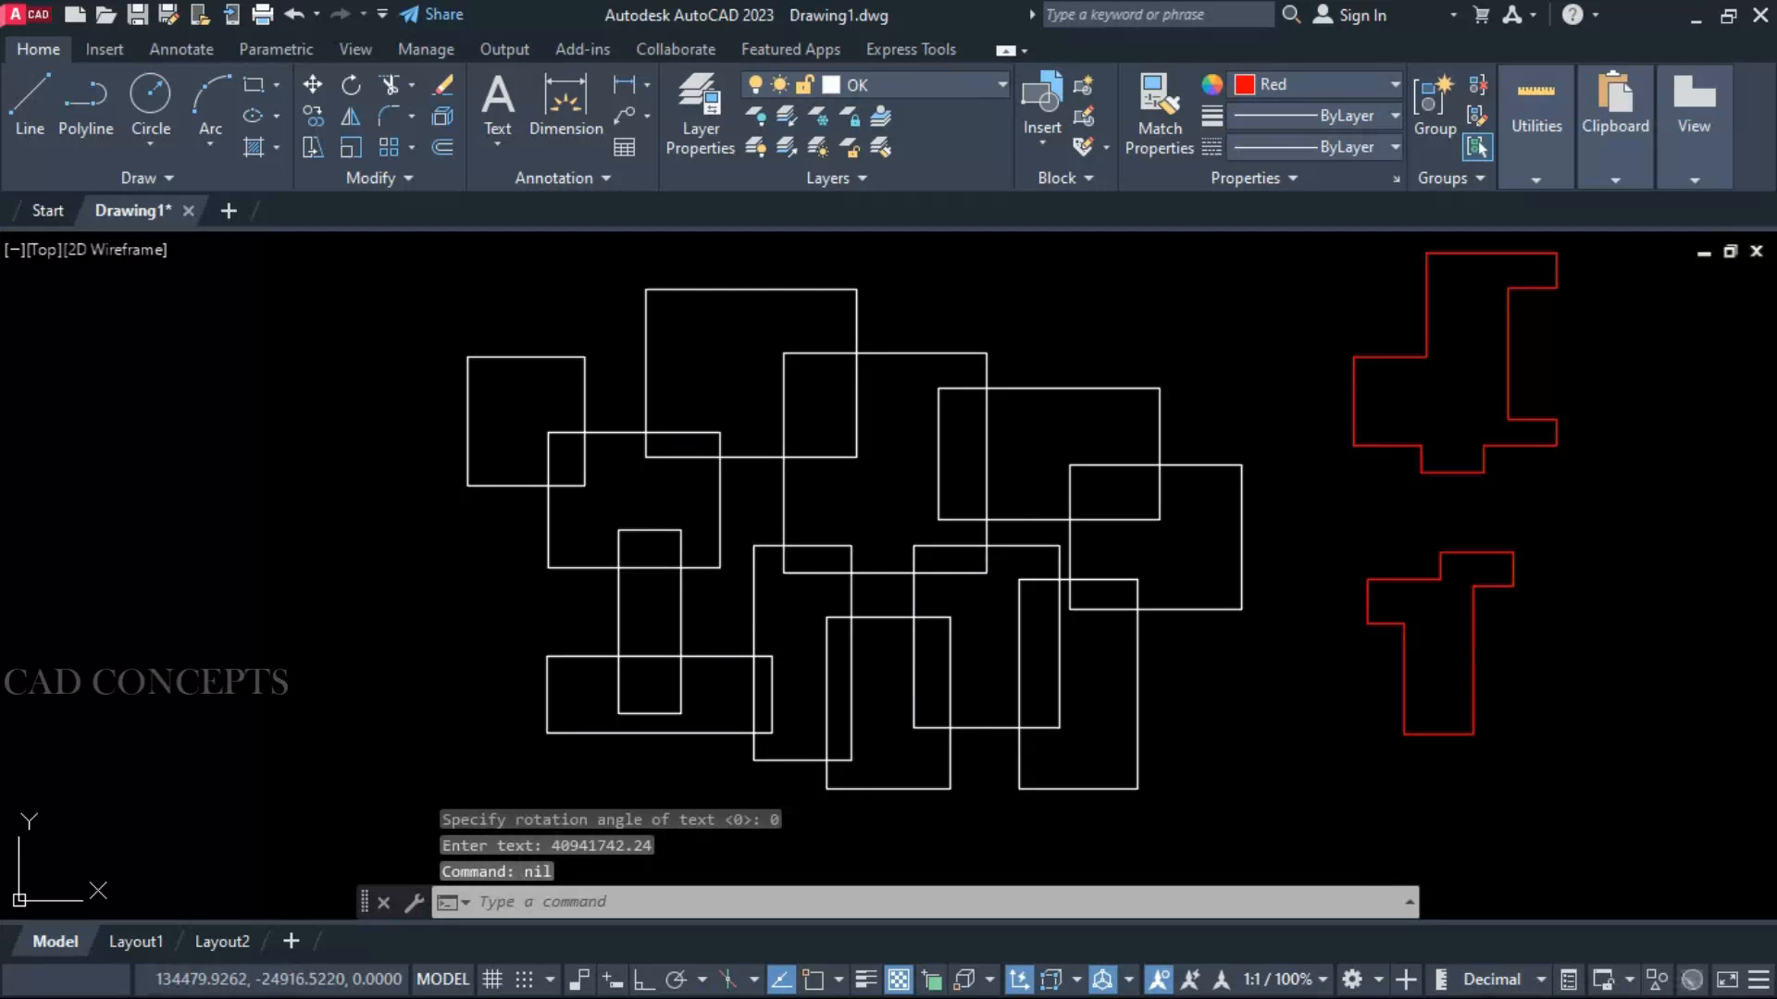
# Extract the inner boundary of the rightmost rectangle with Q and place it to the right of the second red outline
pyautogui.press('Return')
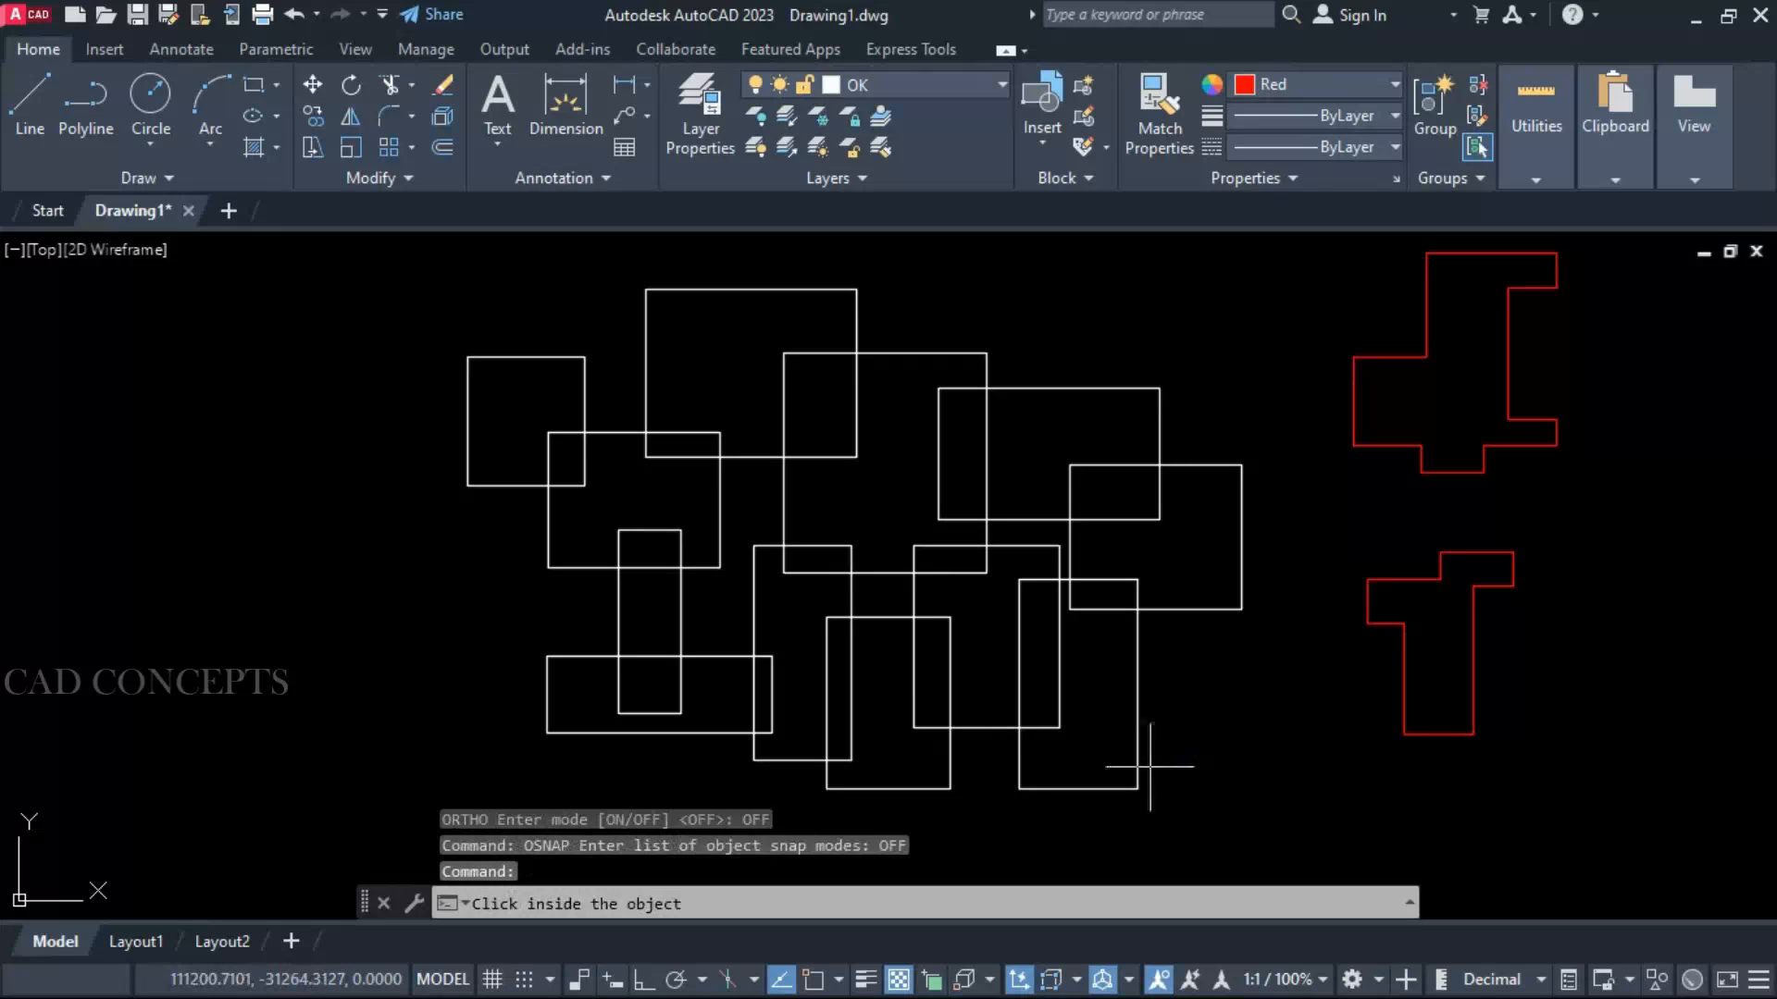
pyautogui.click(1100, 557)
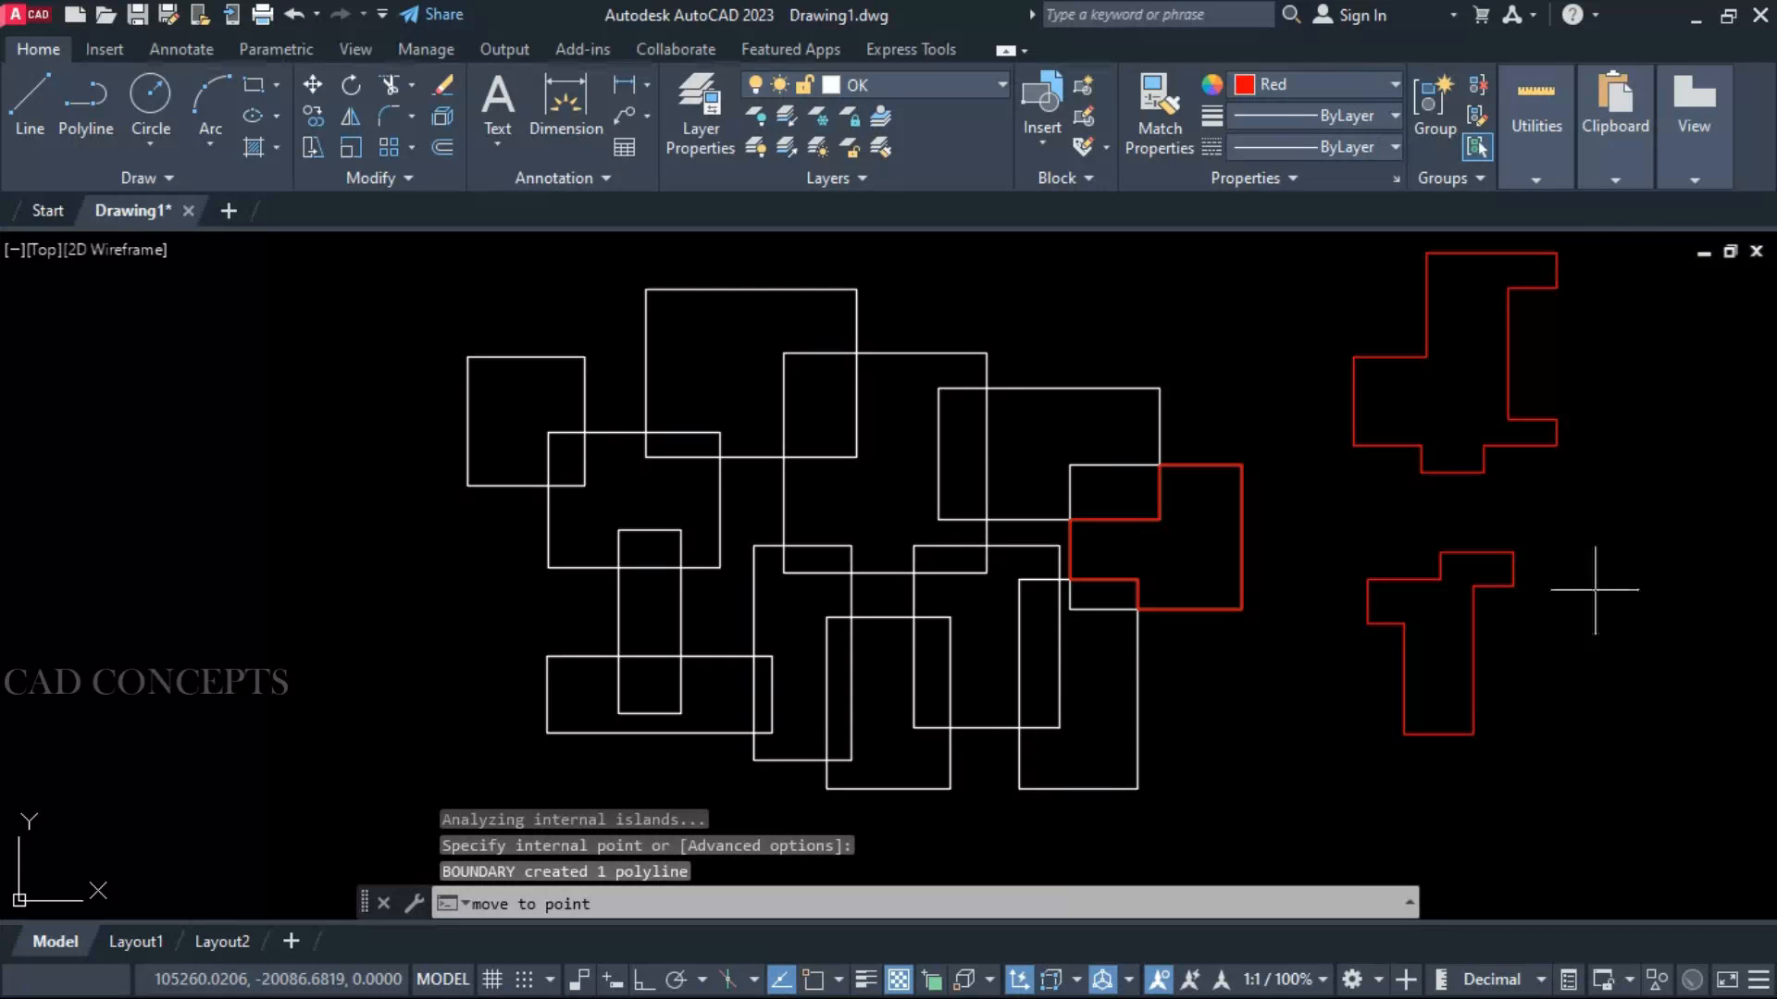
pyautogui.click(1633, 565)
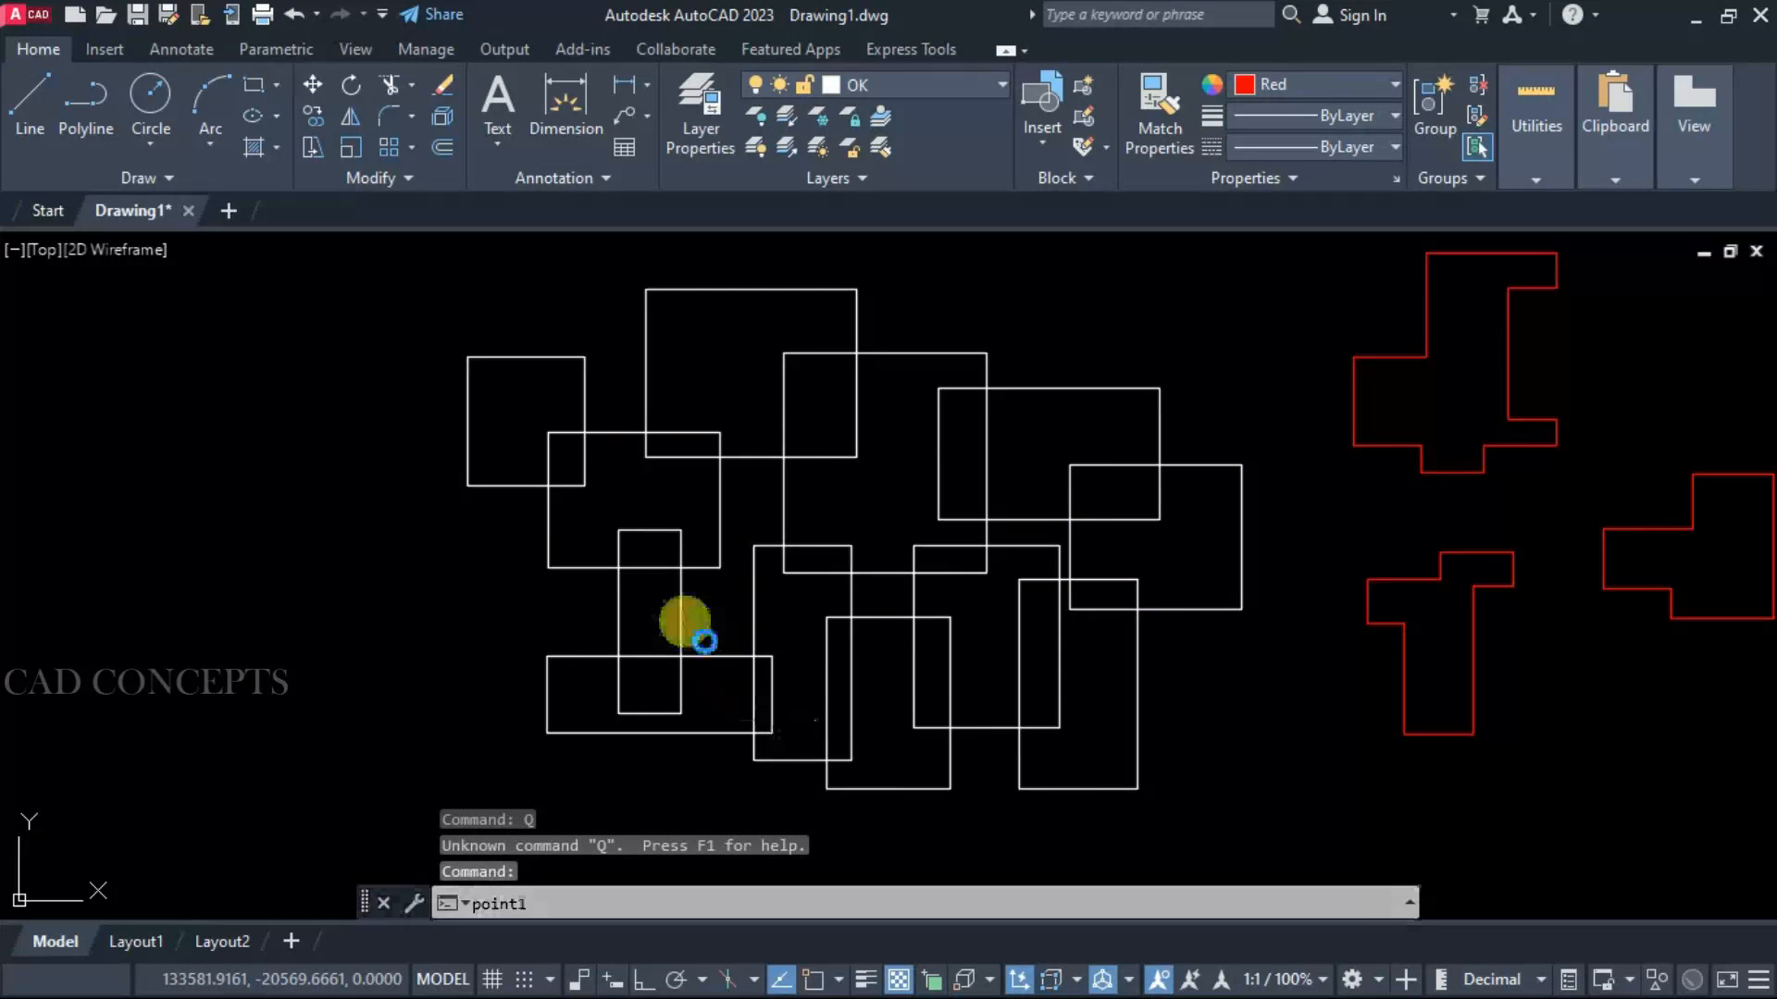
pyautogui.press('Return')
# Extract the inner boundary of the left-middle rectangle with Q and place it below the other red outlines
pyautogui.press('Return')
pyautogui.click(632, 489)
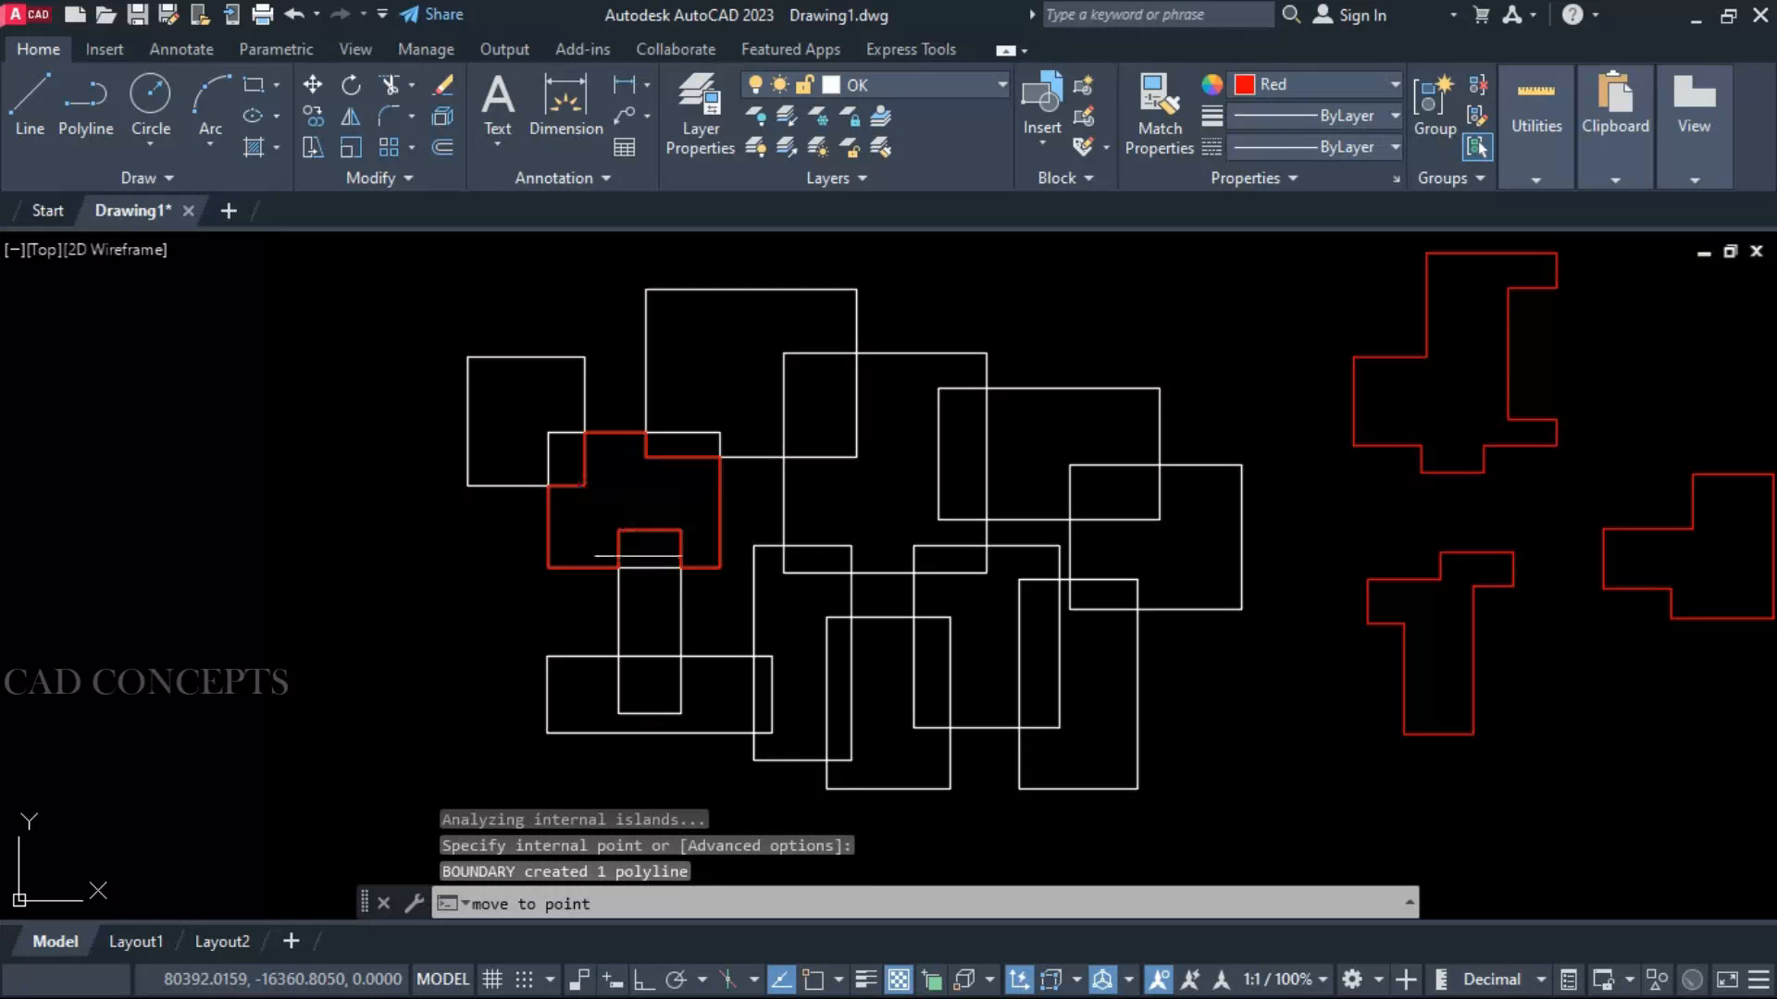
pyautogui.click(1547, 788)
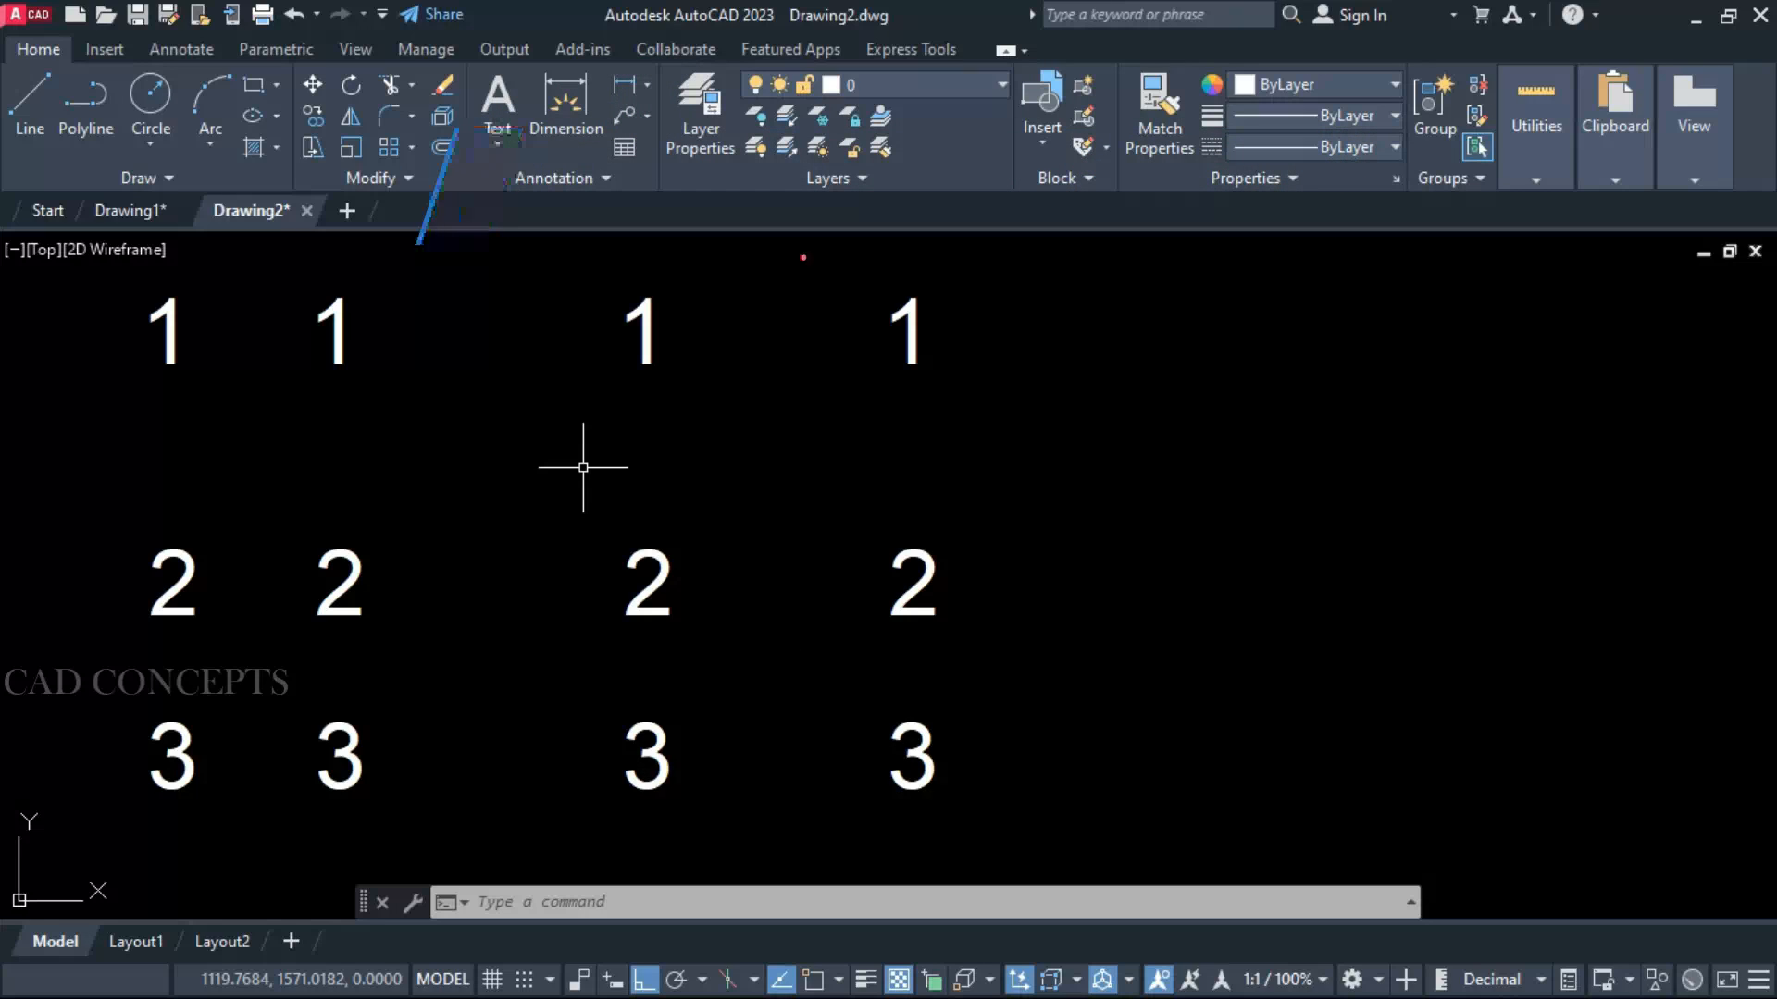
# Use CA with the + operator to add the four 1s in the top row and write the result to the right of that row
pyautogui.write('CA')
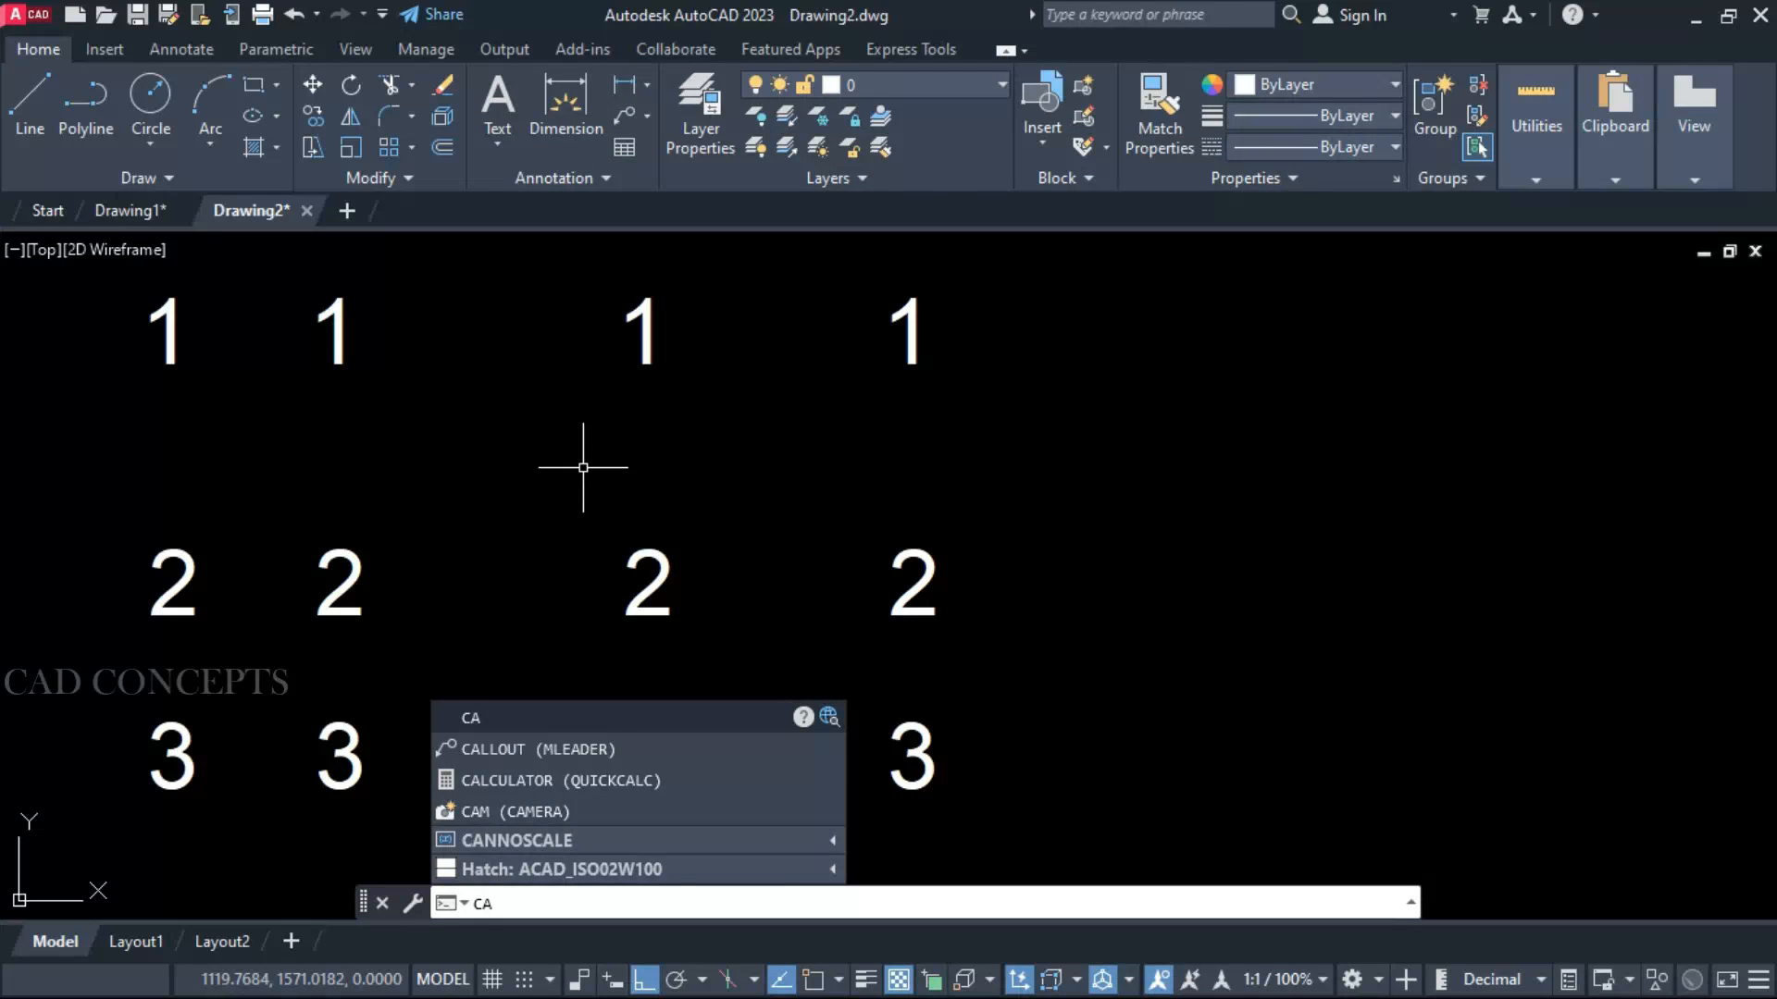
pyautogui.press('Return')
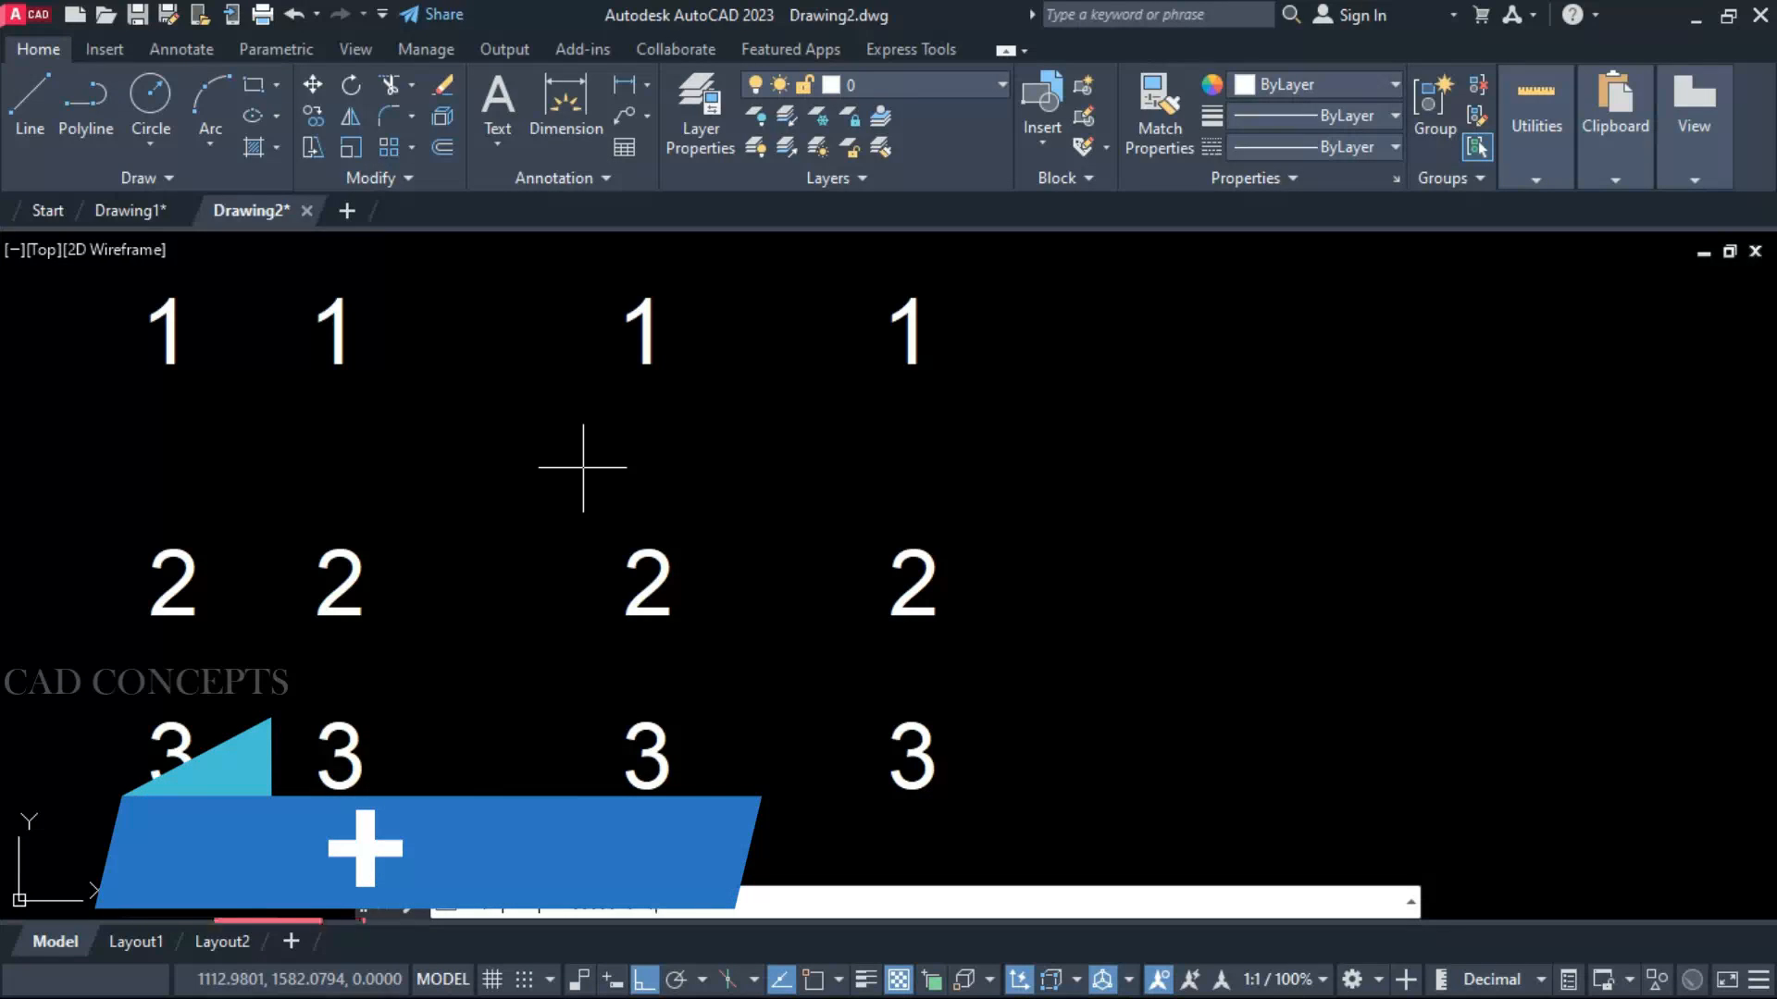
pyautogui.click(118, 274)
pyautogui.click(1045, 463)
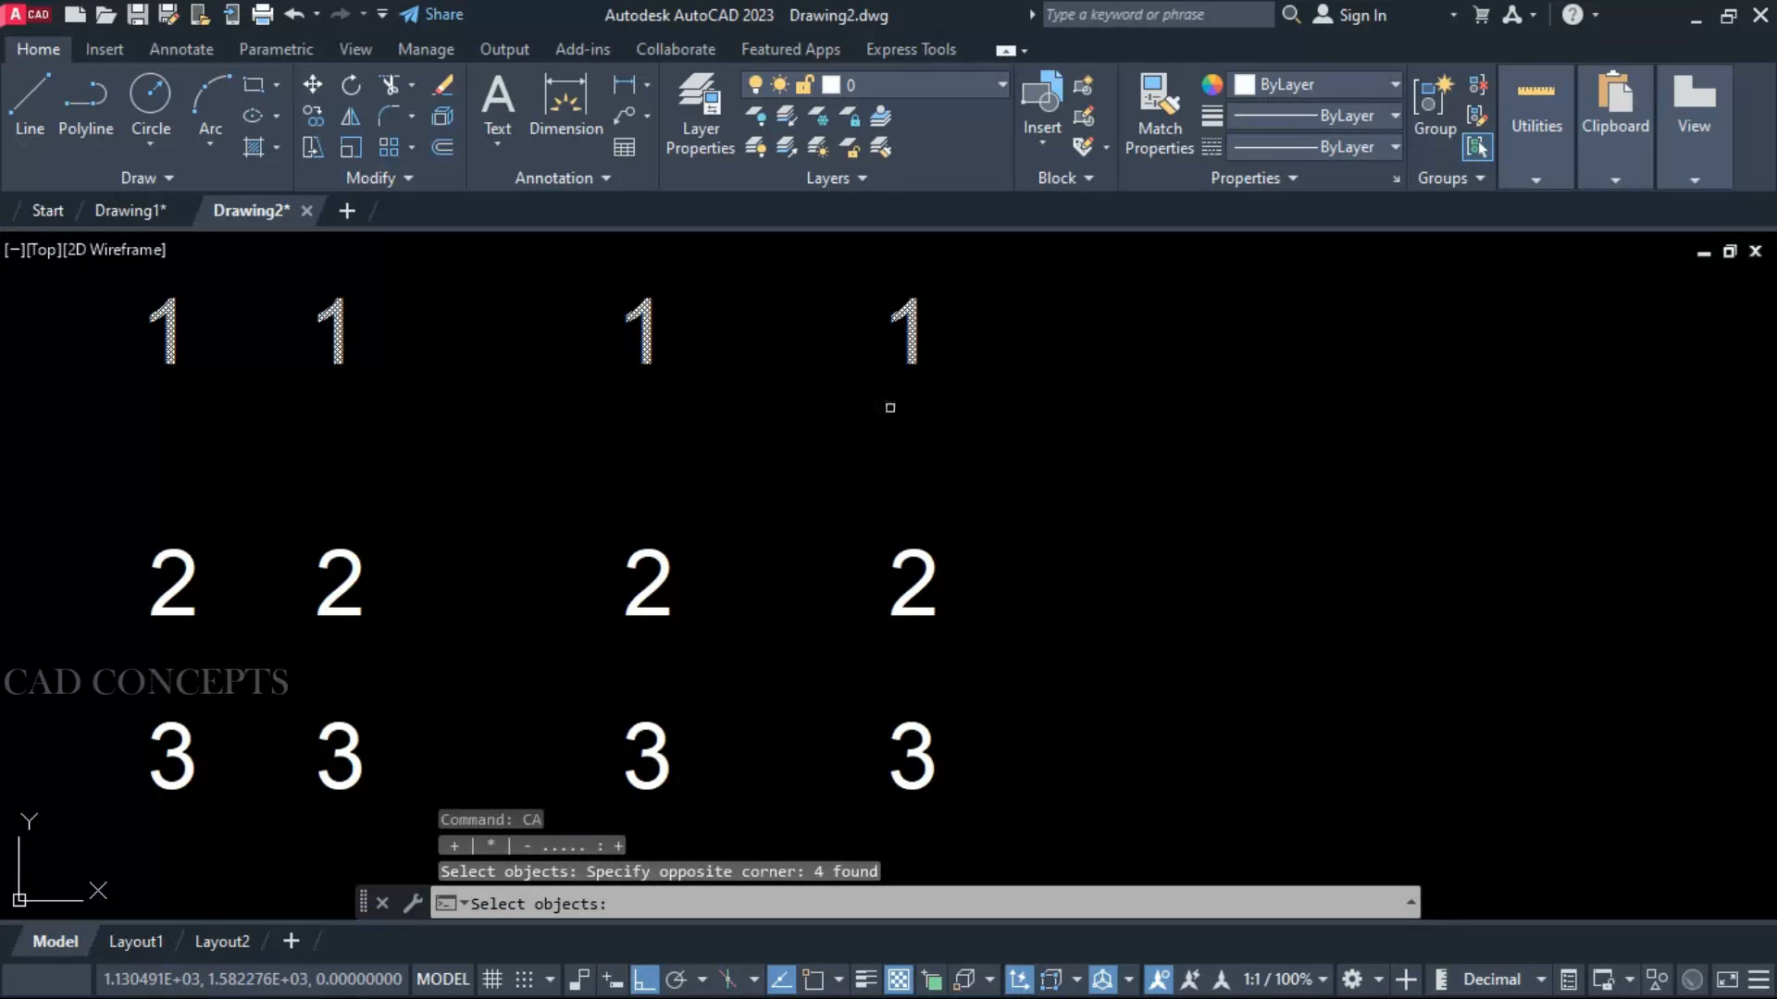
pyautogui.press('Return')
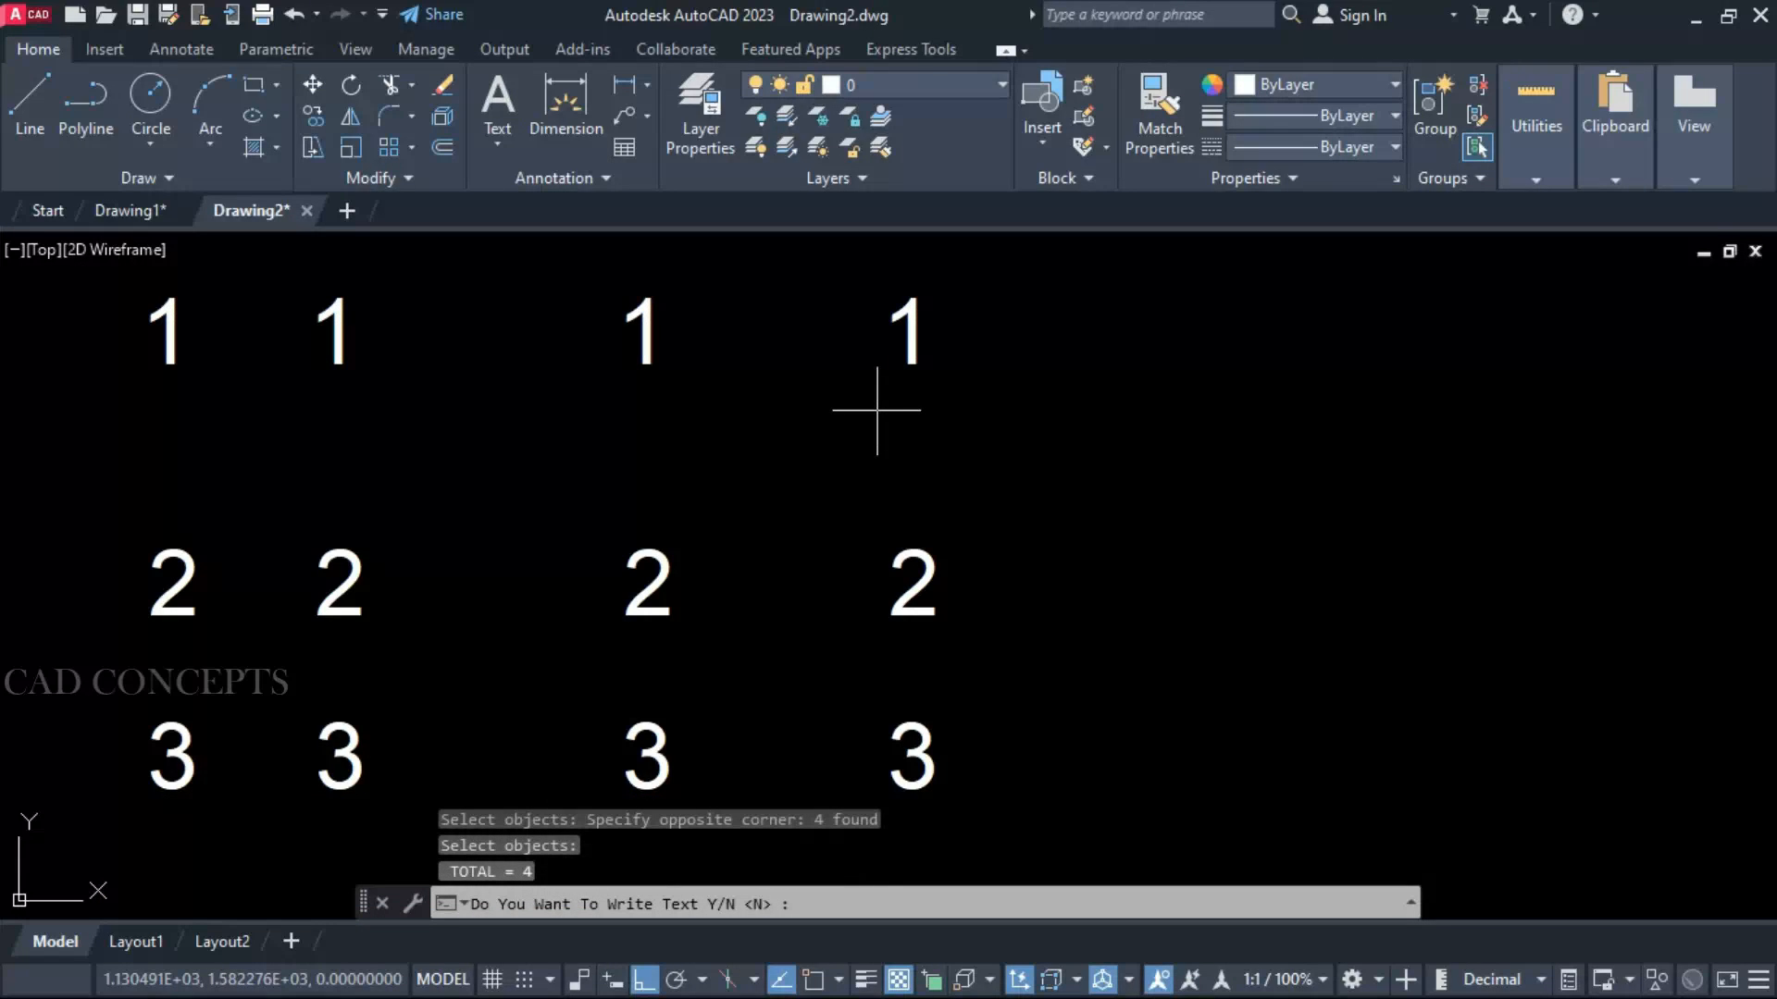
pyautogui.write('Y')
pyautogui.press('Return')
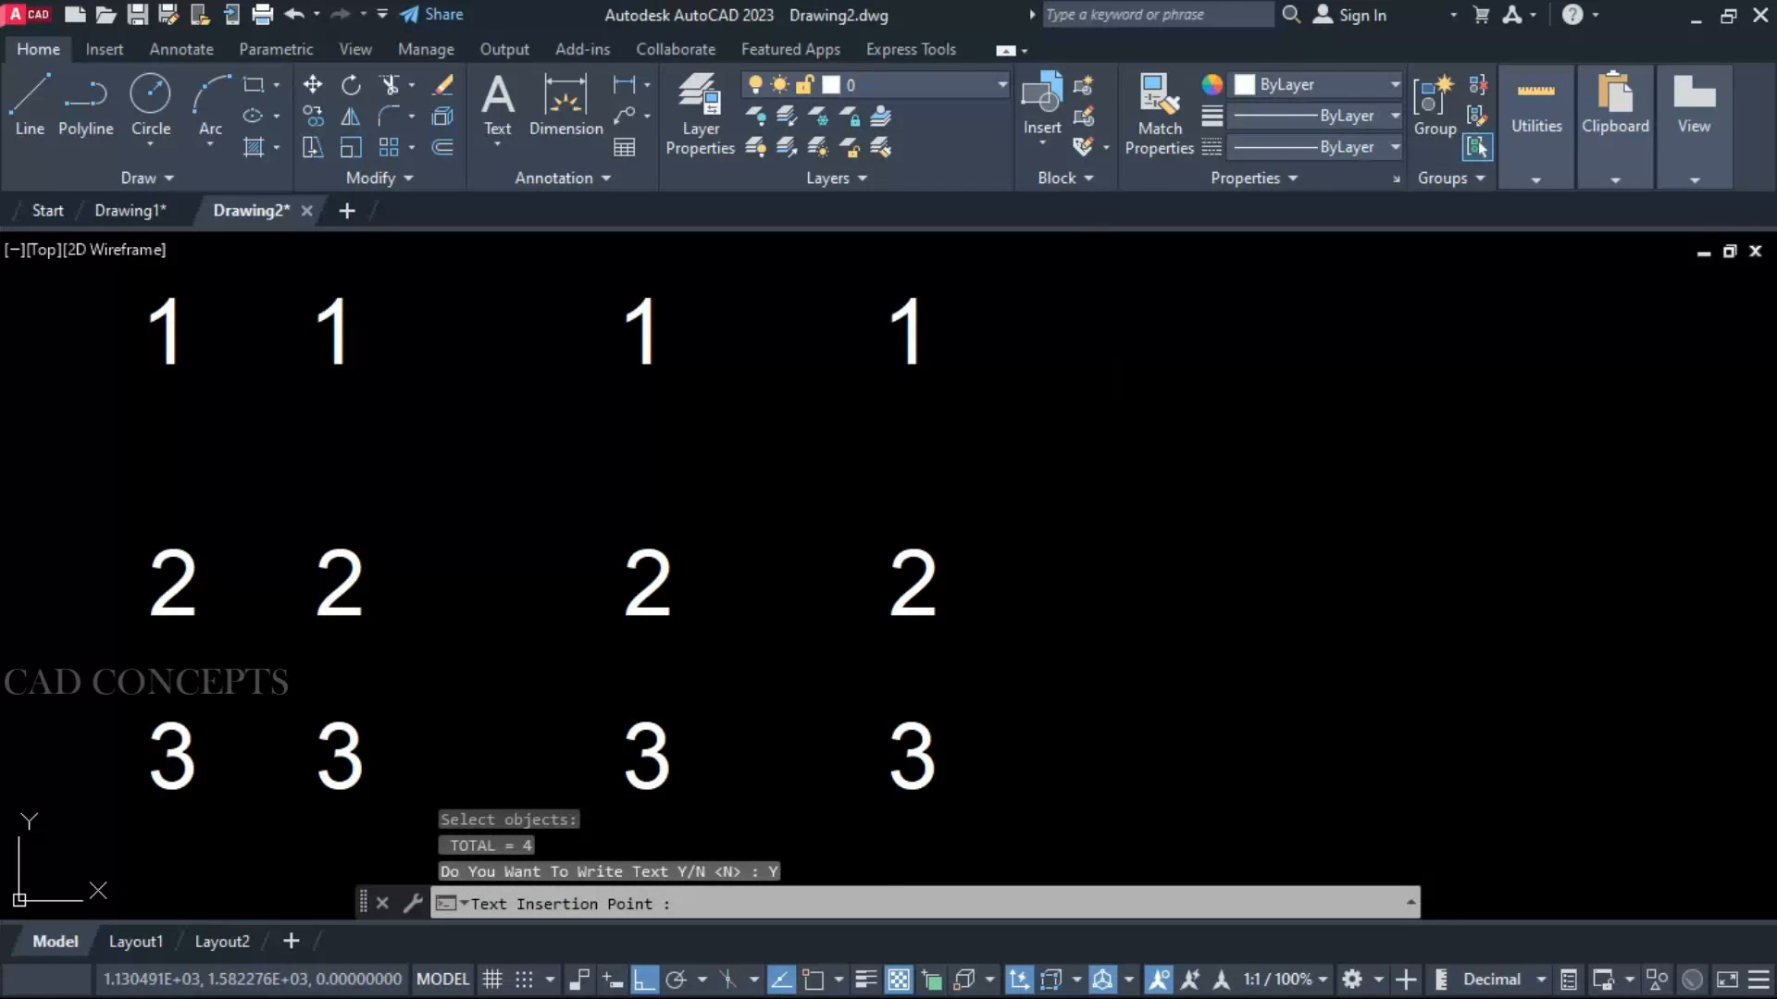
pyautogui.click(1220, 329)
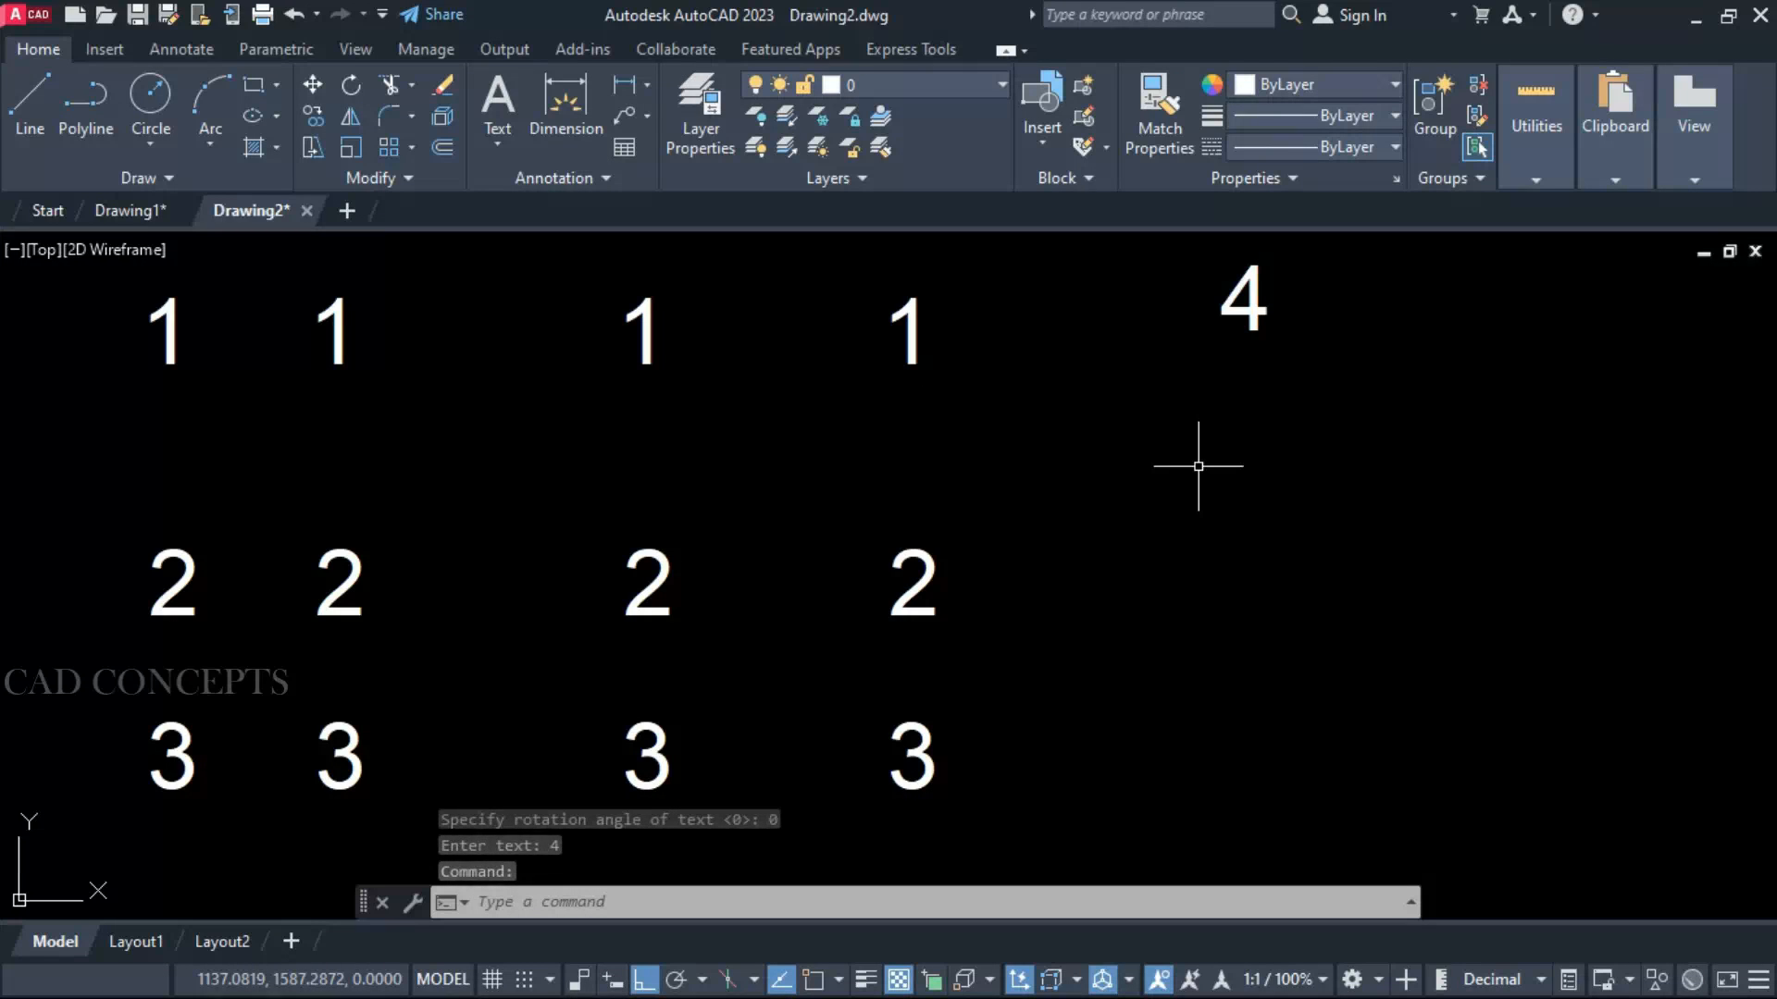
# Use CA with the * operator to multiply the four 2s in the middle row and write the result to the right of that row
pyautogui.write('ca')
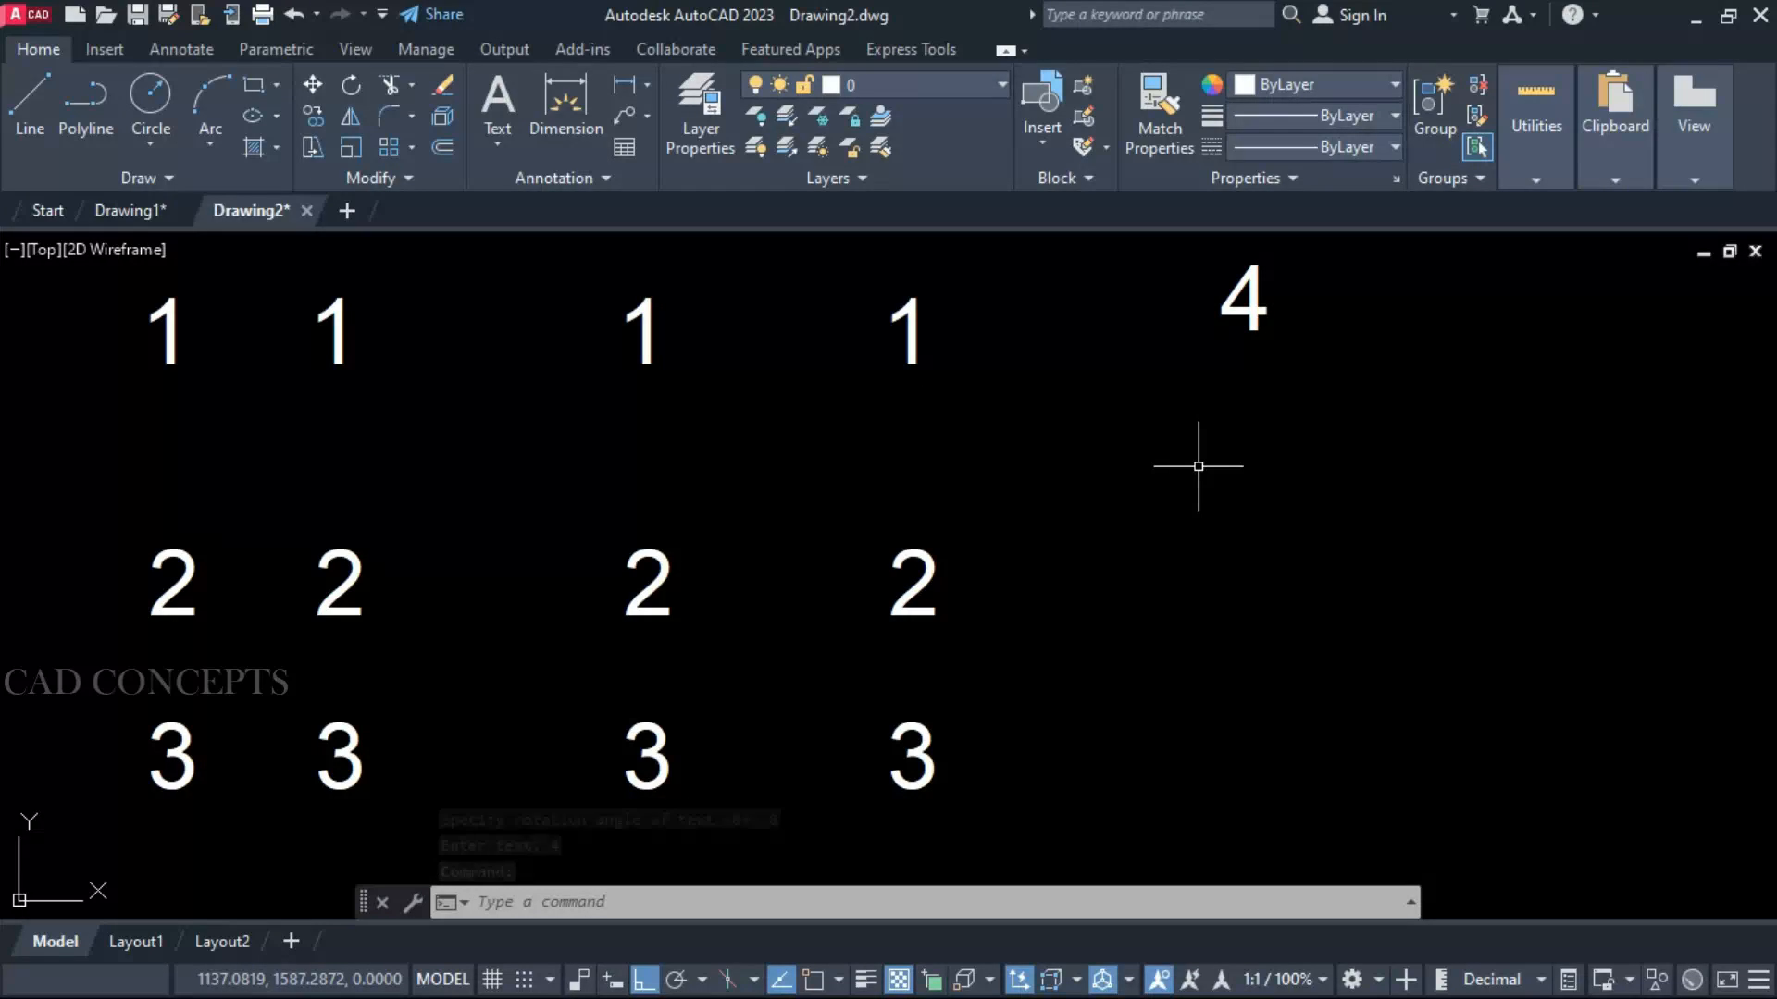
pyautogui.press('Return')
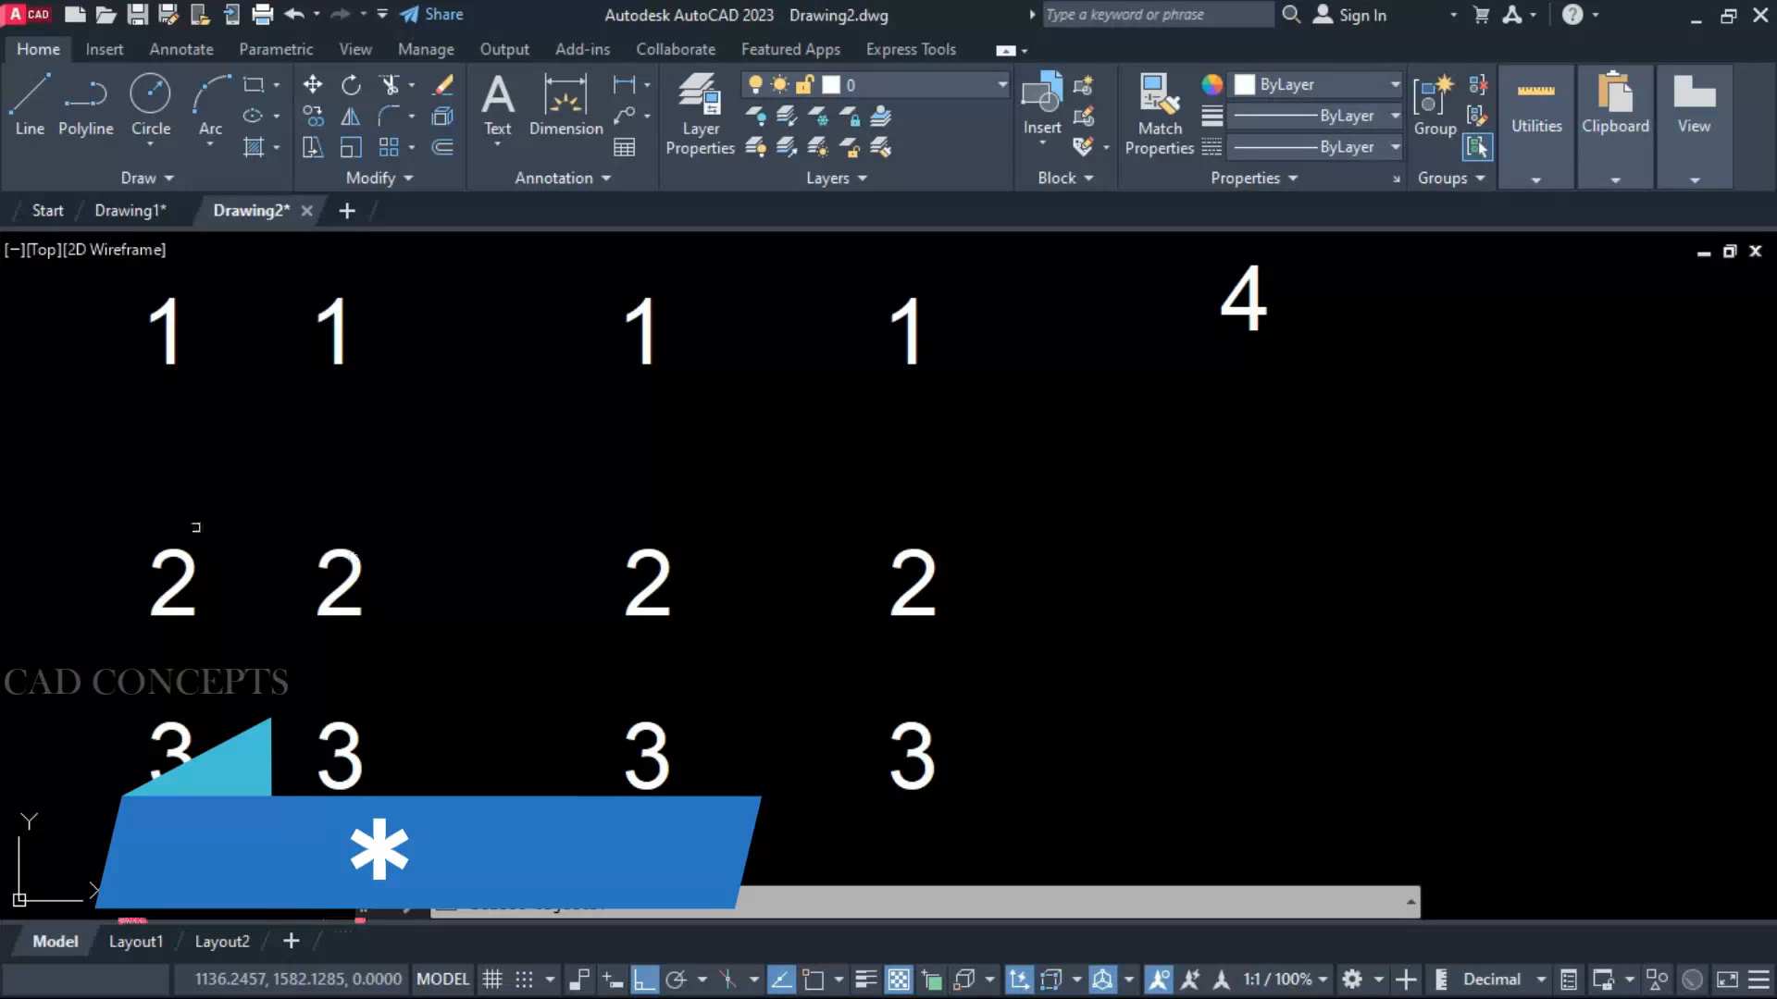
pyautogui.click(105, 503)
pyautogui.click(1195, 635)
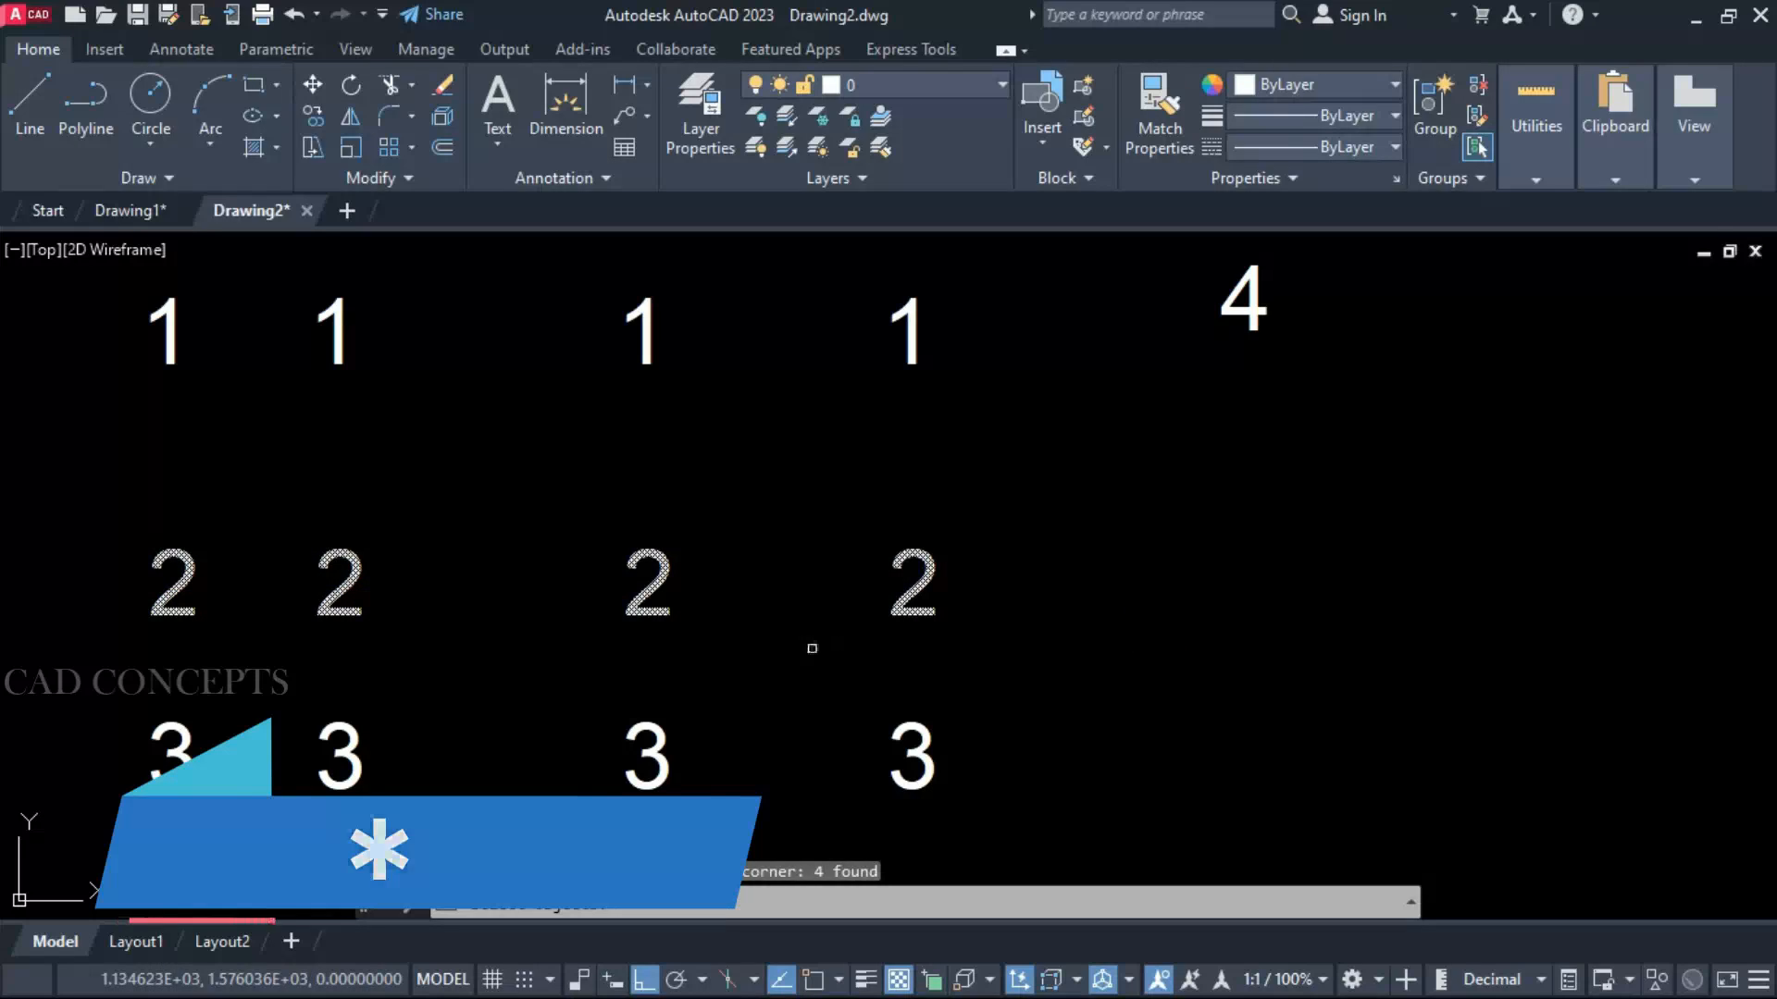
pyautogui.press('Return')
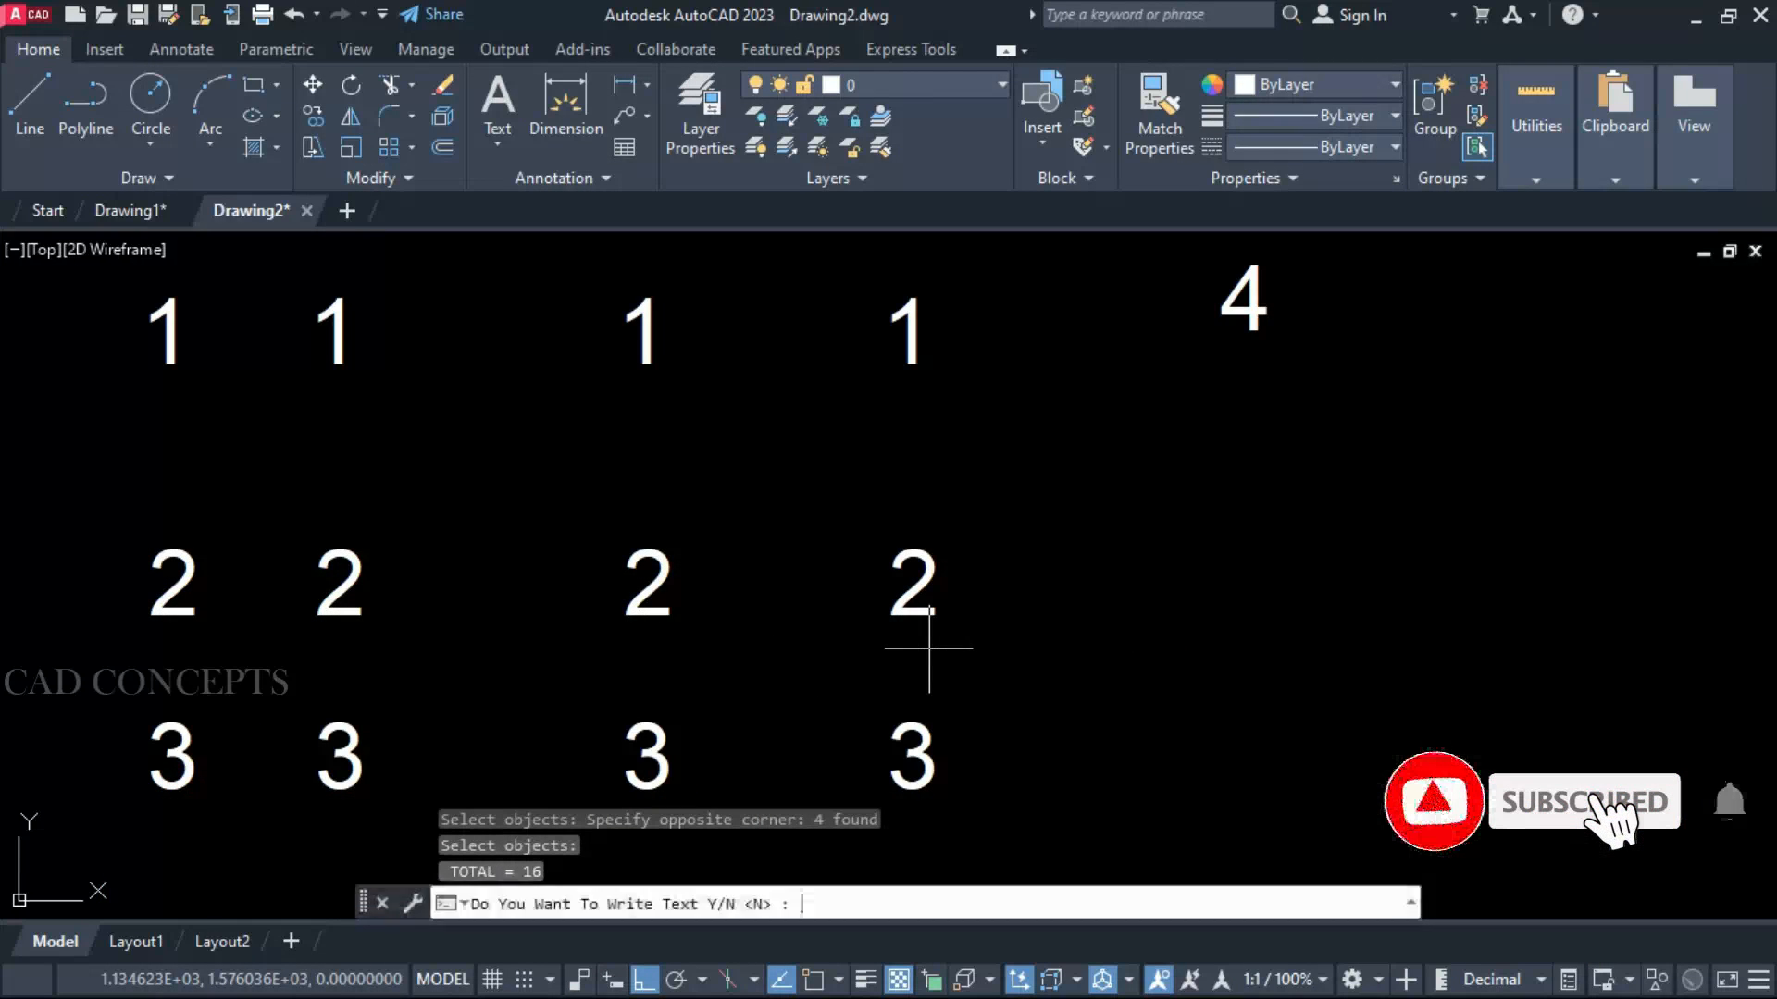
pyautogui.write('Y')
pyautogui.press('Return')
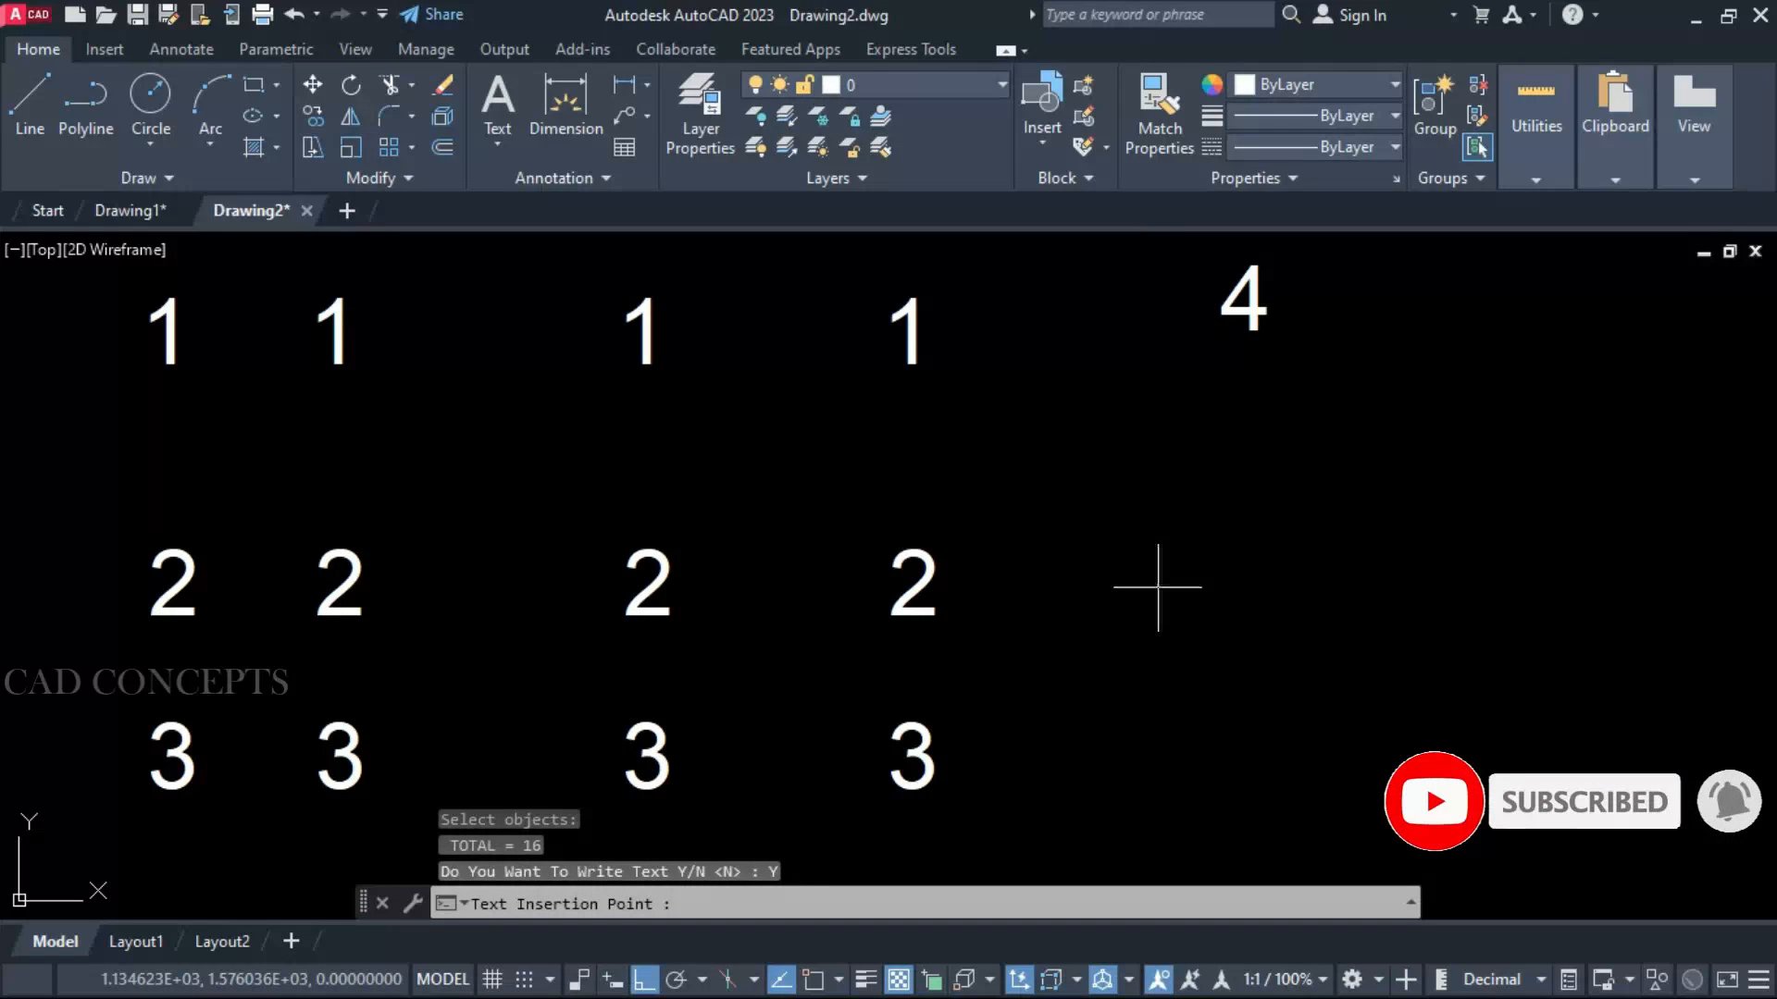
pyautogui.click(1157, 602)
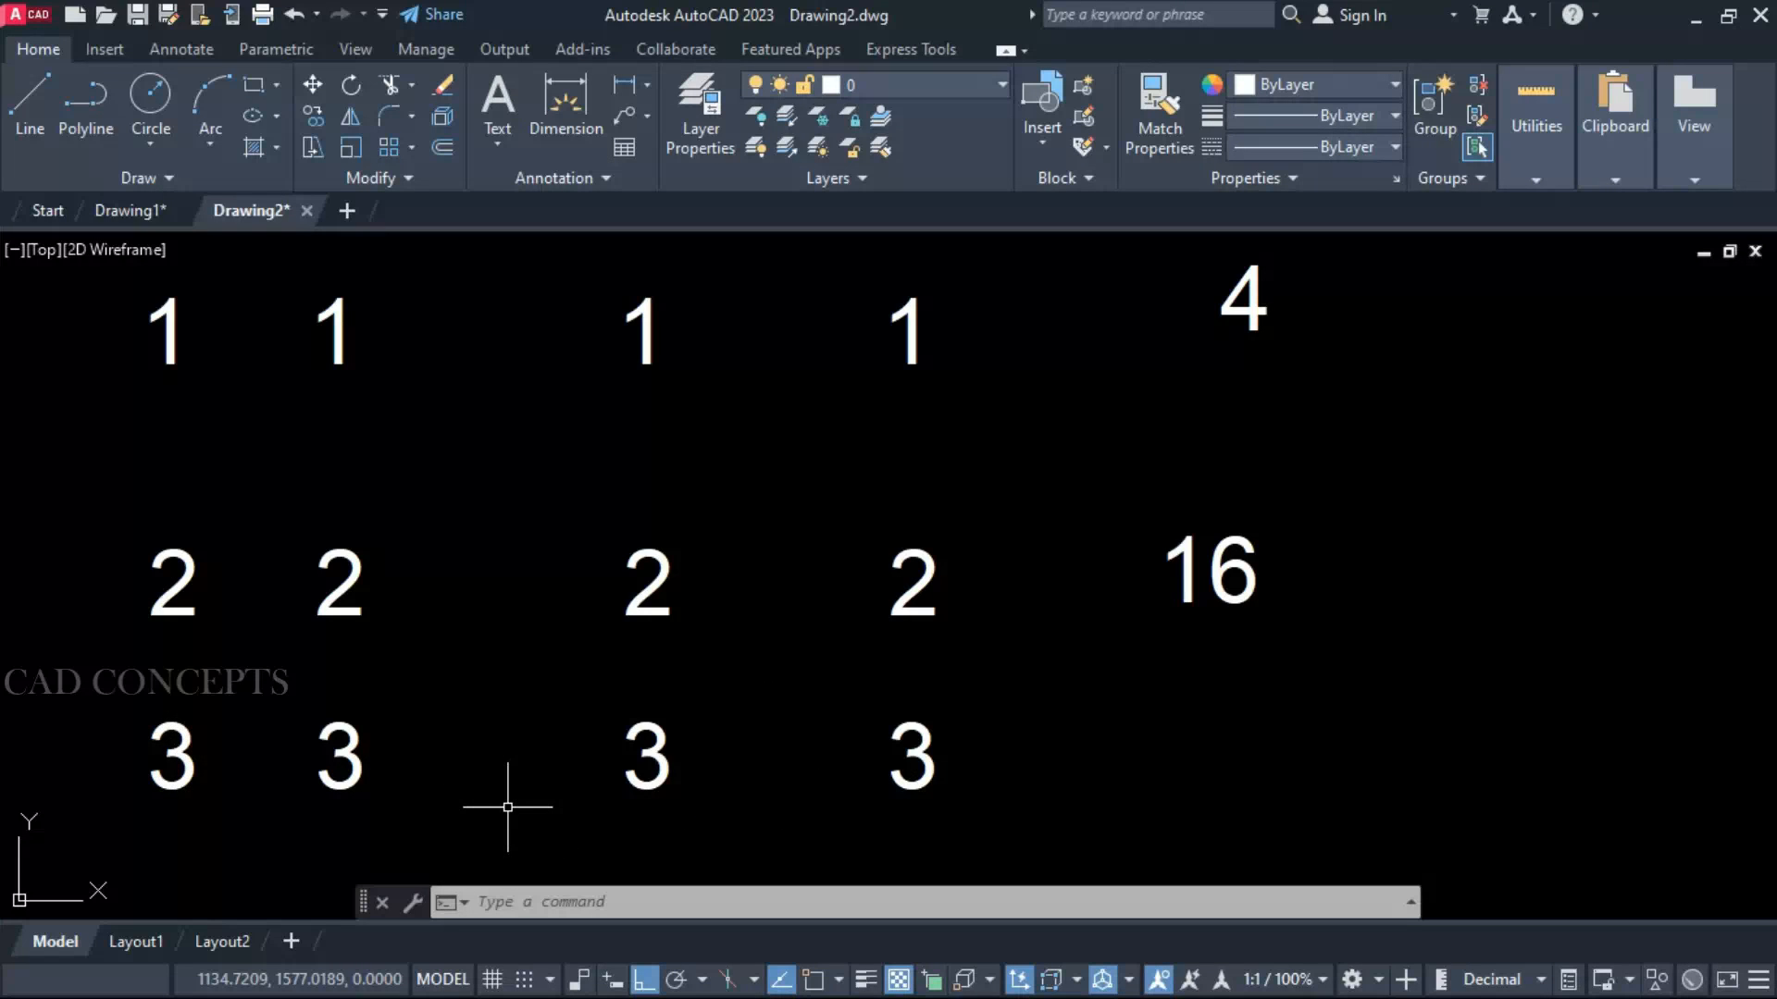
# Use CA with the - operator on the first two 3s in the bottom row and write the result to the right of that row
pyautogui.press('Return')
pyautogui.write('-')
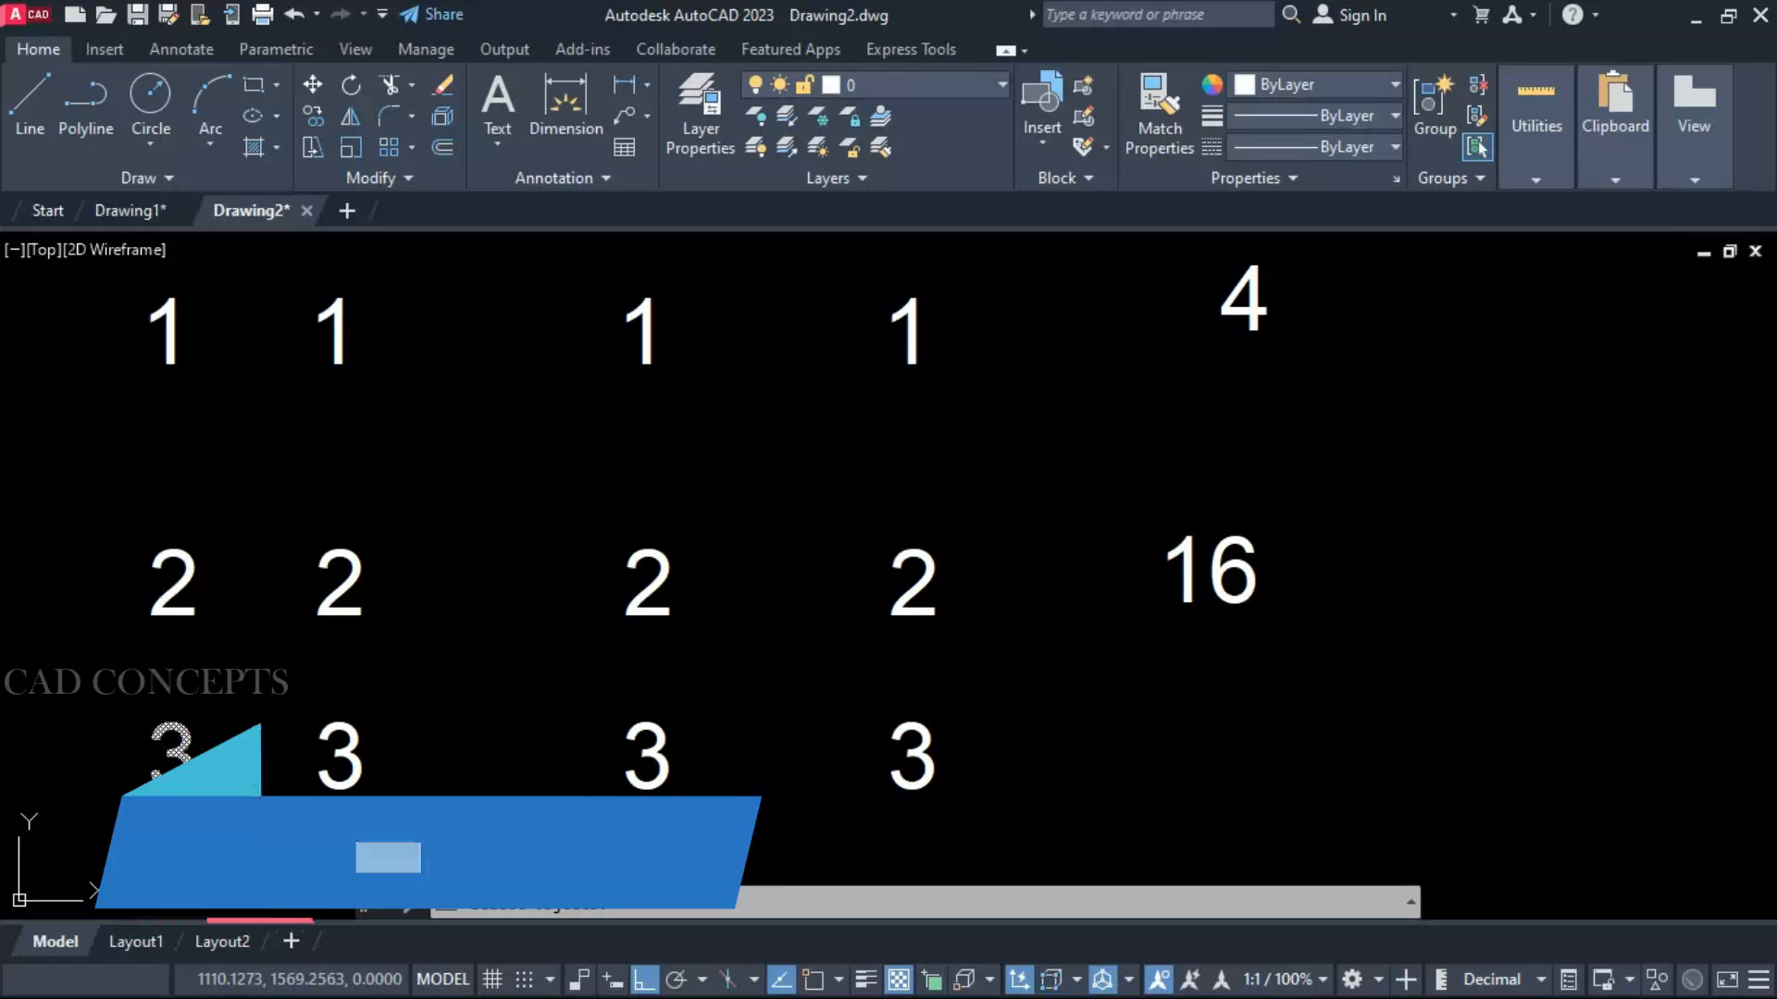
pyautogui.click(185, 772)
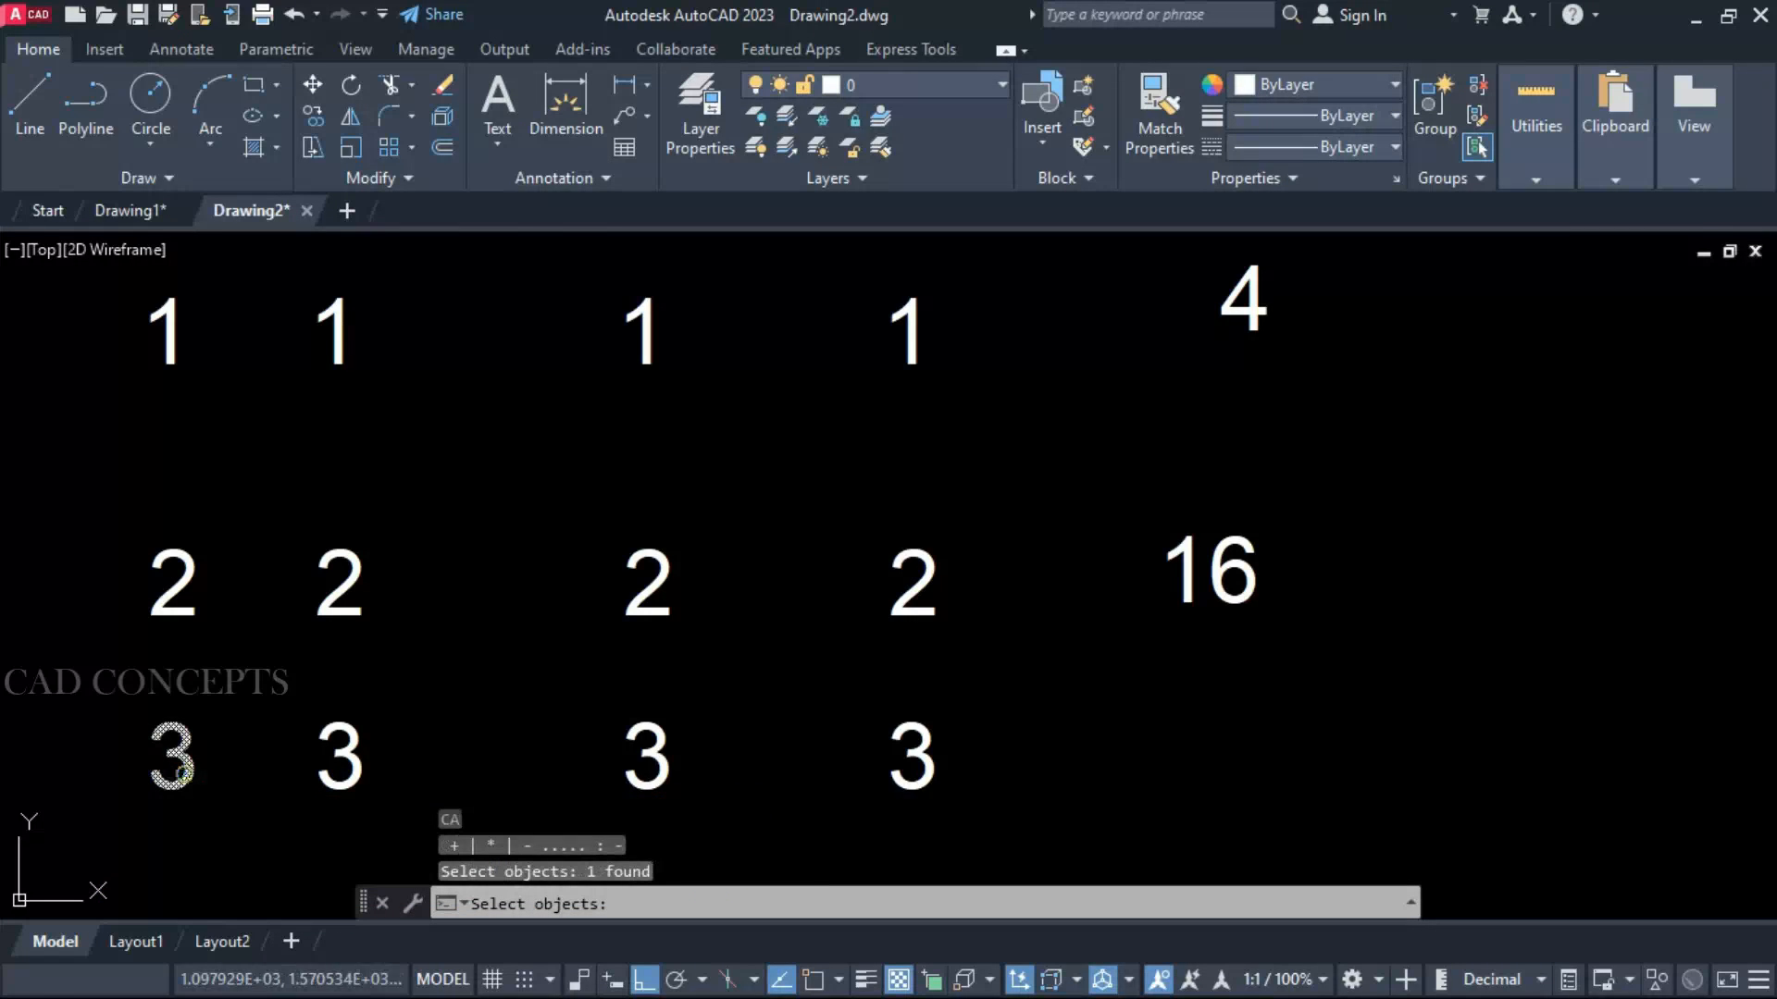
pyautogui.click(341, 778)
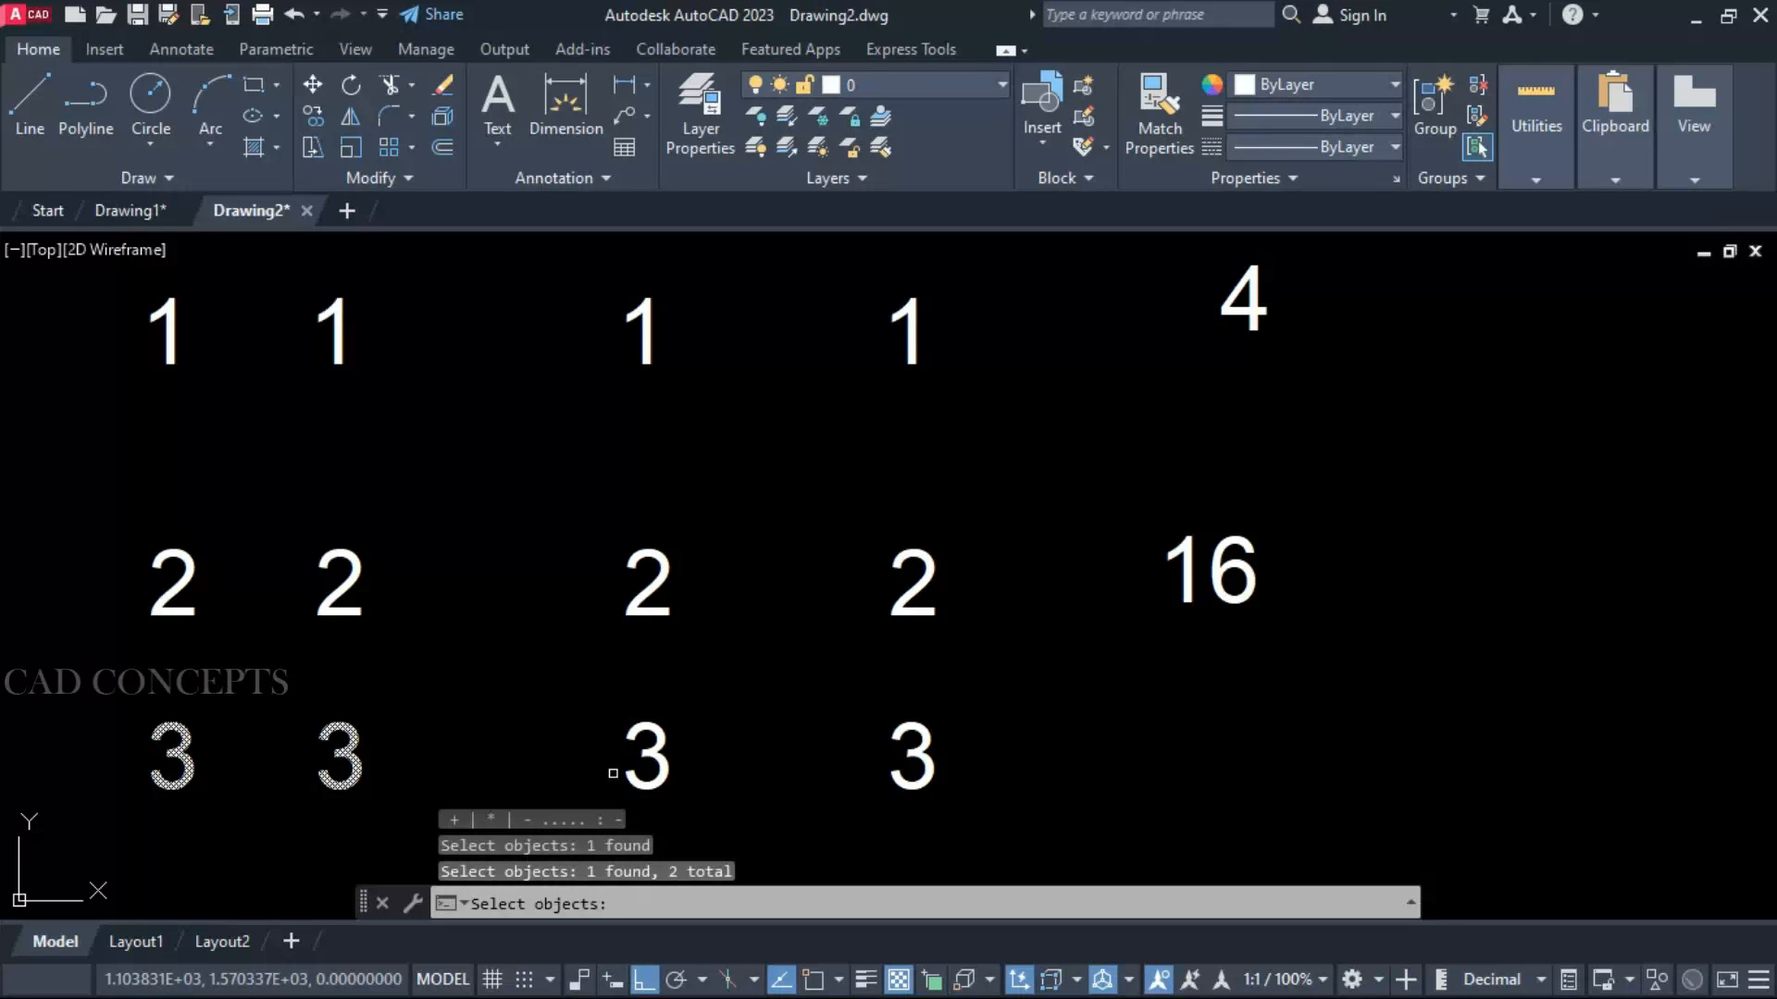
pyautogui.press('Return')
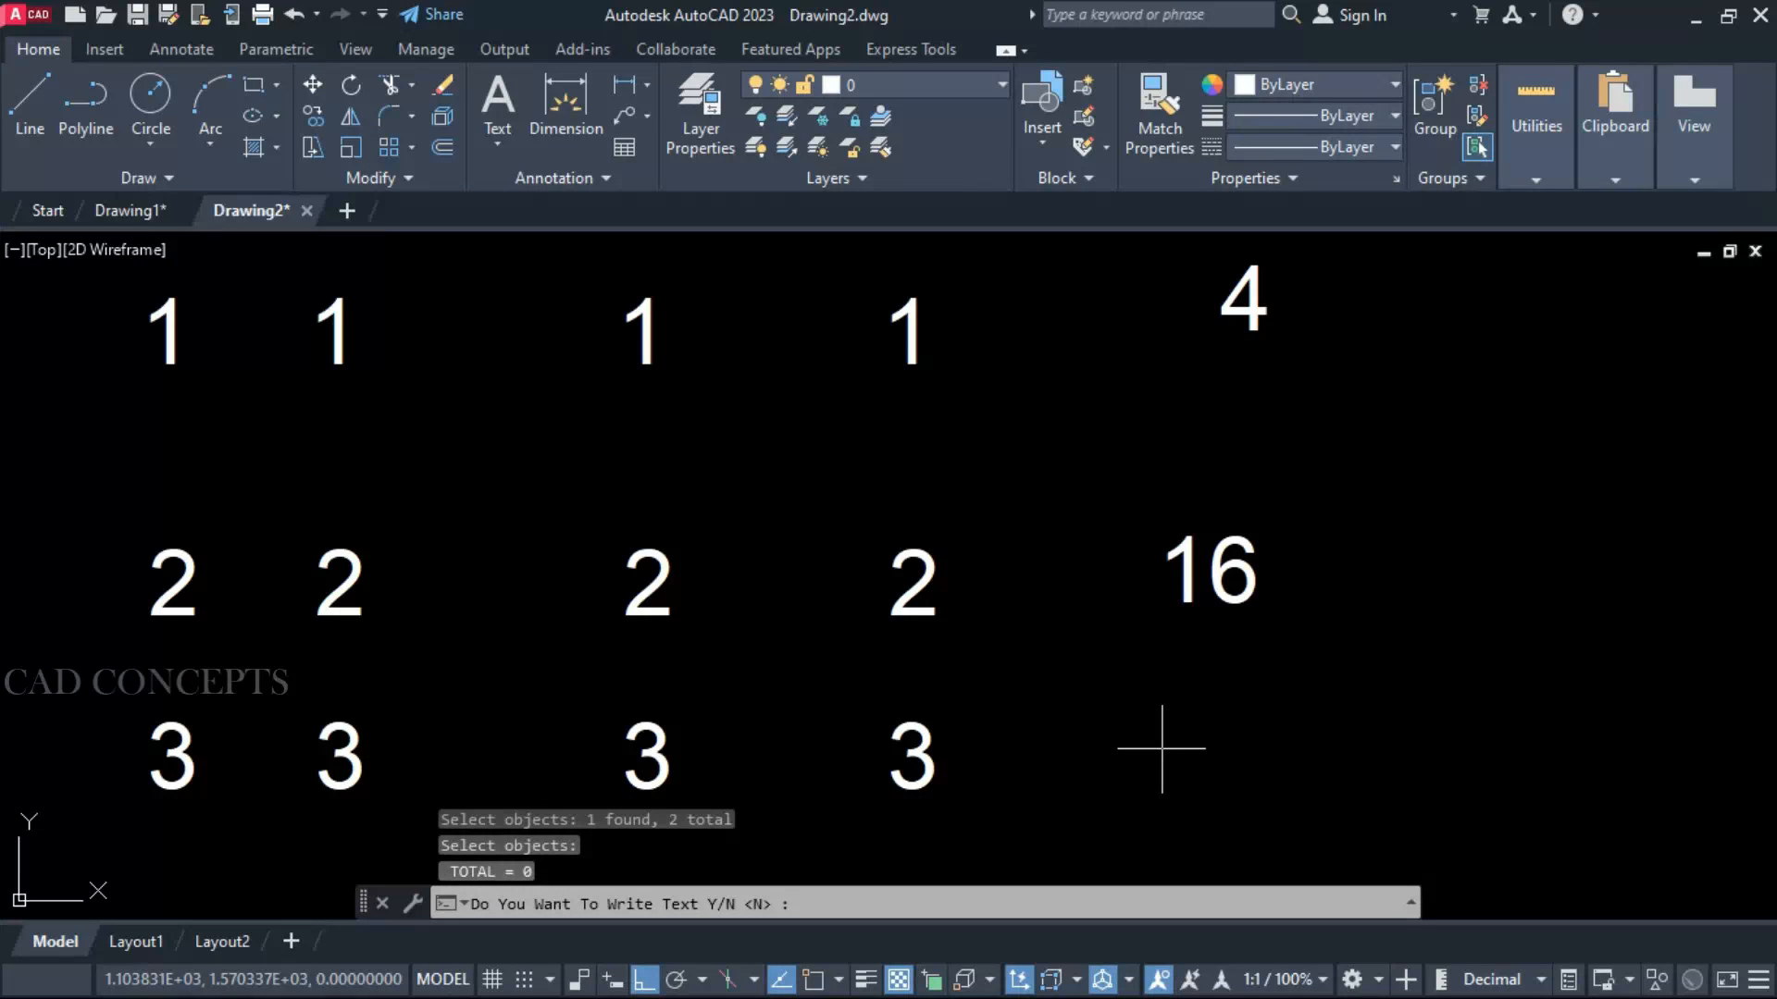
pyautogui.write('Y')
pyautogui.press('Return')
pyautogui.click(1163, 748)
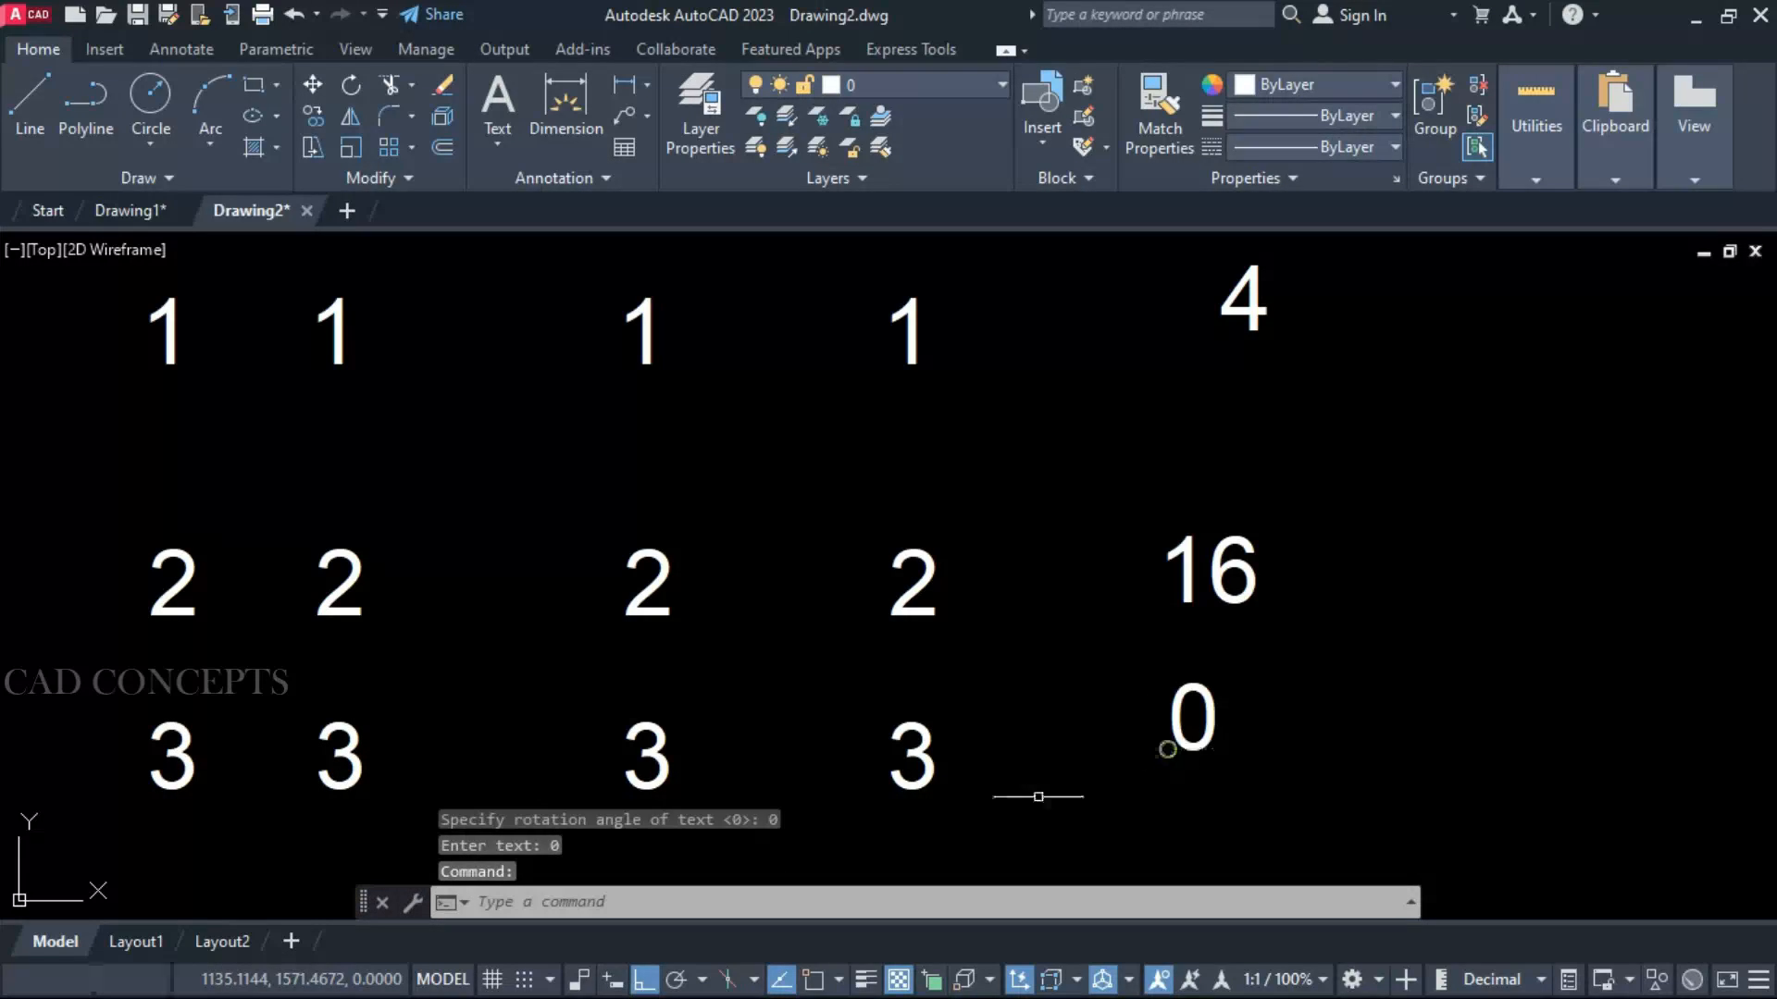
pyautogui.moveTo(1066, 783); pyautogui.dragTo(1090, 794, button='middle')
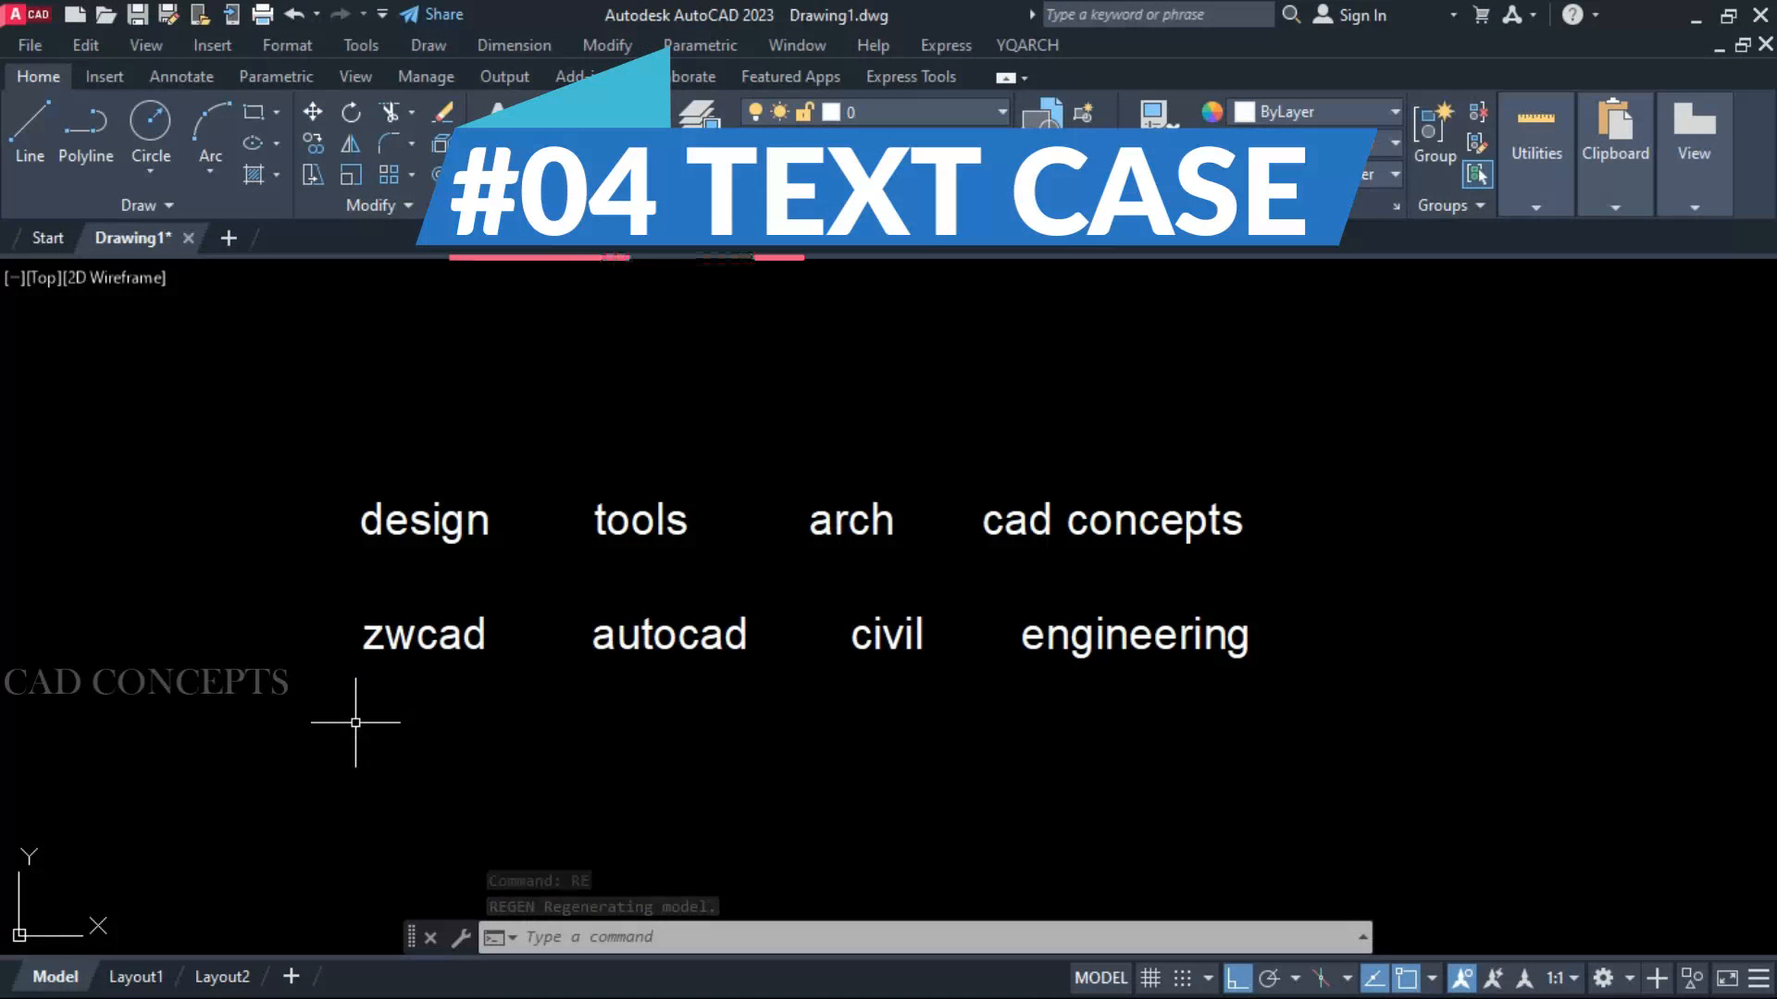
# Convert all eight words in both text rows to uppercase using CASE with the Upper option
pyautogui.click(297, 726)
pyautogui.press('Escape')
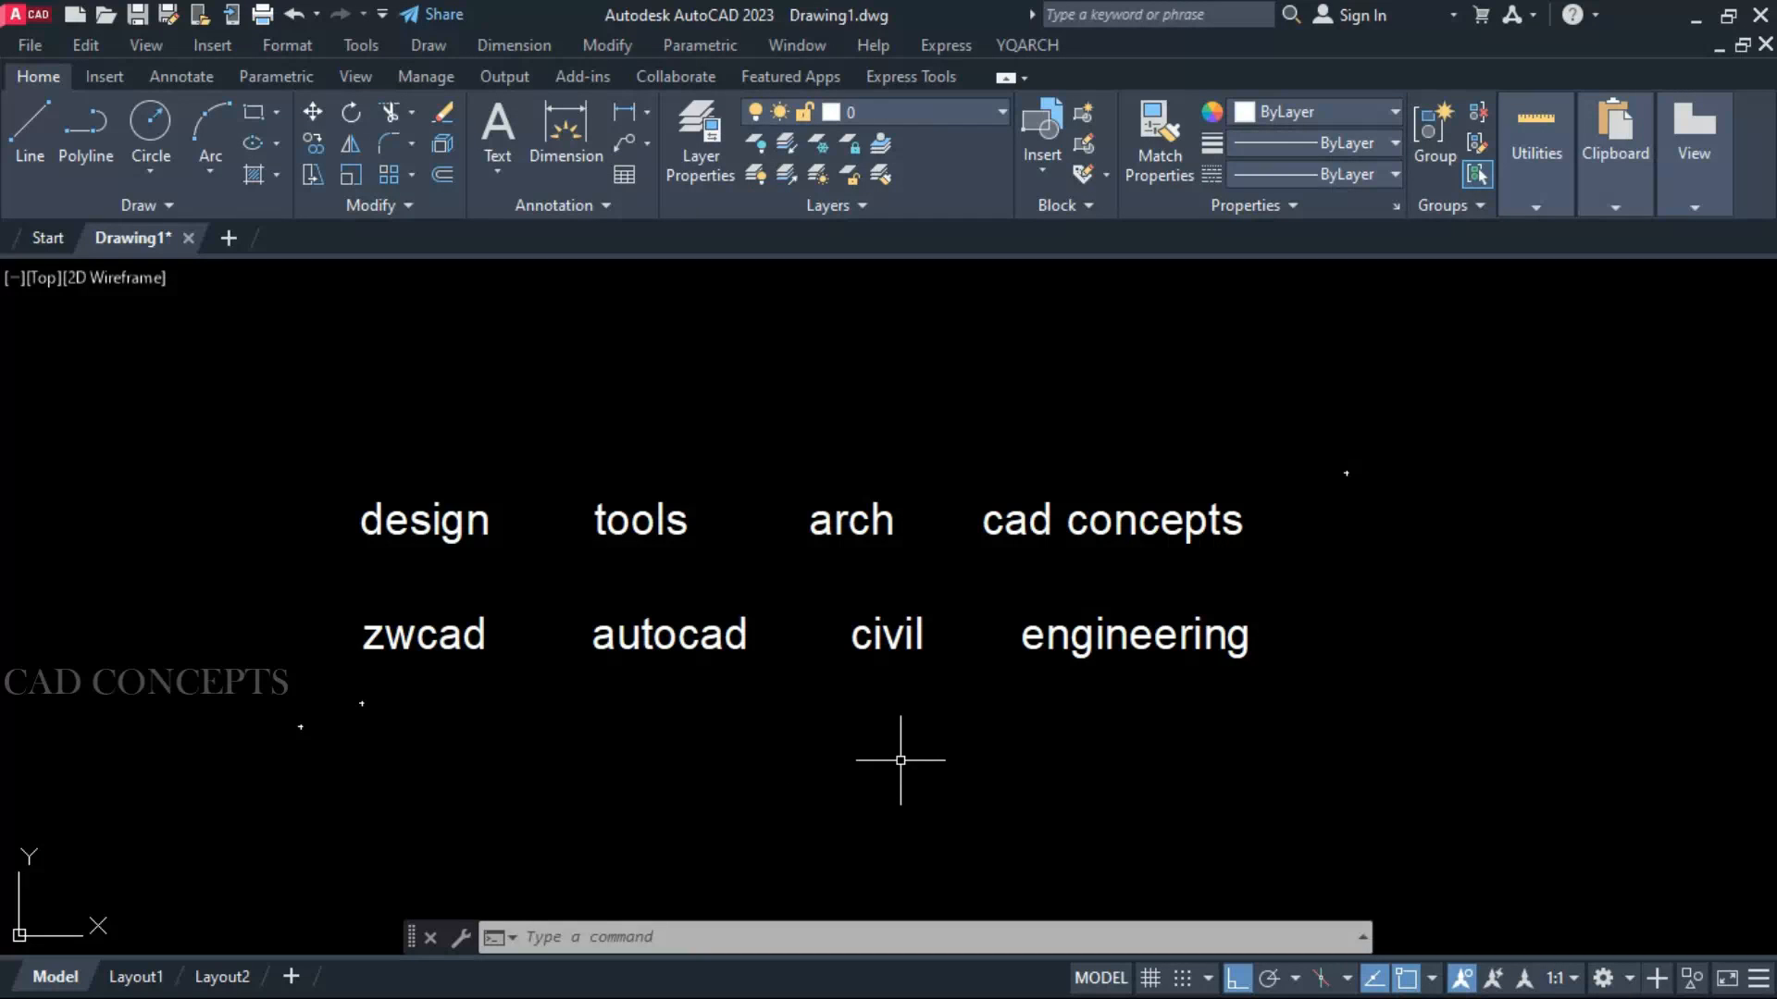
pyautogui.write('CASE')
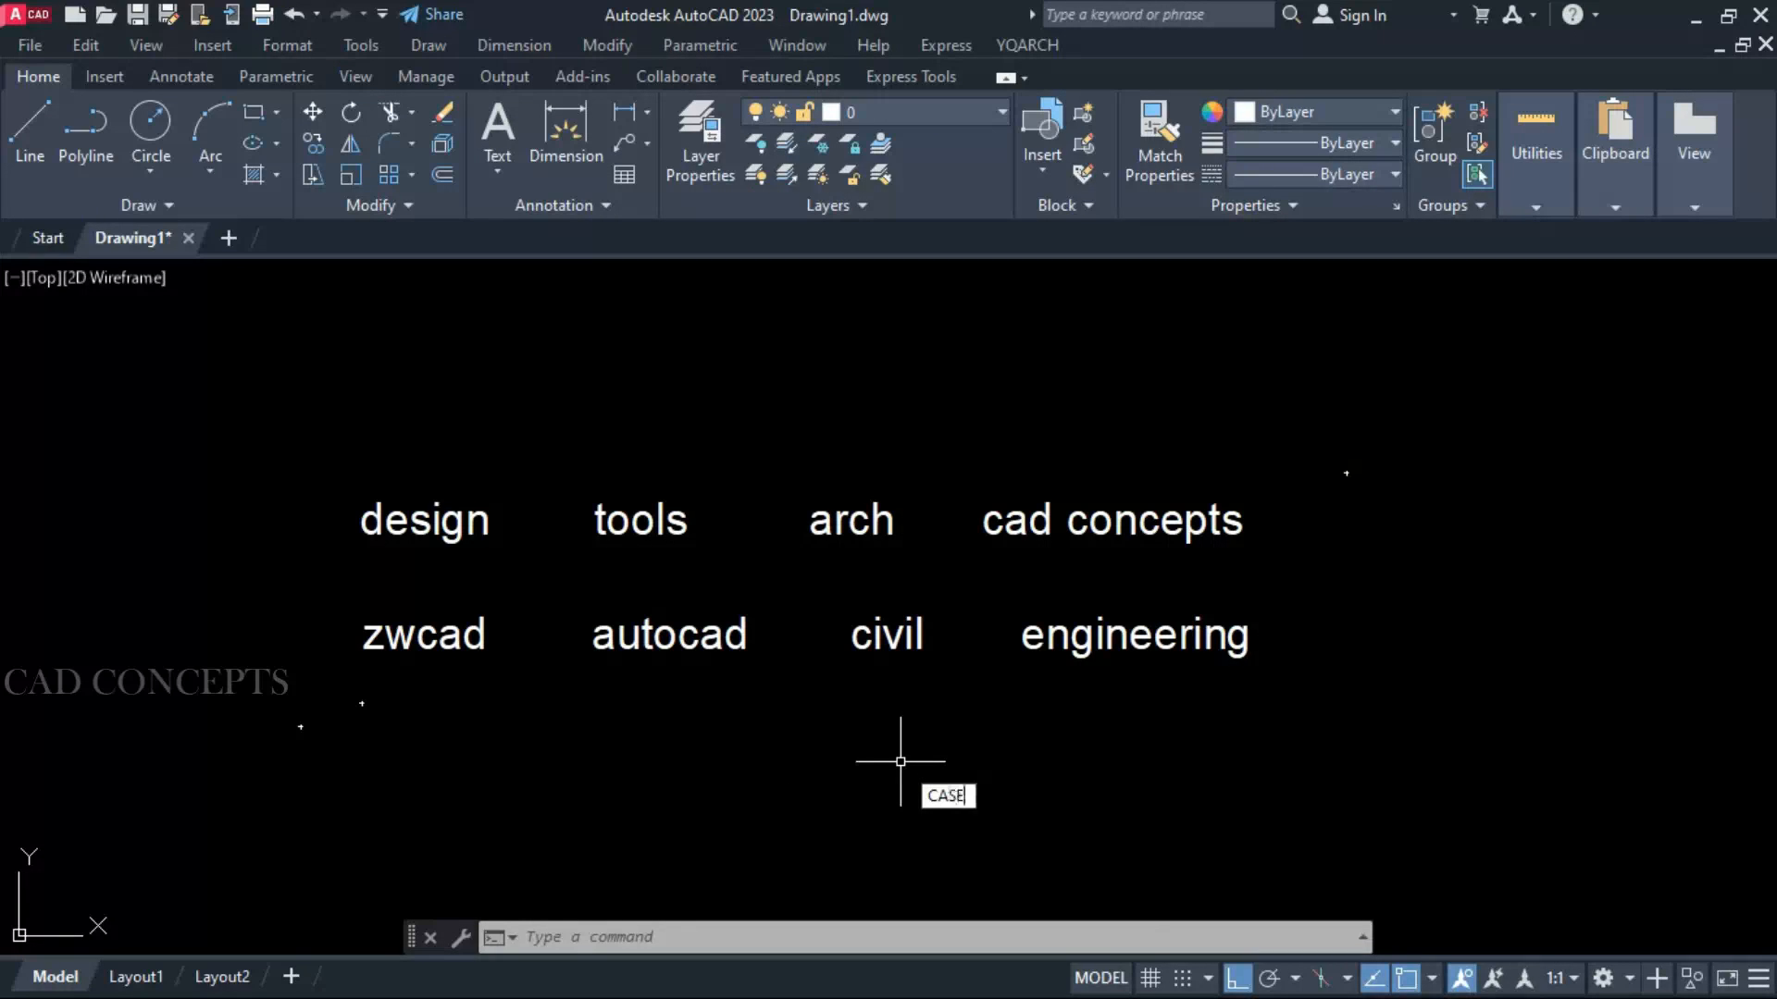
pyautogui.press('Return')
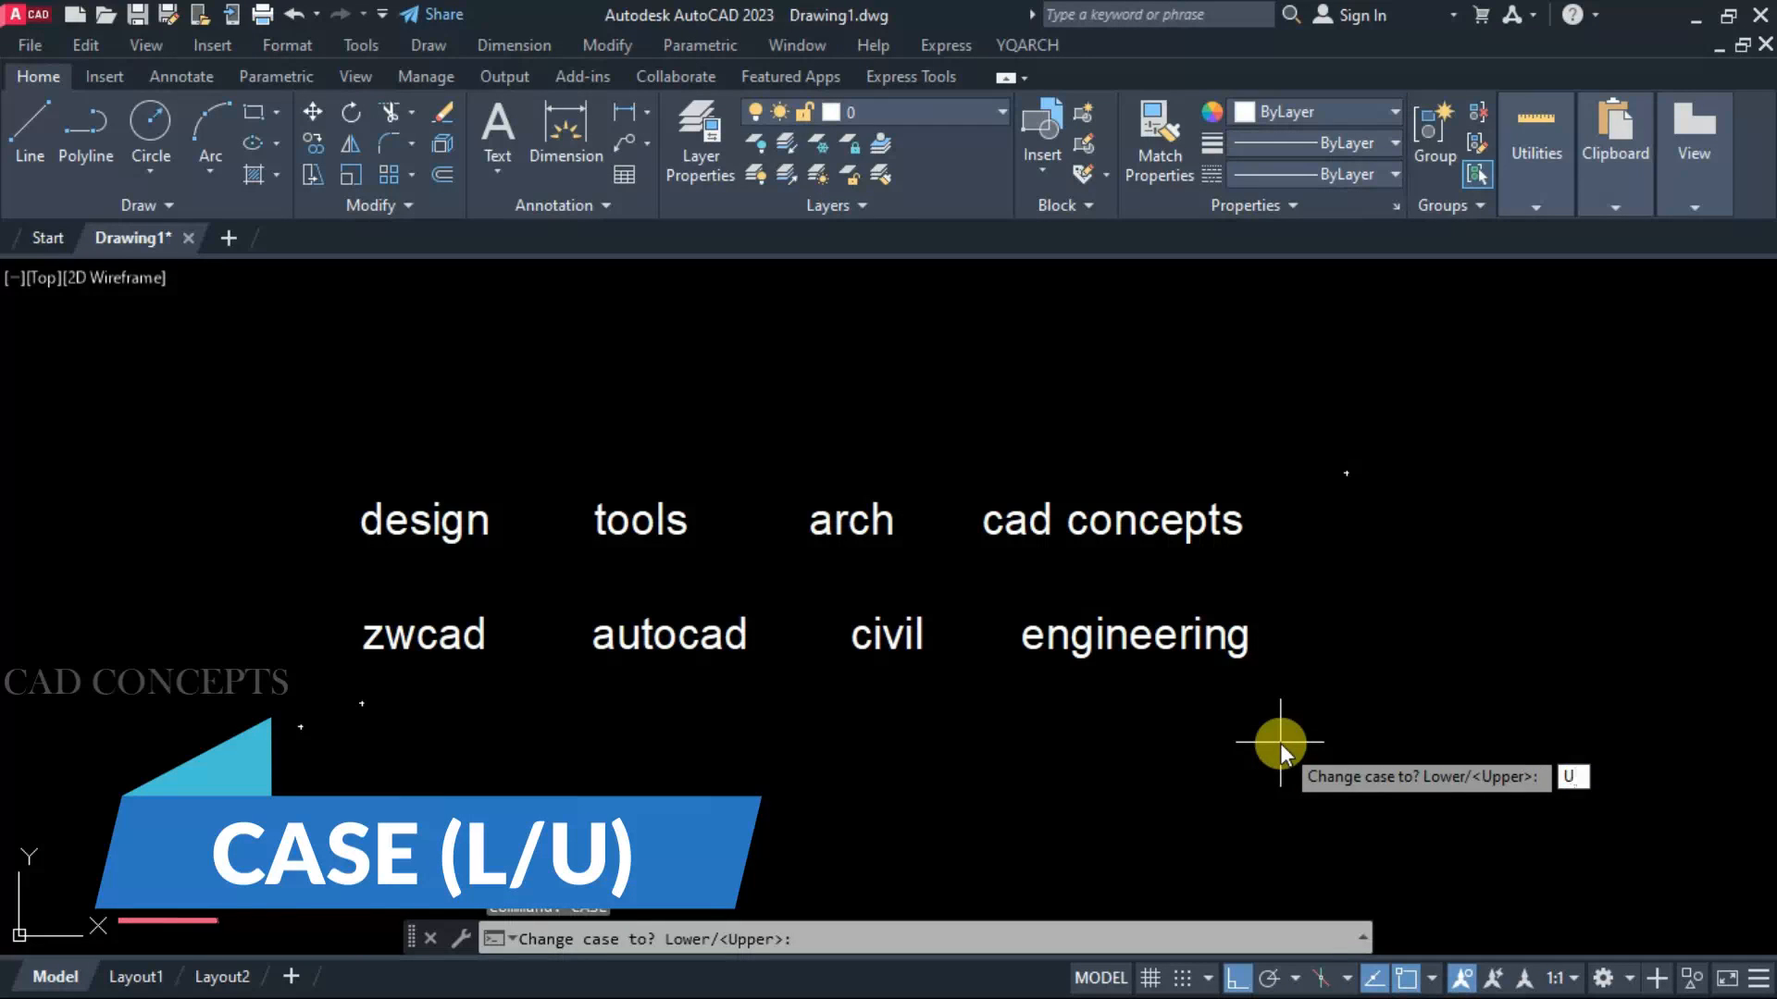
pyautogui.press('Return')
pyautogui.click(1282, 489)
pyautogui.click(302, 750)
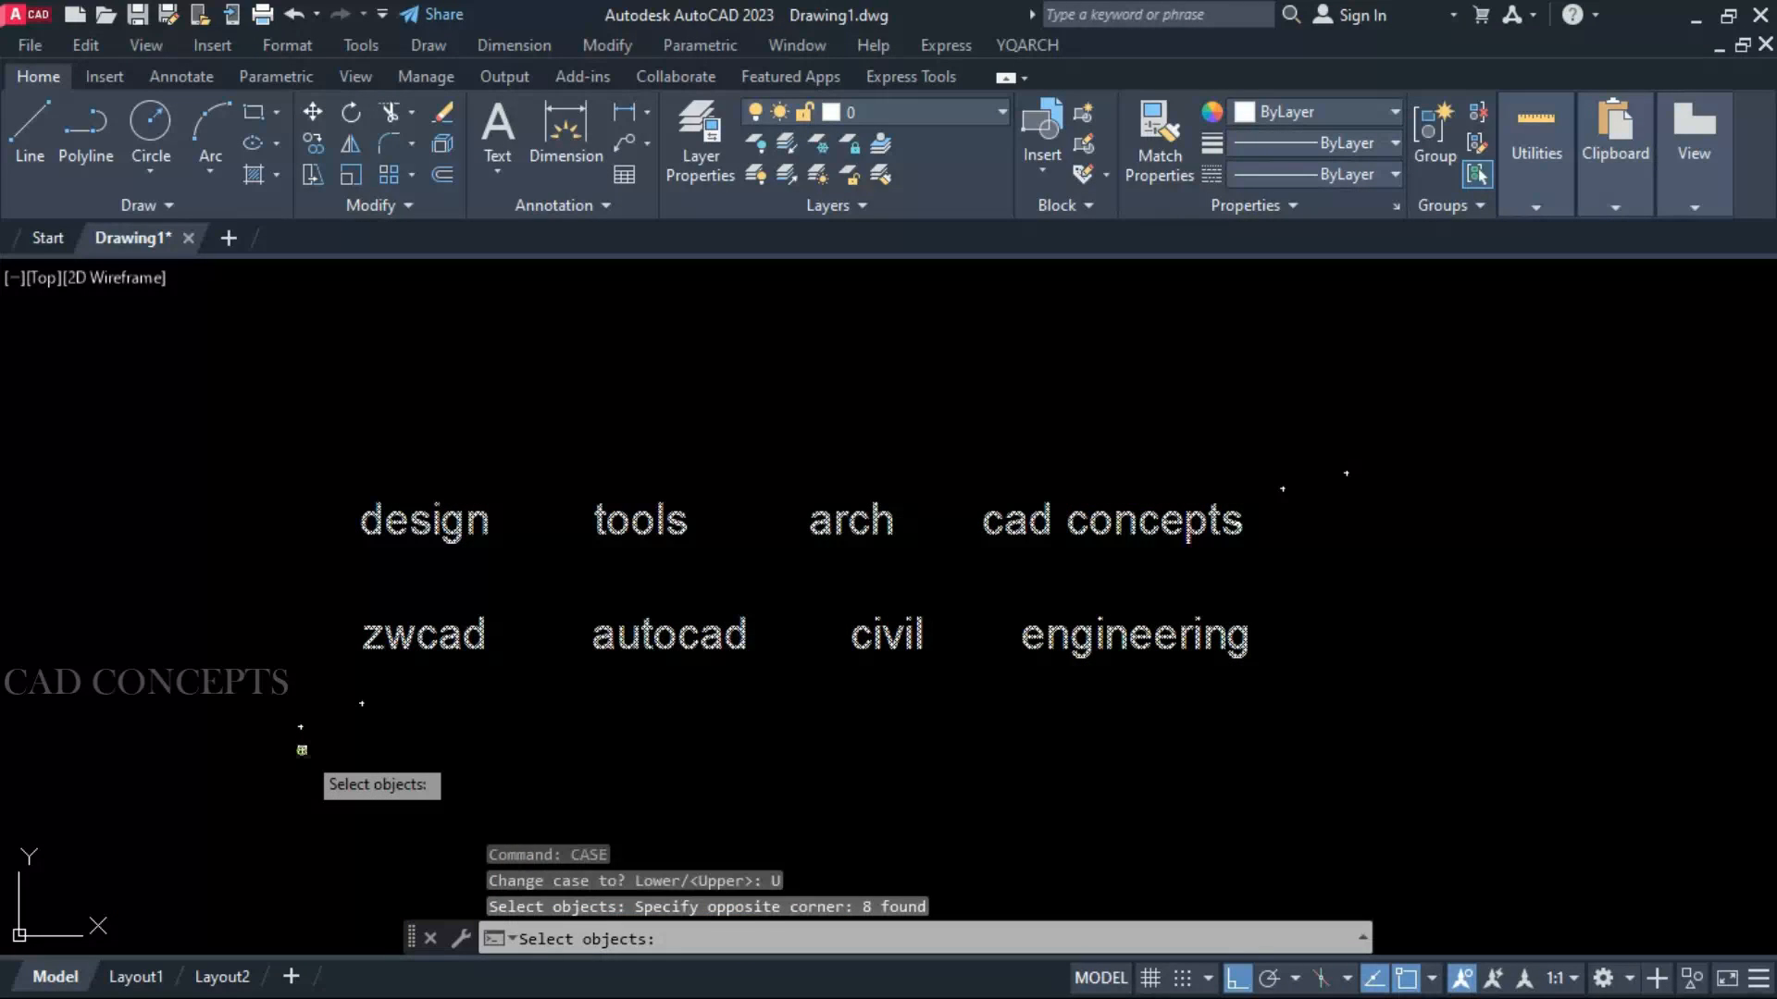
pyautogui.press('Return')
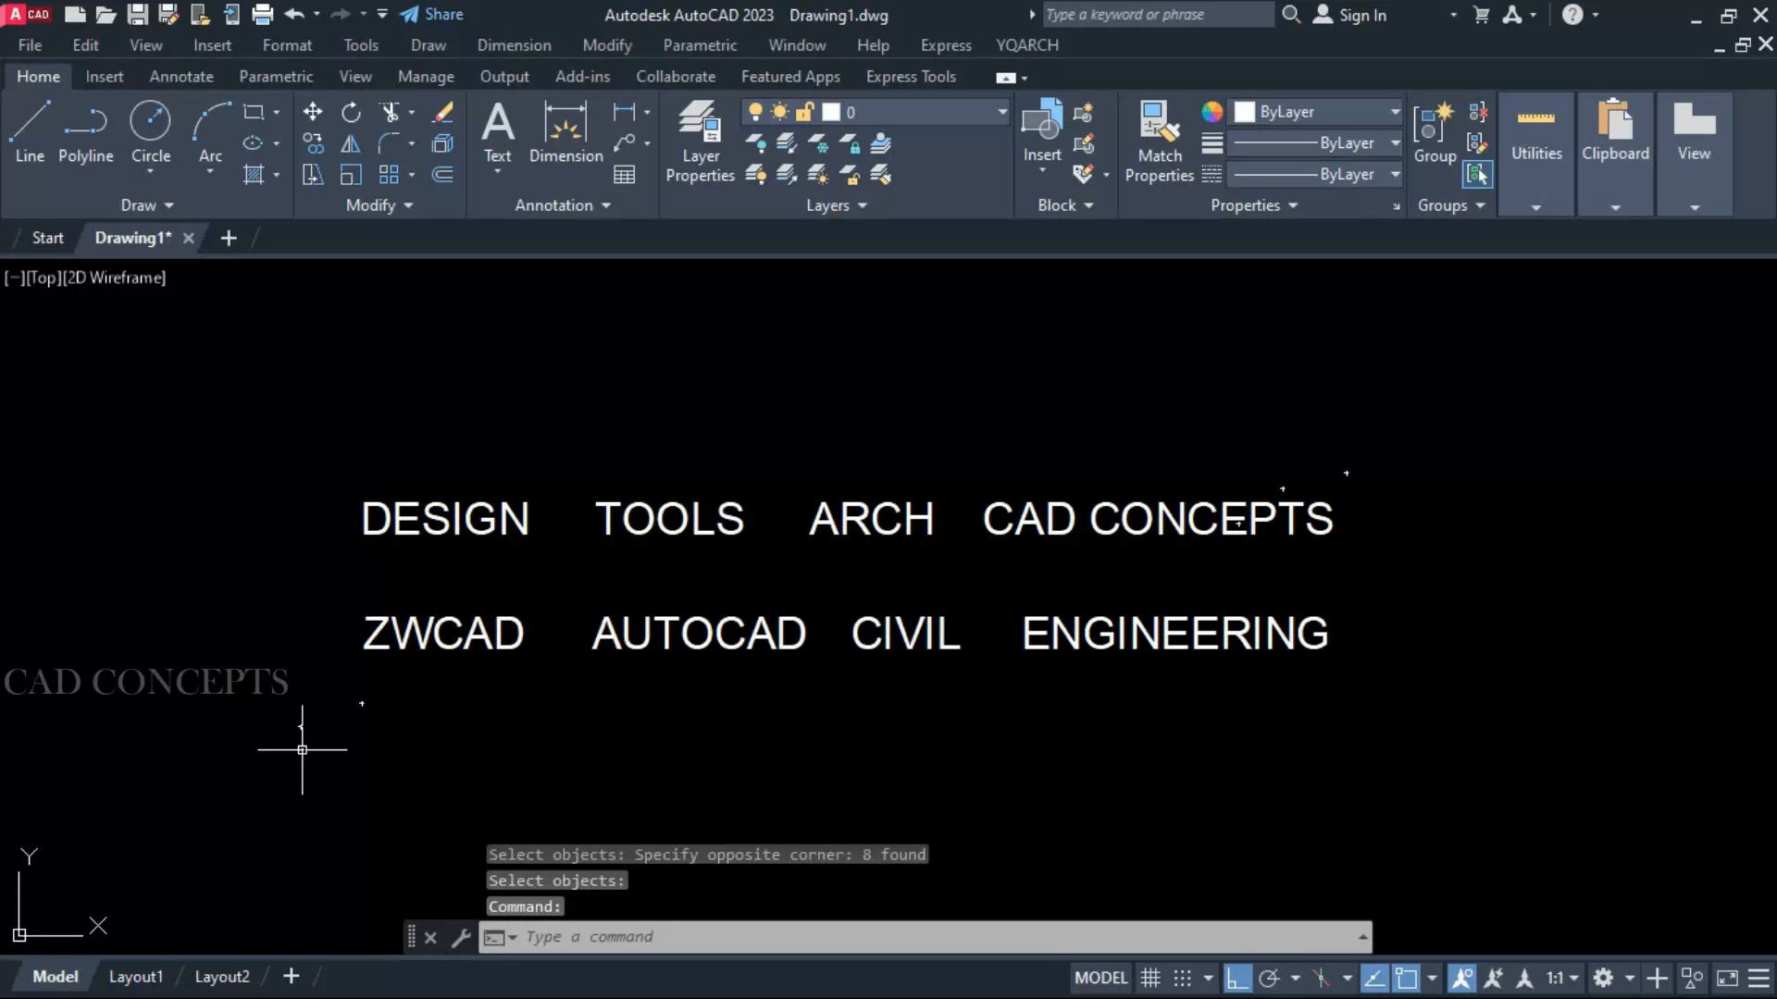
pyautogui.press('Escape')
pyautogui.press('Escape')
pyautogui.press('Escape')
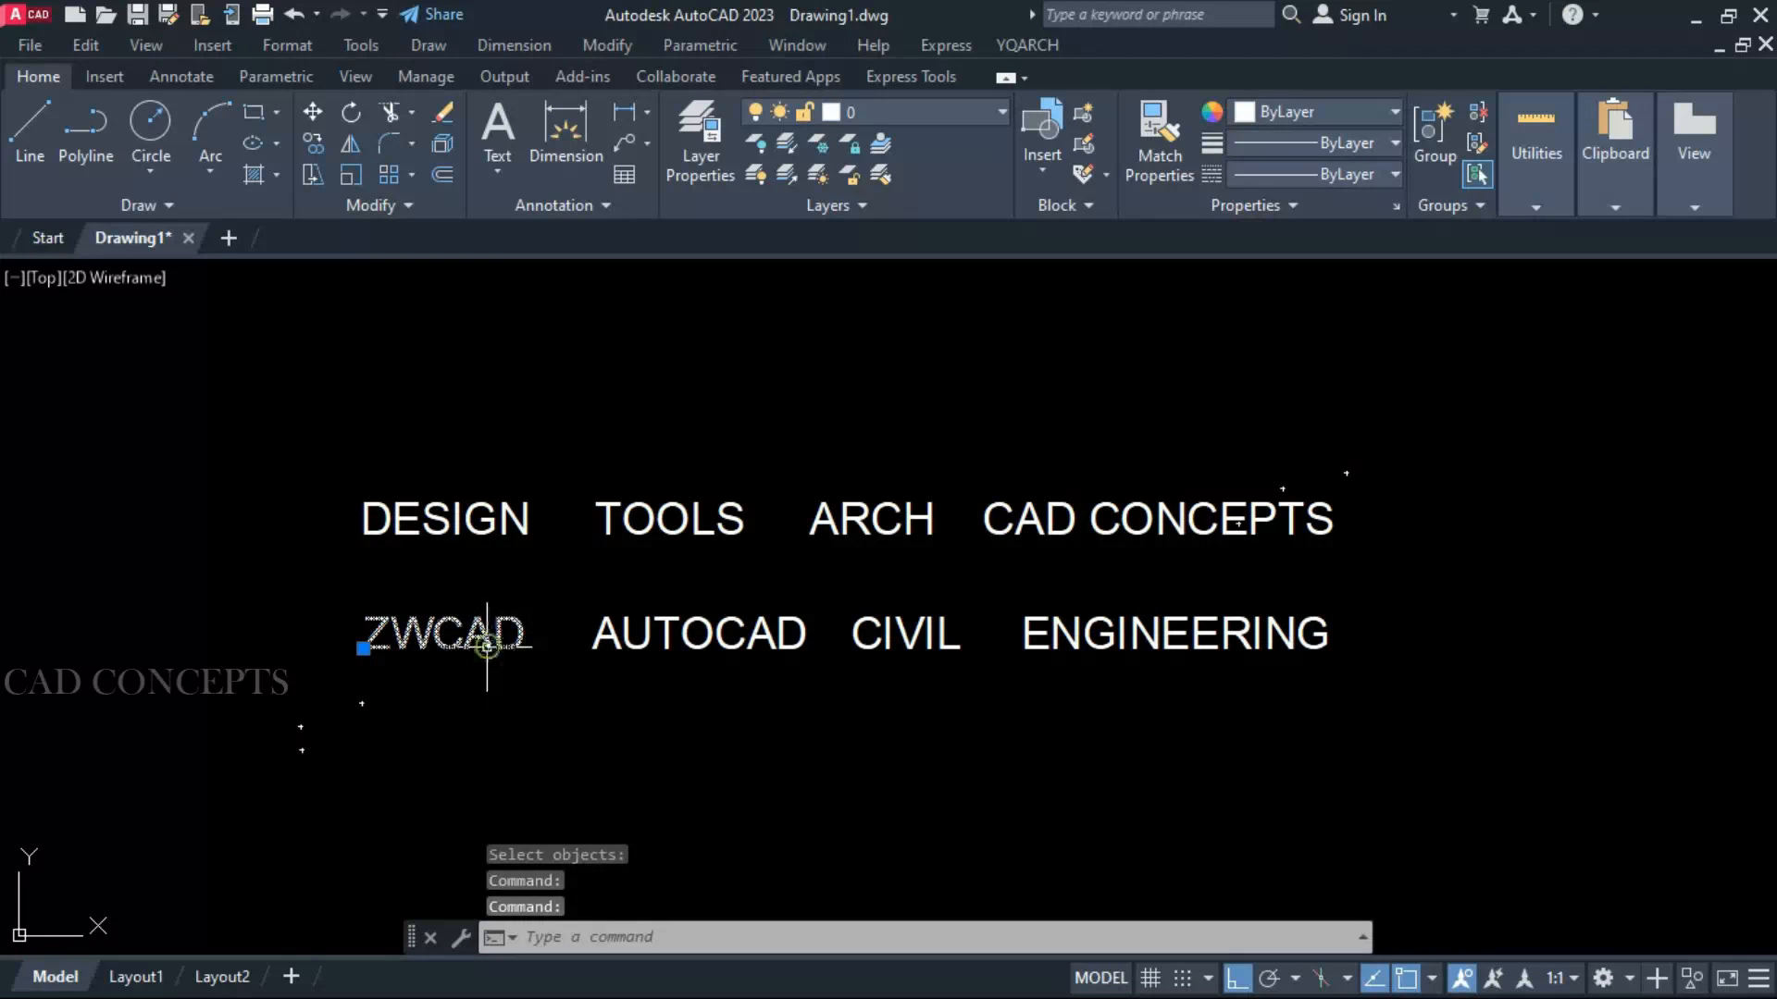
pyautogui.click(641, 520)
pyautogui.press('Escape')
pyautogui.press('Escape')
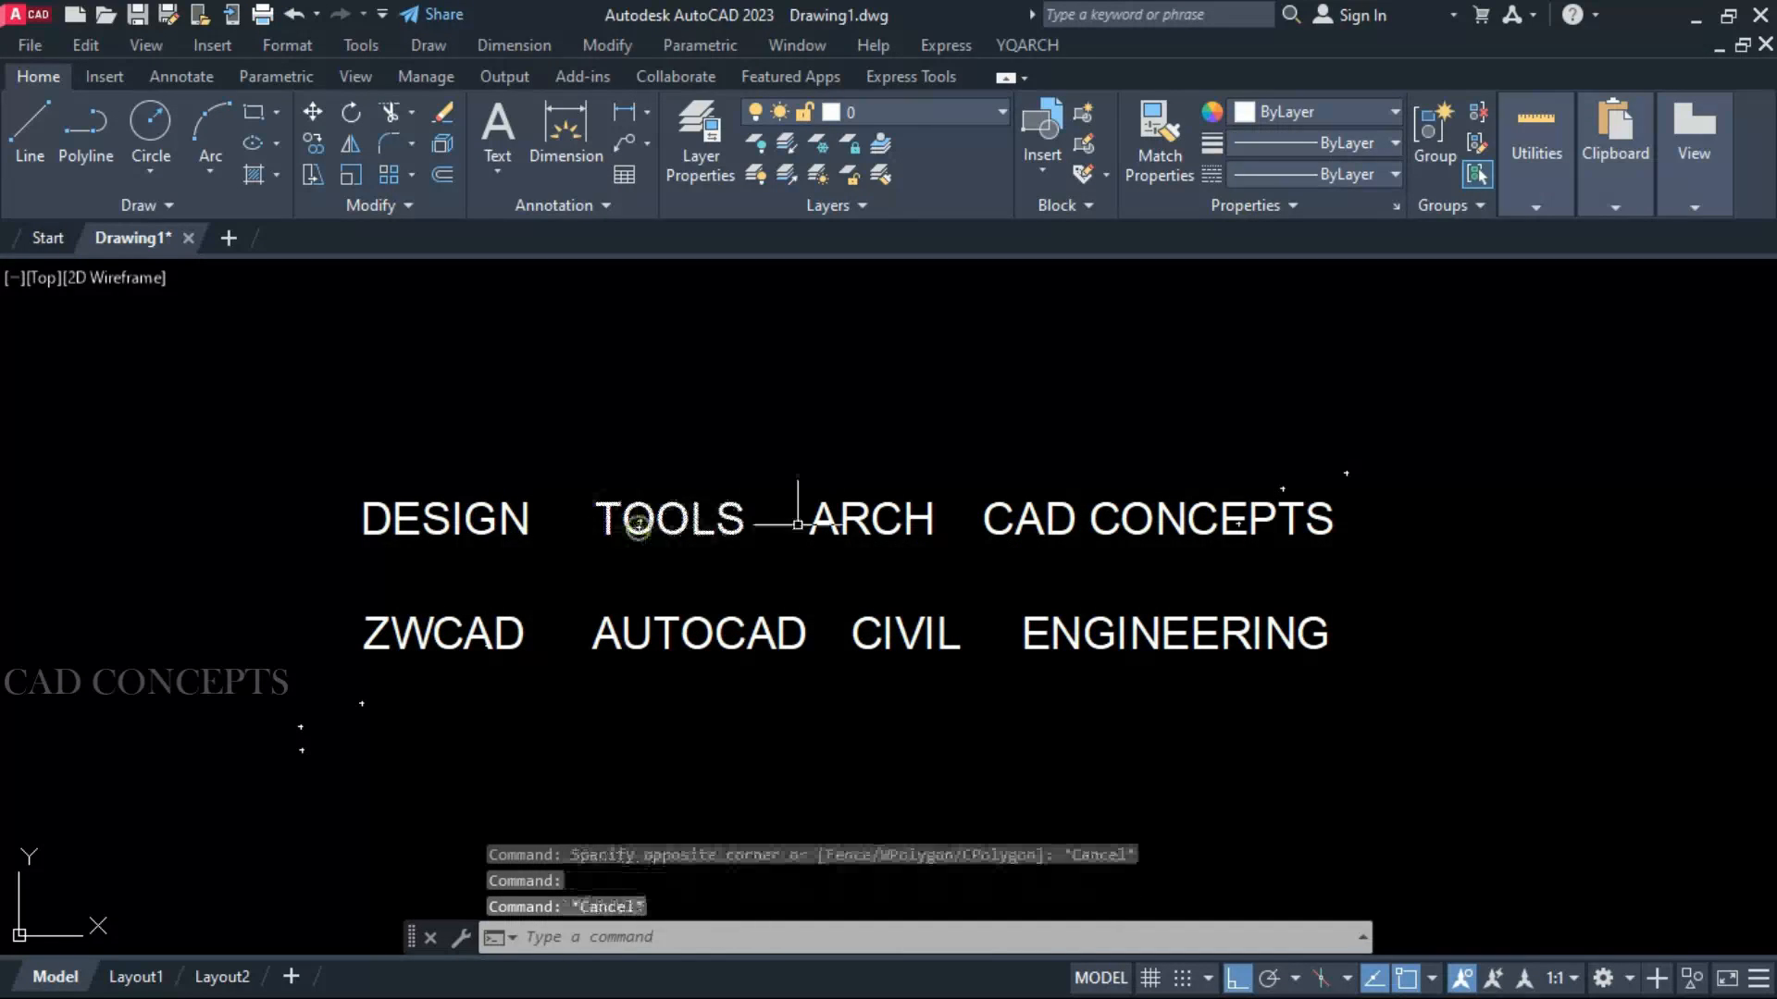
pyautogui.click(1049, 520)
pyautogui.press('Escape')
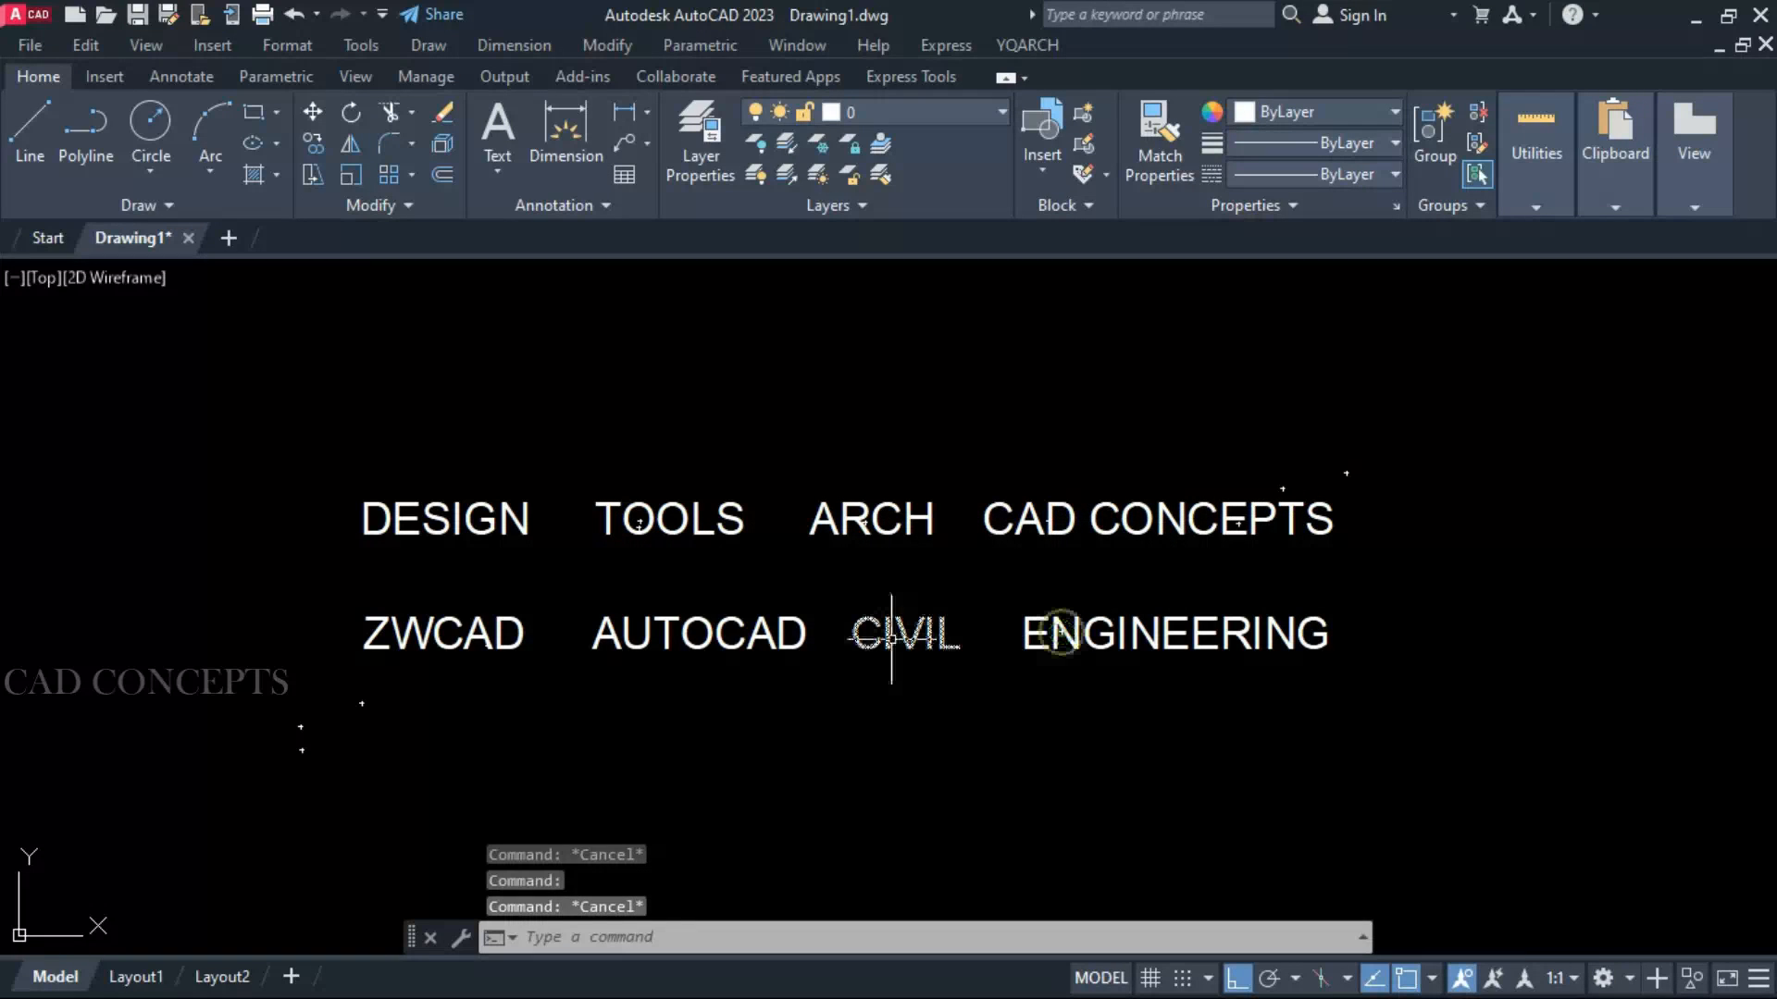
pyautogui.press('Escape')
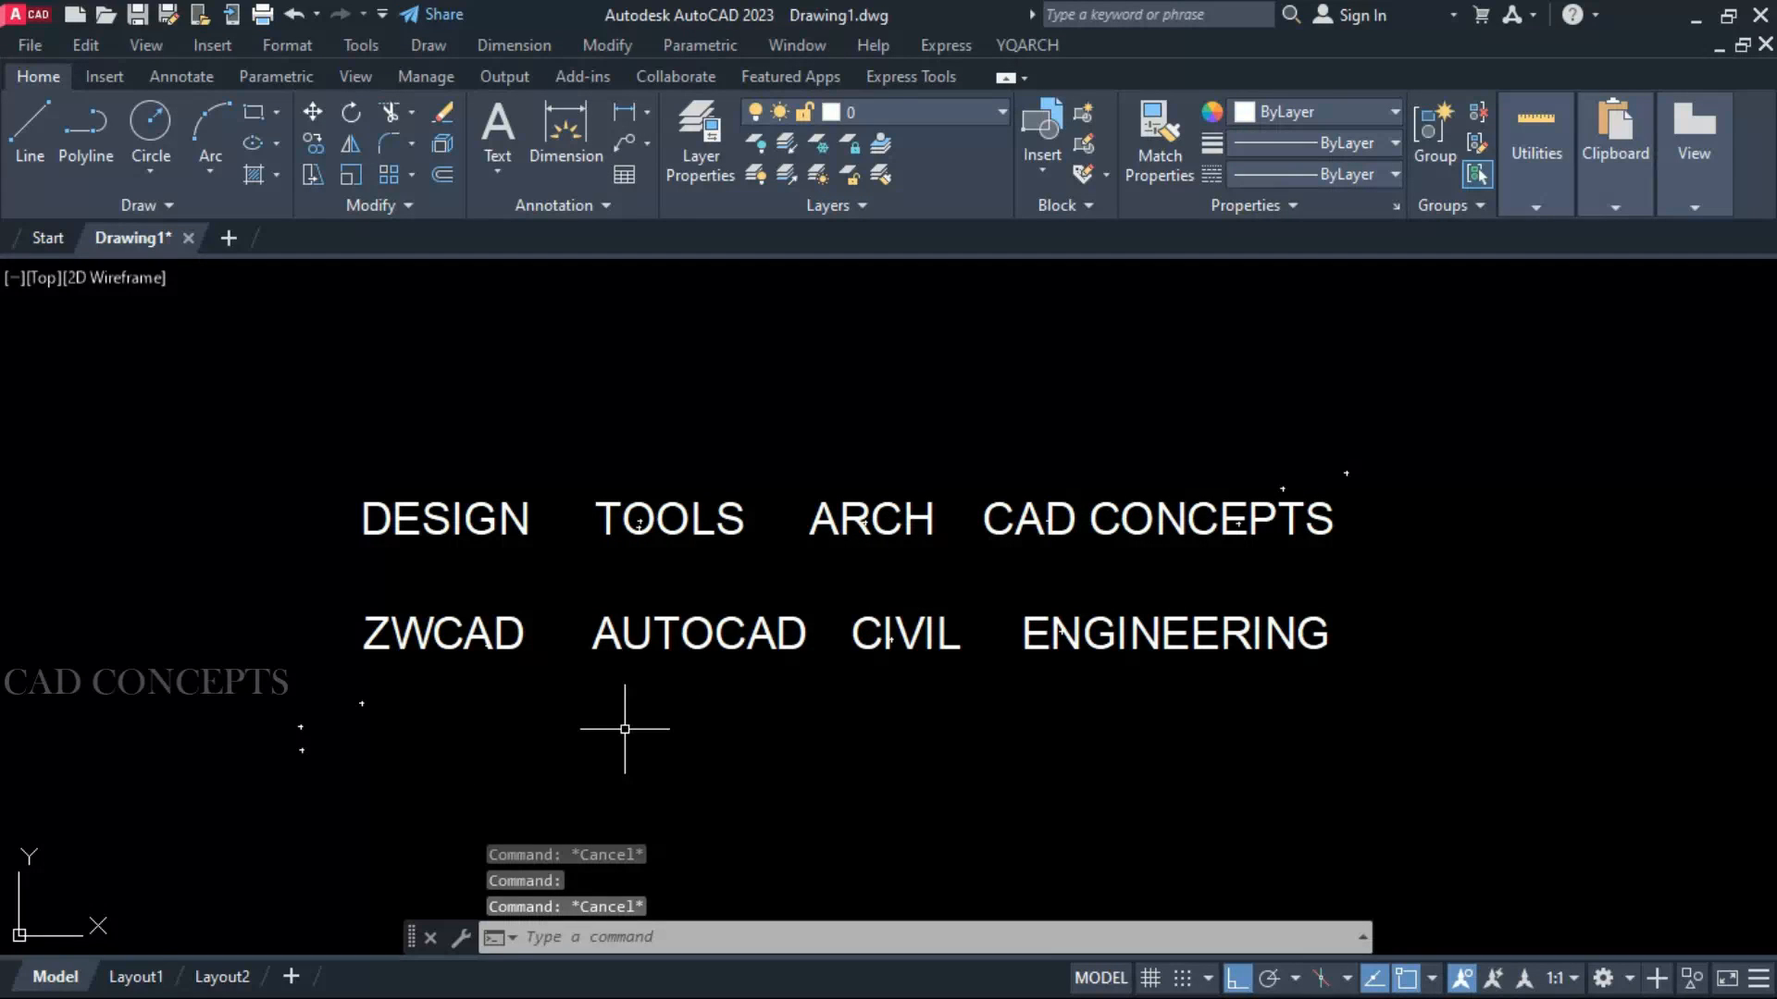
# Convert all eight words in both text rows to lowercase using CASE with the Lower option
pyautogui.write('CASE')
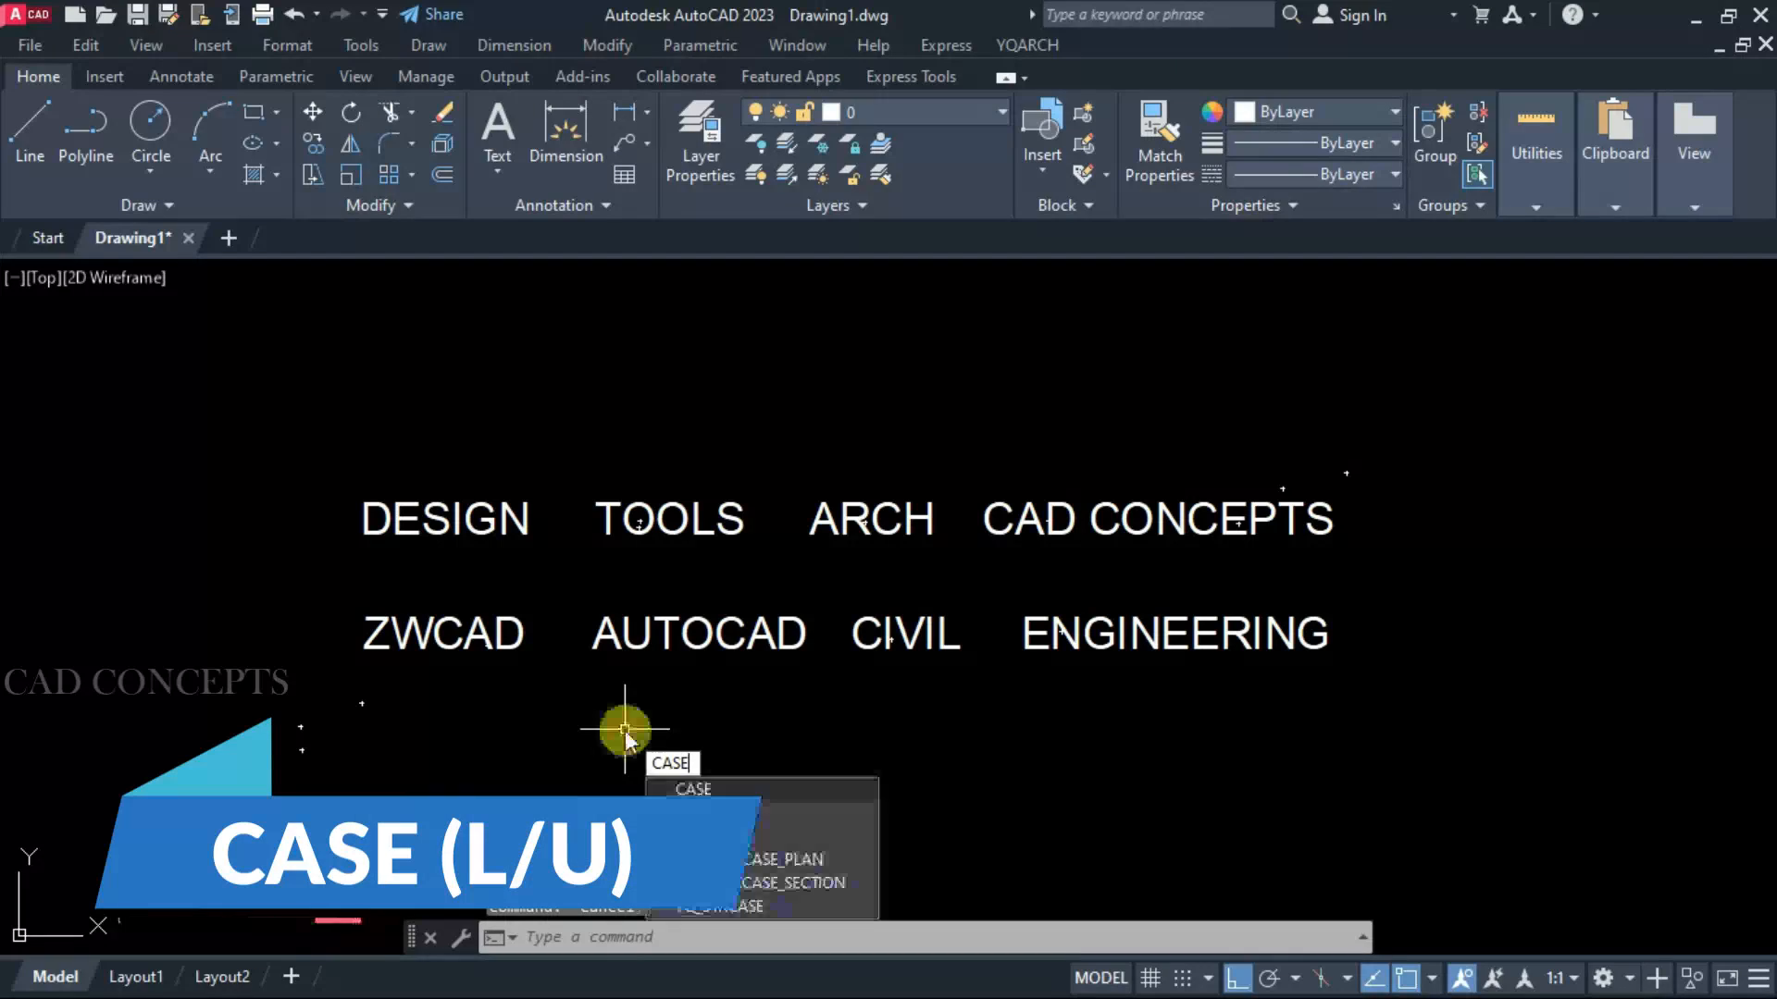
pyautogui.press('Return')
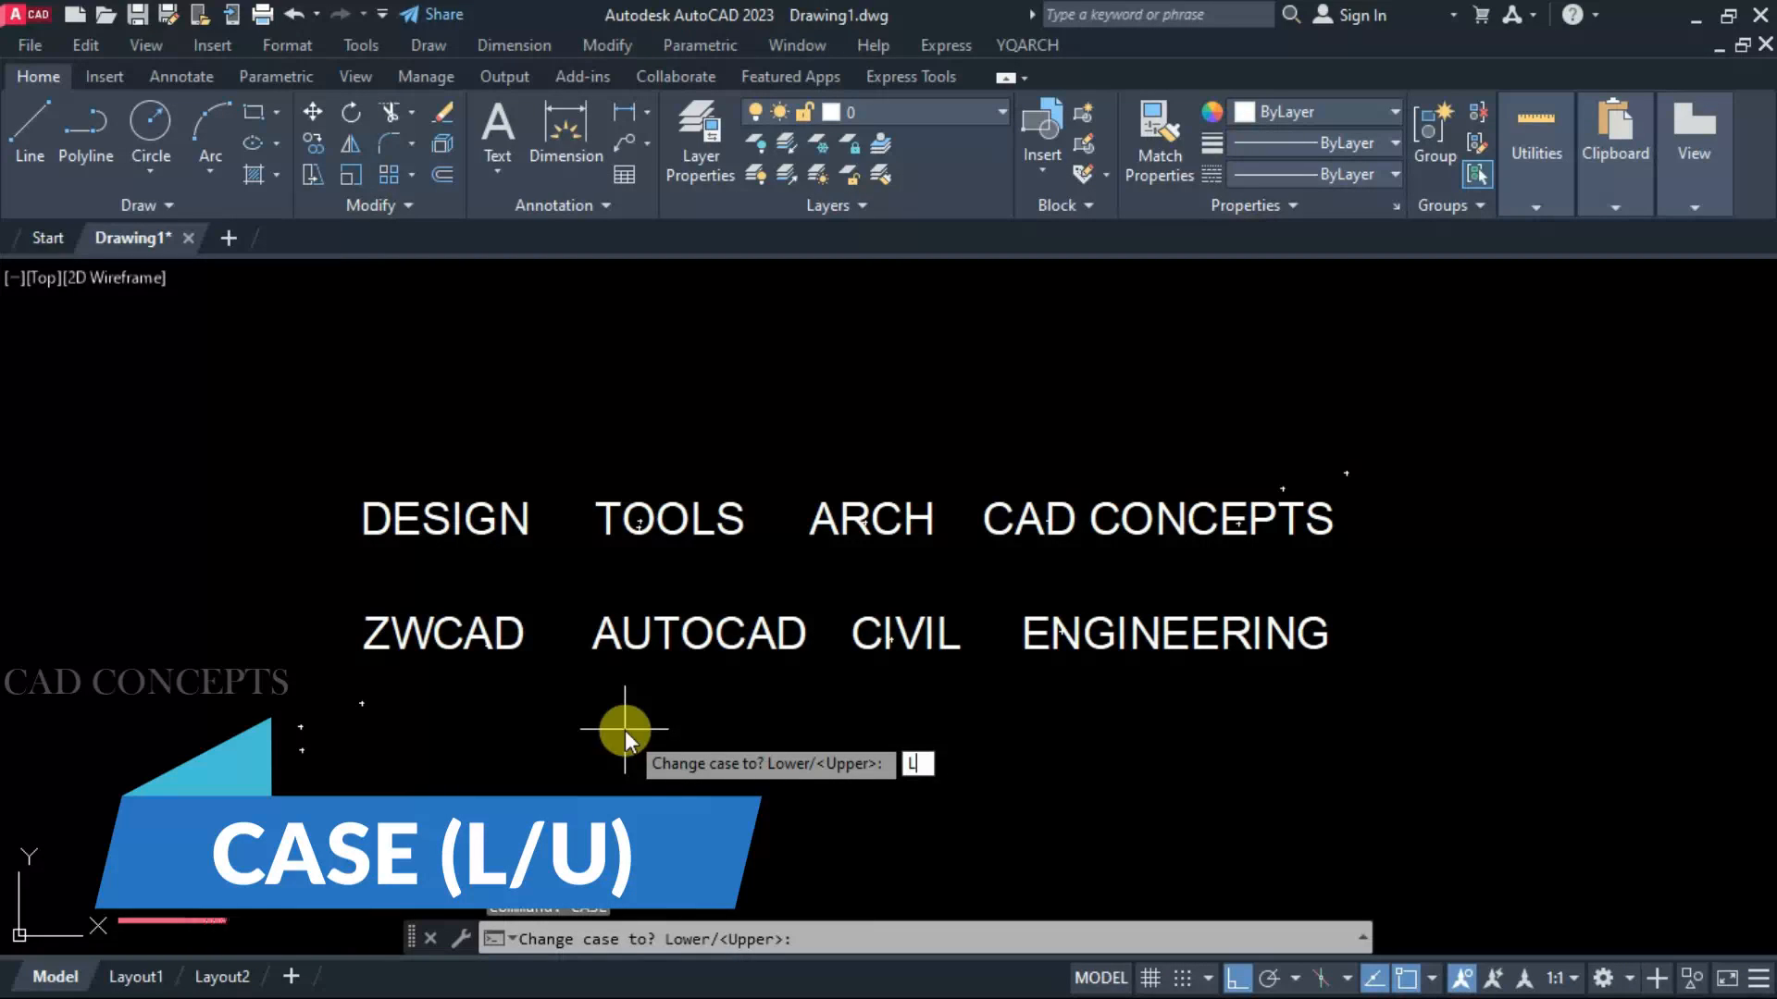
pyautogui.press('Return')
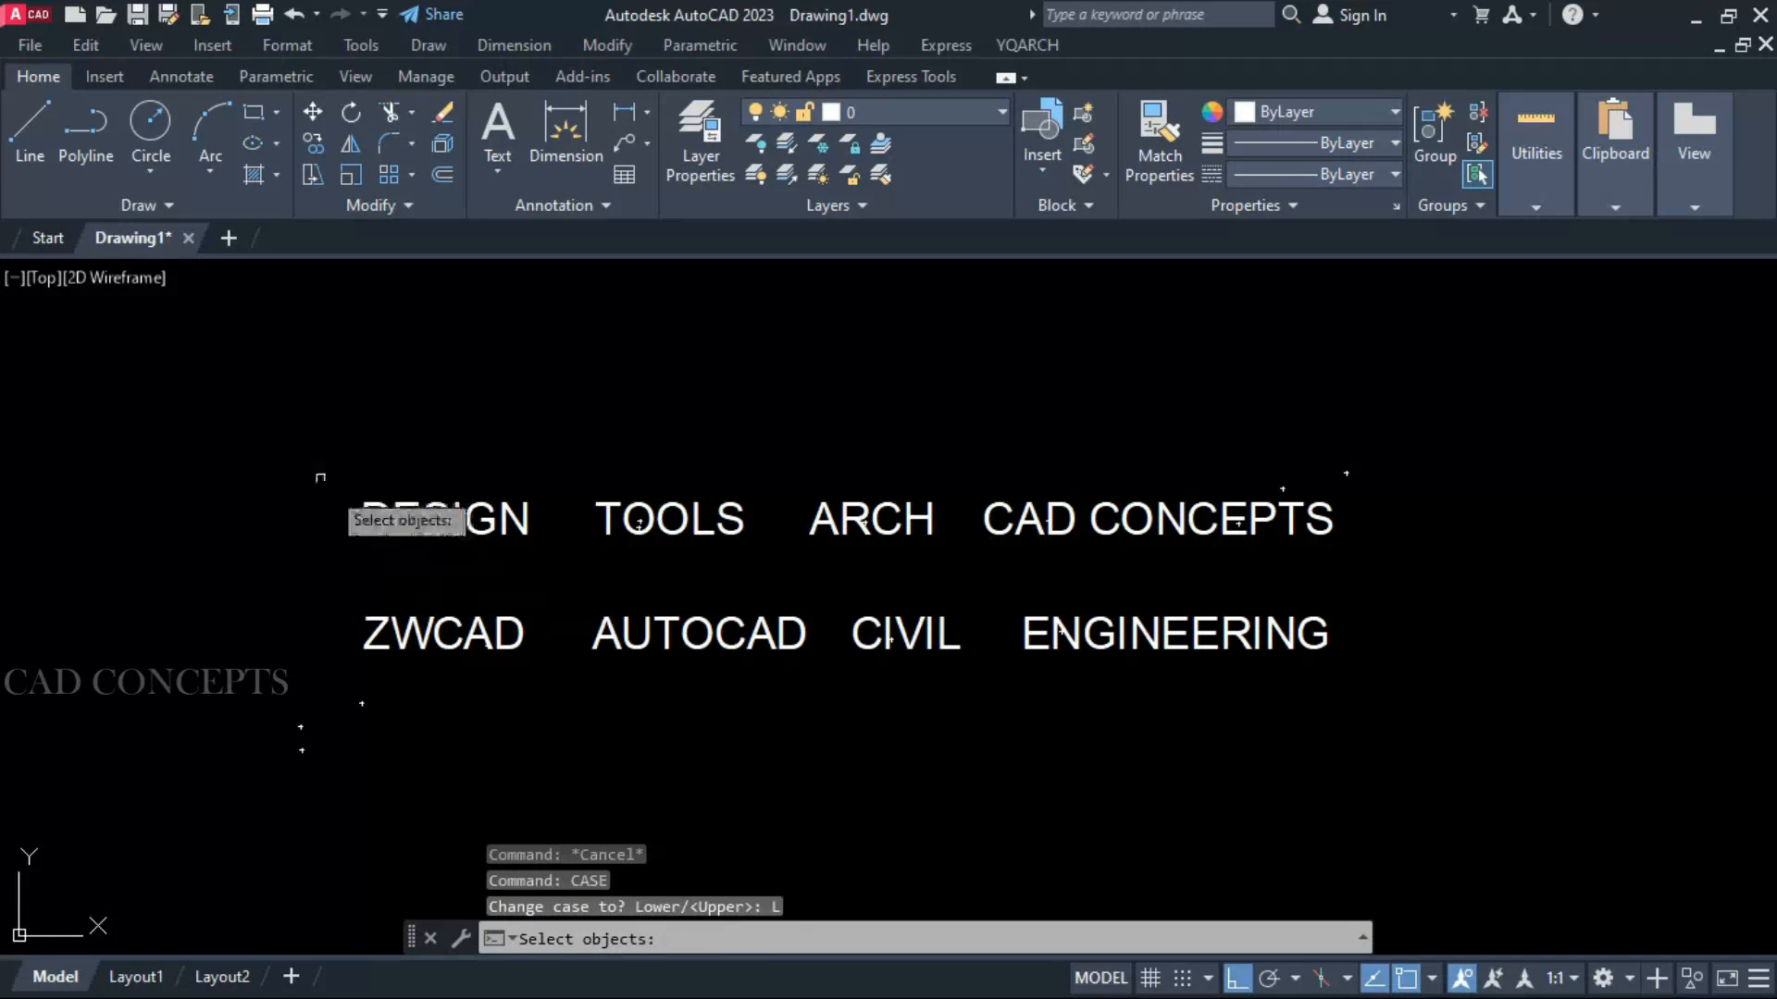
pyautogui.click(265, 423)
pyautogui.click(1408, 742)
pyautogui.press('Return')
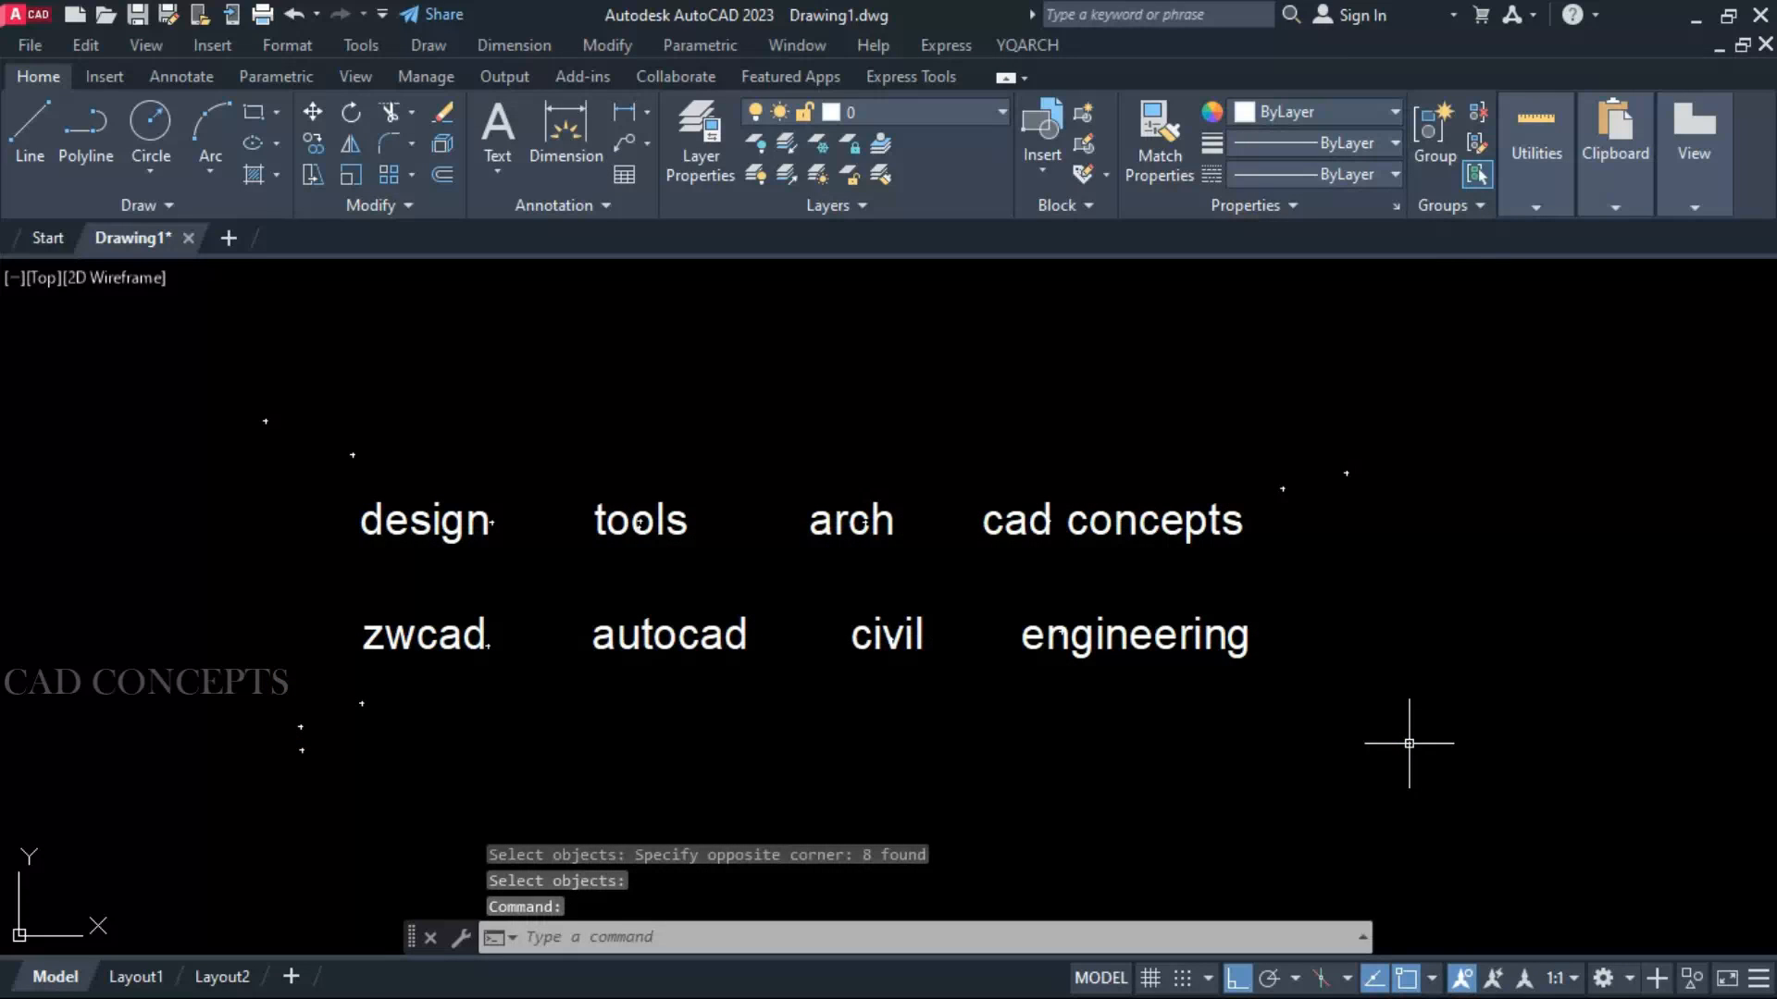
# Regenerate the model with RE to clear the leftover marker blips around the text
pyautogui.write('R')
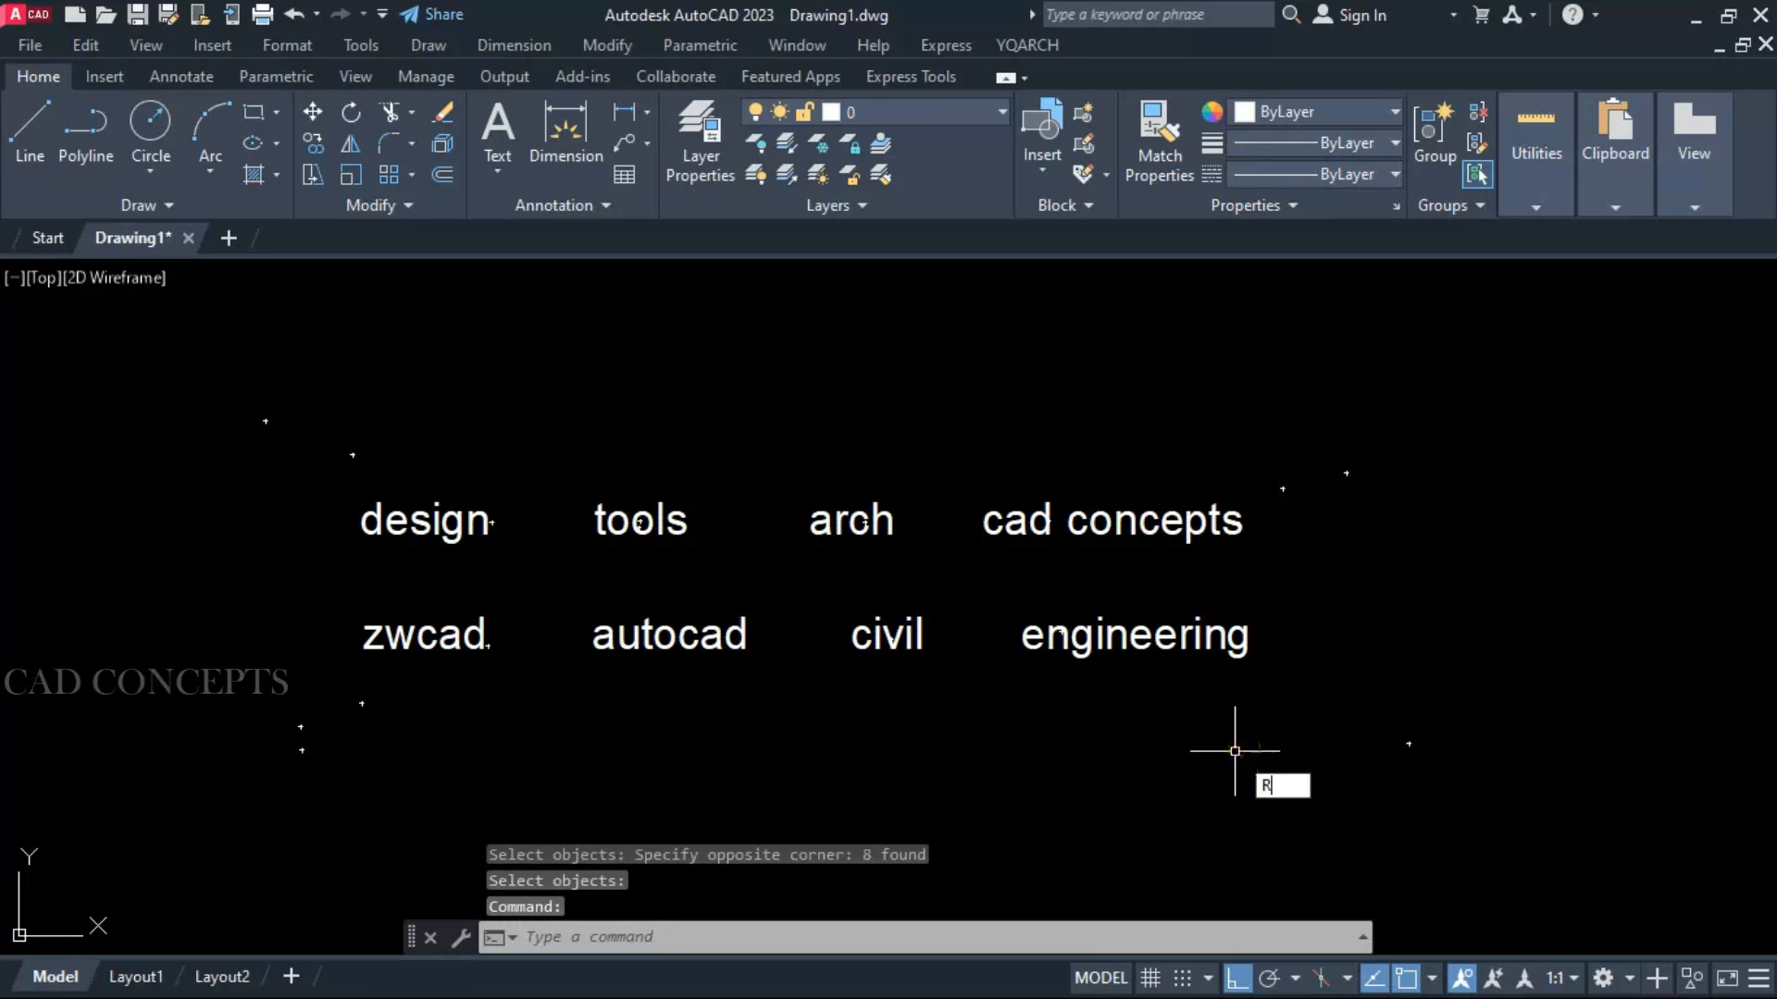
pyautogui.write('E')
pyautogui.press('Return')
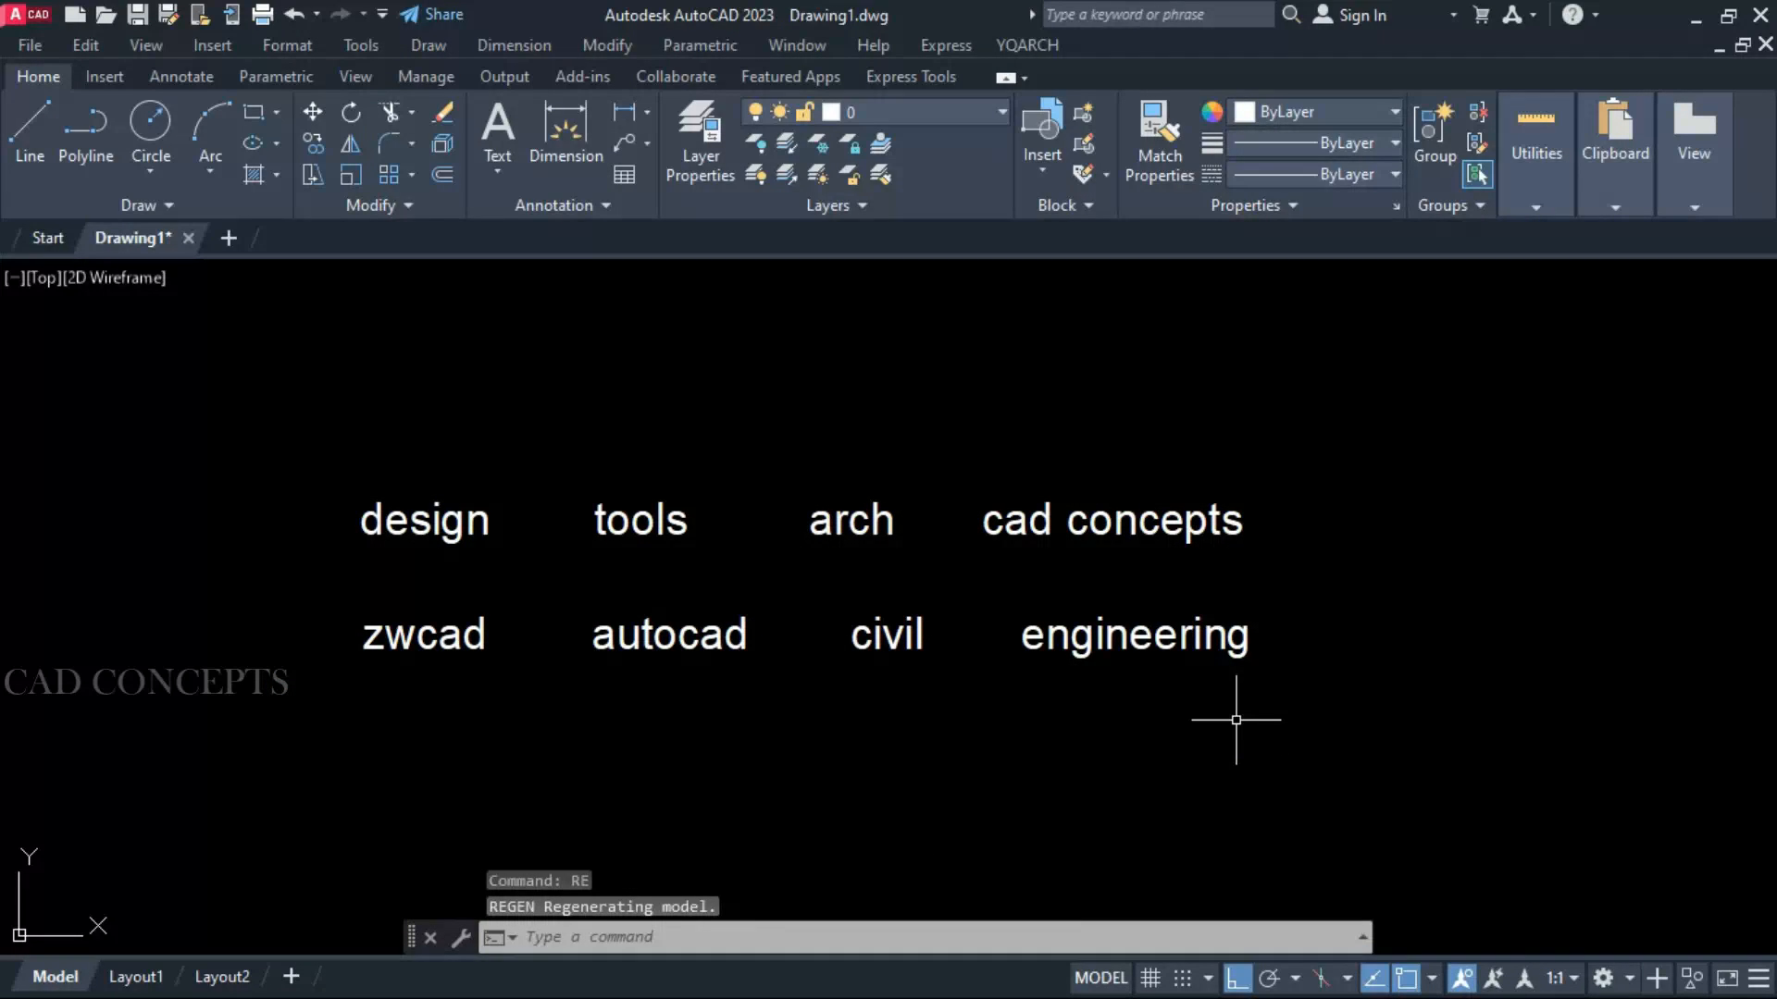
# Convert all eight words in the two text rows to capitals using CASE with the default Upper option
pyautogui.write('c')
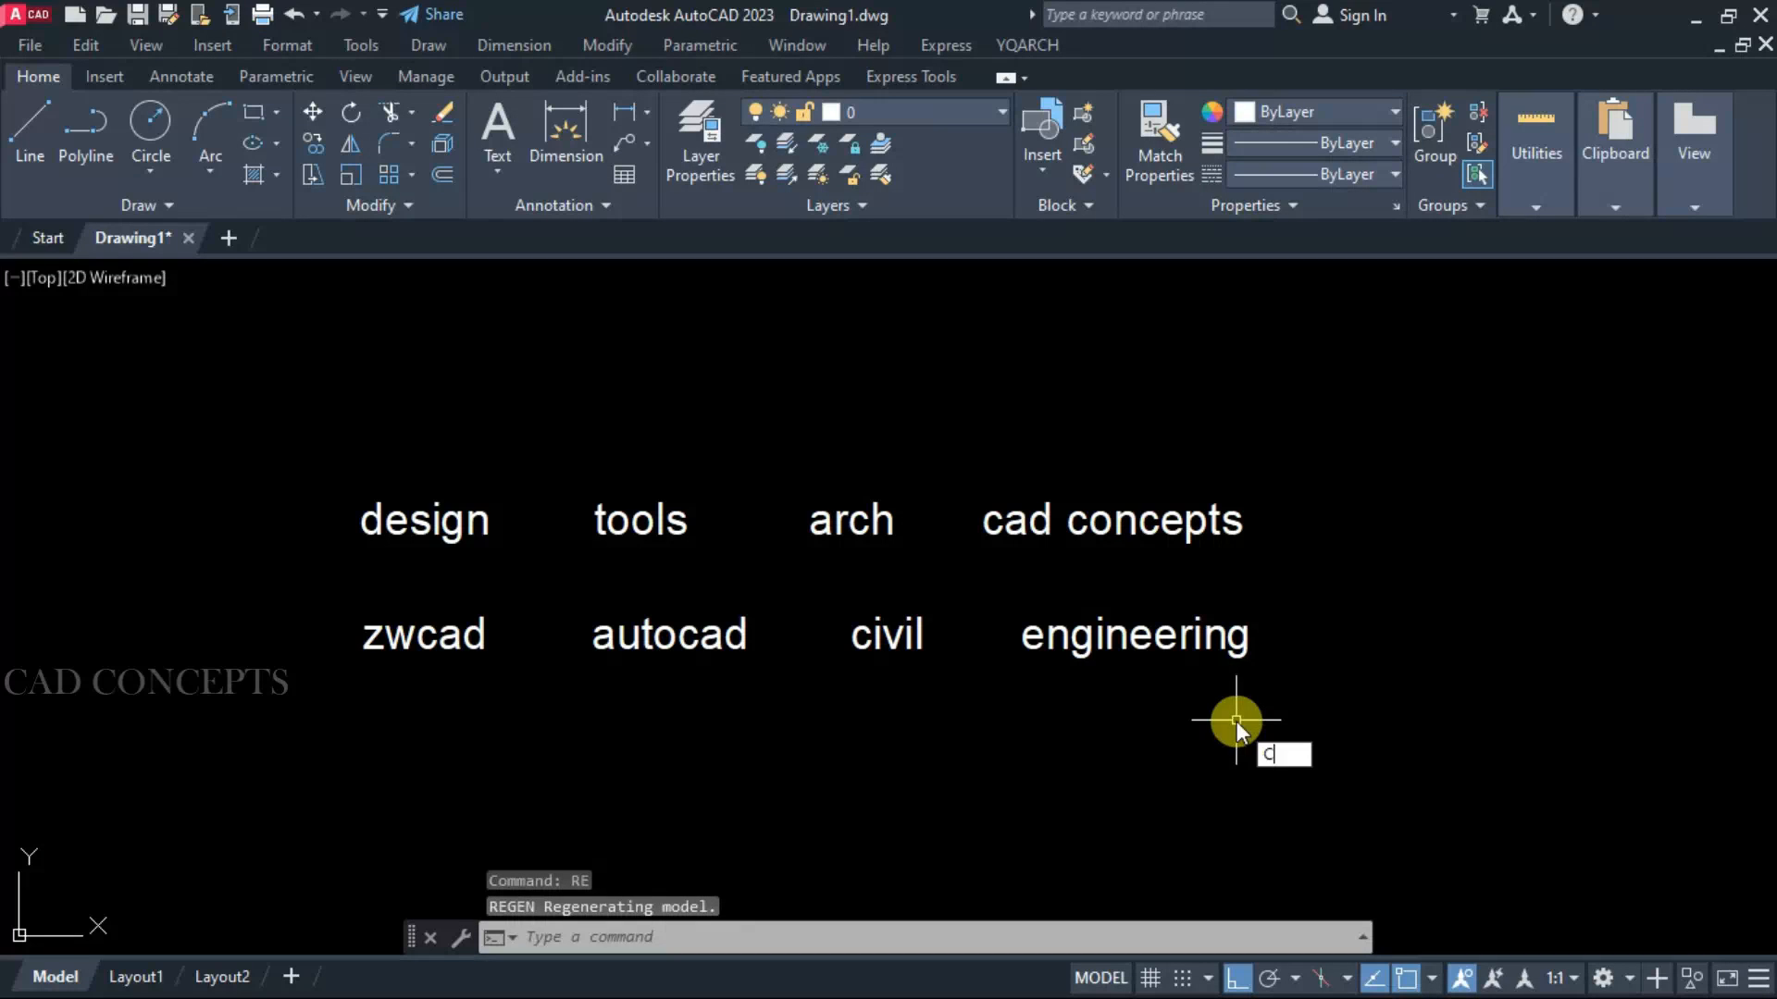
pyautogui.write('ASE')
pyautogui.press('Return')
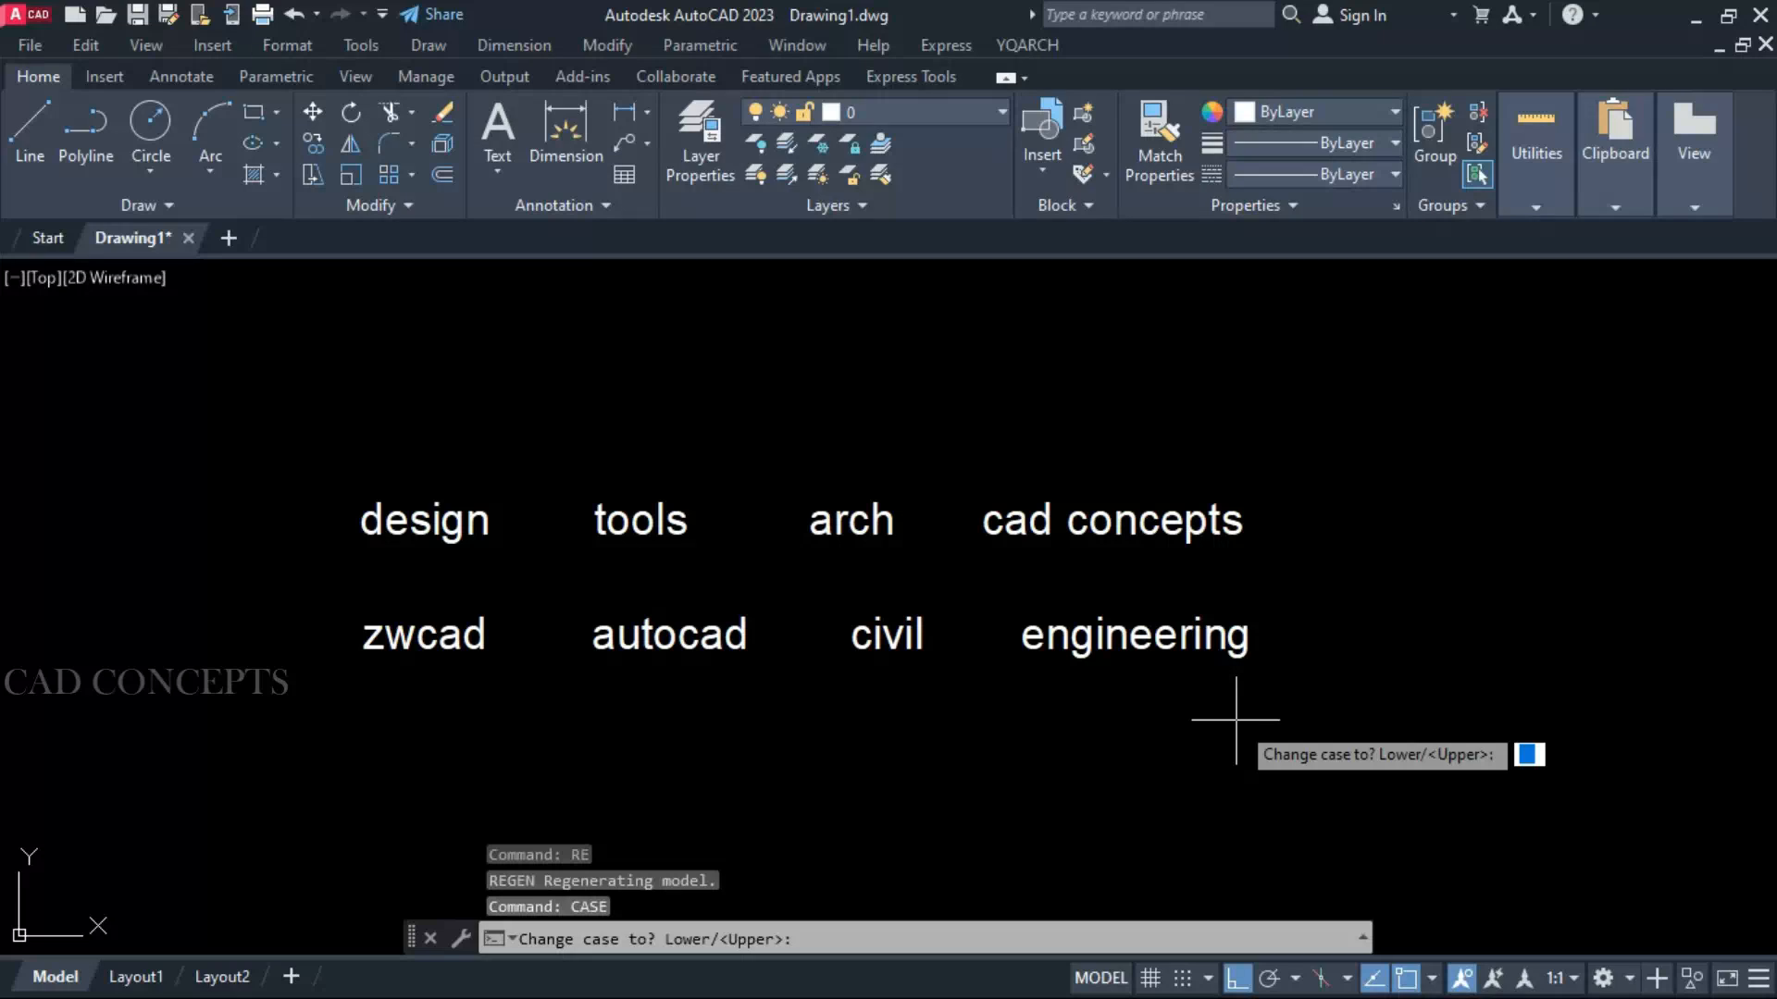
pyautogui.press('Return')
pyautogui.click(1310, 729)
pyautogui.click(206, 416)
pyautogui.press('Return')
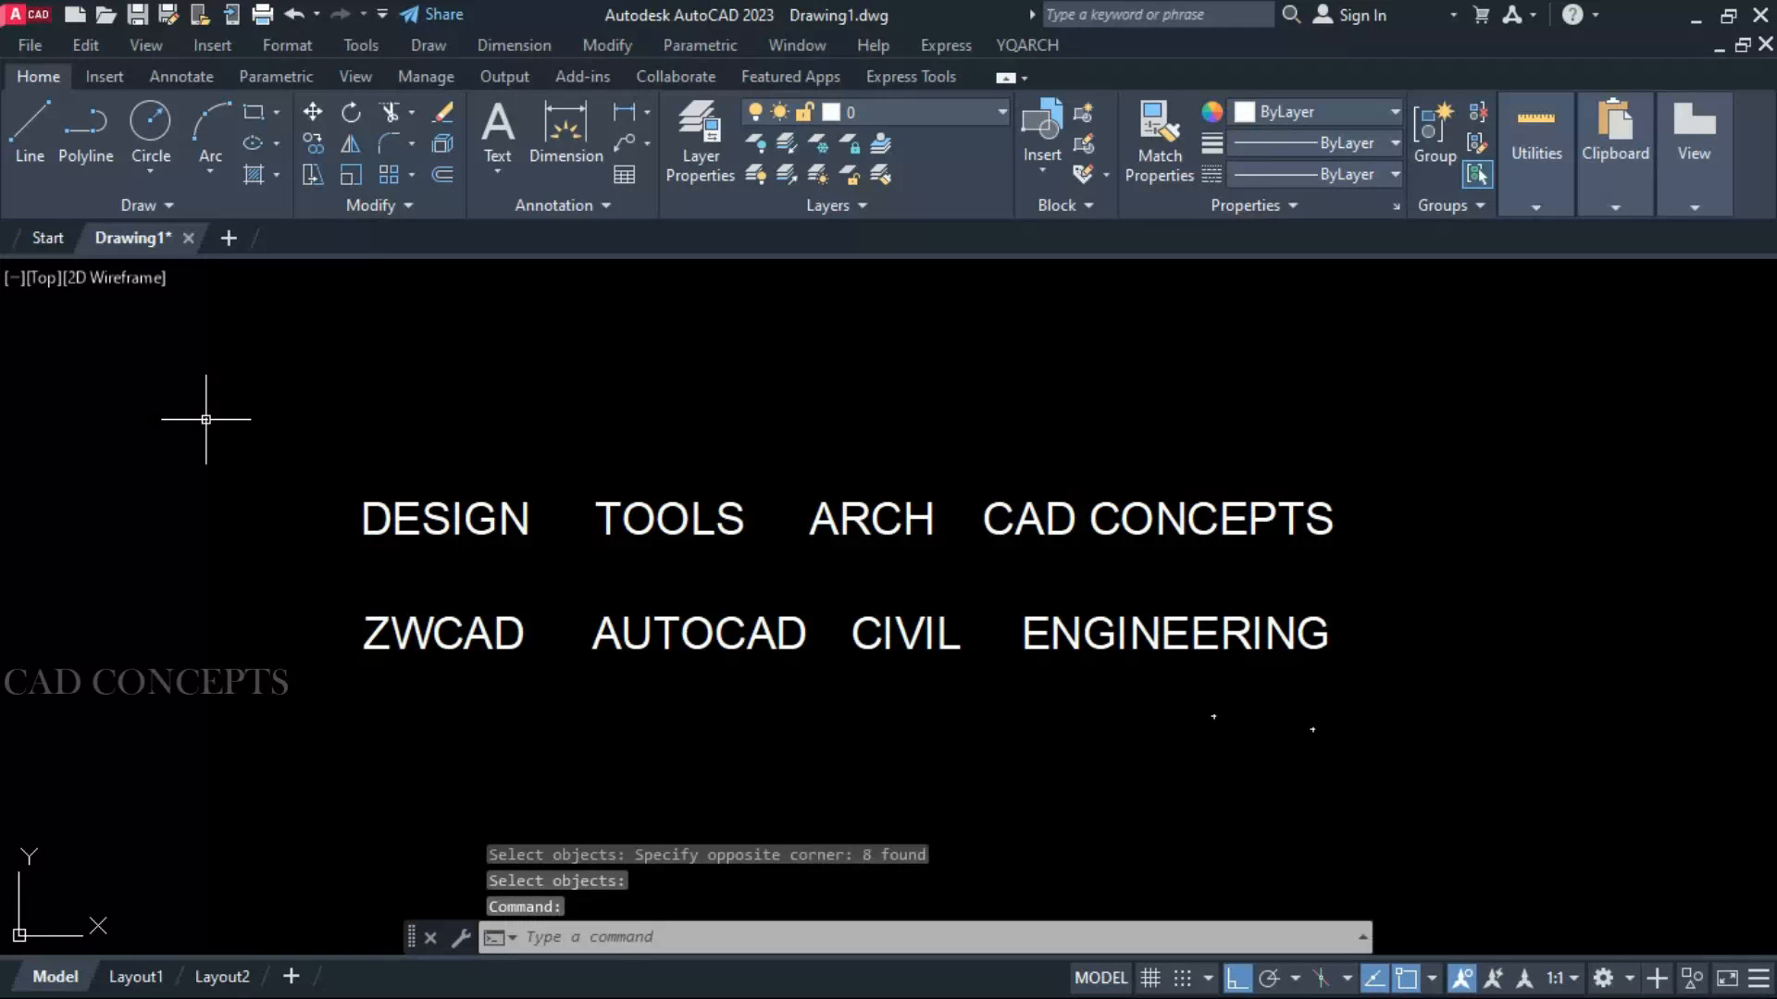
# Repeat CASE with the L (Lower) option on all eight words to make both text rows lowercase
pyautogui.press('Return')
pyautogui.write('L')
pyautogui.press('Return')
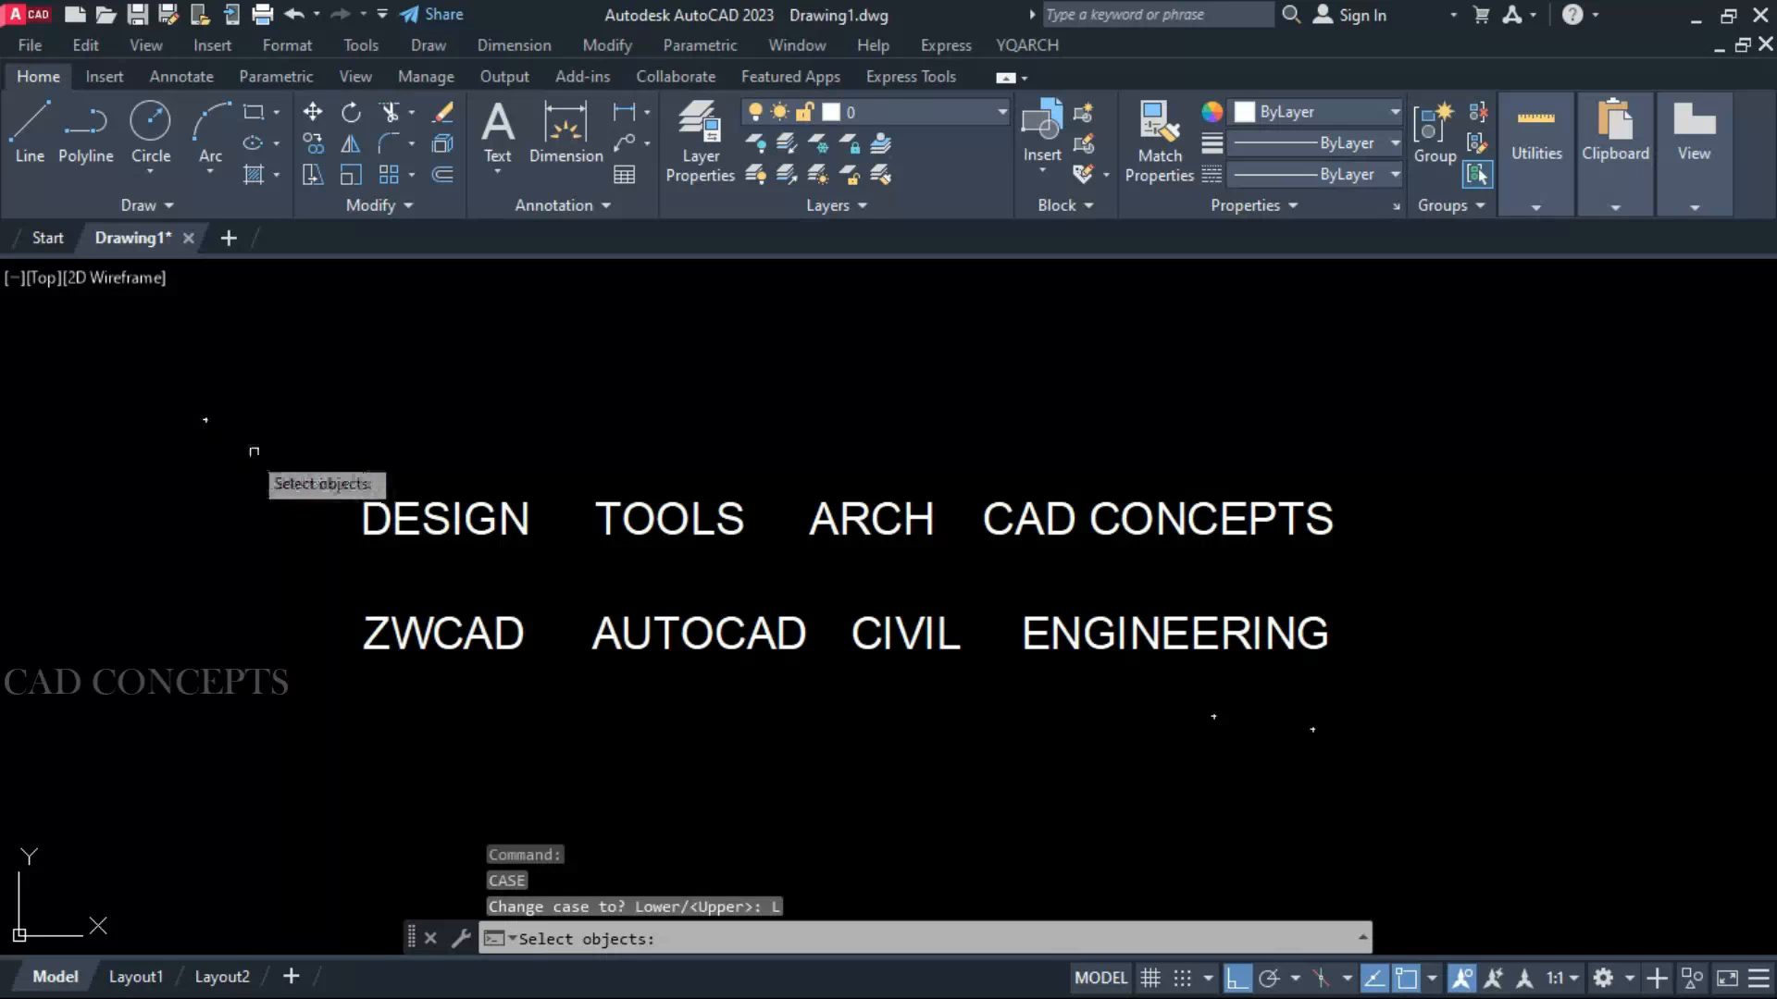
pyautogui.click(273, 455)
pyautogui.click(1364, 728)
pyautogui.press('Return')
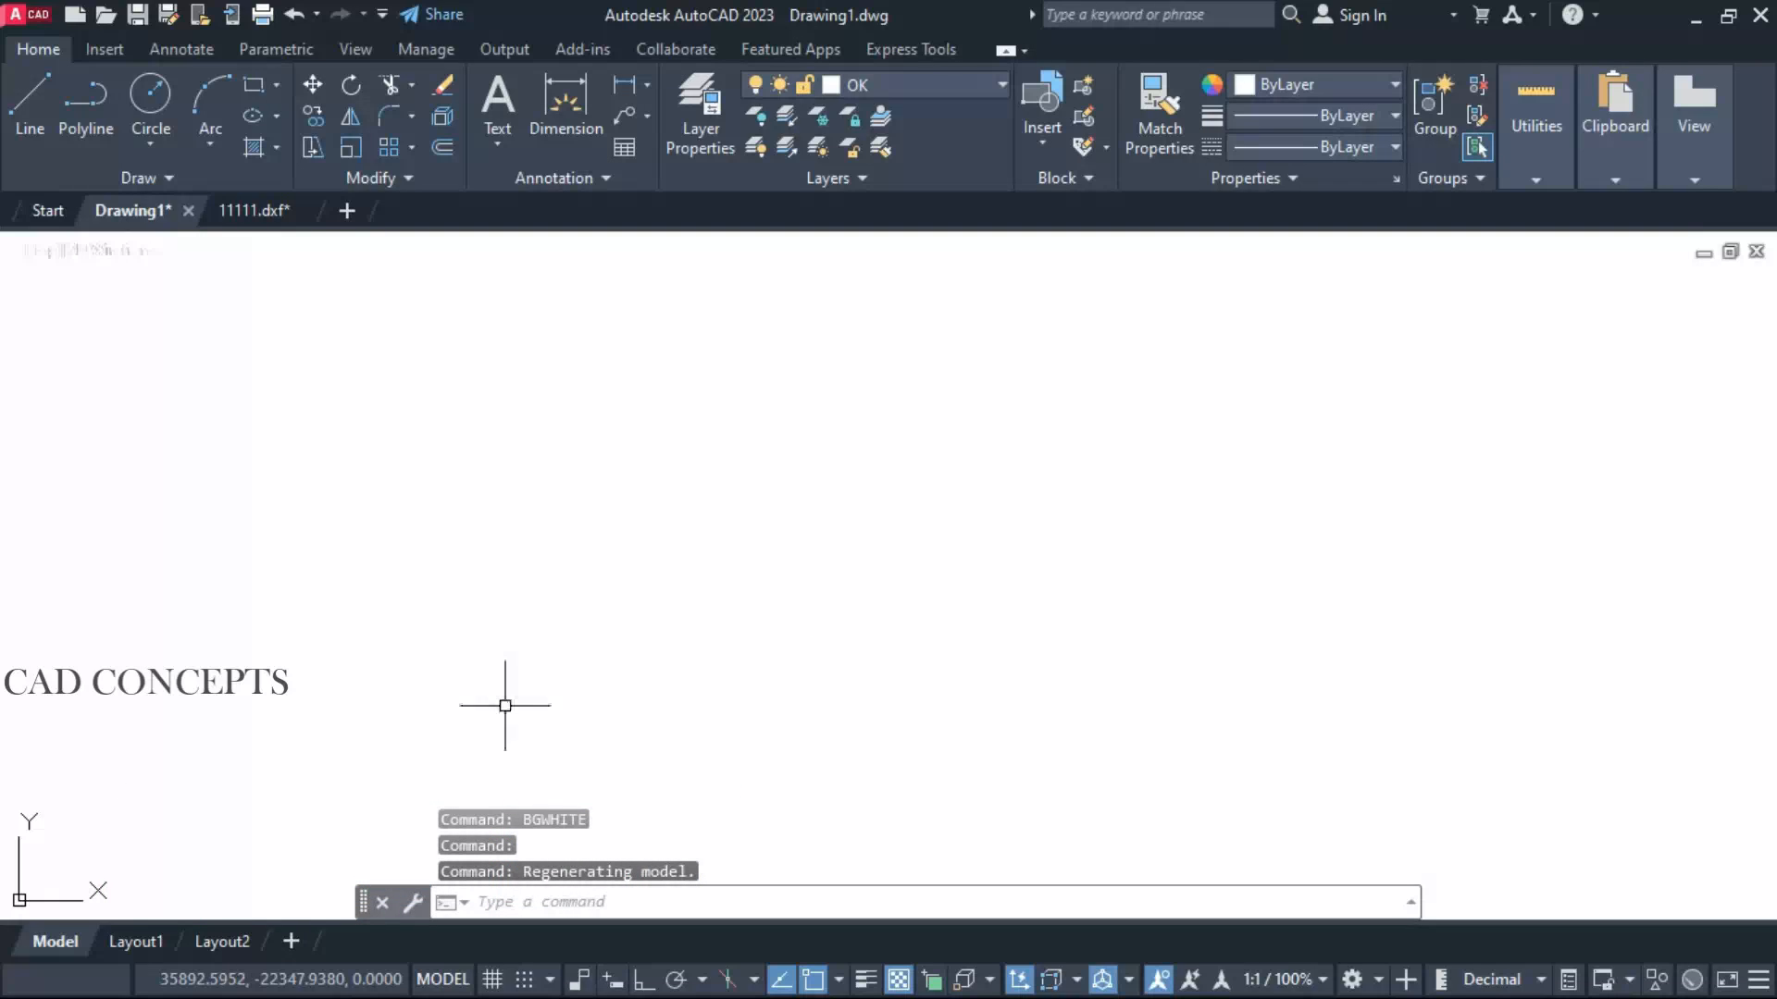
# Draw two crossing lines in the empty drawing, one sloping down to the right and one longer one rising to the right
pyautogui.write('l')
pyautogui.press('Return')
pyautogui.click(472, 458)
pyautogui.click(958, 680)
pyautogui.press('Return')
pyautogui.press('Return')
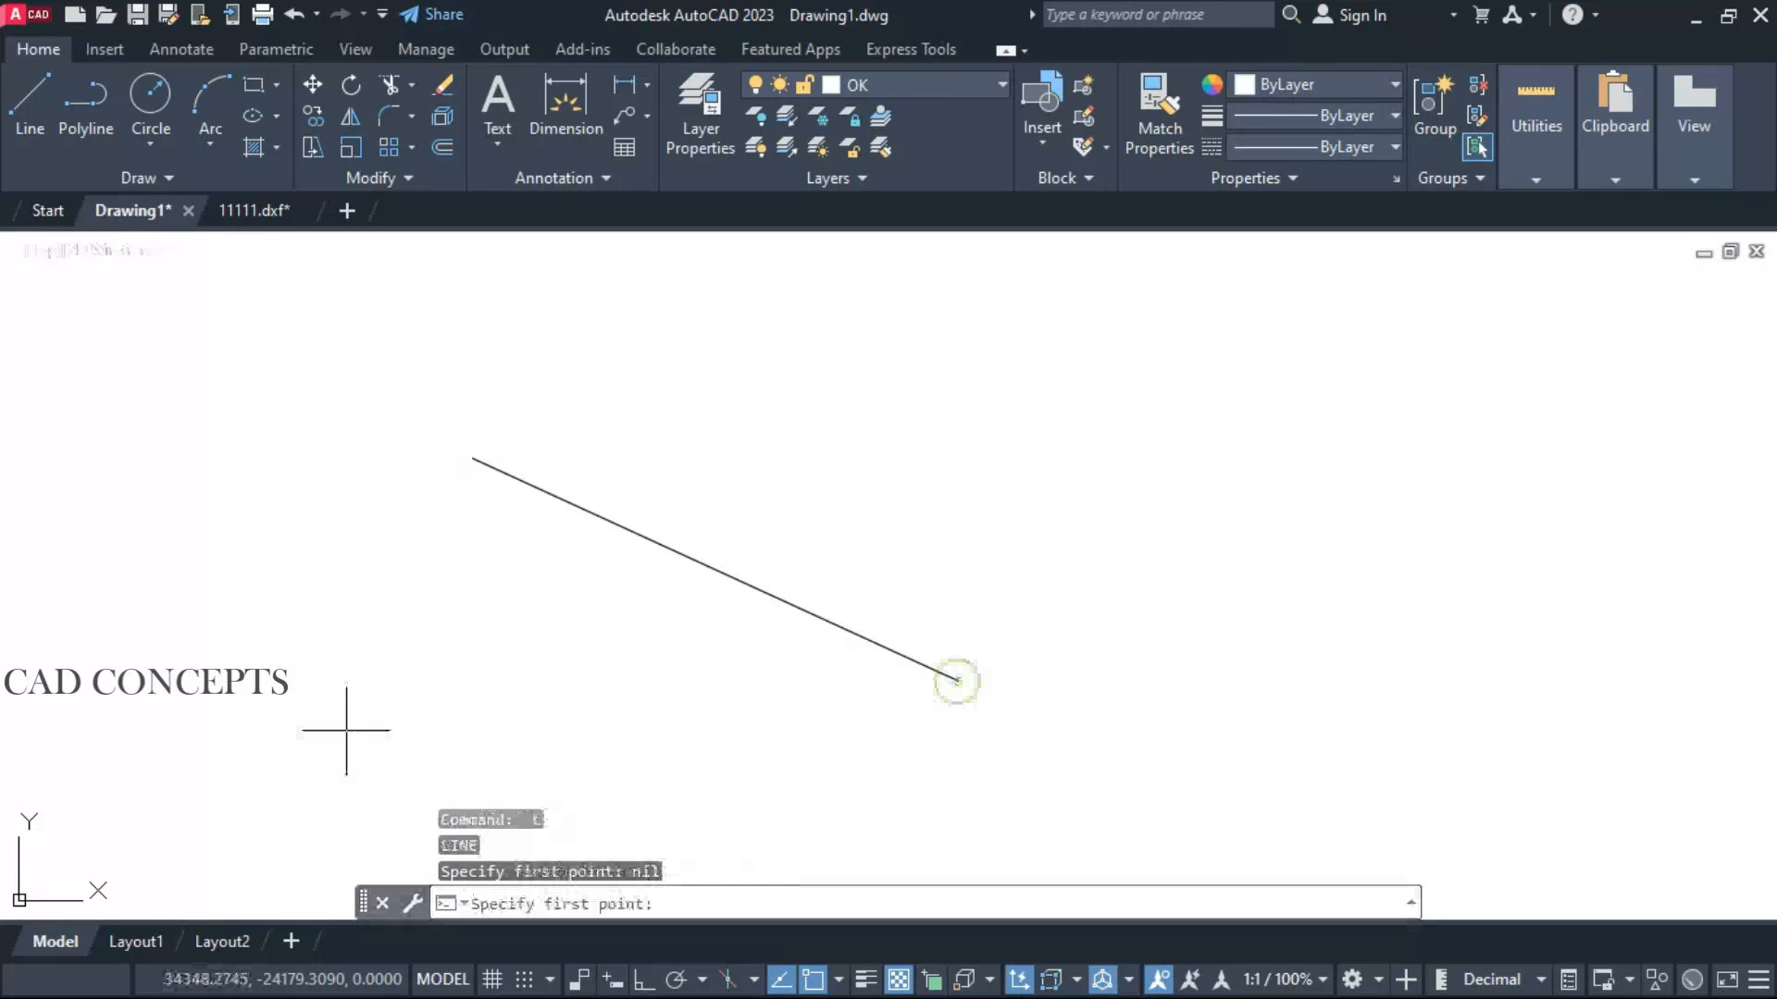
pyautogui.click(348, 730)
pyautogui.click(1122, 403)
pyautogui.press('Return')
# Draw a third line crossing the upper end of the rising line, and a steep fourth line crossing the third near its lower end
pyautogui.press('Return')
pyautogui.click(1369, 622)
pyautogui.click(844, 310)
pyautogui.press('Return')
pyautogui.press('Return')
pyautogui.click(1480, 324)
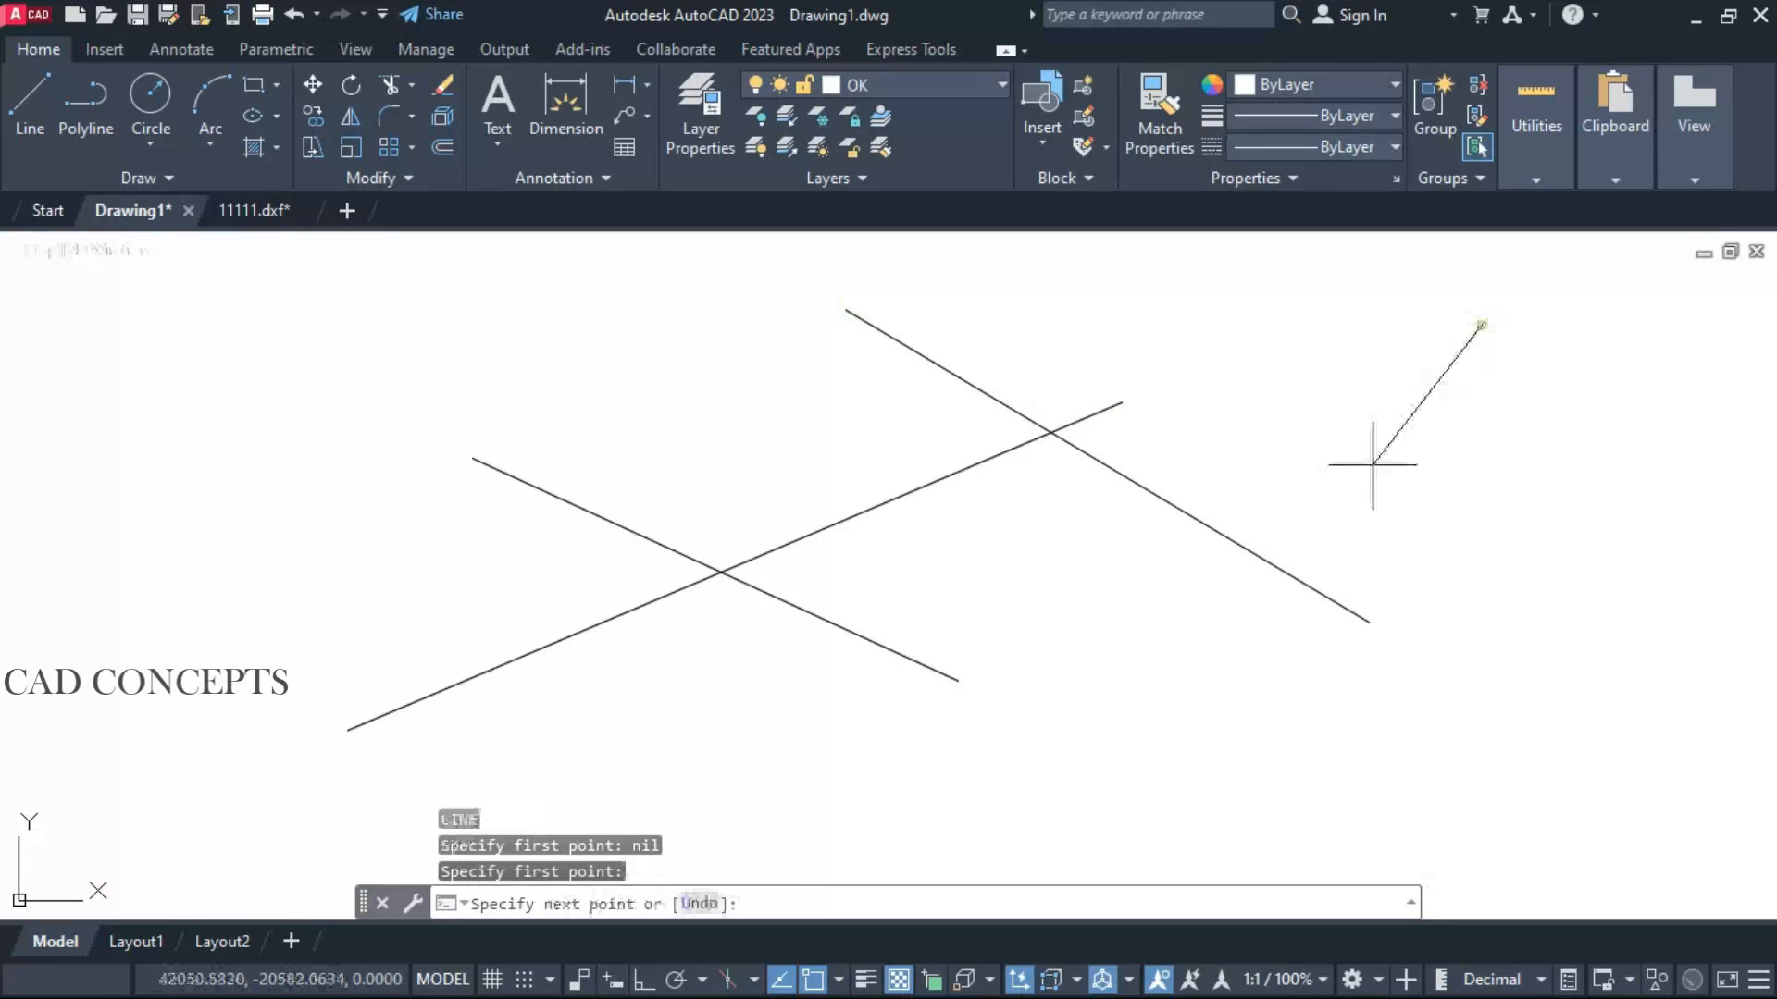
pyautogui.click(1195, 690)
pyautogui.press('Escape')
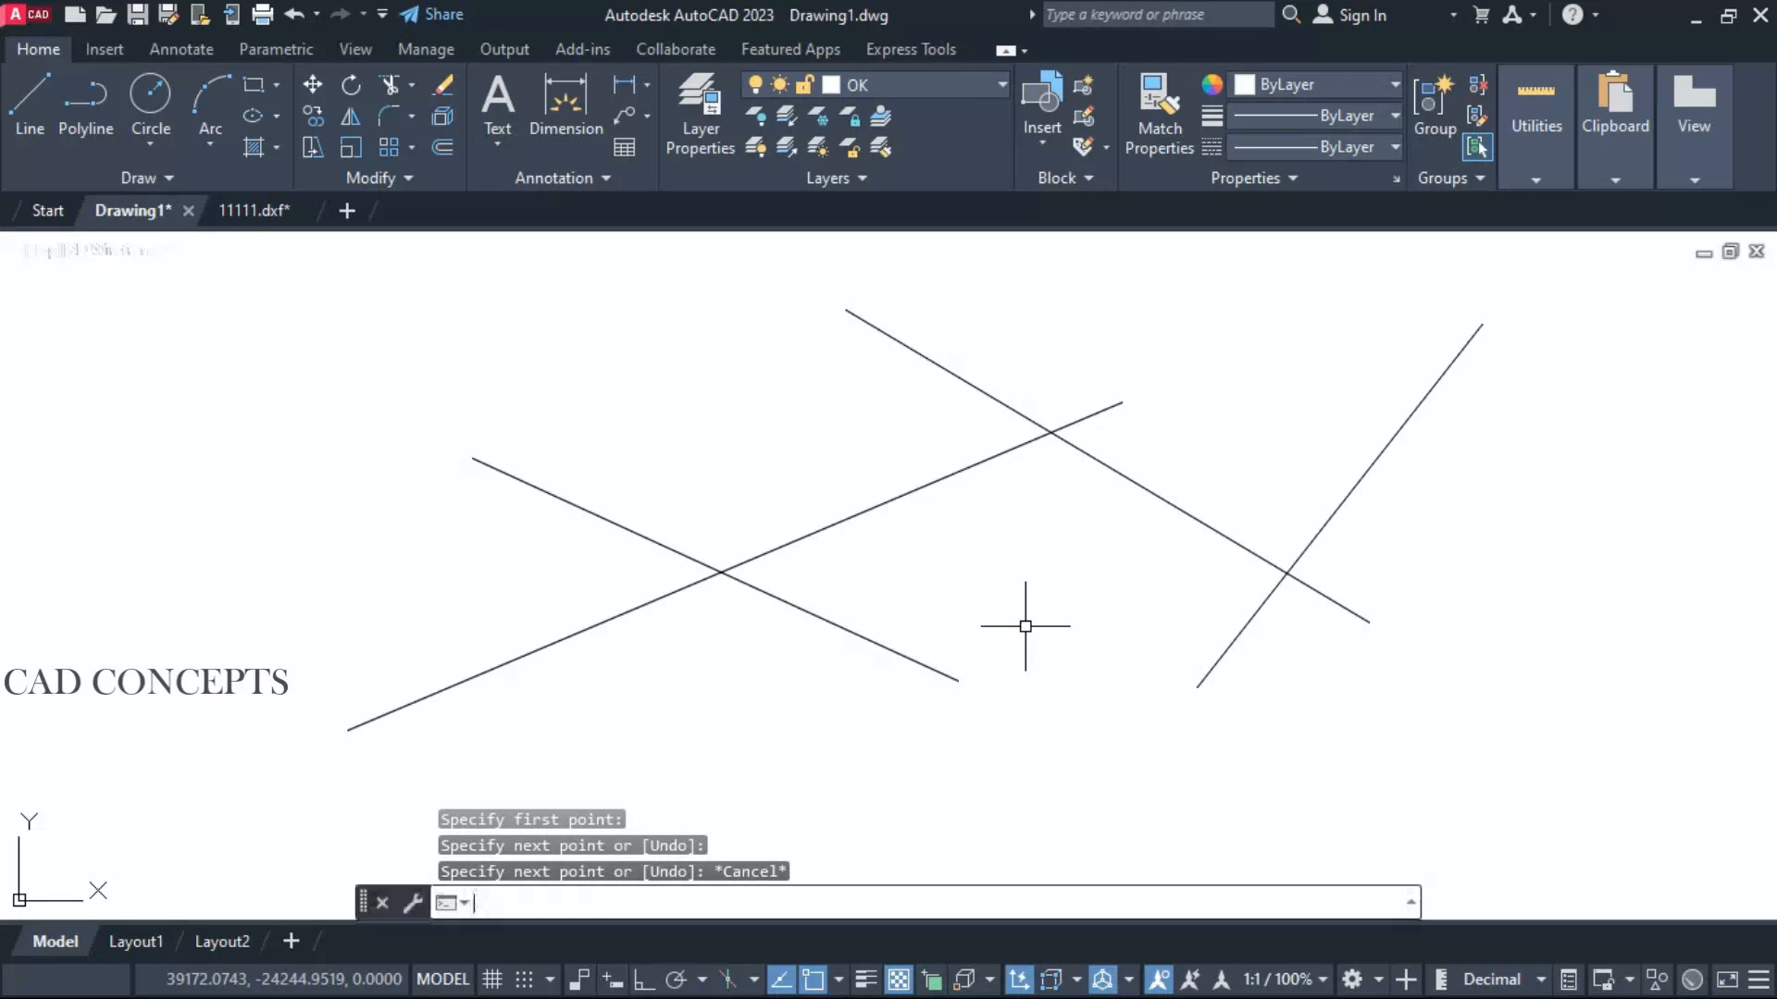
# Switch the drawing background to black with the BGBLACK command
pyautogui.write('BGB')
pyautogui.press('Return')
pyautogui.scroll(-4, 833, 551)
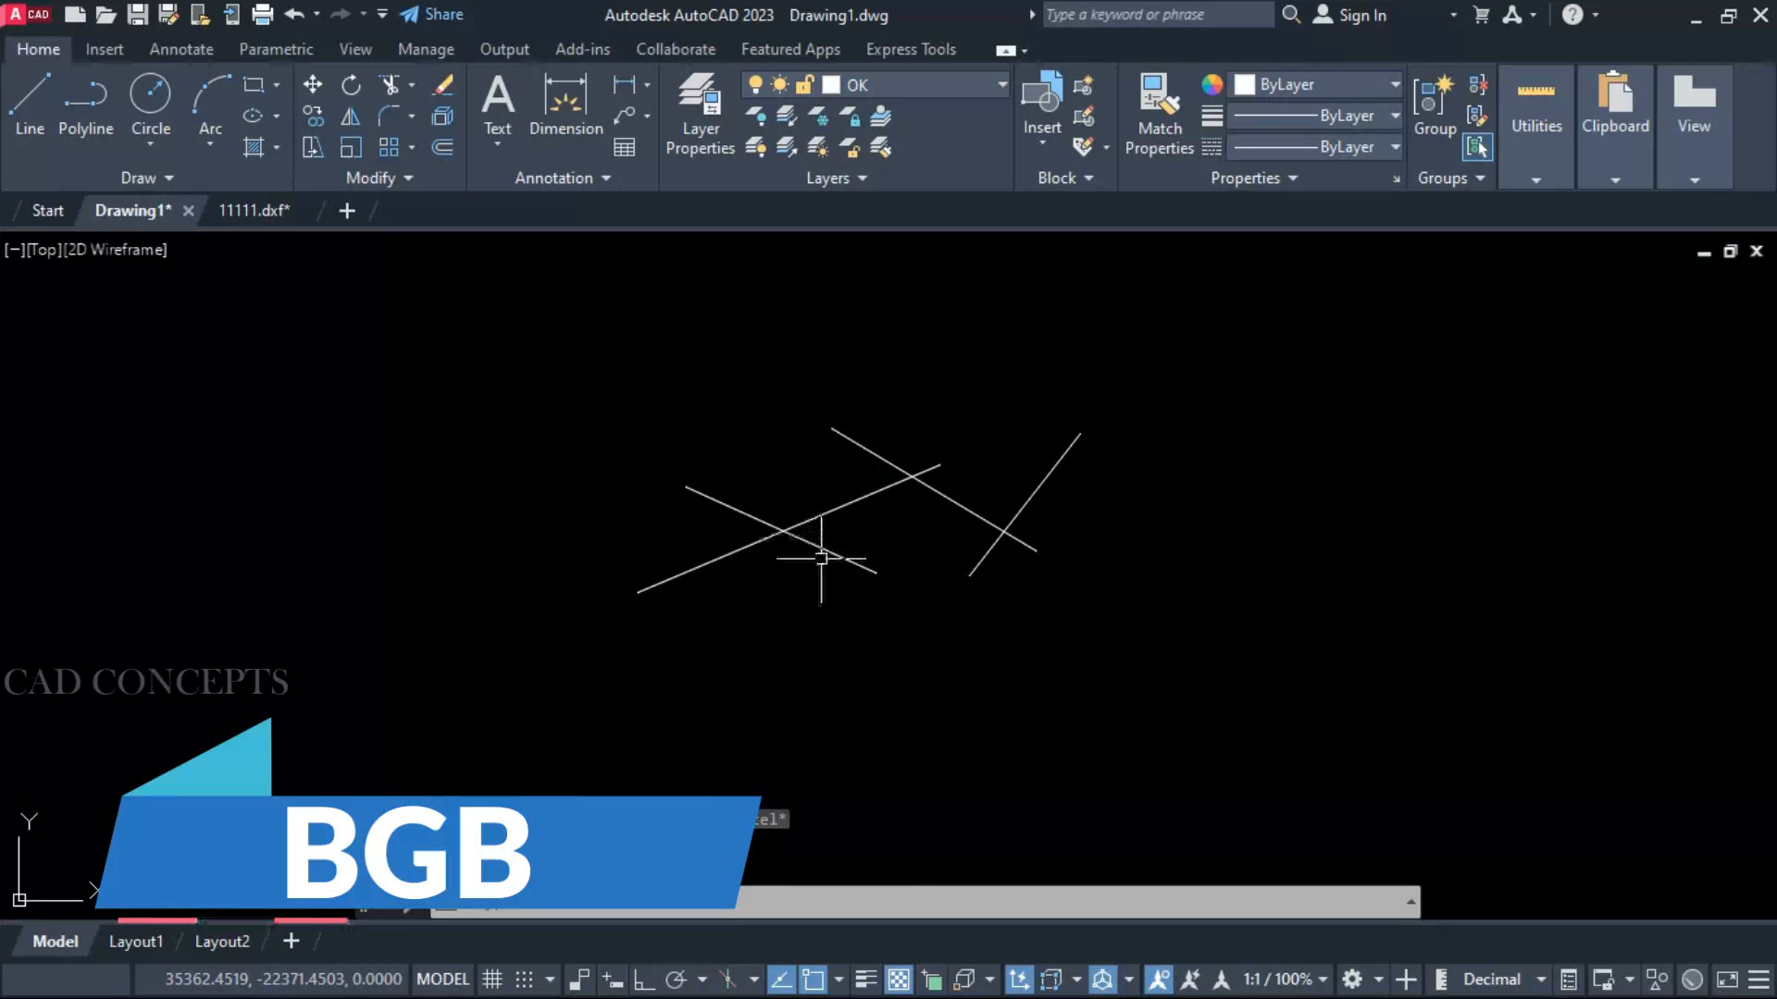
pyautogui.scroll(-3, 797, 537)
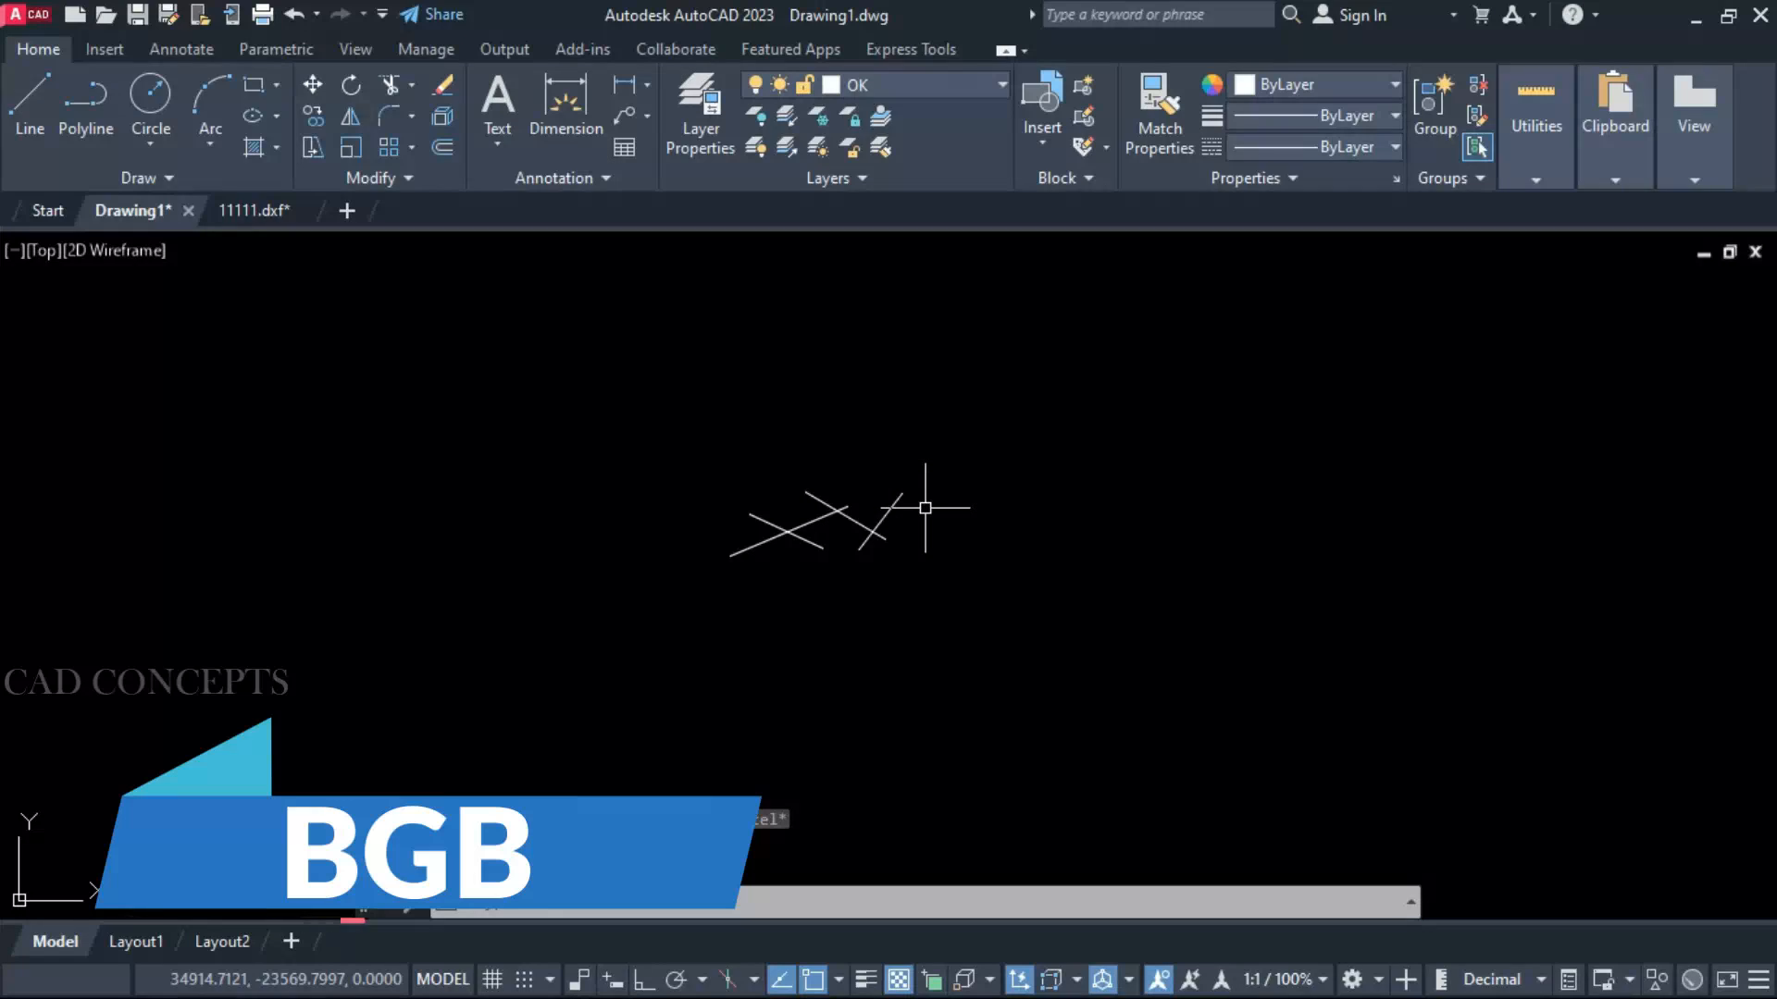
# Switch the drawing background to white with the BGWHITE command
pyautogui.write('BGWHITE')
pyautogui.press('Return')
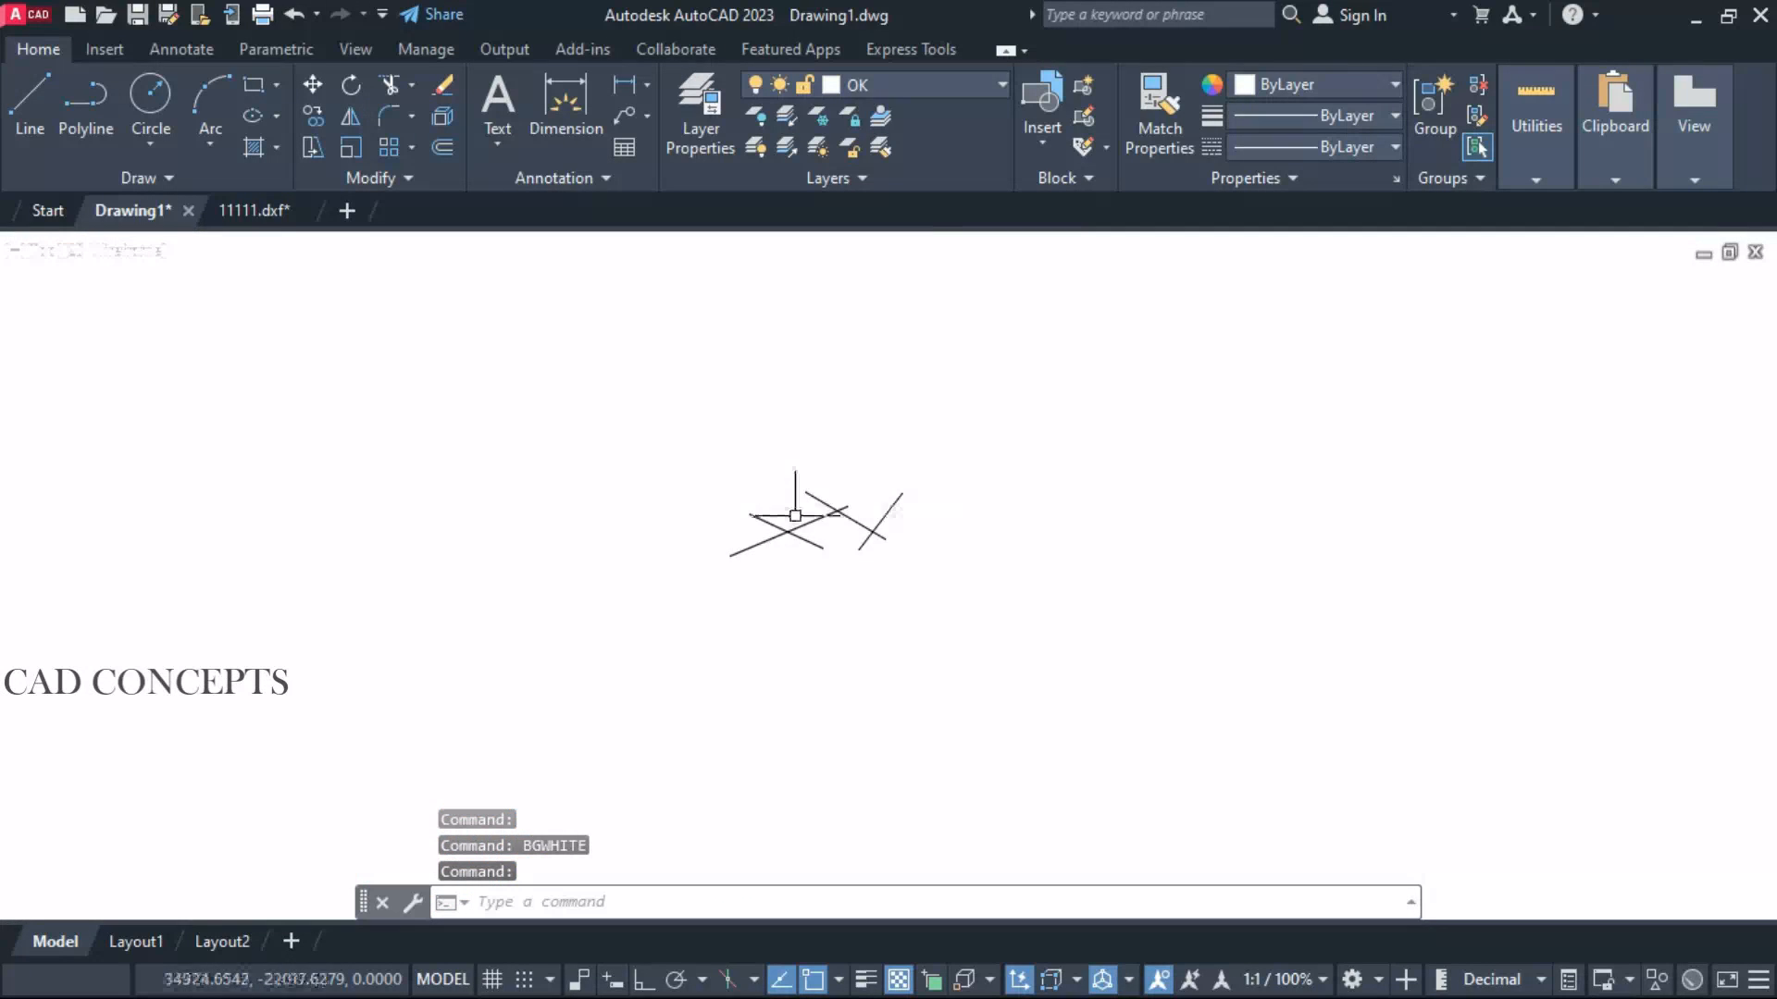
pyautogui.scroll(5, 805, 514)
# Return the drawing background to black using BGBLACK
pyautogui.write('B')
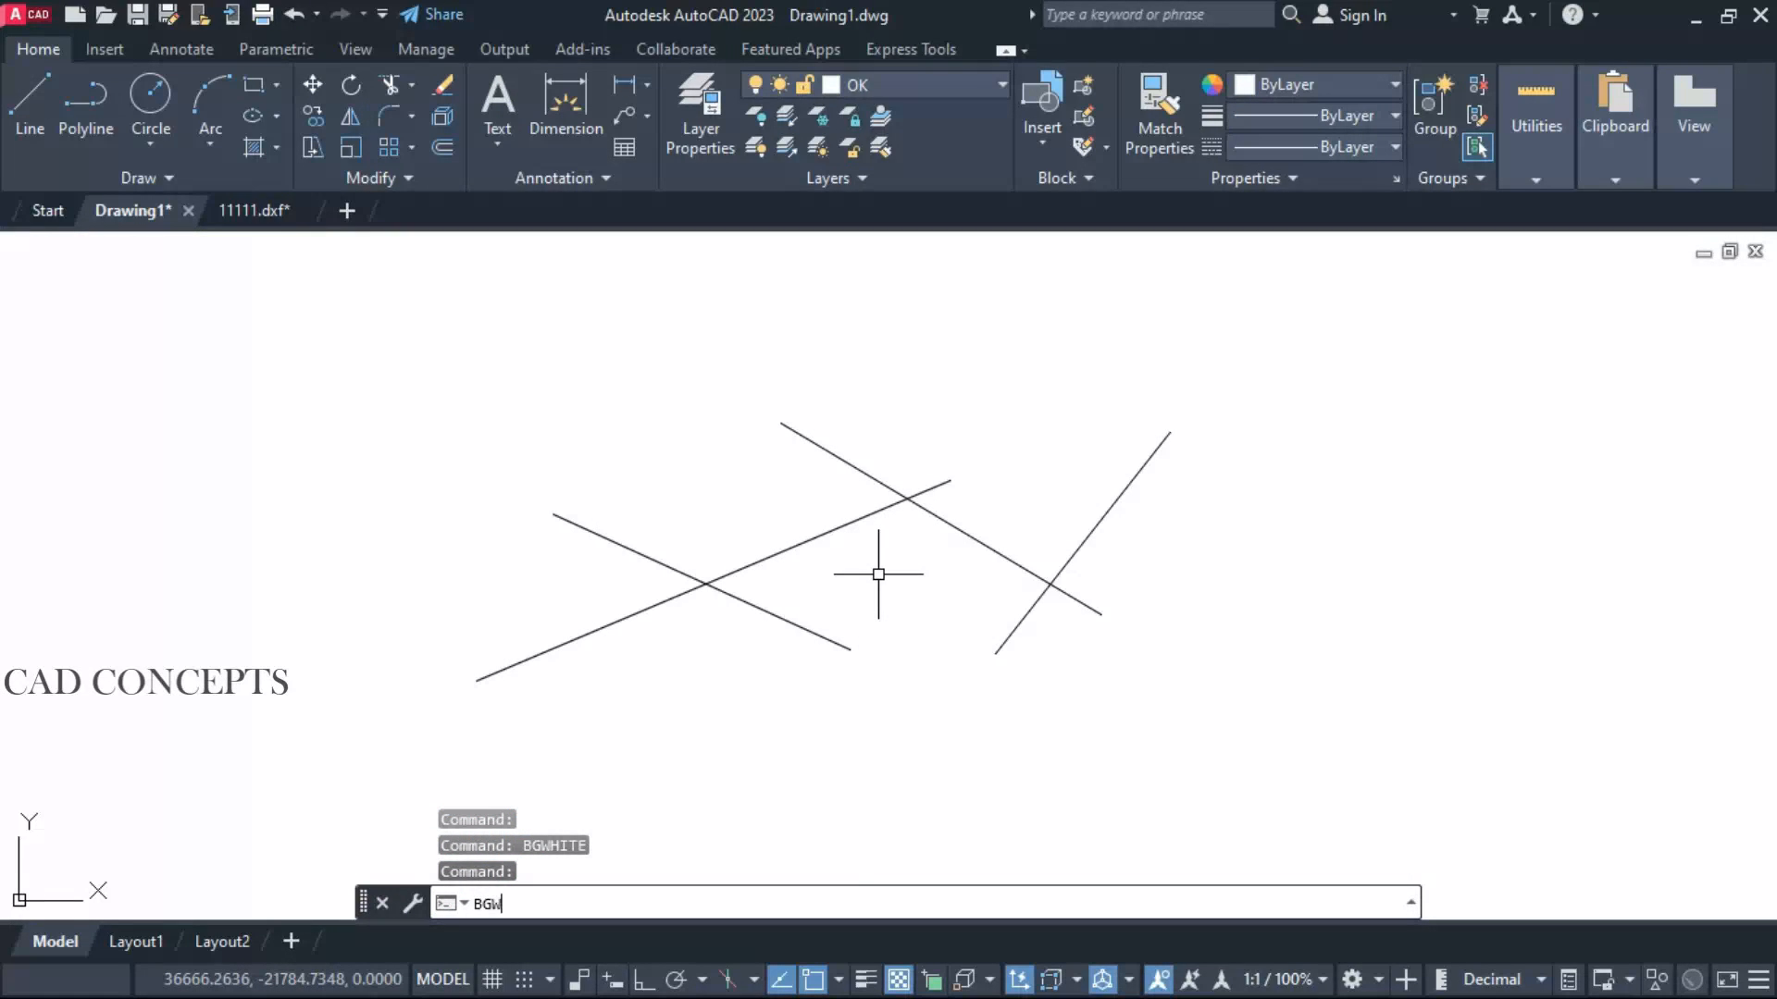
pyautogui.write('GW')
pyautogui.press('Escape')
pyautogui.write('BGBL')
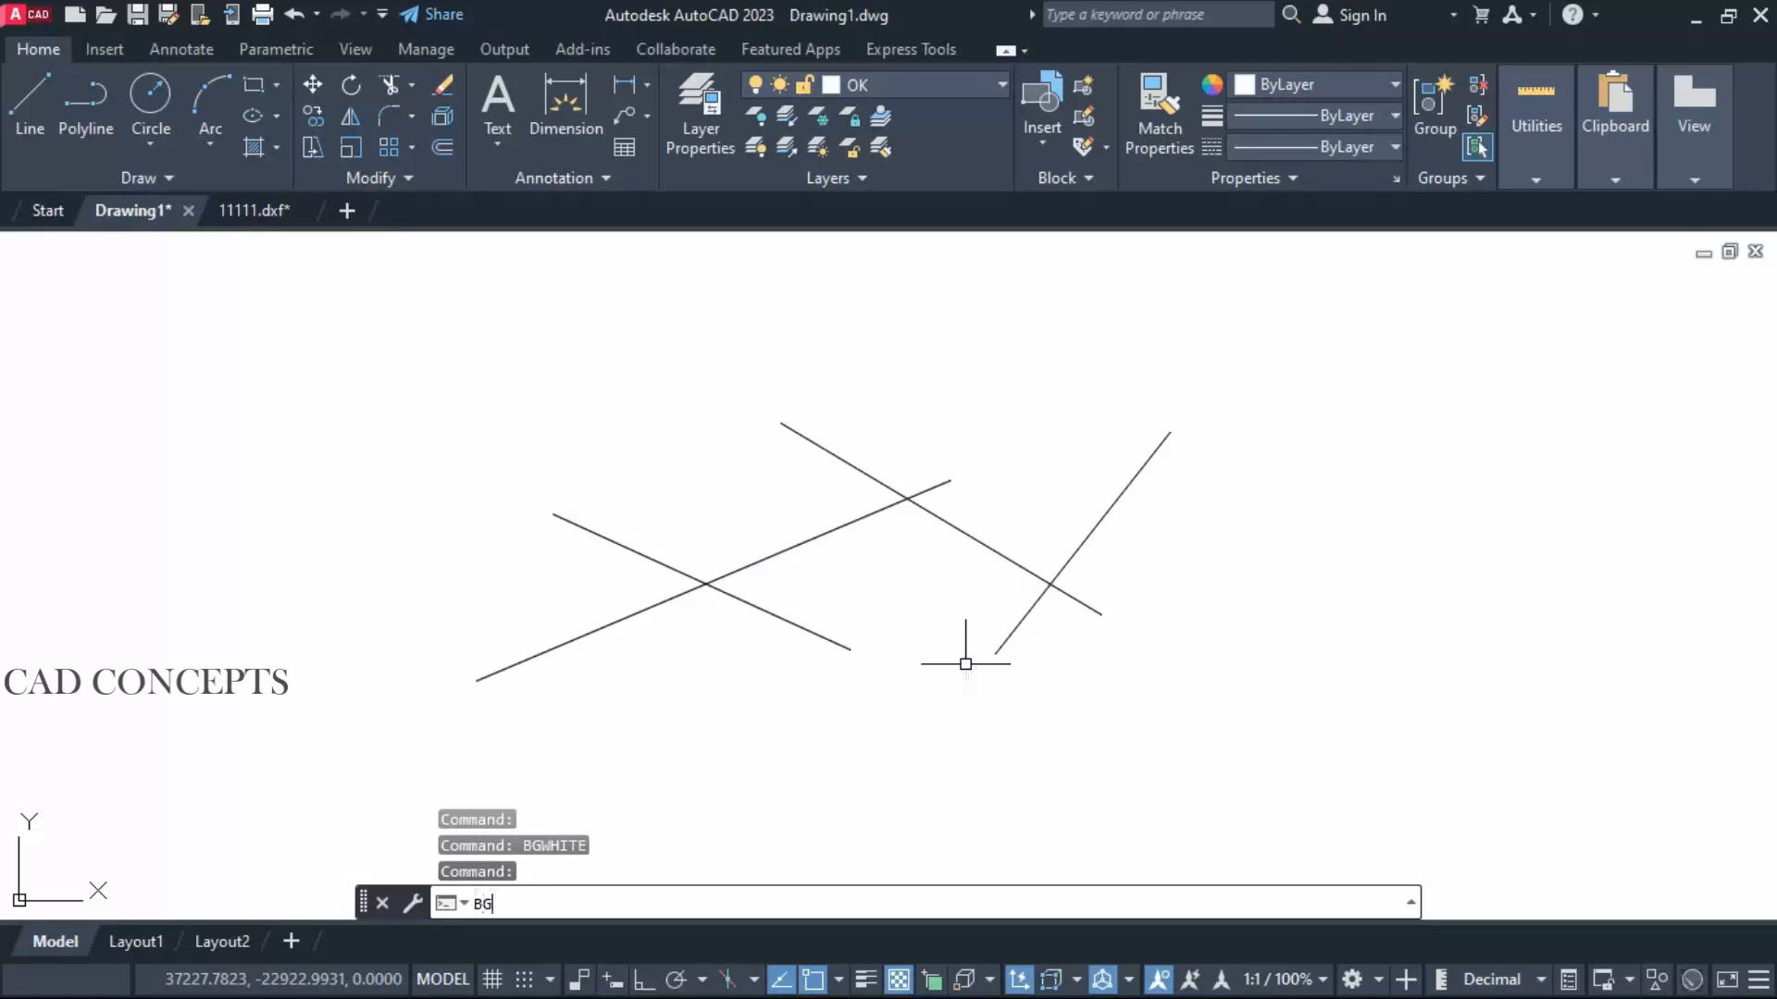
pyautogui.press('Return')
pyautogui.scroll(-2, 908, 634)
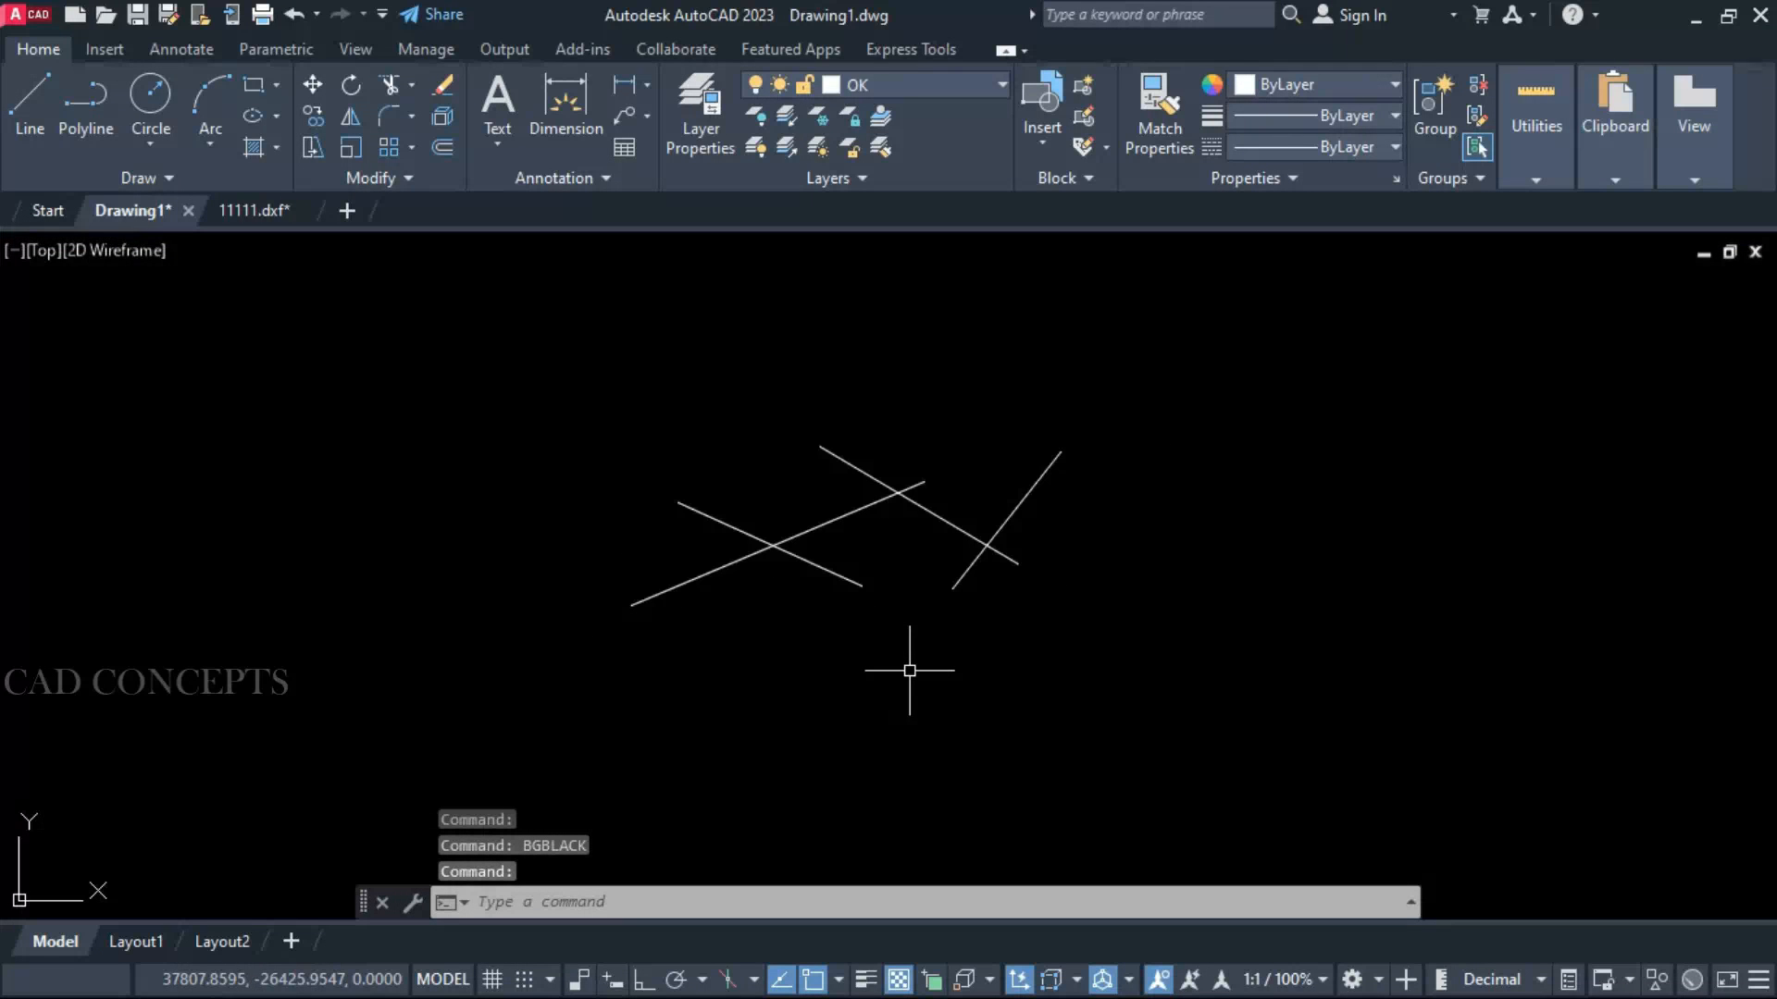
pyautogui.scroll(3, 912, 666)
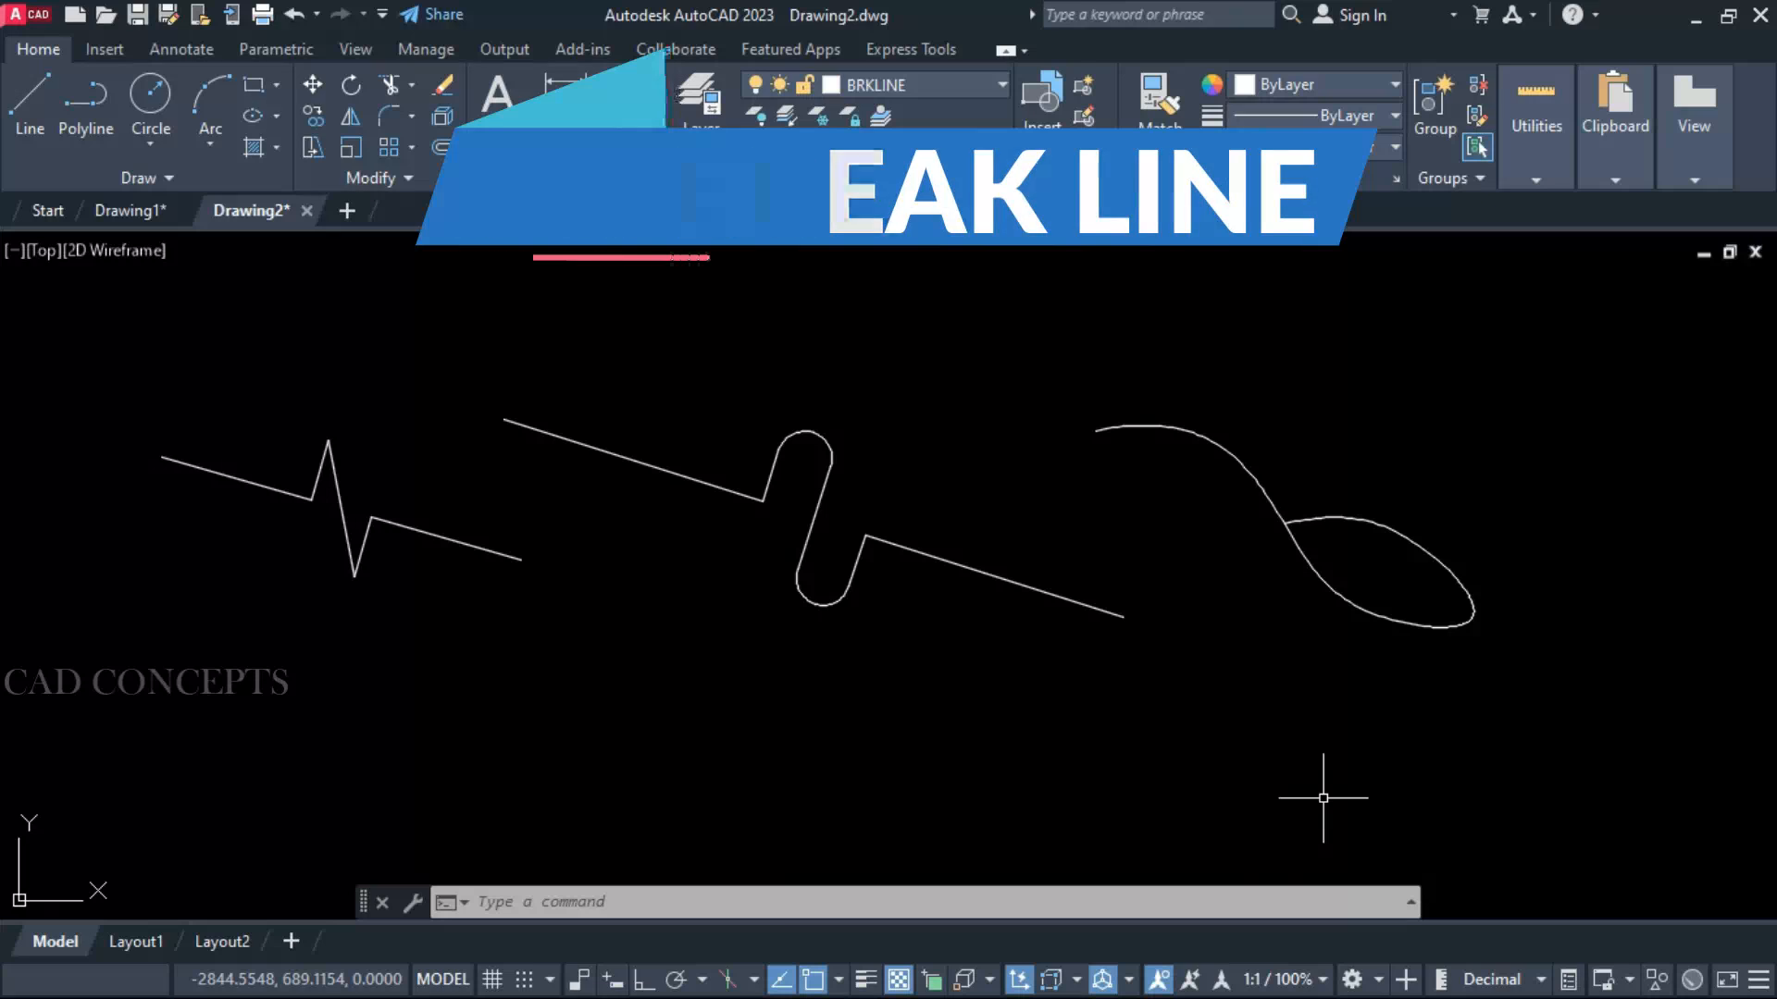
# Draw a zigzag break line with BL1 below the existing zigzag sample, sloping slightly down to the right
pyautogui.moveTo(1323, 798)
pyautogui.mouseDown(button='middle')
pyautogui.moveTo(1286, 782)
pyautogui.moveTo(1289, 693)
pyautogui.mouseUp(button='middle')
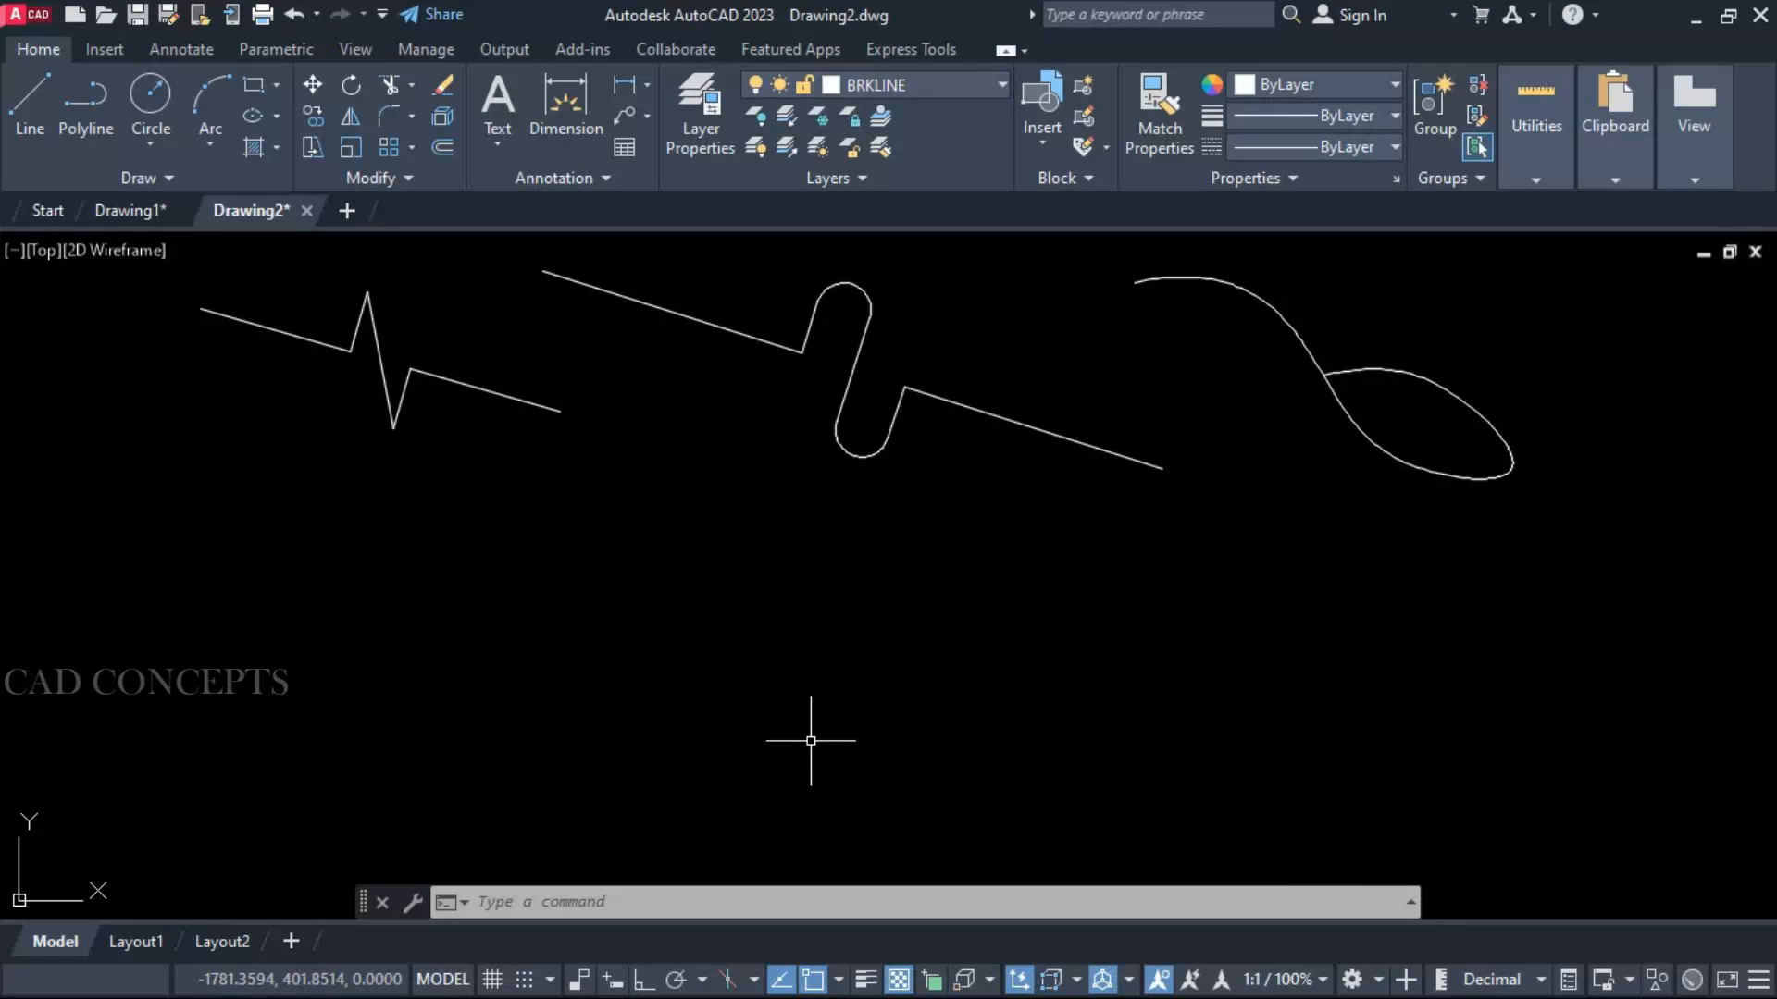
pyautogui.write('bl')
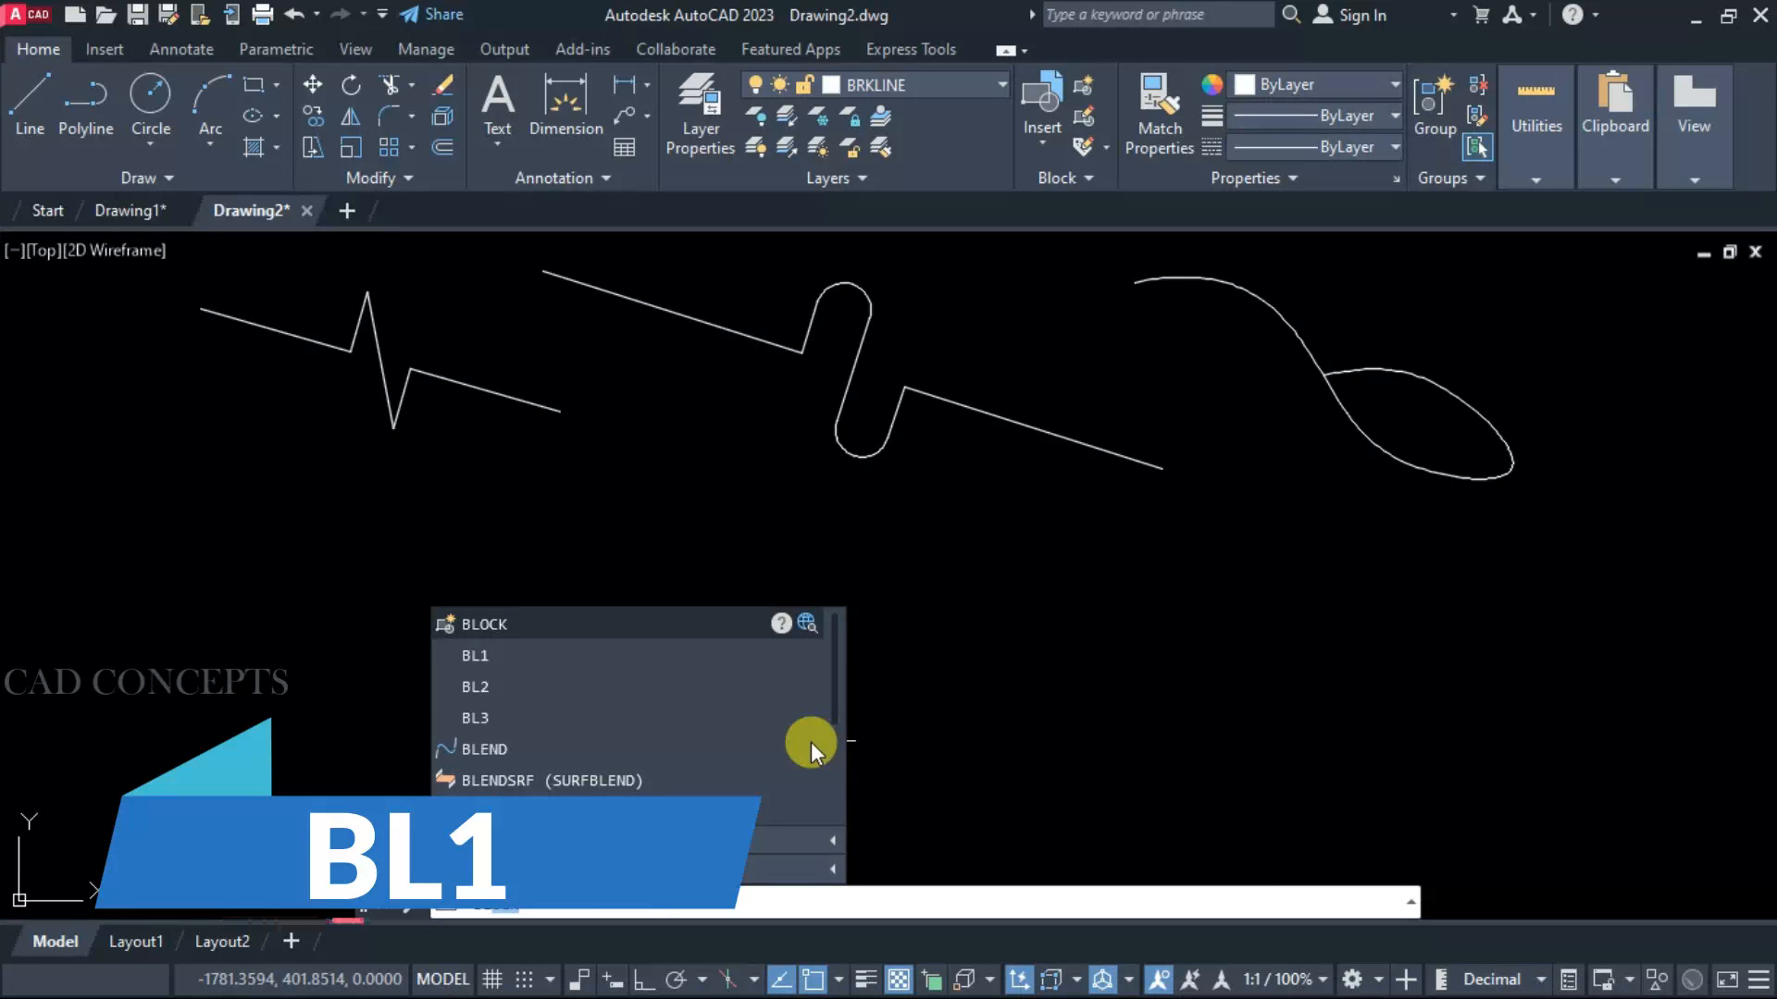
pyautogui.write('1')
pyautogui.press('Return')
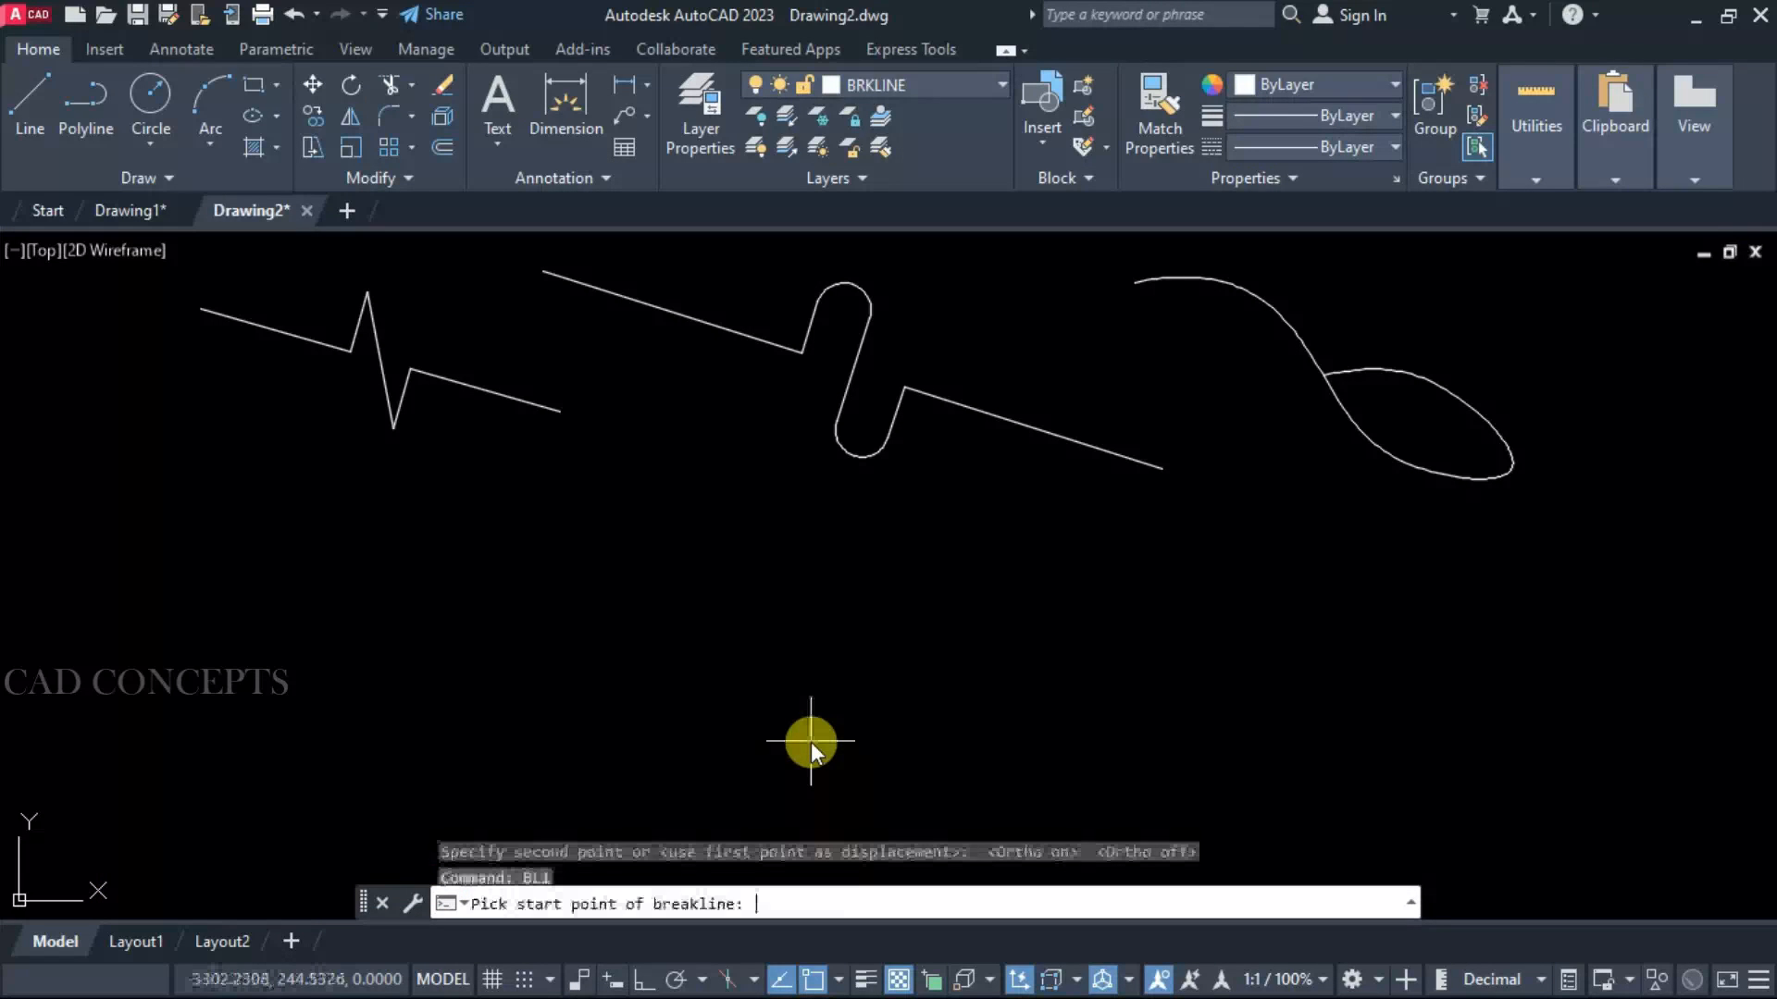
pyautogui.click(171, 621)
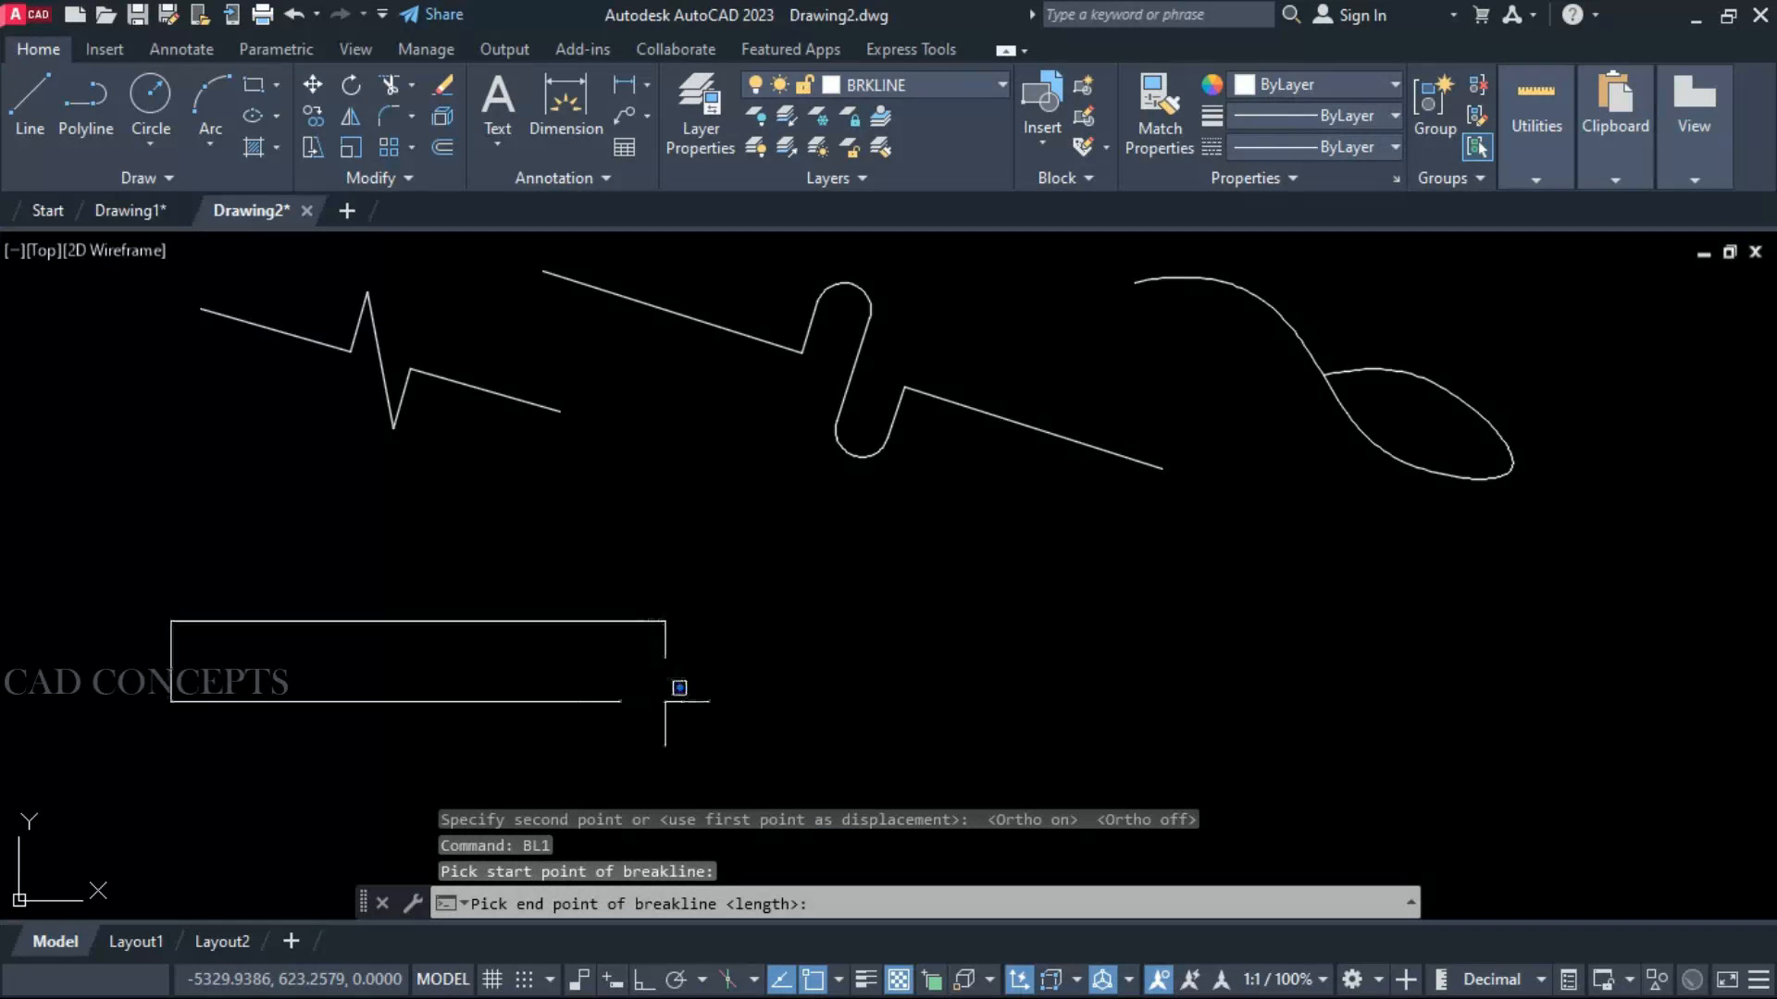
pyautogui.click(667, 702)
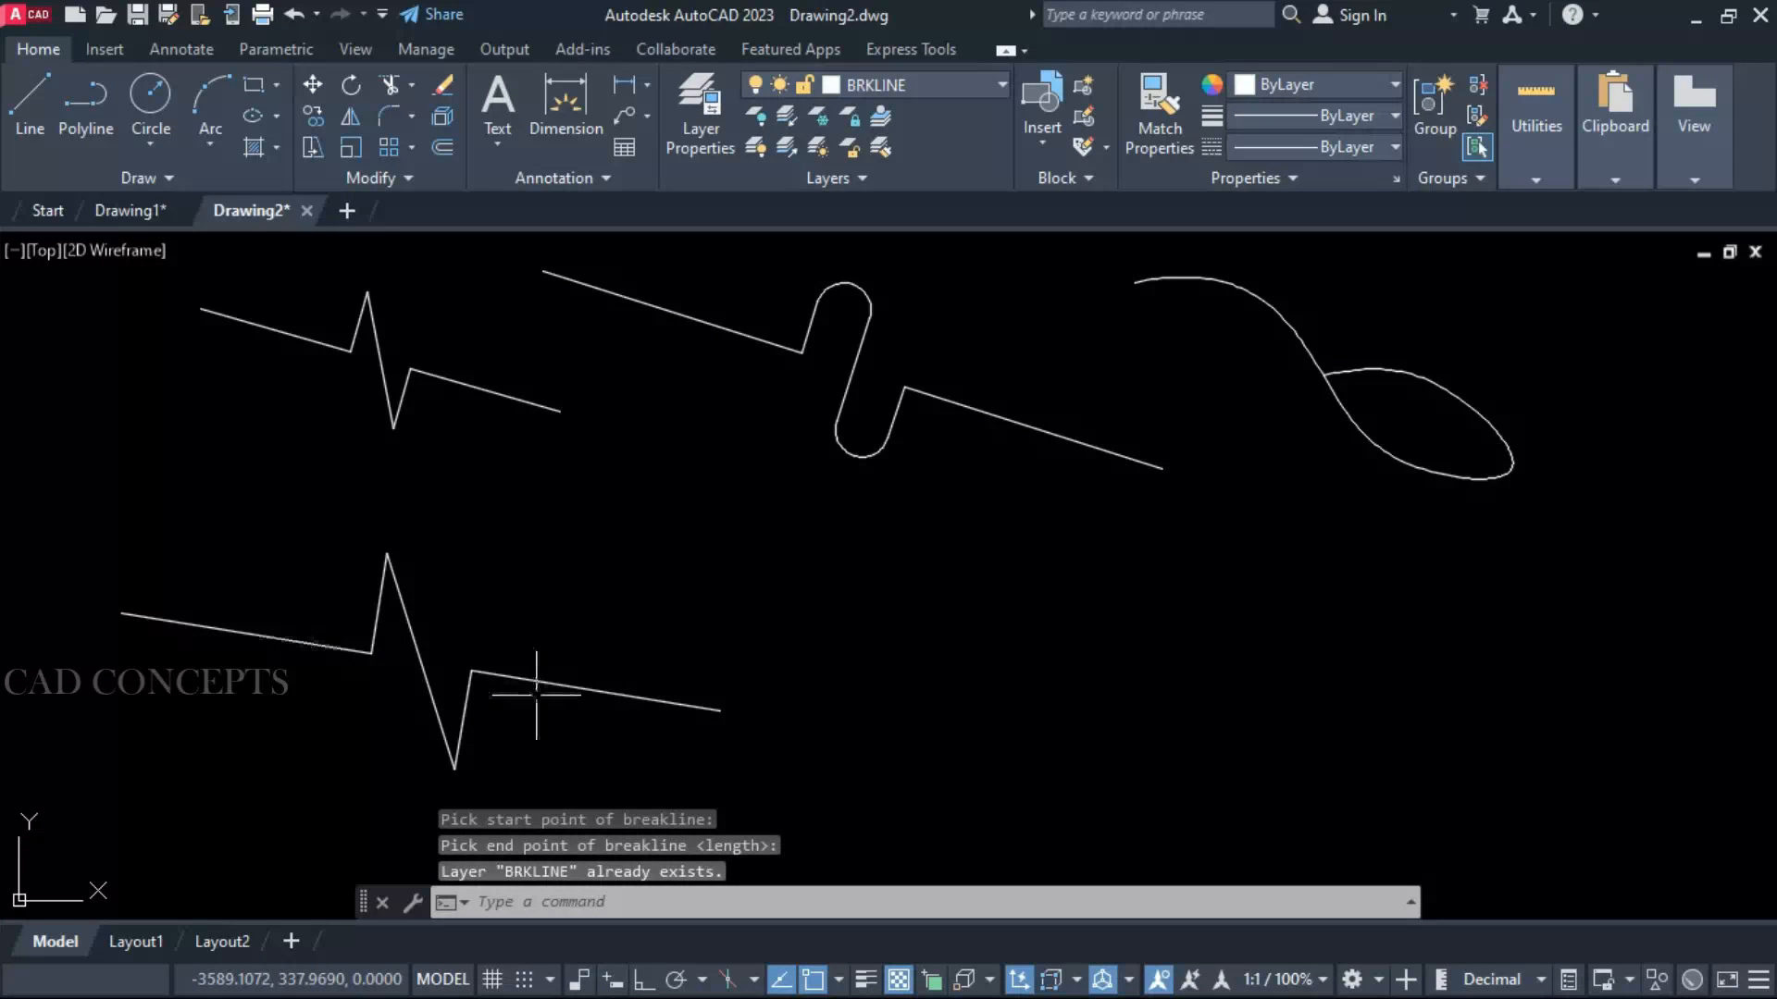
# Draw a rounded S-shaped break line with BL2 below the middle sample, sloping slightly down to the right
pyautogui.write('bl2')
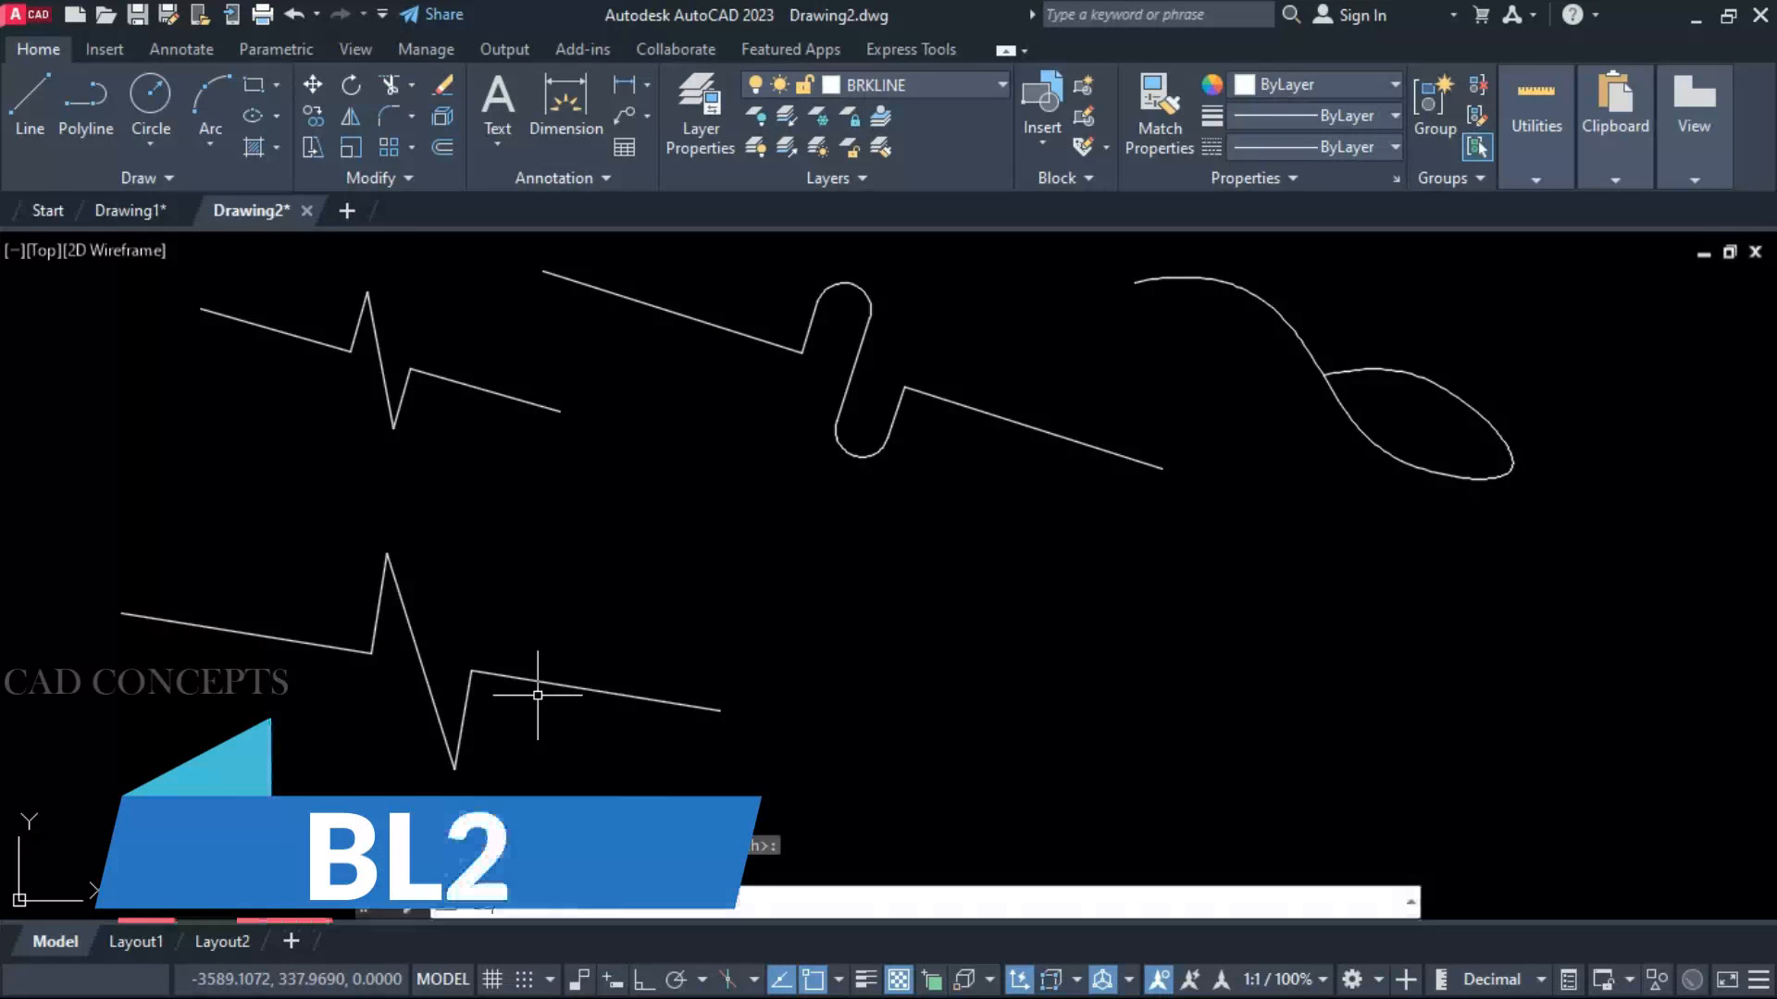
pyautogui.press('Return')
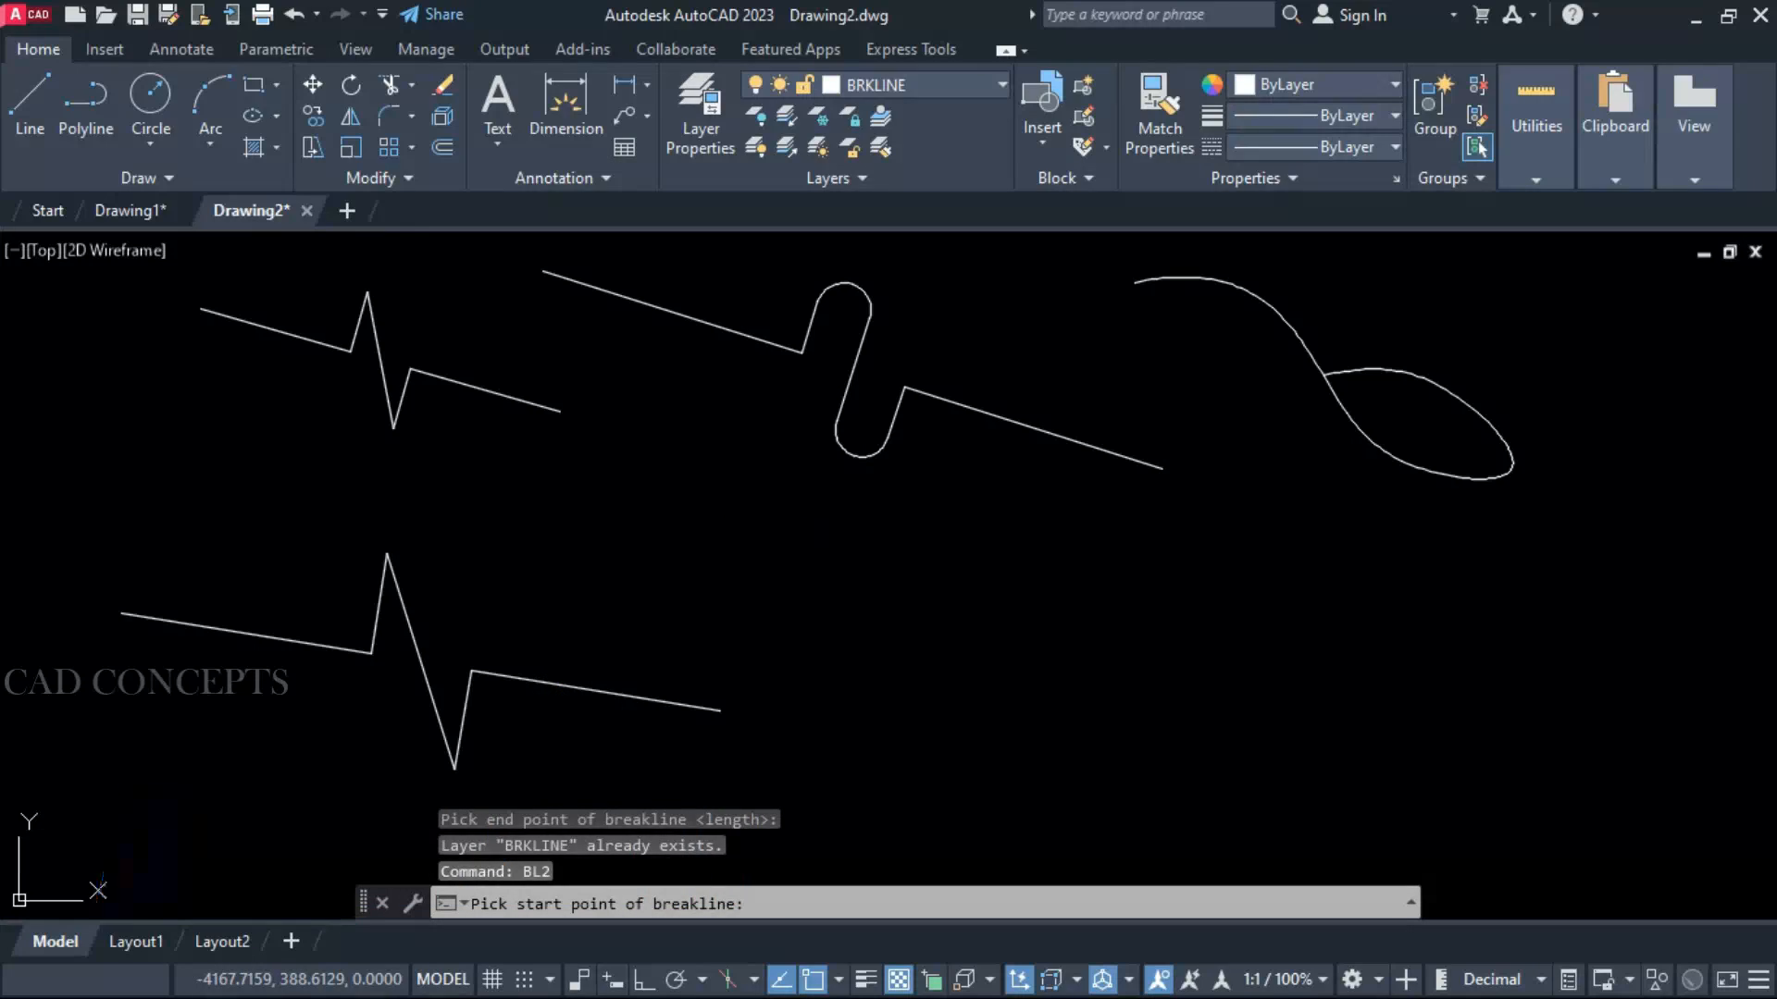
pyautogui.click(707, 570)
pyautogui.click(1223, 659)
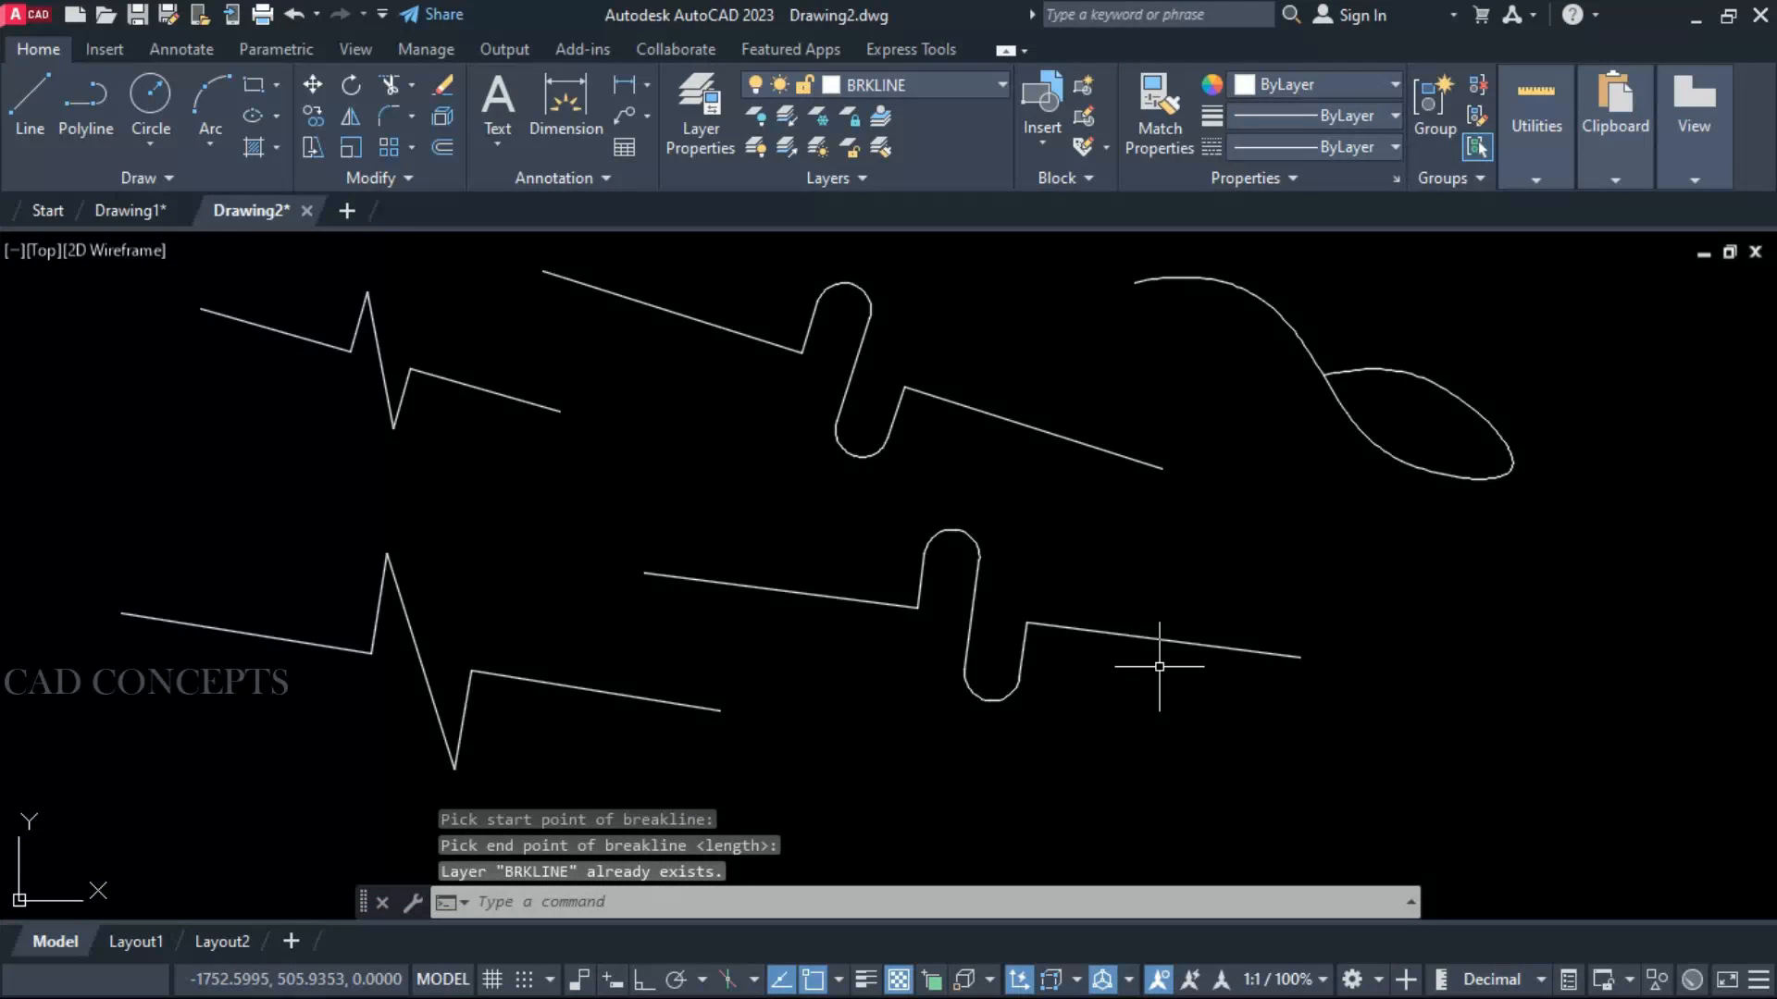
# Draw a looped pipe-style break line with BL3 below the looped sample
pyautogui.write('BL3')
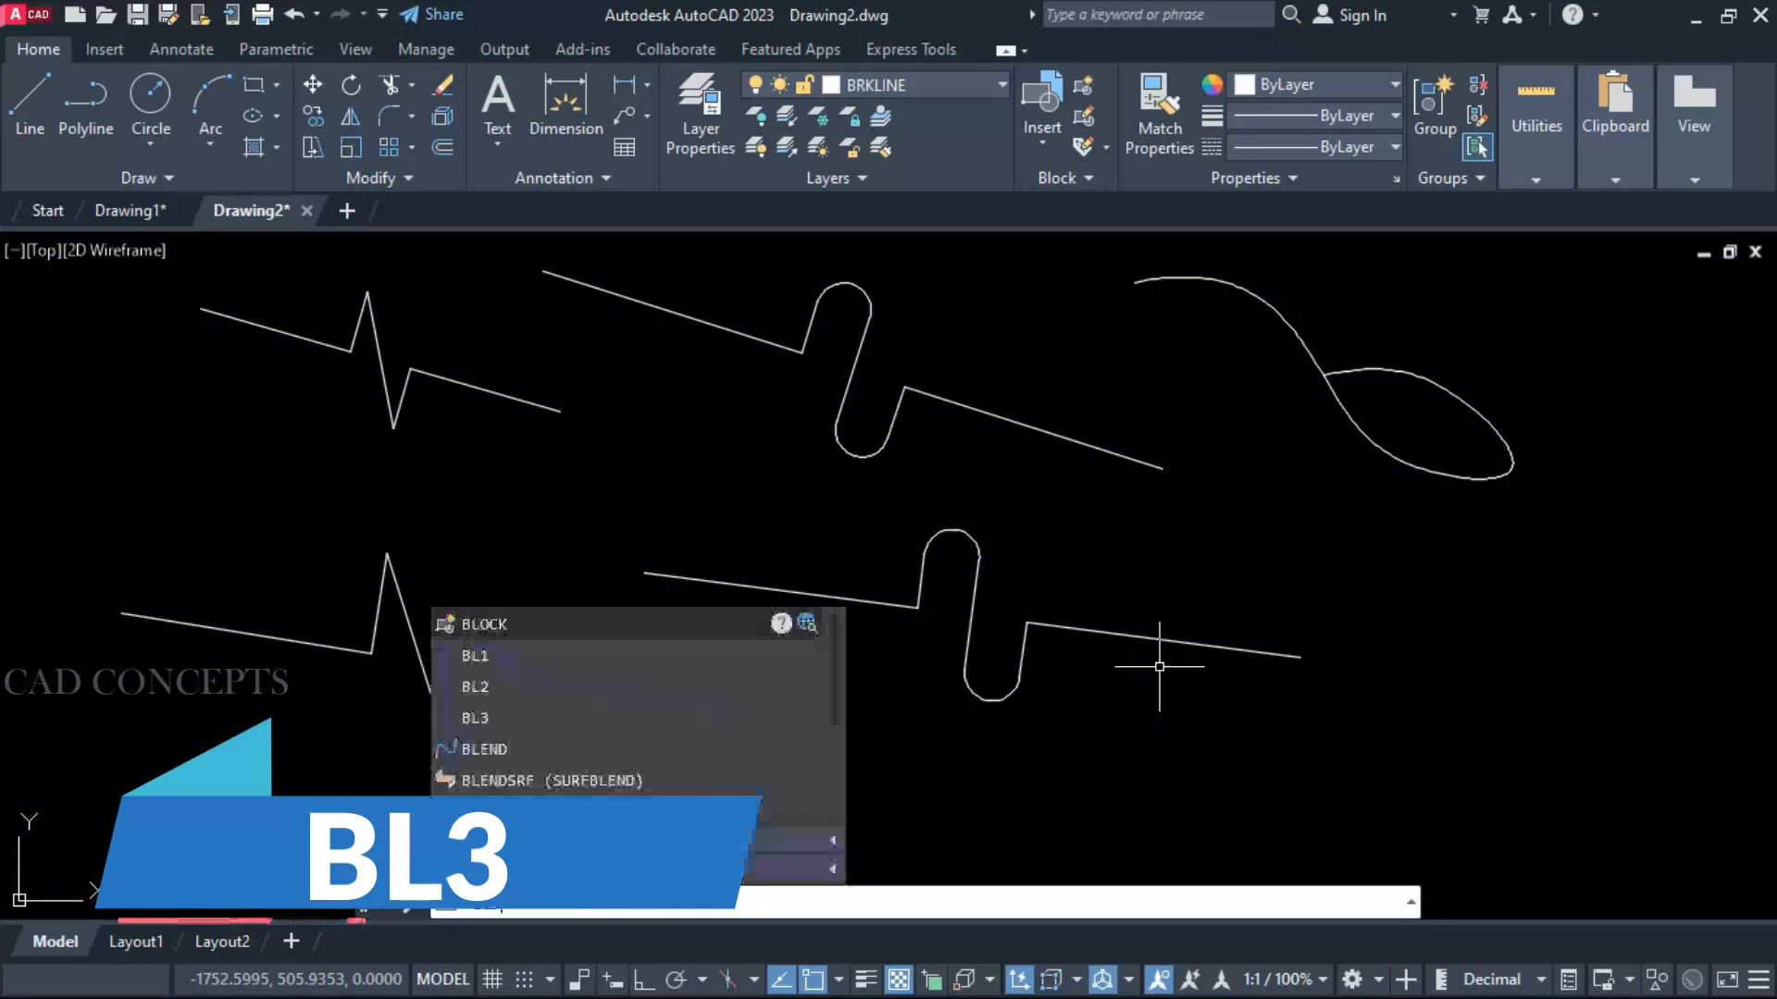
pyautogui.press('Return')
pyautogui.click(1337, 556)
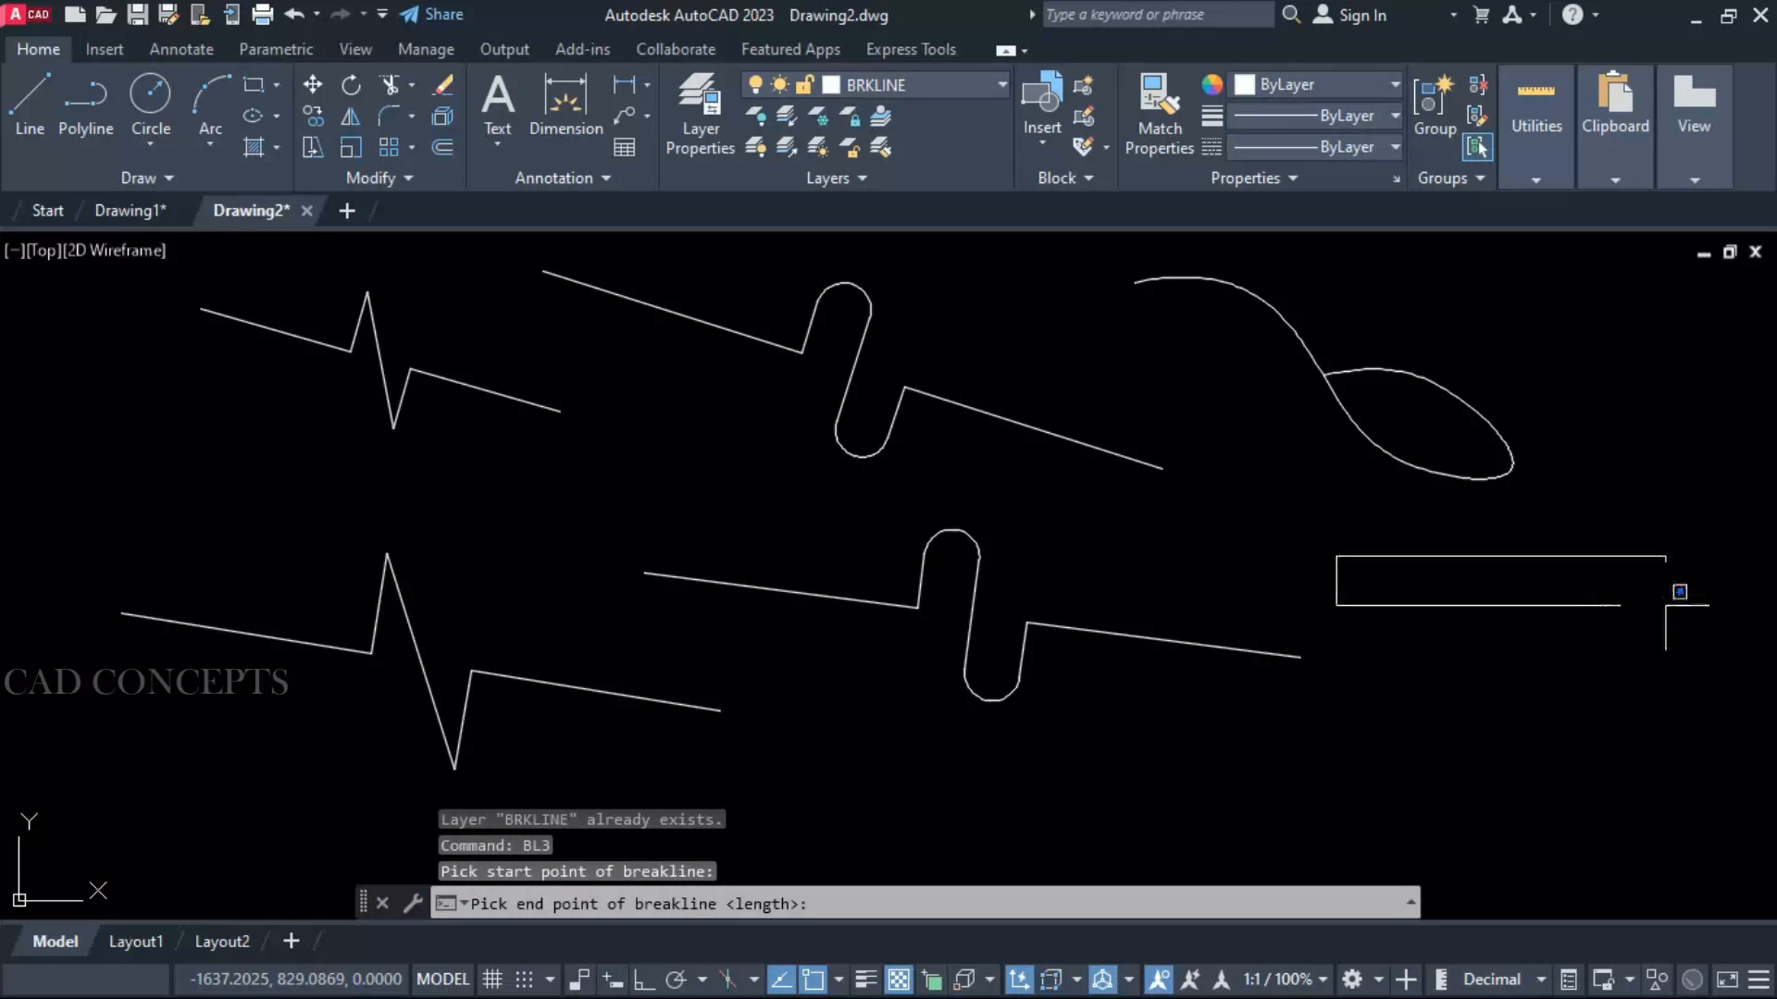
pyautogui.click(1713, 627)
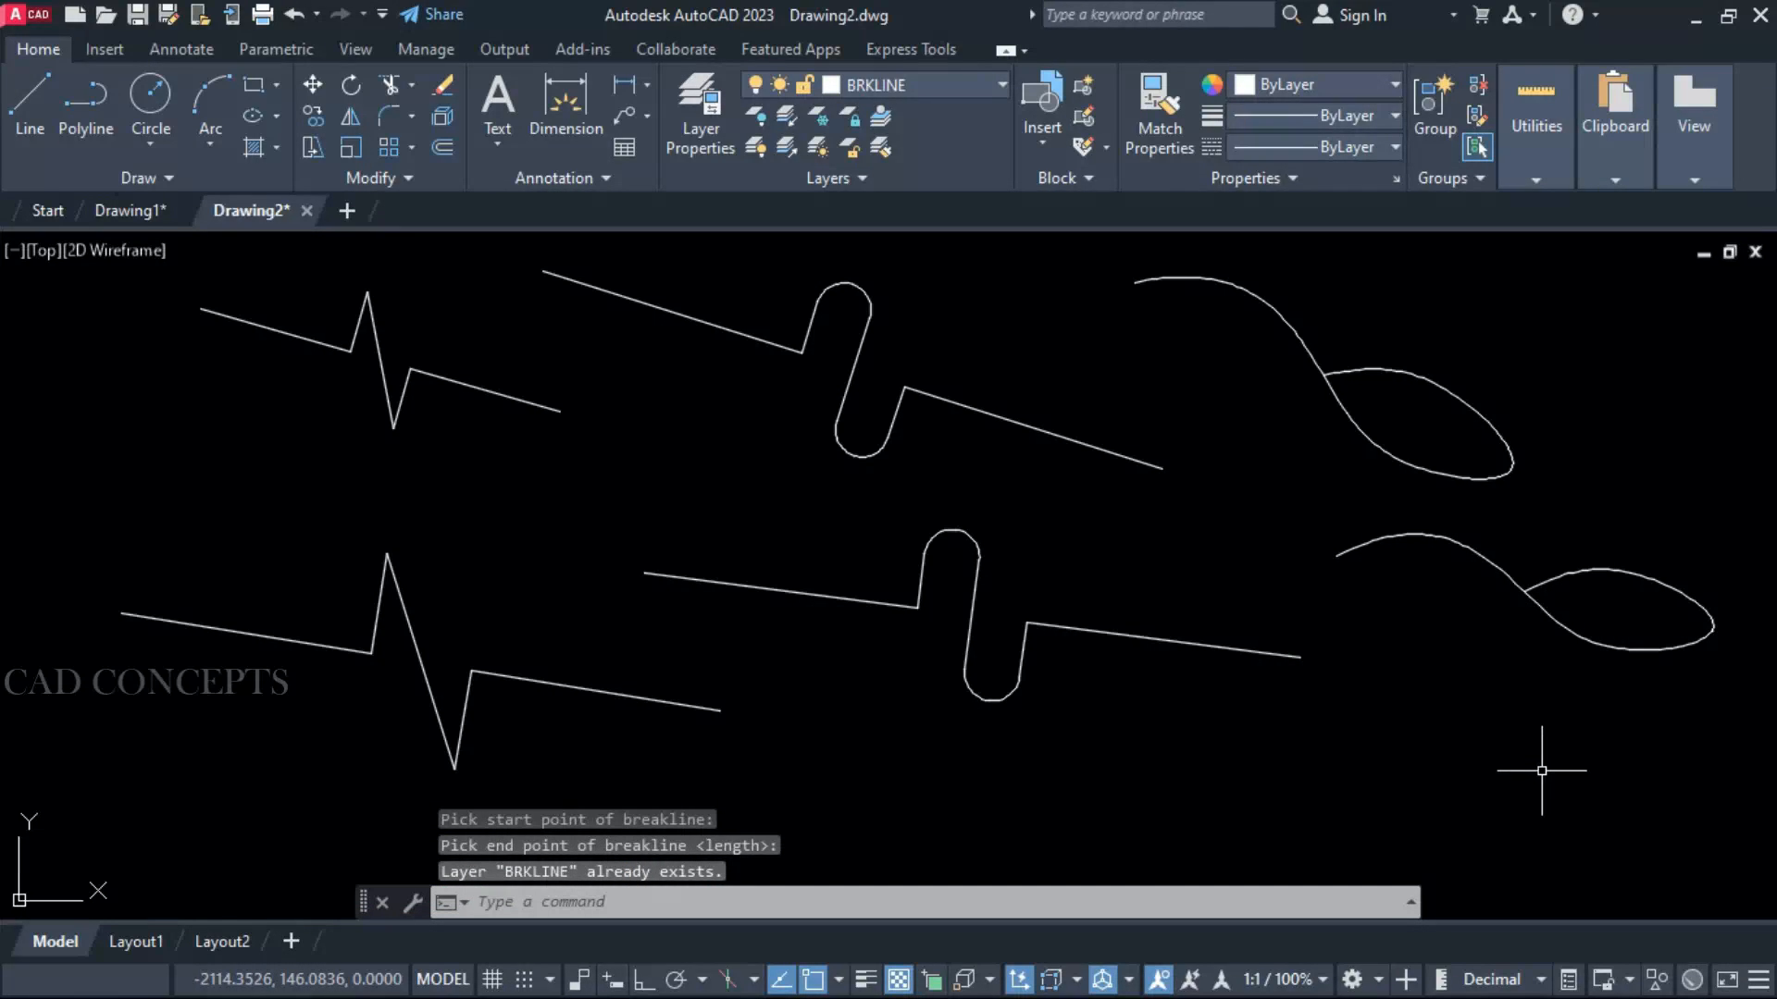
pyautogui.moveTo(1541, 771); pyautogui.dragTo(1538, 771, button='middle')
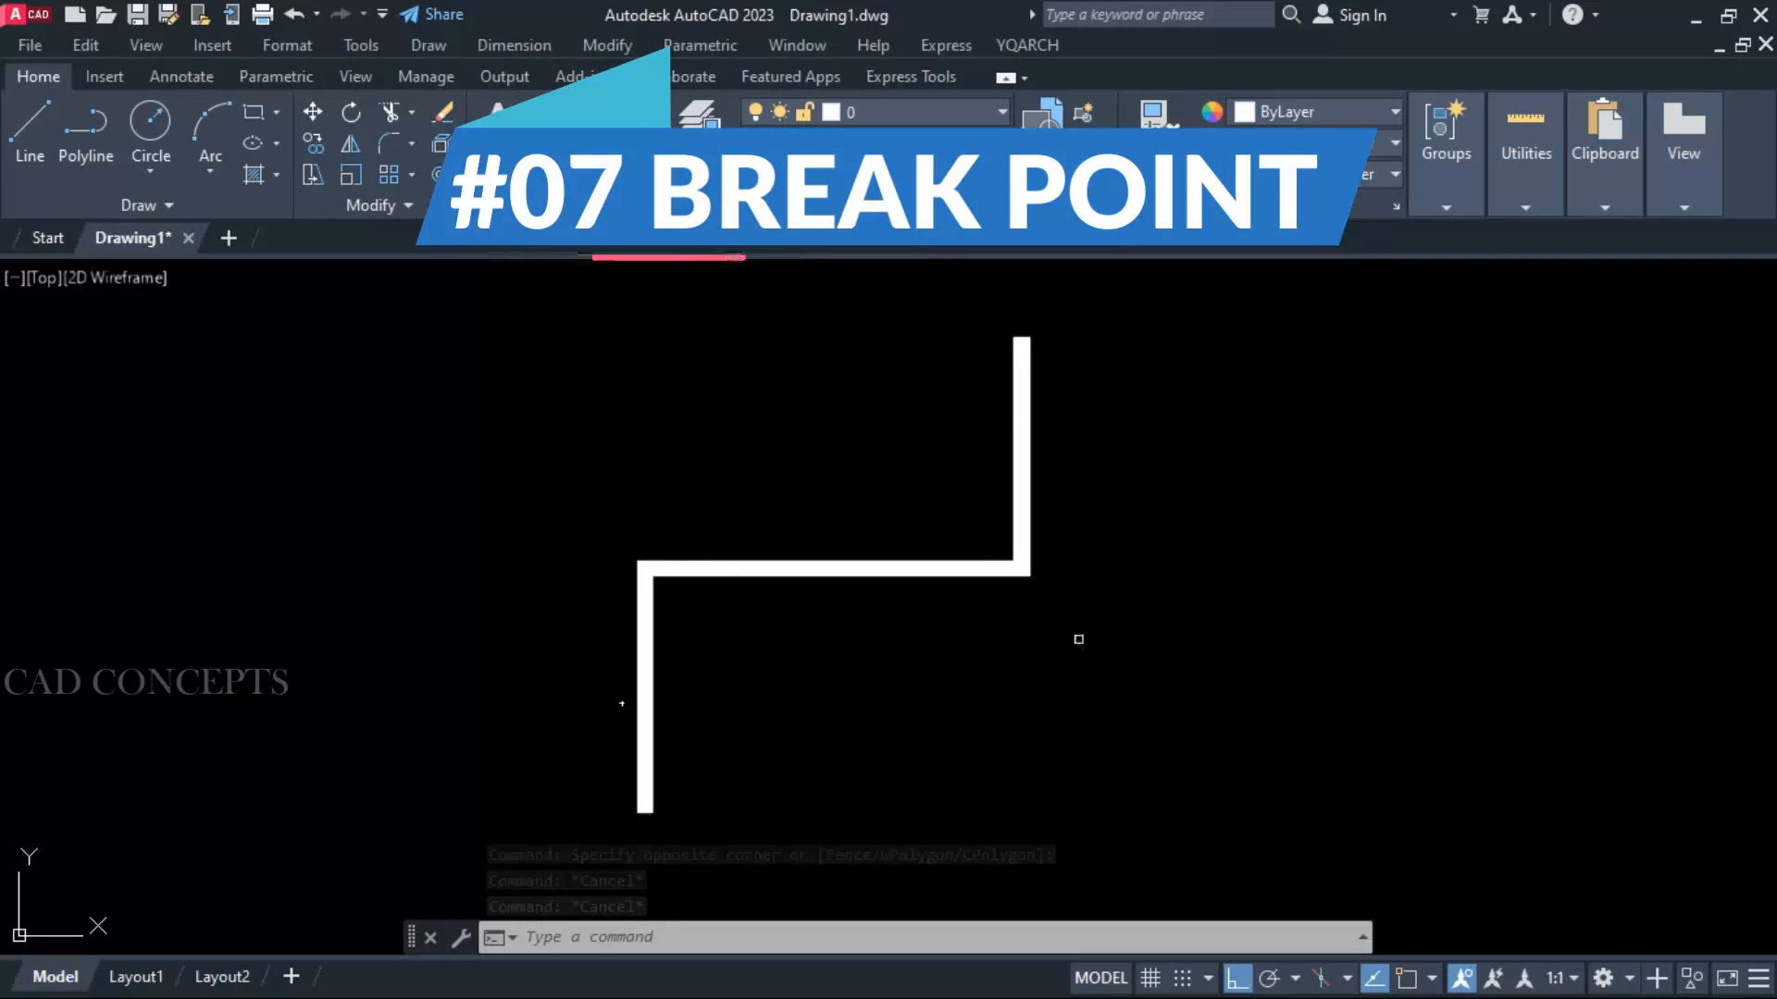
# Break the thick polyline with BREAKAT at a point partway up its lower vertical segment
pyautogui.moveTo(1087, 662); pyautogui.dragTo(1124, 669, button='middle')
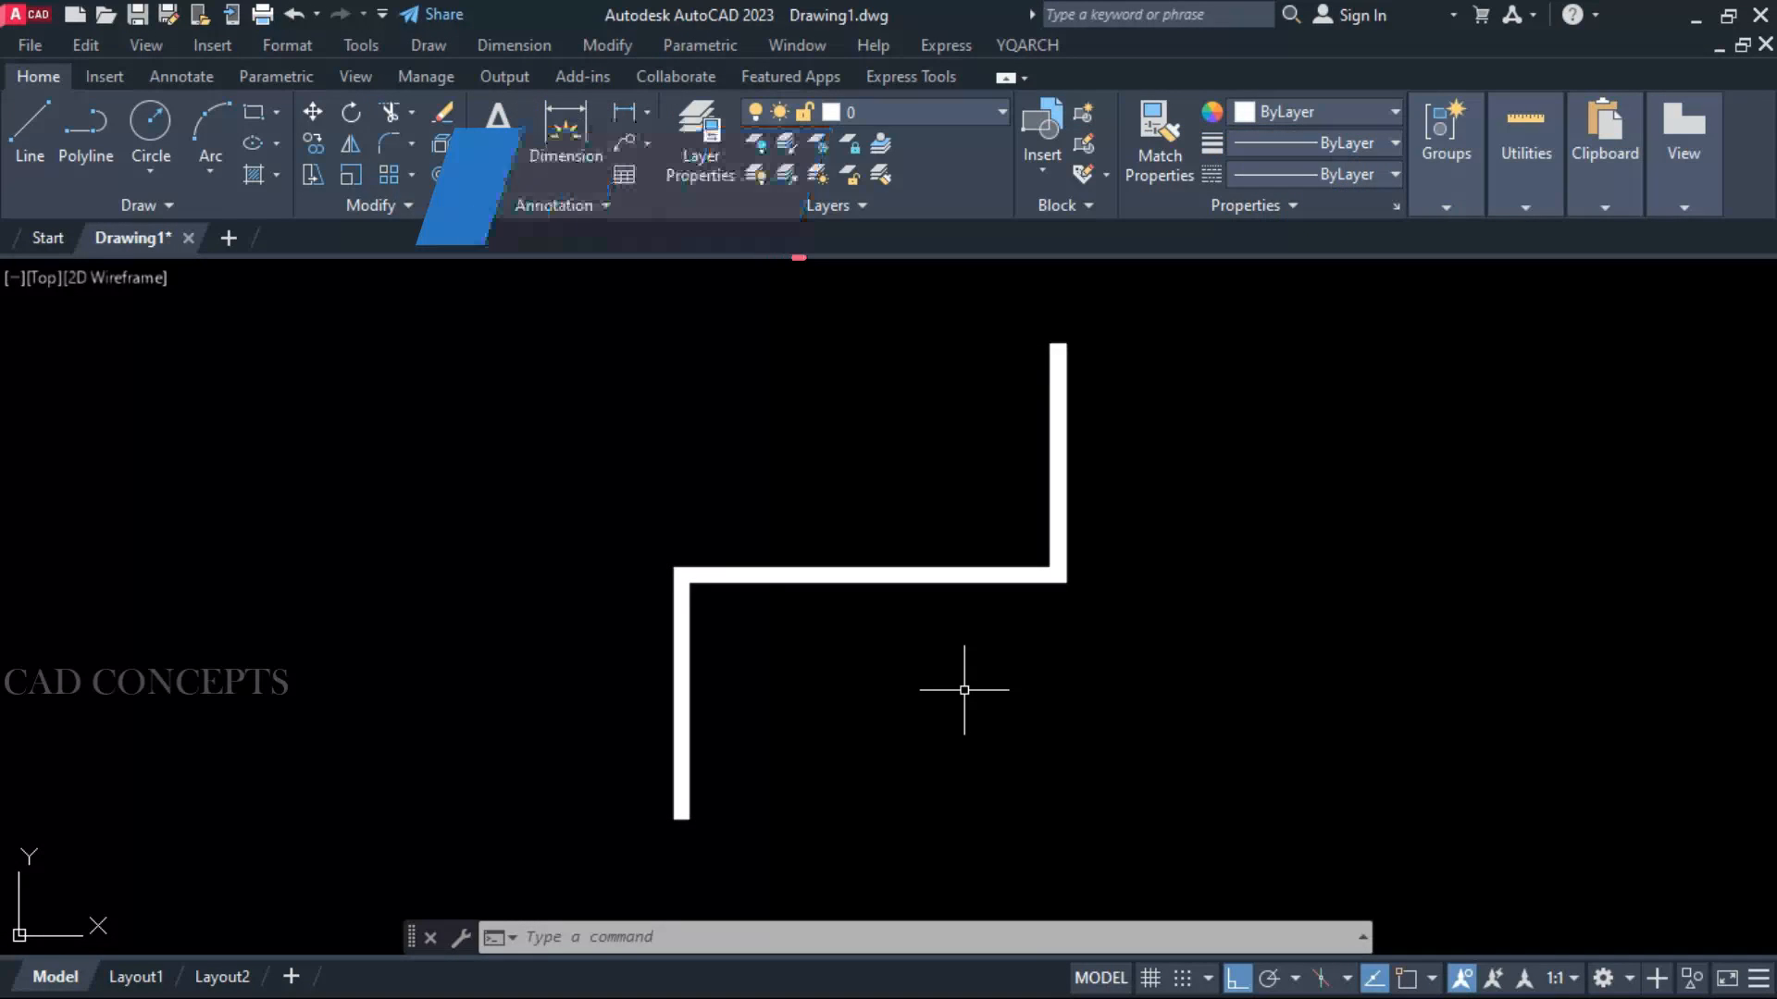
pyautogui.write('BREAKAT')
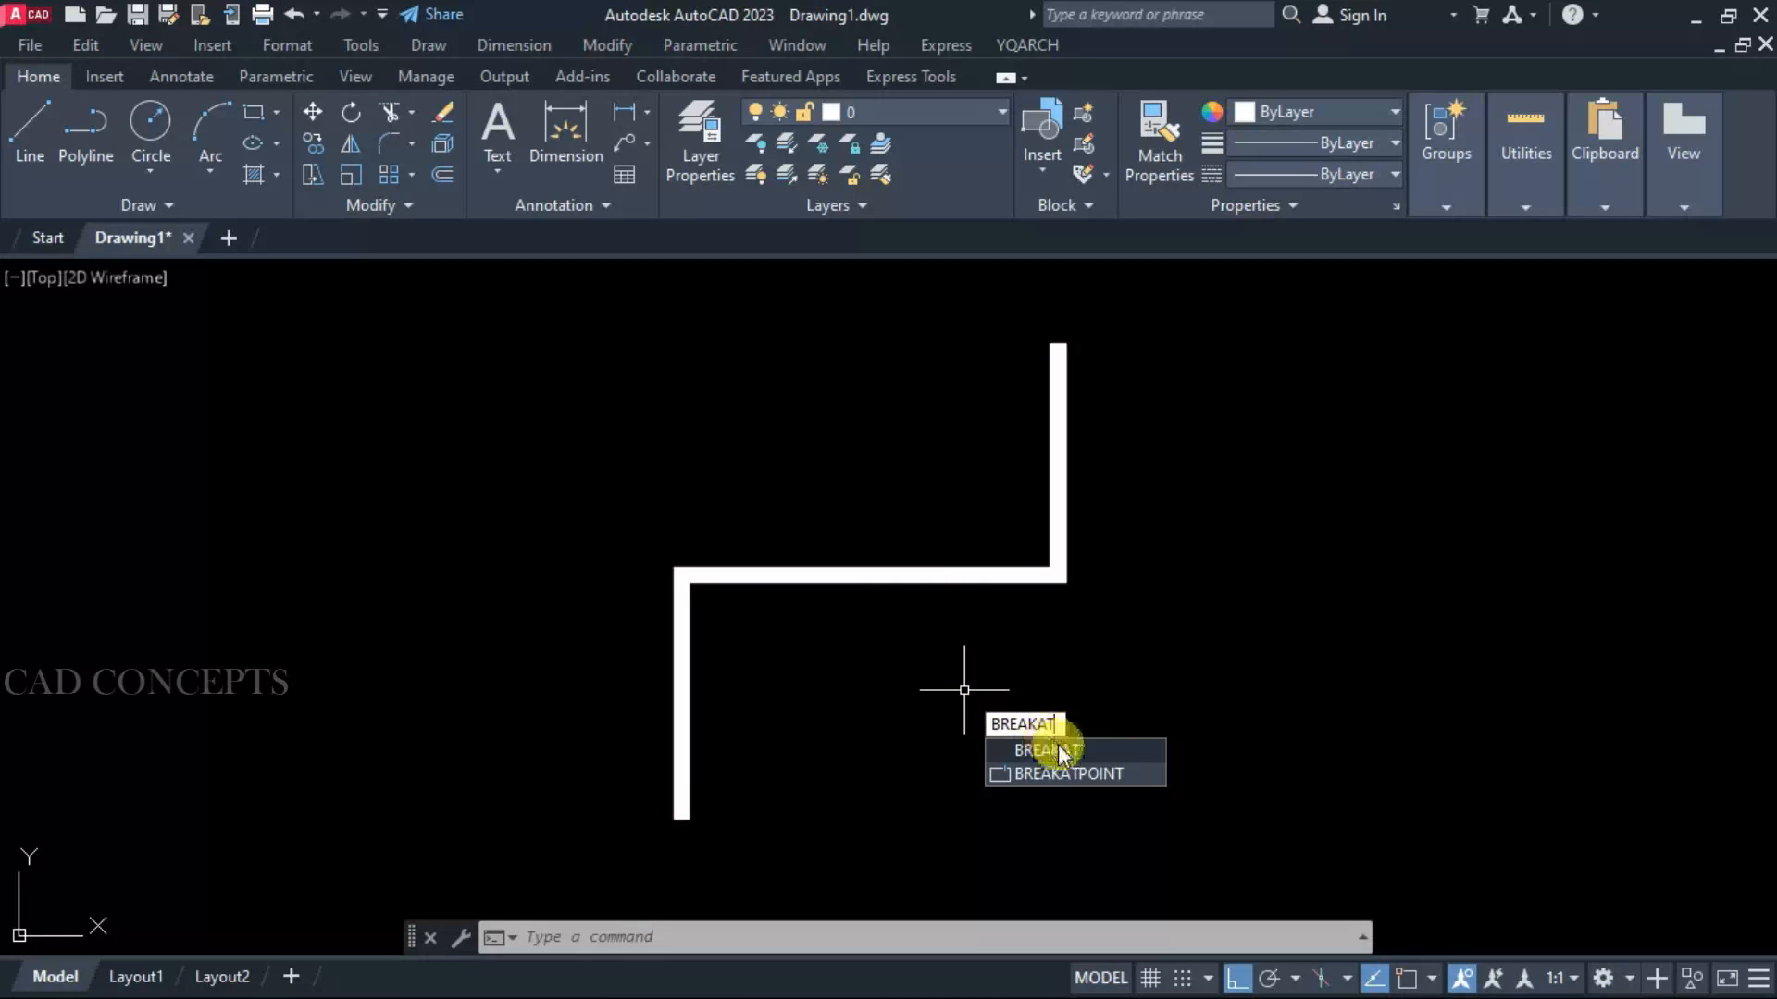
pyautogui.click(1068, 745)
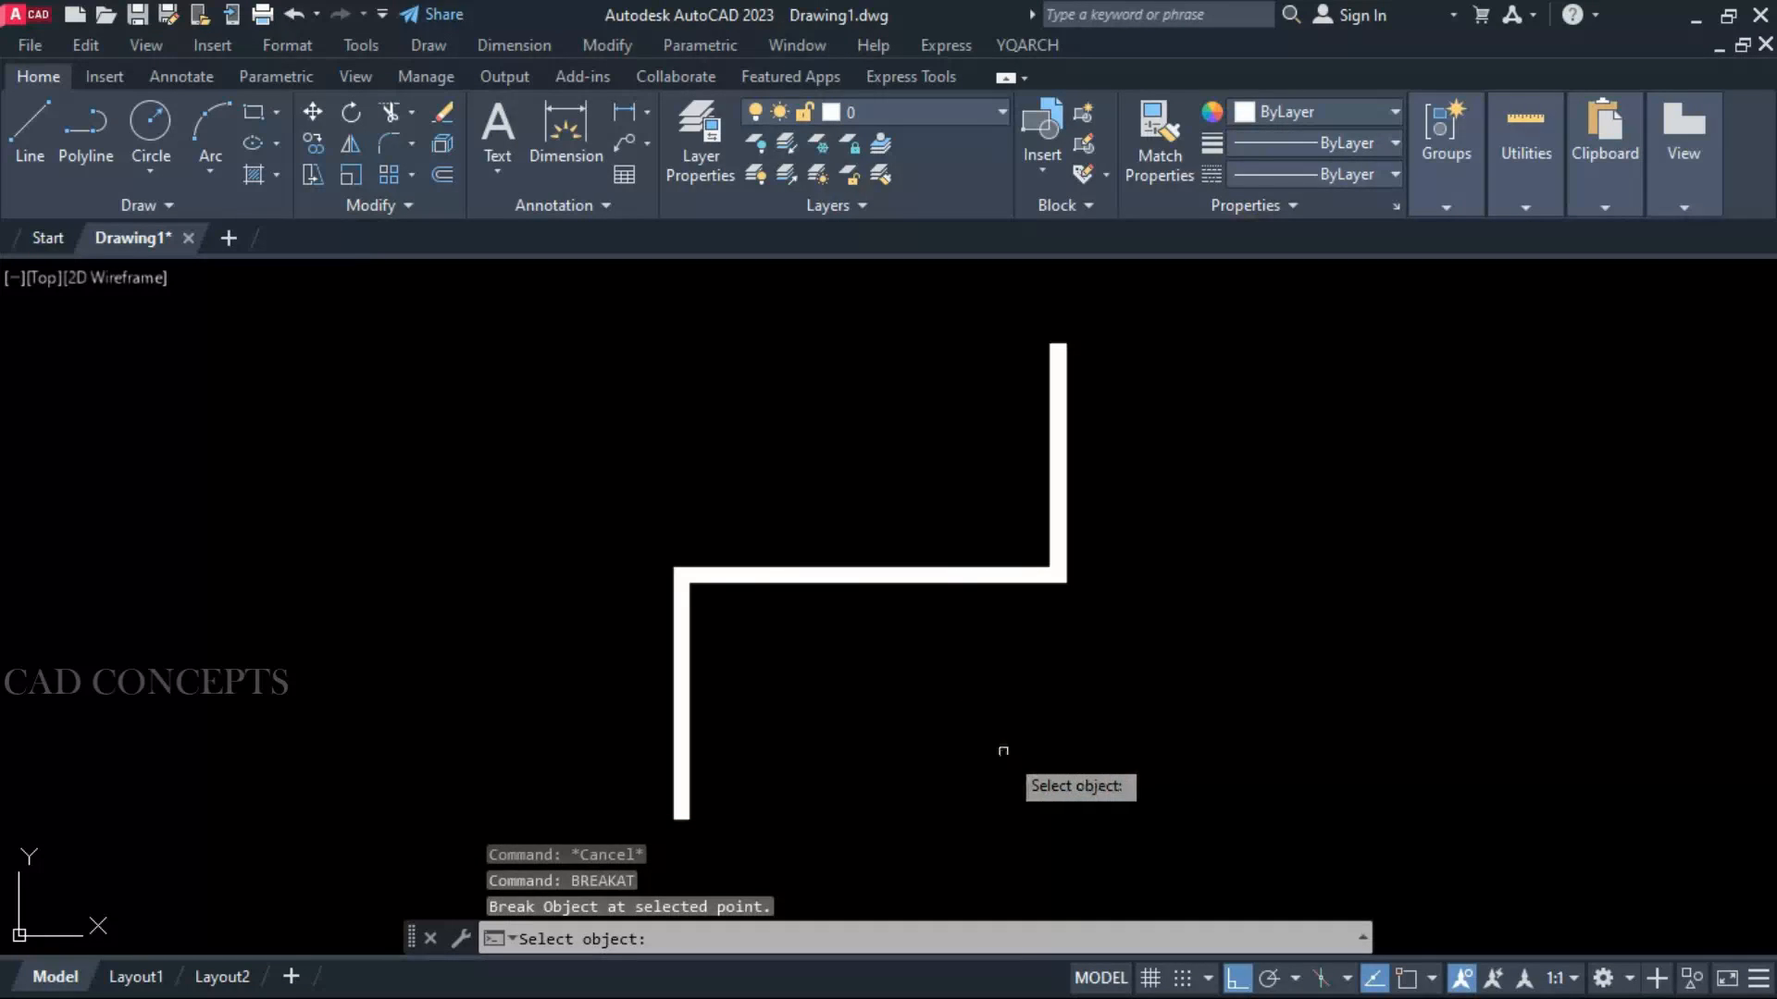
pyautogui.click(679, 720)
pyautogui.click(678, 674)
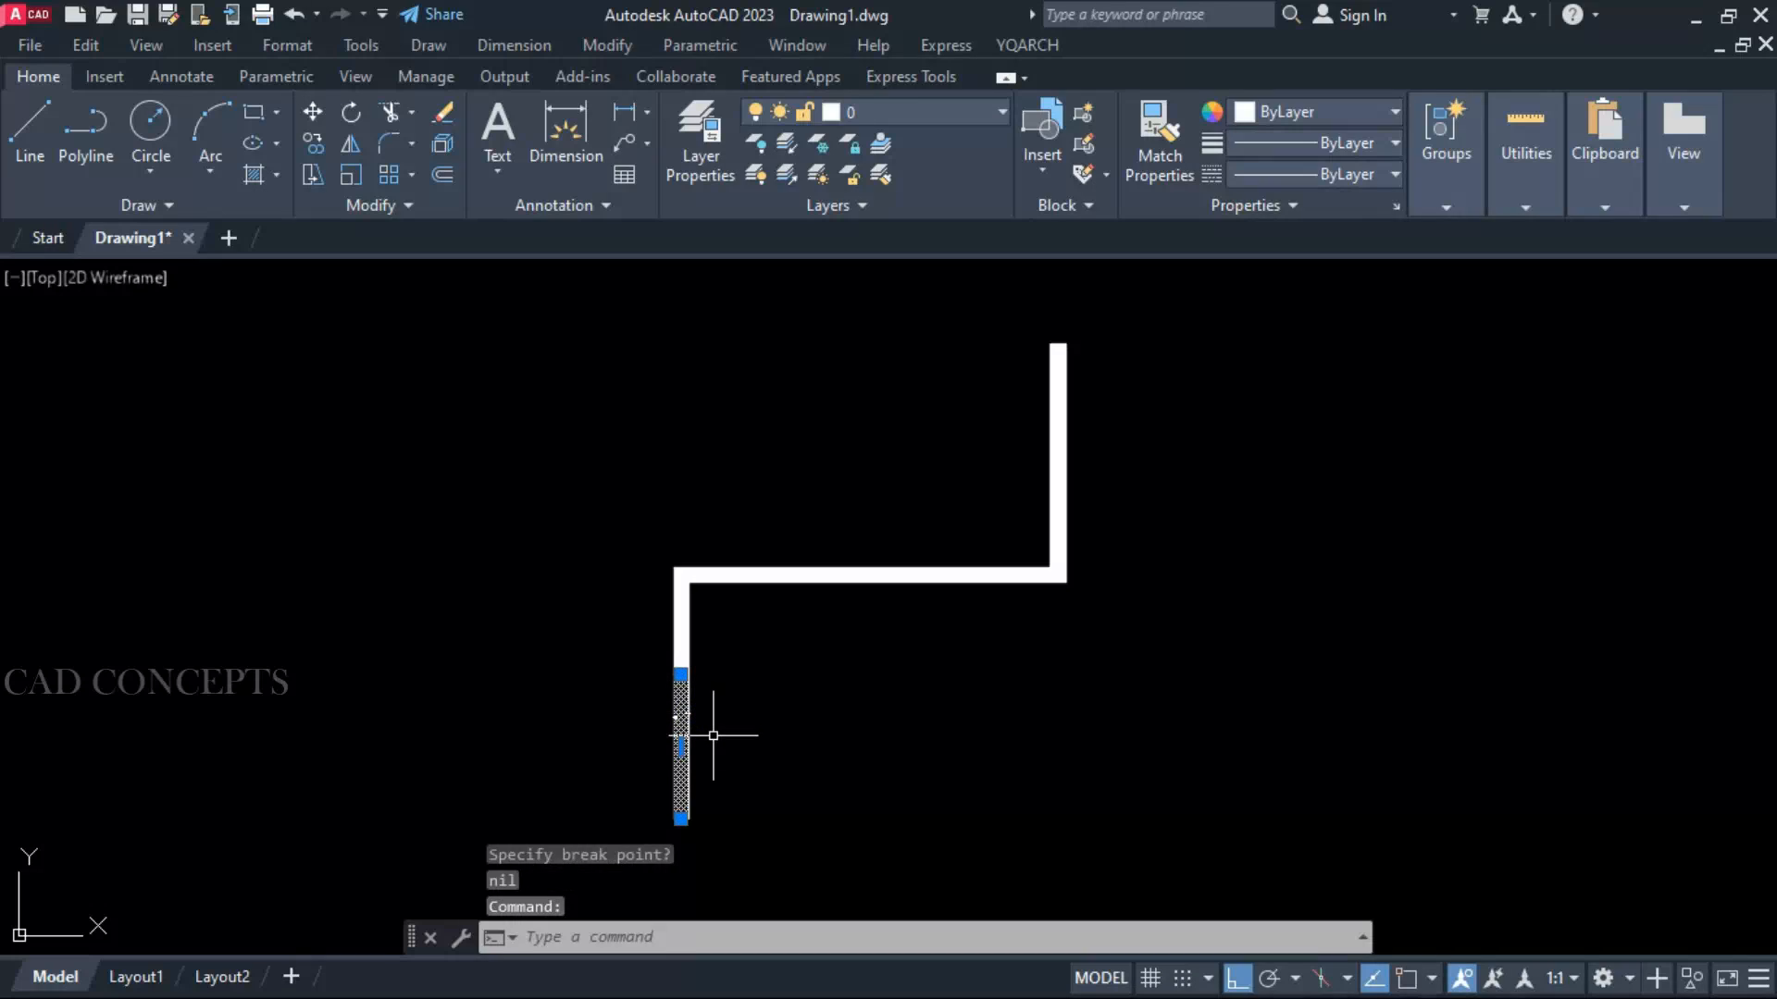
# Move the separated lower piece of the polyline straight down to leave a small gap at the break
pyautogui.write('m')
pyautogui.press('Return')
pyautogui.click(752, 722)
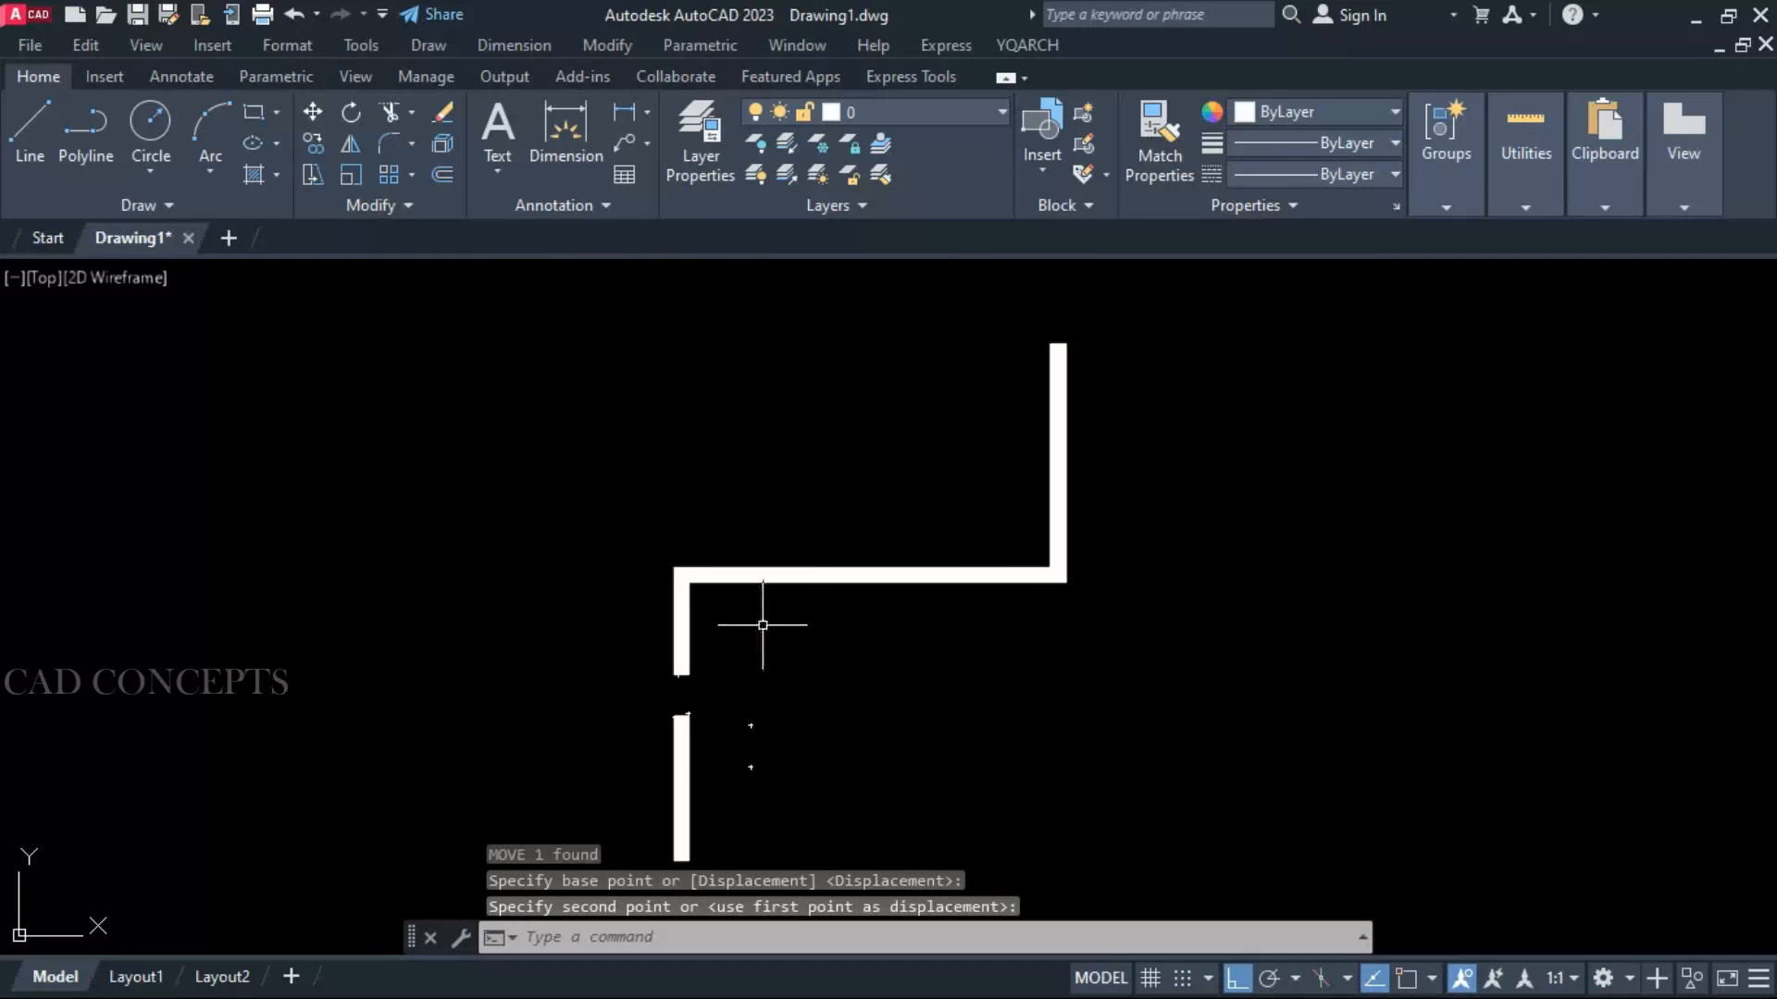
pyautogui.press('space')
pyautogui.click(782, 577)
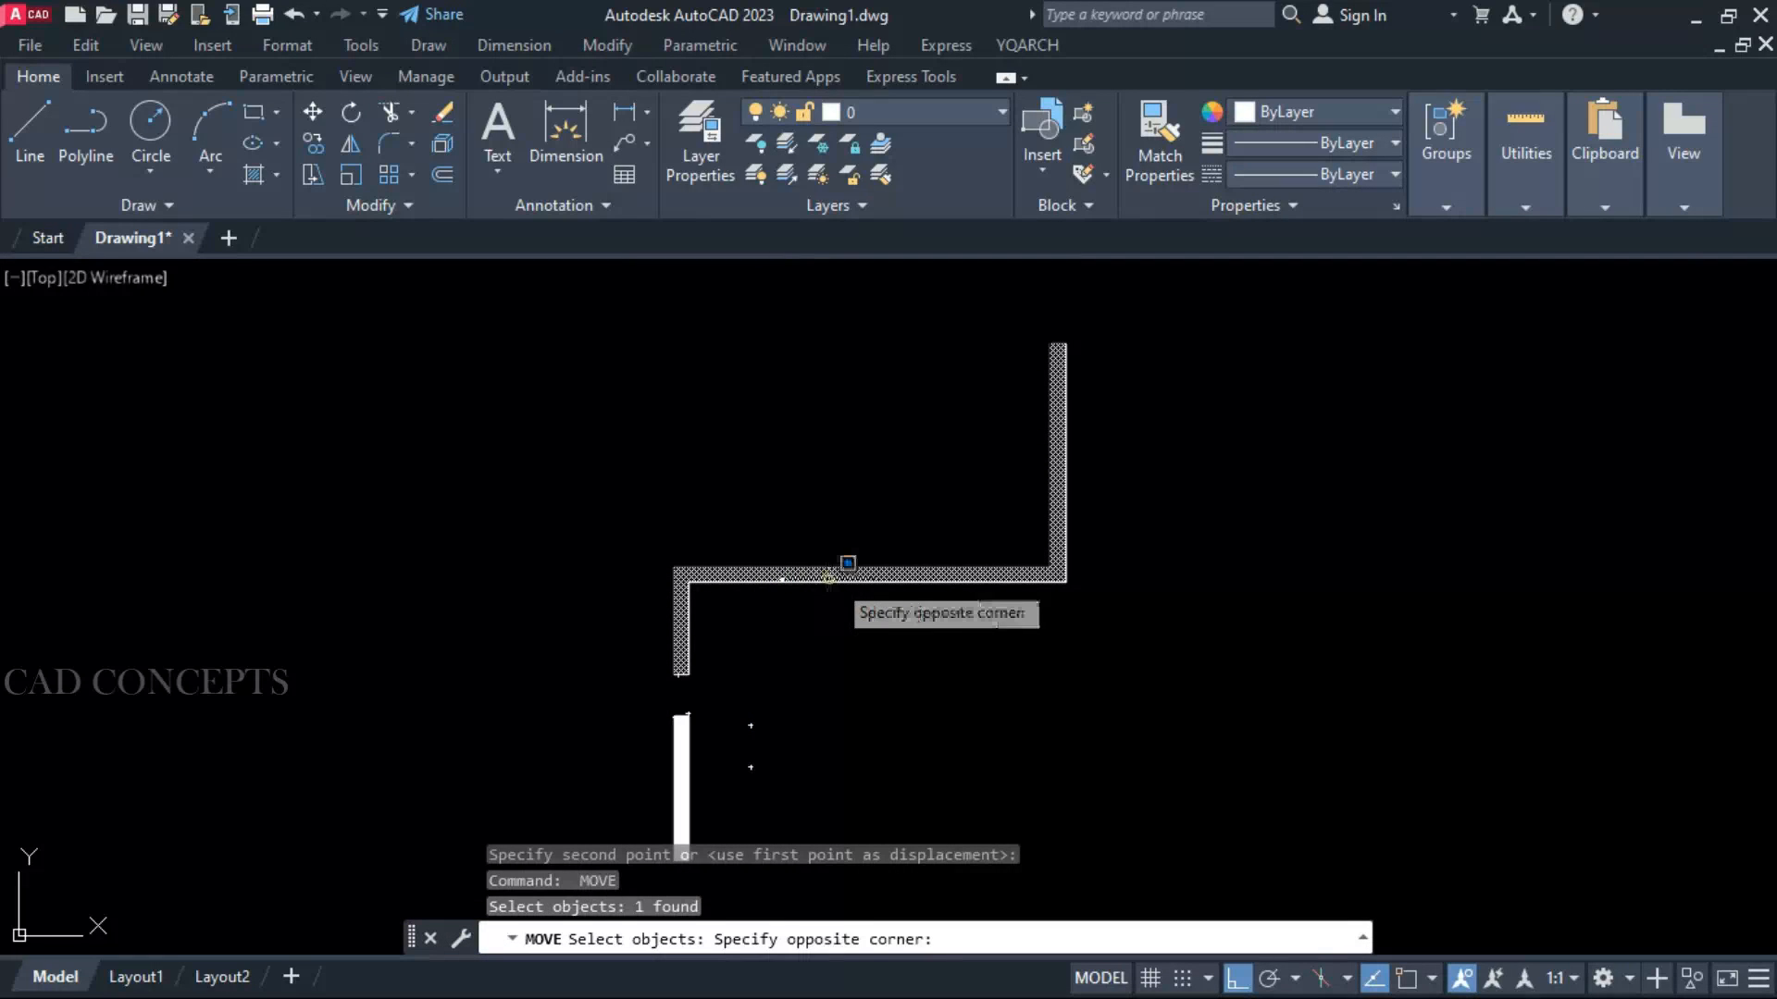
pyautogui.click(865, 566)
pyautogui.press('Return')
pyautogui.click(881, 574)
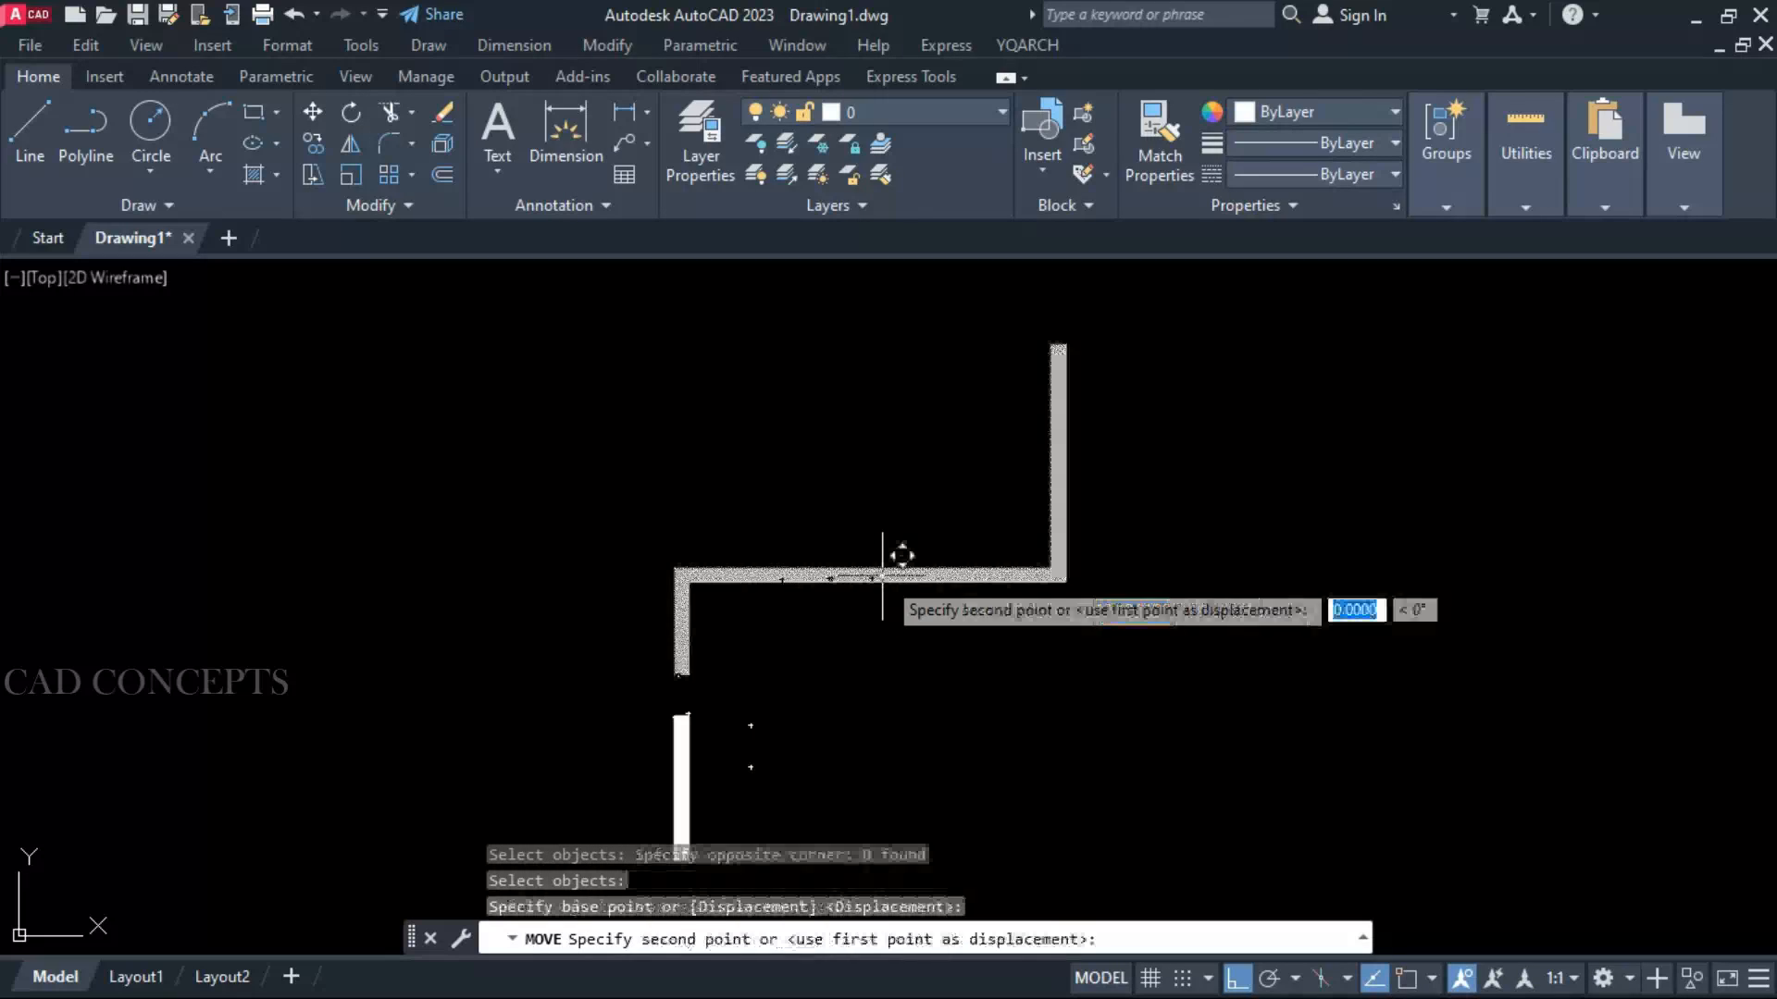
pyautogui.press('Escape')
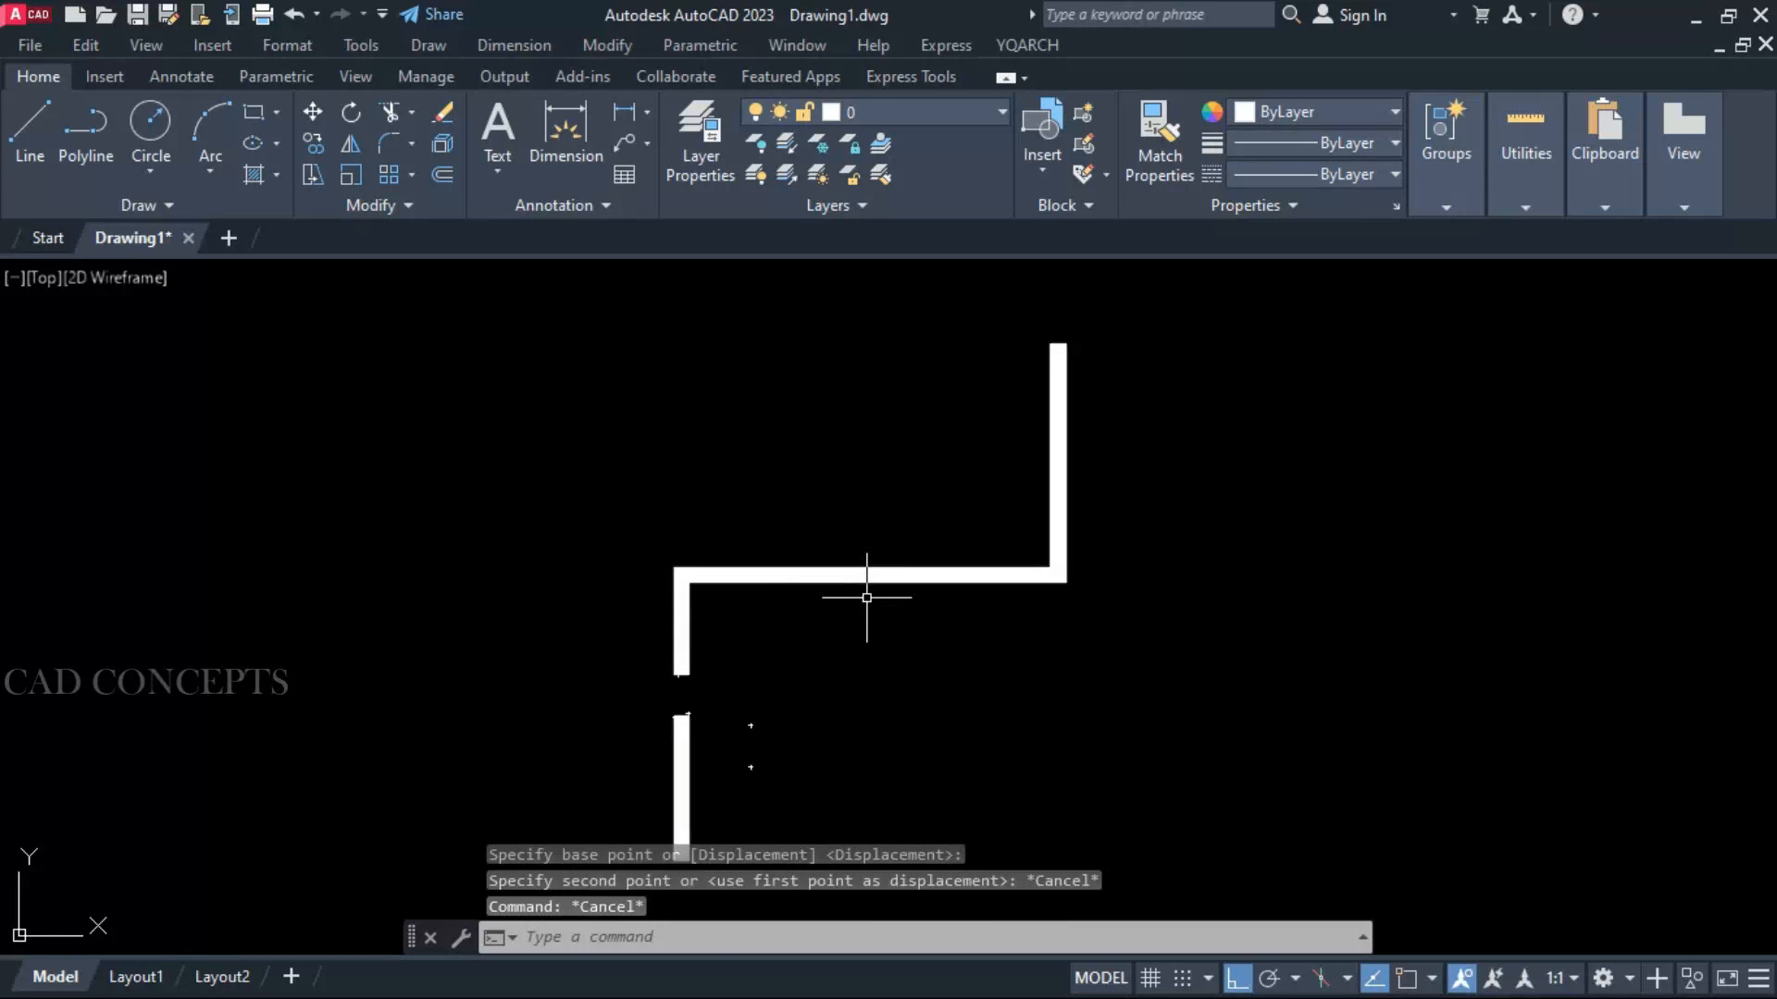
# Break the thick polyline with BREAKAT at a point near the middle of its horizontal segment
pyautogui.press('space')
pyautogui.press('Escape')
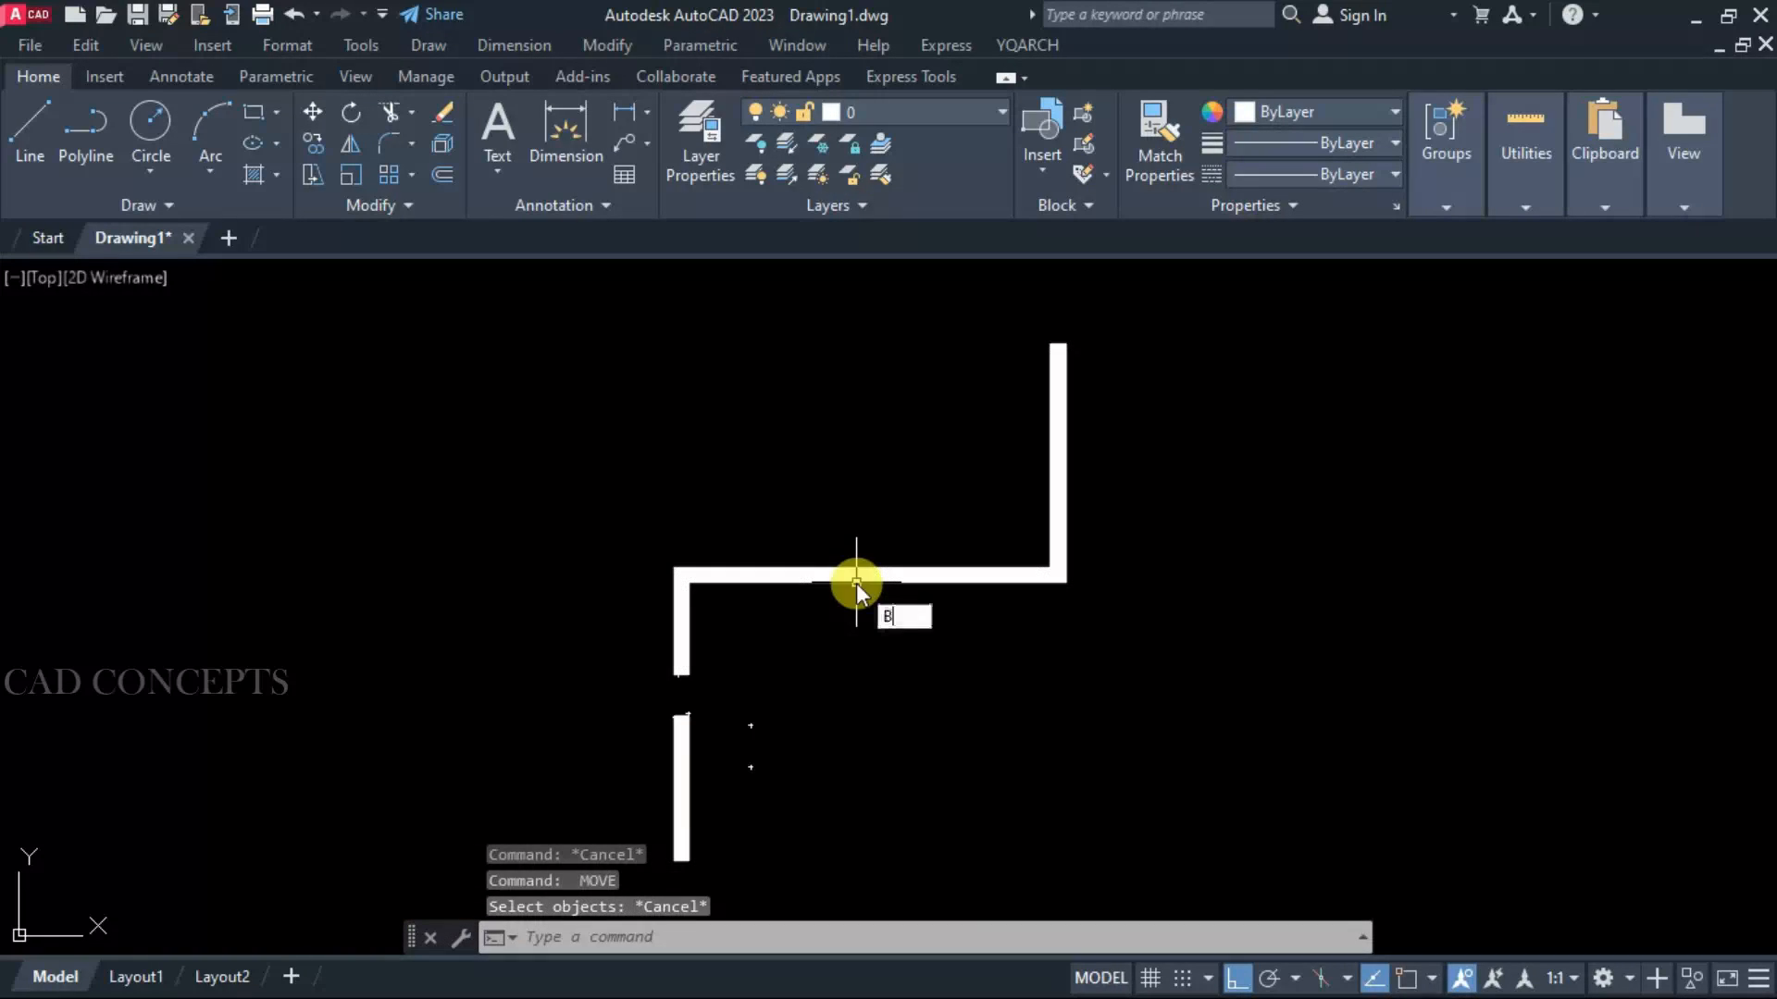
pyautogui.press('BackSpace')
pyautogui.press('BackSpace')
pyautogui.write('AT')
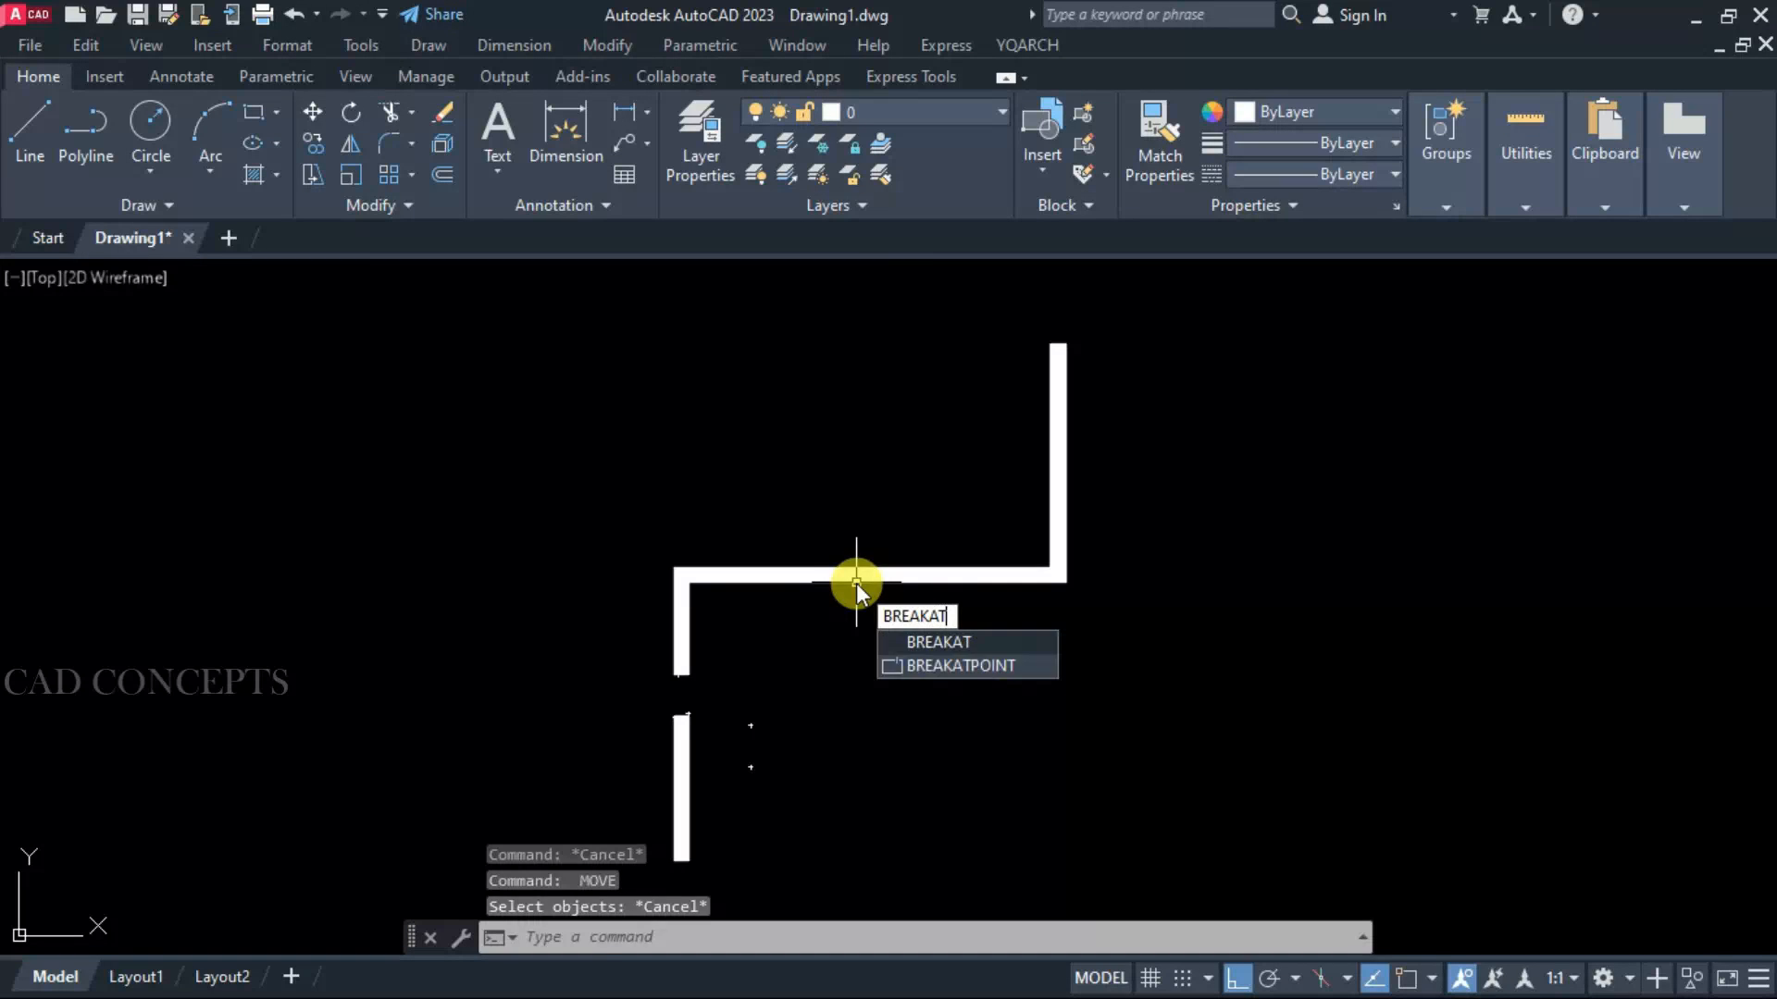
pyautogui.press('Return')
pyautogui.click(839, 581)
pyautogui.click(893, 581)
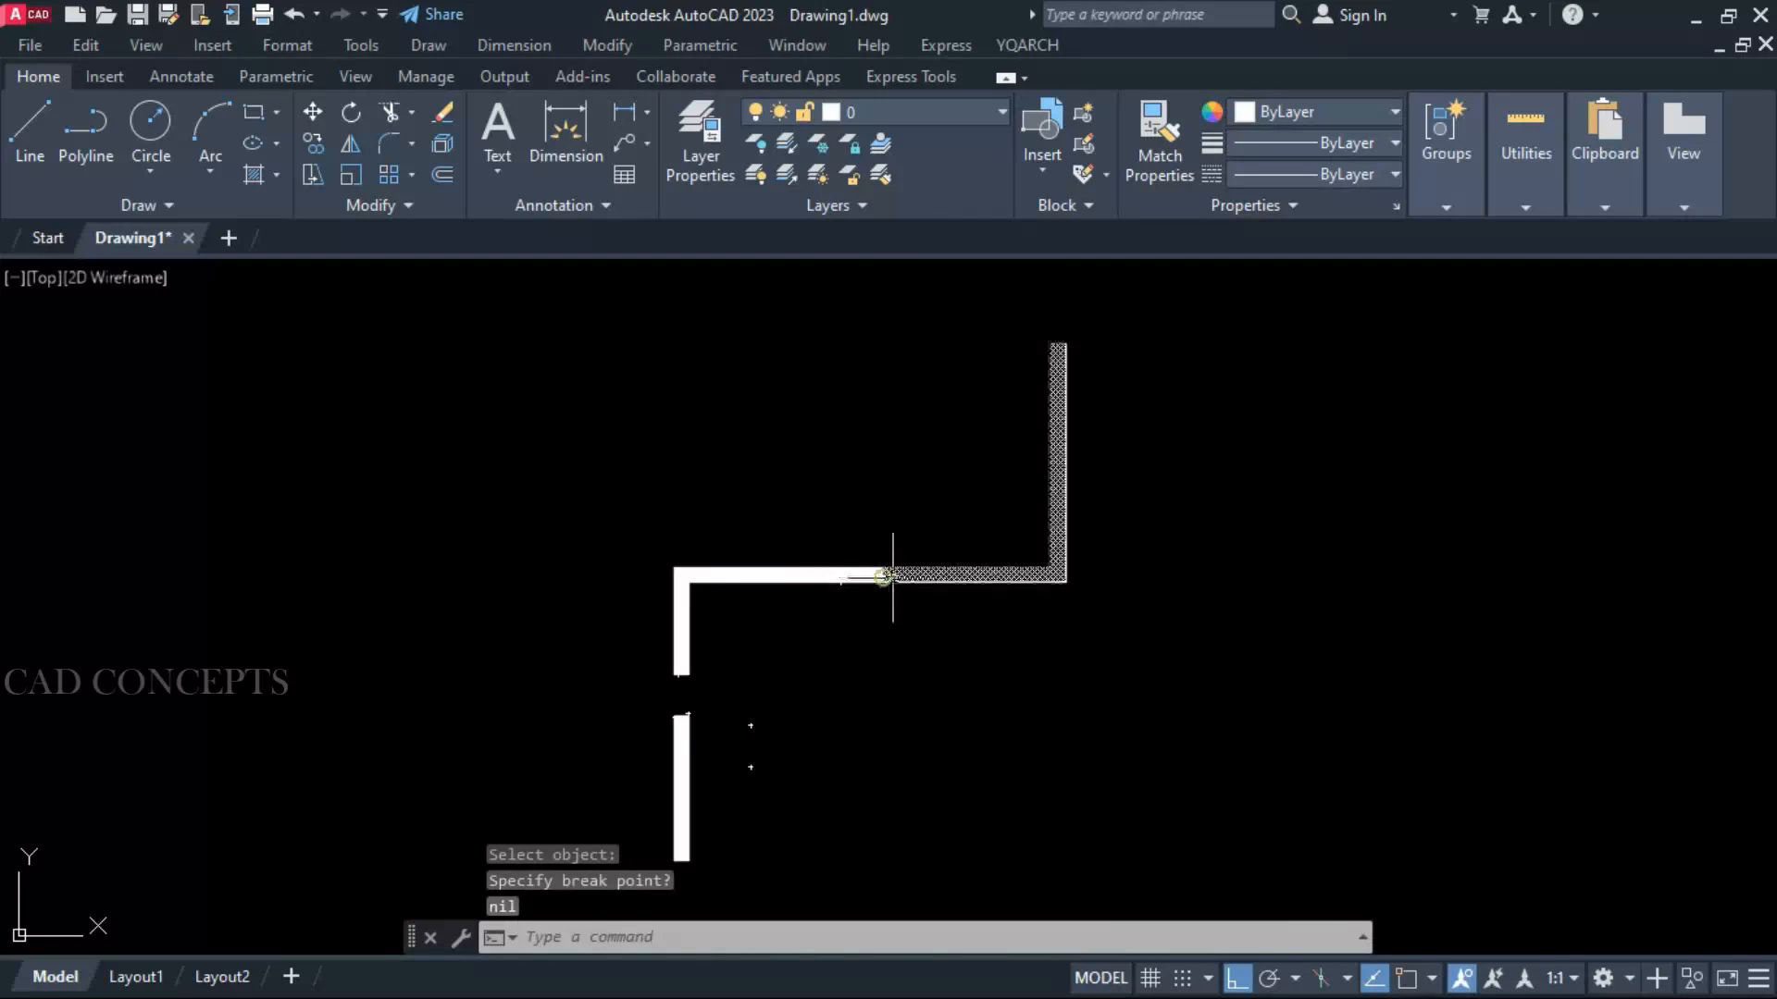
# Move the separated right-hand piece of the polyline straight to the right to leave a small gap at the break
pyautogui.click(899, 585)
pyautogui.click(898, 622)
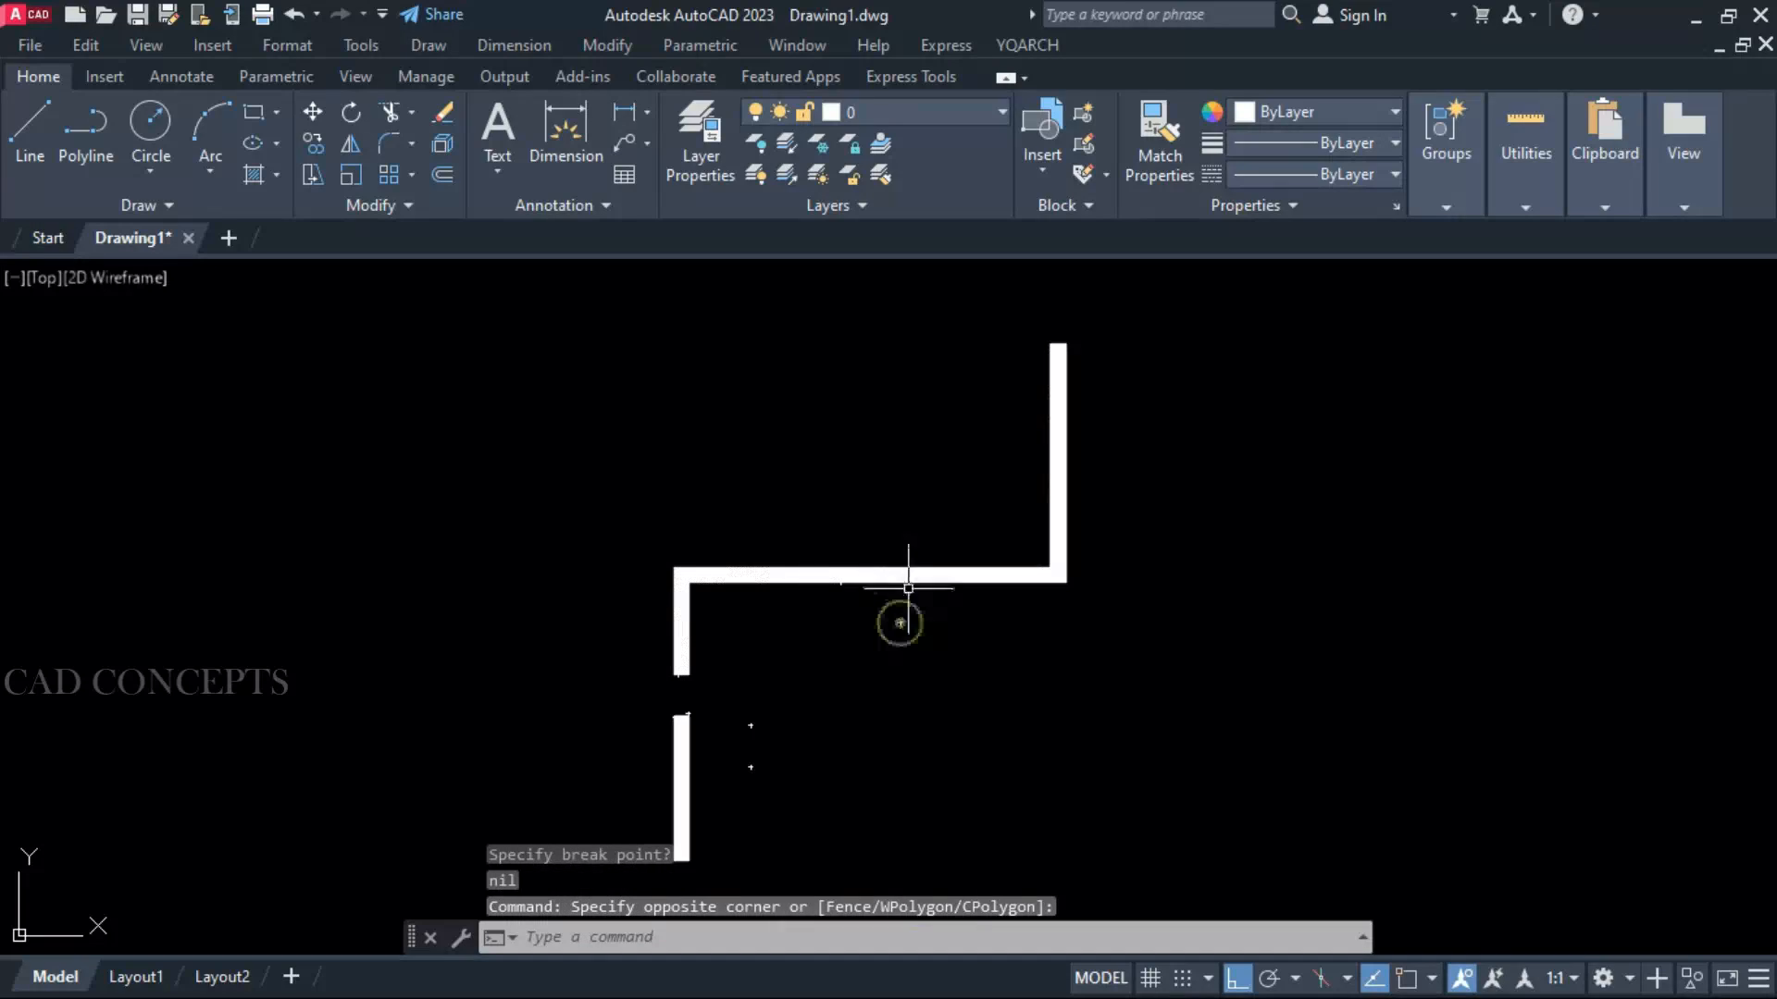
pyautogui.click(907, 587)
pyautogui.click(905, 614)
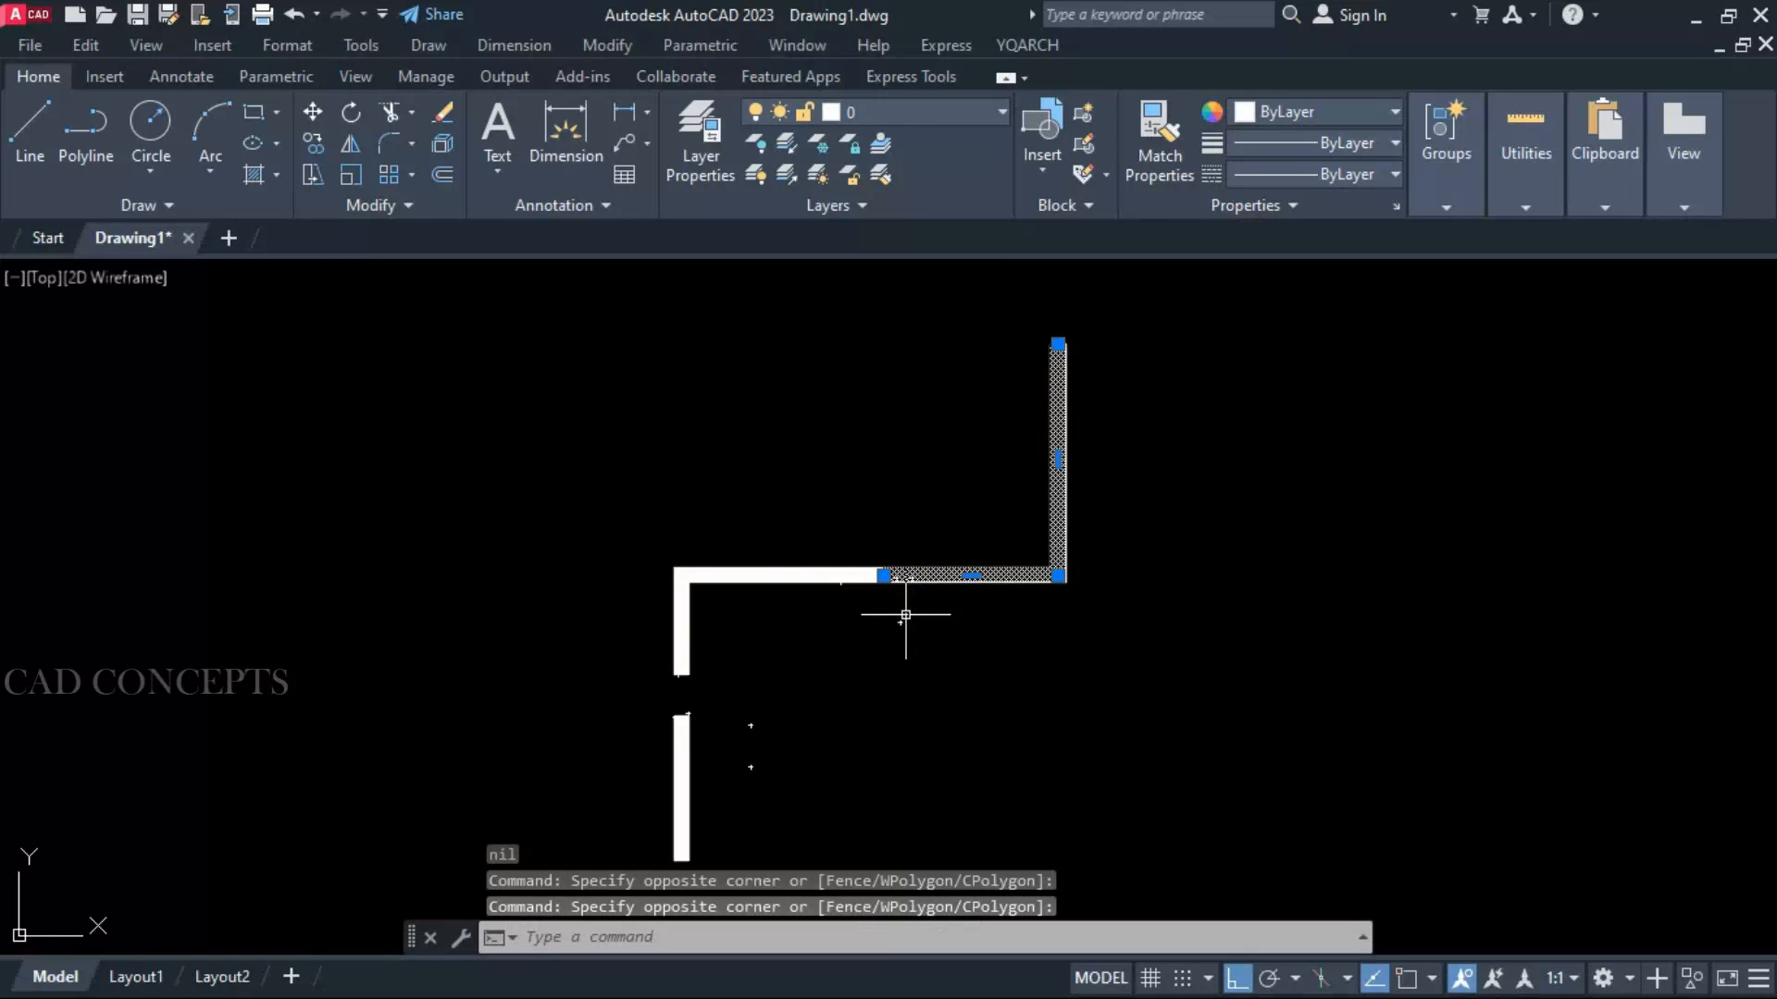
pyautogui.write('m')
pyautogui.press('Return')
pyautogui.click(952, 614)
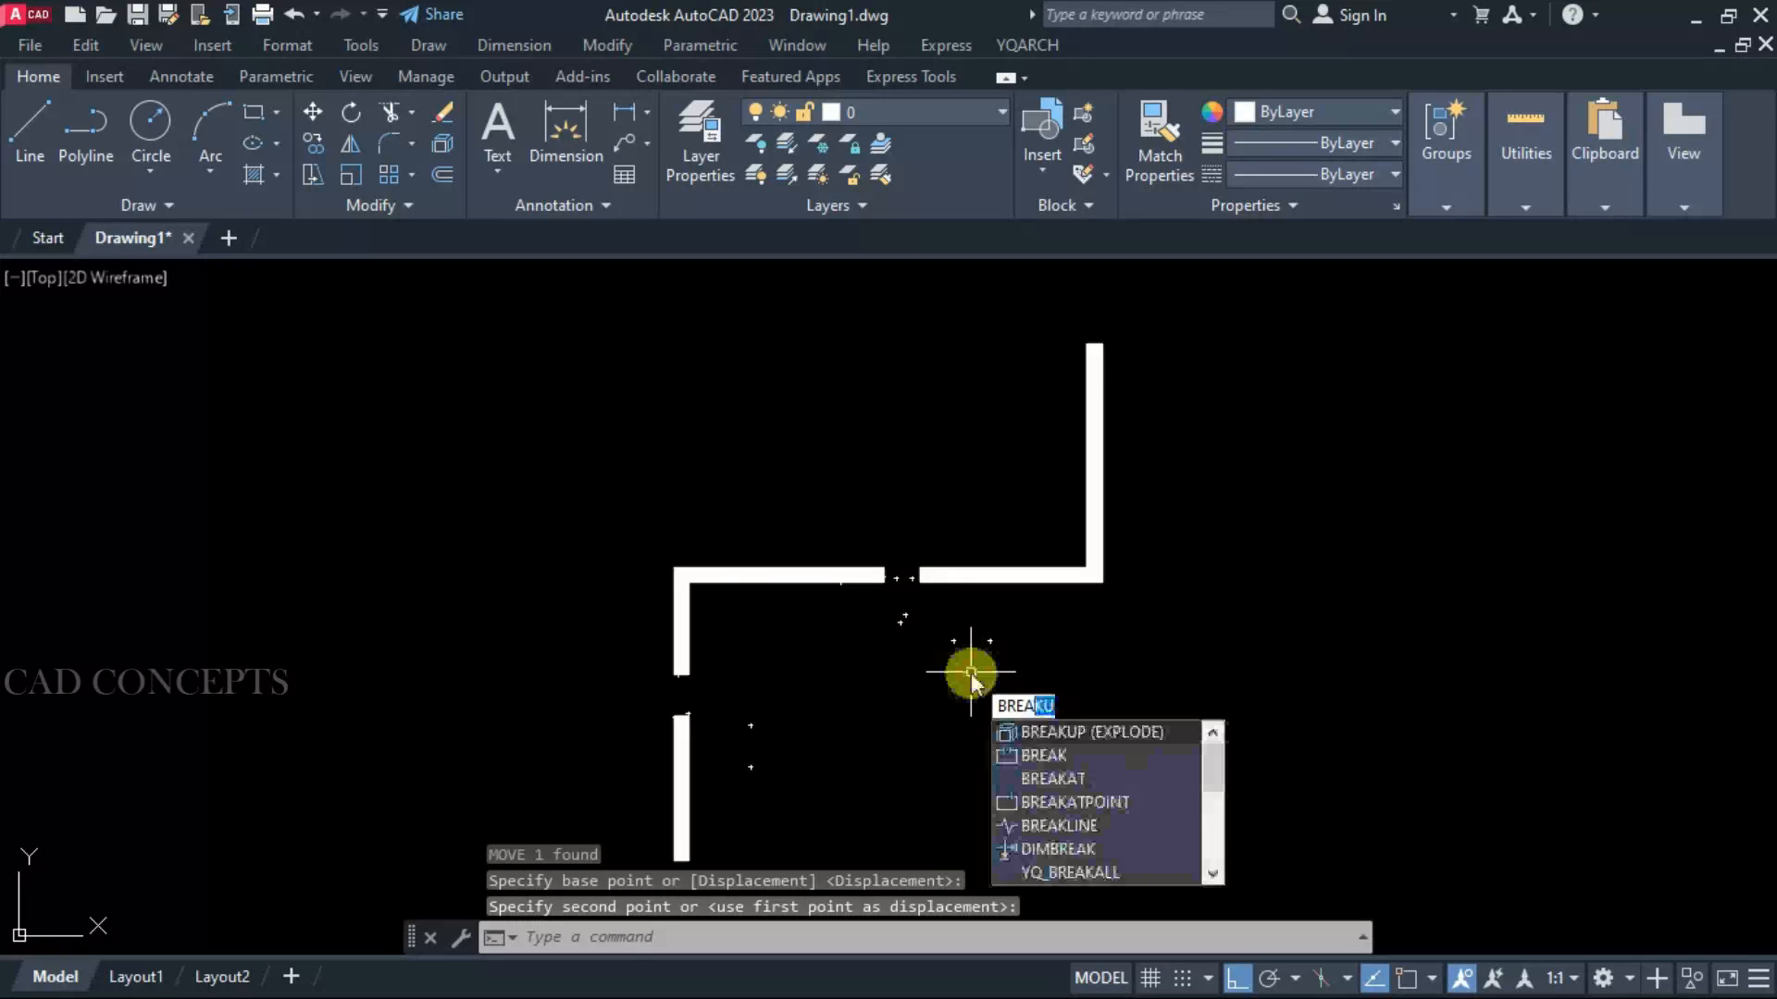
# Break the right-hand L-shaped piece with BREAKAT at a point low on its vertical segment
pyautogui.write('BREAKAT')
pyautogui.press('Return')
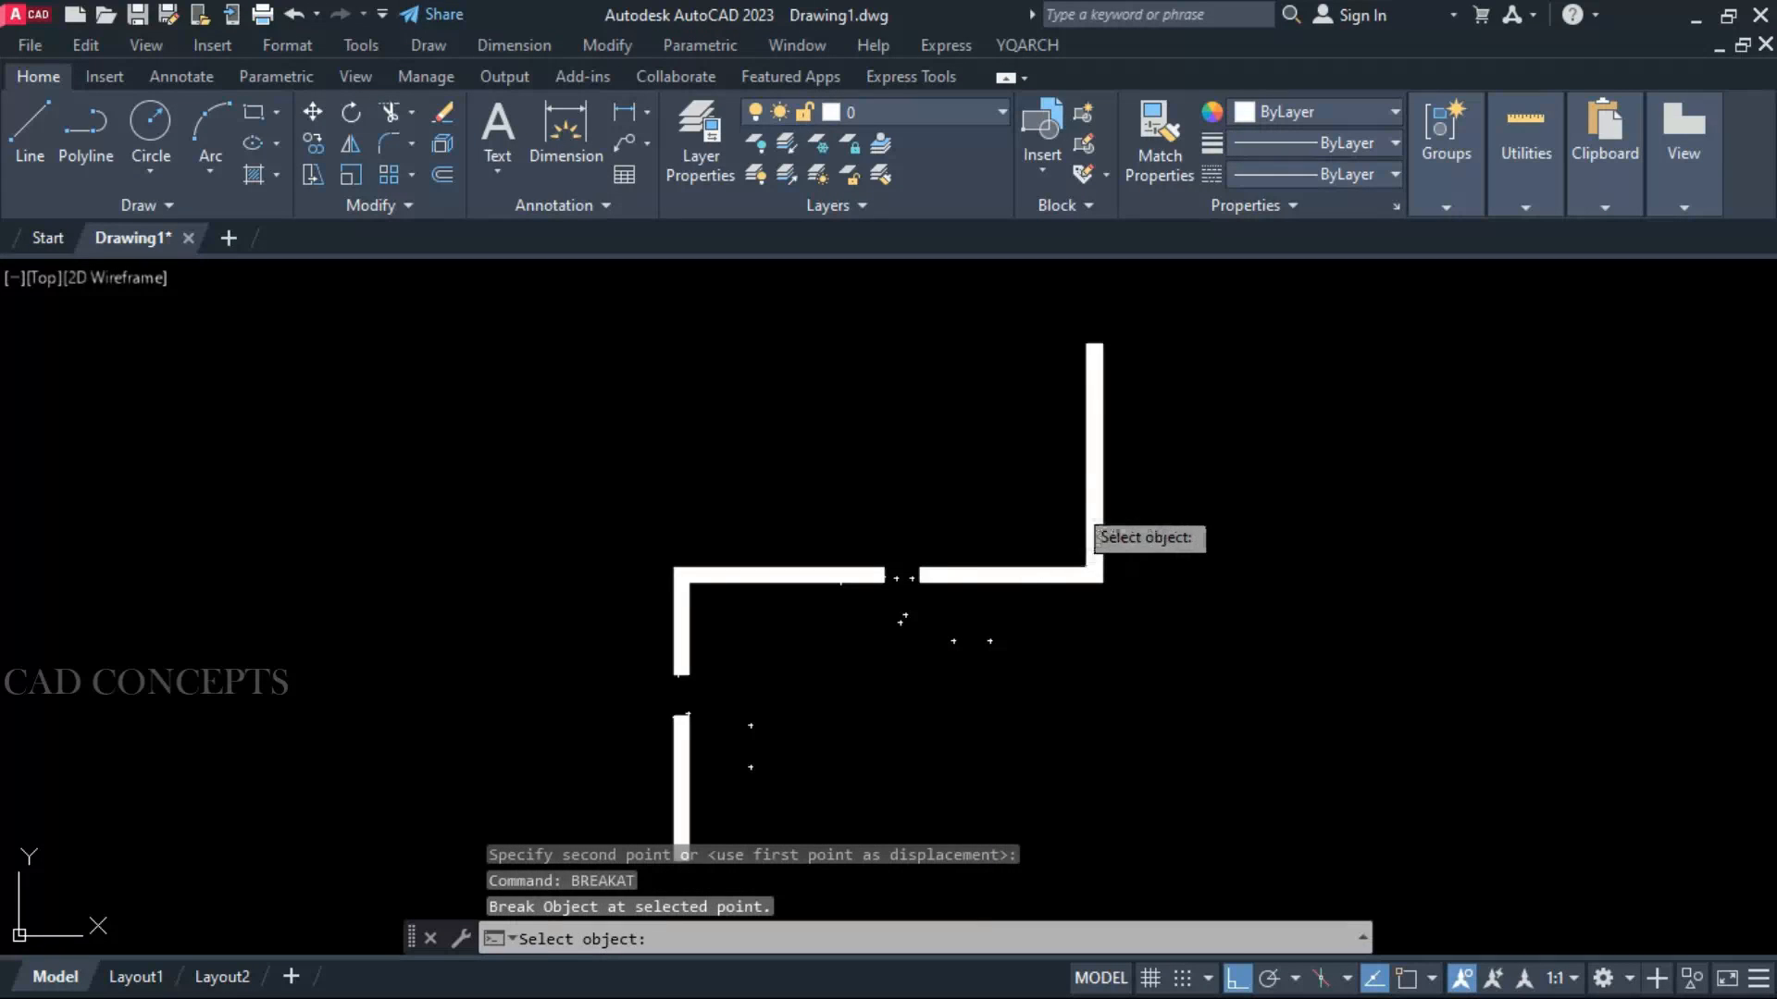
pyautogui.click(1092, 491)
pyautogui.click(1090, 489)
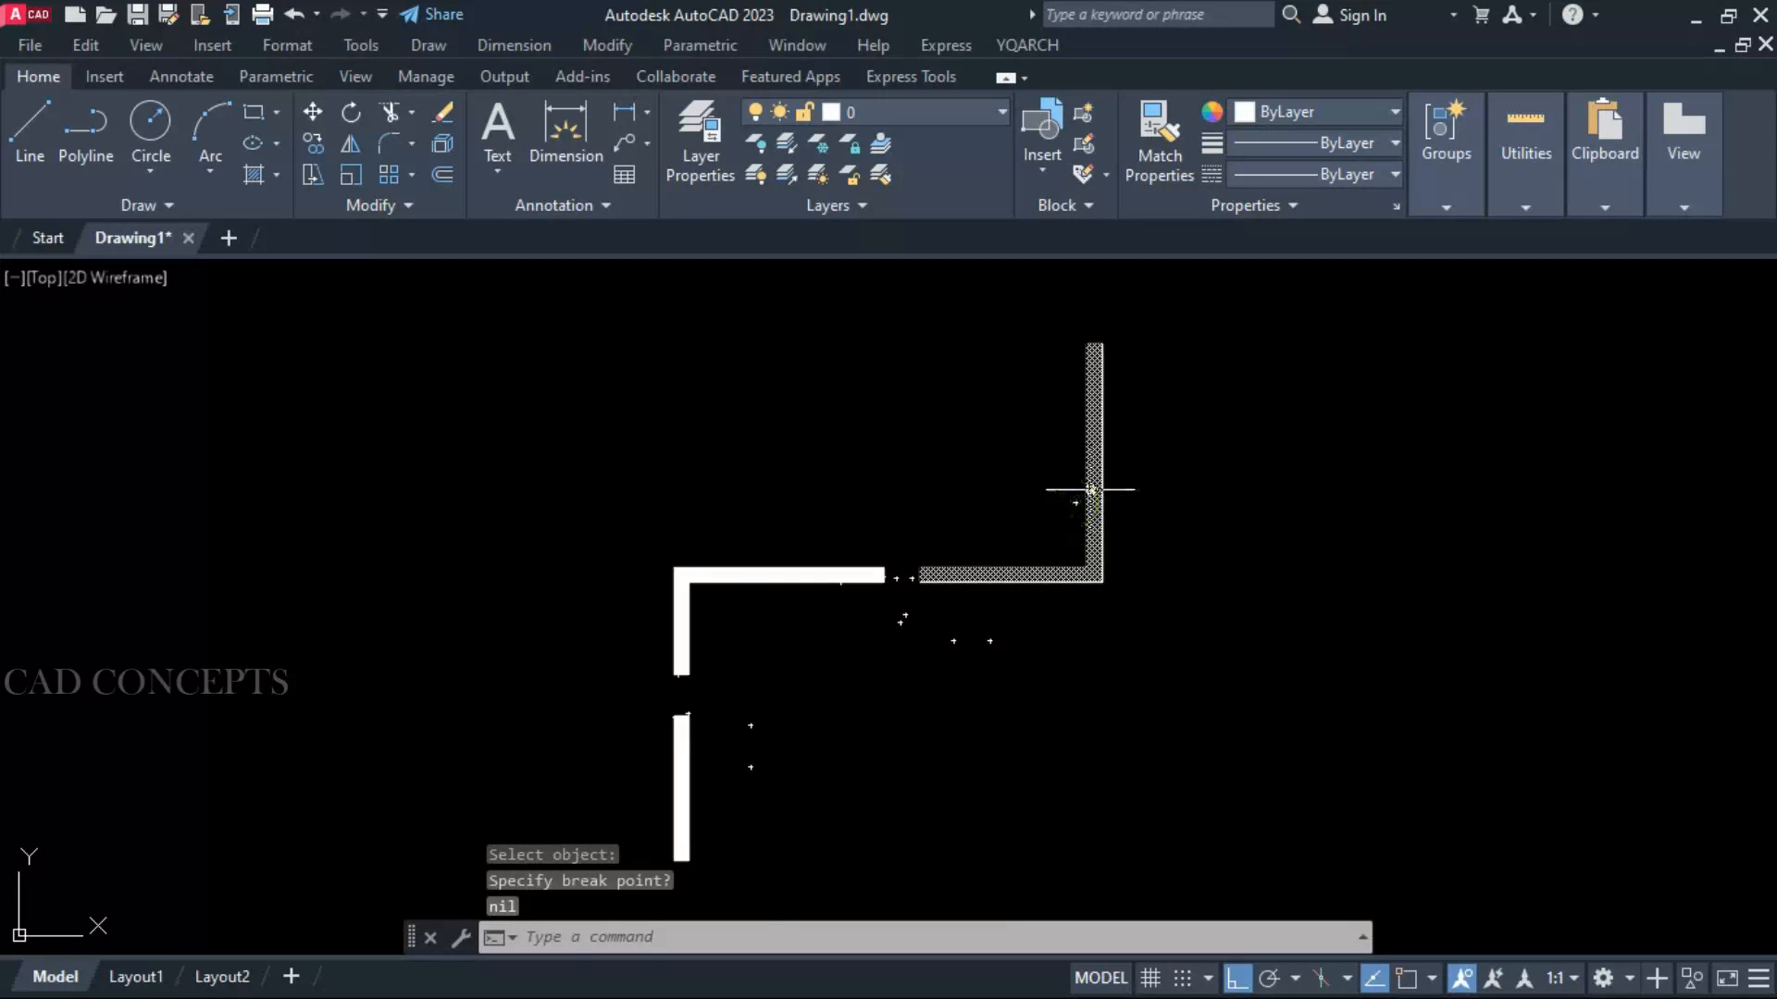
pyautogui.click(1090, 489)
pyautogui.press('Return')
pyautogui.click(1090, 491)
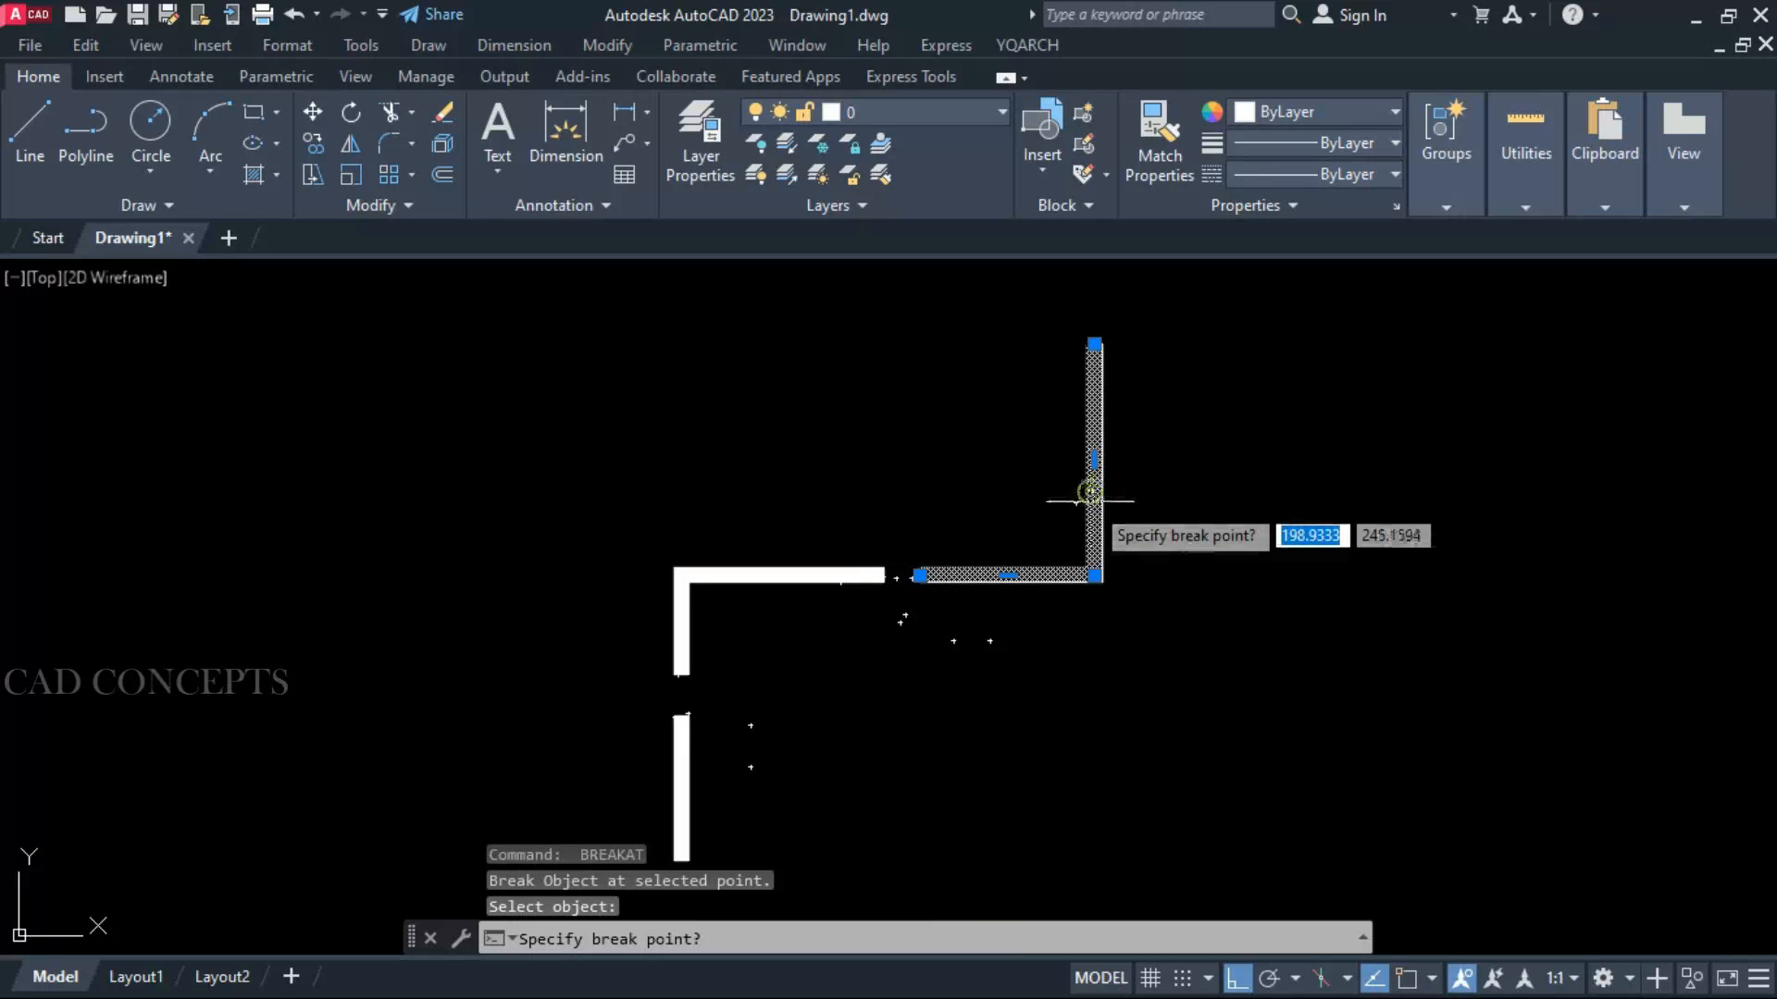
pyautogui.click(1085, 516)
# Move the short L-shaped piece below the new break straight down a small distance
pyautogui.click(1085, 532)
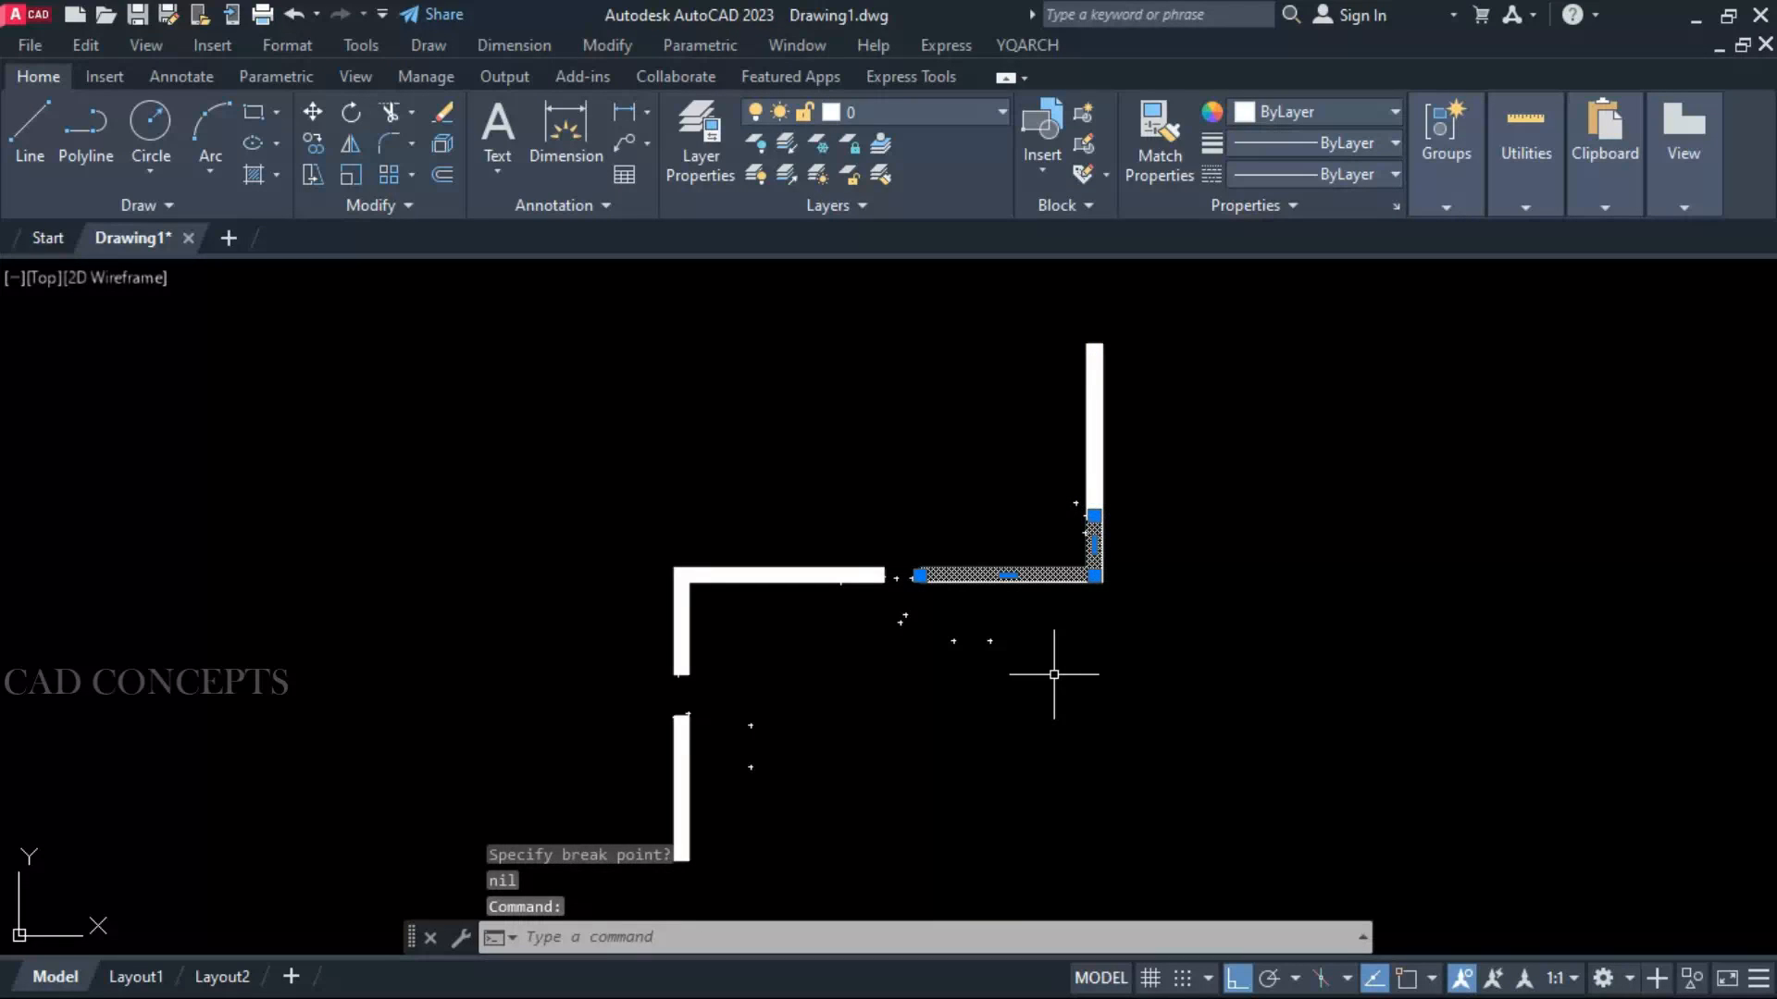
pyautogui.write('m')
pyautogui.press('Return')
pyautogui.click(1045, 736)
pyautogui.click(1044, 777)
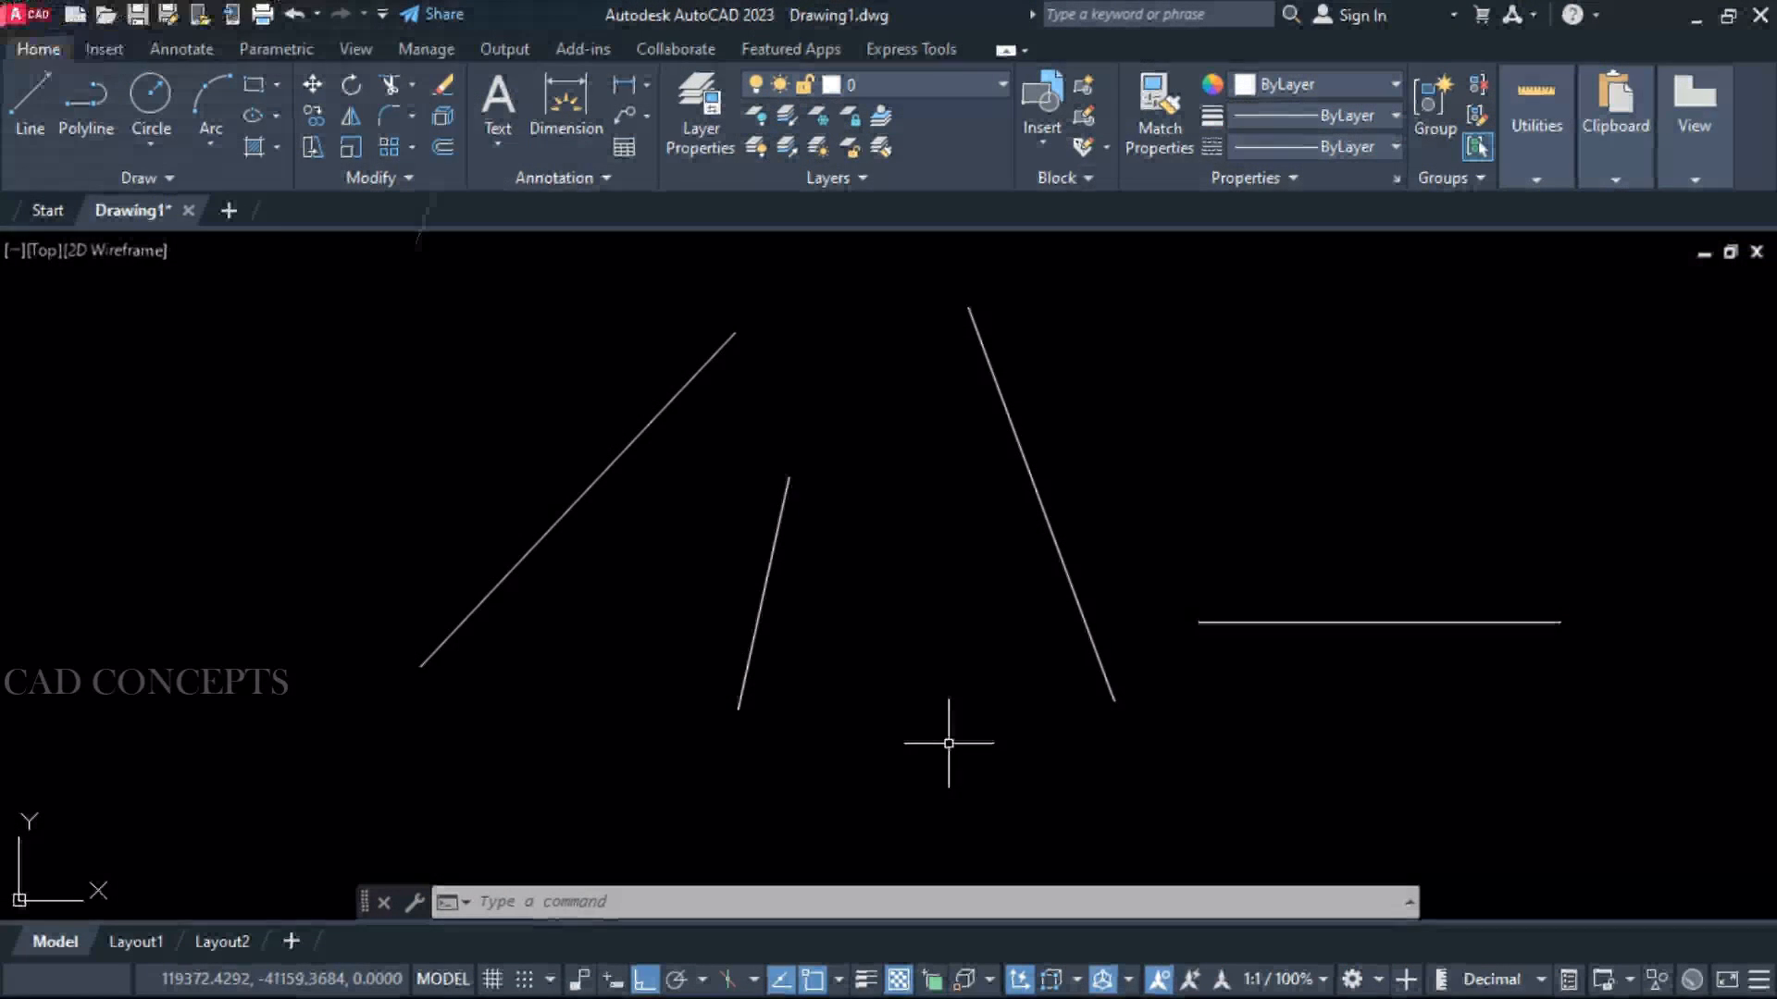
pyautogui.click(1354, 296)
pyautogui.click(347, 766)
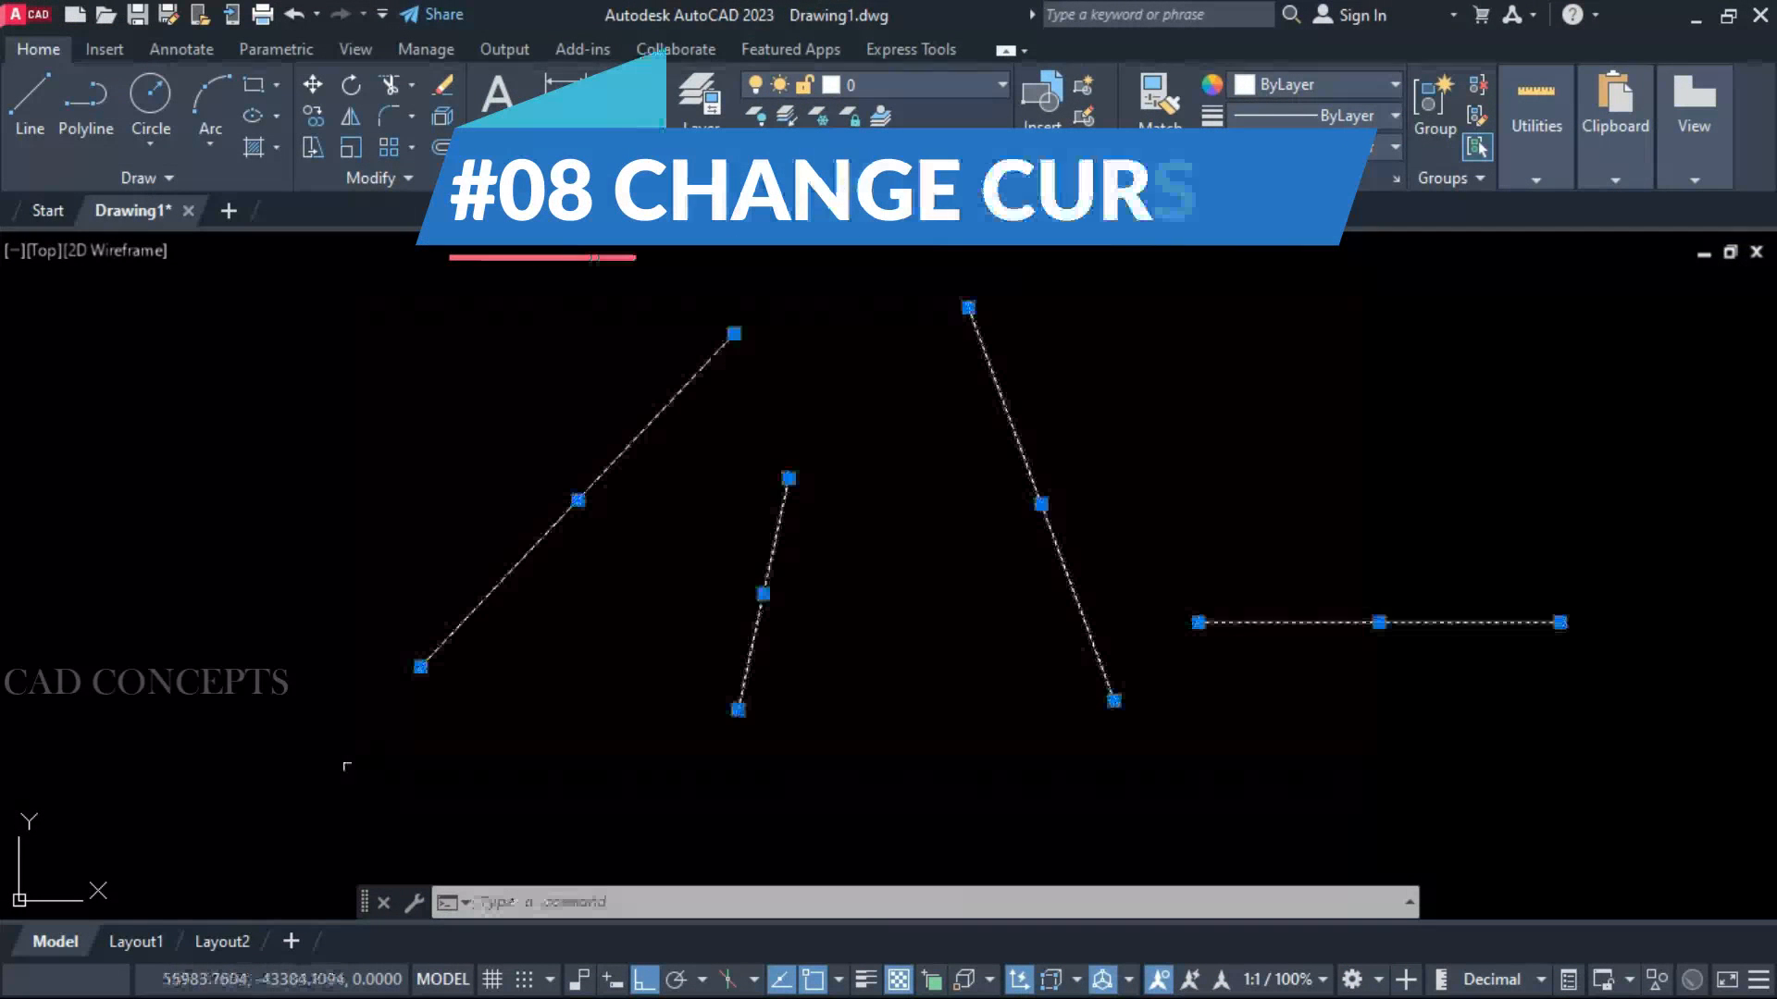
pyautogui.press('Escape')
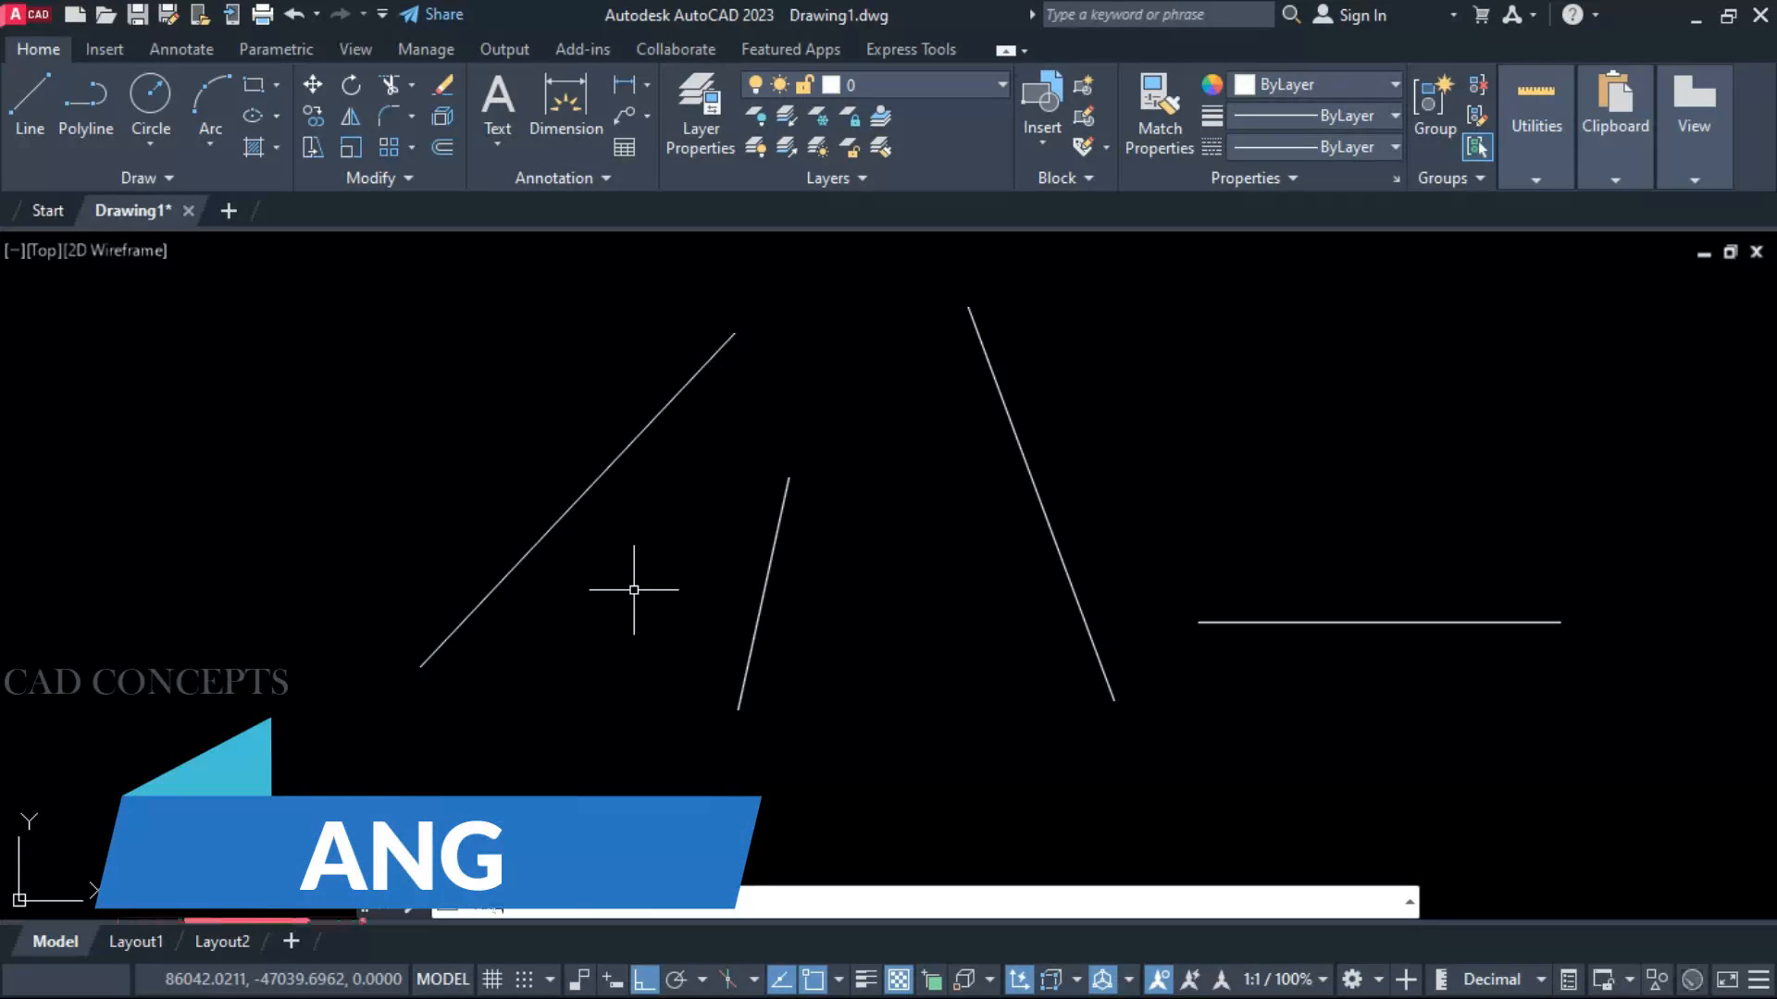
# Rotate the cursor with ANG to match the angle of the long diagonal line
pyautogui.write('ANG')
pyautogui.click(494, 615)
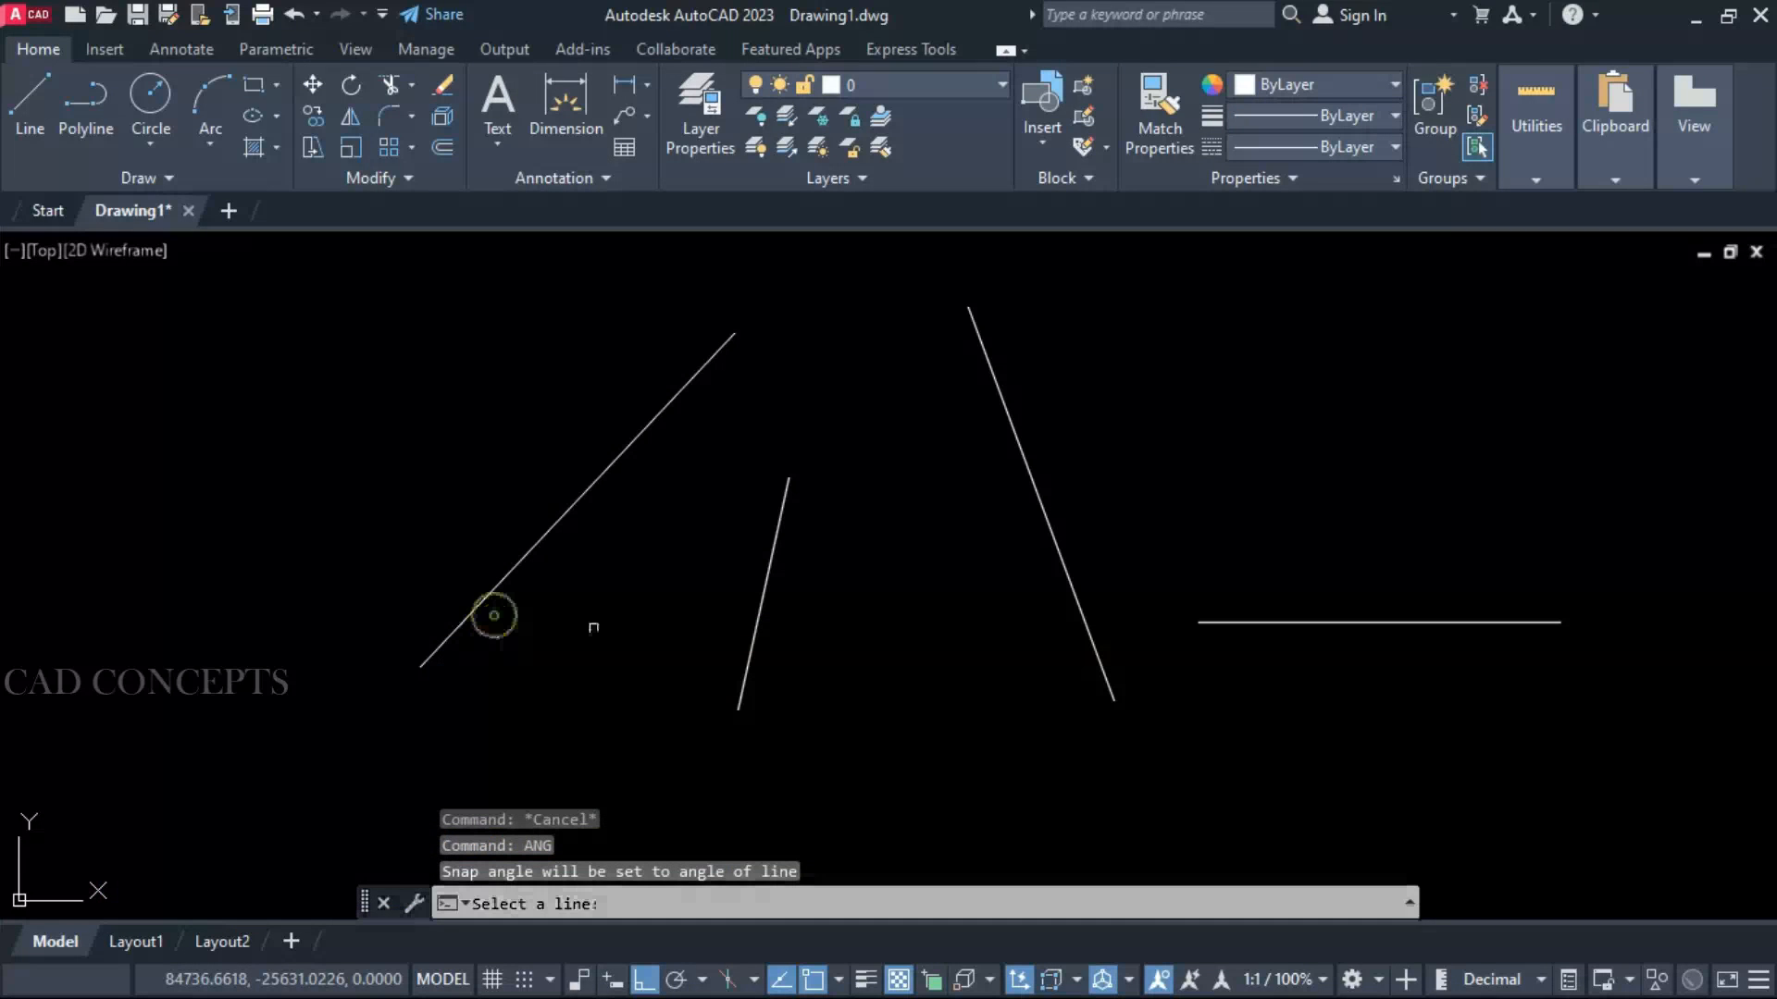
pyautogui.click(570, 514)
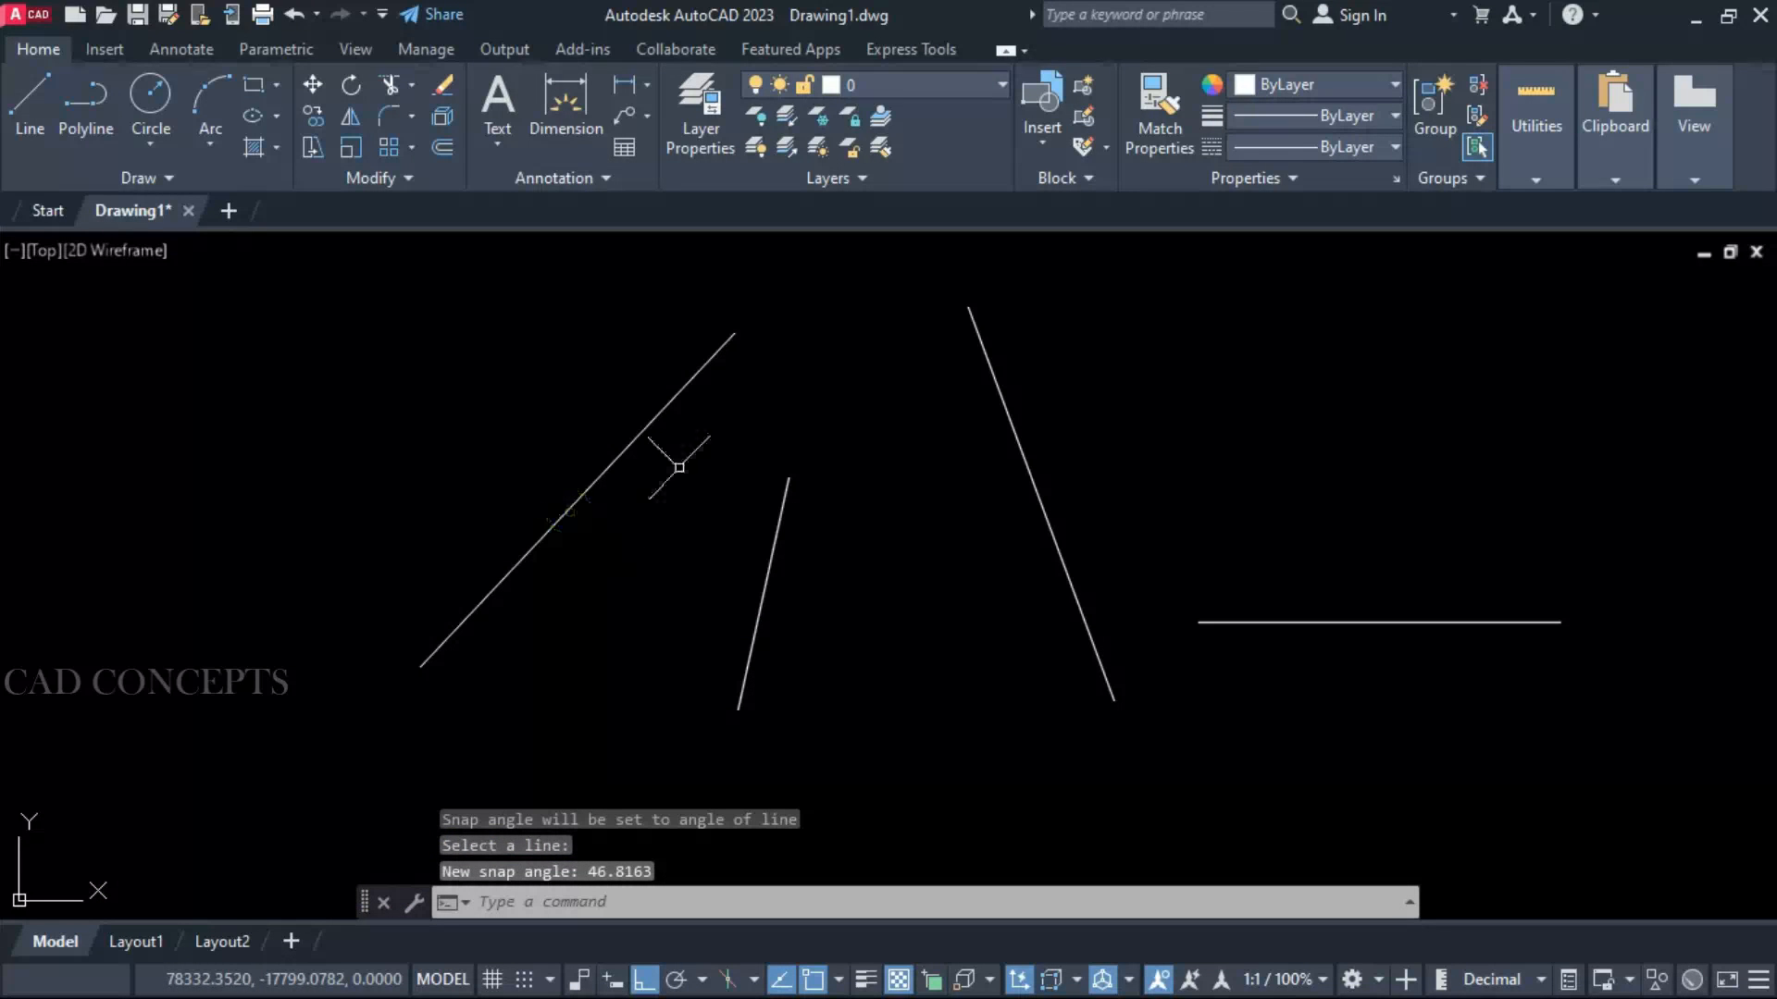
# Try drawing ortho-locked lines parallel and perpendicular to the long diagonal line
pyautogui.write('L')
pyautogui.press('Return')
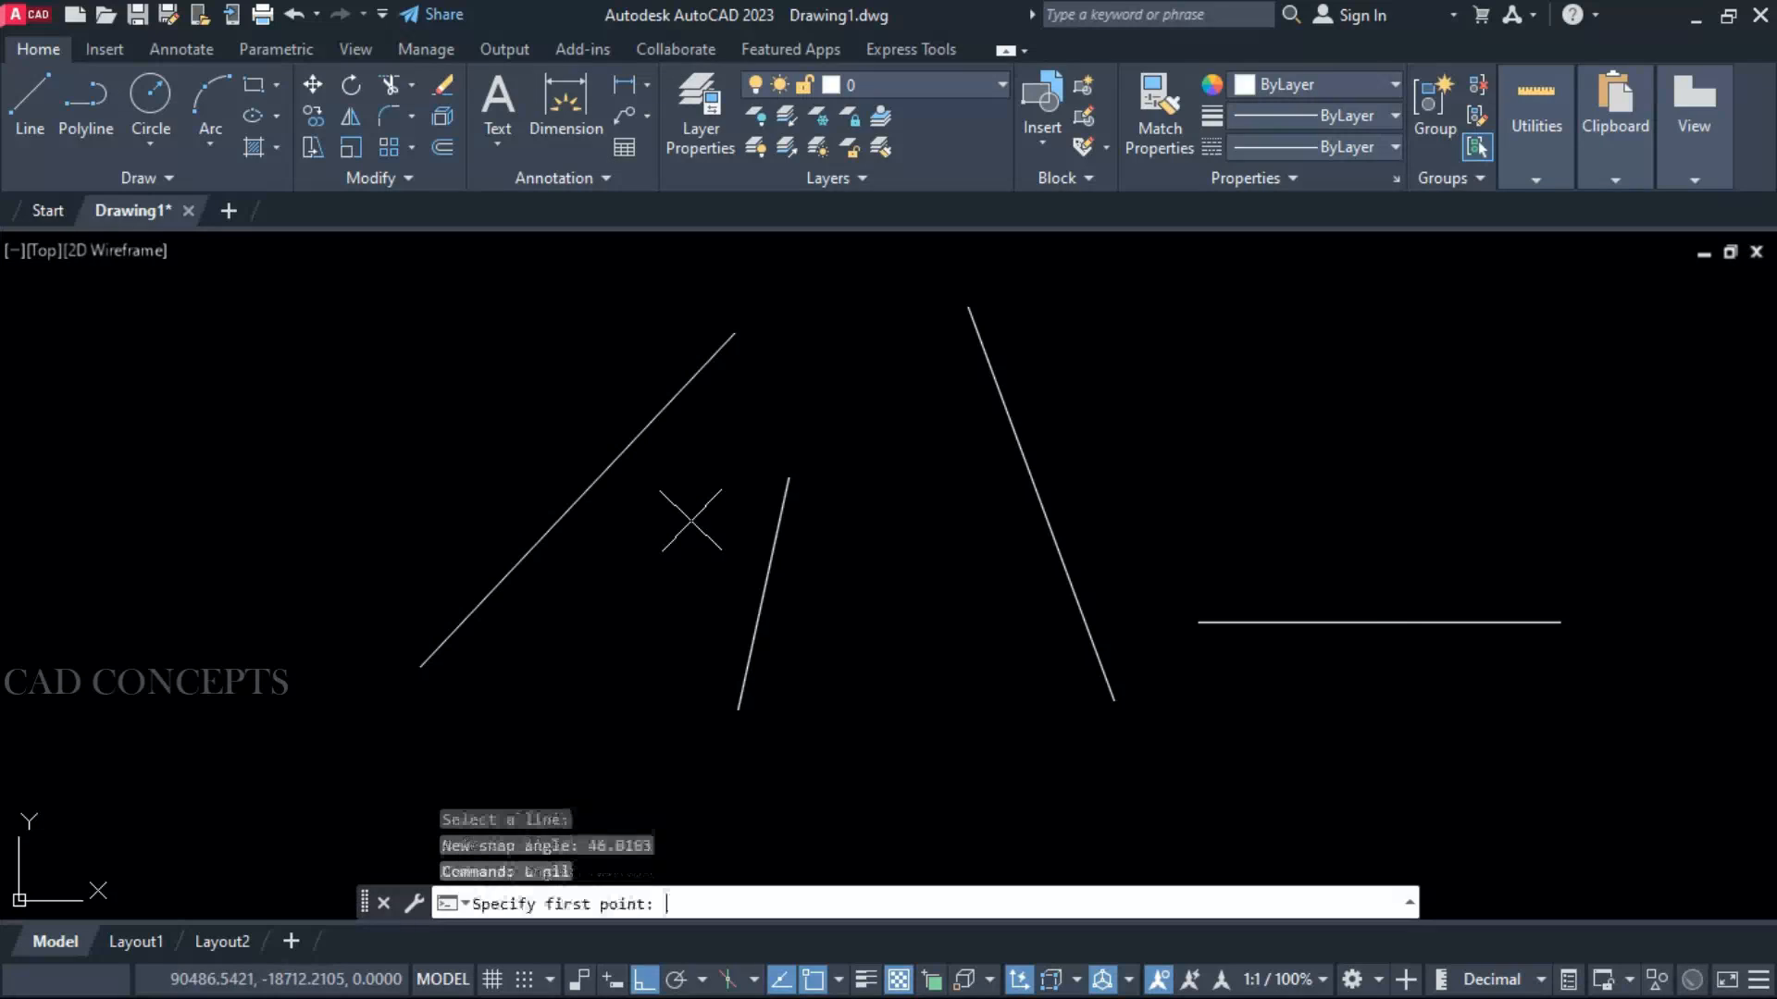
pyautogui.click(614, 635)
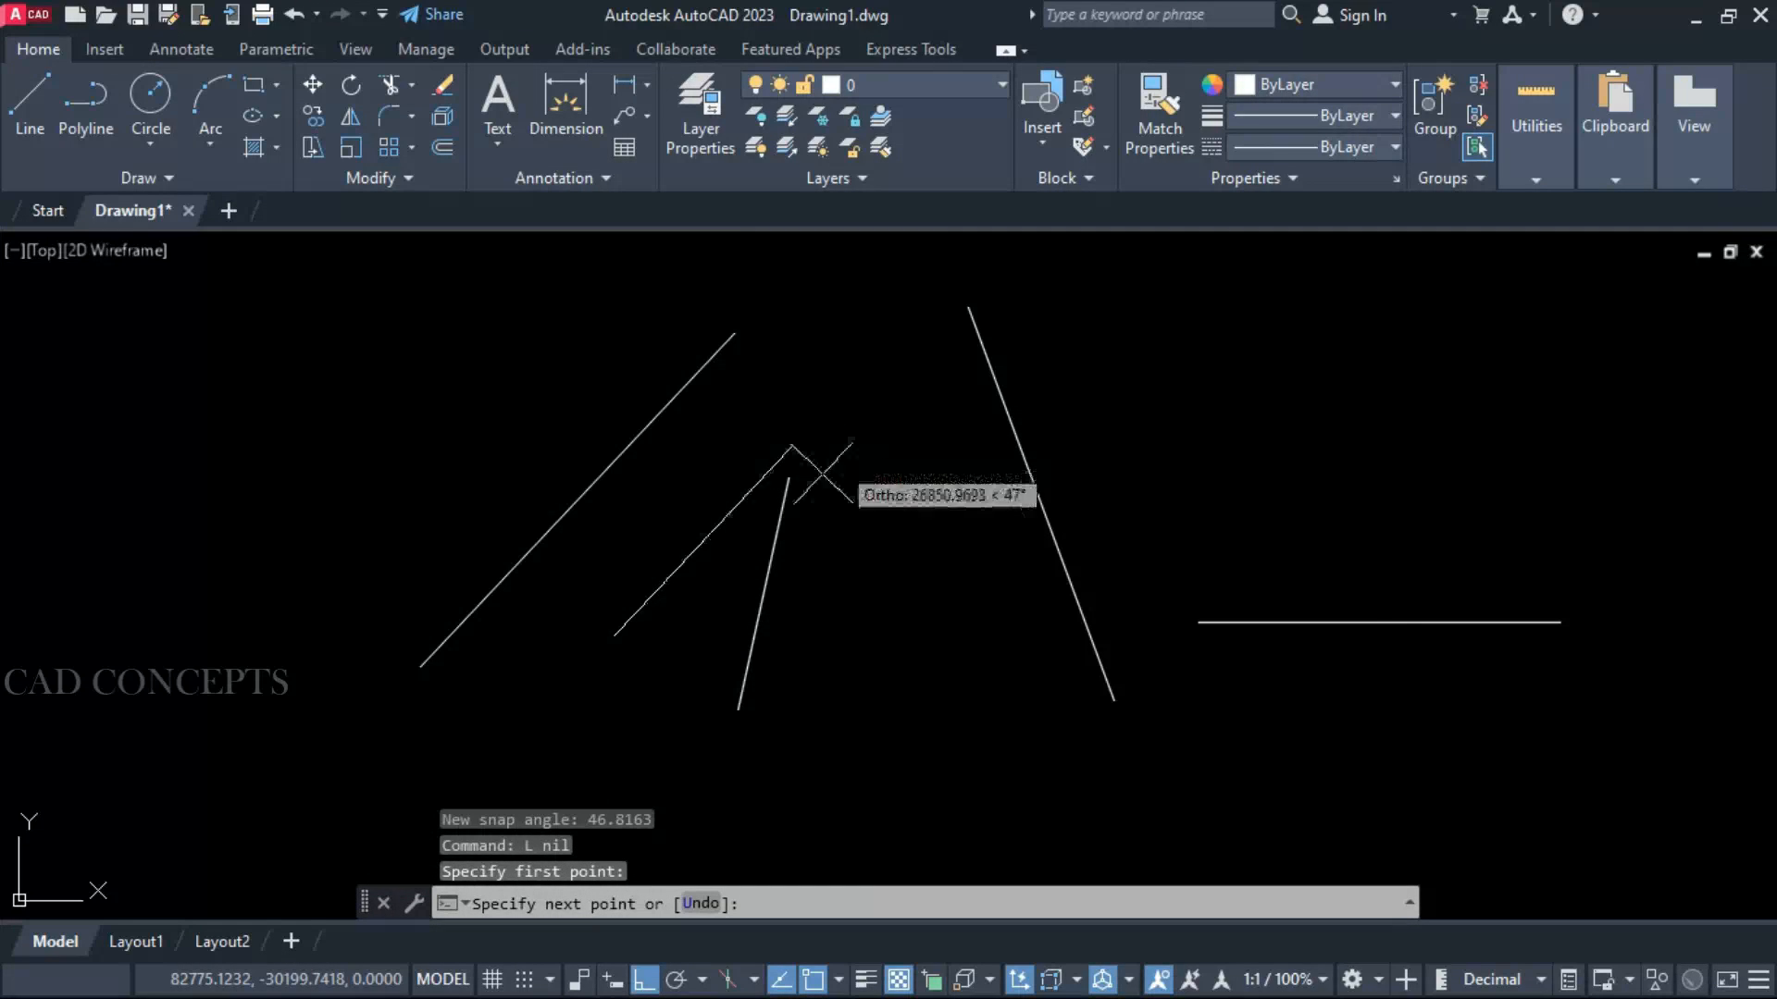
pyautogui.press('Escape')
pyautogui.write('L')
pyautogui.press('Return')
pyautogui.click(511, 428)
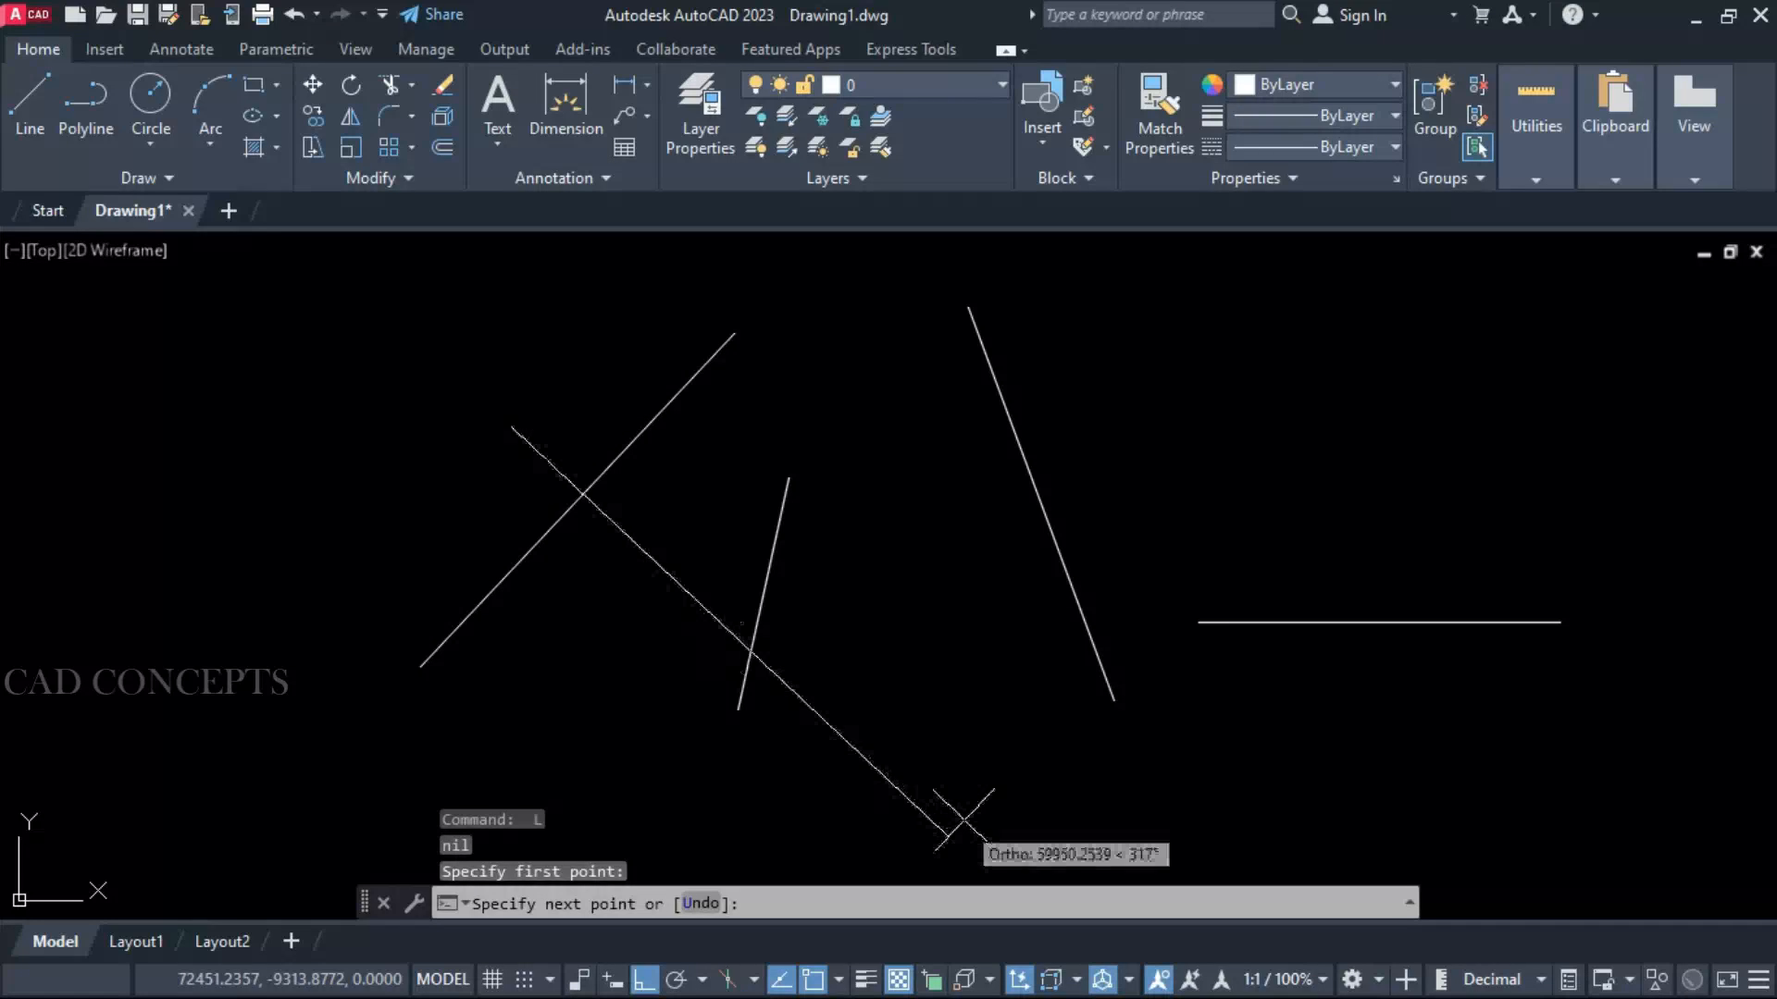
pyautogui.press('Escape')
pyautogui.write('L')
pyautogui.press('Return')
pyautogui.click(600, 668)
pyautogui.press('Escape')
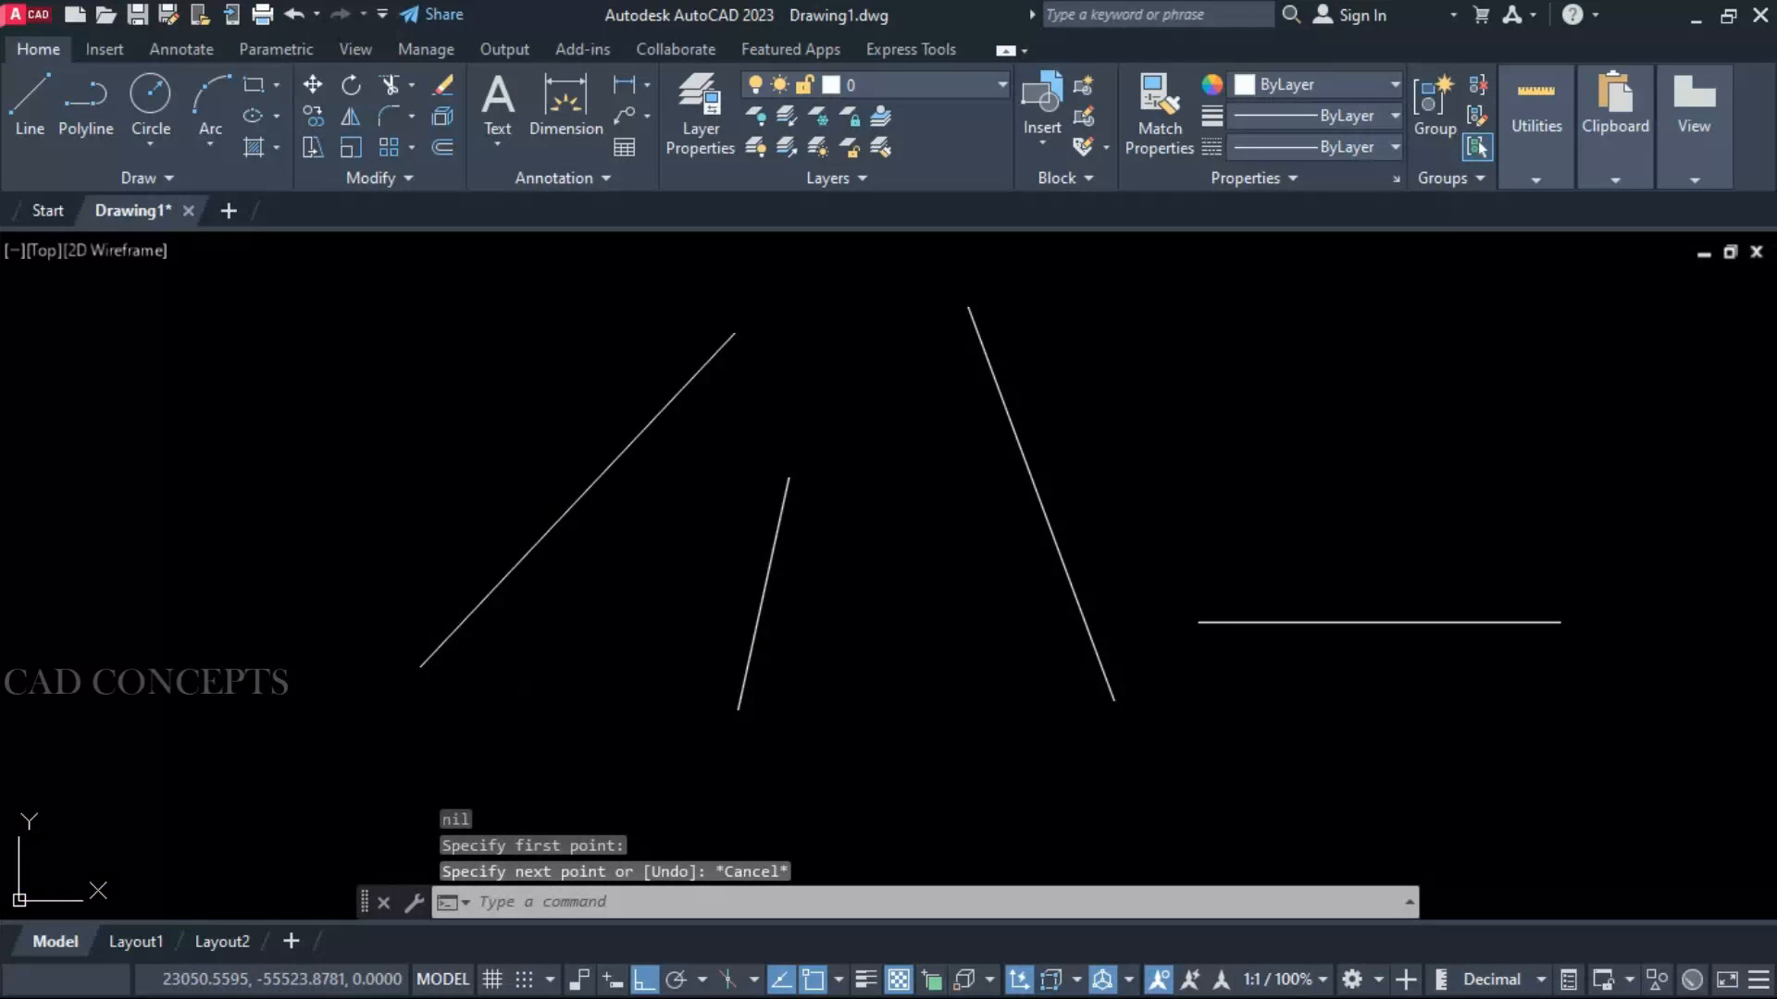
# Rotate the cursor with ANG to match the angle of the short steep line
pyautogui.write('ANG')
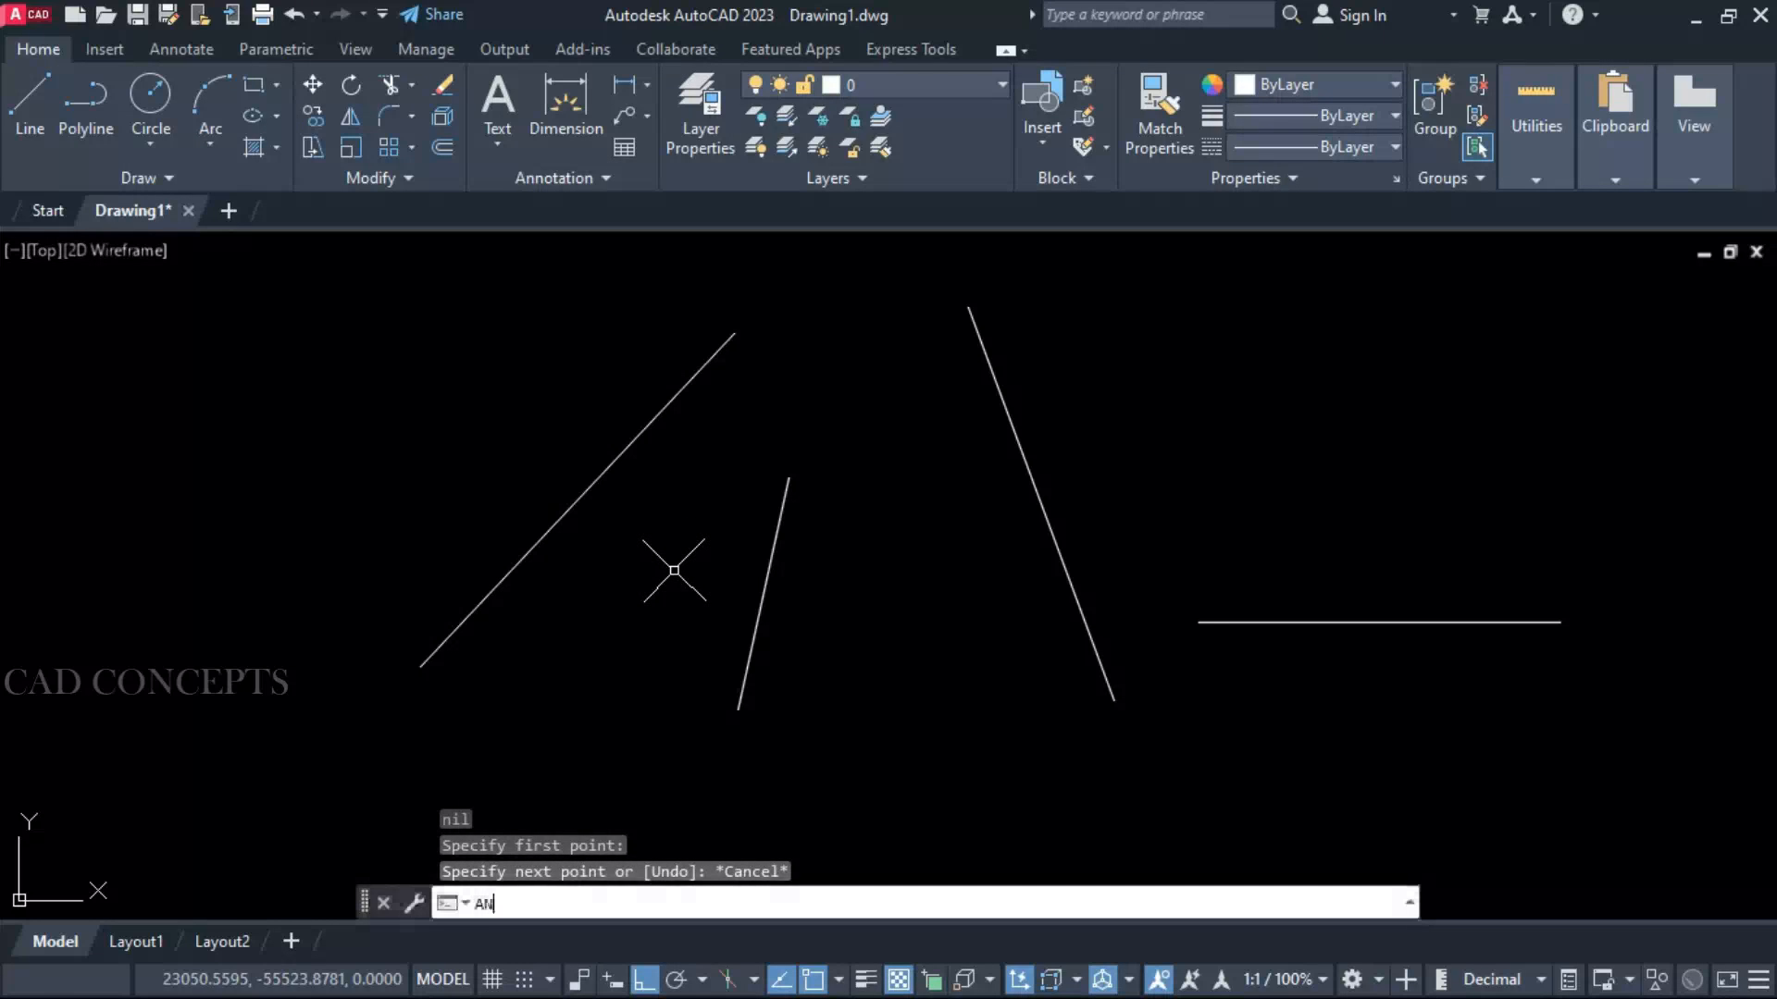
pyautogui.press('Return')
pyautogui.click(760, 605)
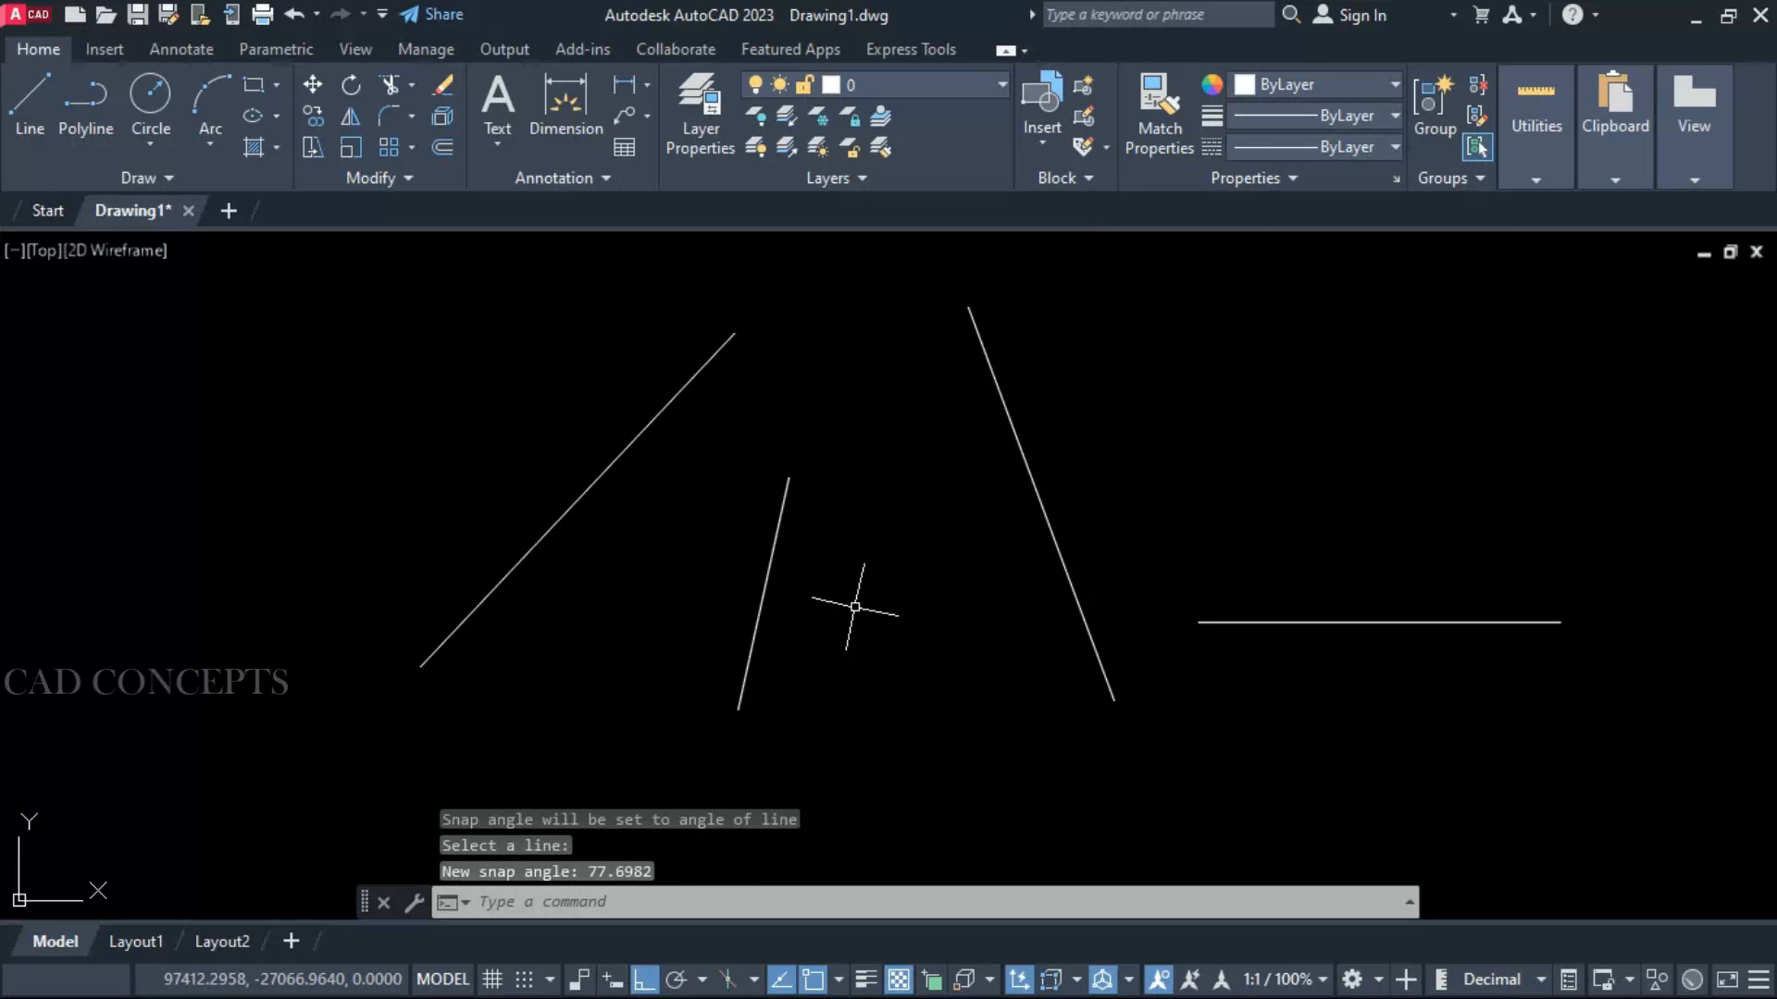
# Draw one line parallel to the short steep line and a shorter one perpendicular to it, crossing each other
pyautogui.write('l')
pyautogui.press('Return')
pyautogui.click(833, 681)
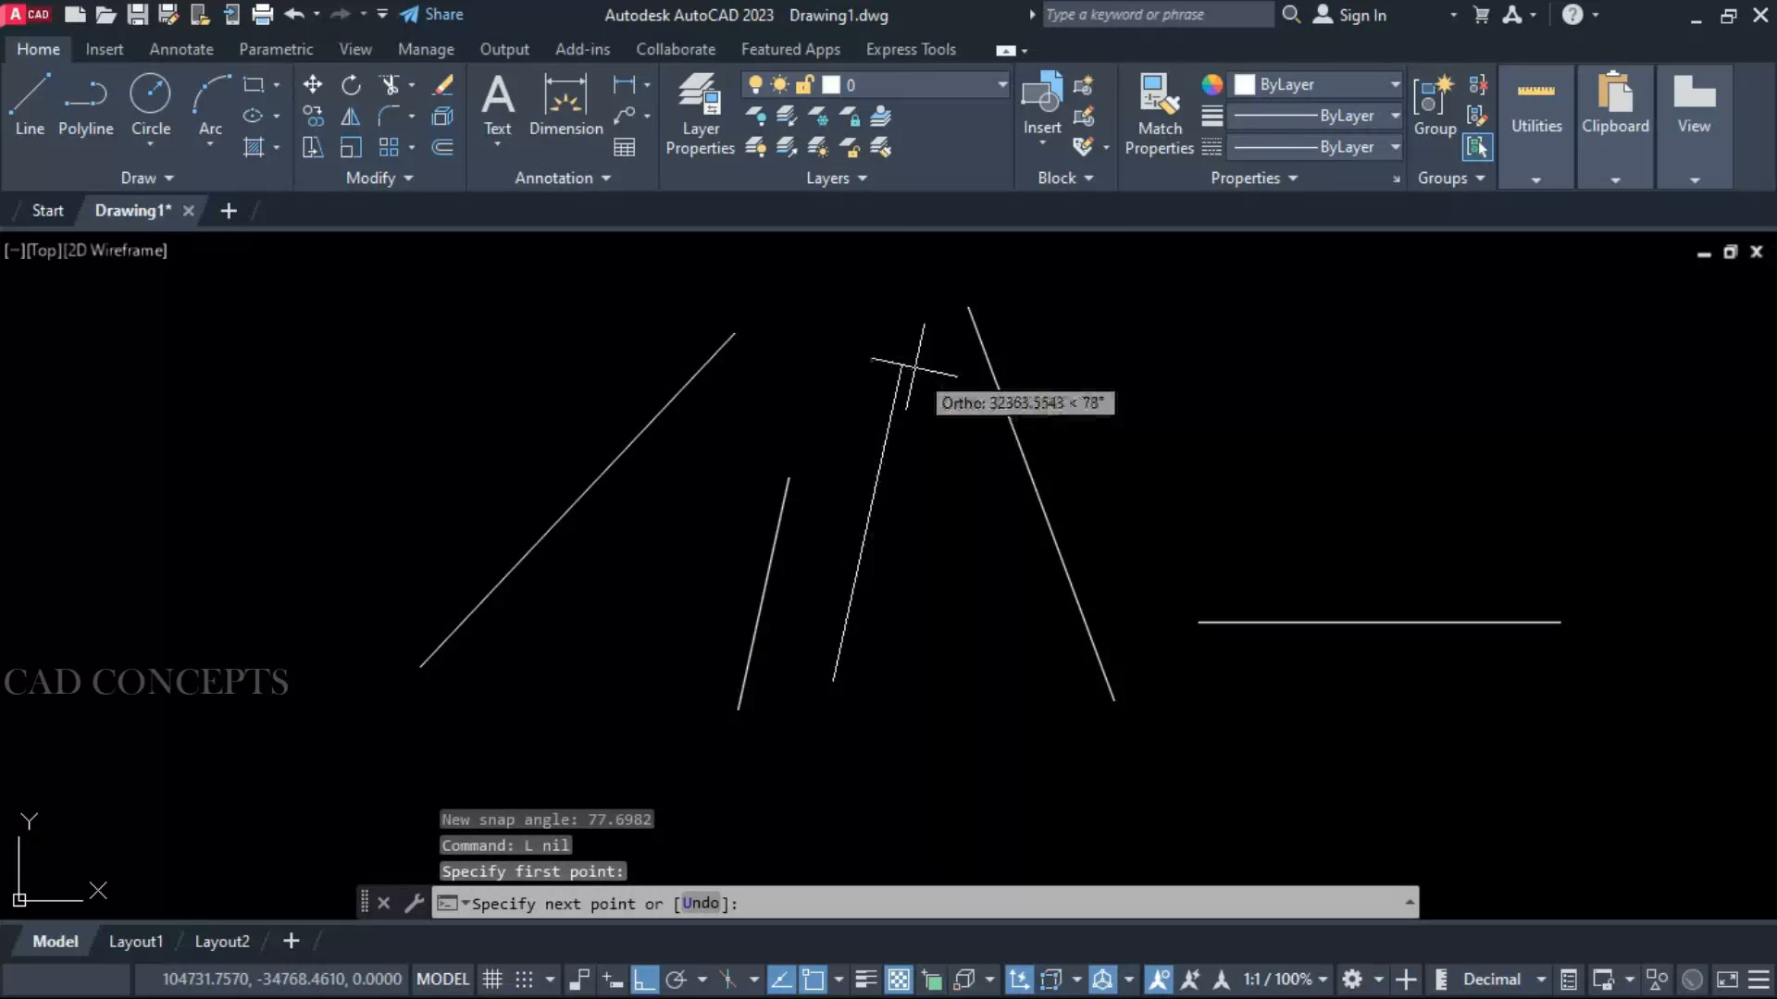
pyautogui.click(913, 368)
pyautogui.press('Escape')
pyautogui.press('Return')
pyautogui.click(810, 567)
pyautogui.click(932, 595)
pyautogui.press('Escape')
# Erase the two crossing test lines beside the short steep line
pyautogui.click(913, 677)
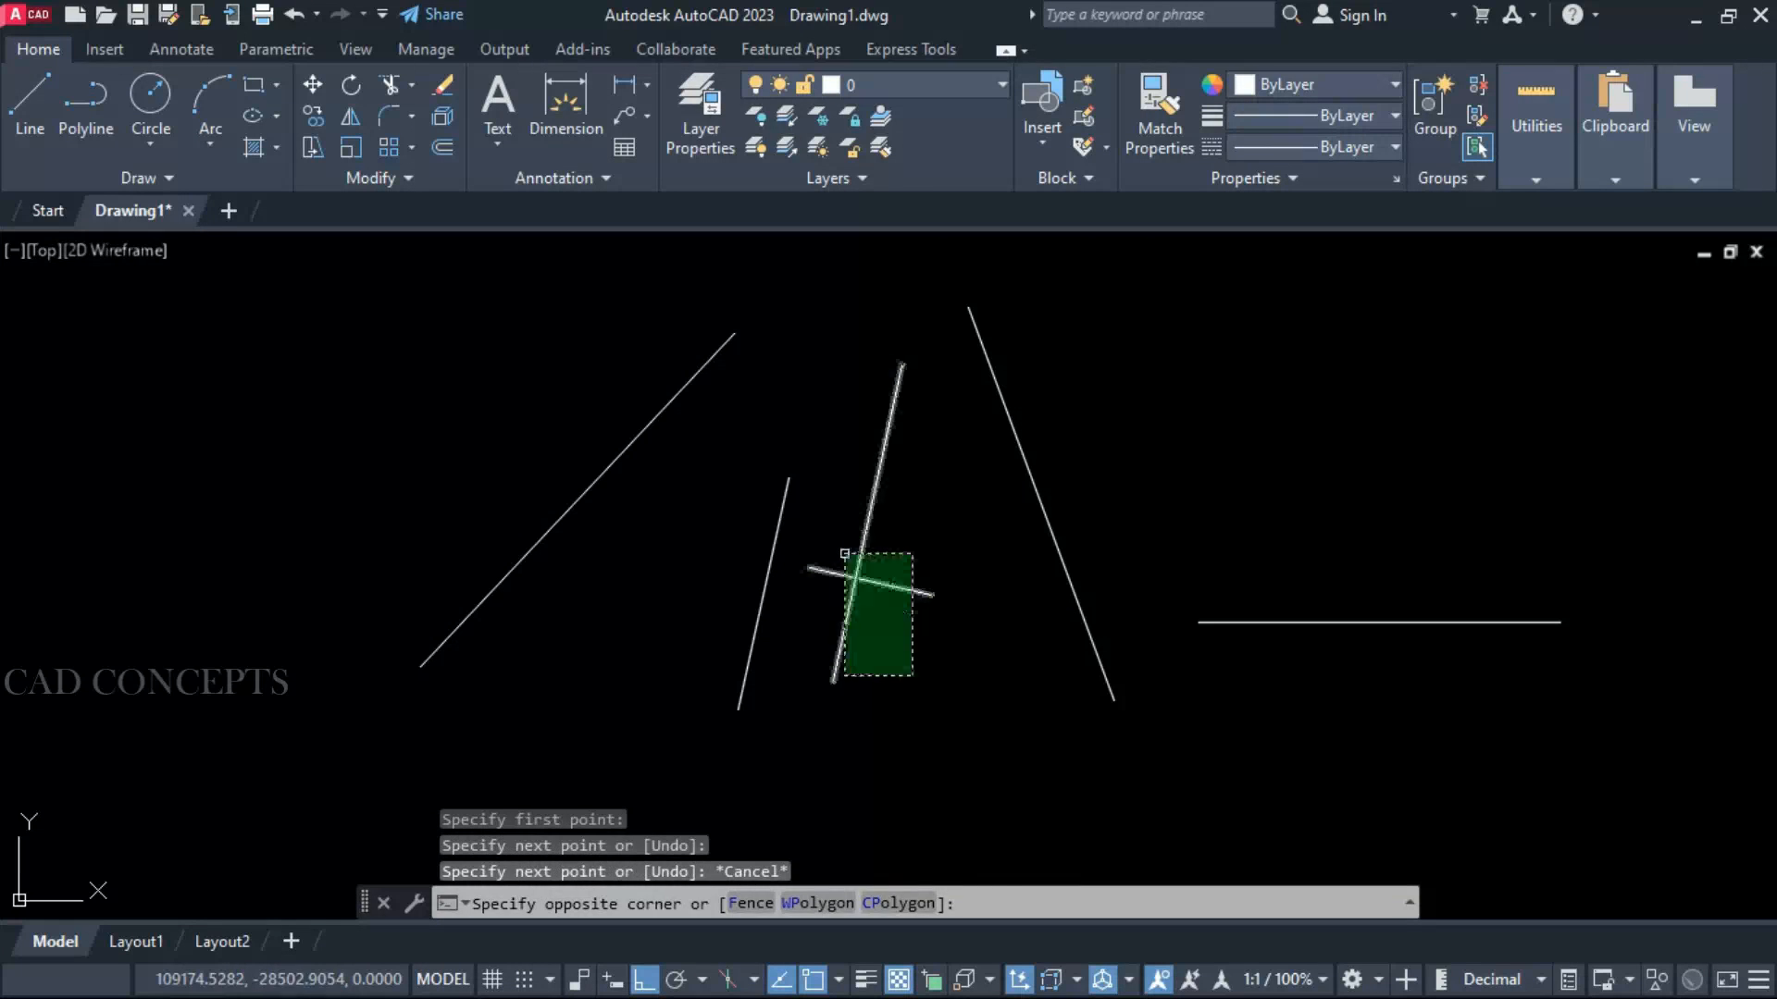
pyautogui.click(844, 555)
pyautogui.write('e')
pyautogui.press('Return')
# Align the cursor with ANG to the long line sloping down to the right, and return it to level using the horizontal line
pyautogui.write('ANG')
pyautogui.press('Return')
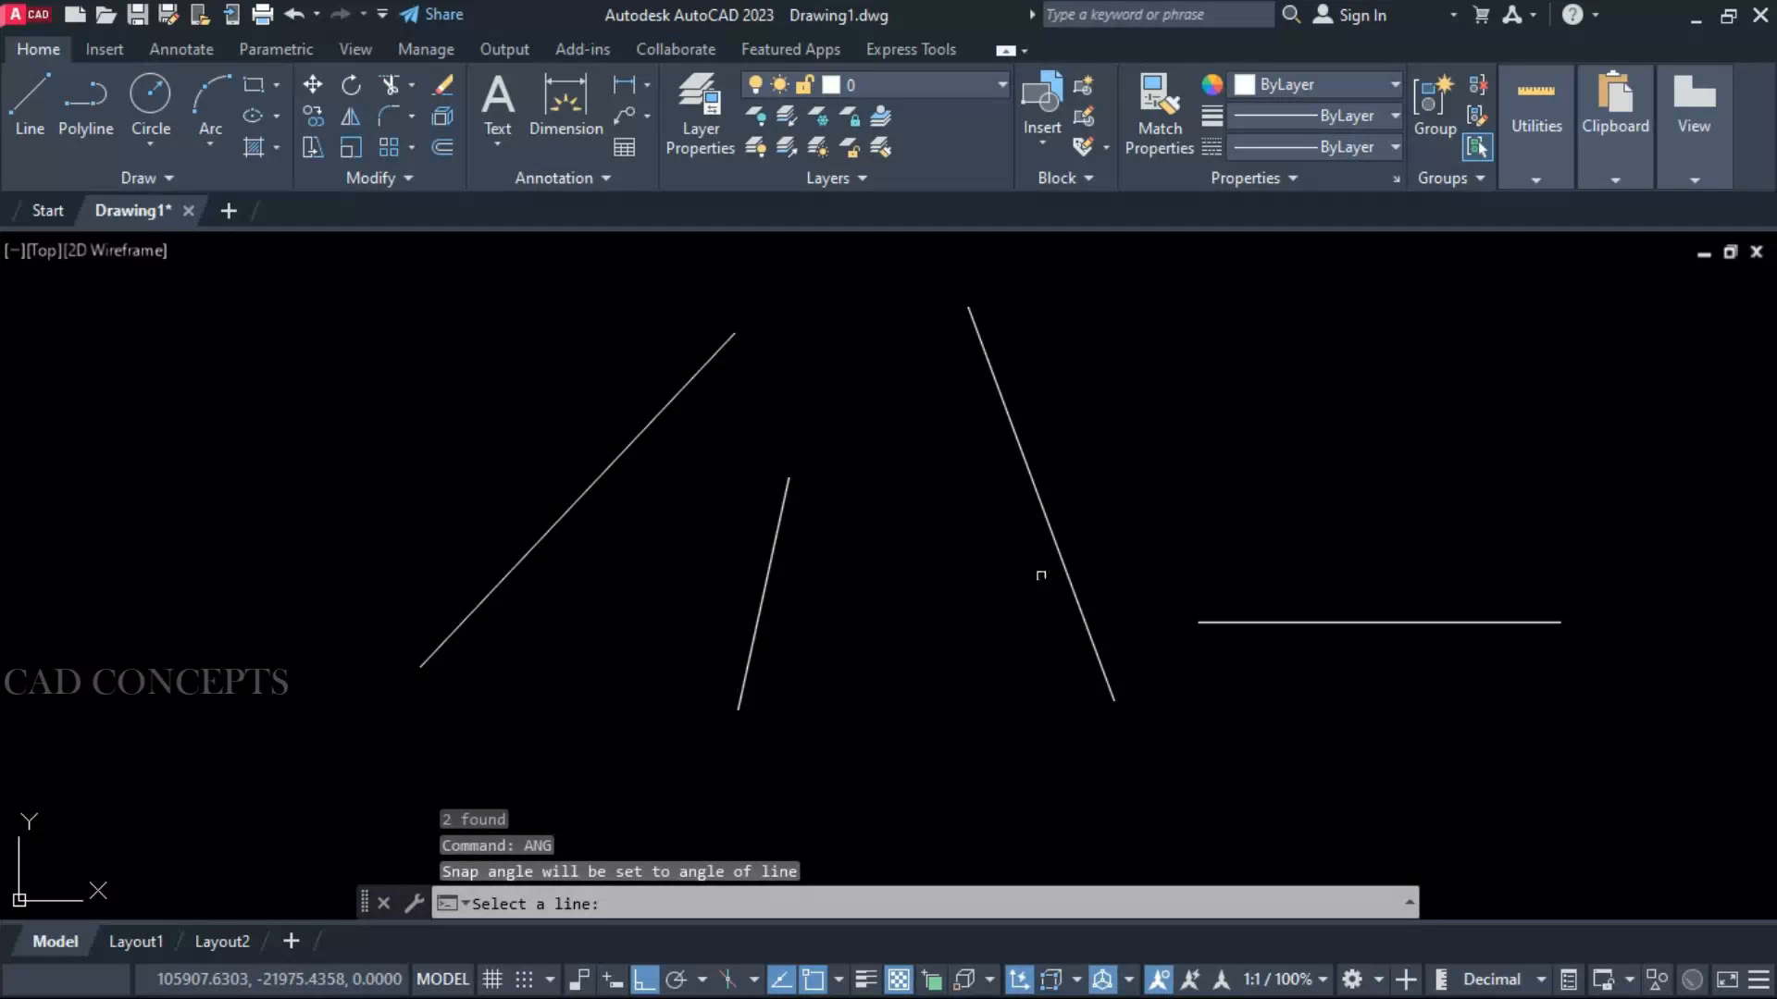
pyautogui.click(1067, 576)
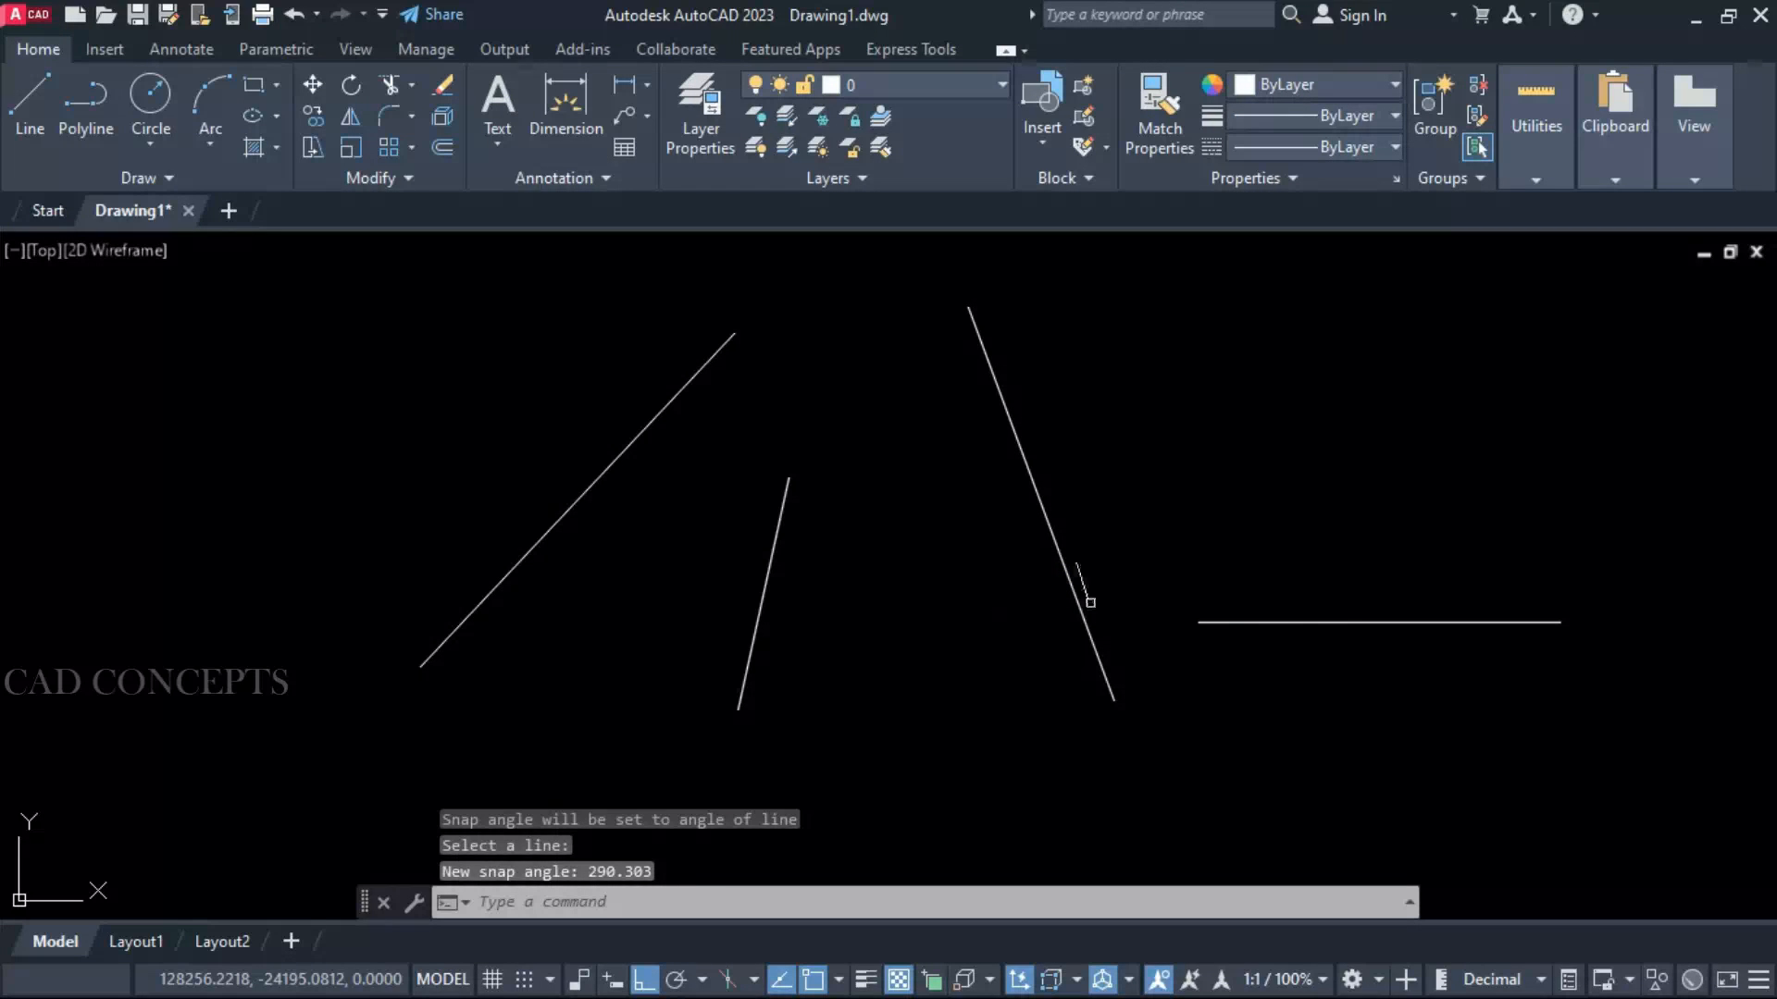
pyautogui.press('Return')
pyautogui.click(1314, 622)
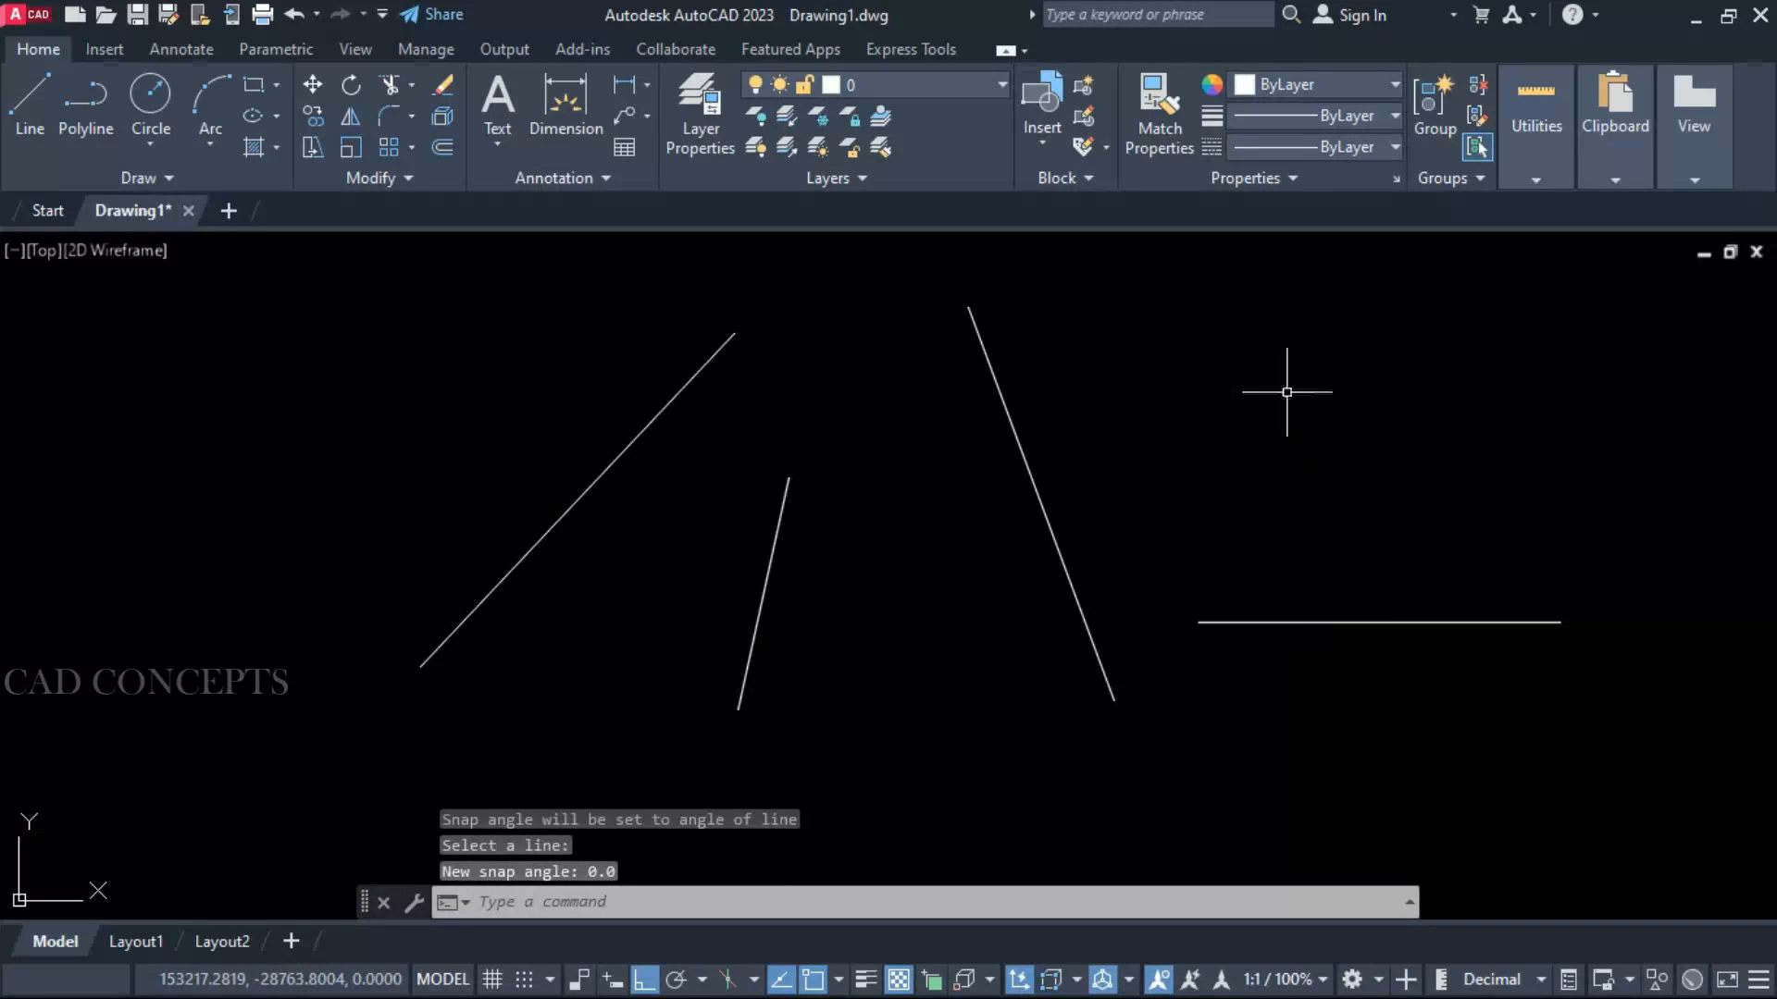
pyautogui.click(1523, 397)
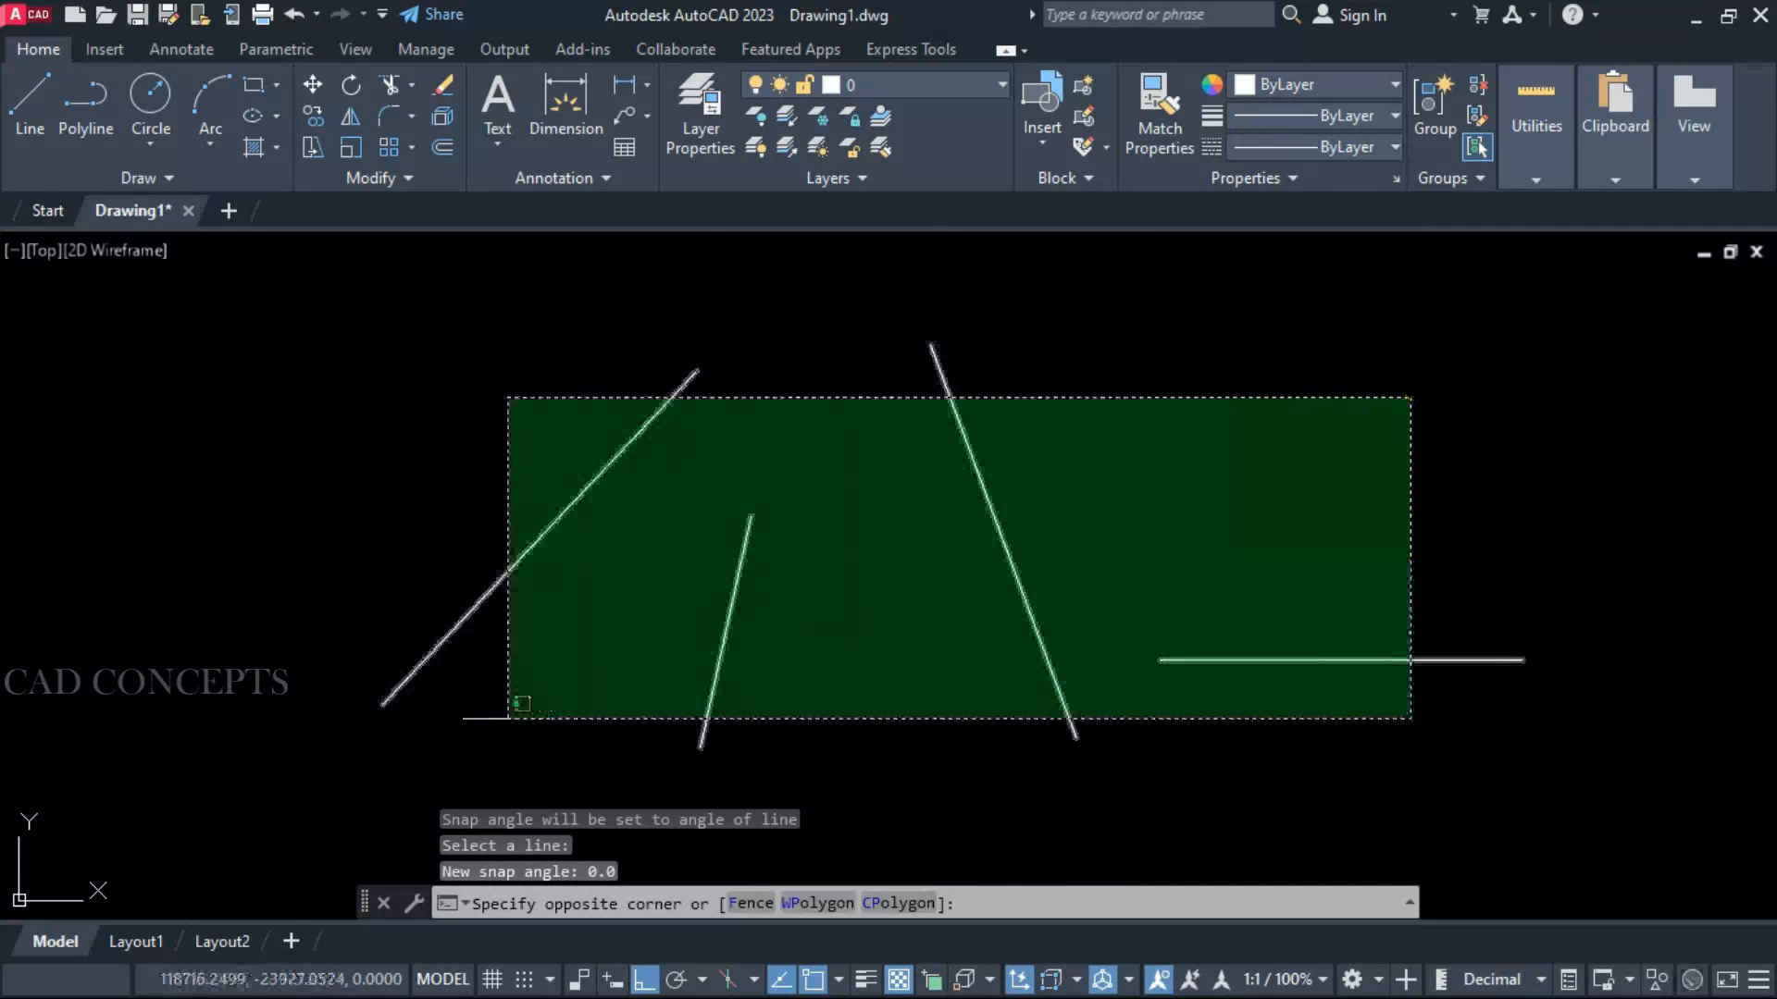
pyautogui.click(508, 718)
pyautogui.press('Escape')
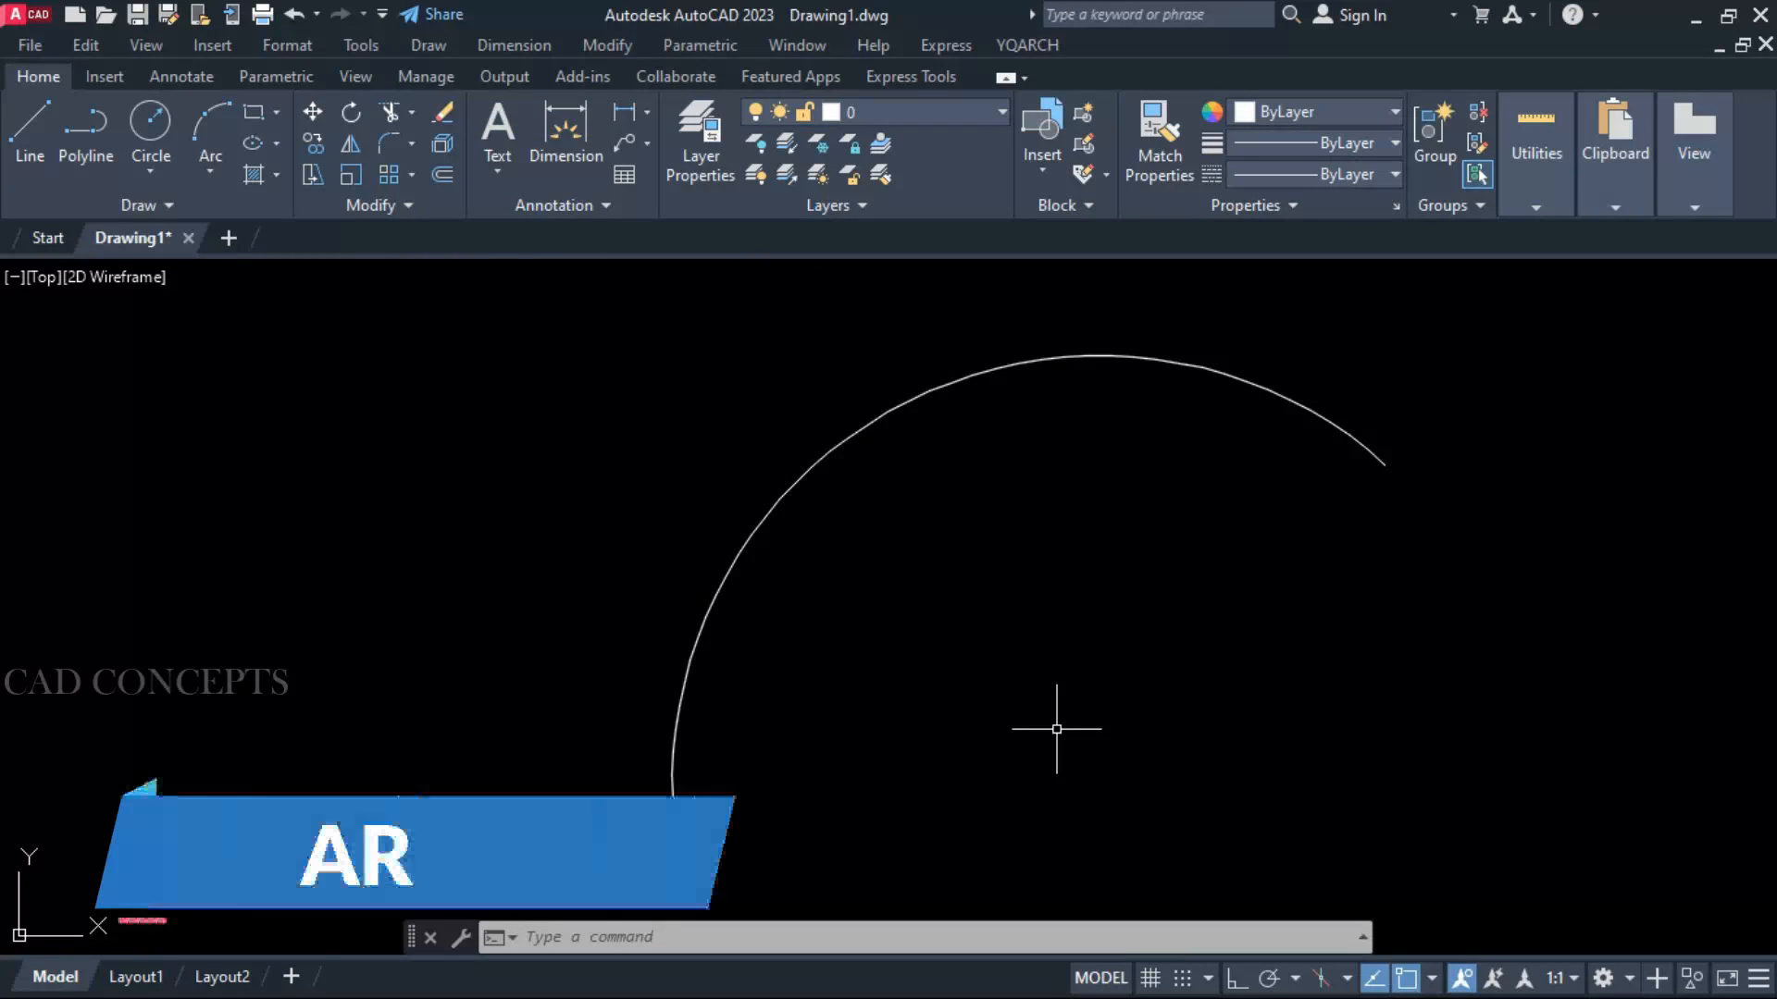
# Convert the large arc into a polyline of straight segments with ARTL
pyautogui.write('ARTL')
pyautogui.click(1113, 791)
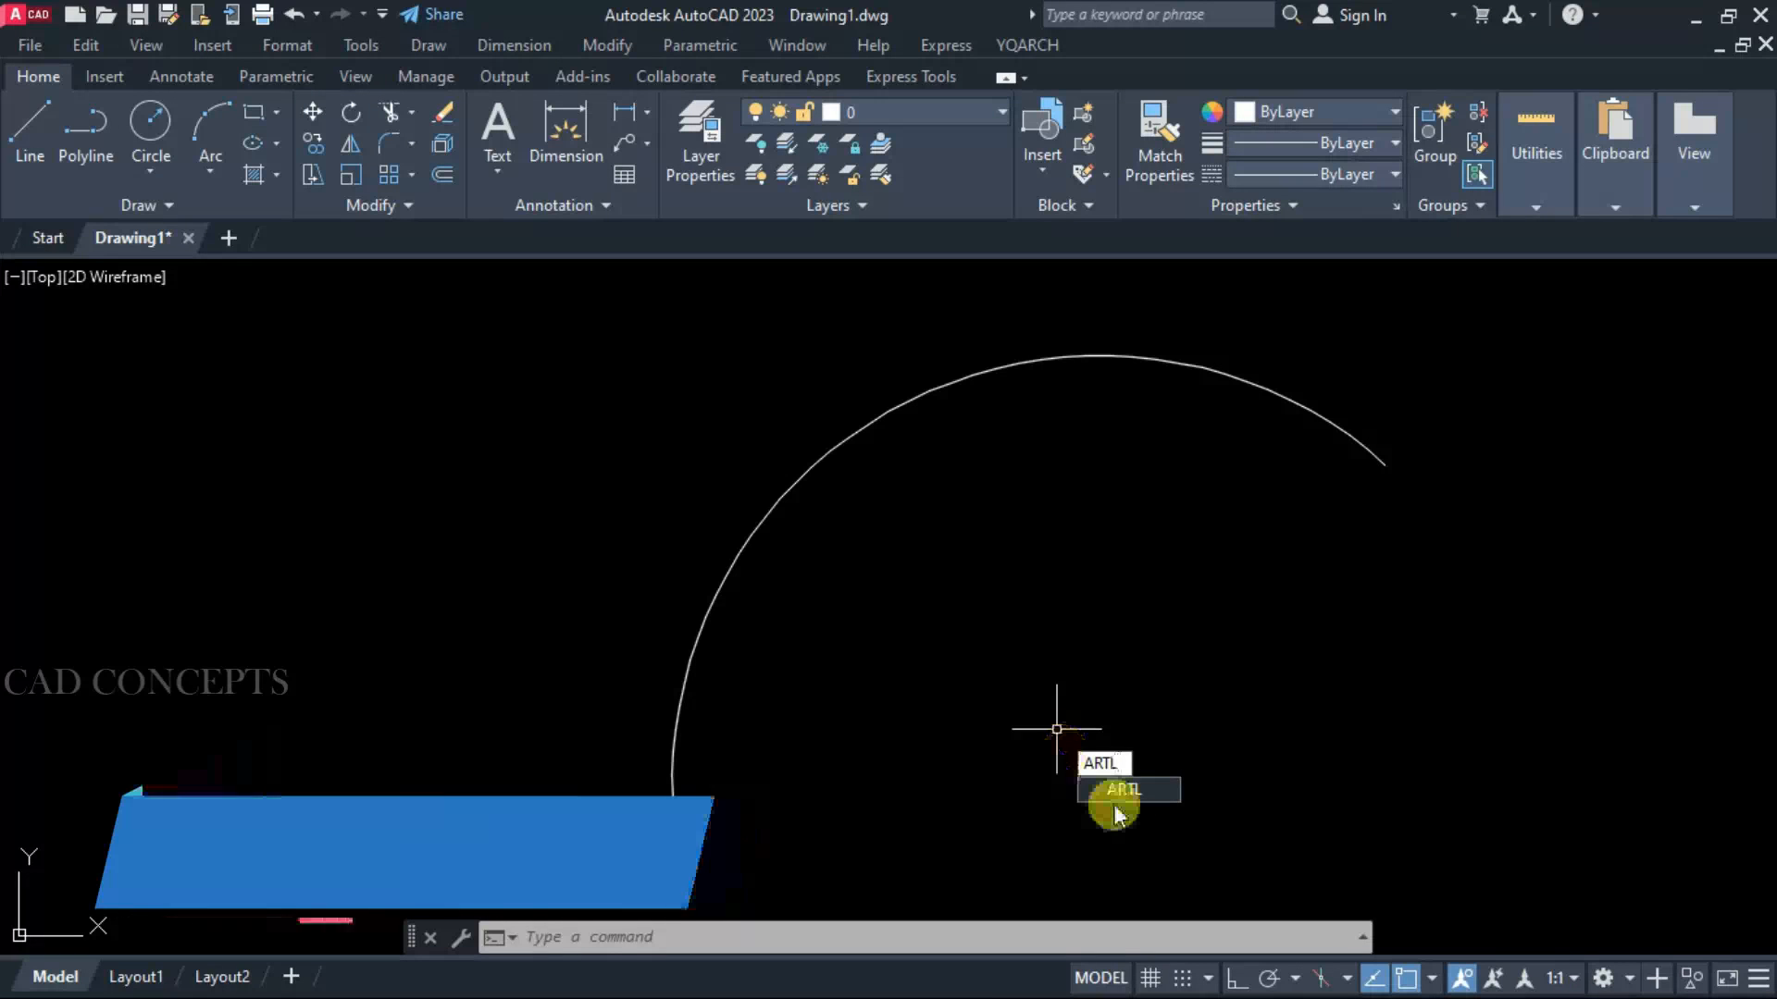
pyautogui.click(828, 451)
pyautogui.press('Return')
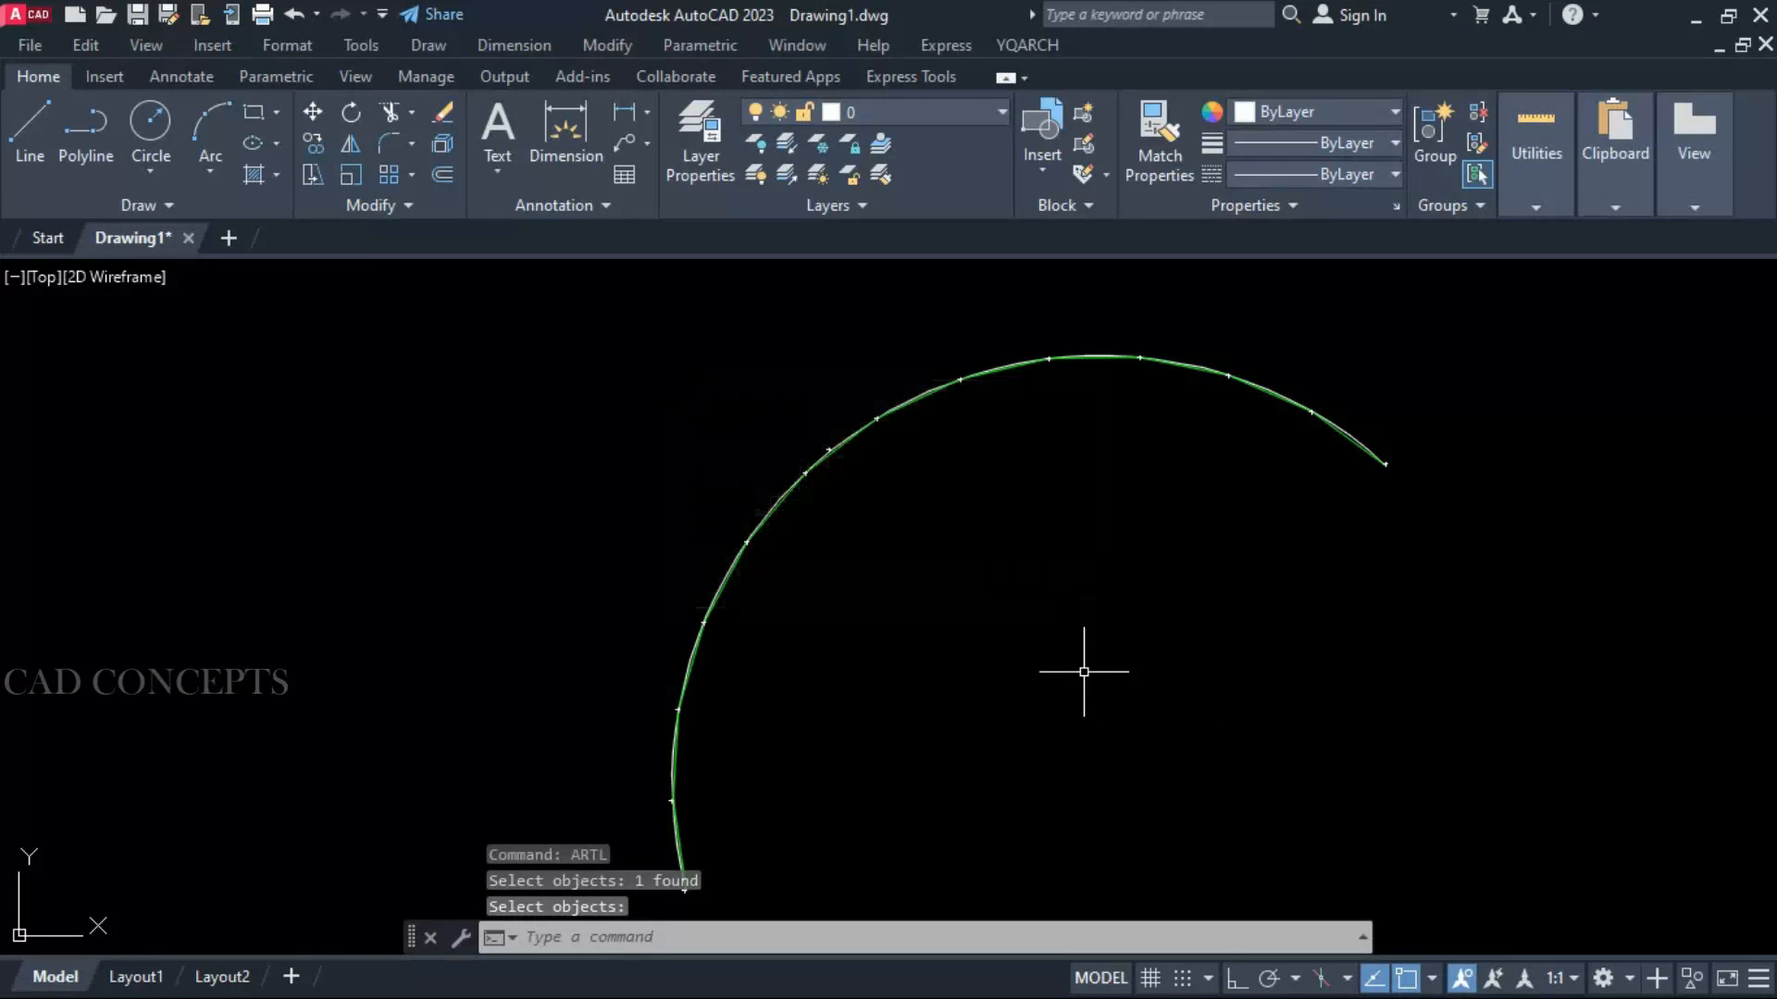
# Move the green segmented polyline down and to the right, away from the original arc
pyautogui.scroll(3, 736, 547)
pyautogui.scroll(-3, 773, 519)
pyautogui.click(753, 544)
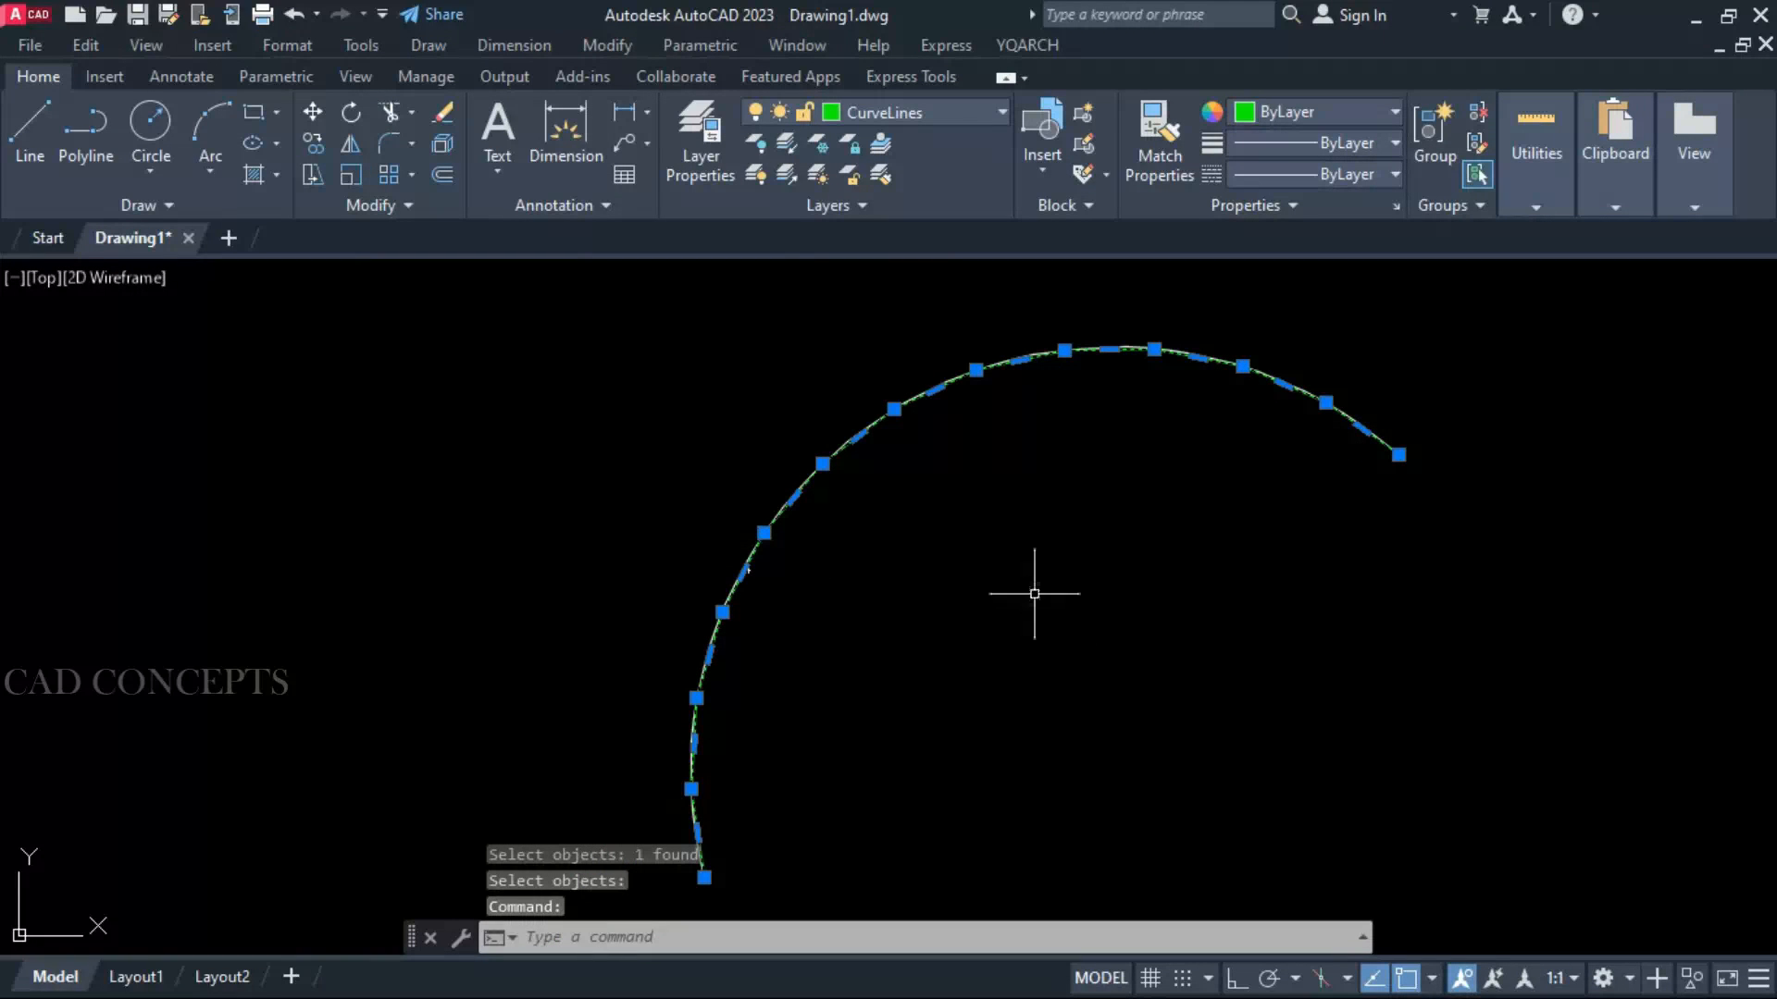
pyautogui.write('m')
pyautogui.press('Return')
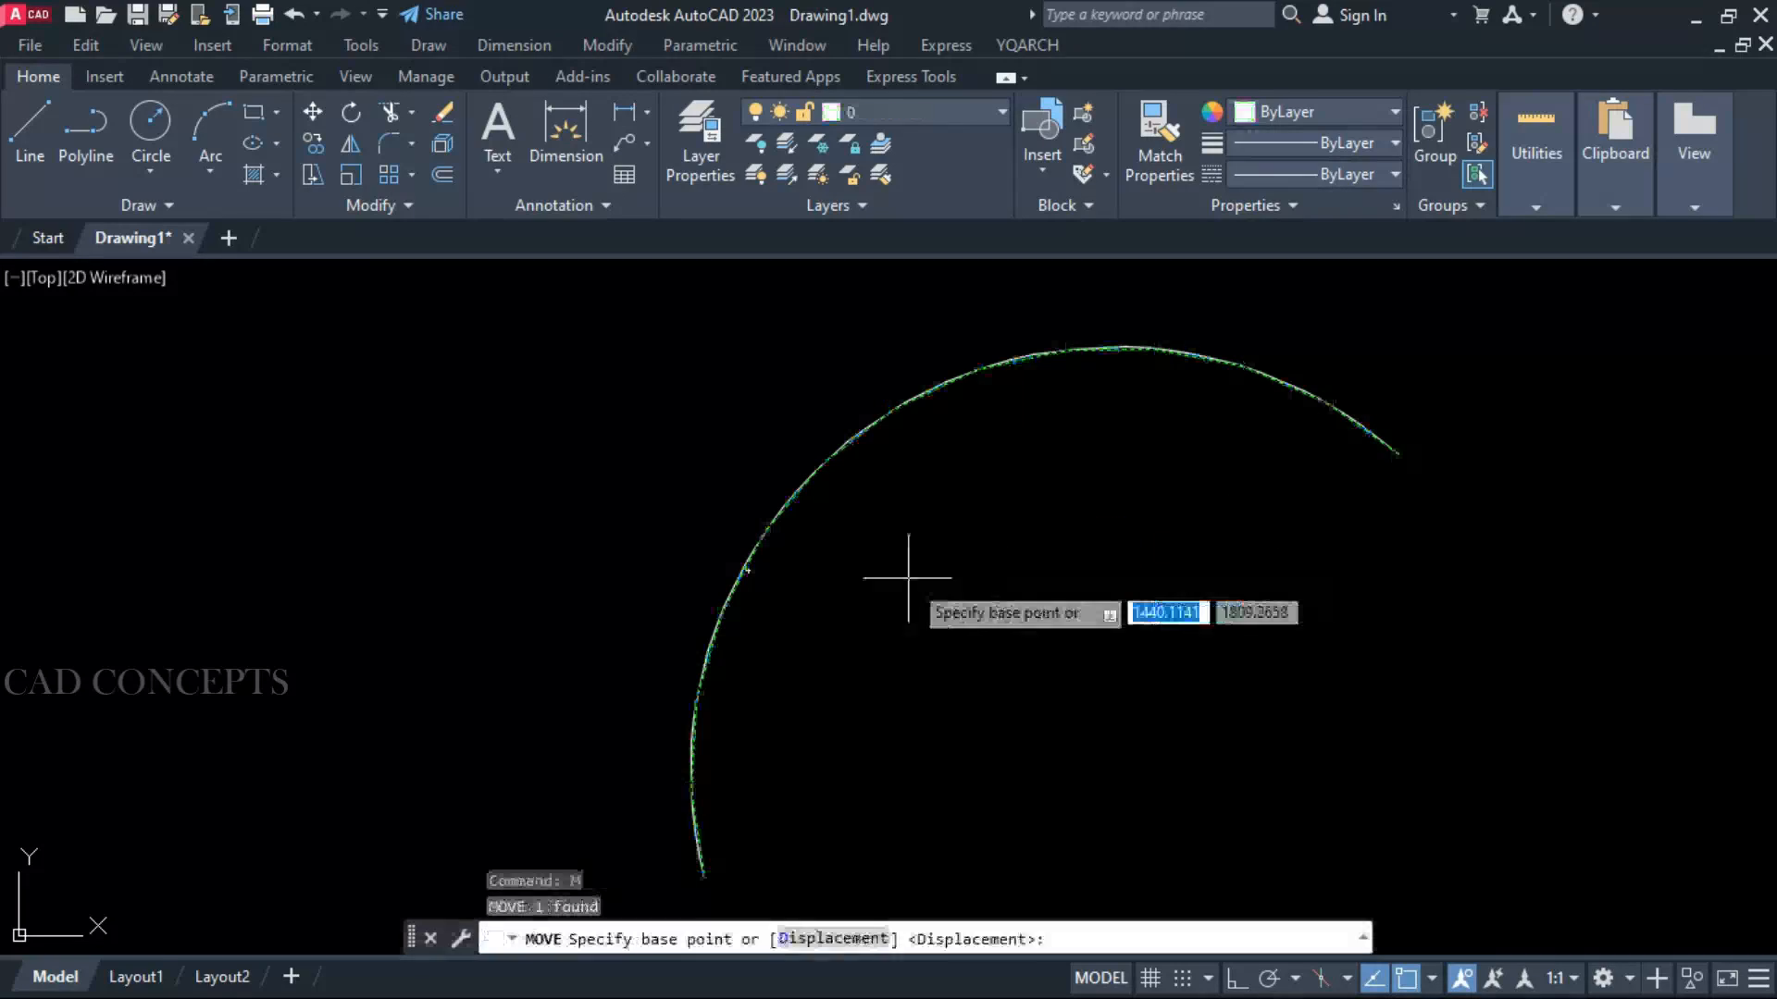
pyautogui.click(912, 576)
# Examine the grips of the green segmented polyline and those of the original arc
pyautogui.click(923, 548)
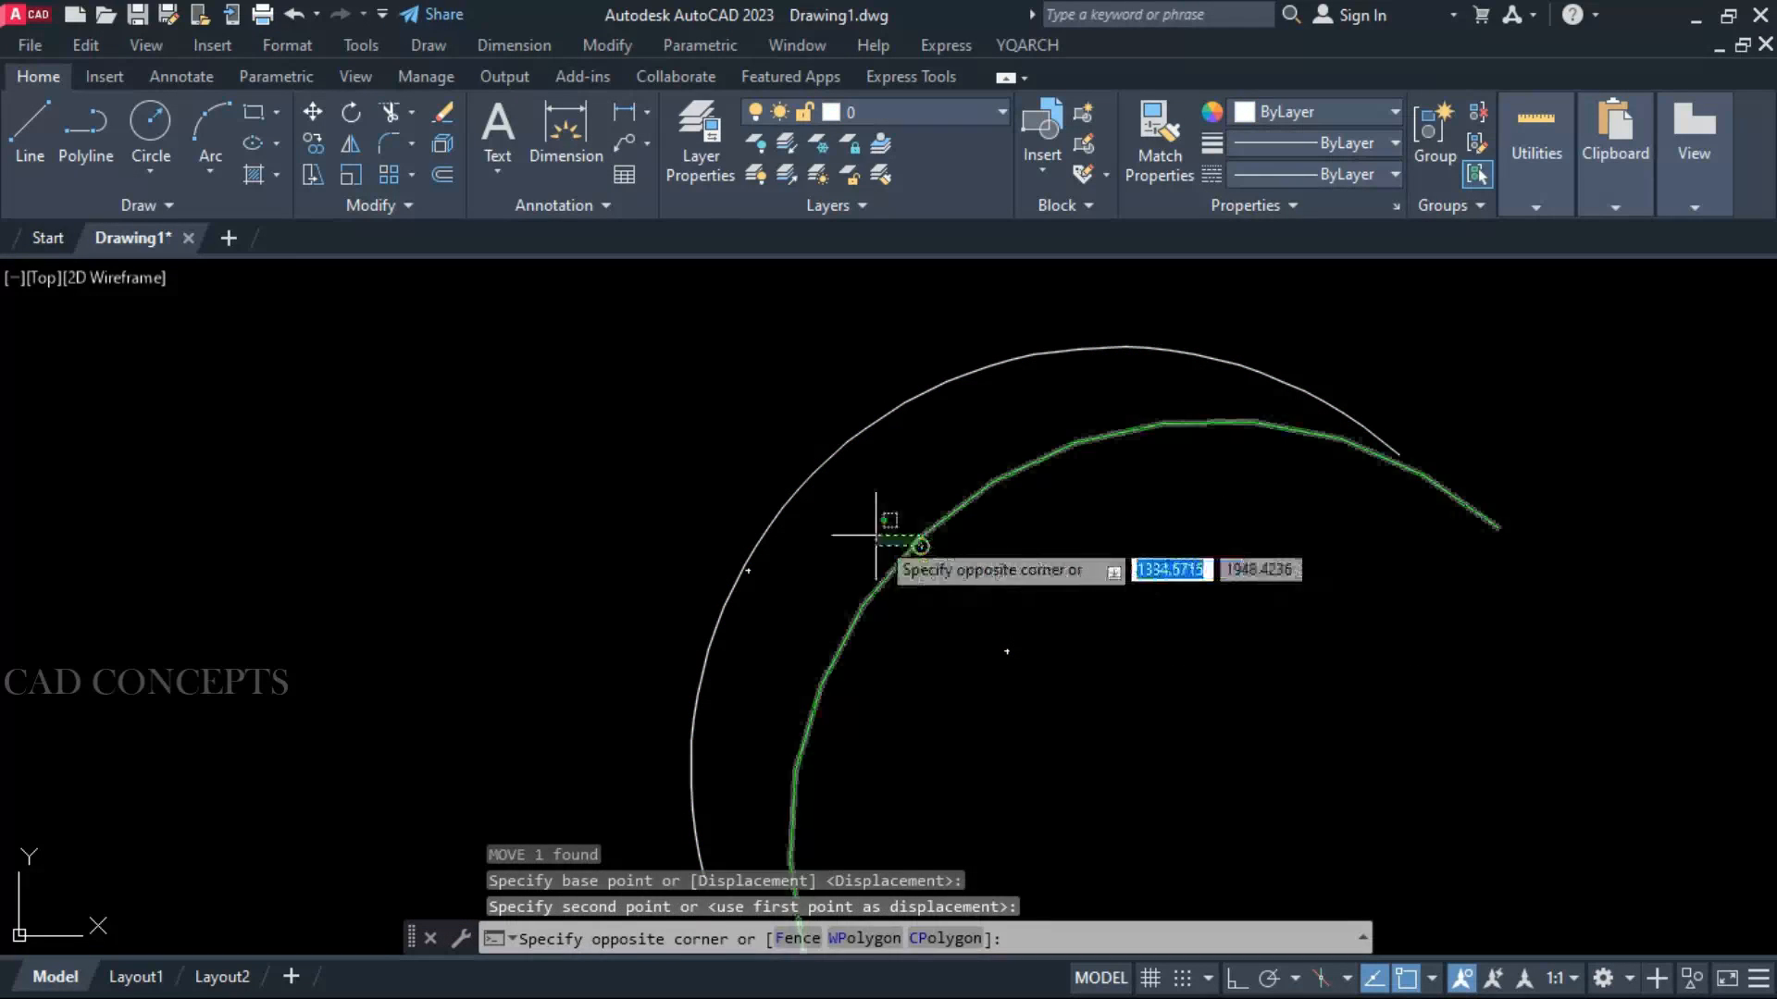
pyautogui.click(875, 536)
pyautogui.click(922, 536)
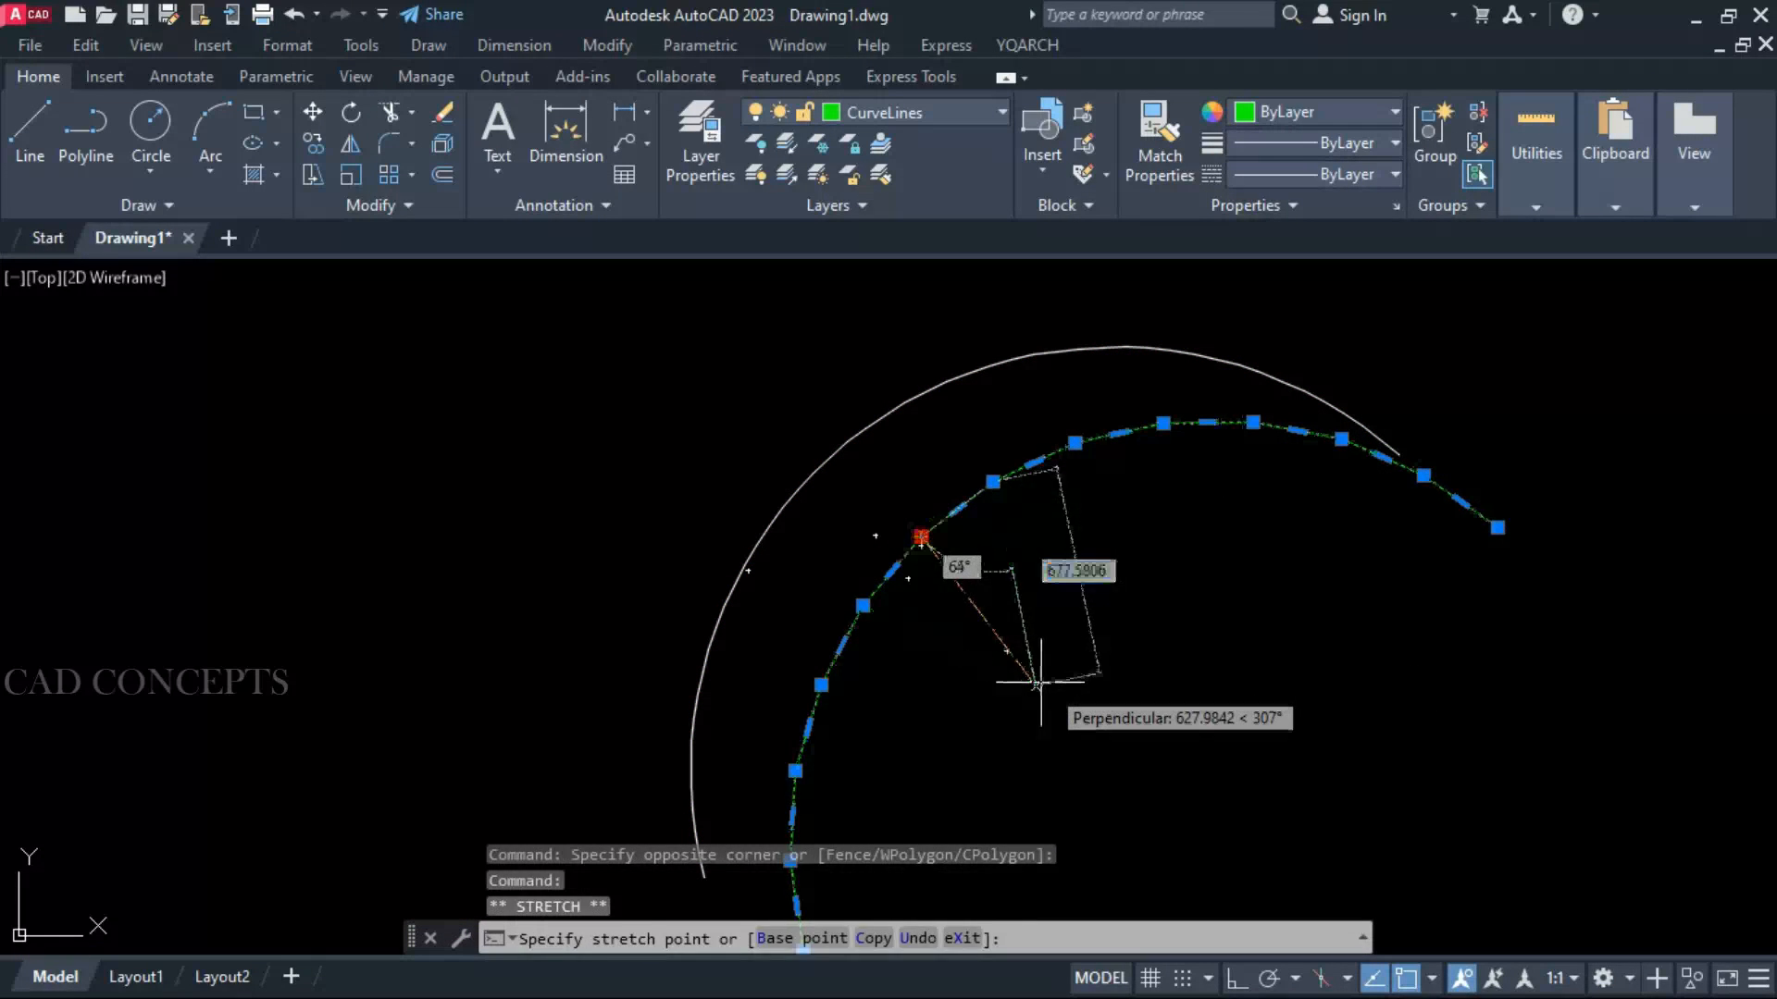
pyautogui.press('Escape')
pyautogui.press('Escape')
pyautogui.click(833, 472)
pyautogui.click(786, 443)
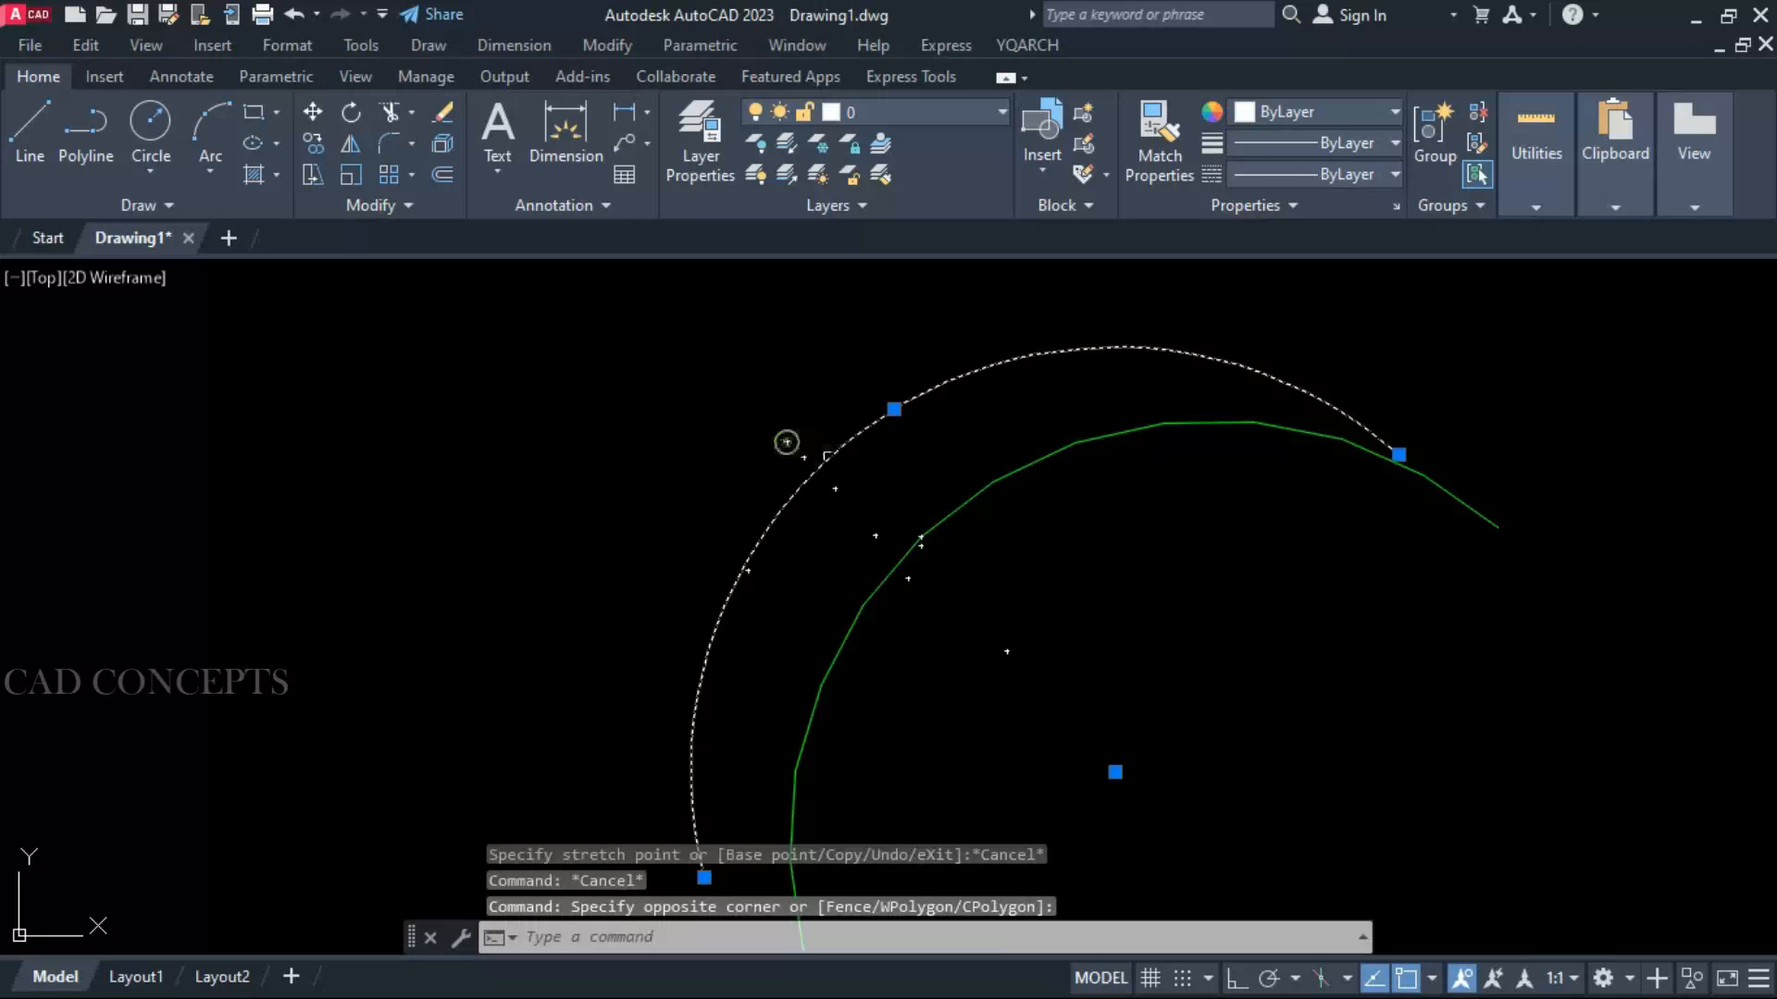
pyautogui.click(894, 408)
pyautogui.press('Escape')
pyautogui.press('Escape')
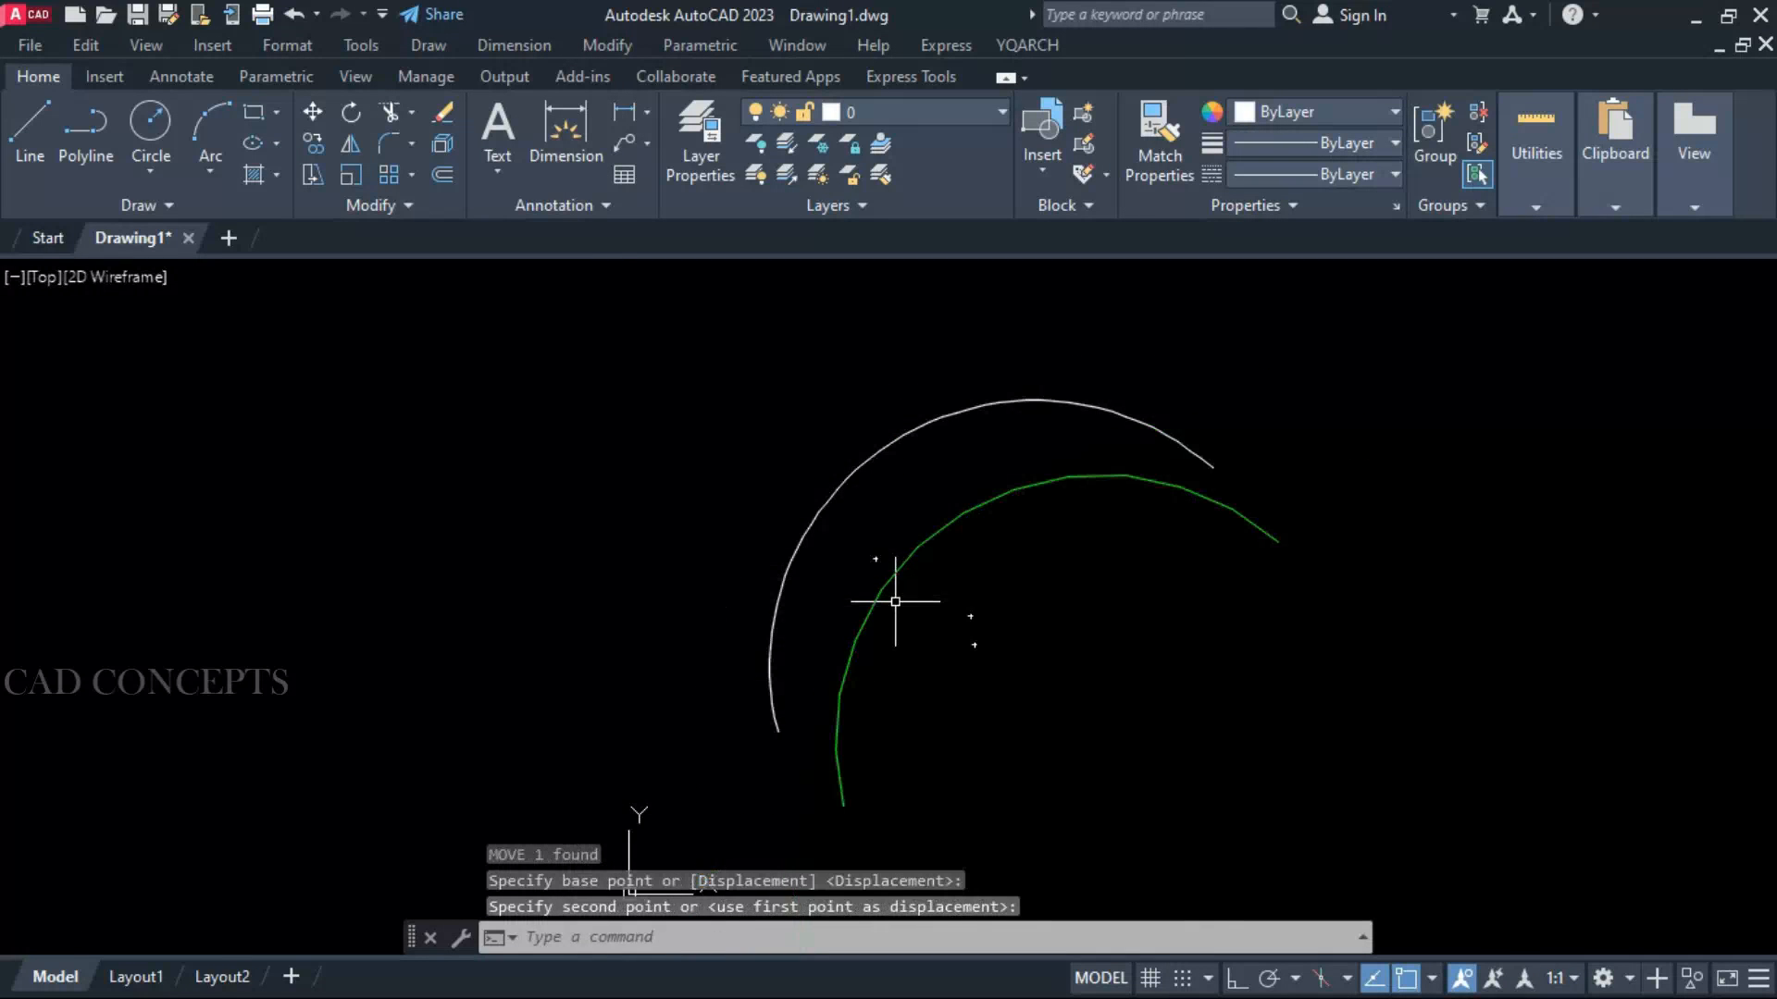
pyautogui.moveTo(894, 603); pyautogui.dragTo(833, 603, button='middle')
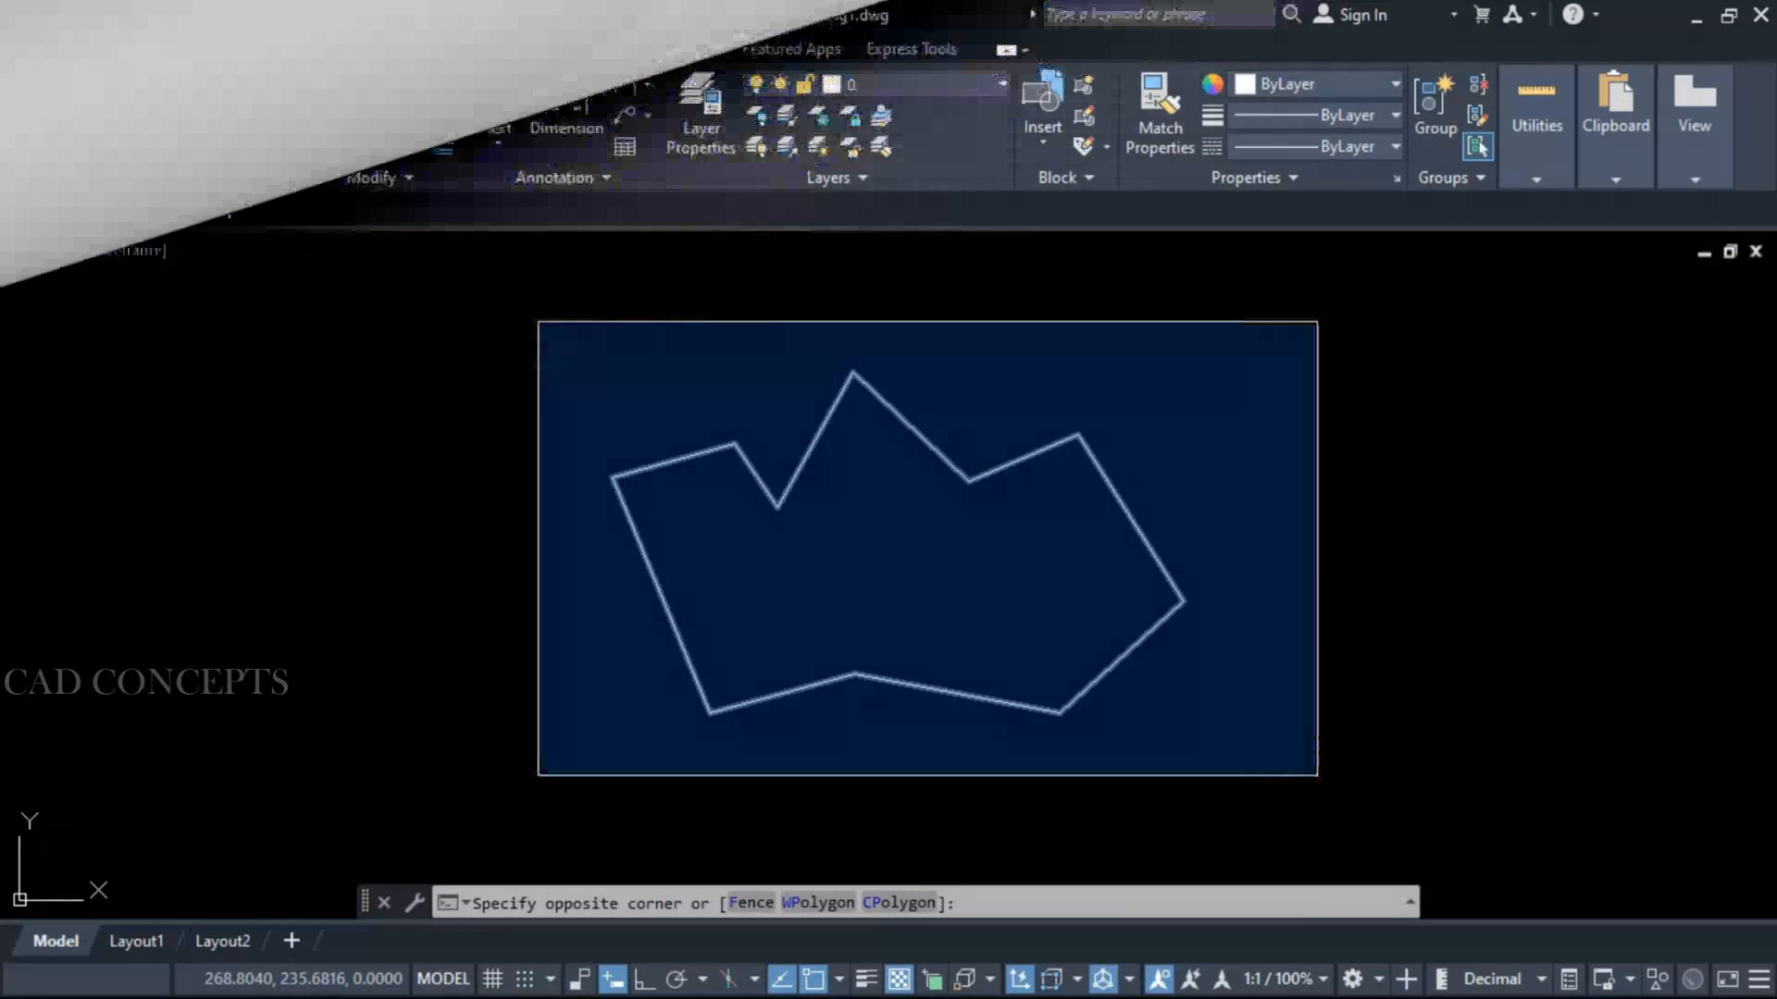
pyautogui.click(1316, 776)
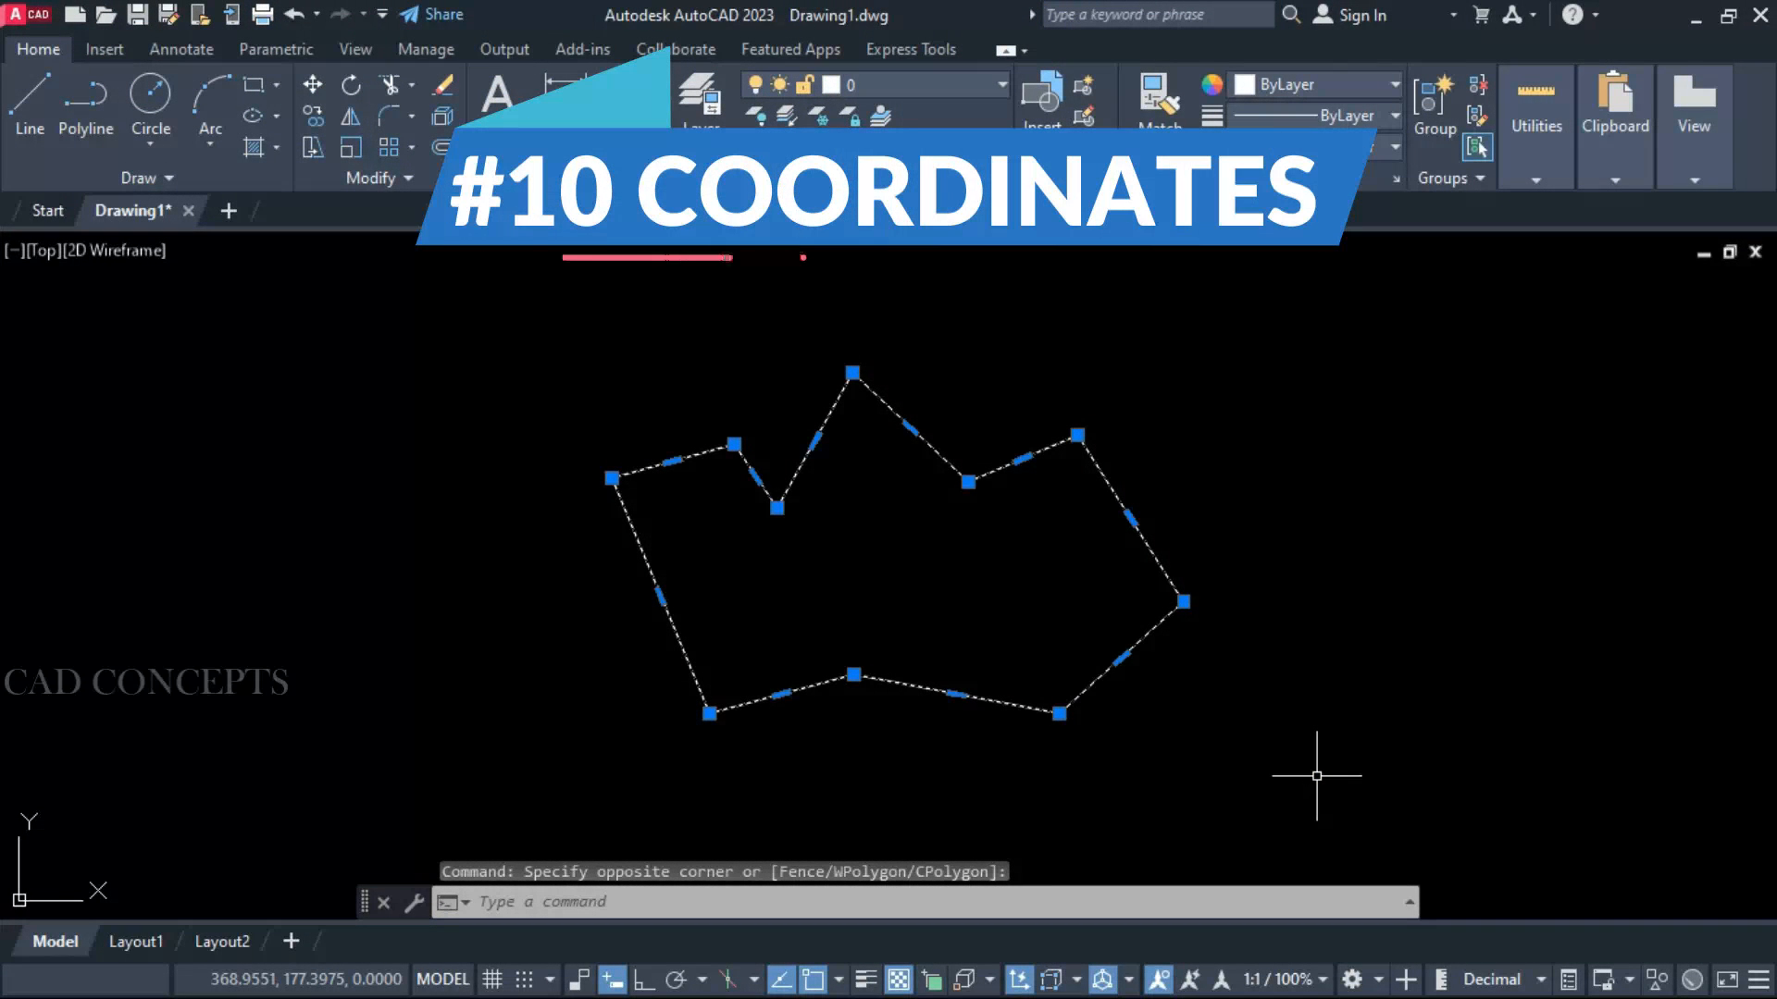
pyautogui.press('Escape')
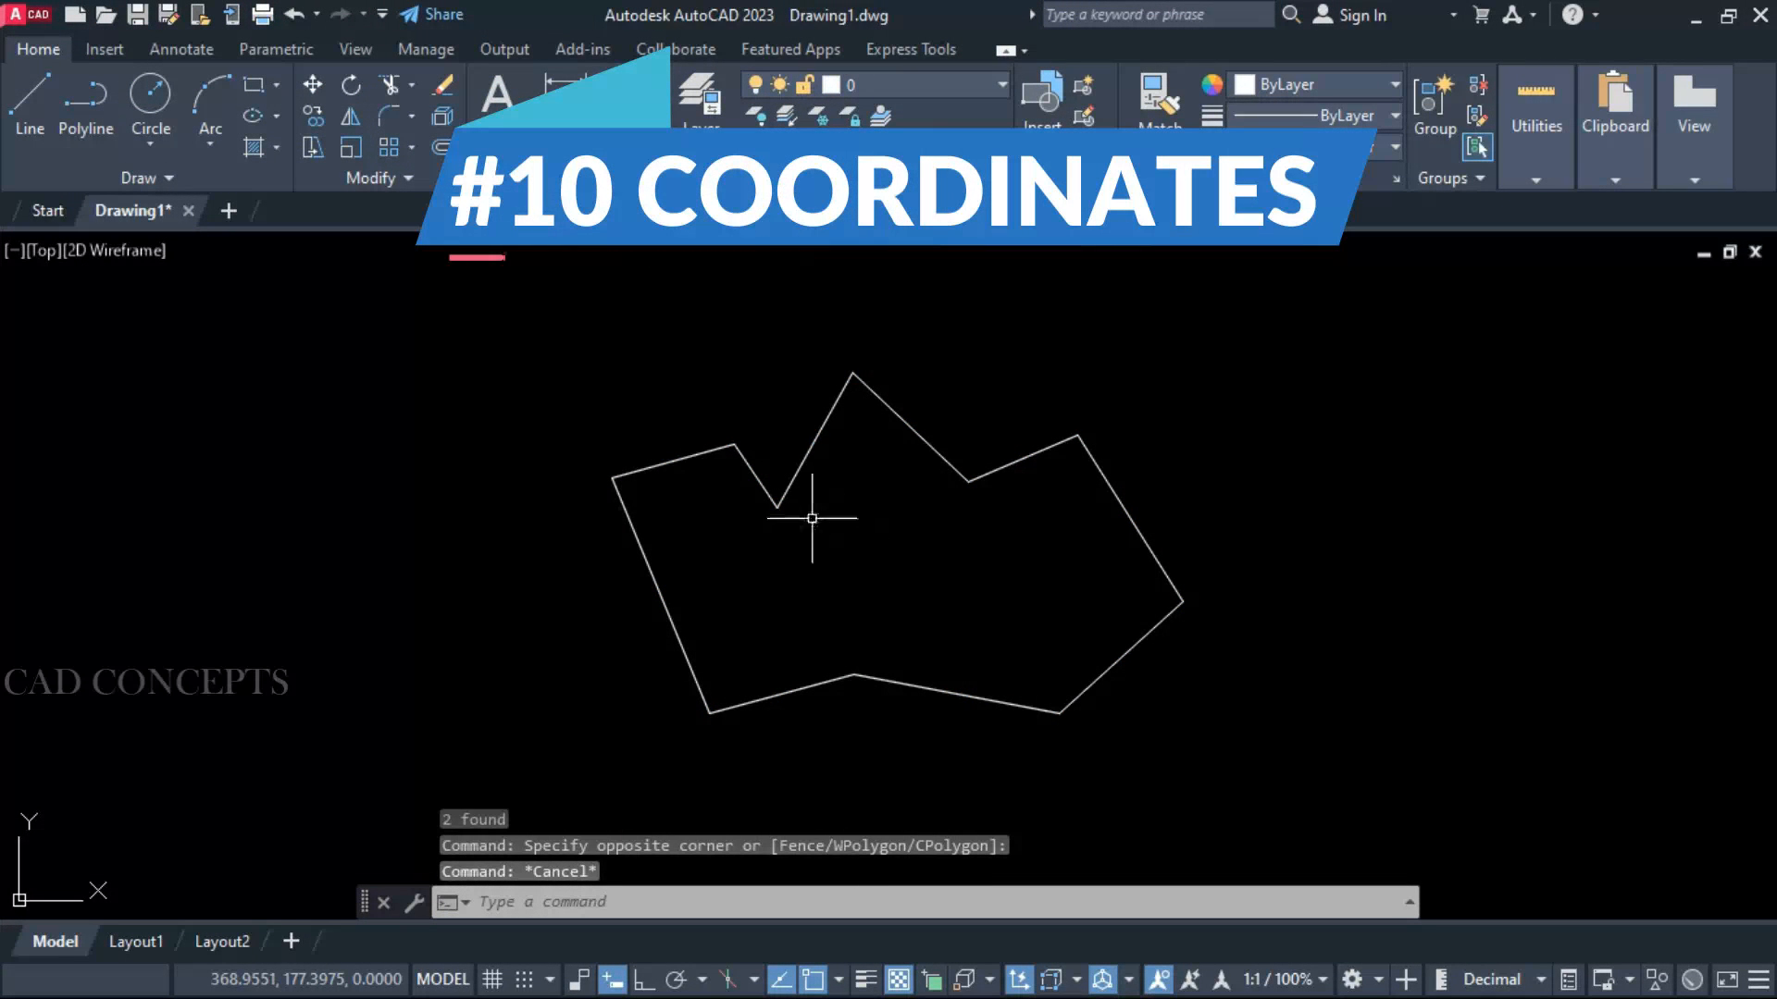
pyautogui.write('z')
pyautogui.press('Return')
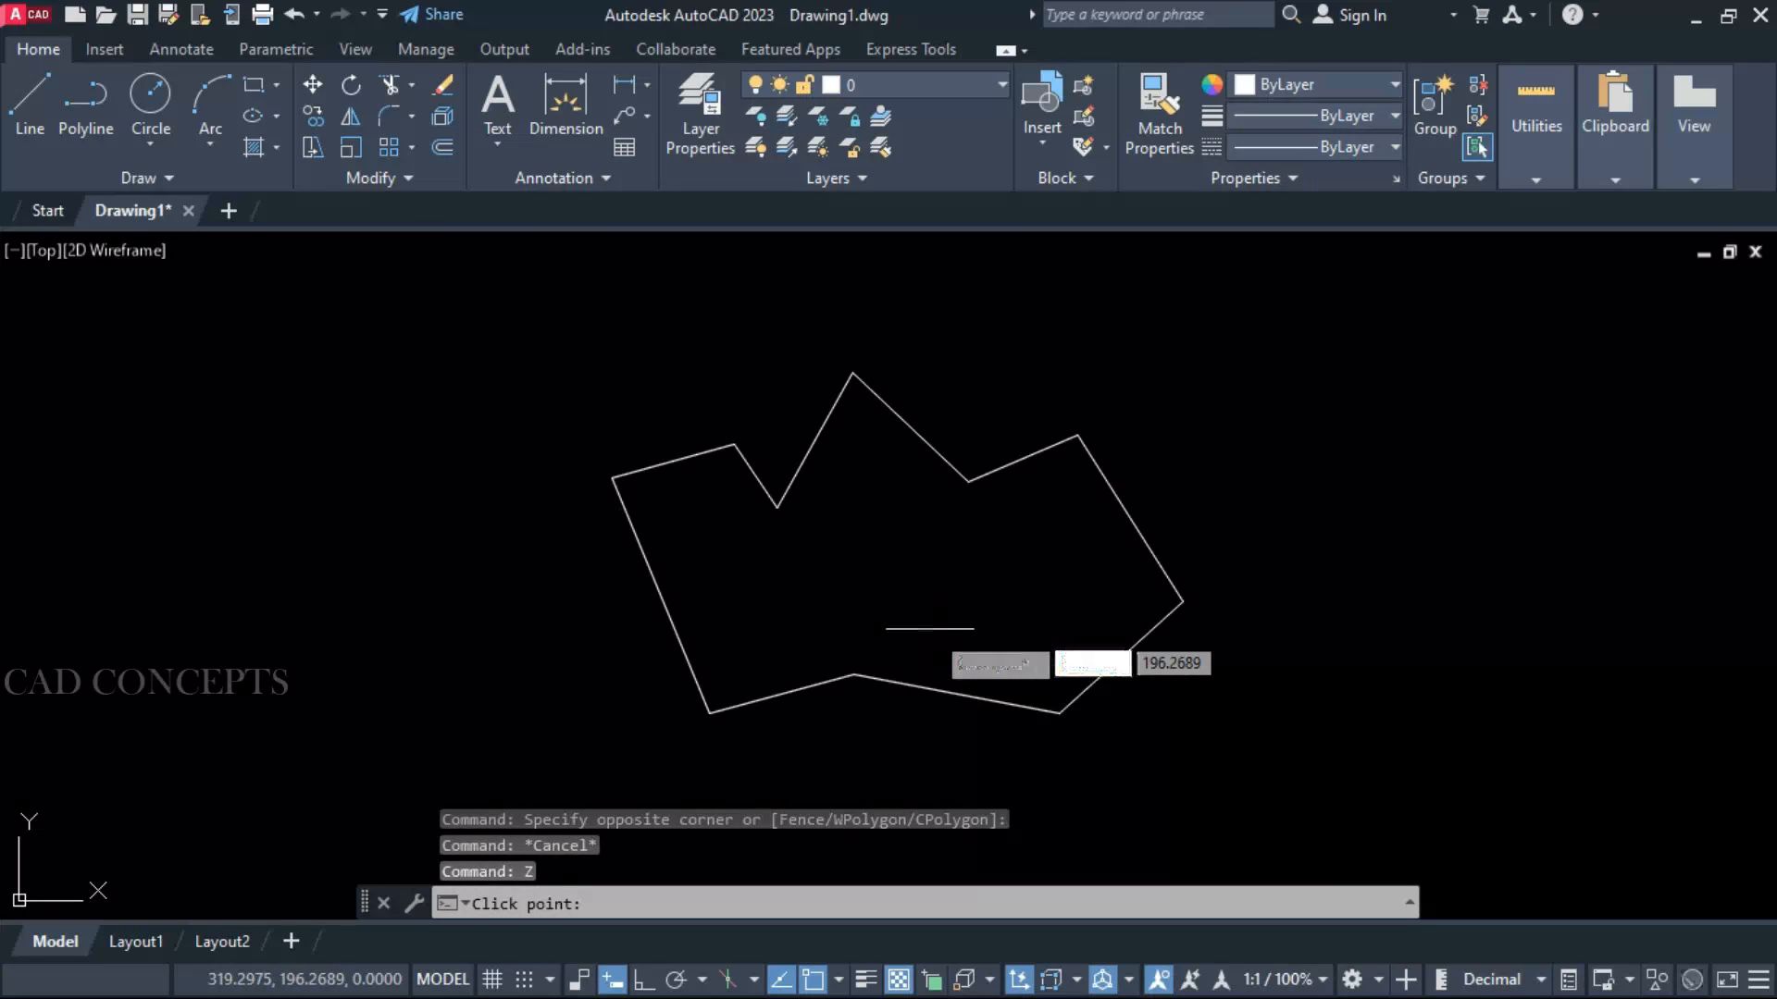
pyautogui.press('Escape')
pyautogui.middleClick(936, 627)
pyautogui.middleClick(935, 627)
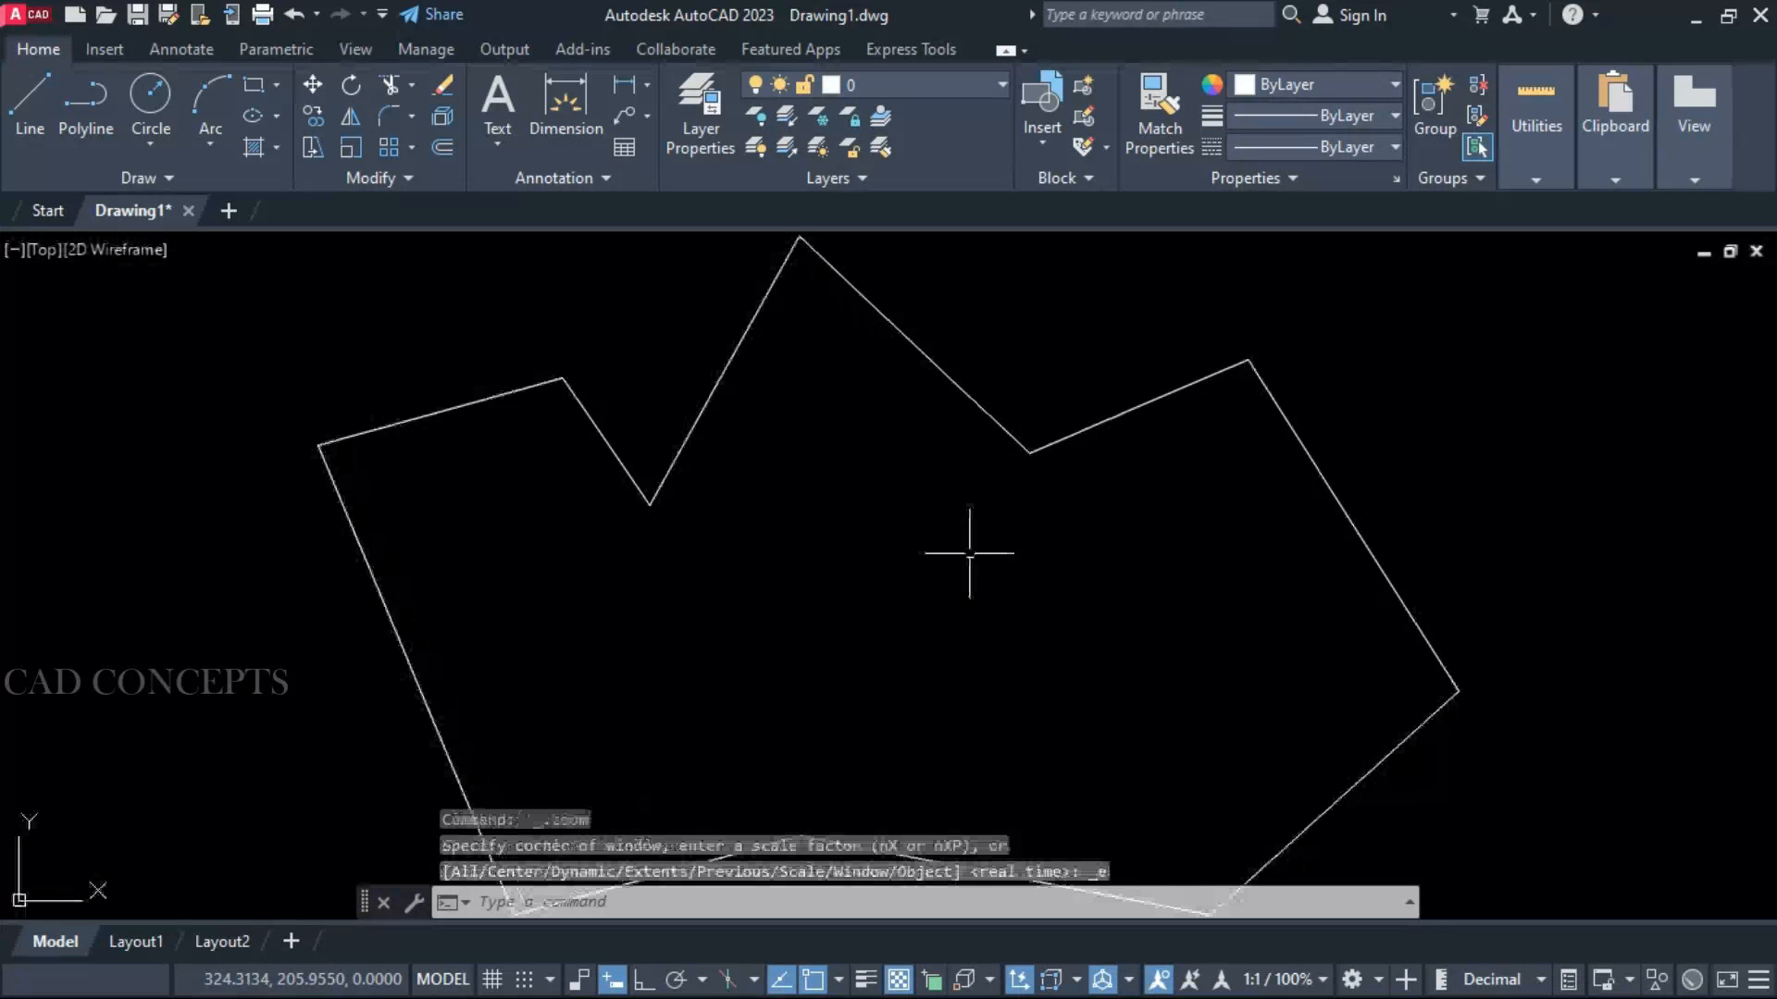
# Label the coordinates of the polygon's upper-right vertex and its rightmost vertex with CD, placing both texts outside the shape
pyautogui.scroll(-2, 962, 546)
pyautogui.write('CD')
pyautogui.press('Return')
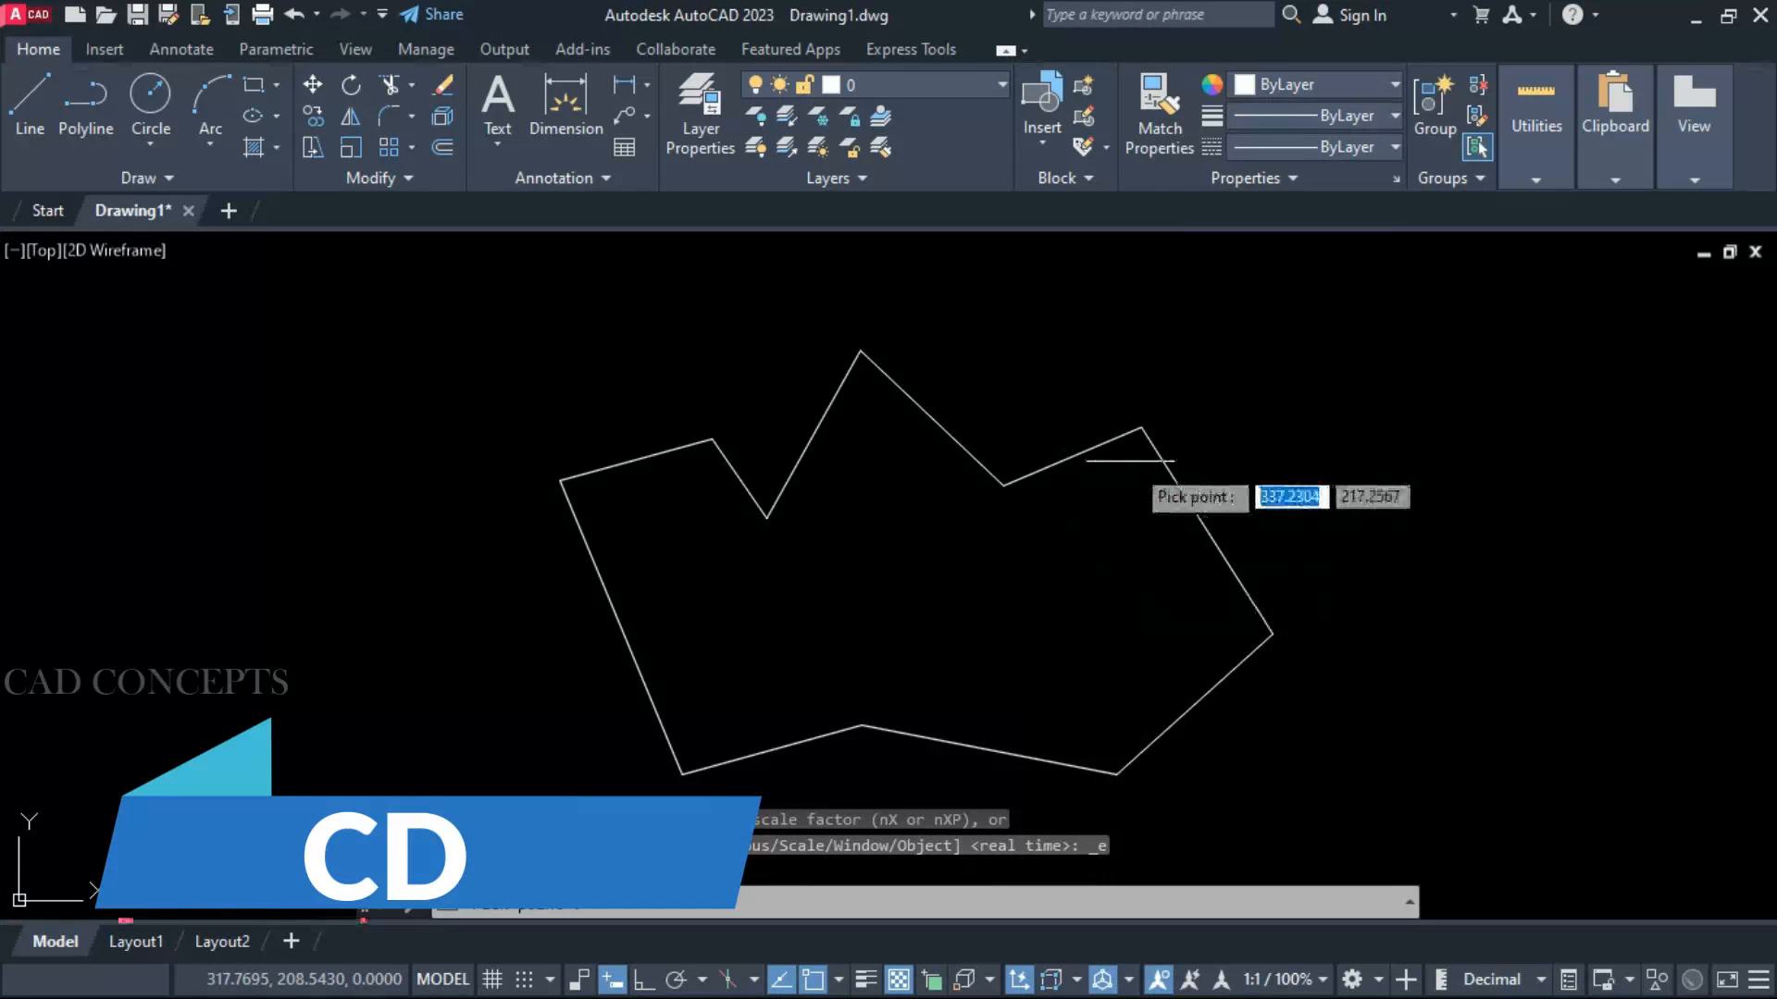
pyautogui.click(1141, 428)
pyautogui.click(1177, 366)
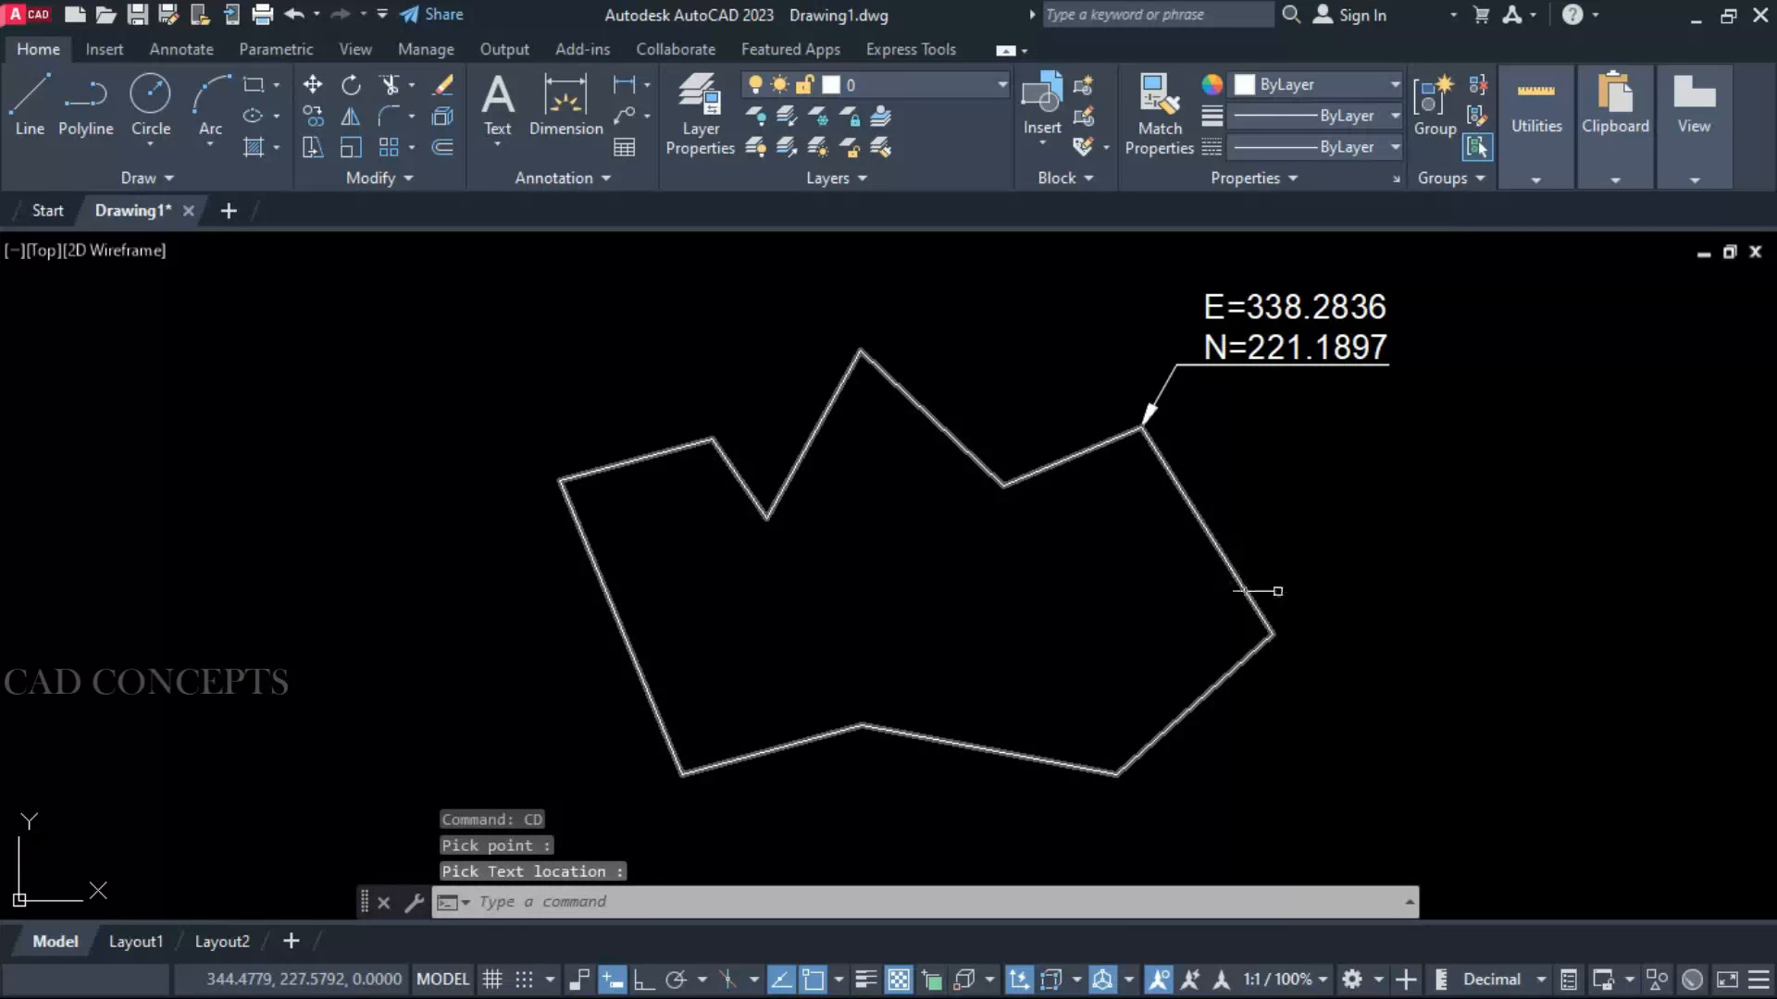
pyautogui.press('Return')
pyautogui.click(1273, 635)
pyautogui.click(1306, 683)
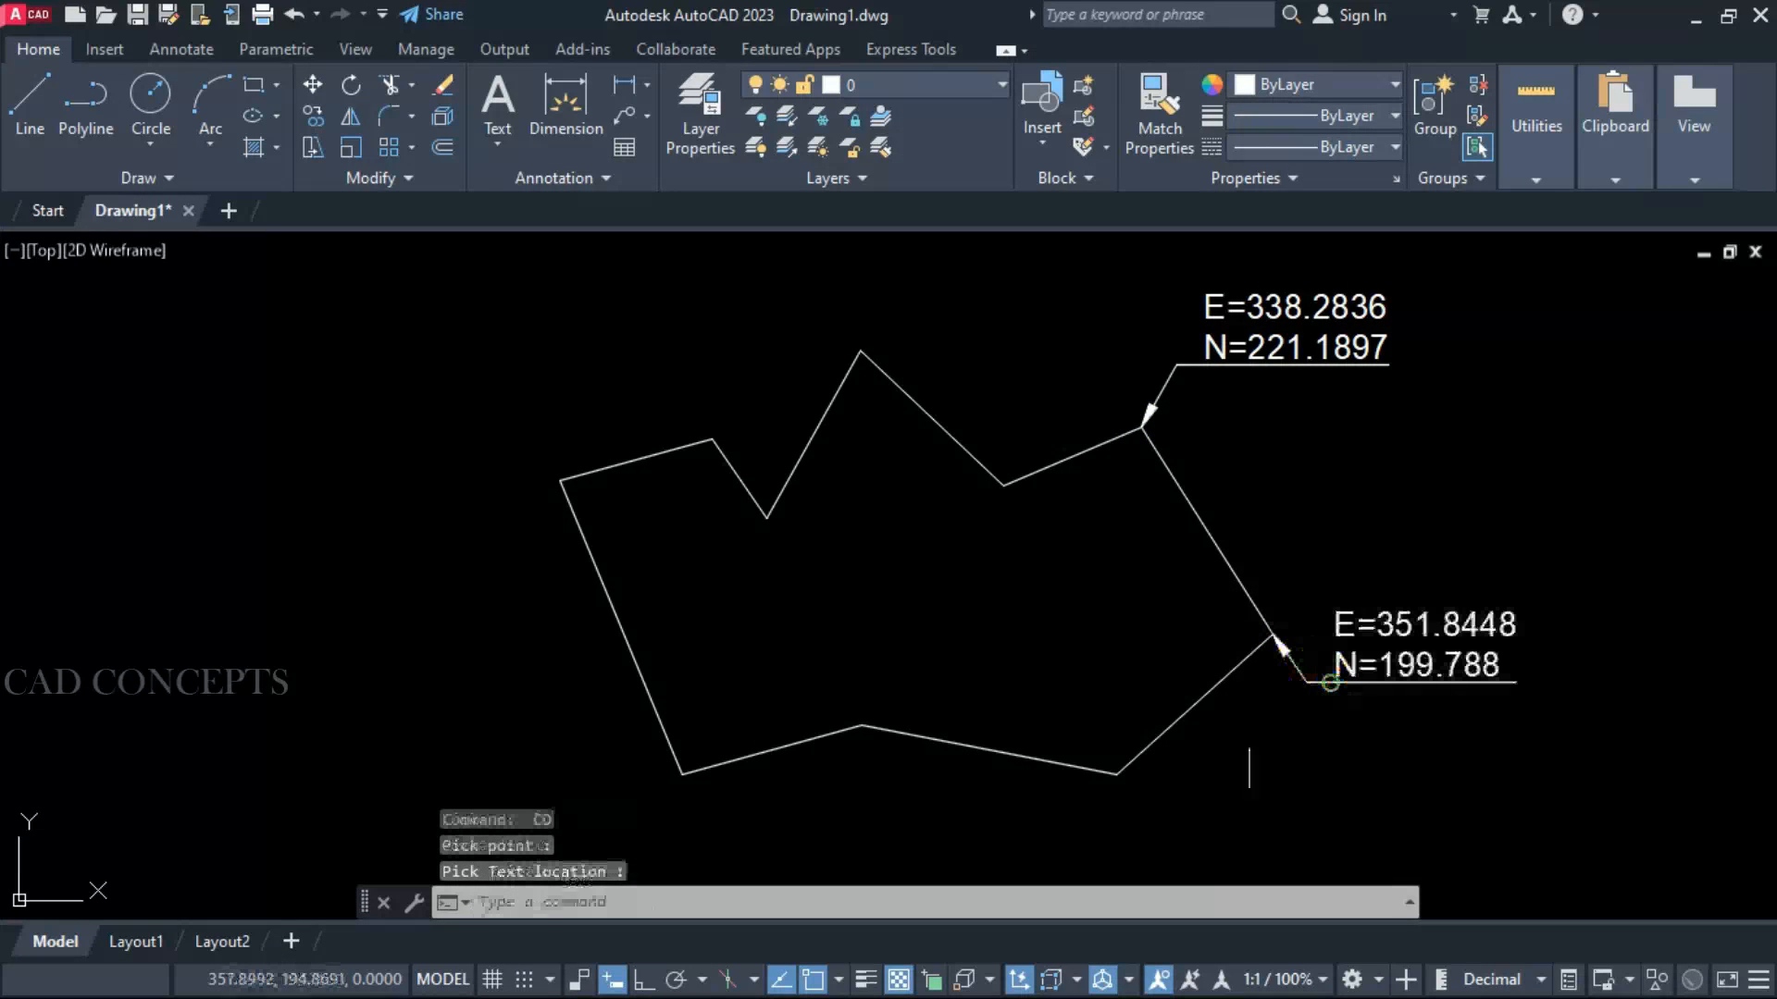
# Add CD coordinate labels to the right-hand notch vertex and the topmost peak, with both texts above the polygon
pyautogui.press('Return')
pyautogui.click(1003, 484)
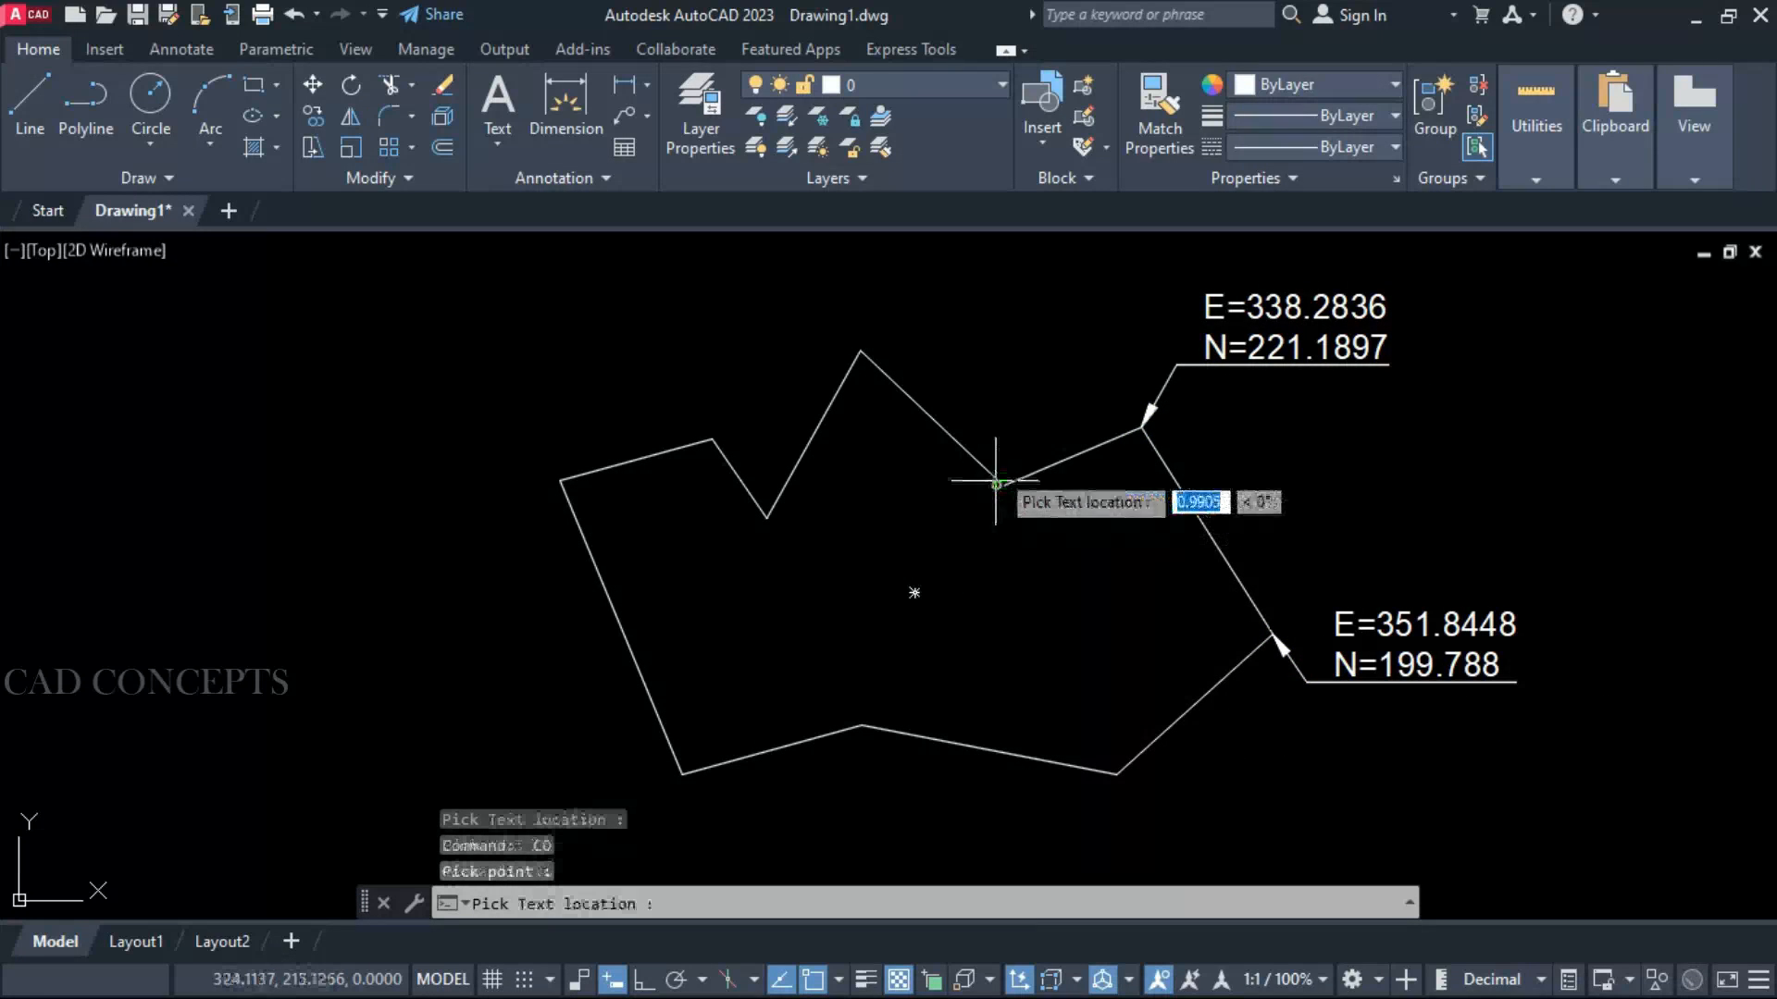
pyautogui.click(1008, 330)
pyautogui.press('Return')
pyautogui.click(861, 352)
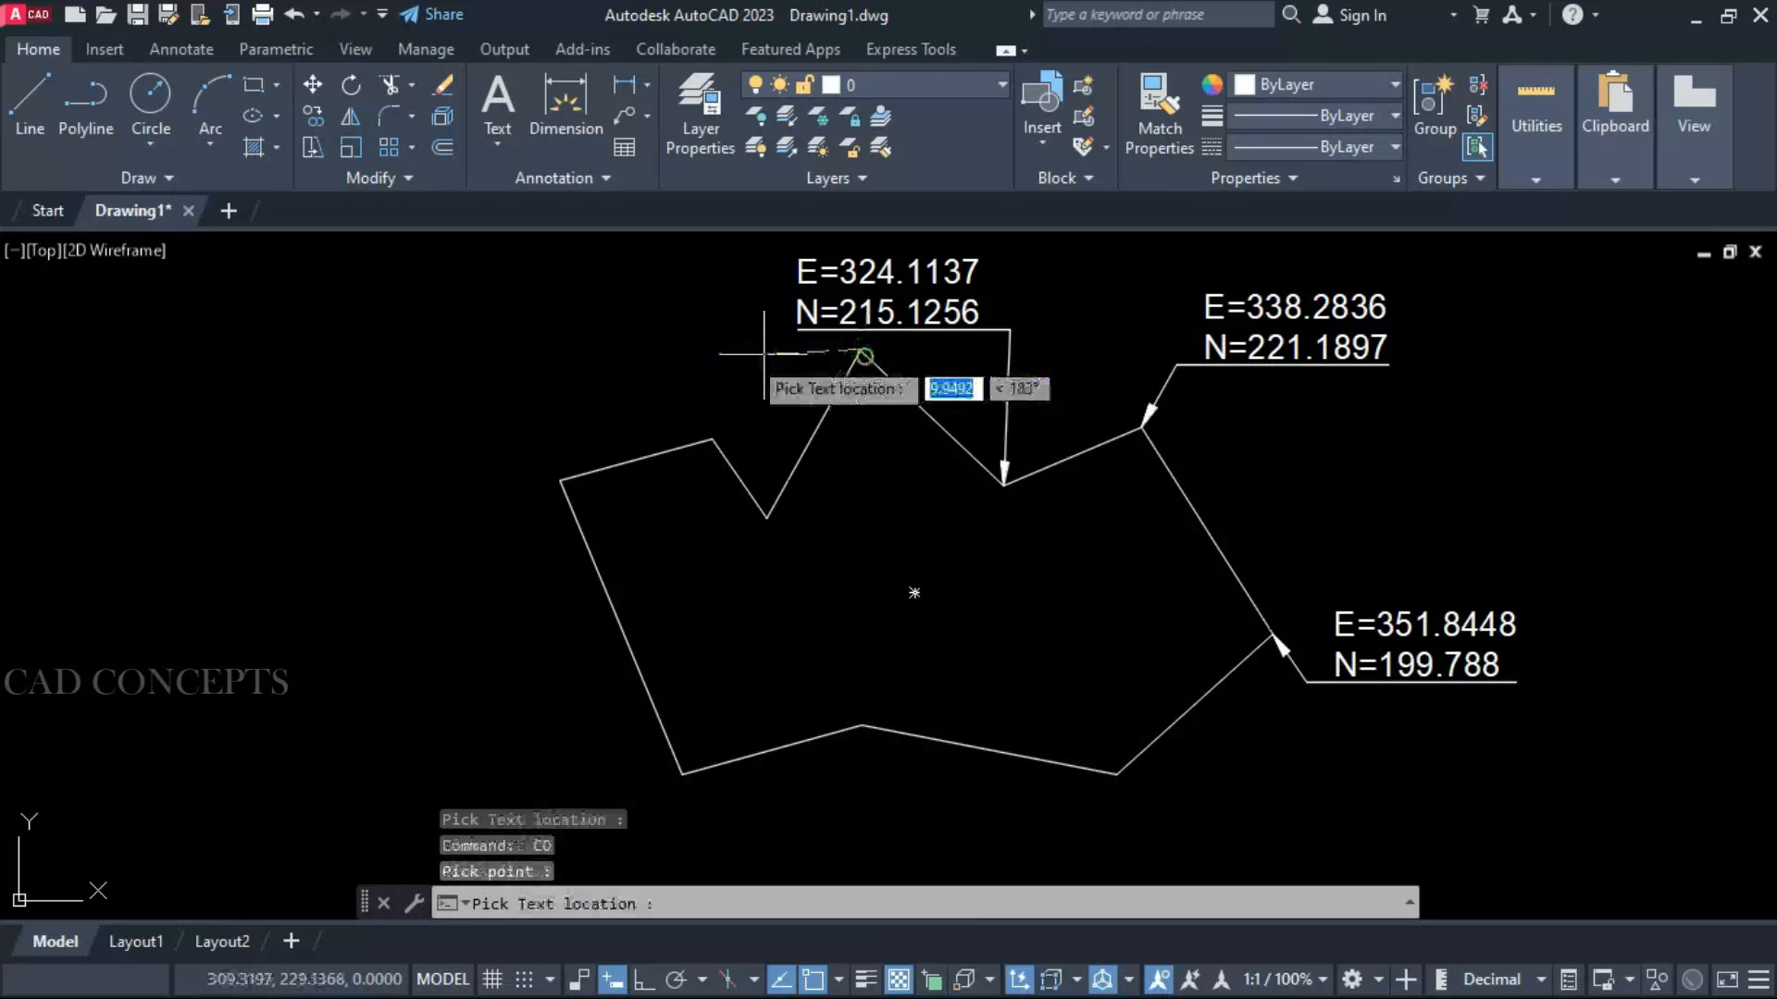
pyautogui.click(649, 331)
# Add CD coordinate labels to the left-hand notch vertex, with text inside the polygon, and the leftmost vertex, with text outside
pyautogui.press('Return')
pyautogui.click(767, 519)
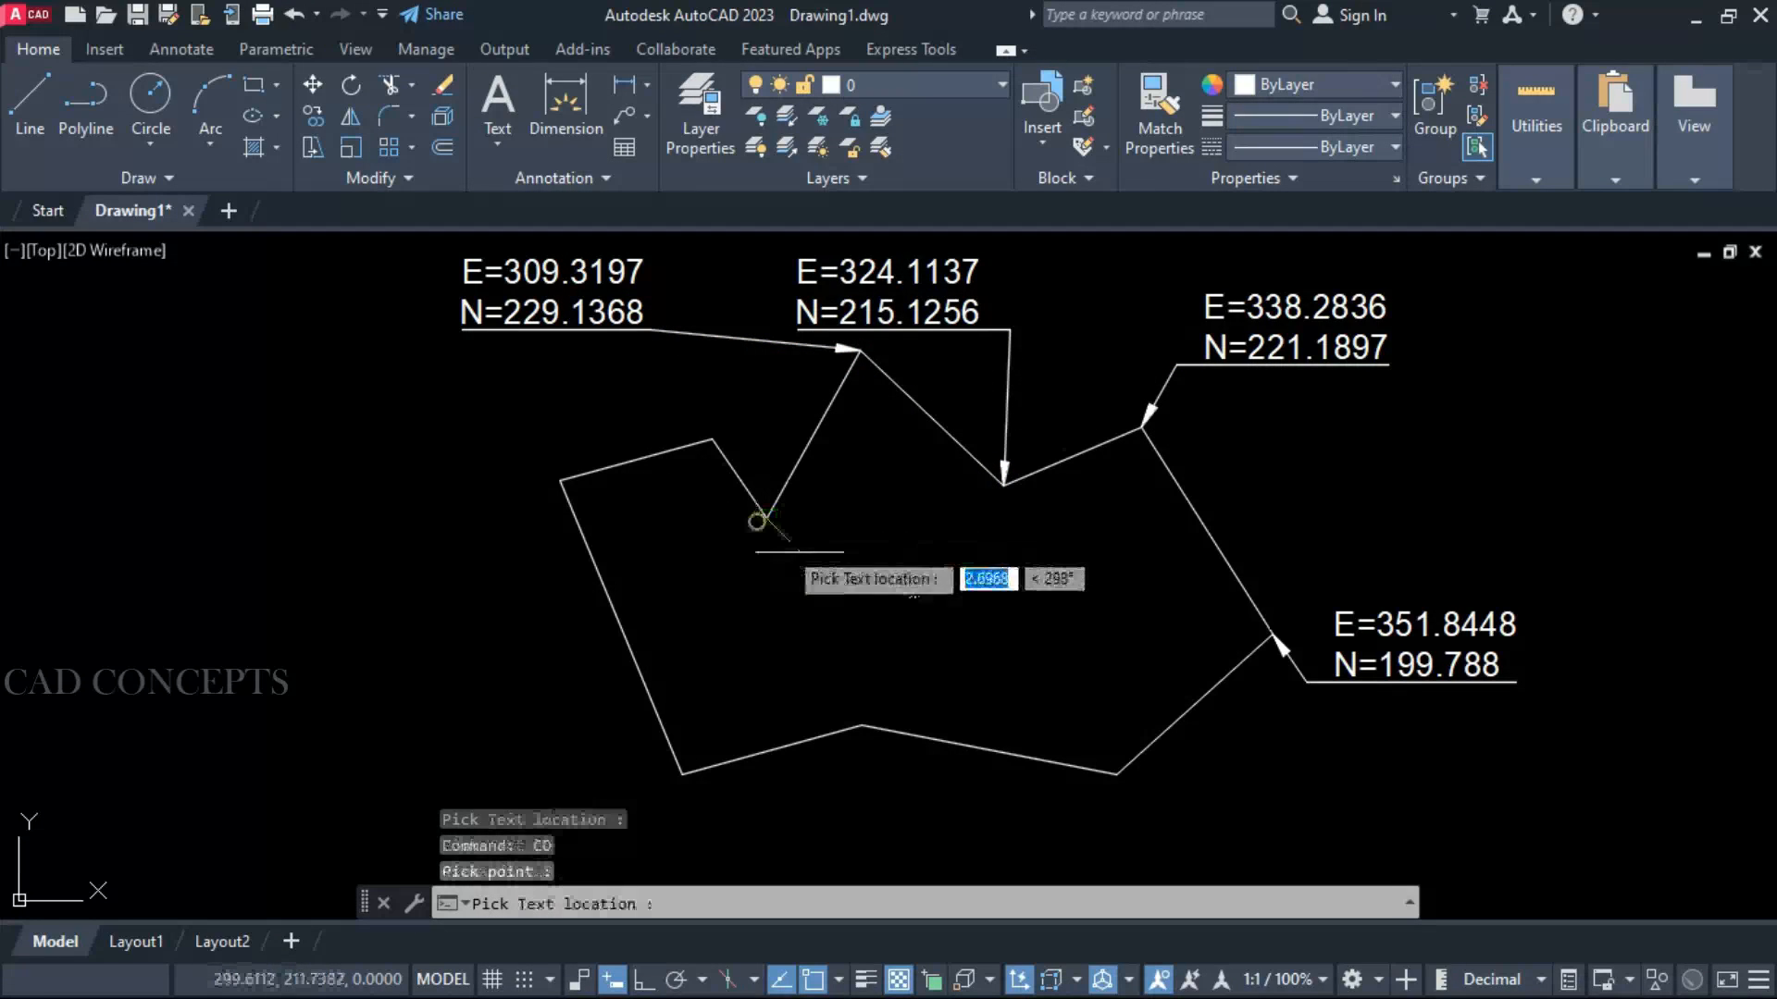
pyautogui.click(865, 608)
pyautogui.press('Return')
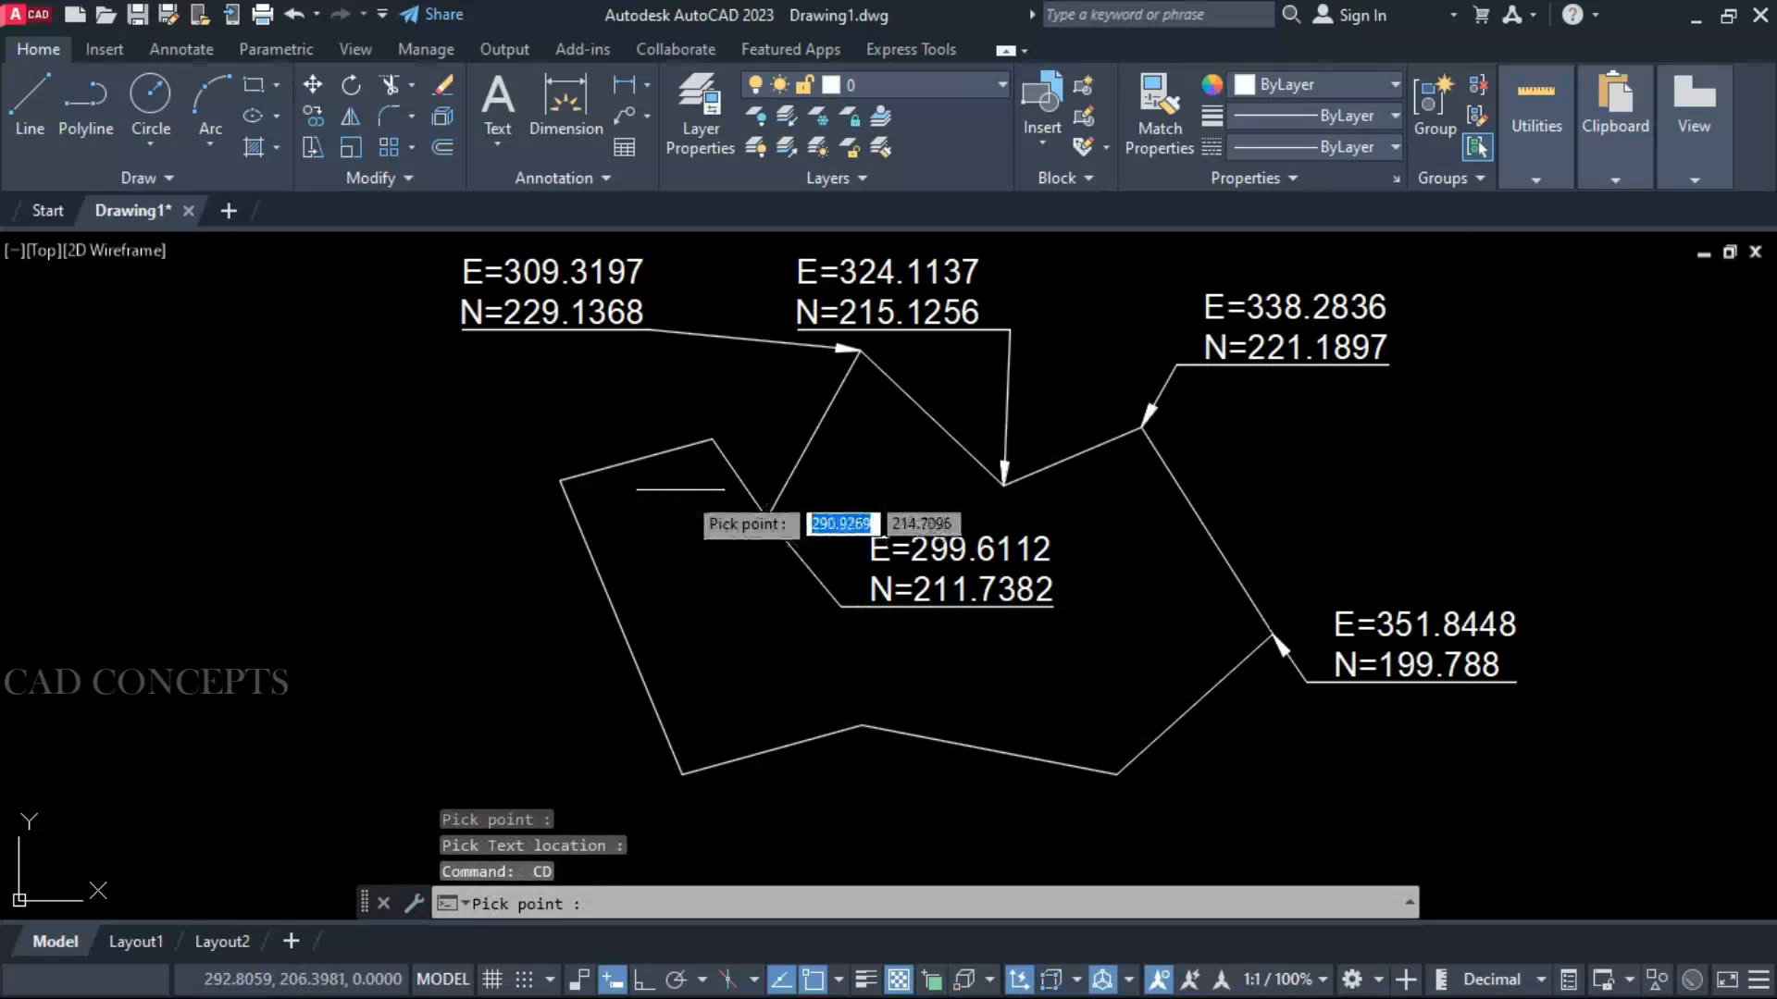
pyautogui.click(560, 480)
pyautogui.click(456, 609)
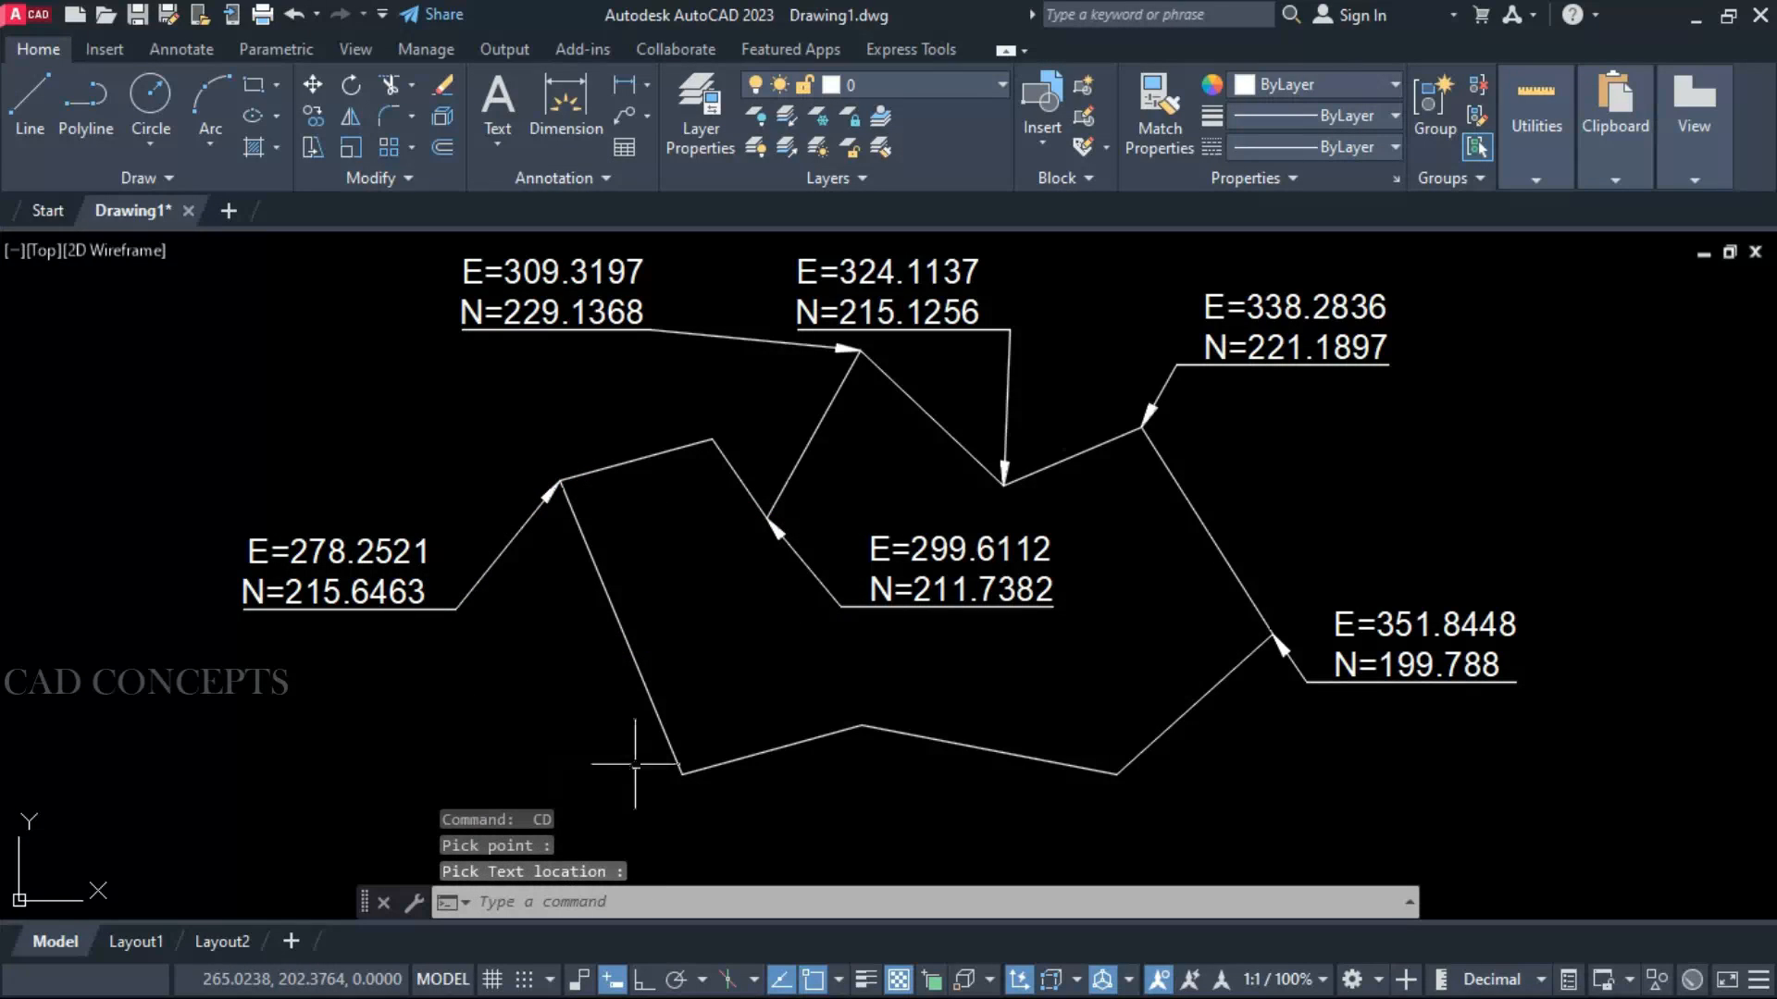
# Add CD coordinate labels to the polygon's bottom-left and bottom-right vertices, placing the texts outside on either side
pyautogui.press('Return')
pyautogui.click(680, 772)
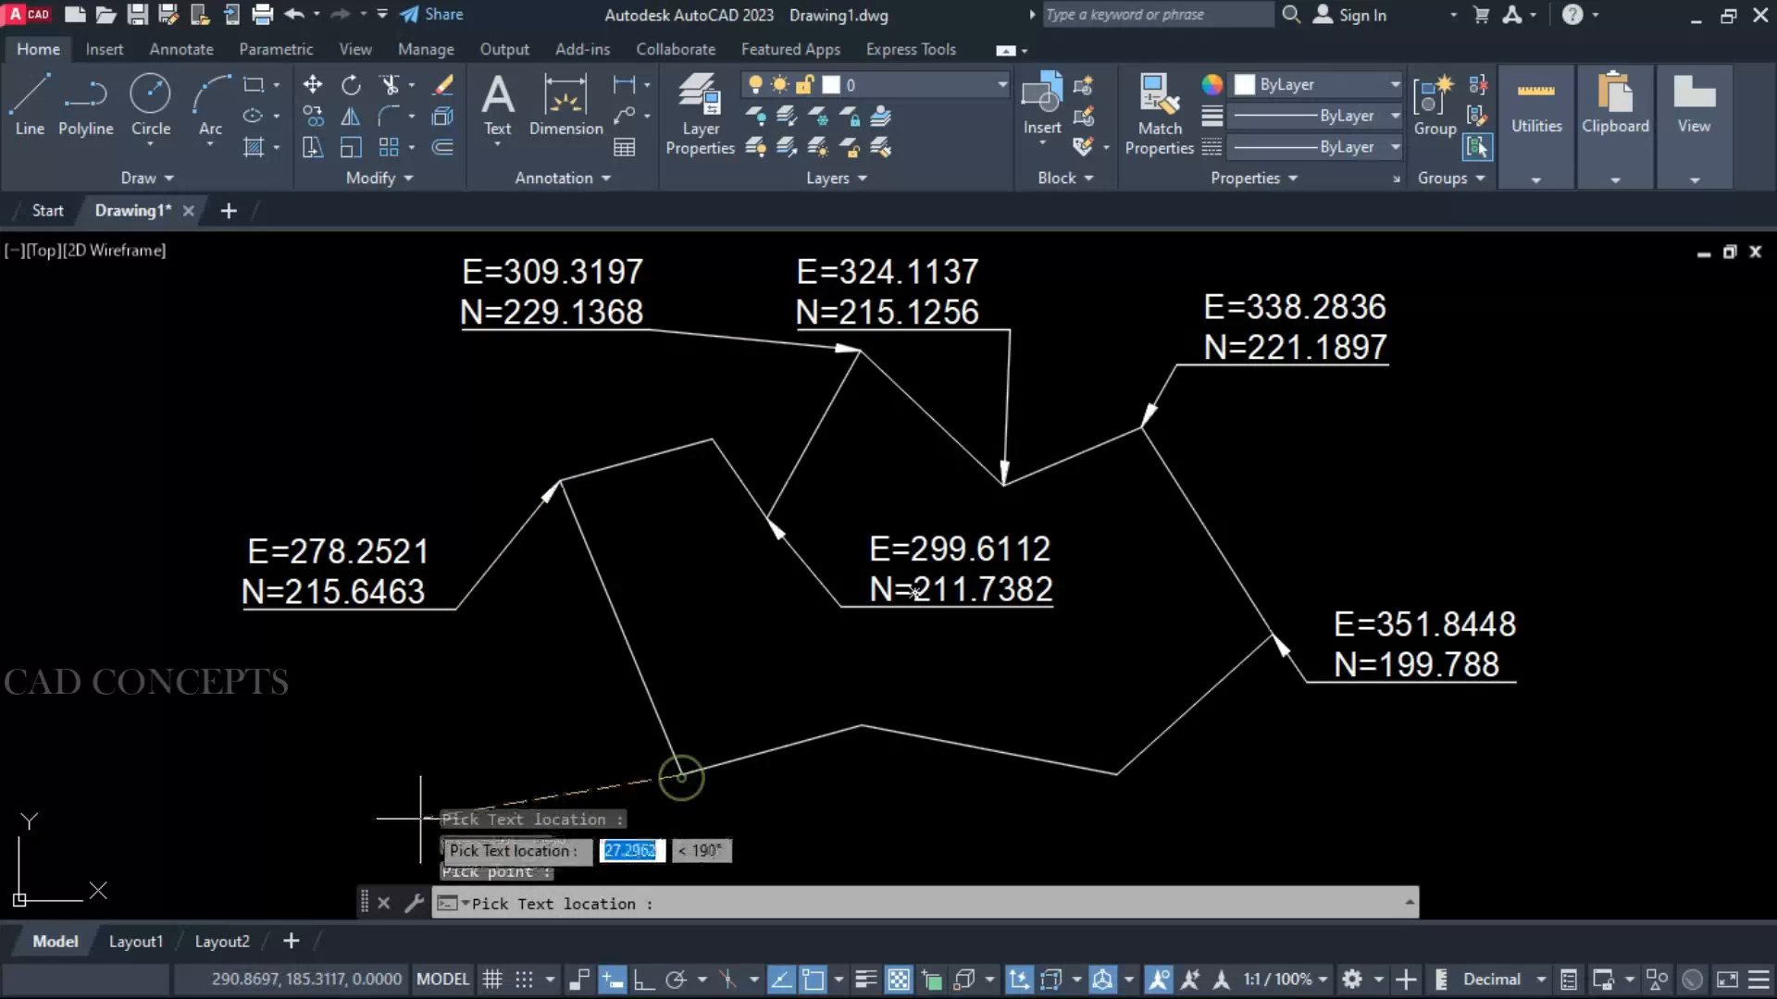
pyautogui.click(452, 770)
pyautogui.press('Return')
pyautogui.click(1117, 773)
pyautogui.click(1360, 796)
# Label the coordinates of the bottom-middle vertex with CD, placing the text up and to the right
pyautogui.press('Return')
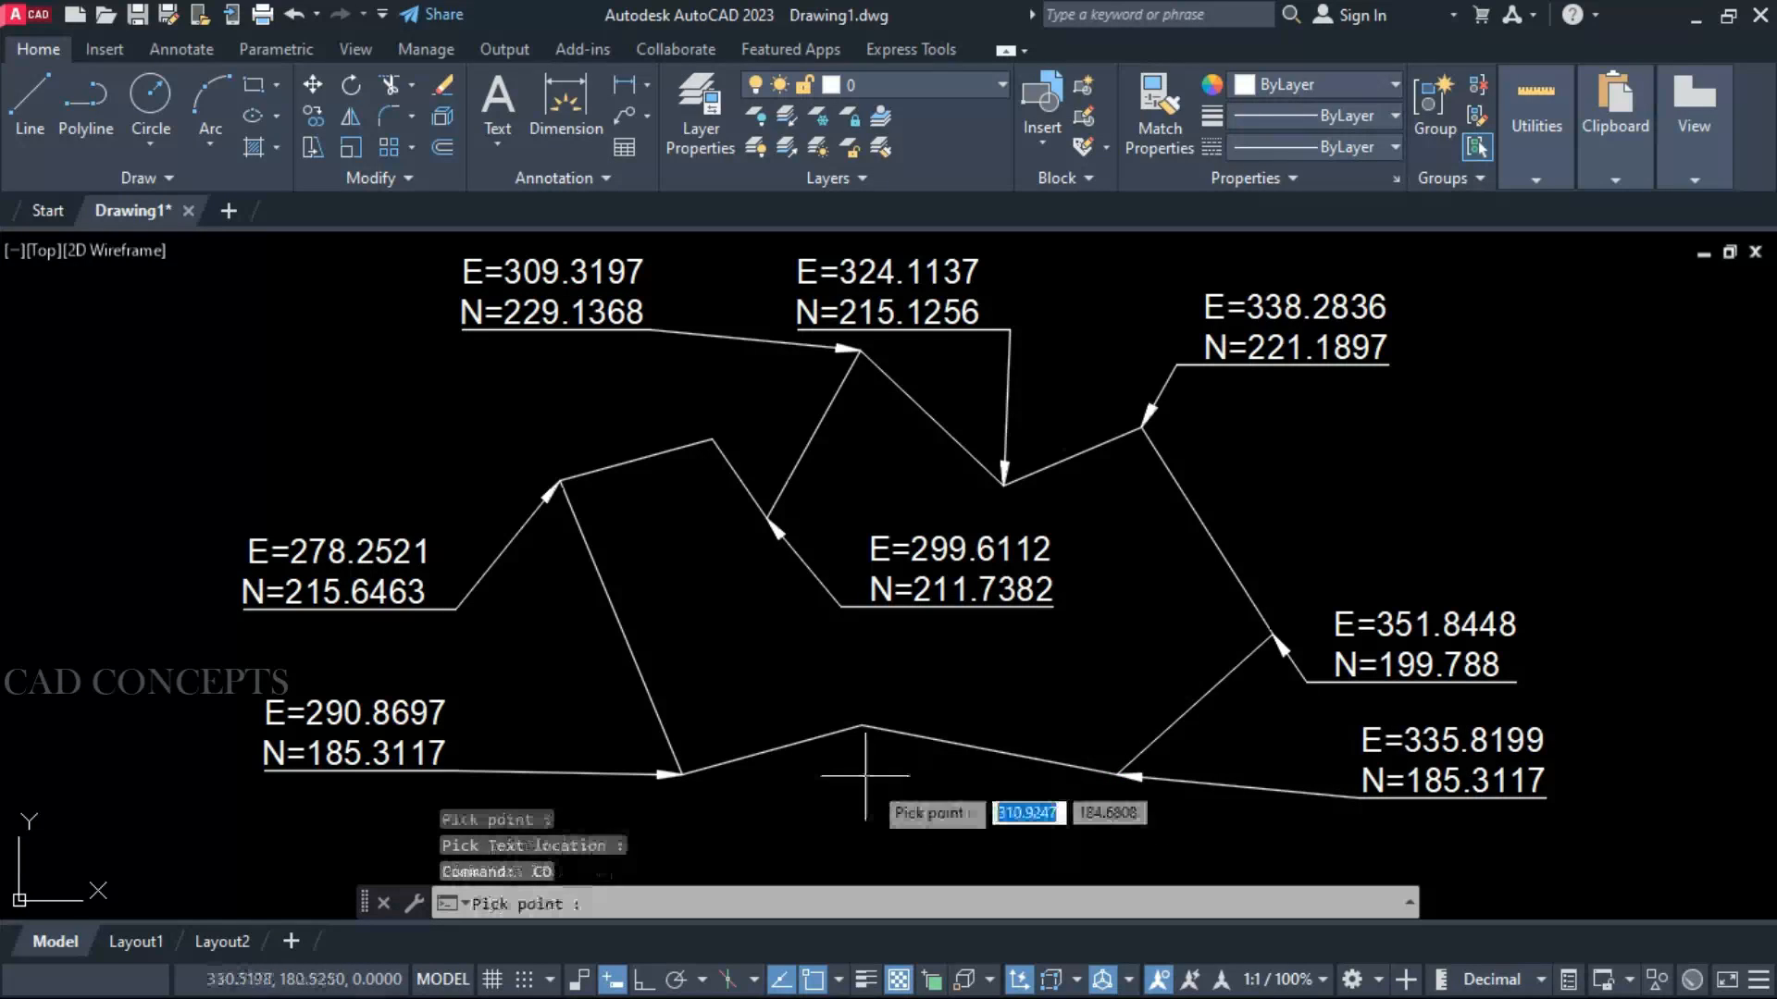
pyautogui.click(860, 724)
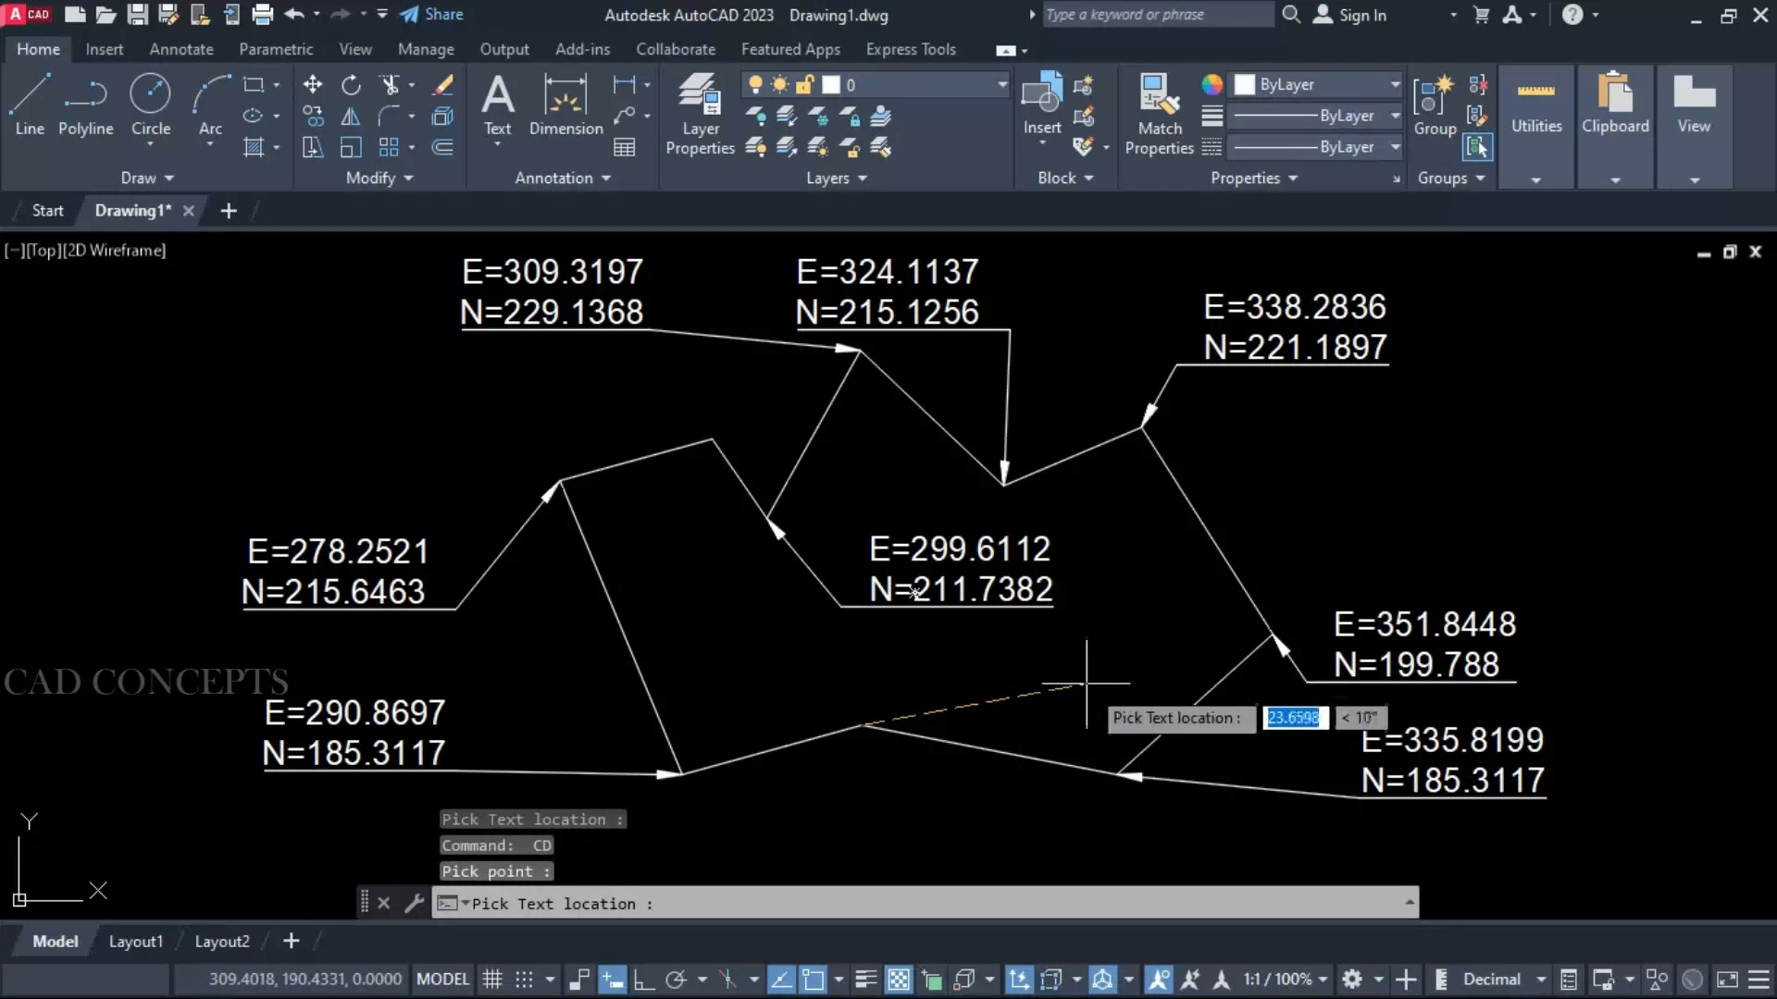
pyautogui.click(1086, 685)
pyautogui.press('Escape')
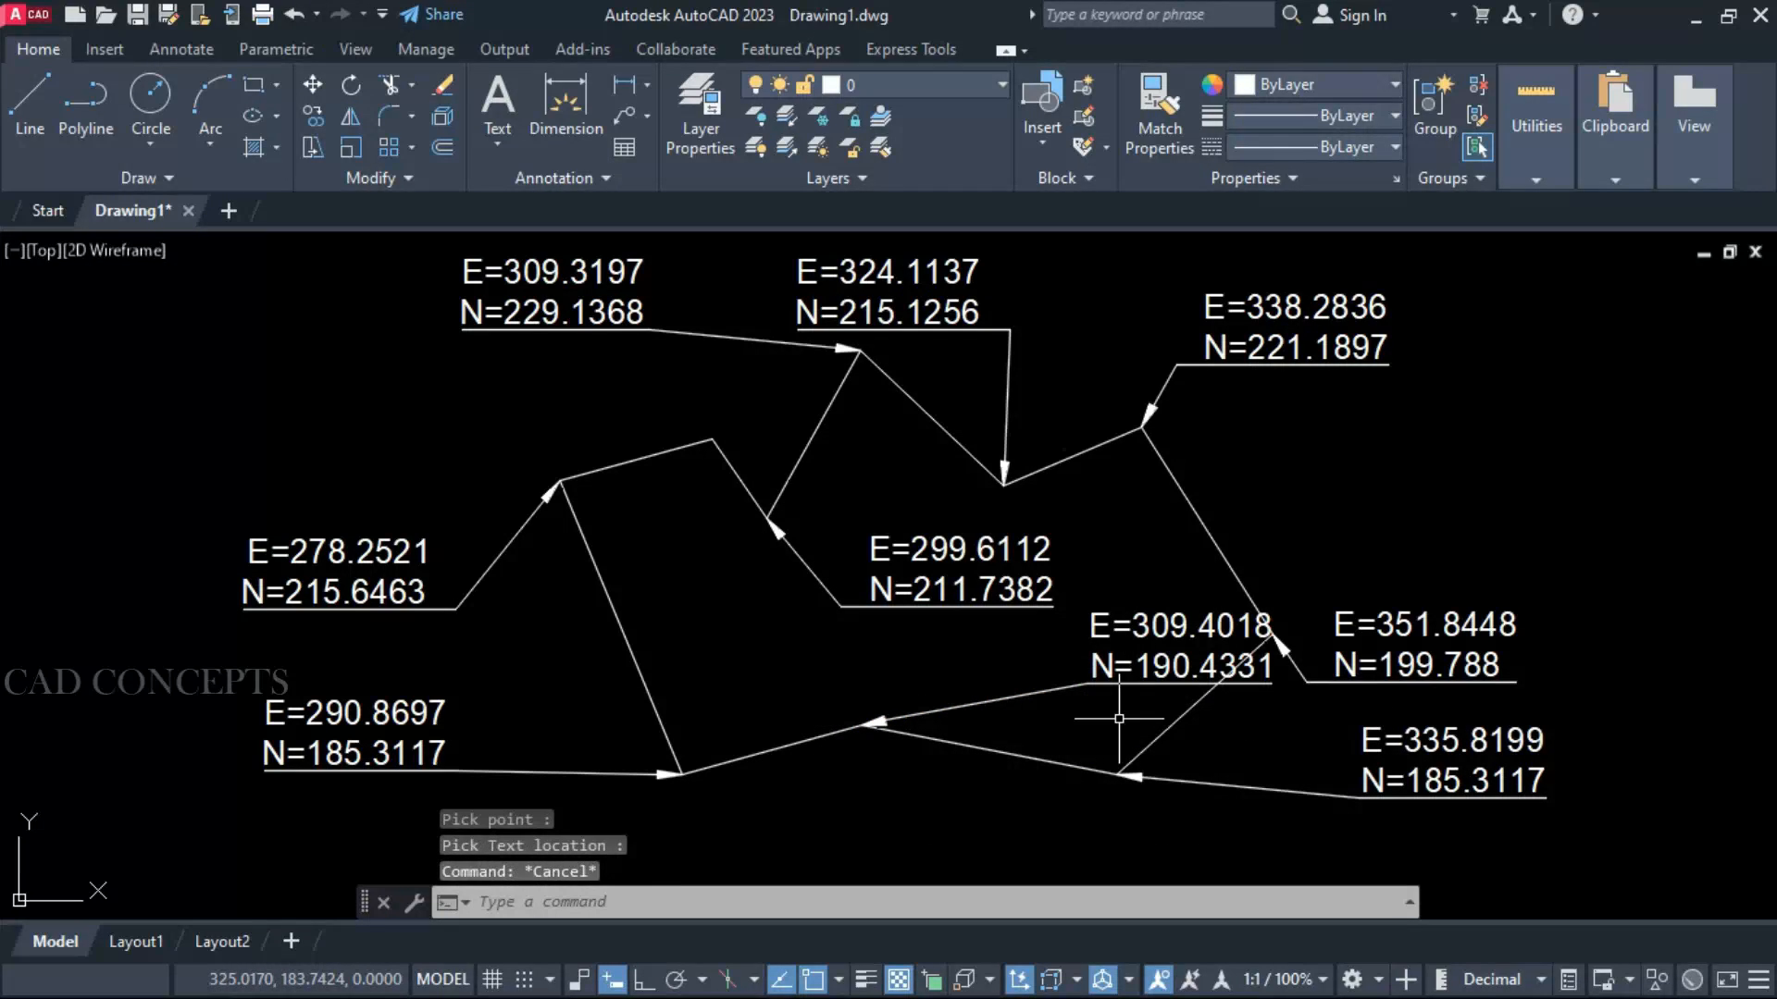
pyautogui.click(1123, 726)
pyautogui.click(1073, 602)
pyautogui.write('s')
pyautogui.press('Return')
pyautogui.click(979, 786)
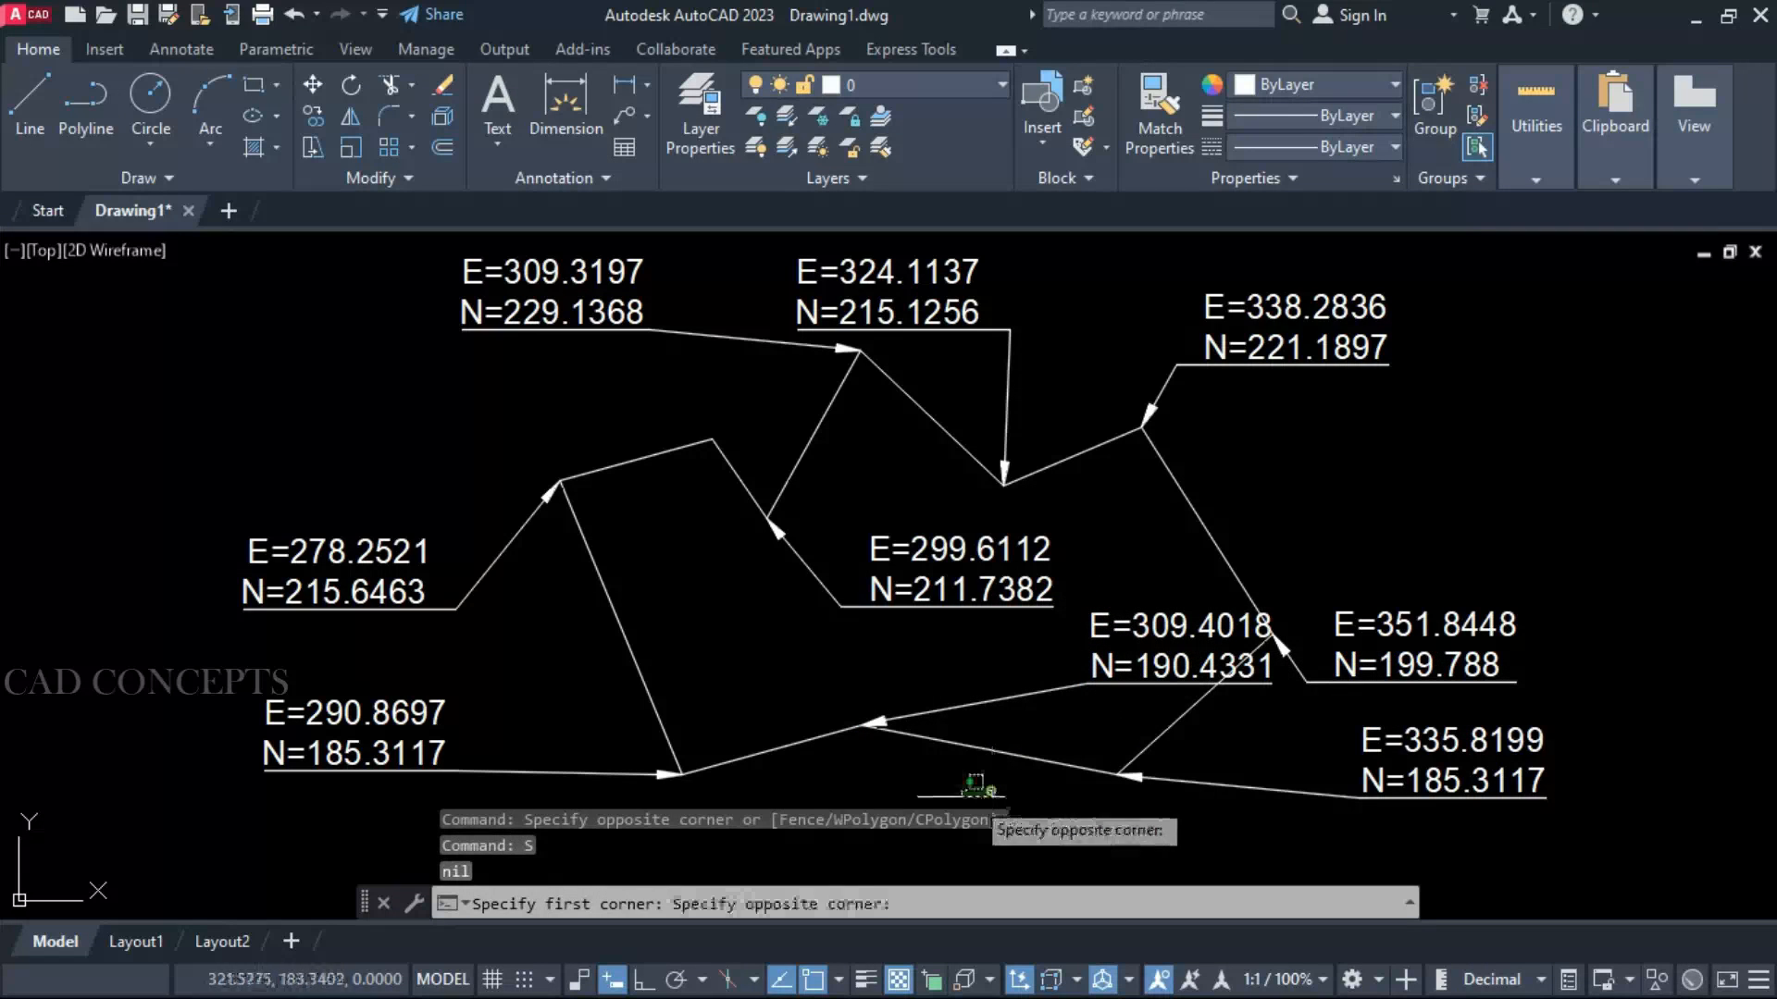
pyautogui.press('Escape')
# Erase the bottom-middle vertex's coordinate label that overlaps the polygon's lower-right edge
pyautogui.click(1126, 724)
pyautogui.click(1092, 617)
pyautogui.write('e')
pyautogui.press('Return')
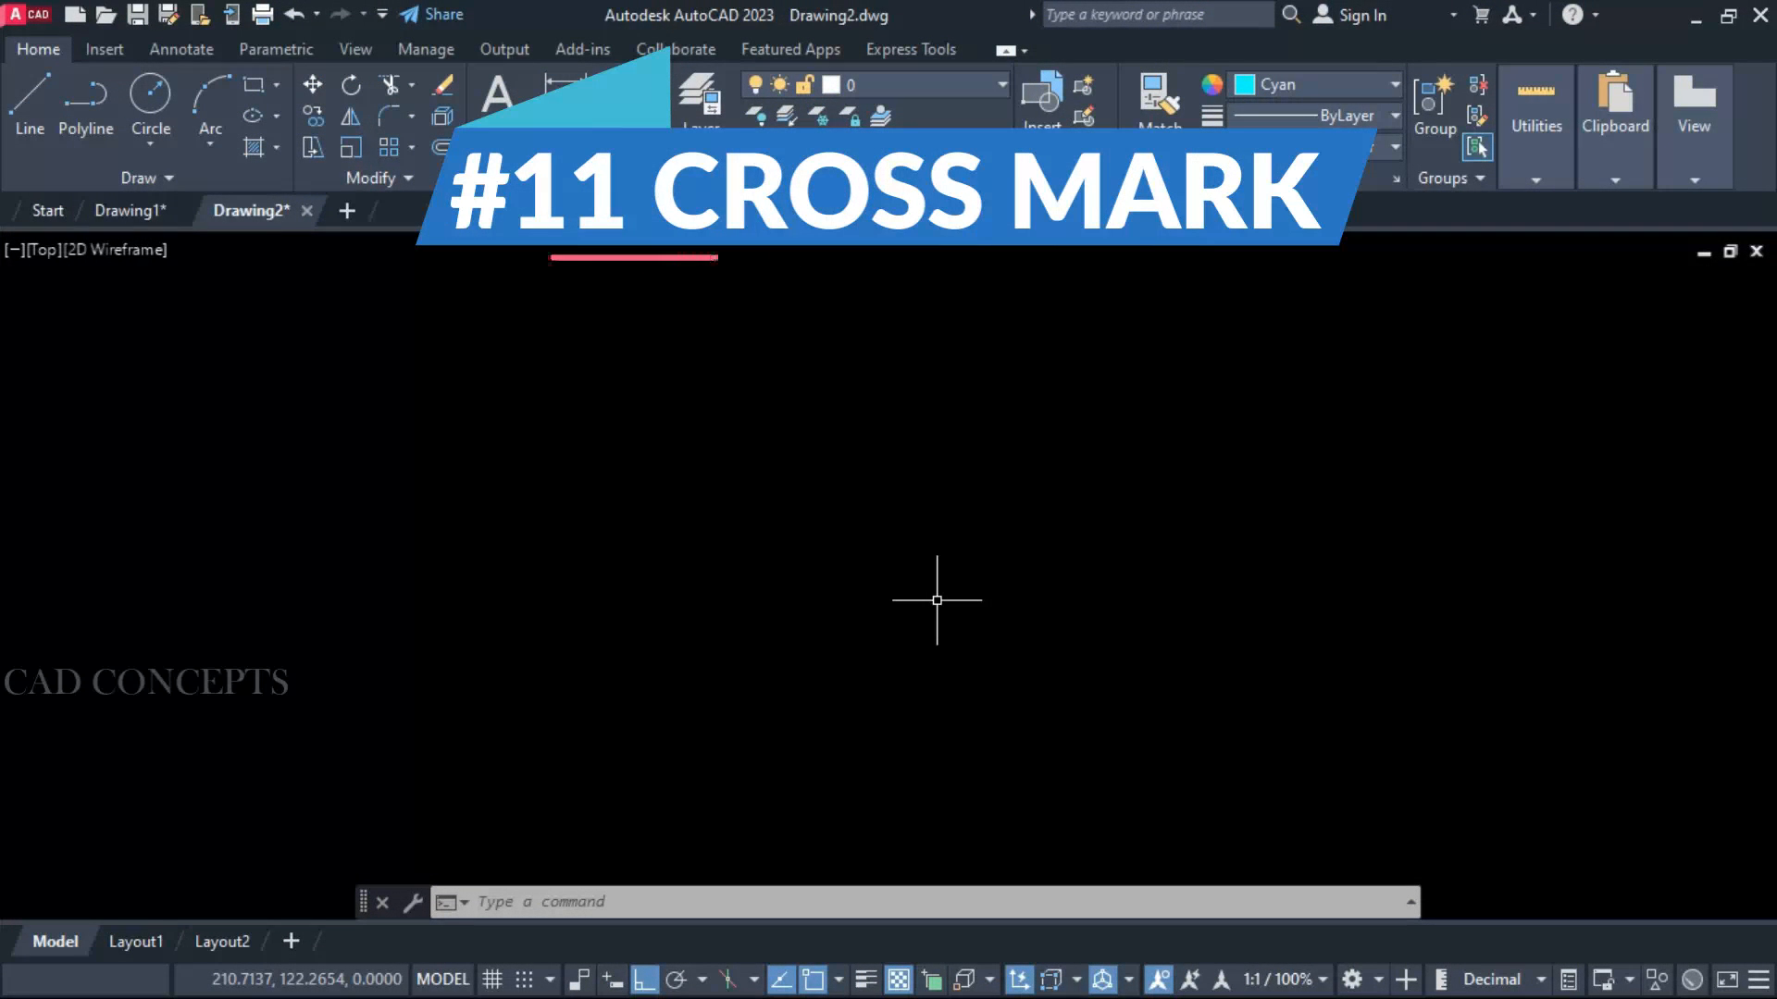
# Draw a horizontal run of cross marks about 129 units long with DF, using distance 5 and length 5
pyautogui.write('pf')
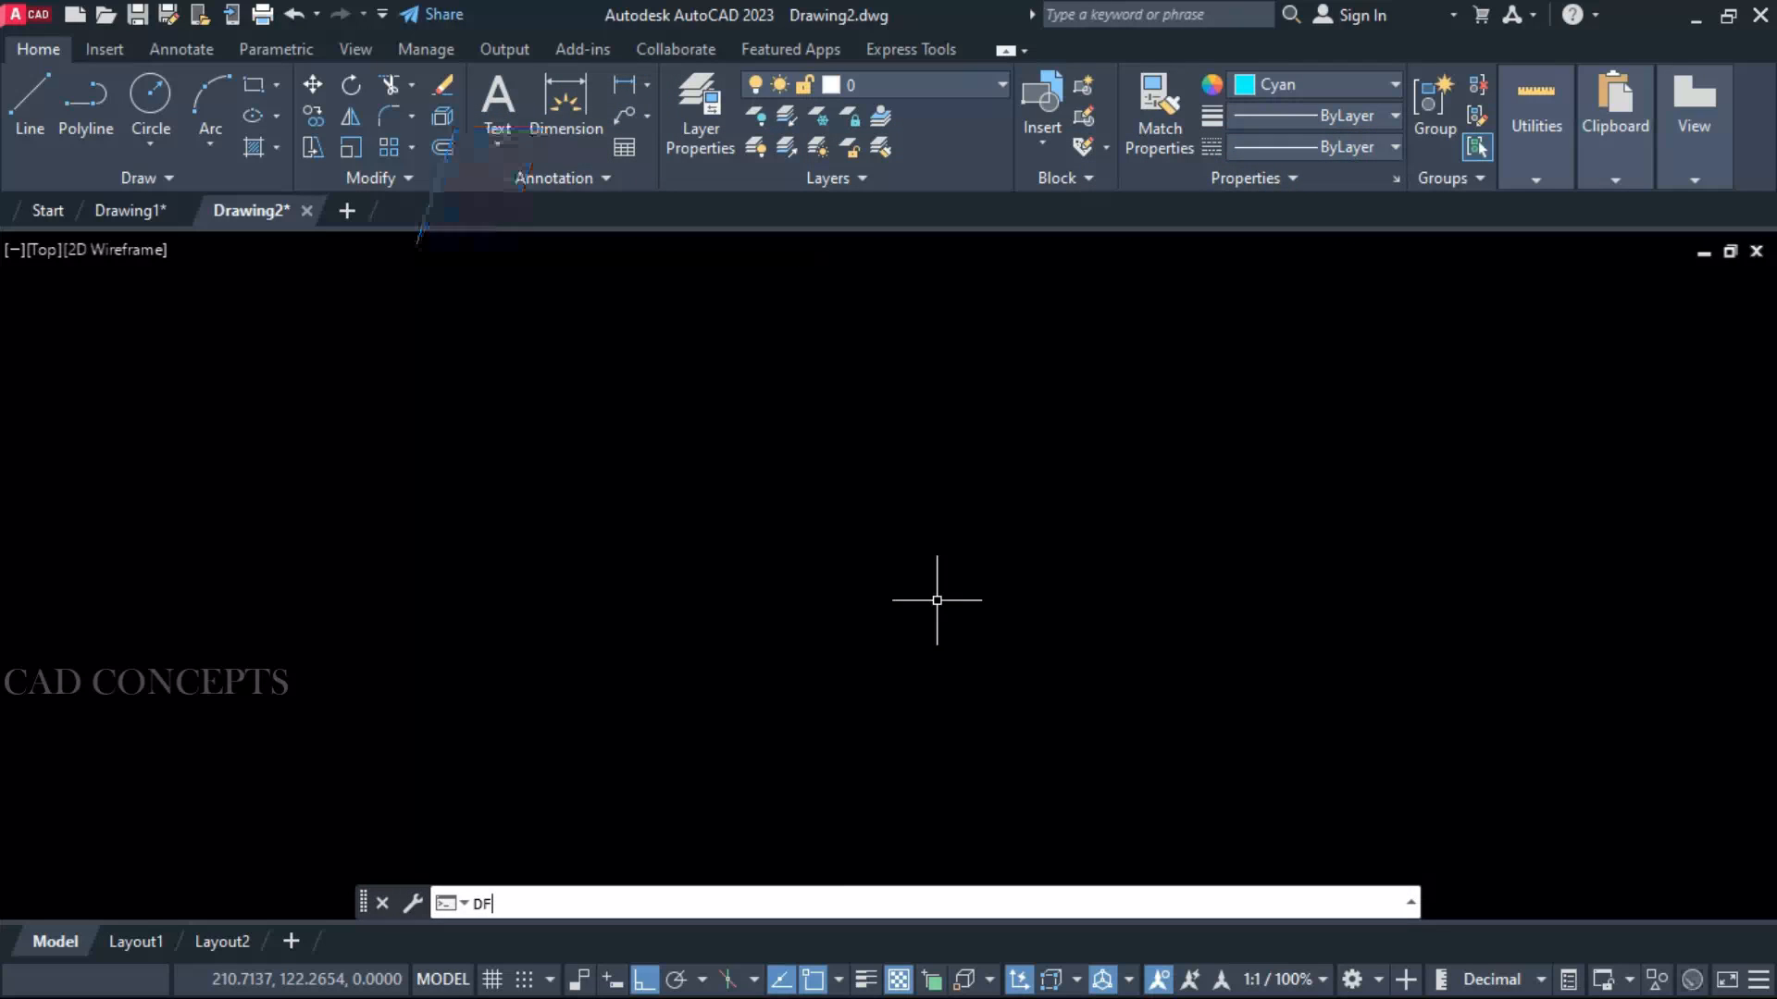
pyautogui.press('Return')
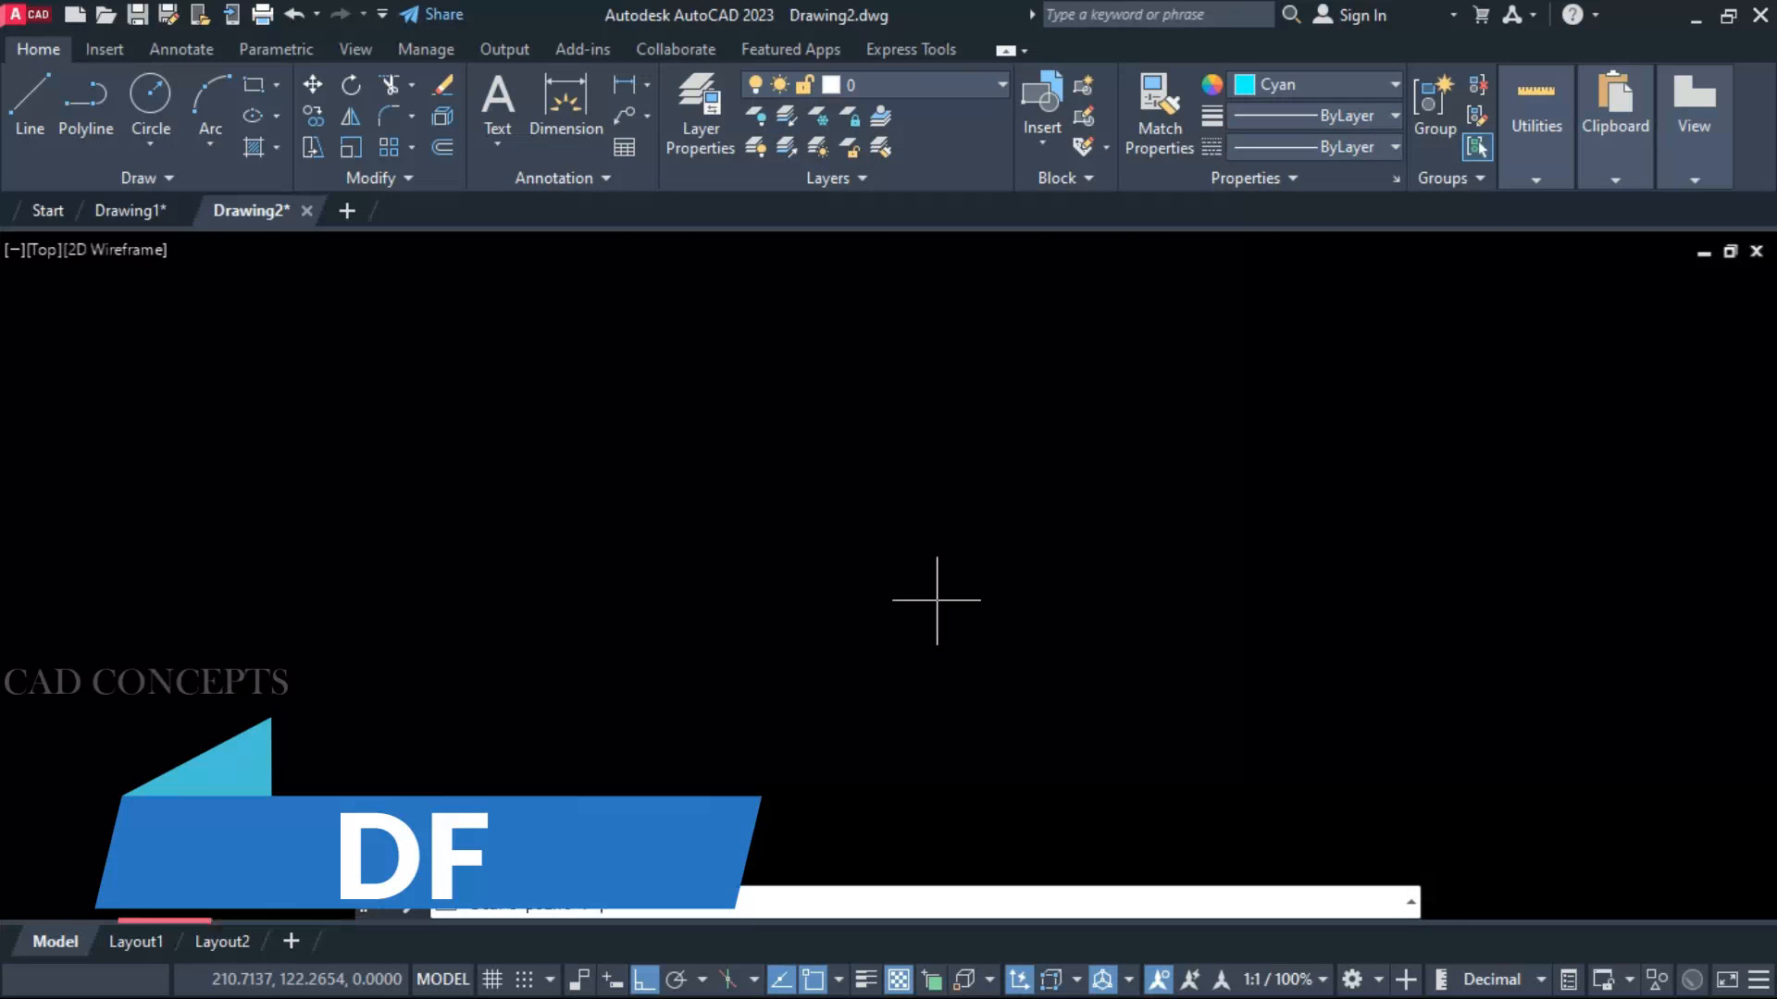
pyautogui.click(41, 621)
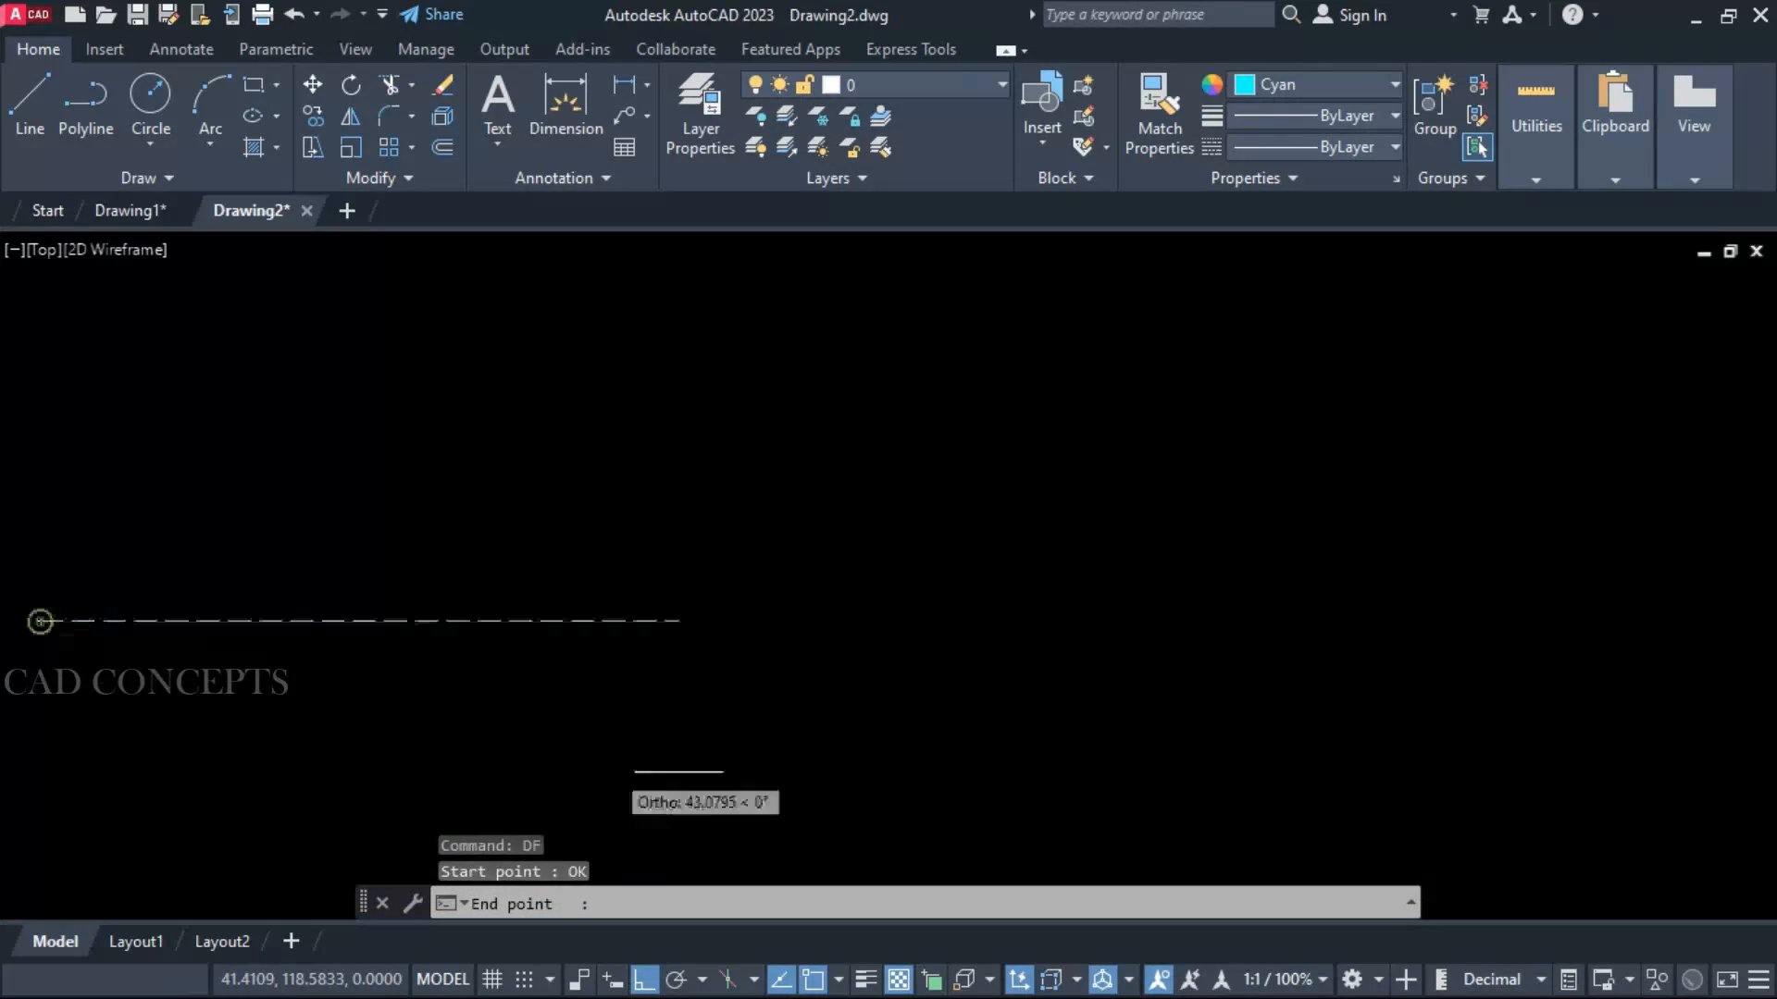
pyautogui.click(1743, 621)
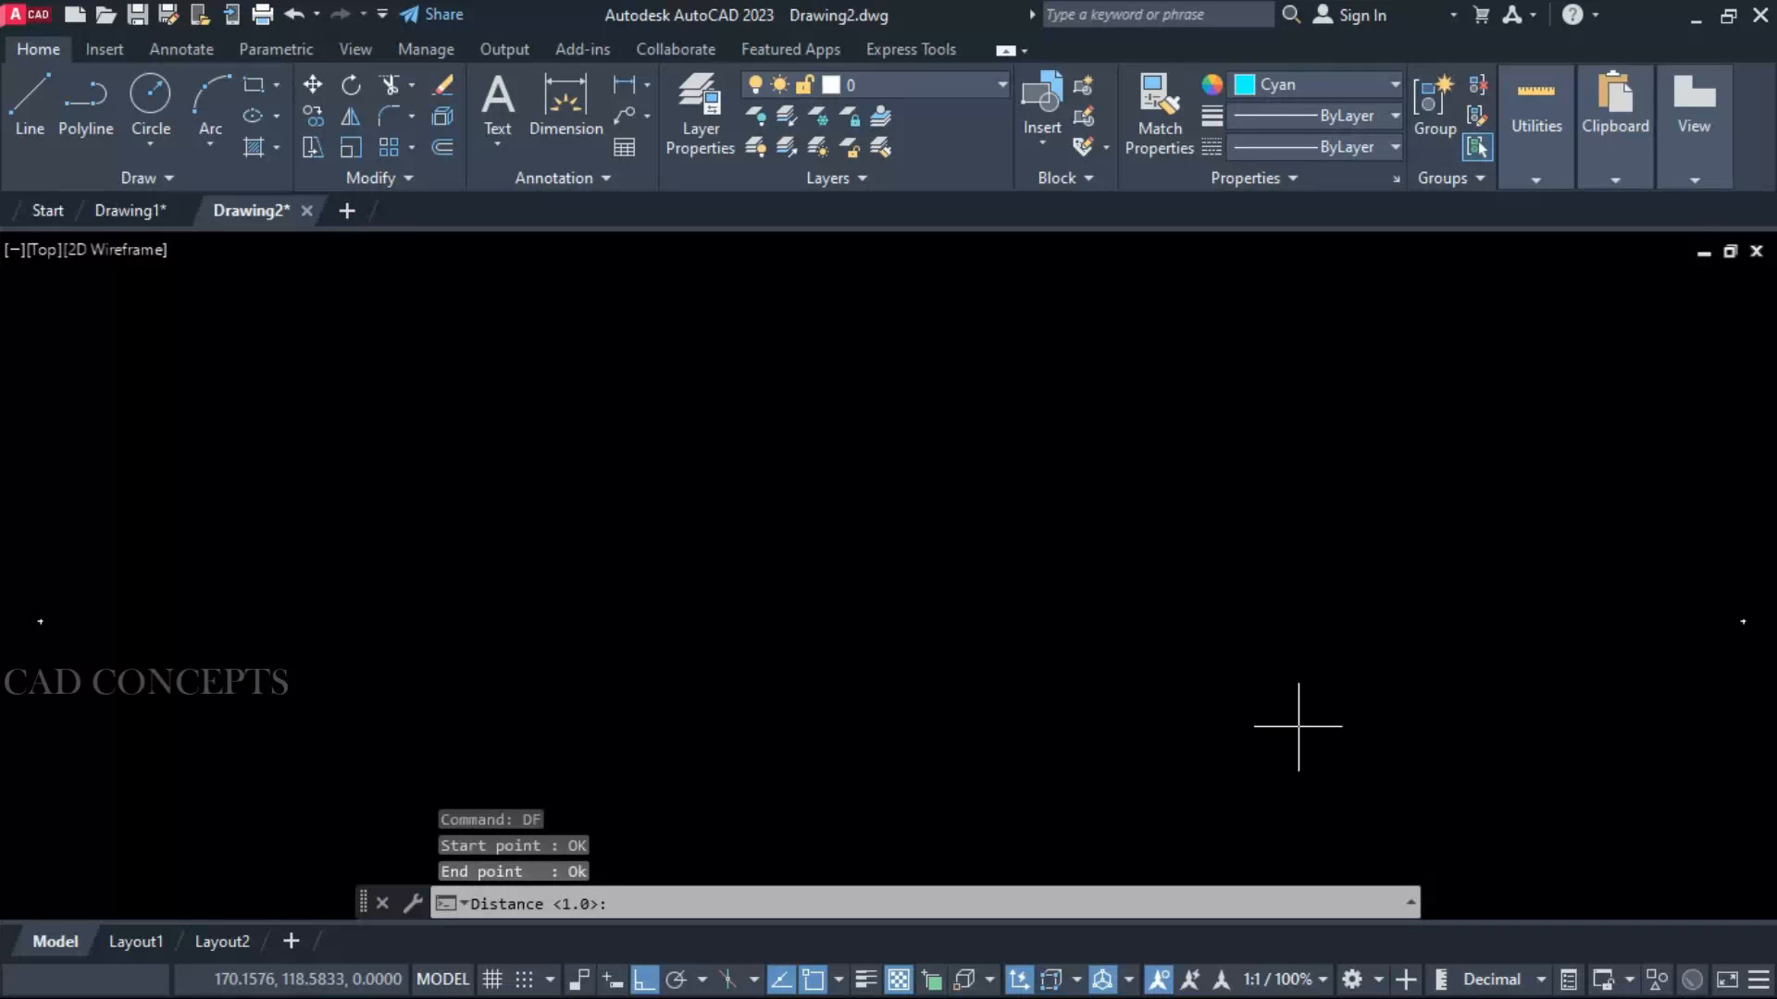
pyautogui.write('5')
pyautogui.press('Return')
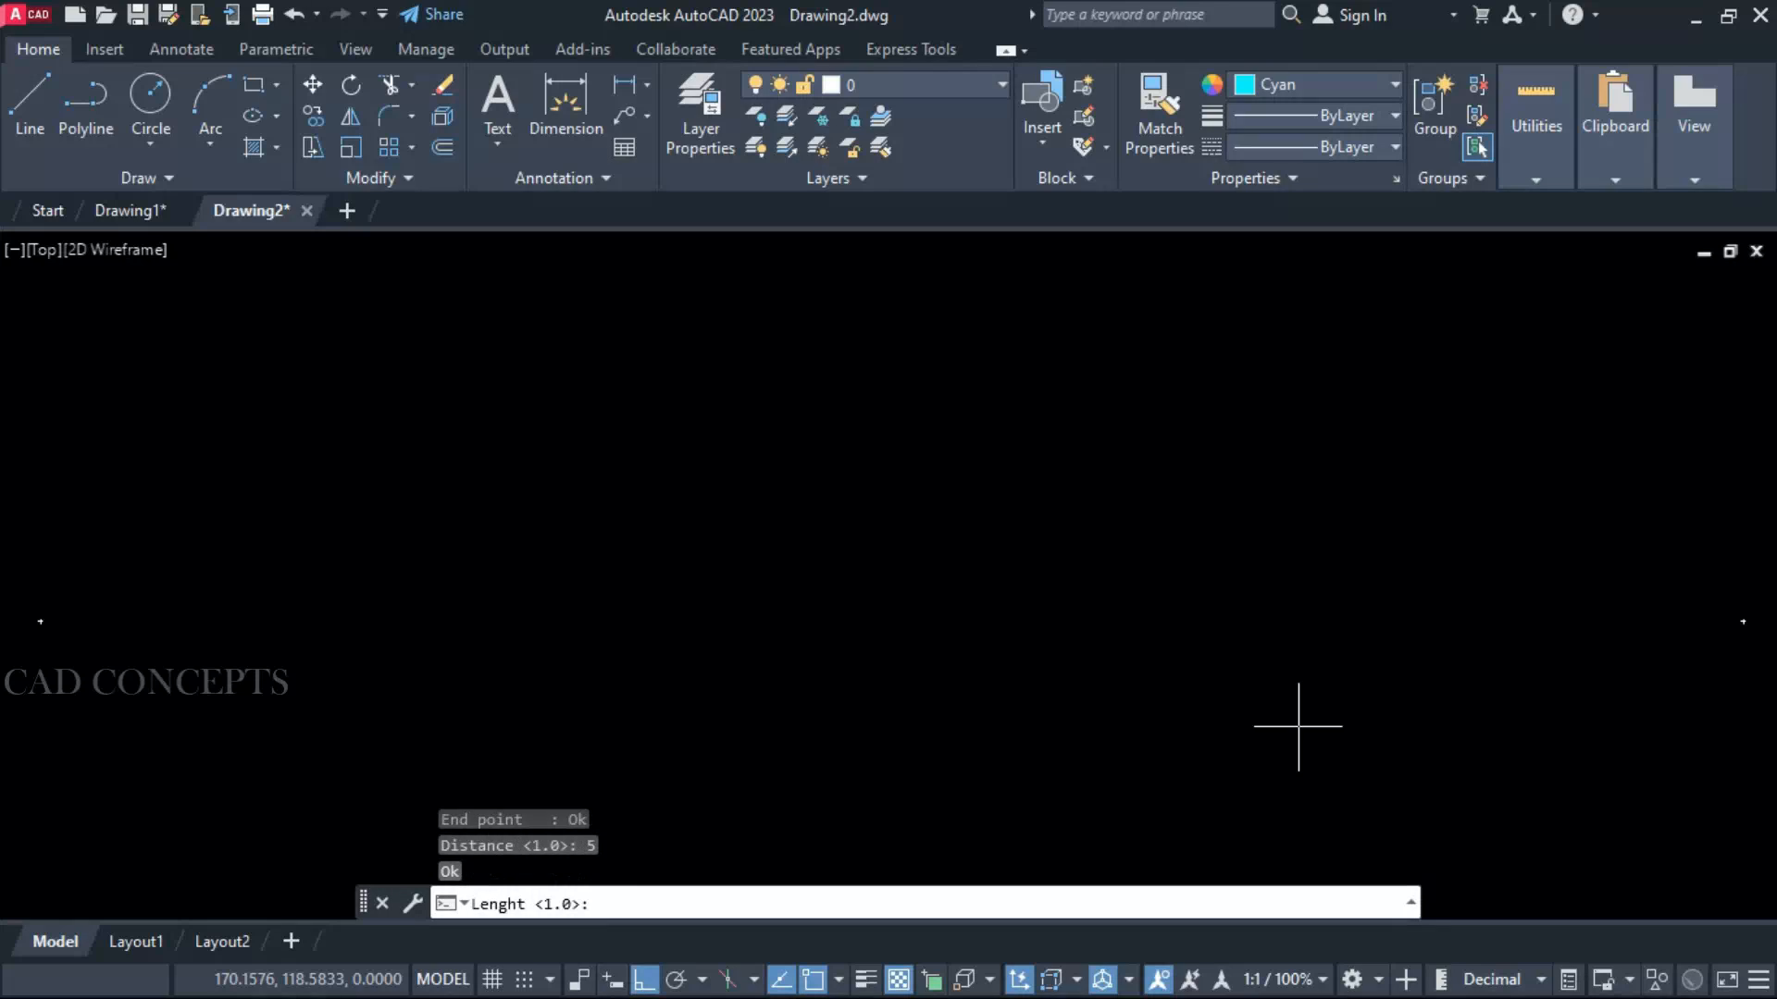
pyautogui.press('Return')
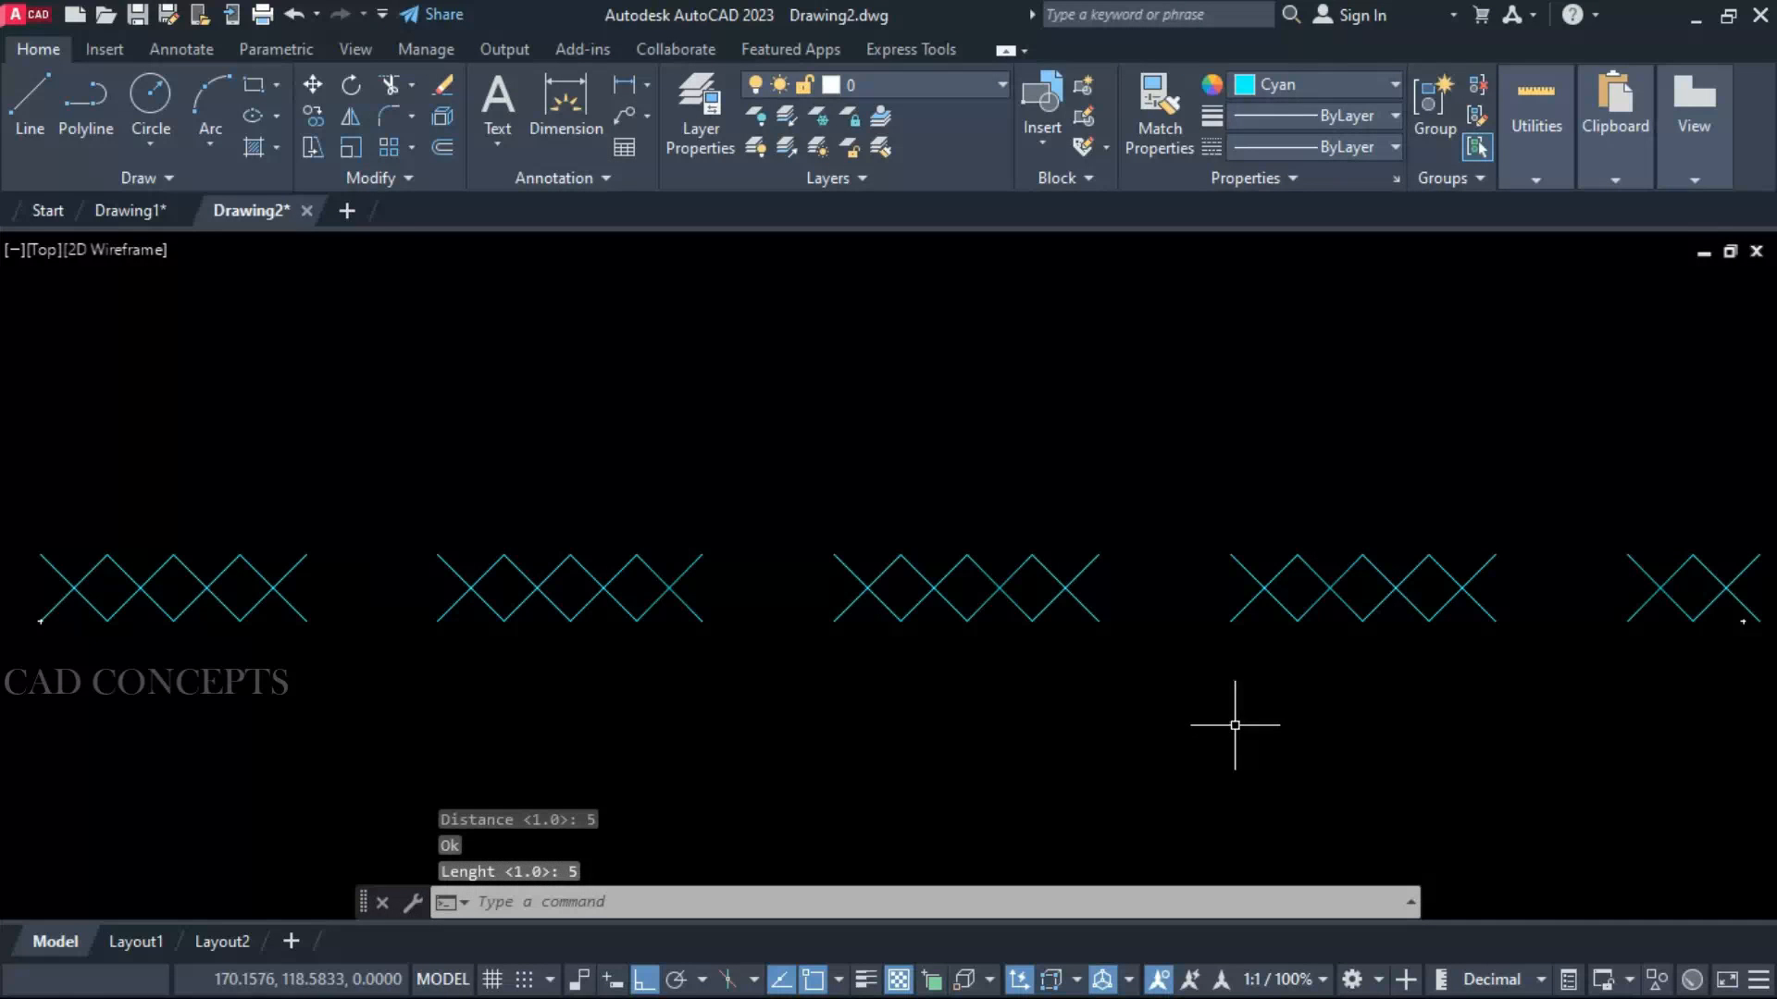
# Examine the row of cyan cross marks and select the whole row
pyautogui.scroll(-2, 1027, 657)
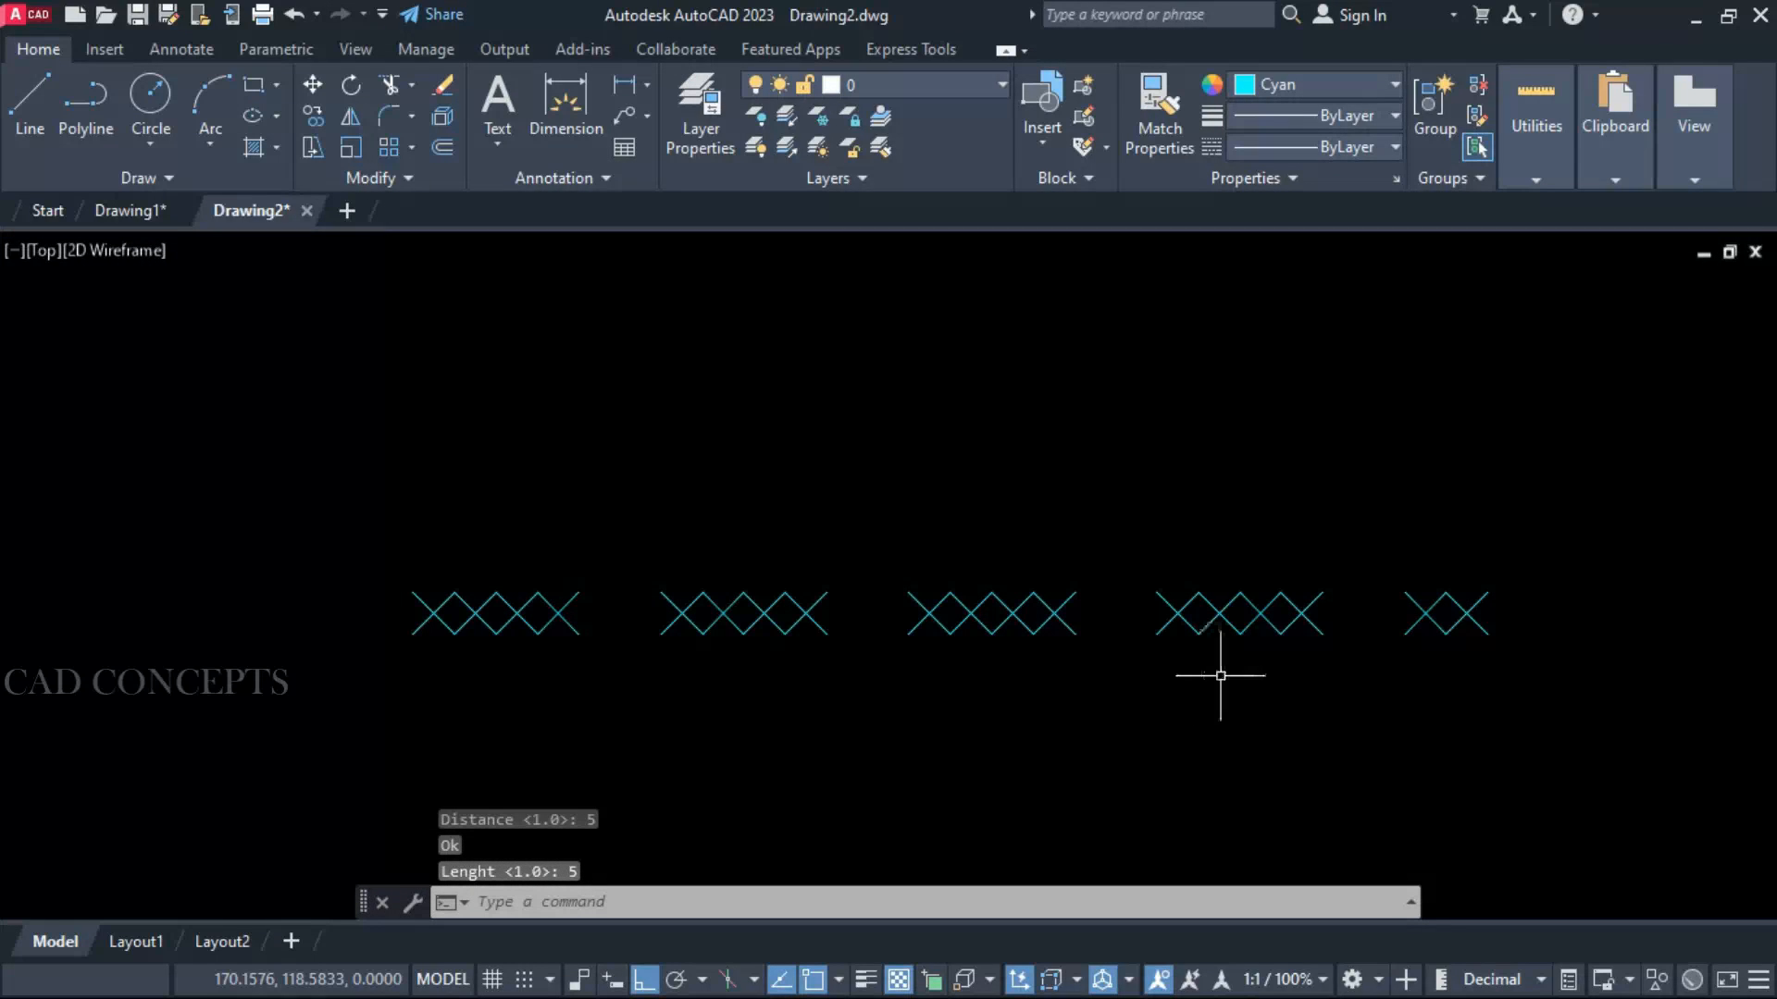
pyautogui.scroll(2, 413, 692)
pyautogui.moveTo(999, 689)
pyautogui.mouseDown(button='middle')
pyautogui.moveTo(623, 706)
pyautogui.moveTo(660, 716)
pyautogui.mouseUp(button='middle')
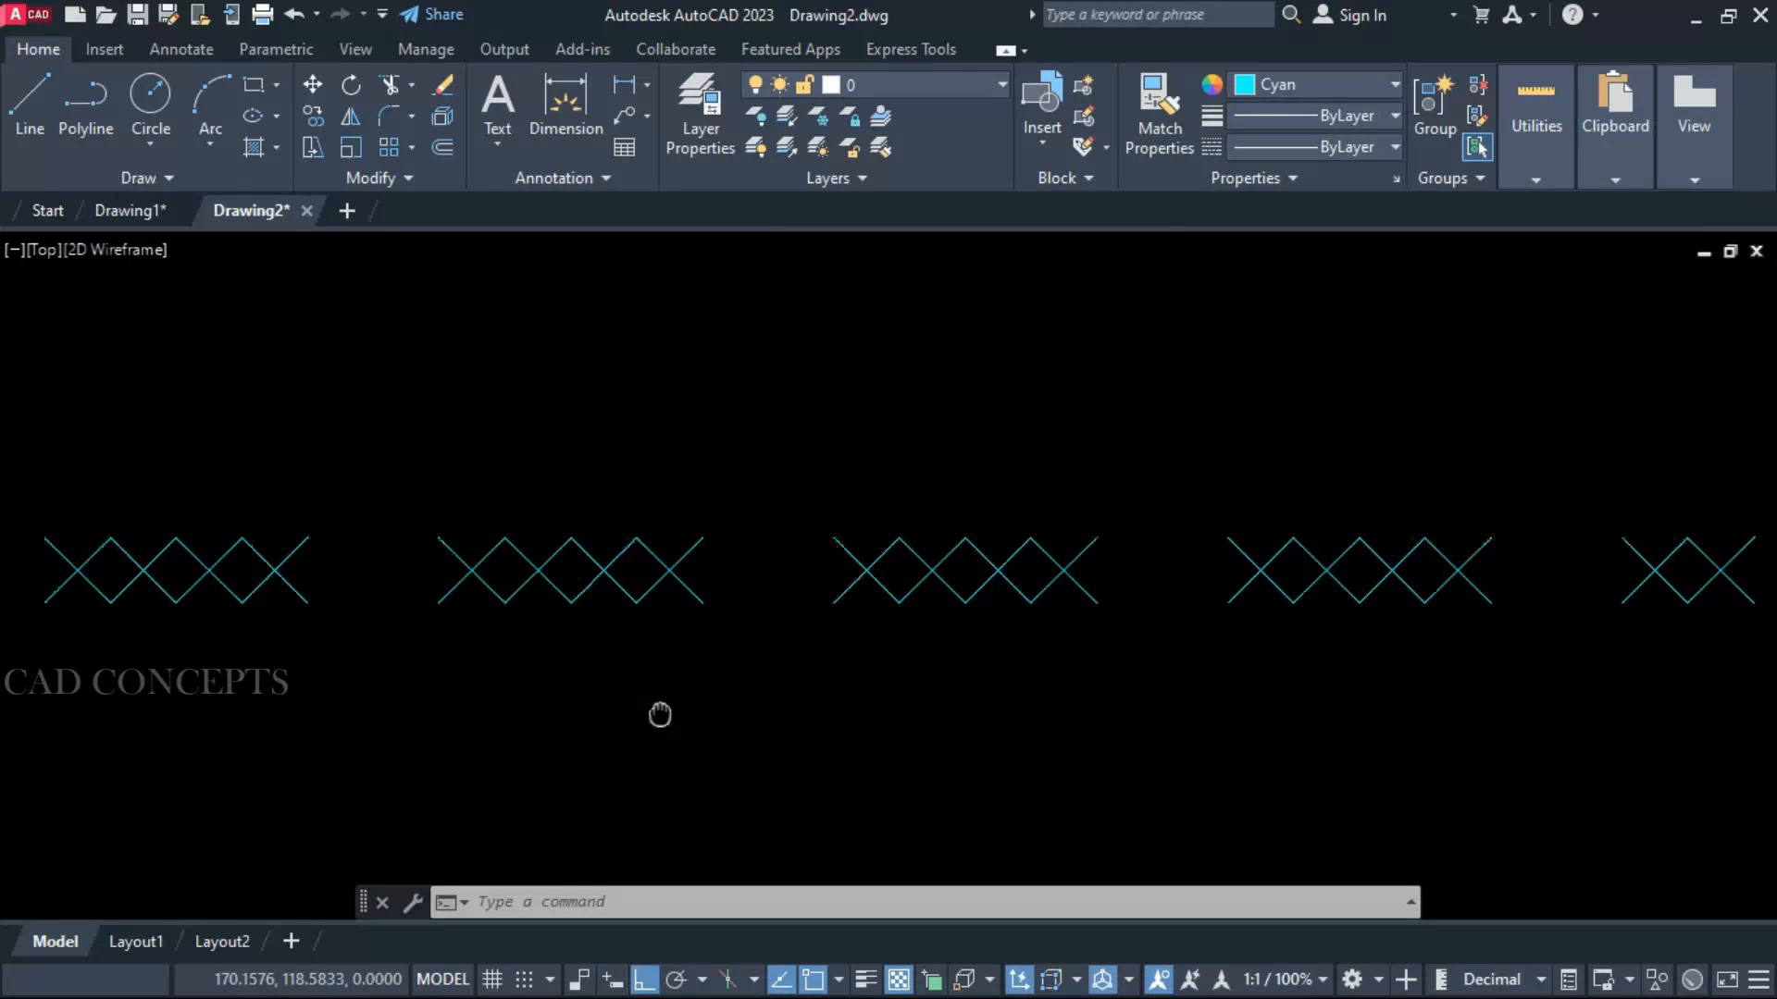
pyautogui.click(4, 689)
pyautogui.click(1769, 411)
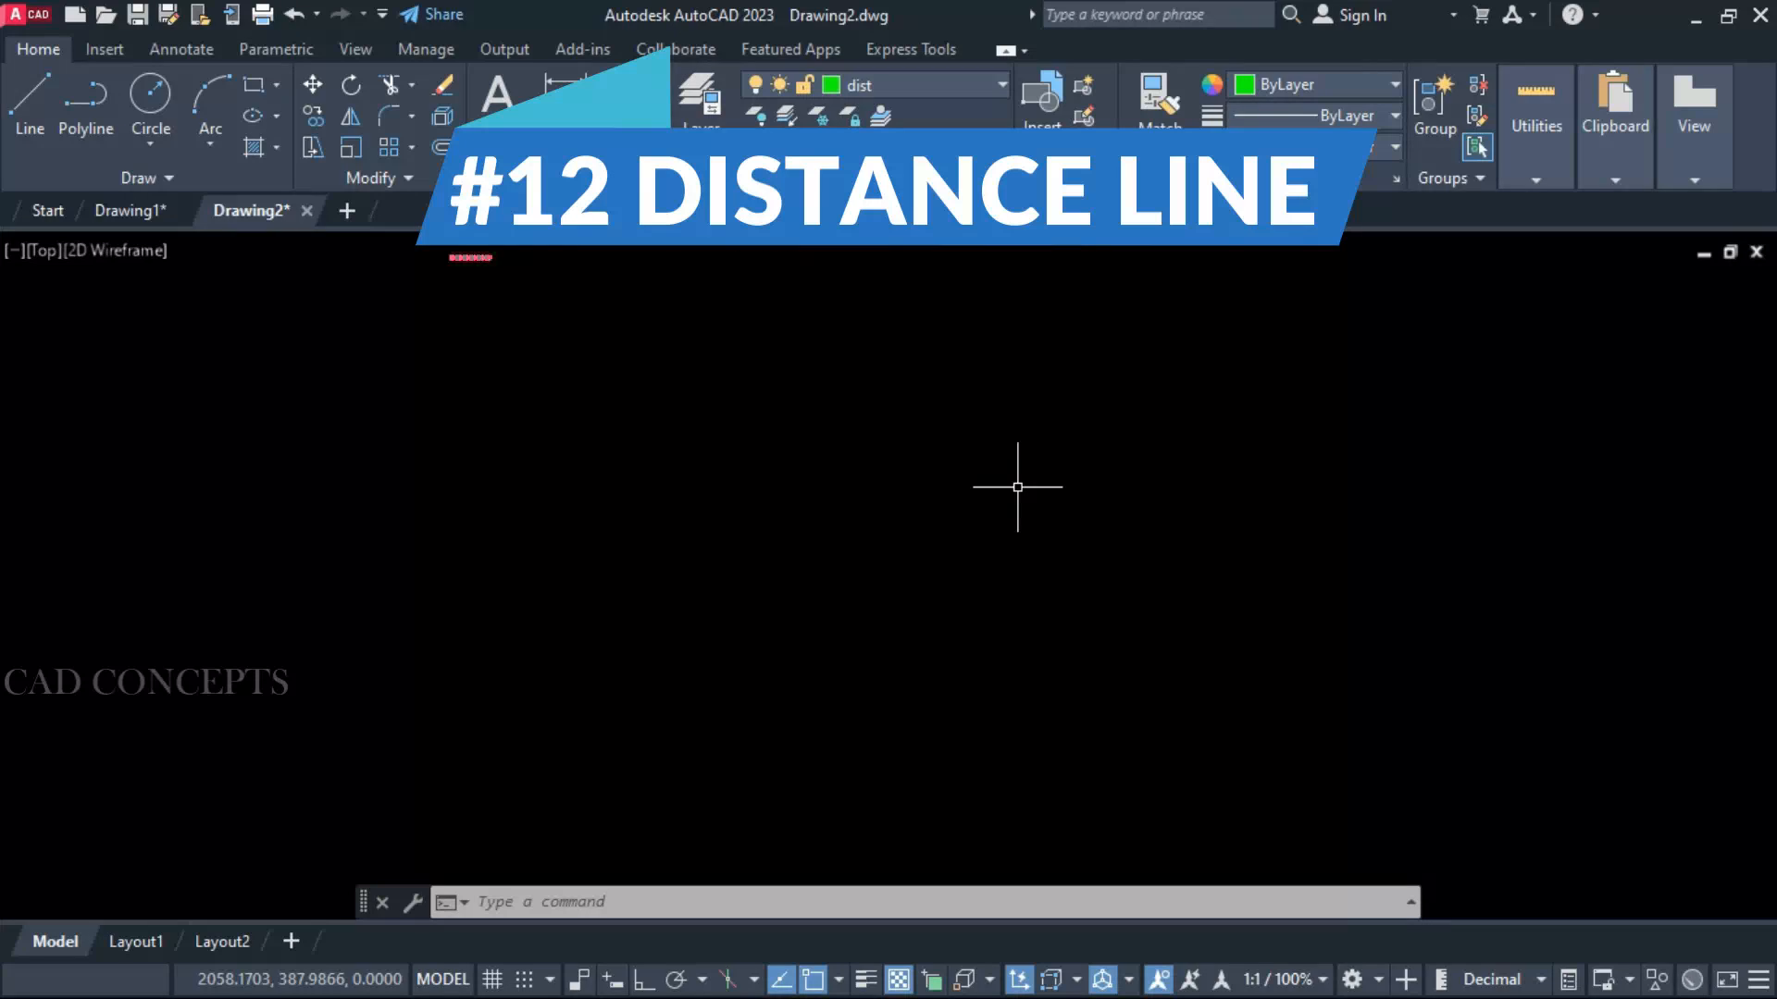
# Draw a horizontal distance line about 4590 units long with DL10, with Ortho on, and inspect its tick marks
pyautogui.write('DL10')
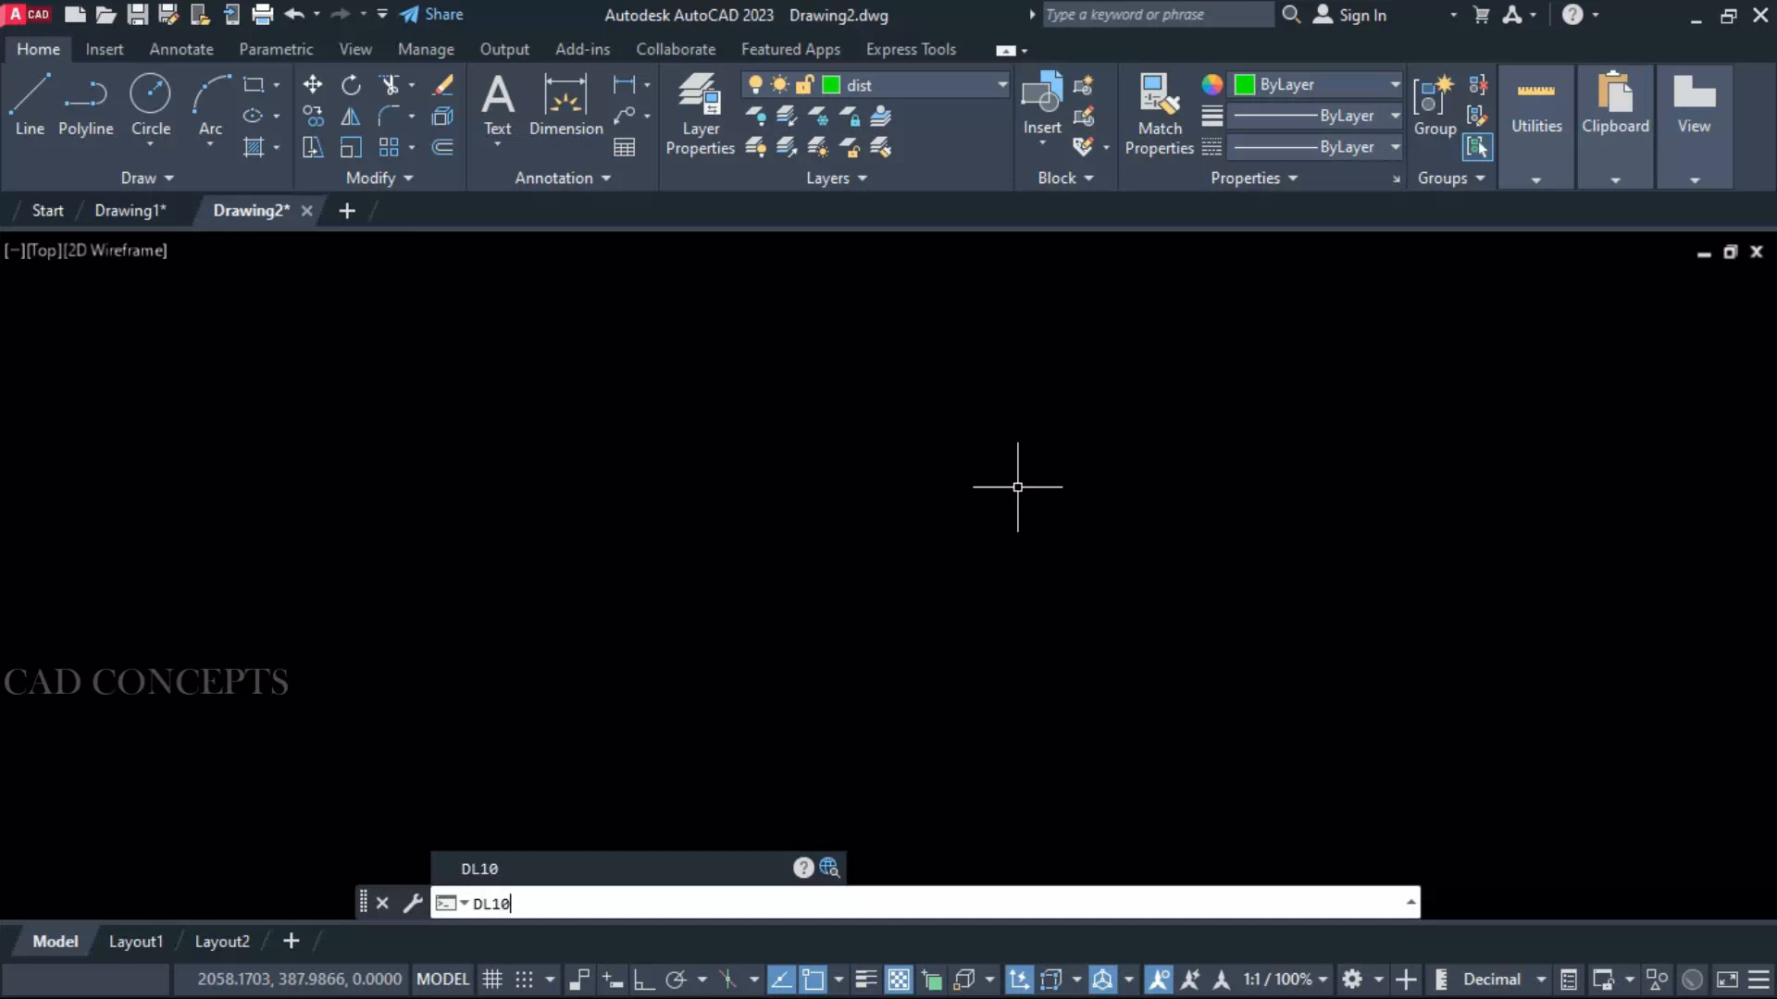
pyautogui.press('Return')
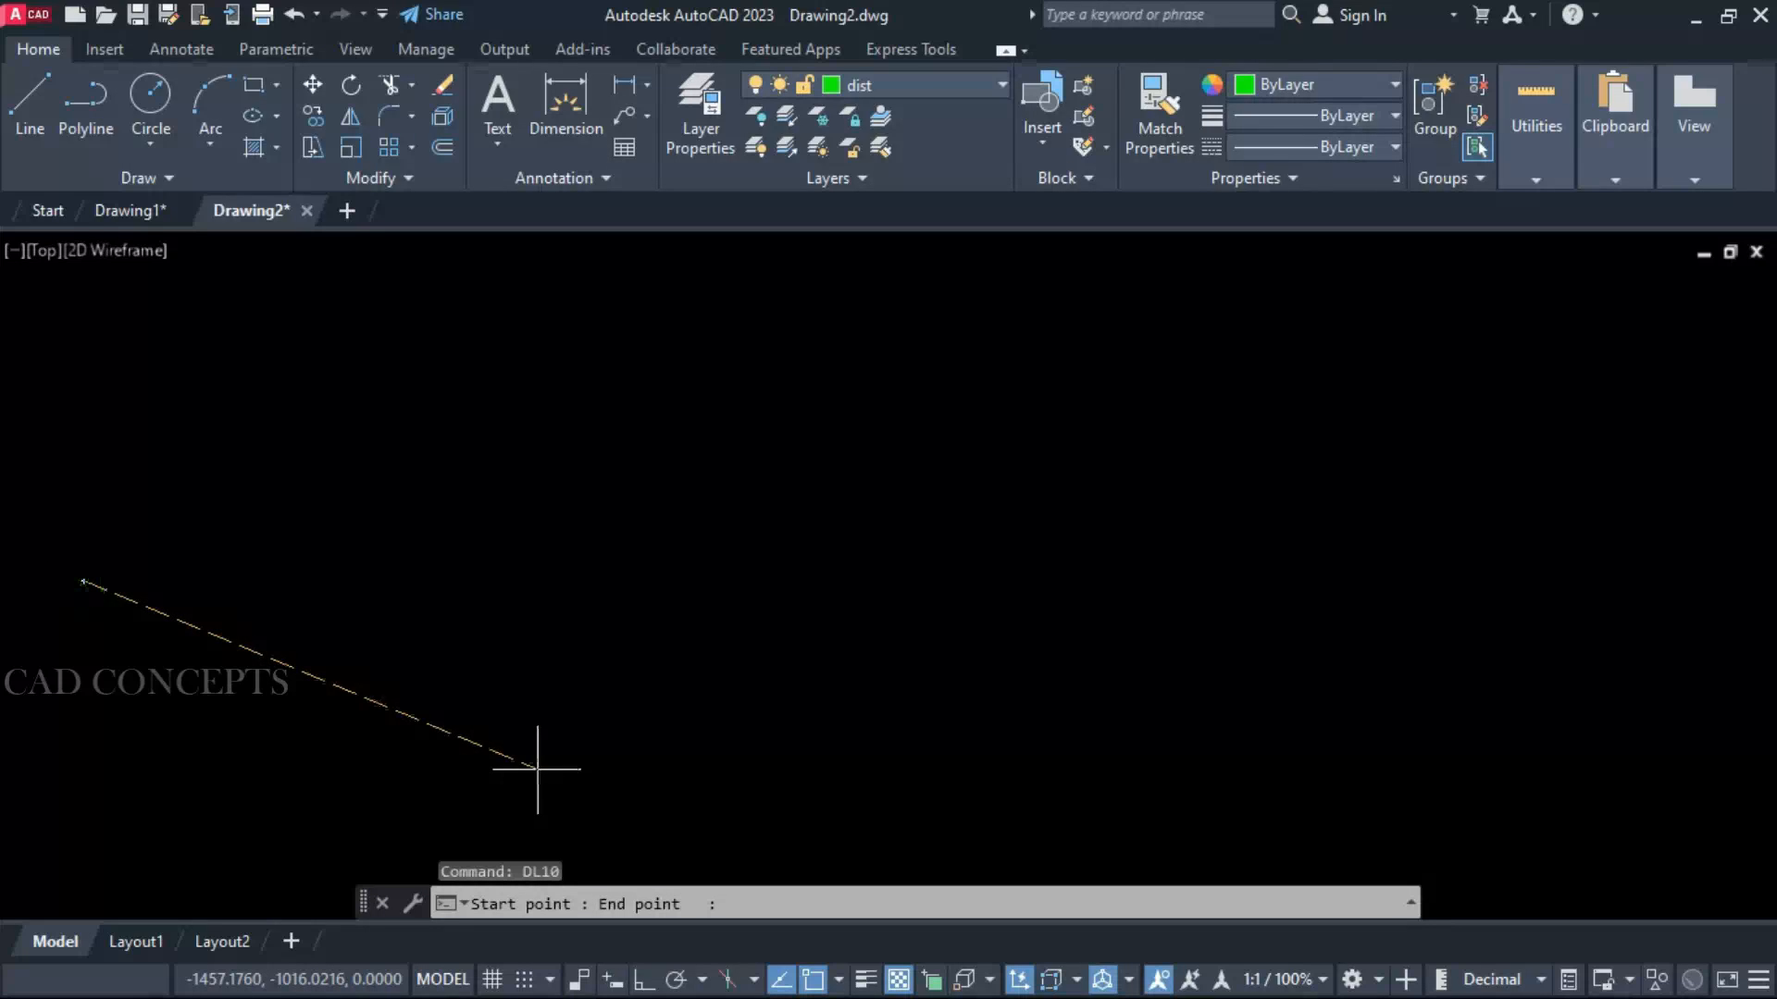
pyautogui.press('F8')
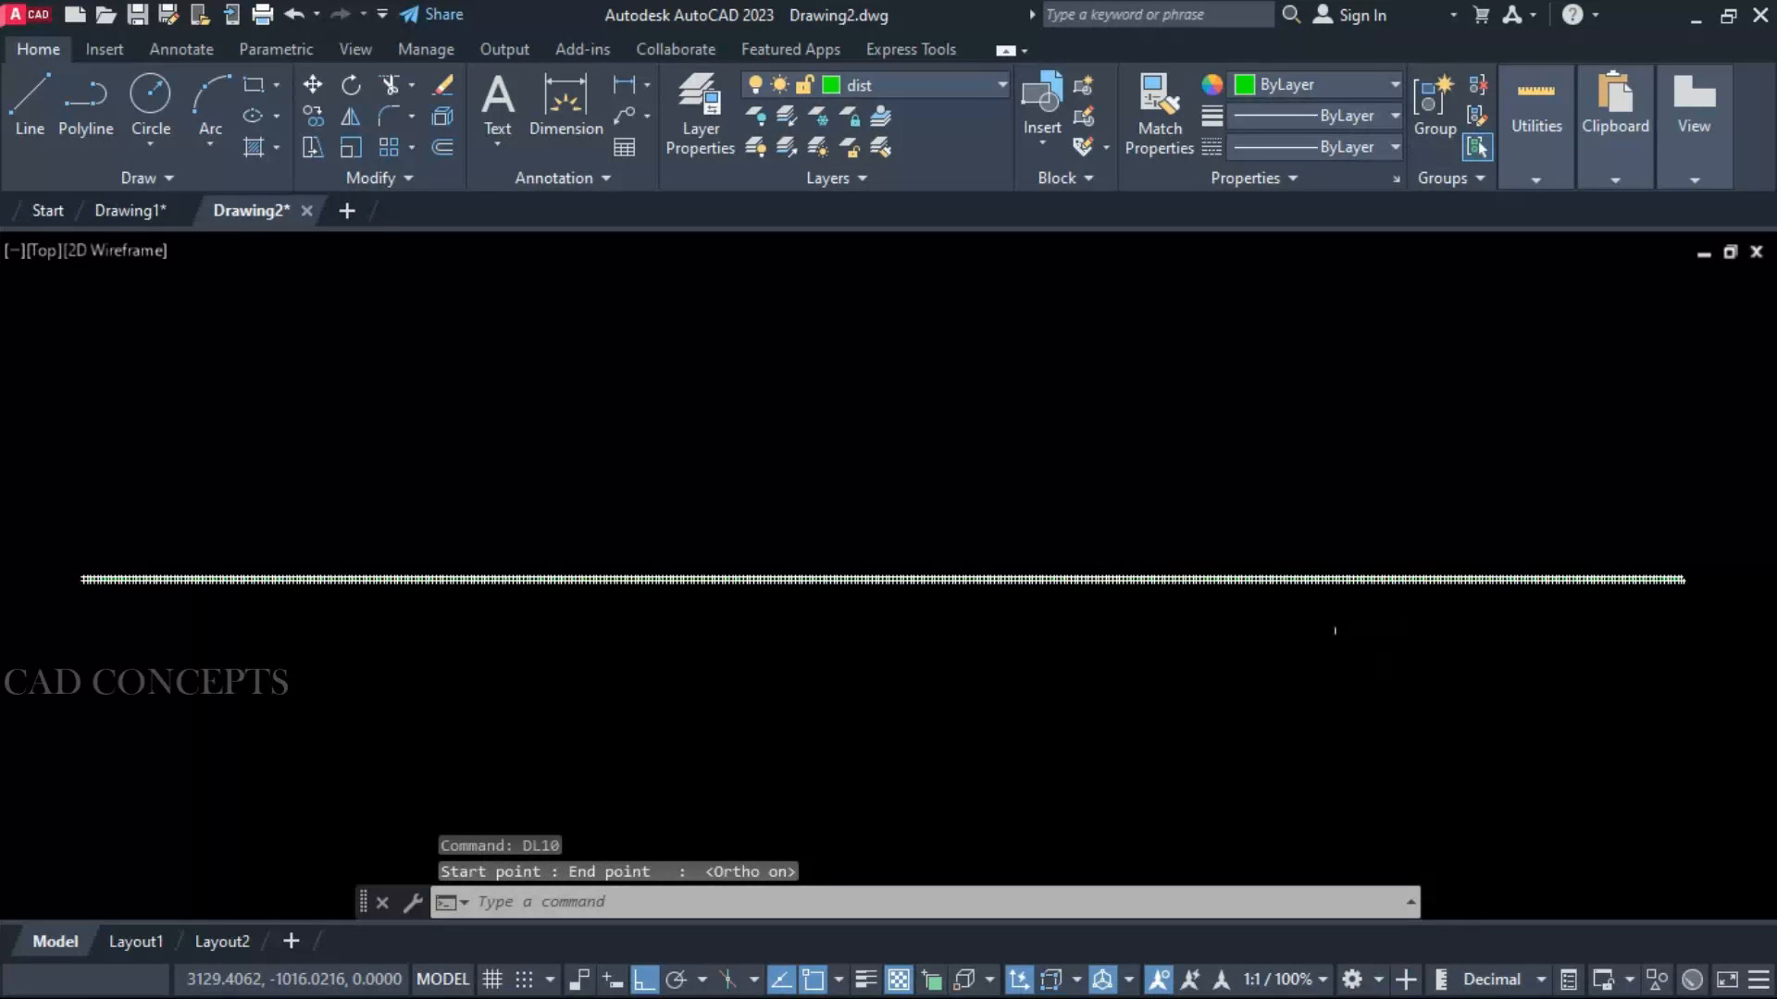
pyautogui.press('Escape')
pyautogui.scroll(5, 109, 583)
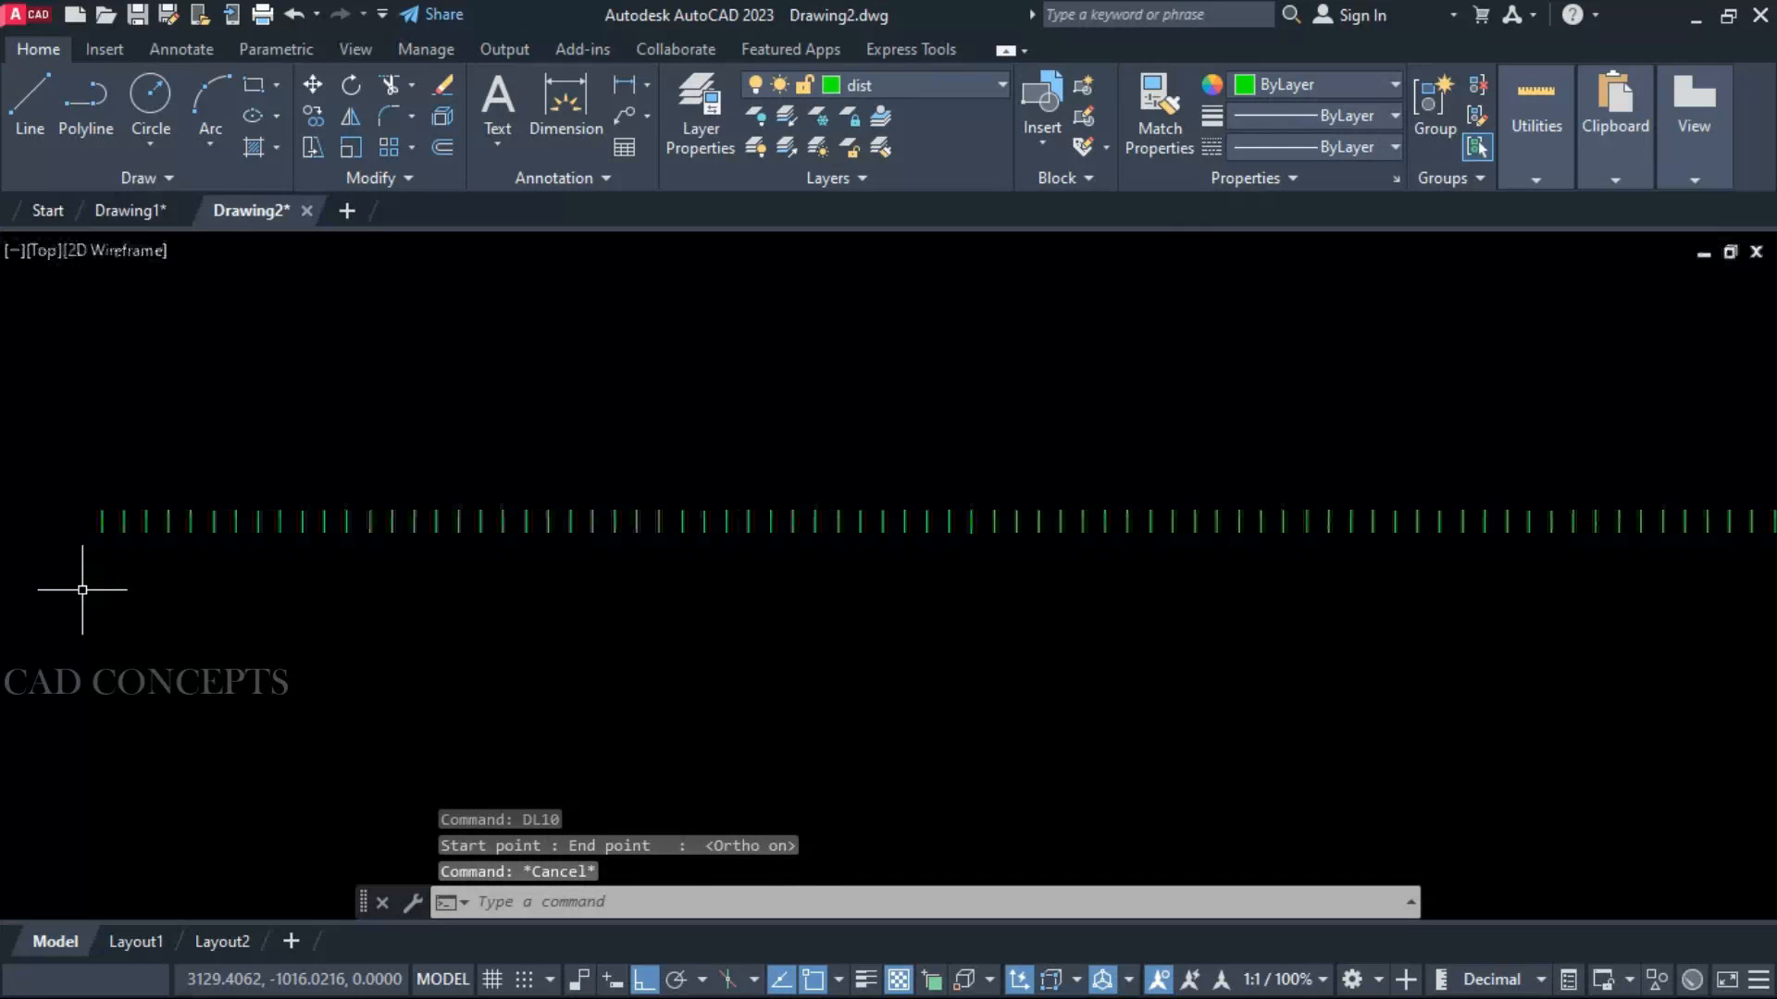
pyautogui.scroll(-4, 91, 540)
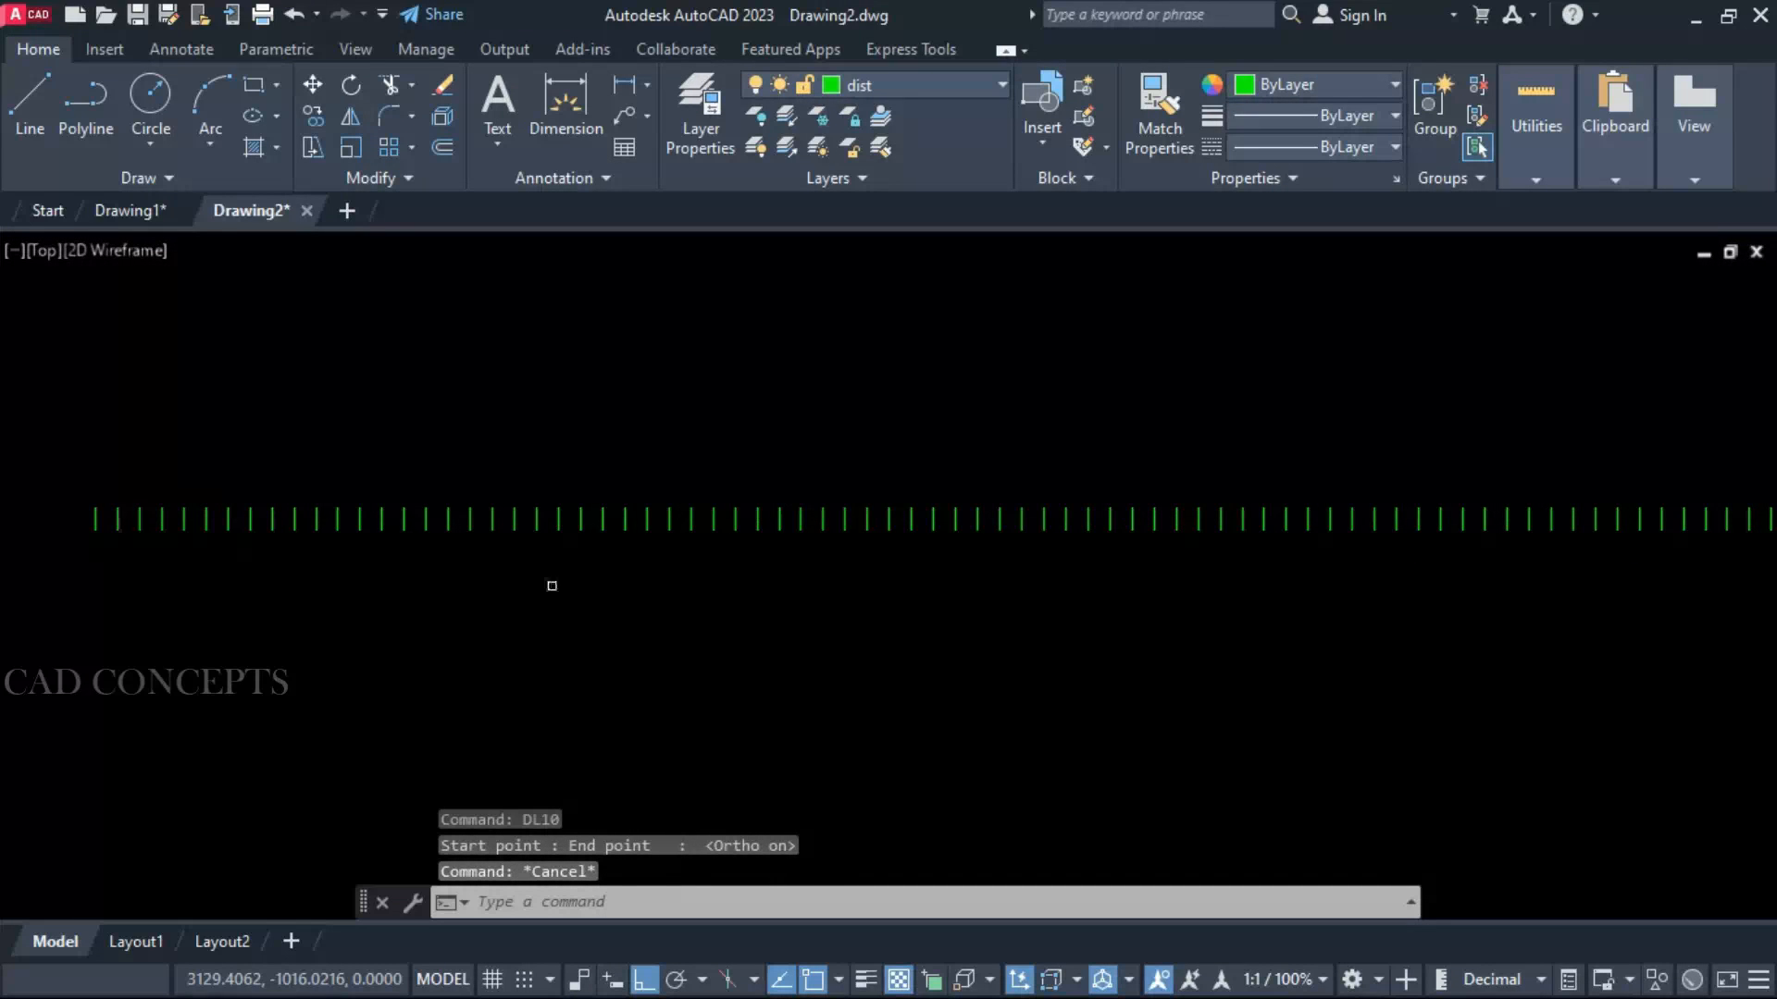
pyautogui.scroll(-3, 369, 583)
pyautogui.scroll(5, 935, 583)
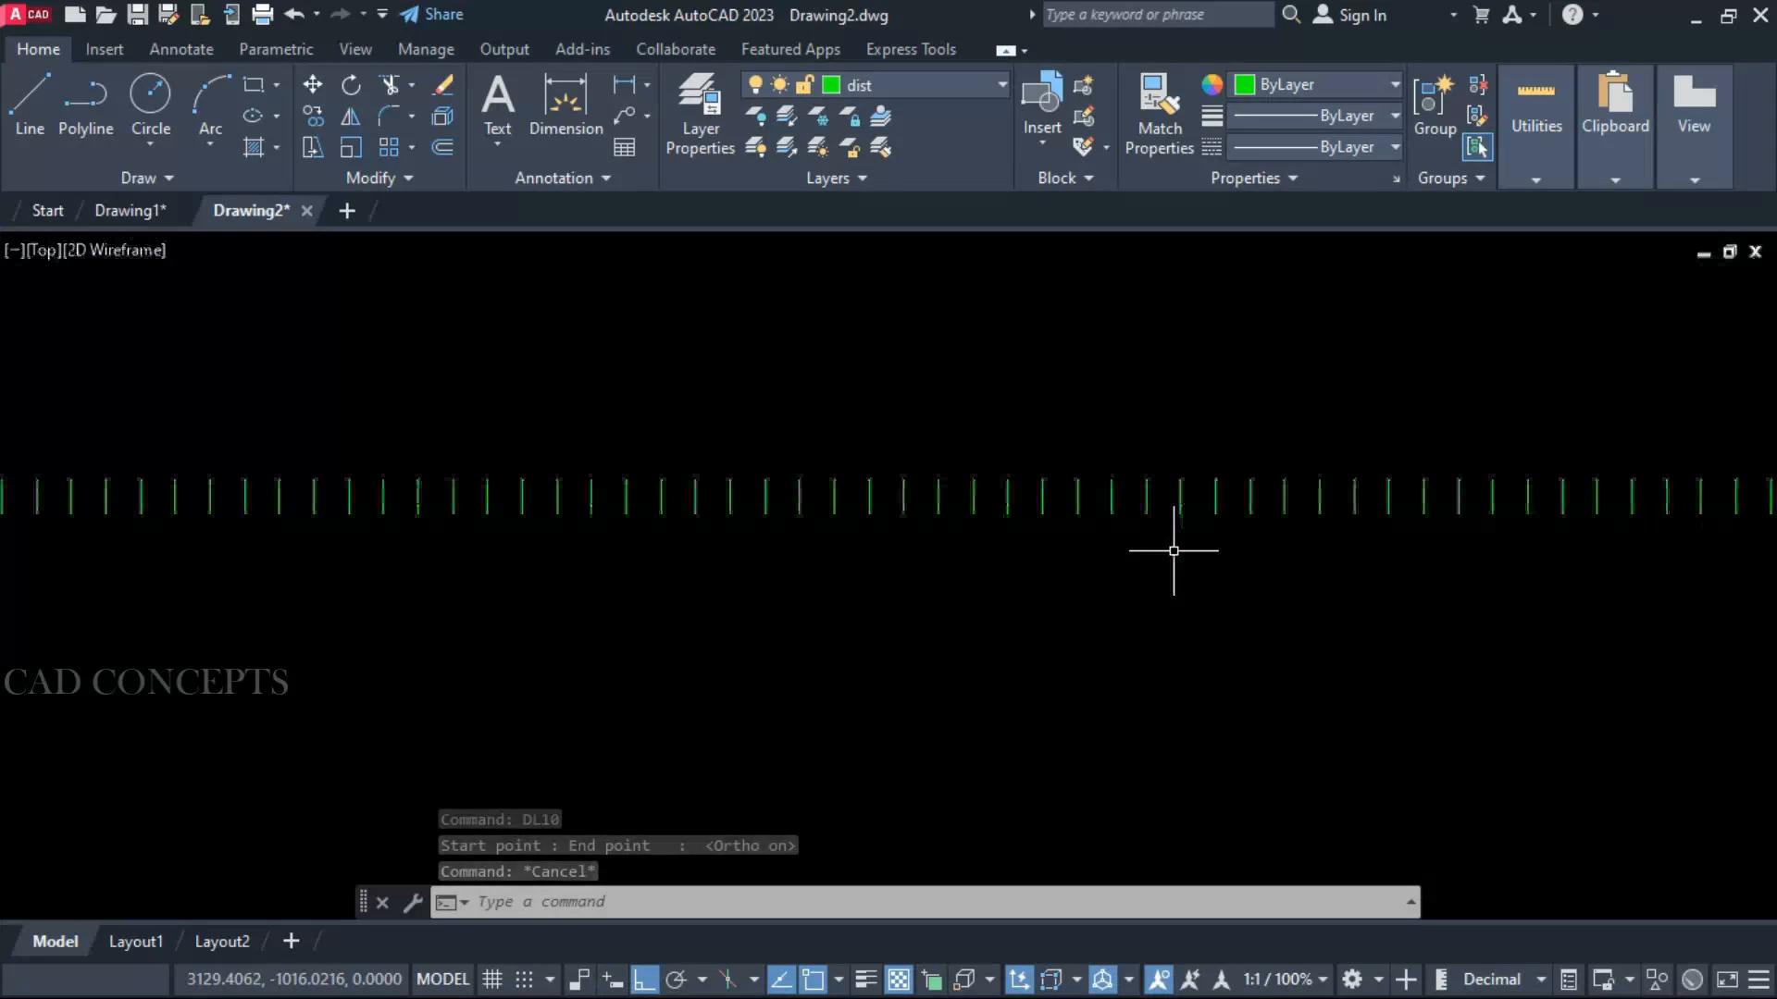
# Check the spacing between two adjacent tick marks with a linear dimension preview, without placing the dimension
pyautogui.click(629, 83)
pyautogui.scroll(5, 654, 500)
pyautogui.click(615, 520)
pyautogui.click(703, 520)
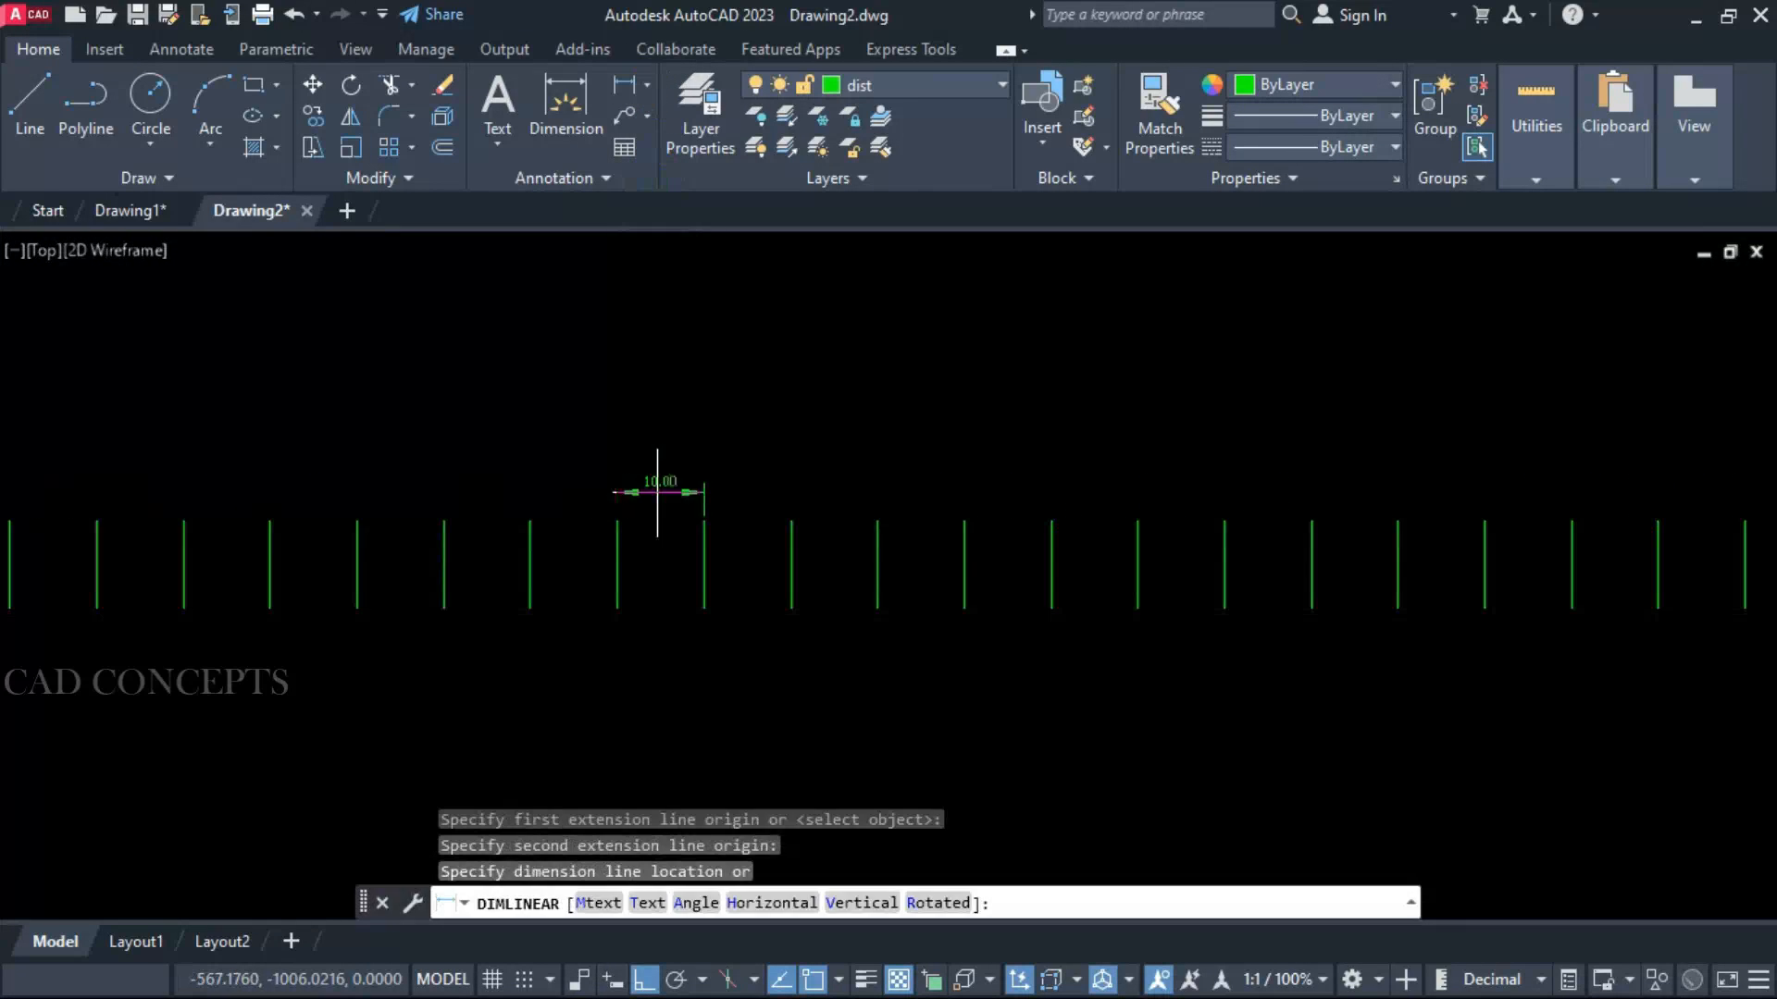
pyautogui.press('Escape')
pyautogui.scroll(-12, 587, 511)
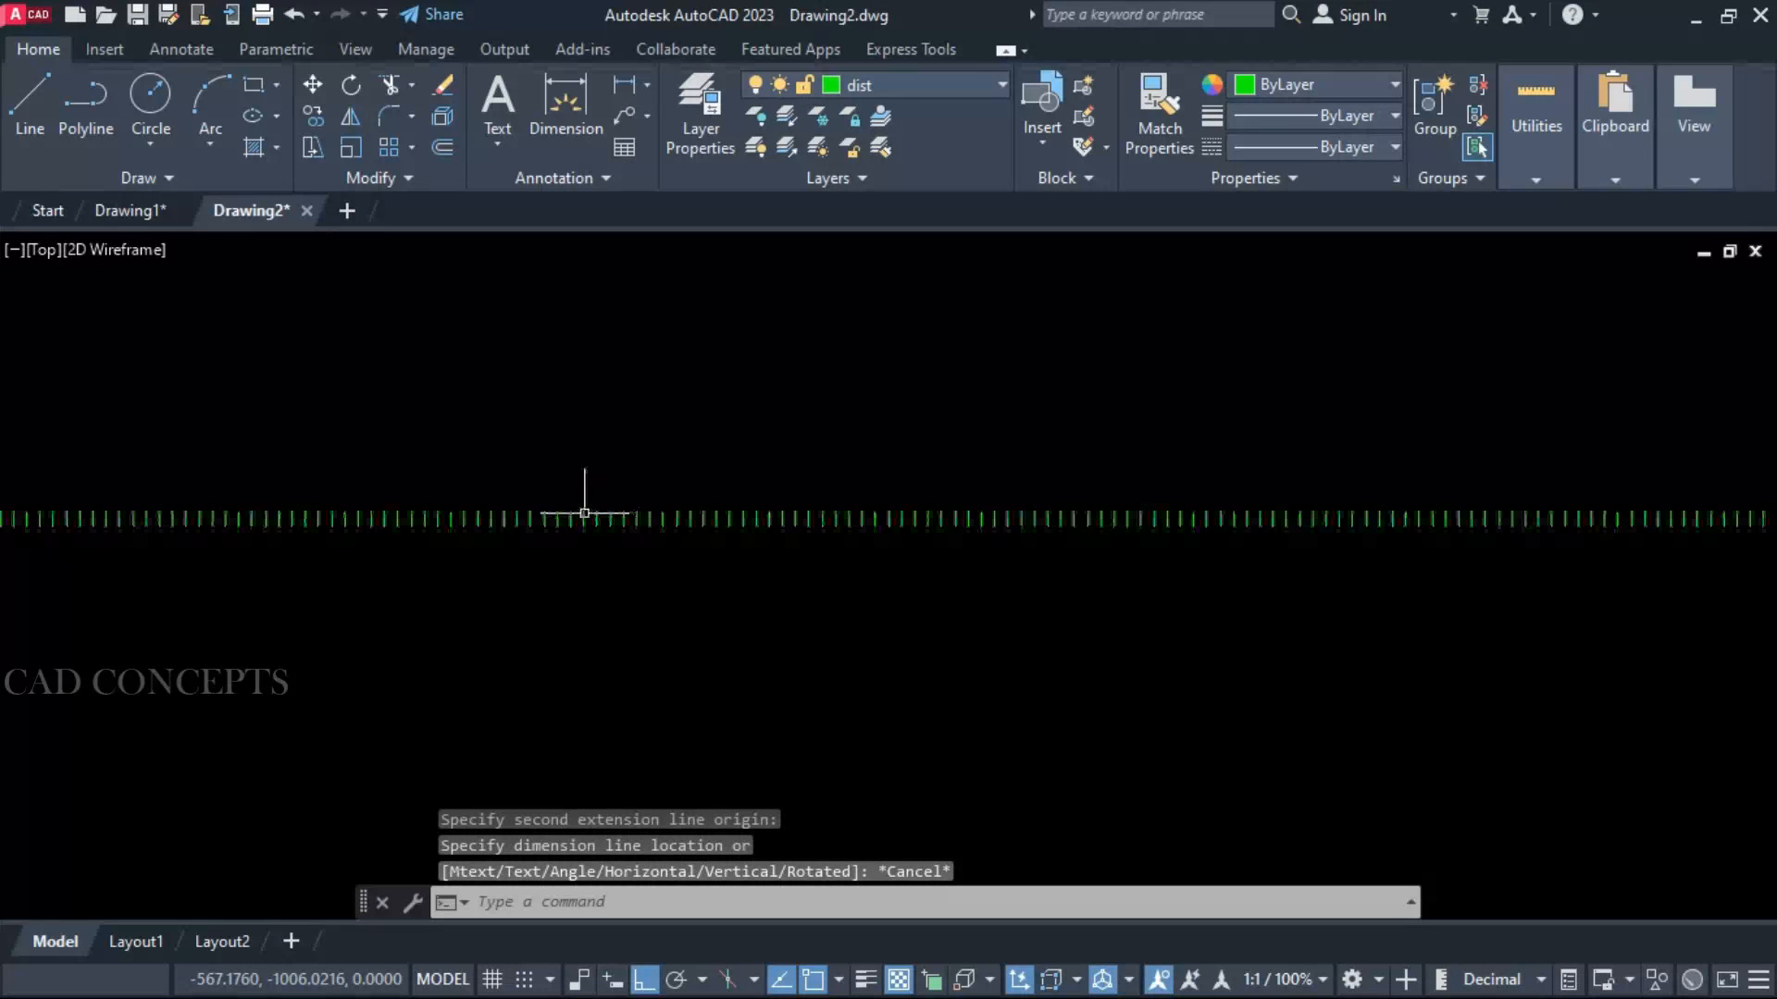
# Erase the entire long row of green distance-line tick marks
pyautogui.click(244, 495)
pyautogui.scroll(-4, 245, 495)
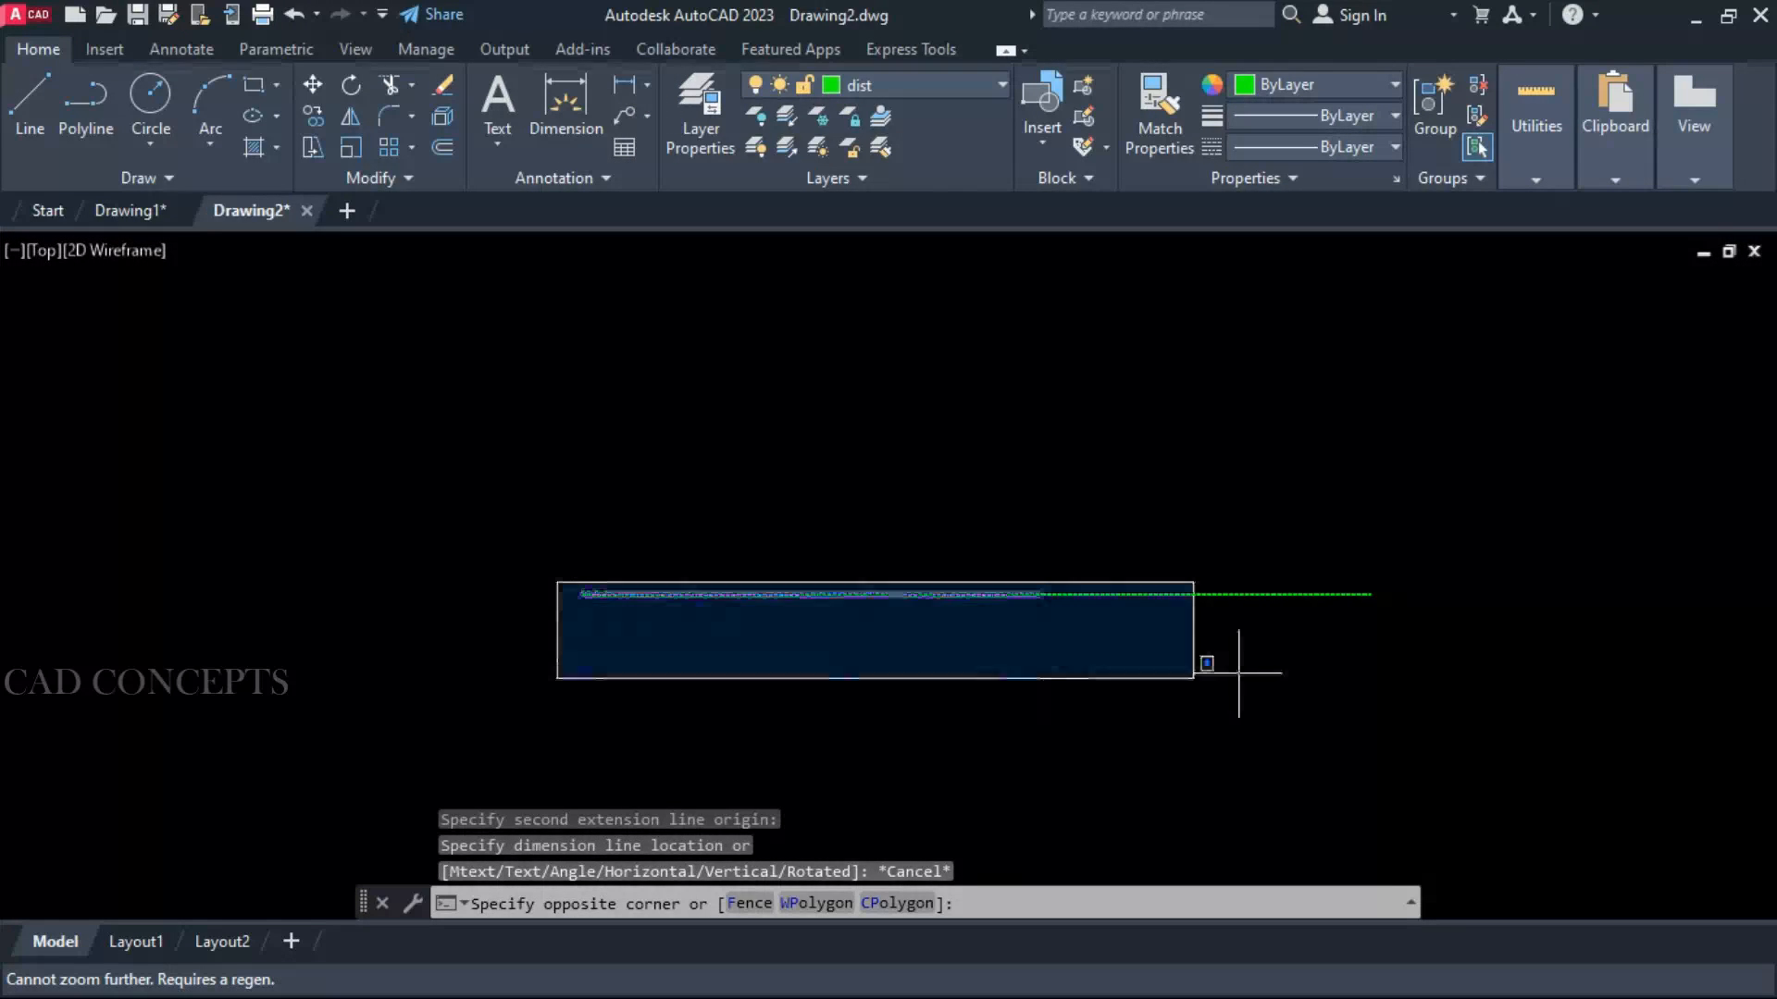
pyautogui.click(1538, 664)
pyautogui.write('E')
pyautogui.press('Return')
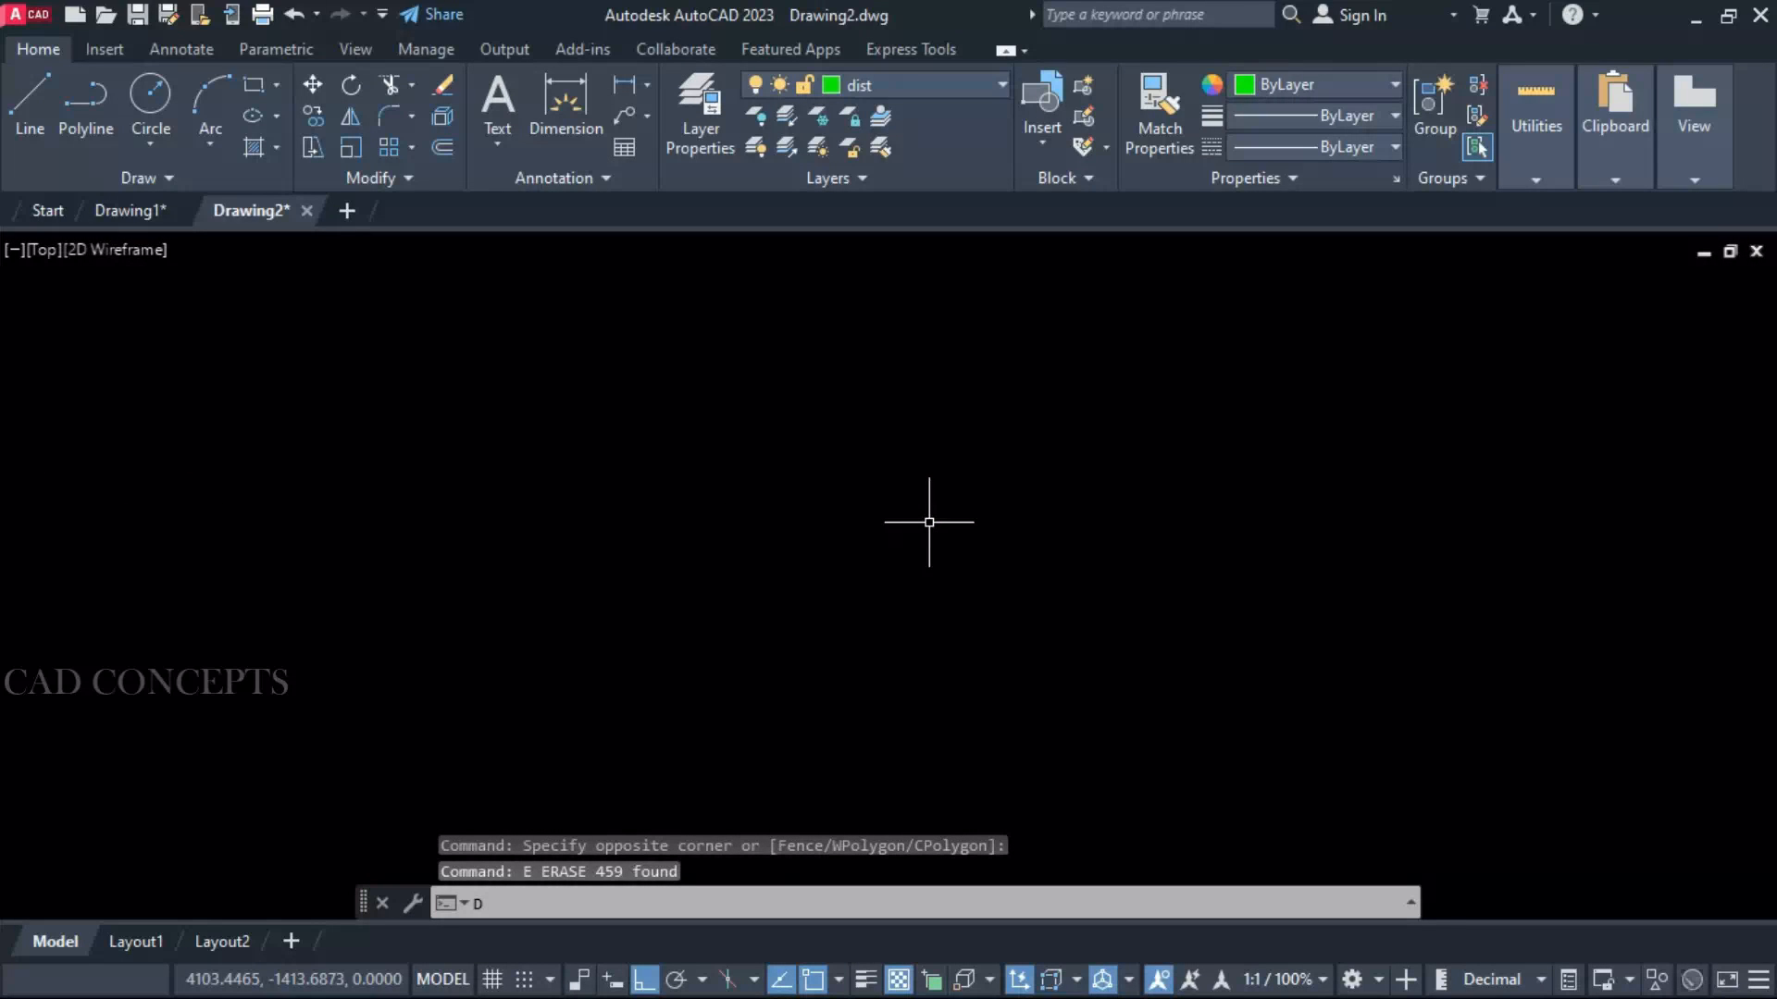
# Draw a shorter horizontal distance line about 123 units long with DL10
pyautogui.write('L10')
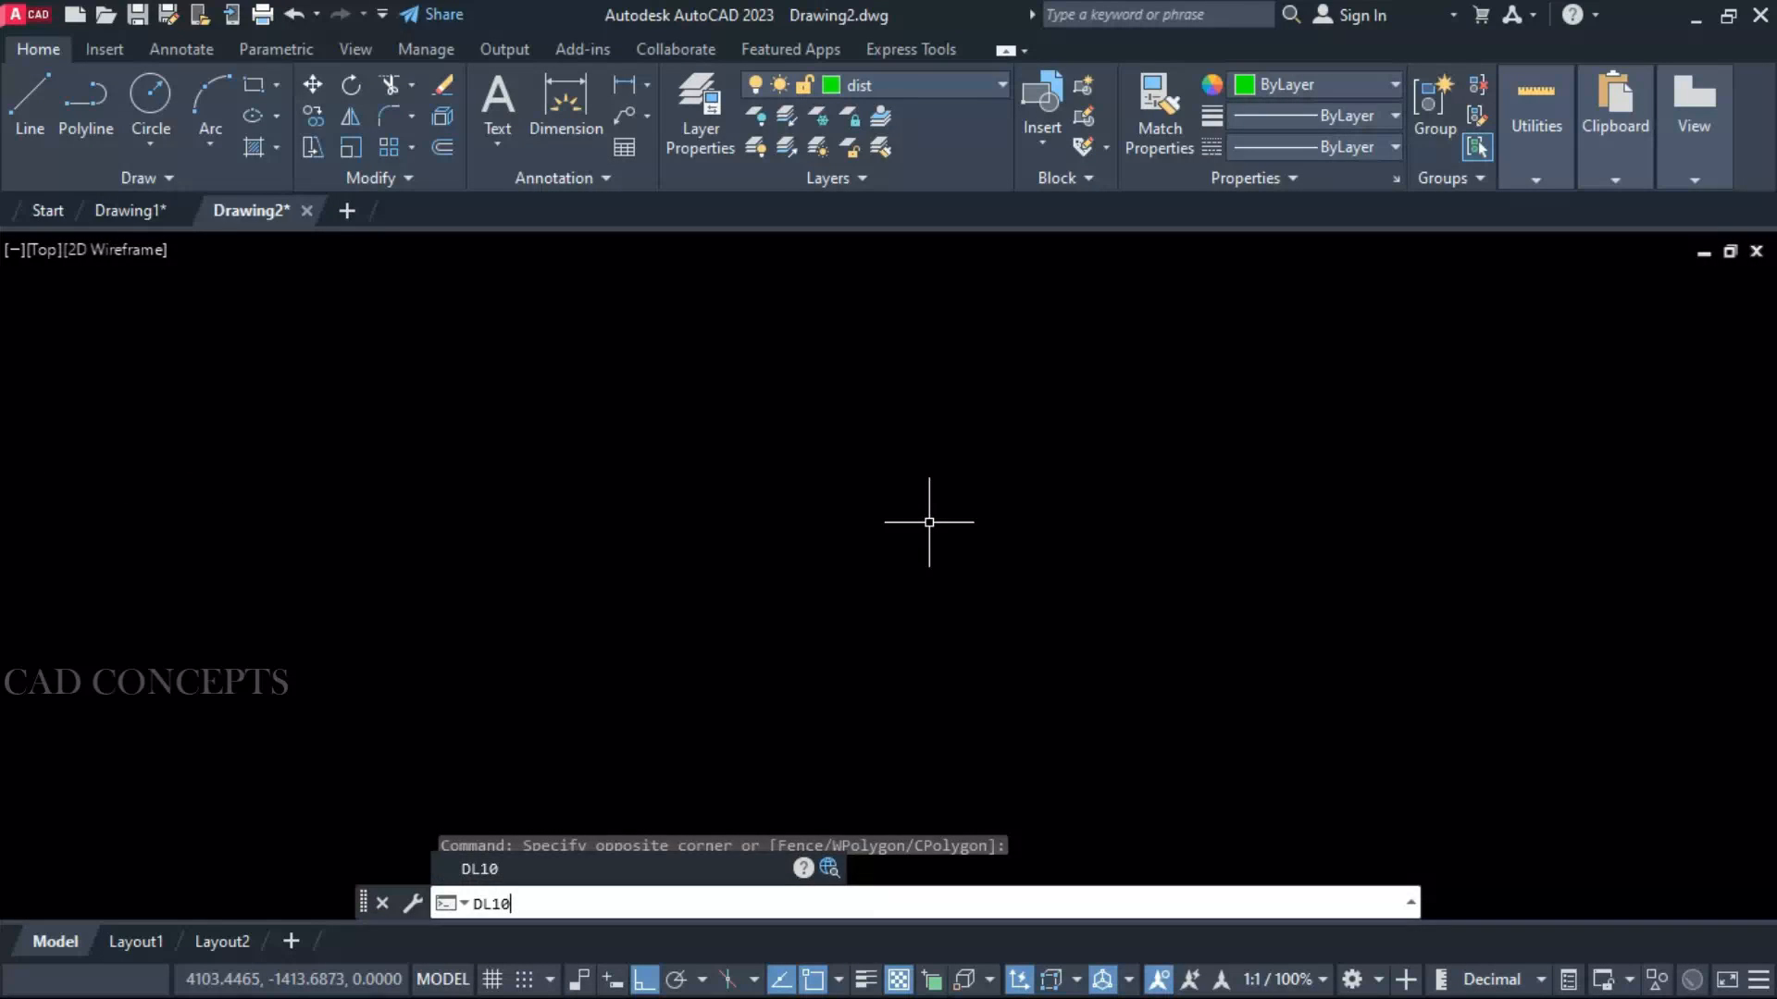
pyautogui.press('Return')
pyautogui.click(146, 552)
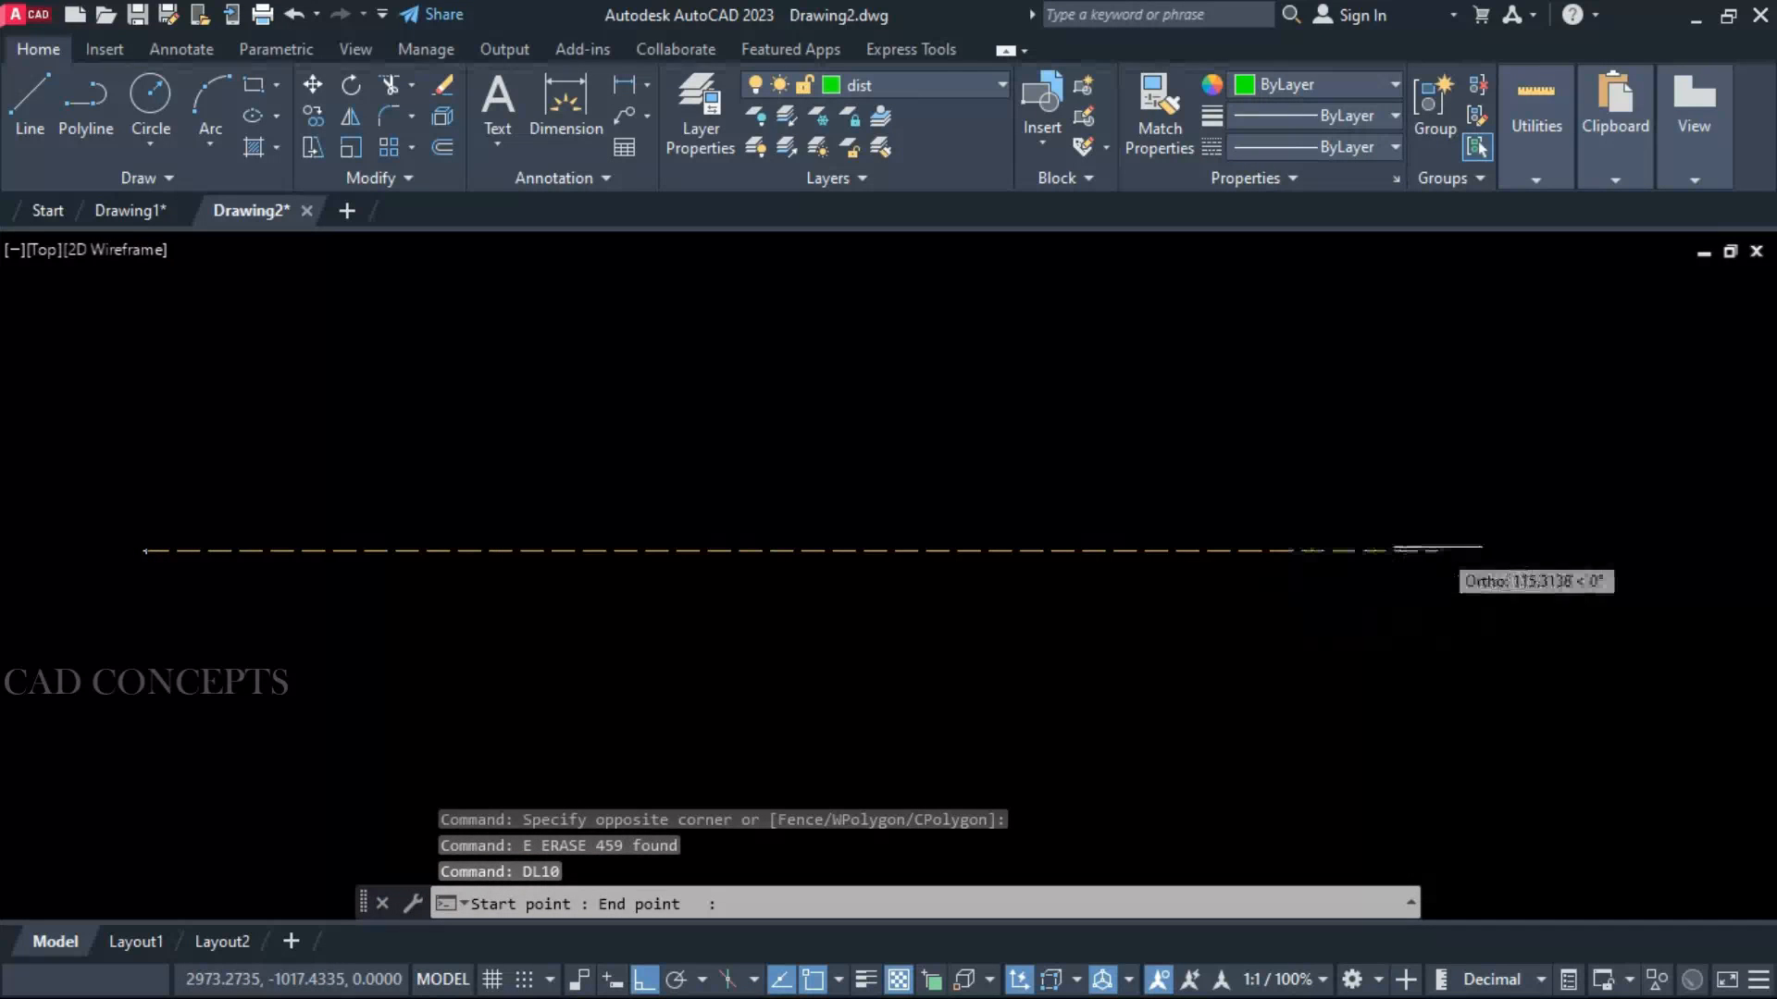
pyautogui.click(1527, 555)
pyautogui.press('Escape')
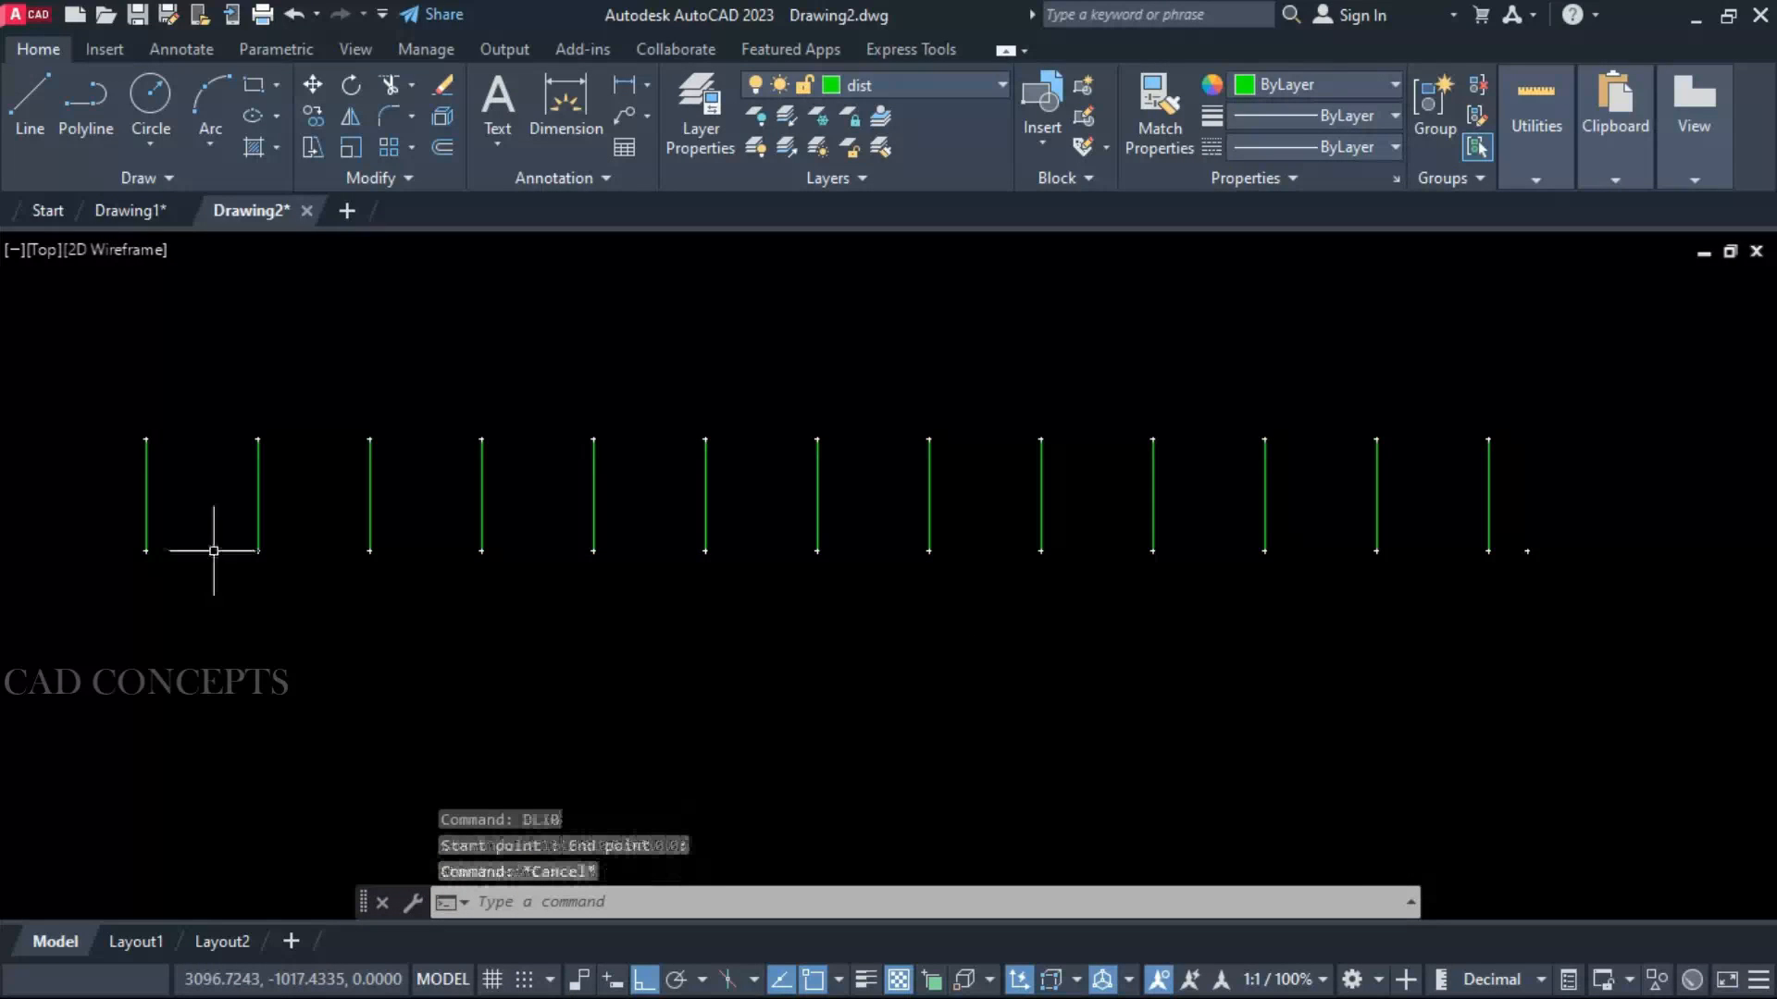
# Check the spacing between the first two tick marks with a linear dimension preview
pyautogui.click(624, 86)
pyautogui.click(147, 438)
pyautogui.click(248, 439)
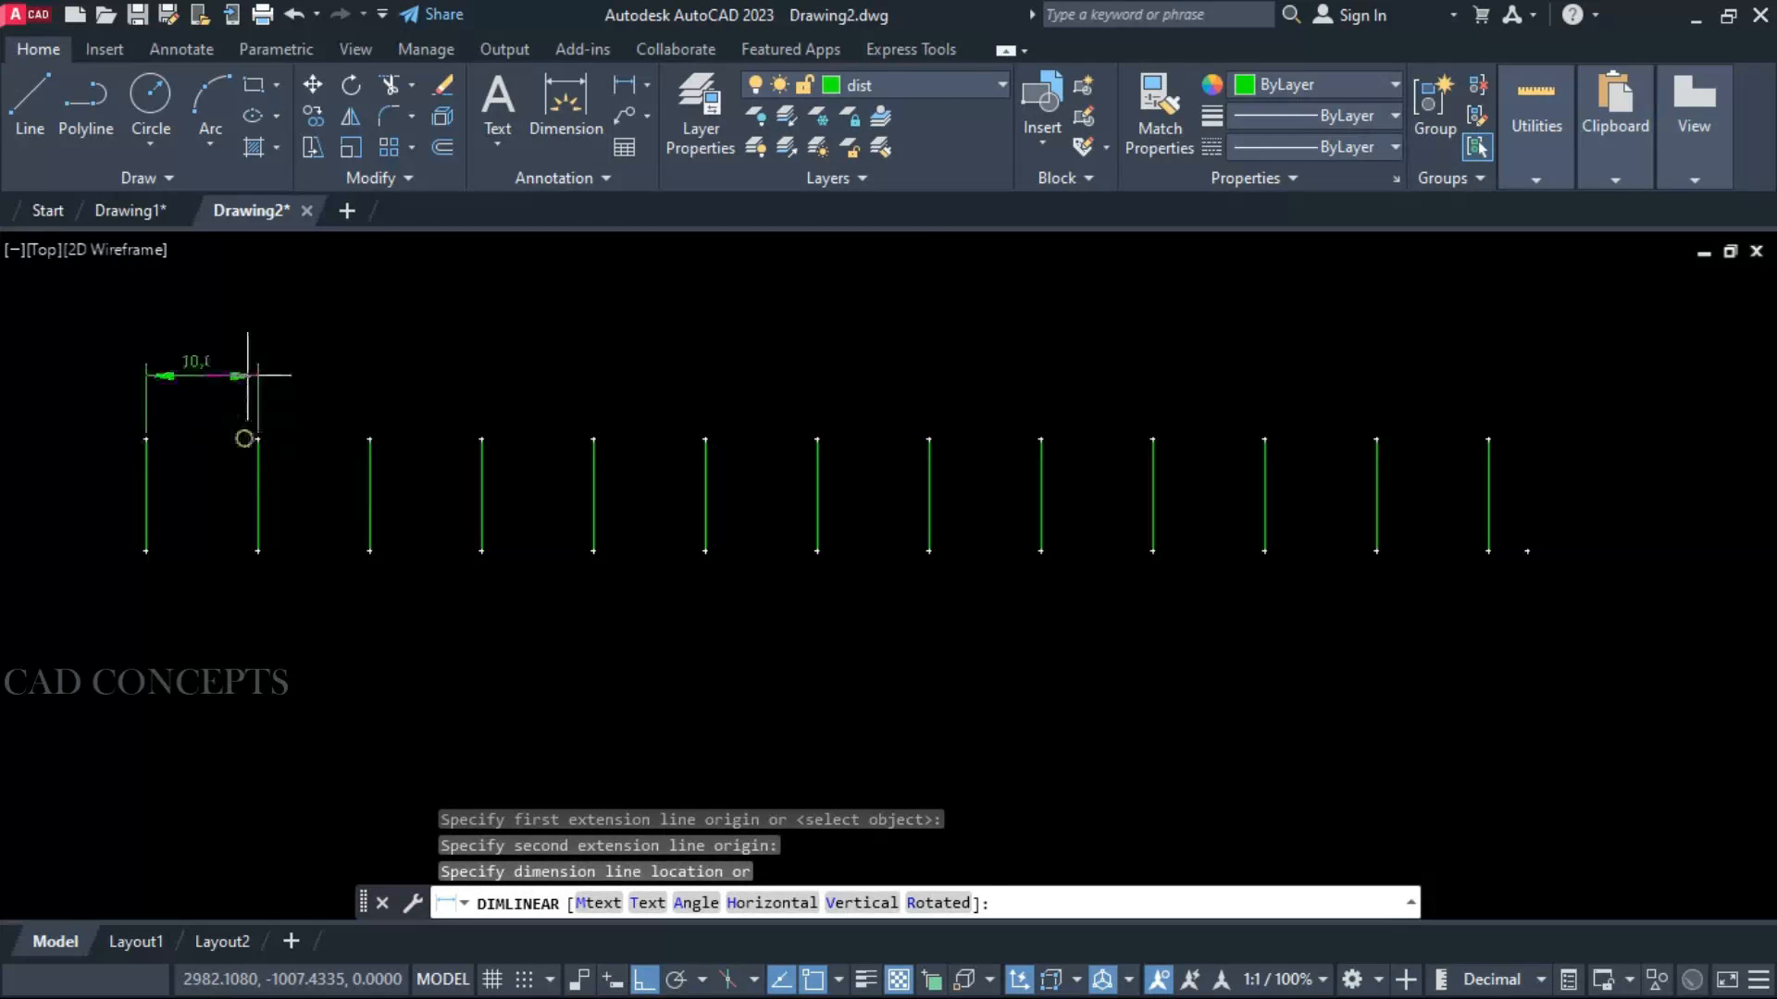
pyautogui.press('Escape')
# Check the spacing between the third, fourth and fifth tick marks with linear dimension previews, placing none
pyautogui.press('Return')
pyautogui.click(369, 443)
pyautogui.click(481, 439)
pyautogui.press('Escape')
pyautogui.press('Return')
pyautogui.click(481, 438)
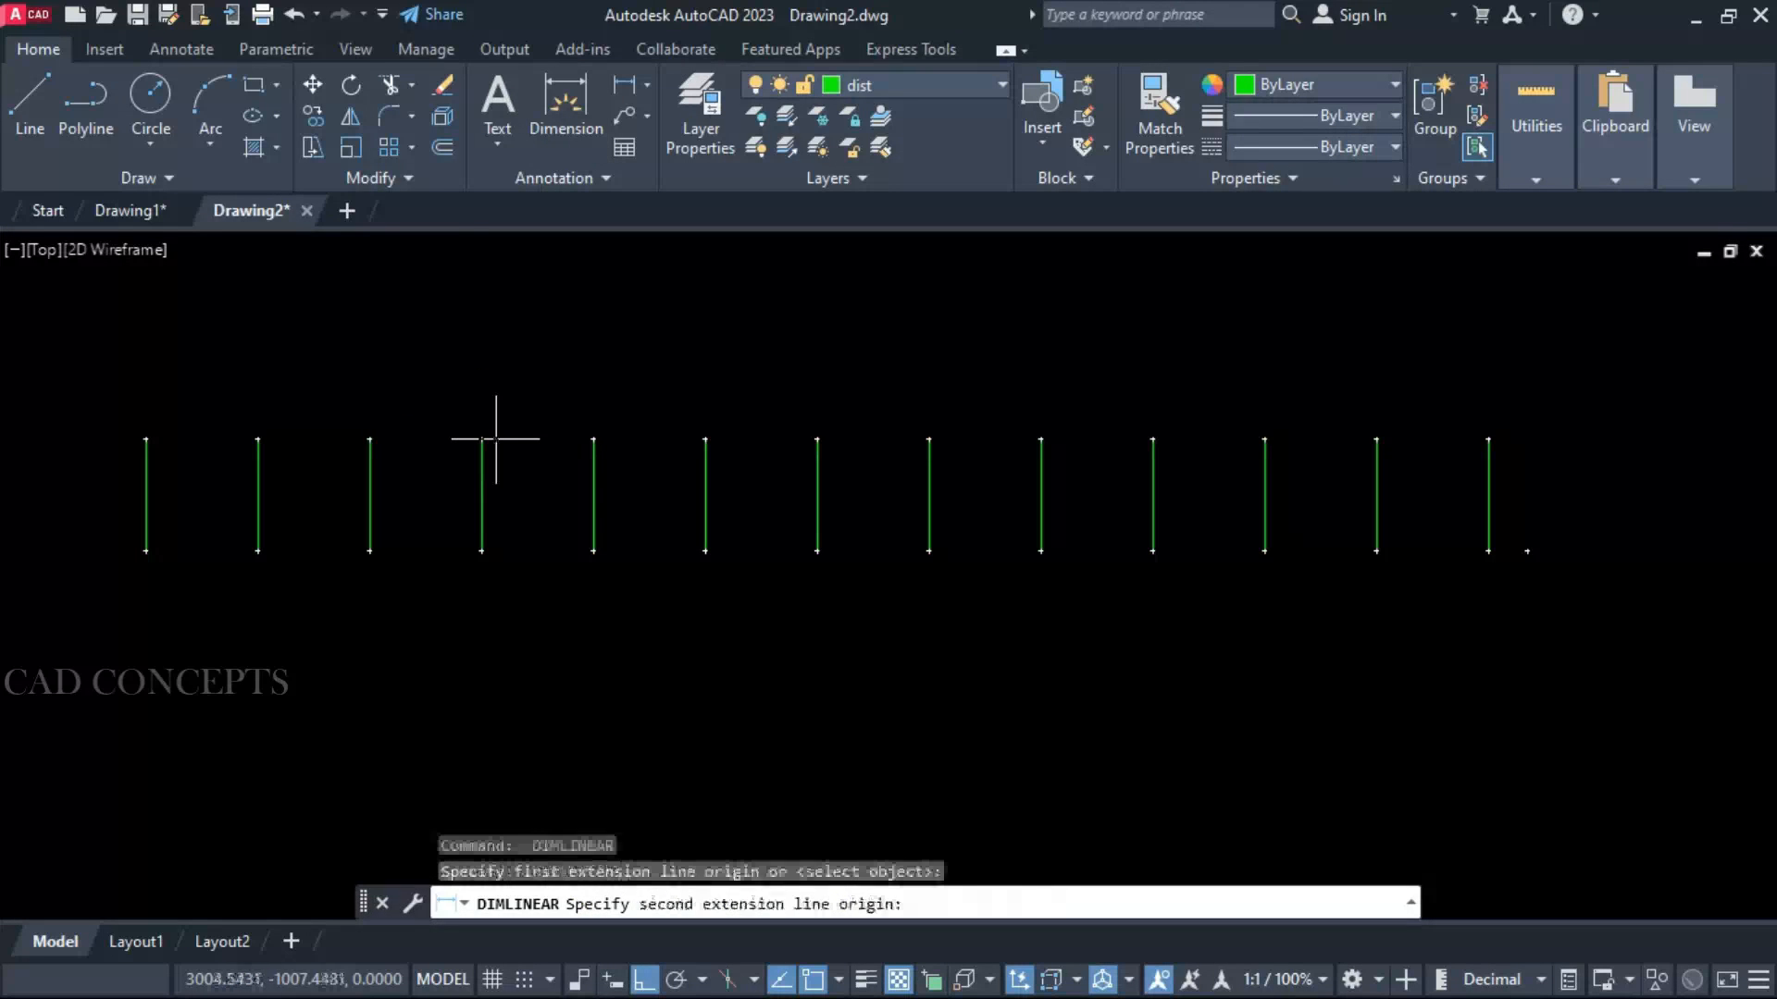
pyautogui.press('Escape')
pyautogui.press('Return')
pyautogui.click(592, 439)
pyautogui.click(481, 440)
pyautogui.press('Escape')
pyautogui.press('Escape')
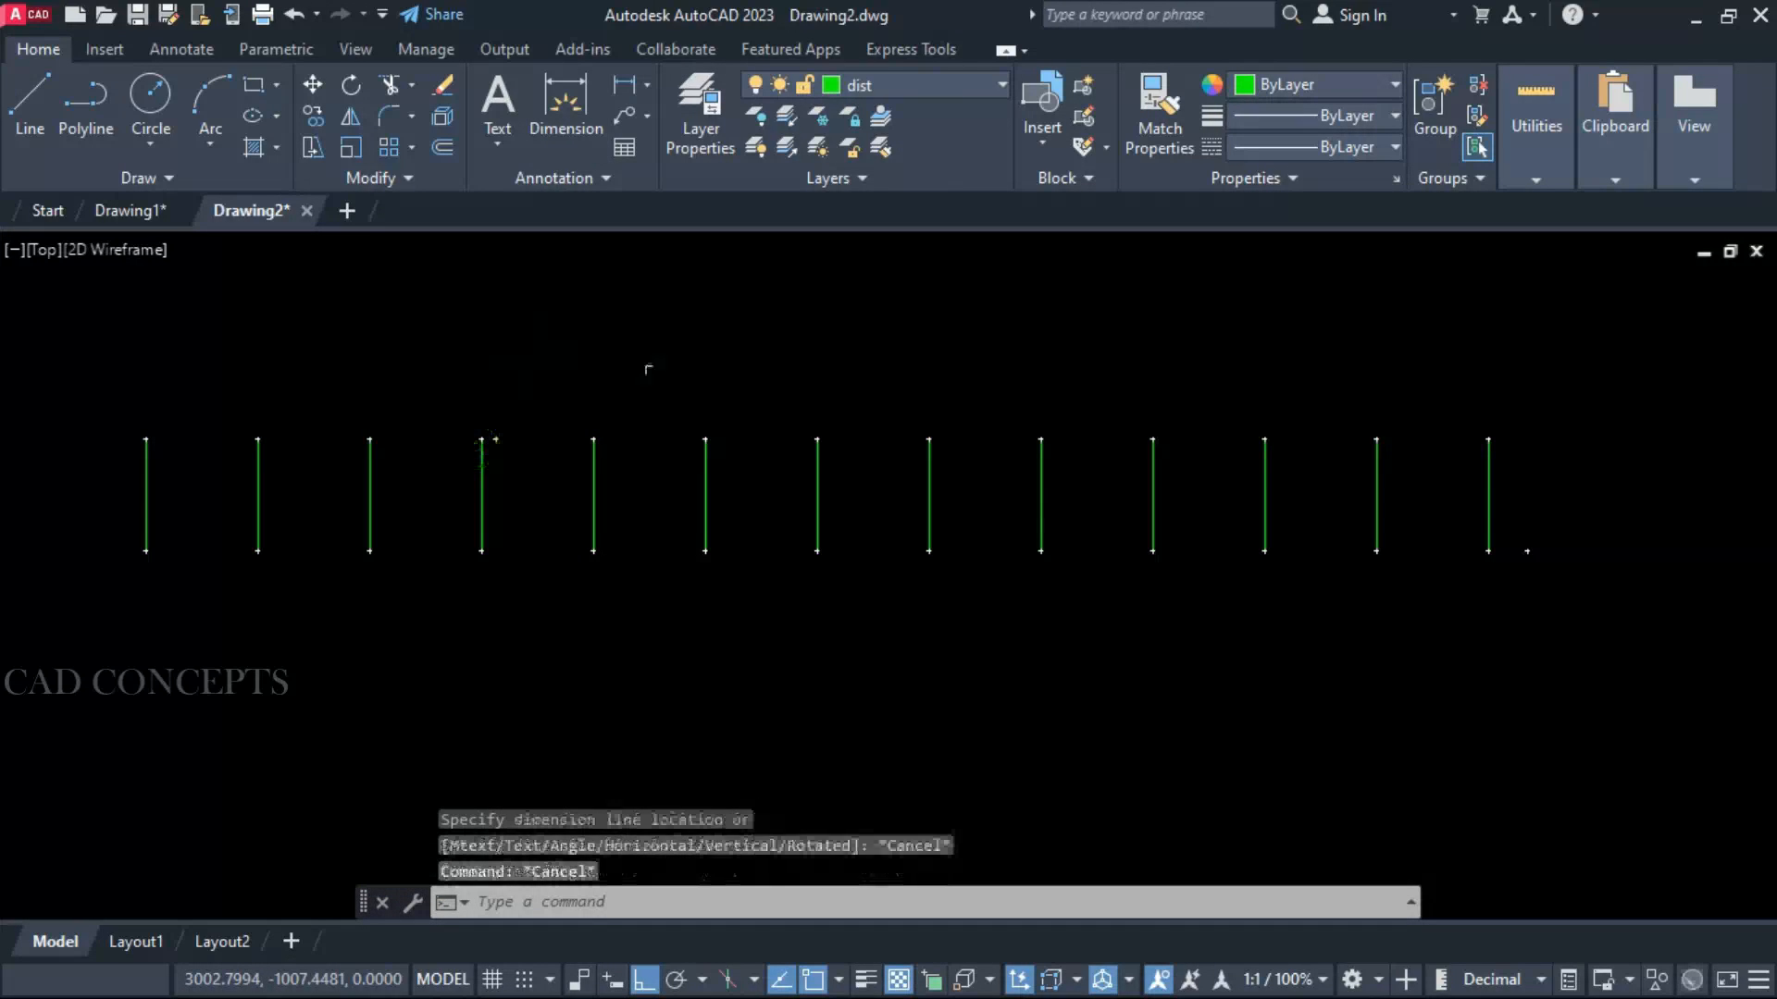
# Erase all tick marks of the short DL10 distance line
pyautogui.click(1661, 455)
pyautogui.click(121, 601)
pyautogui.write('e')
pyautogui.press('Return')
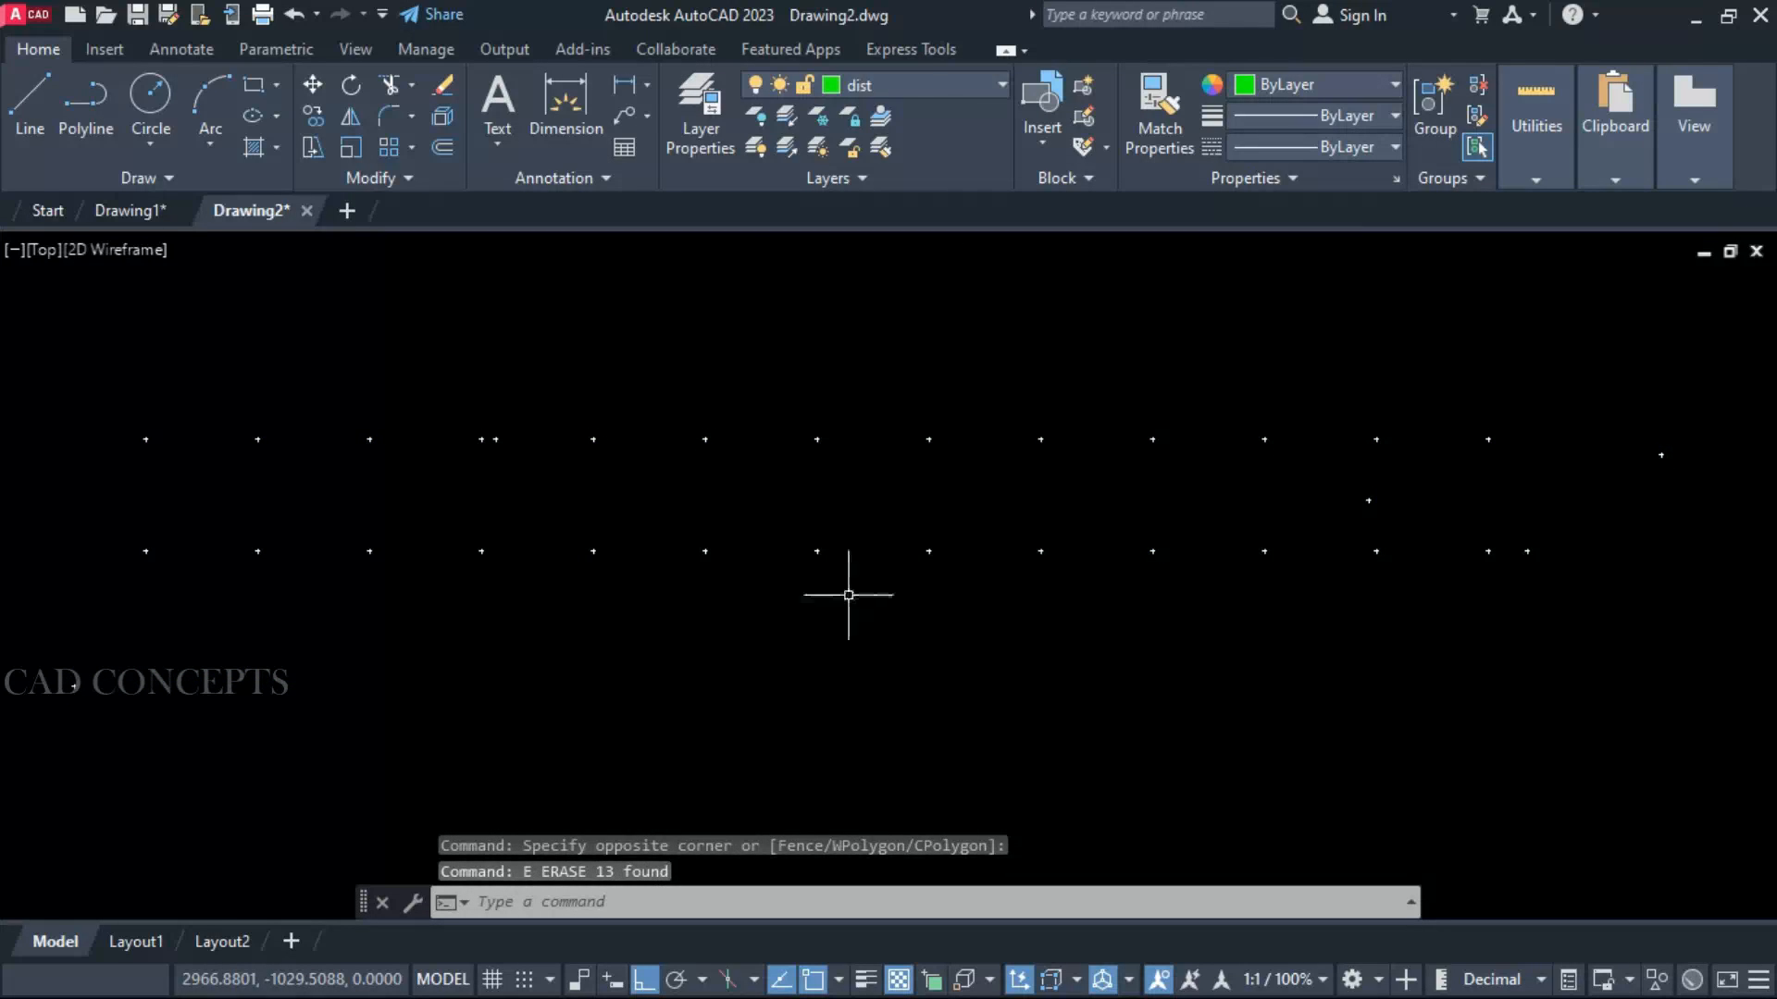
pyautogui.press('Escape')
pyautogui.press('Escape')
# Restore the drawing window down to a smaller size and open the DISTANCE LINE (DH10) LISP file in Notepad
pyautogui.click(1614, 120)
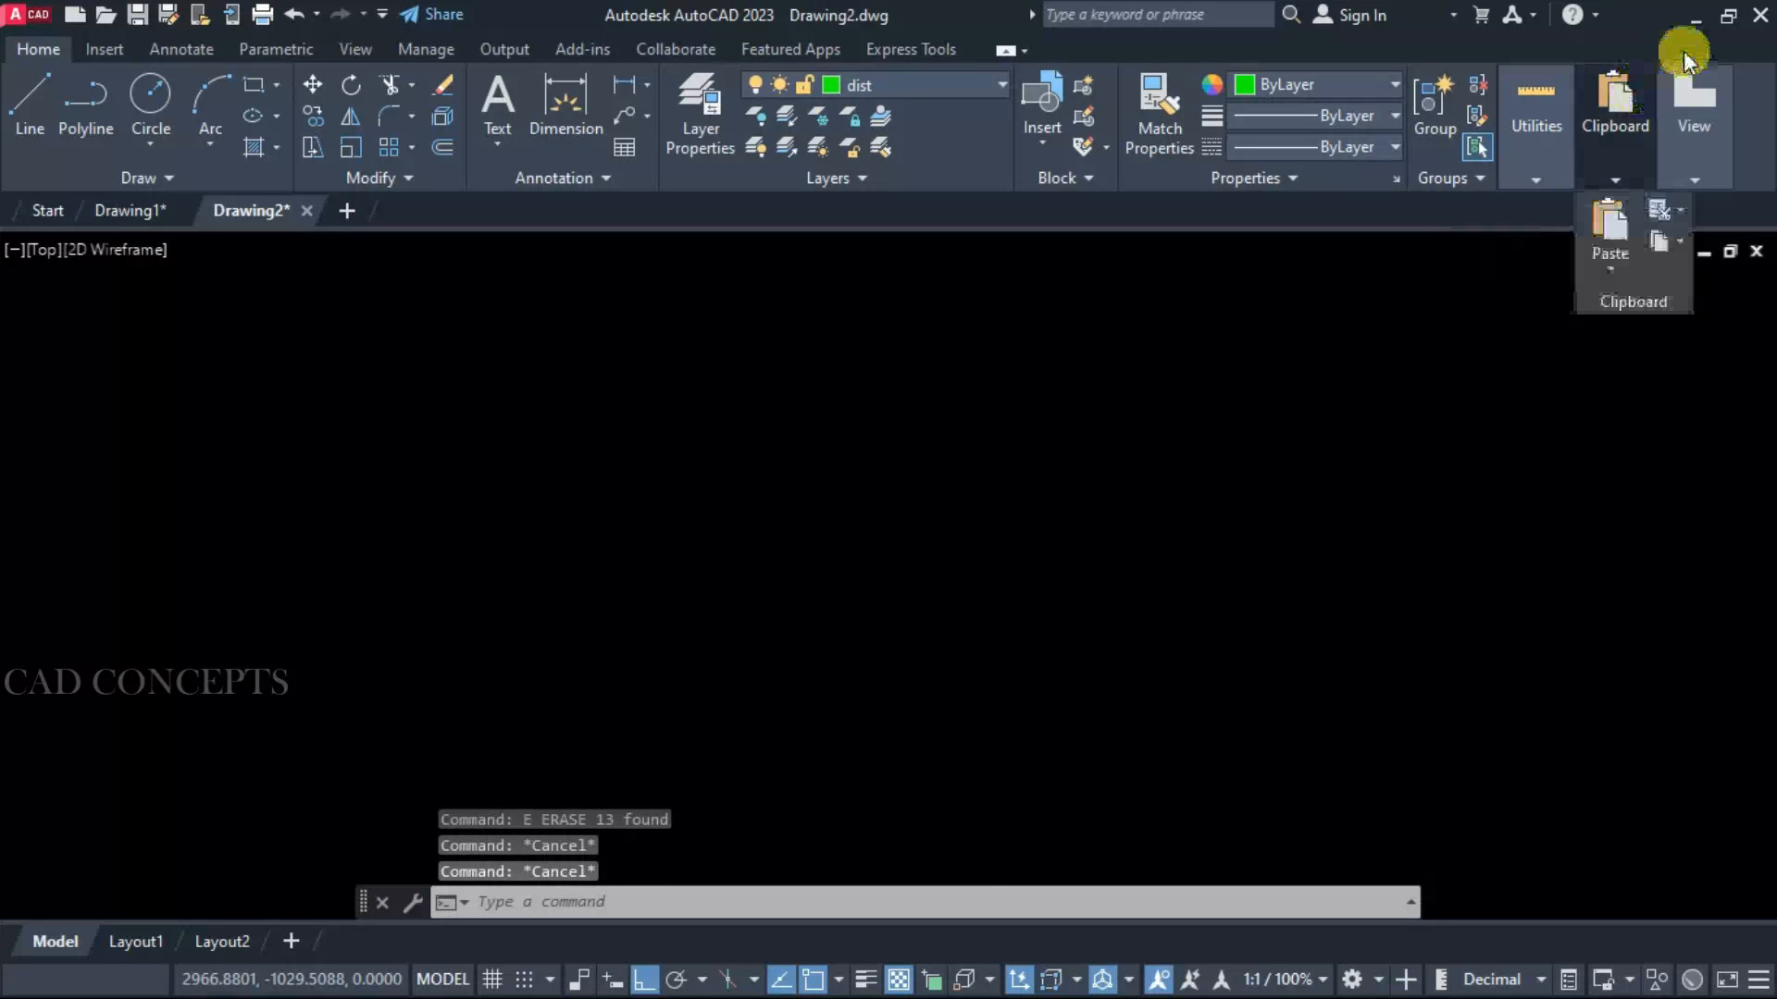
pyautogui.click(1723, 16)
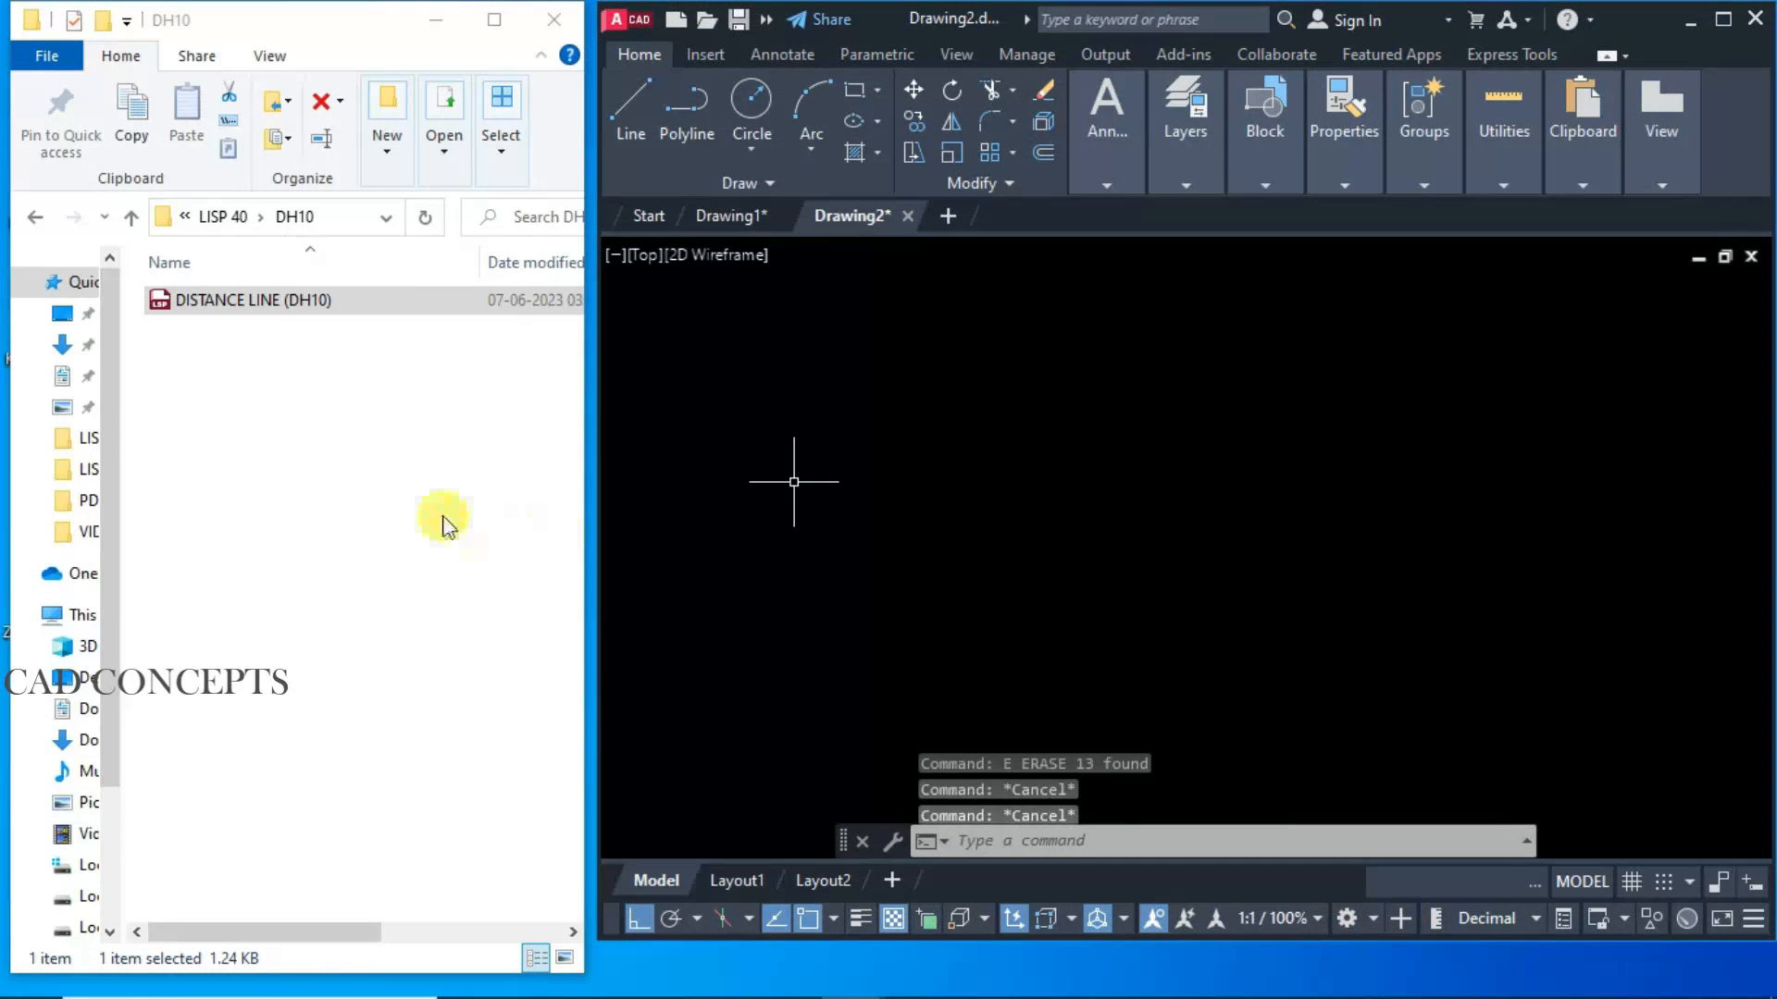
pyautogui.click(242, 305)
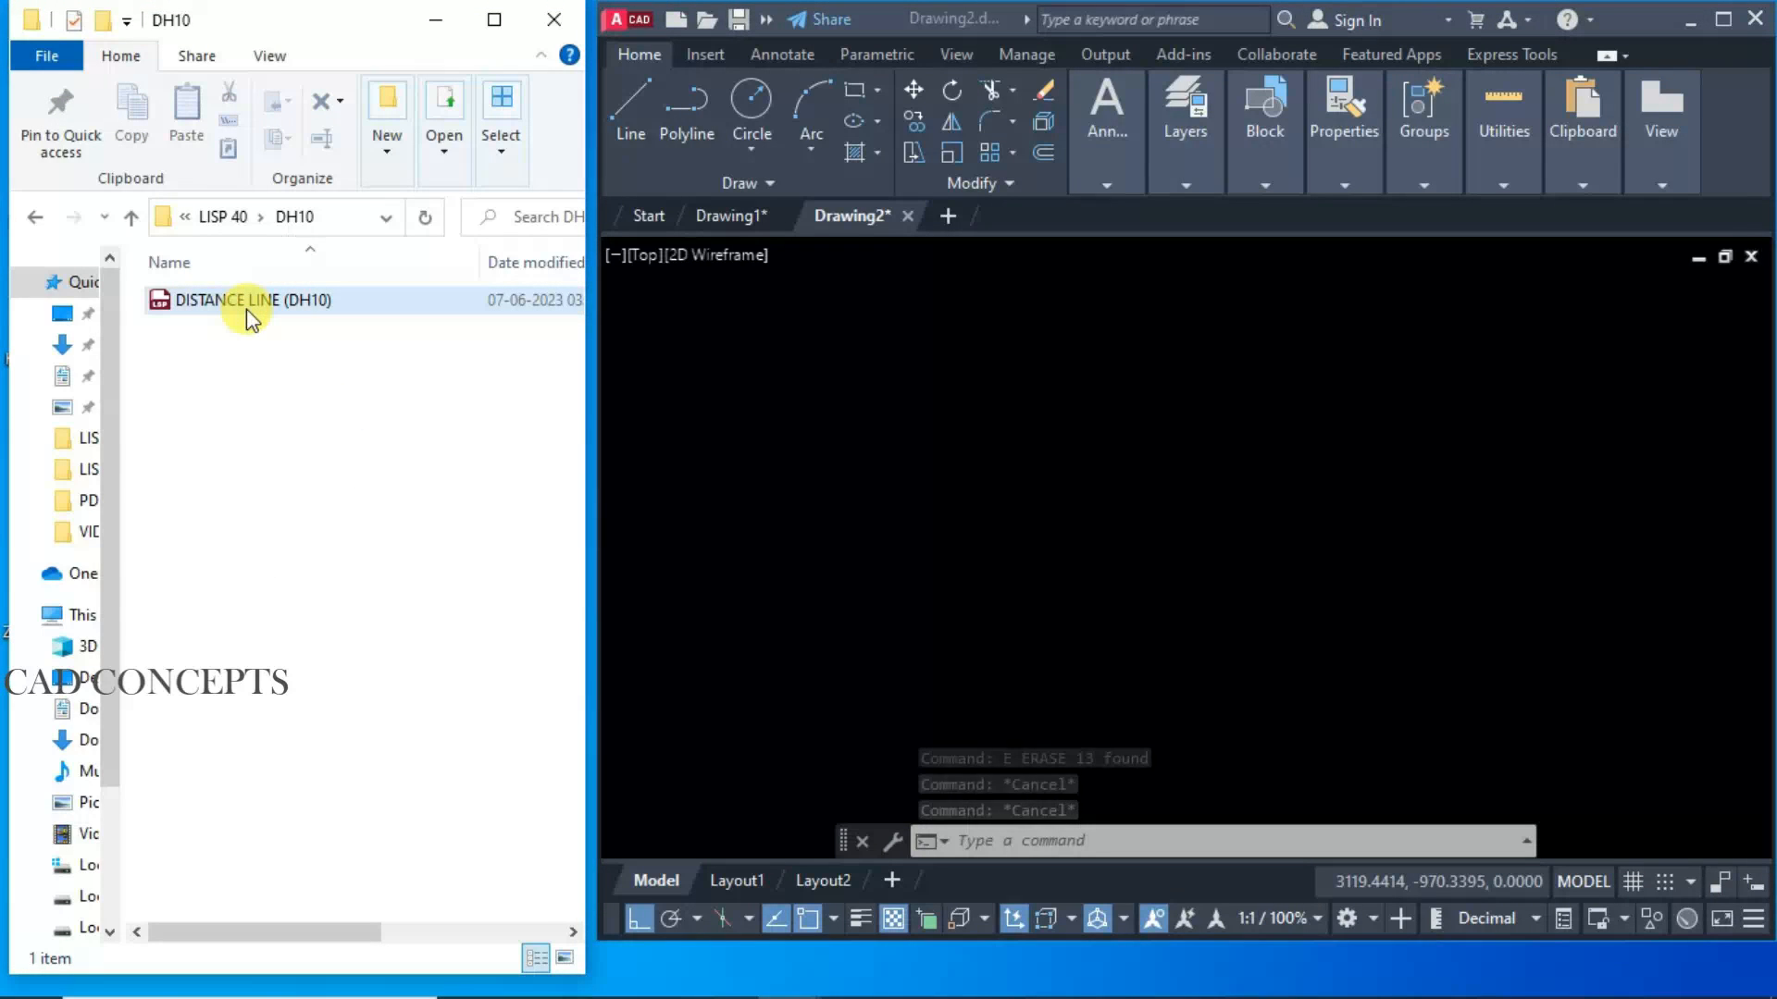
pyautogui.doubleClick(246, 309)
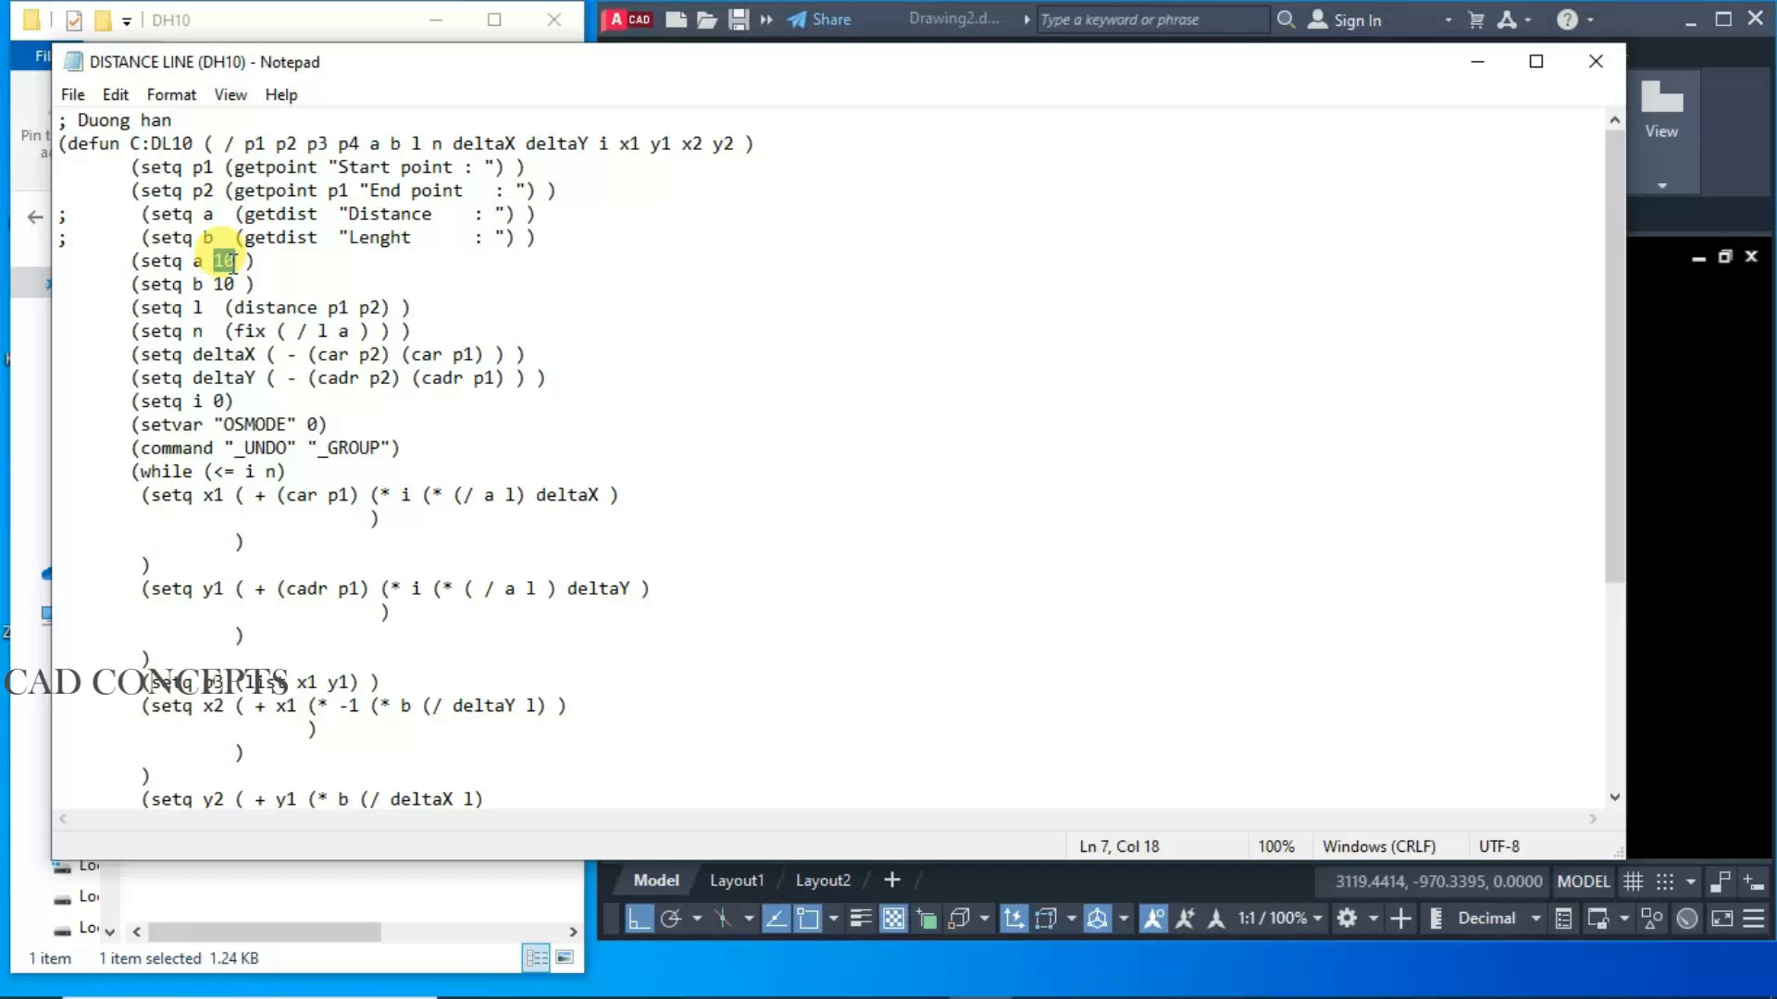
# Set variables a and b to 15, rename the LISP command to DL15, and save the file on closing
pyautogui.write('1')
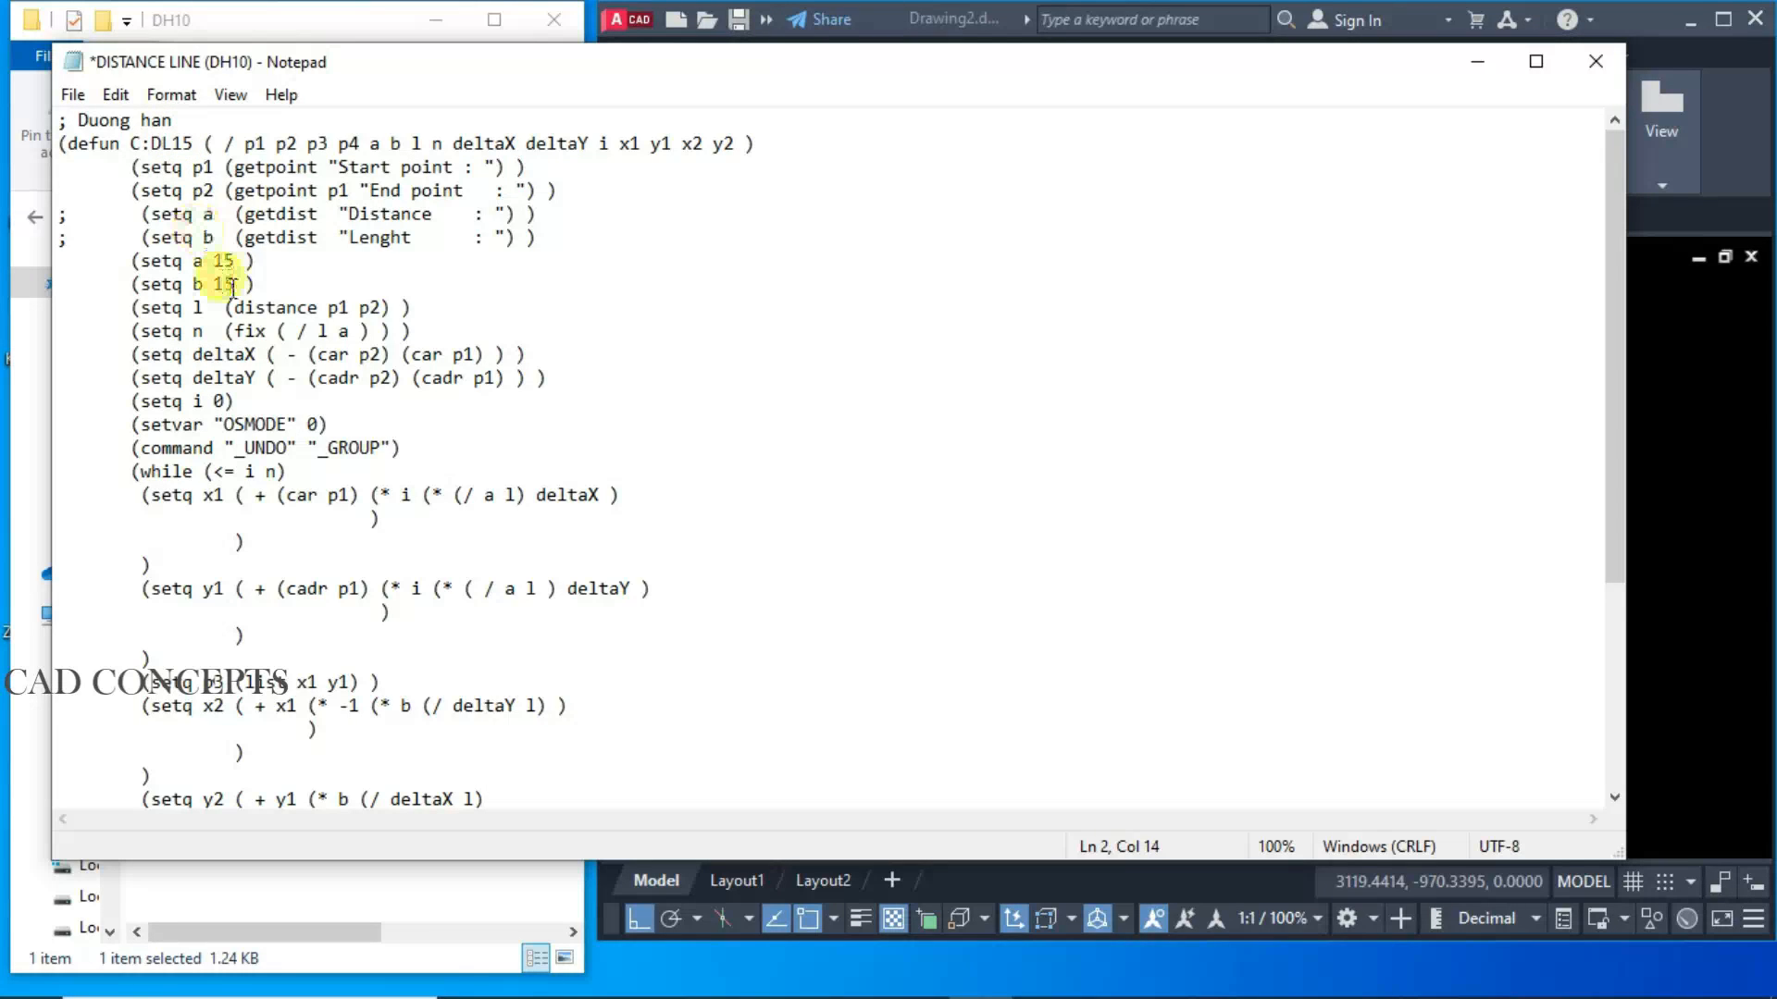
pyautogui.click(1594, 63)
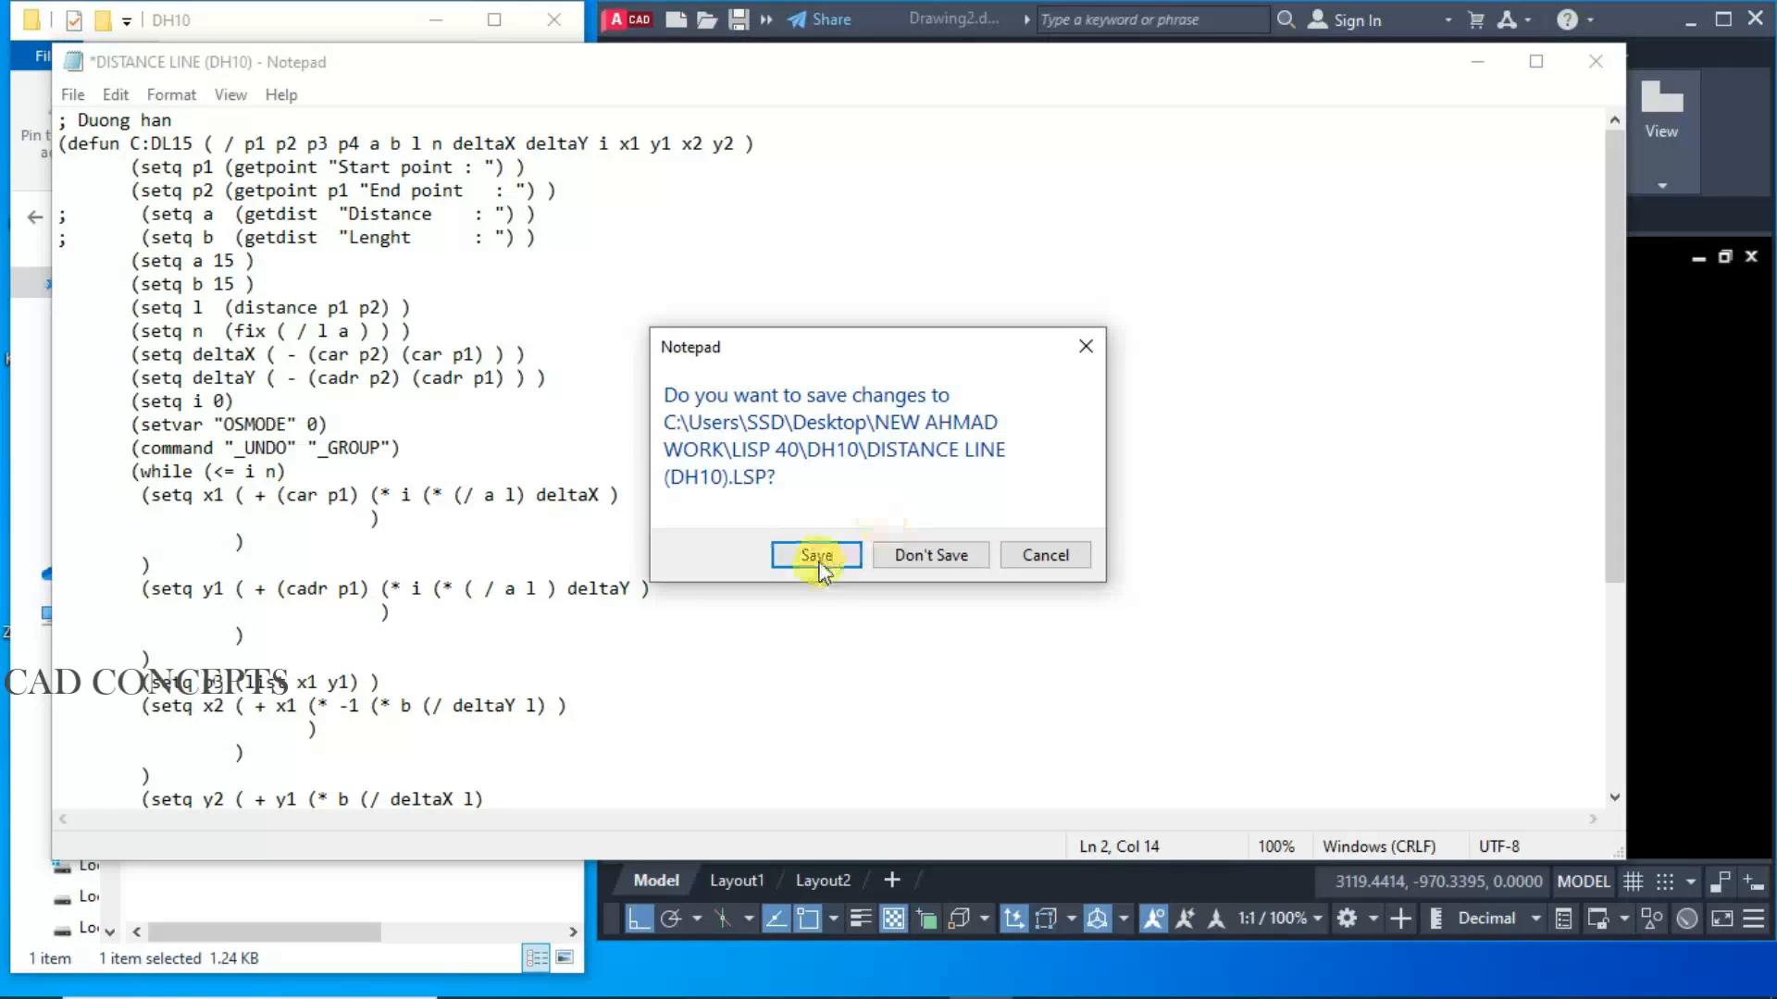
pyautogui.click(814, 555)
# Load the edited DISTANCE LINE (DH10) LISP into the AutoCAD drawing and draw a horizontal distance line about 148 units long with DL15
pyautogui.moveTo(253, 317); pyautogui.dragTo(924, 500)
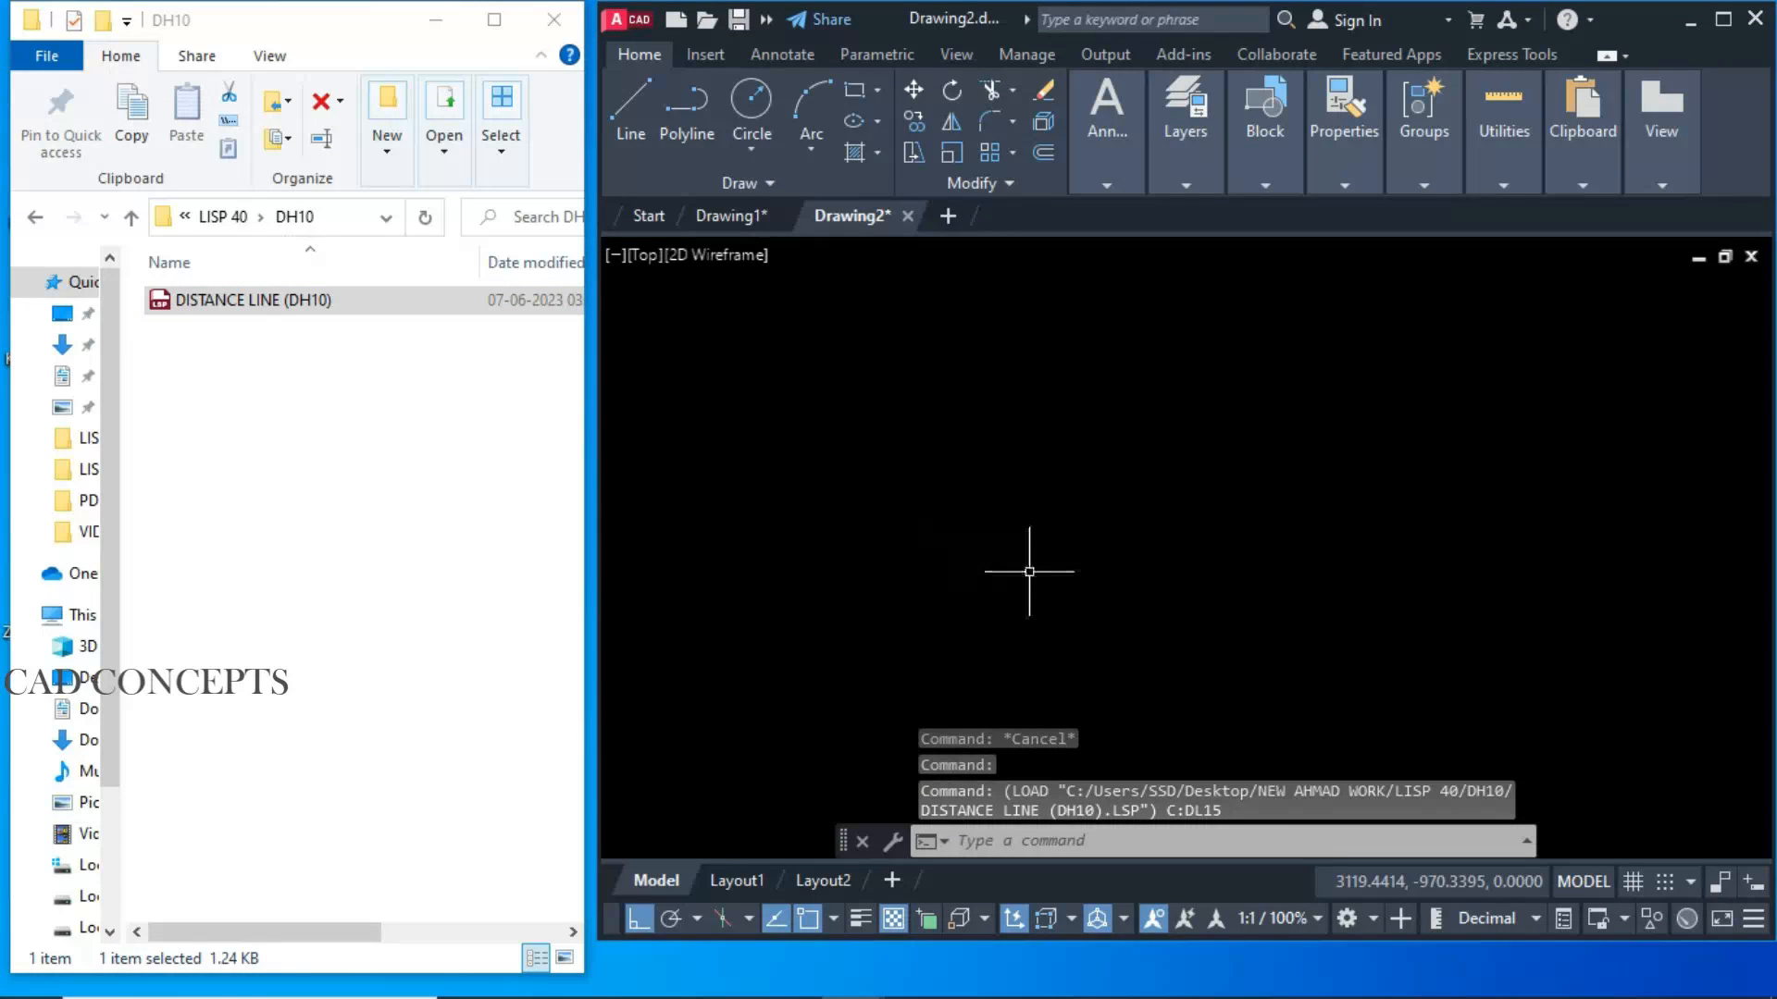
pyautogui.write('DL15')
pyautogui.press('Return')
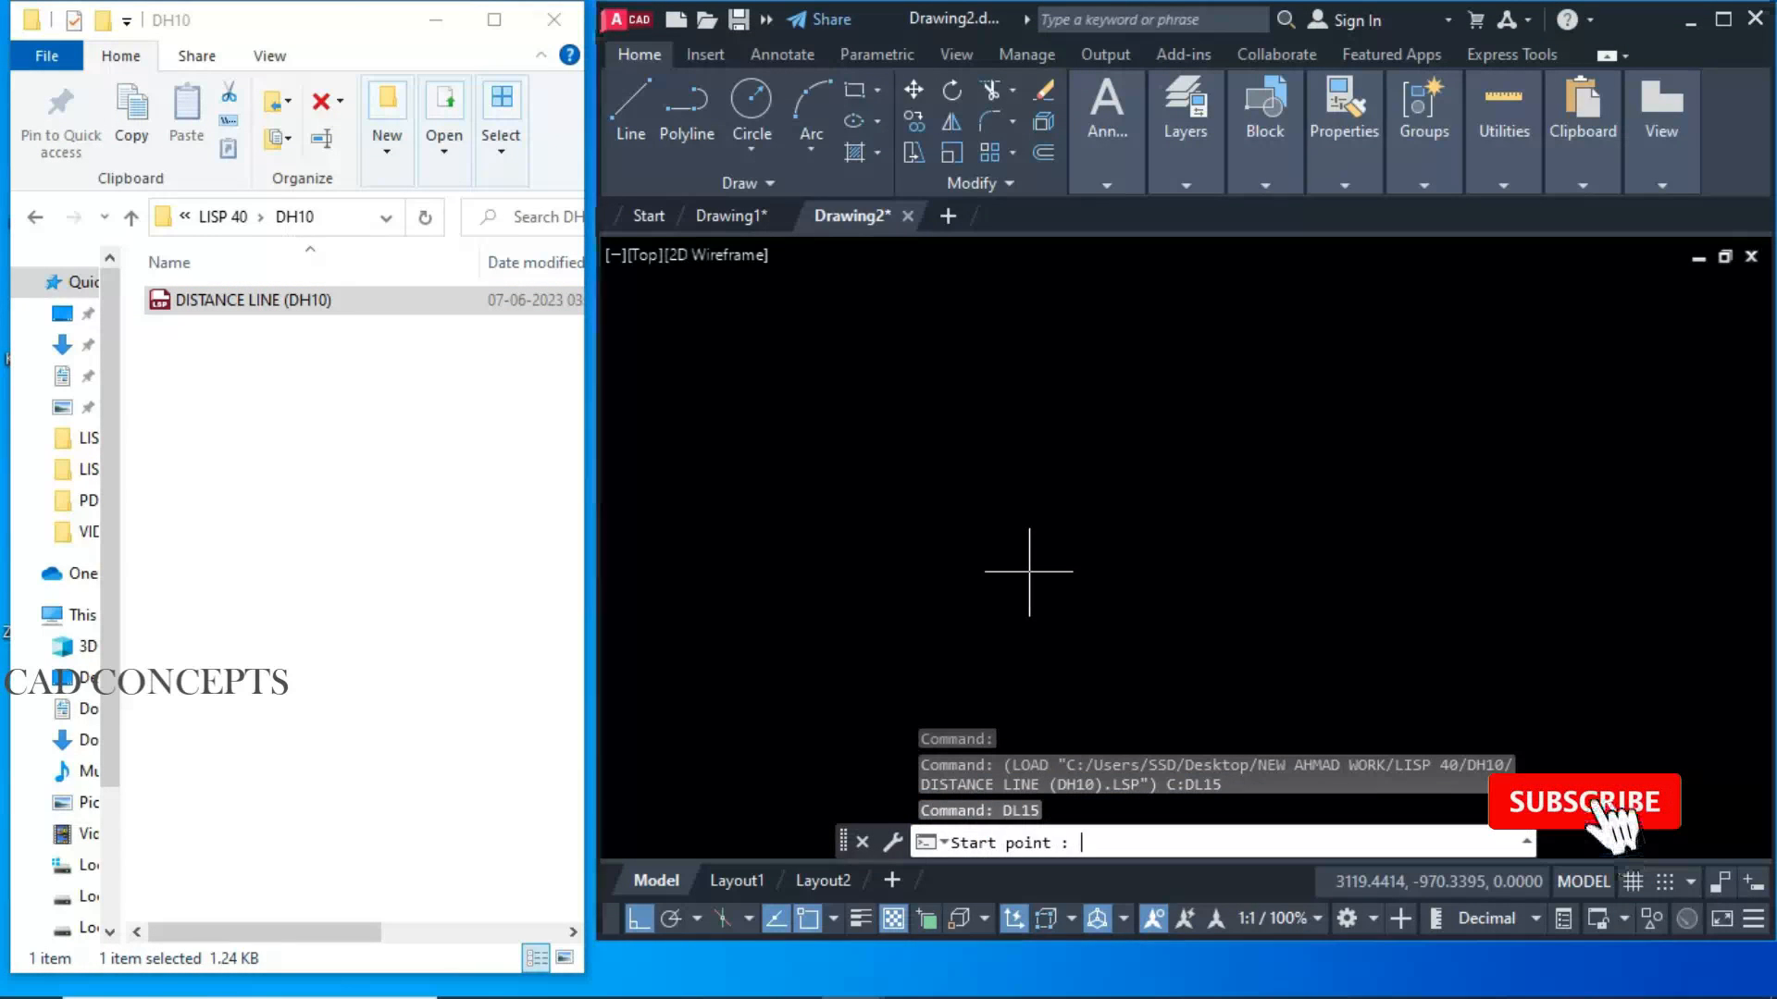
pyautogui.click(668, 563)
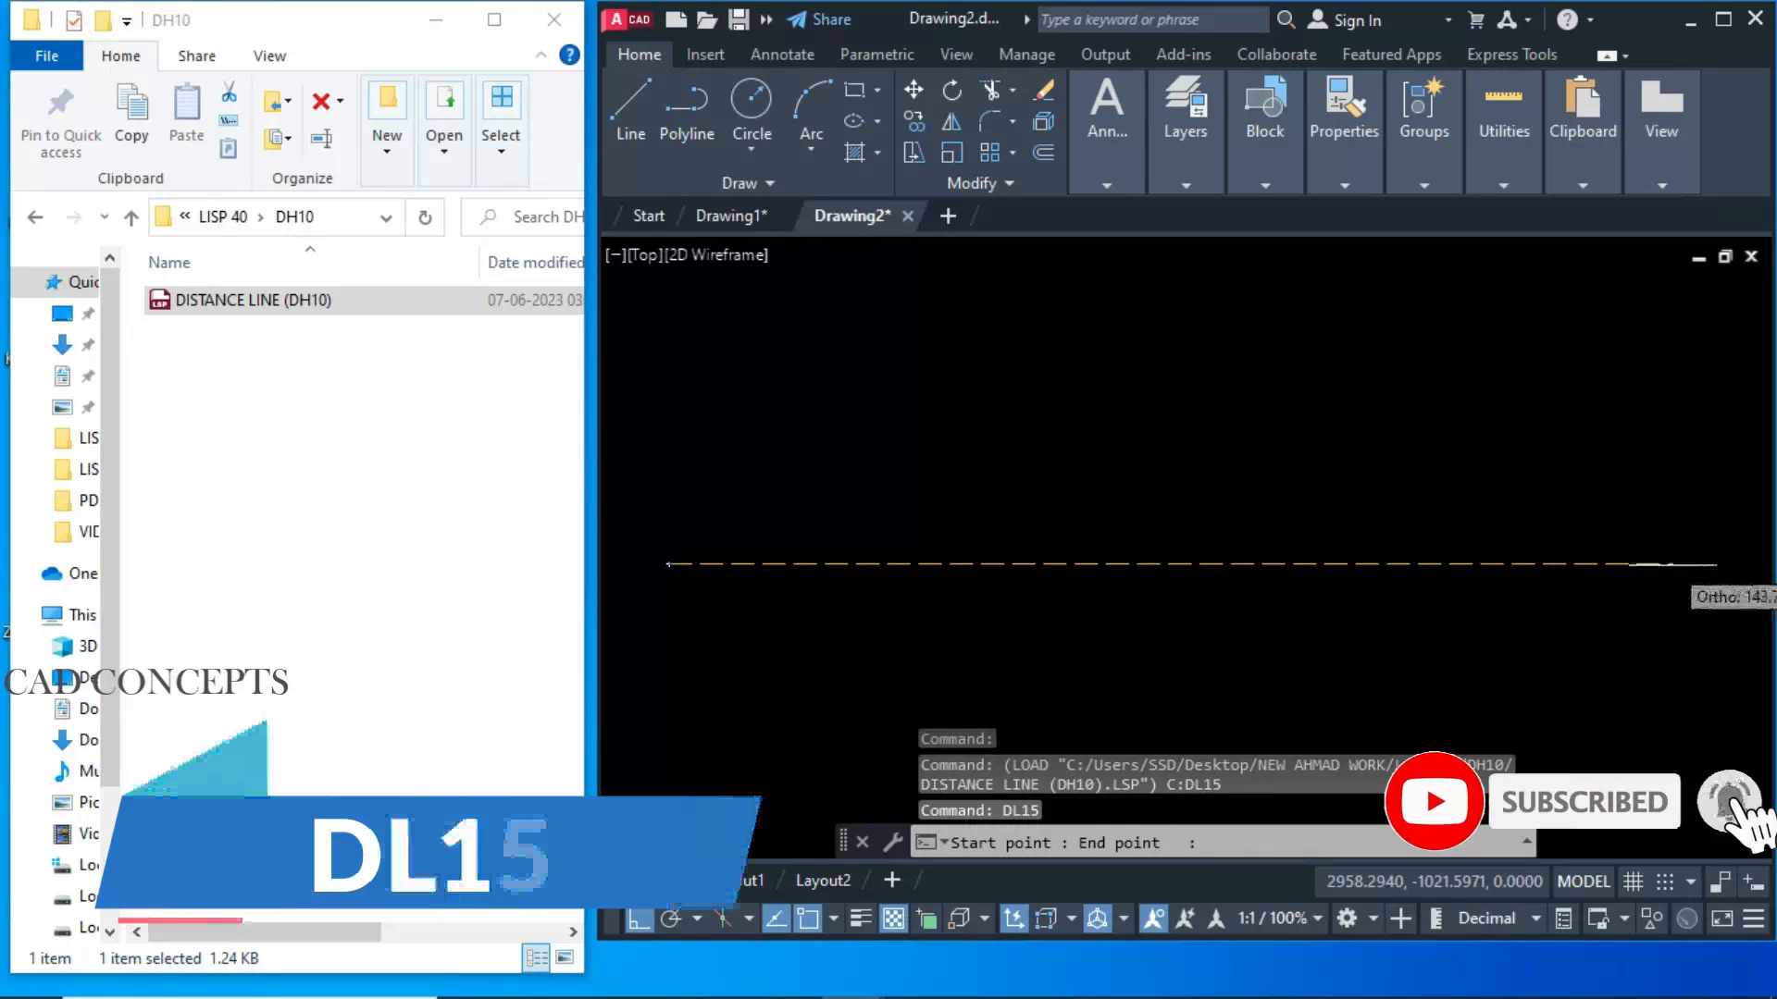
pyautogui.click(1694, 564)
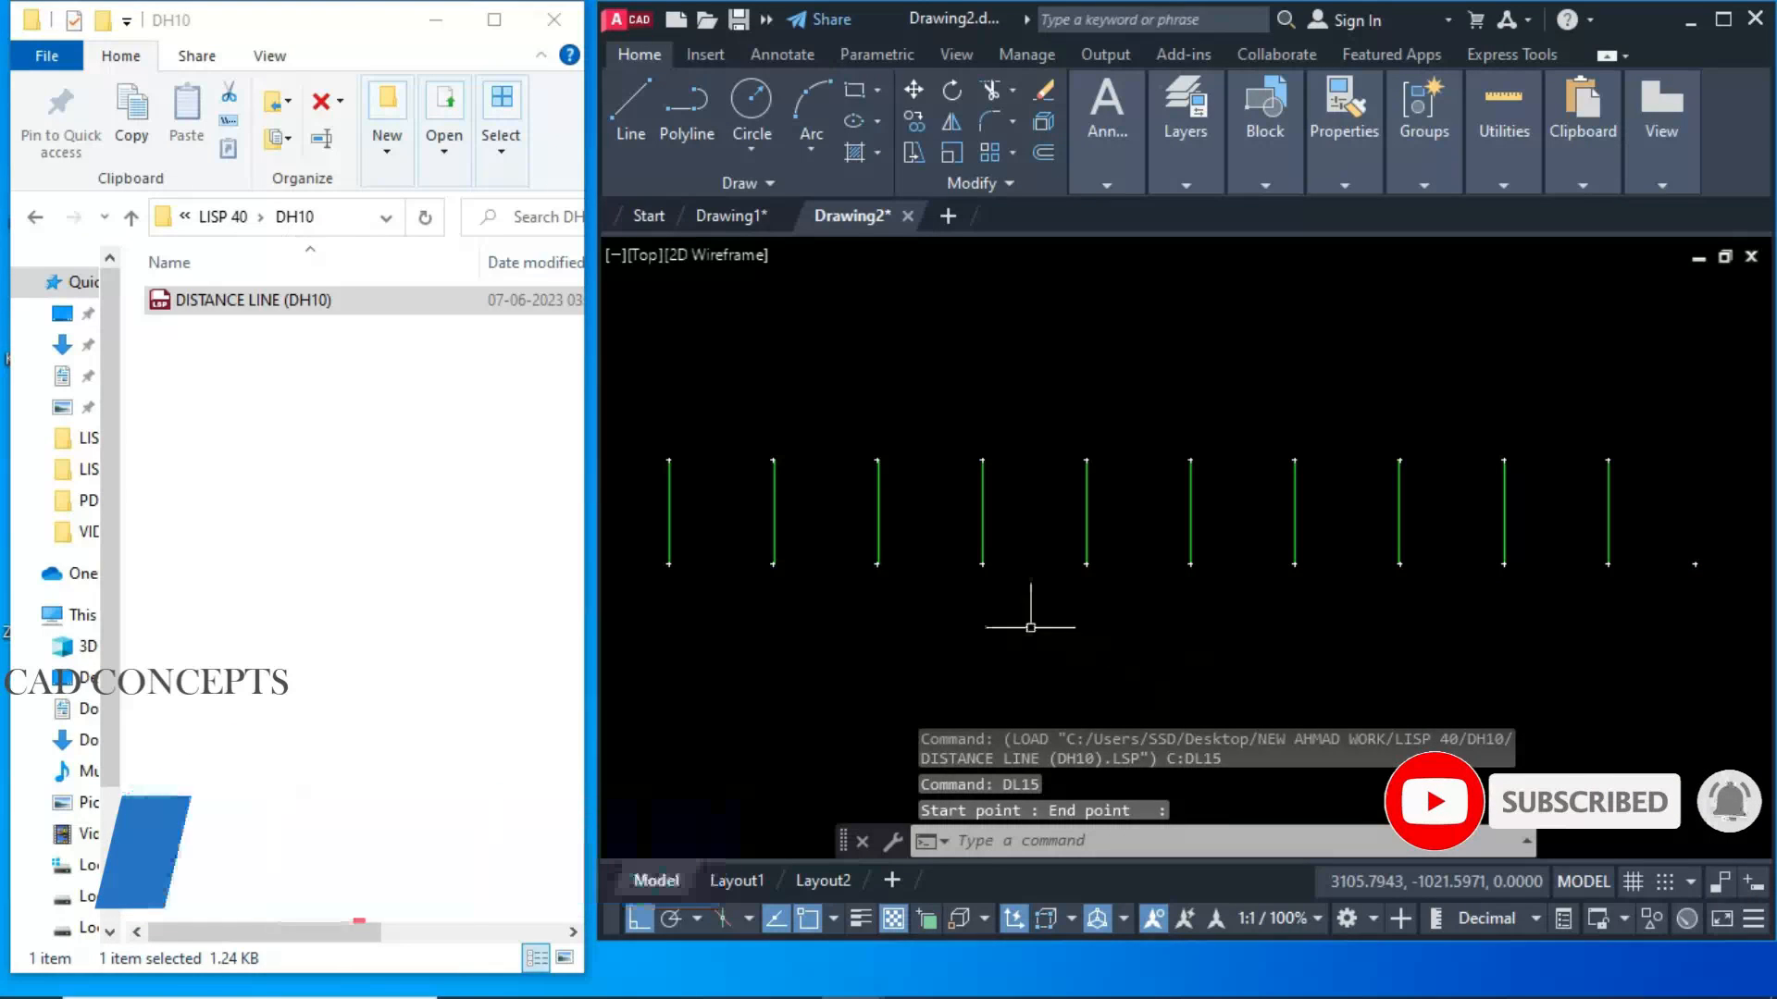
# Dimension the spacing between the first two DL15 tick marks, placing the dimension above them
pyautogui.press('Escape')
pyautogui.write('DIM')
pyautogui.press('Return')
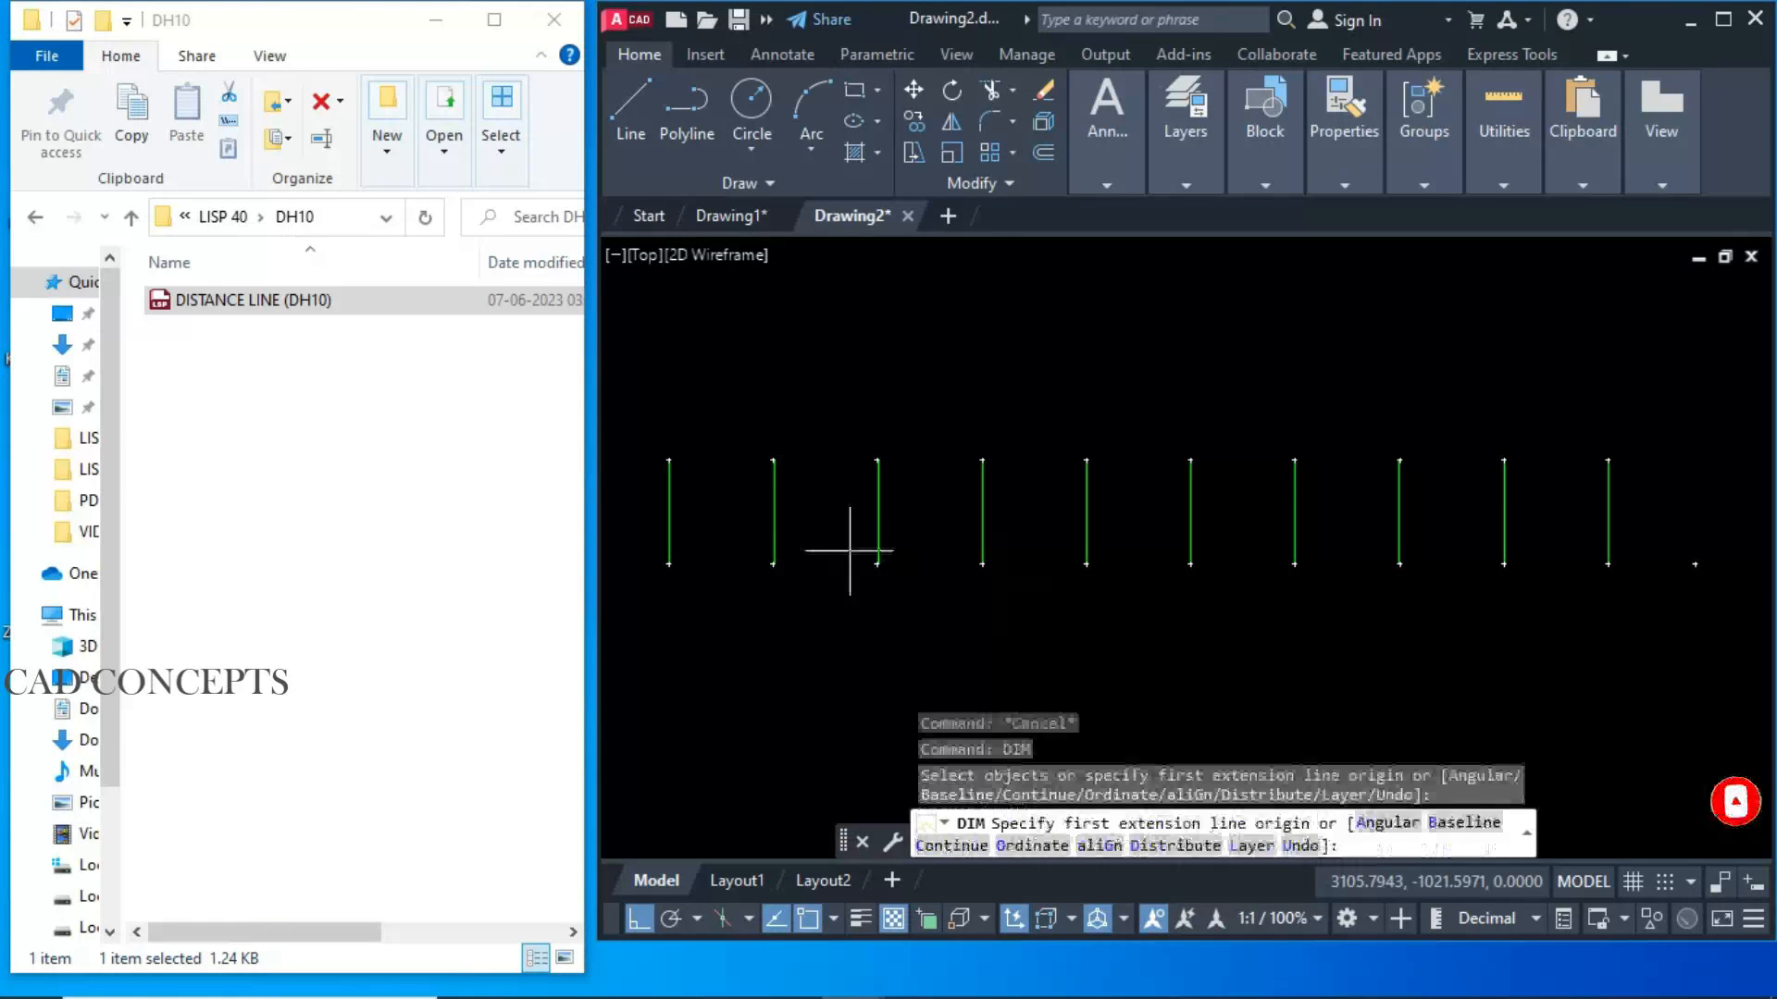
pyautogui.click(668, 460)
pyautogui.click(773, 460)
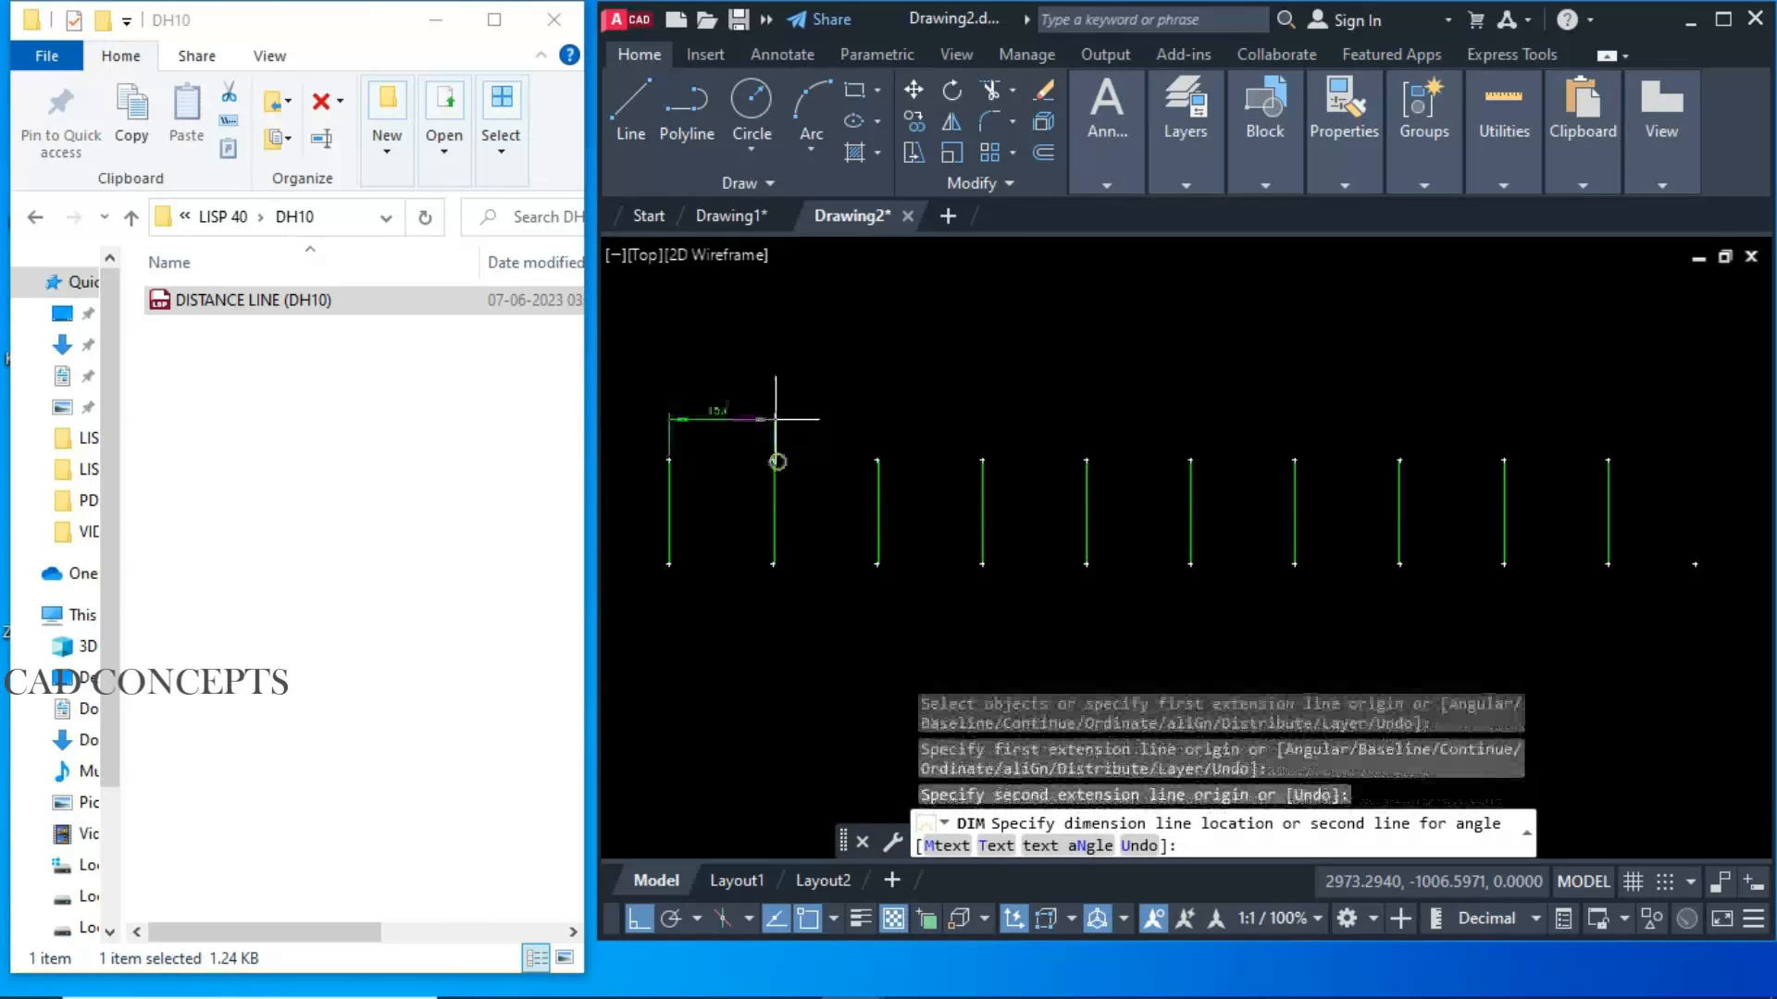
pyautogui.click(774, 421)
# Dimension the length of the second tick mark, placing the dimension beside it, and maximize the AutoCAD window
pyautogui.press('Return')
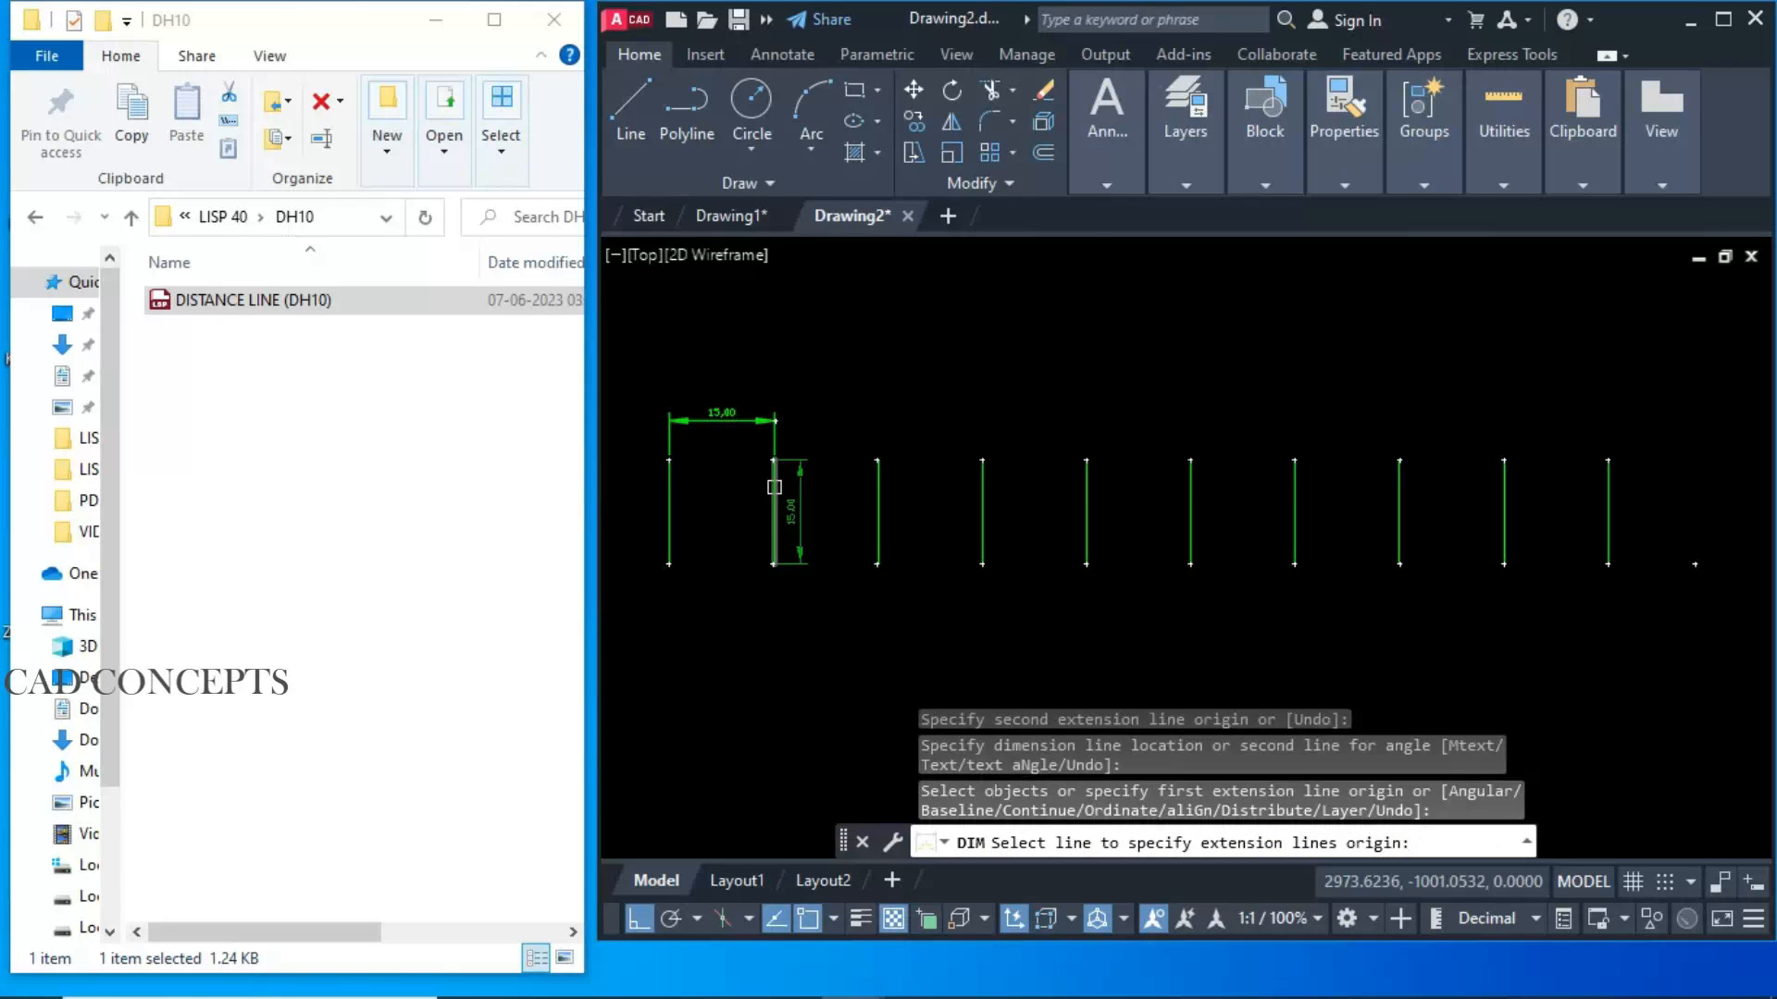
pyautogui.click(775, 502)
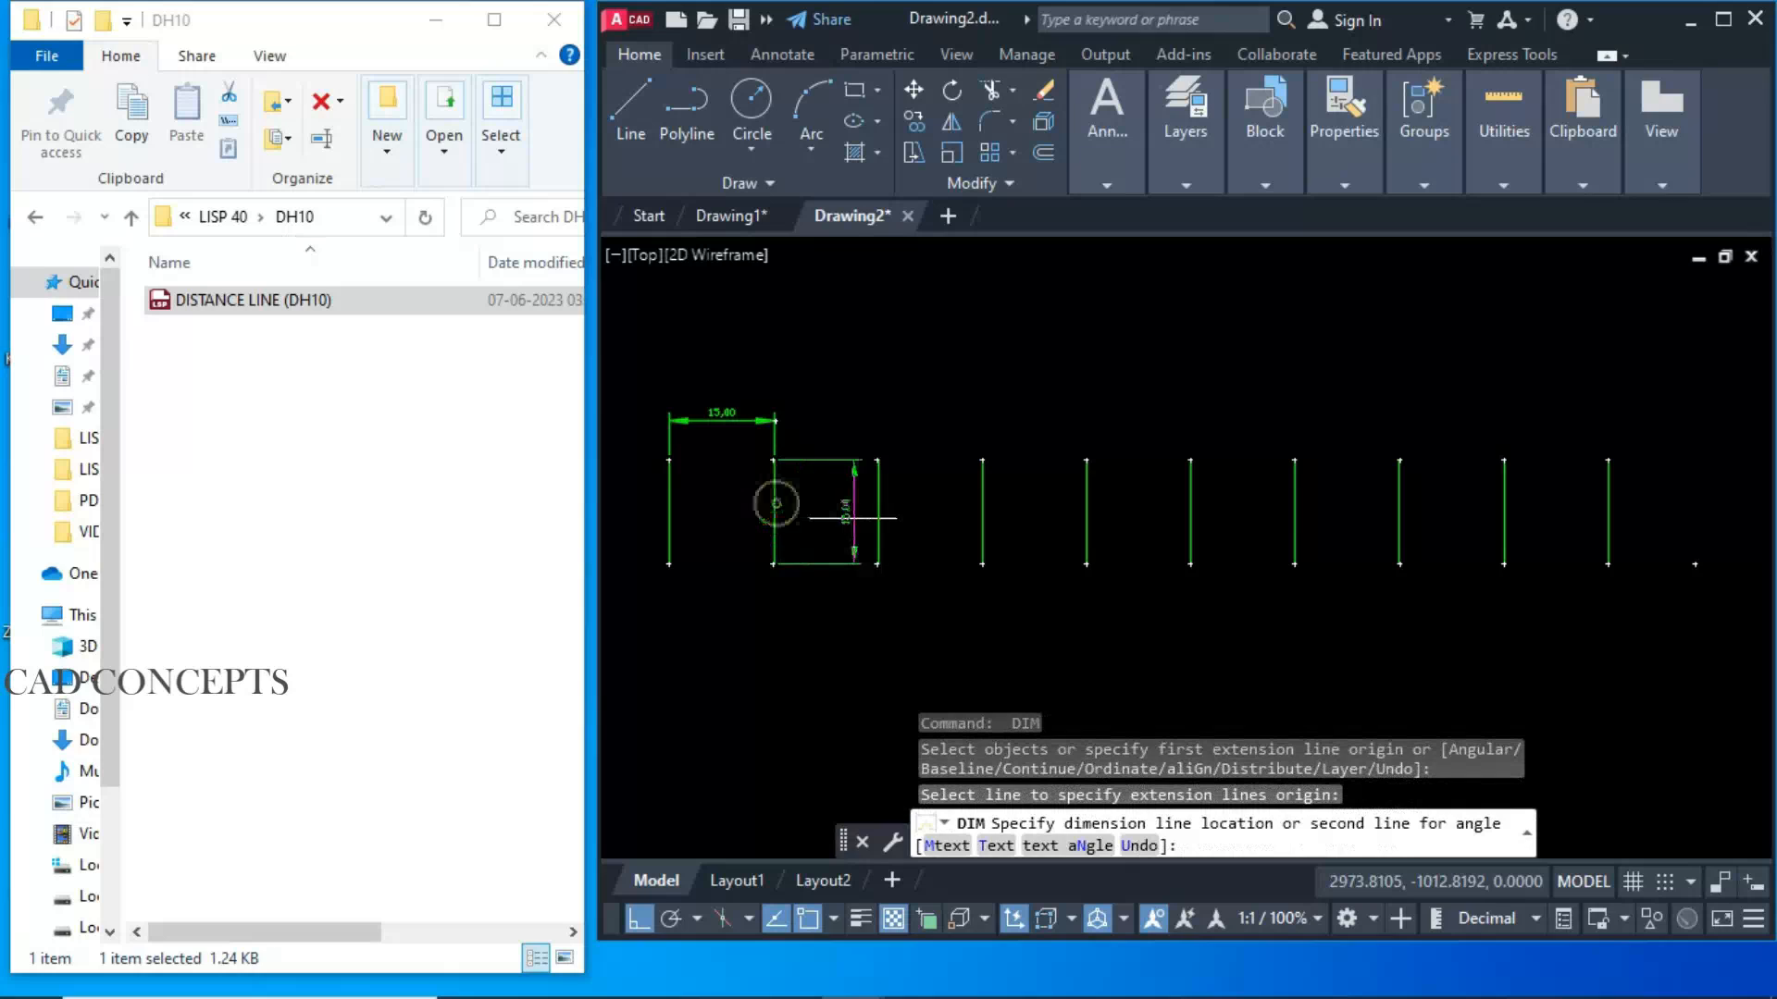
pyautogui.click(801, 518)
pyautogui.click(1722, 20)
pyautogui.press('Escape')
# Dimension the spacing between the third and fourth tick marks, placing the dimension above them
pyautogui.scroll(5, 477, 540)
pyautogui.press('Return')
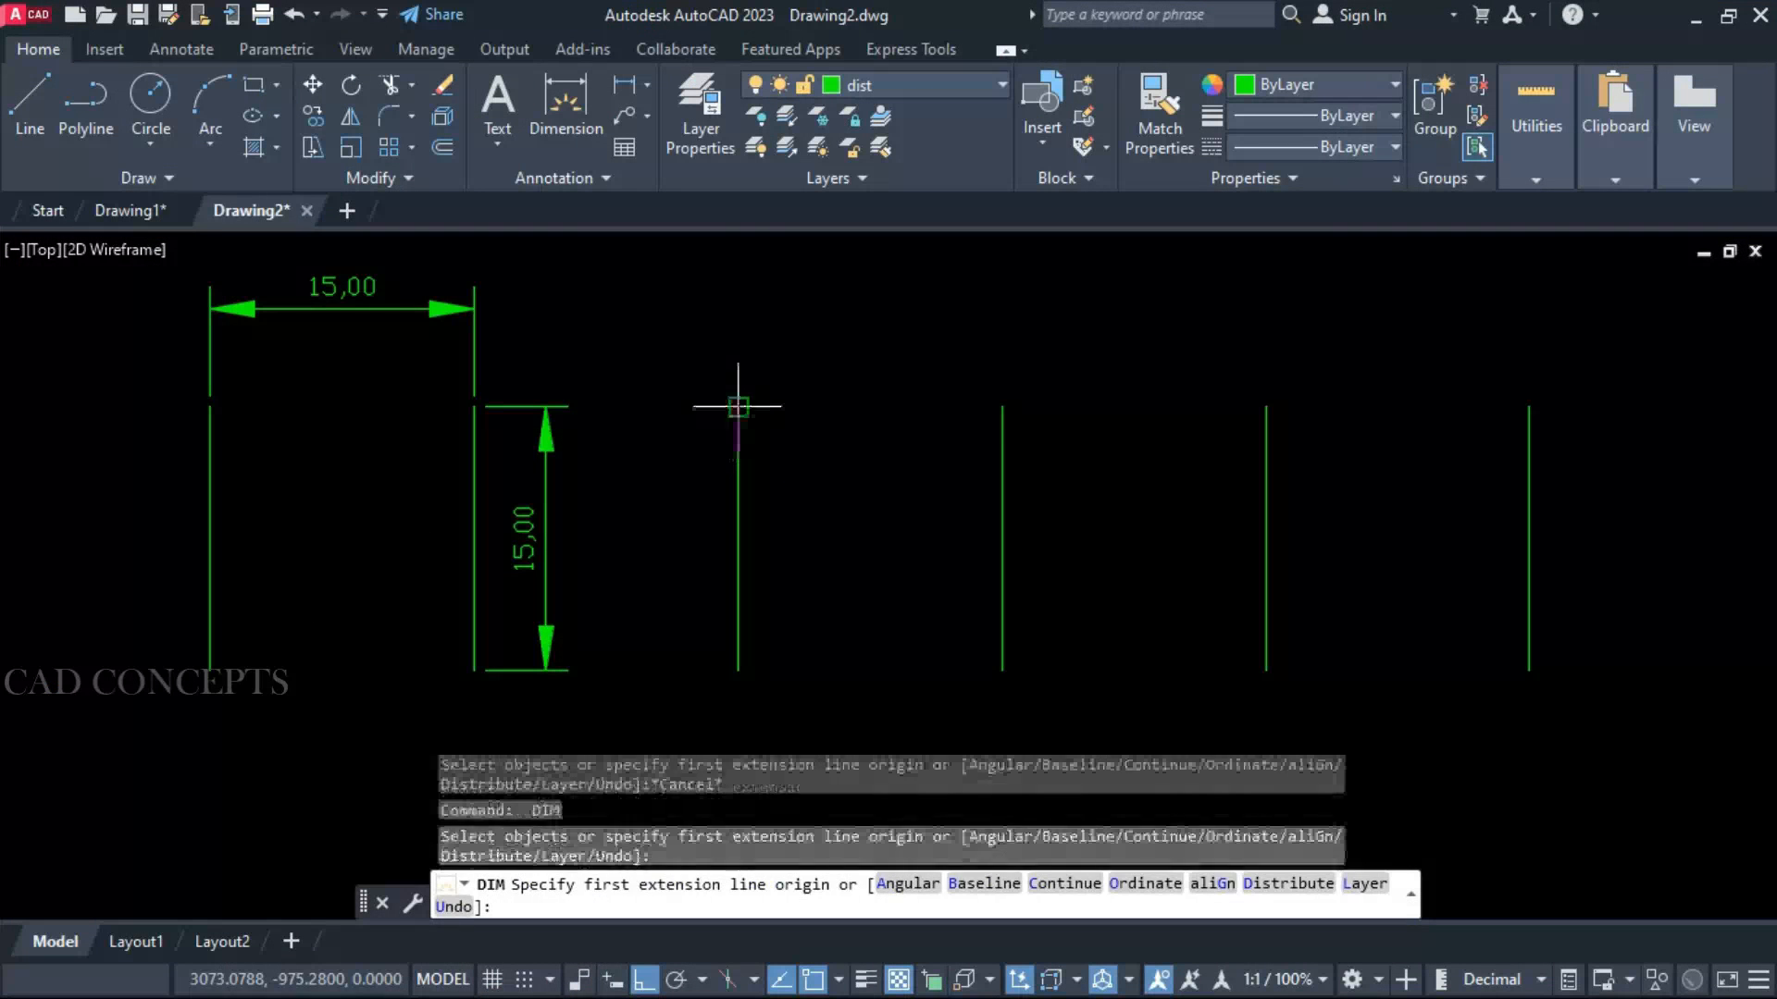
pyautogui.click(737, 406)
pyautogui.click(1002, 405)
pyautogui.click(995, 339)
pyautogui.press('Escape')
pyautogui.scroll(-2, 498, 598)
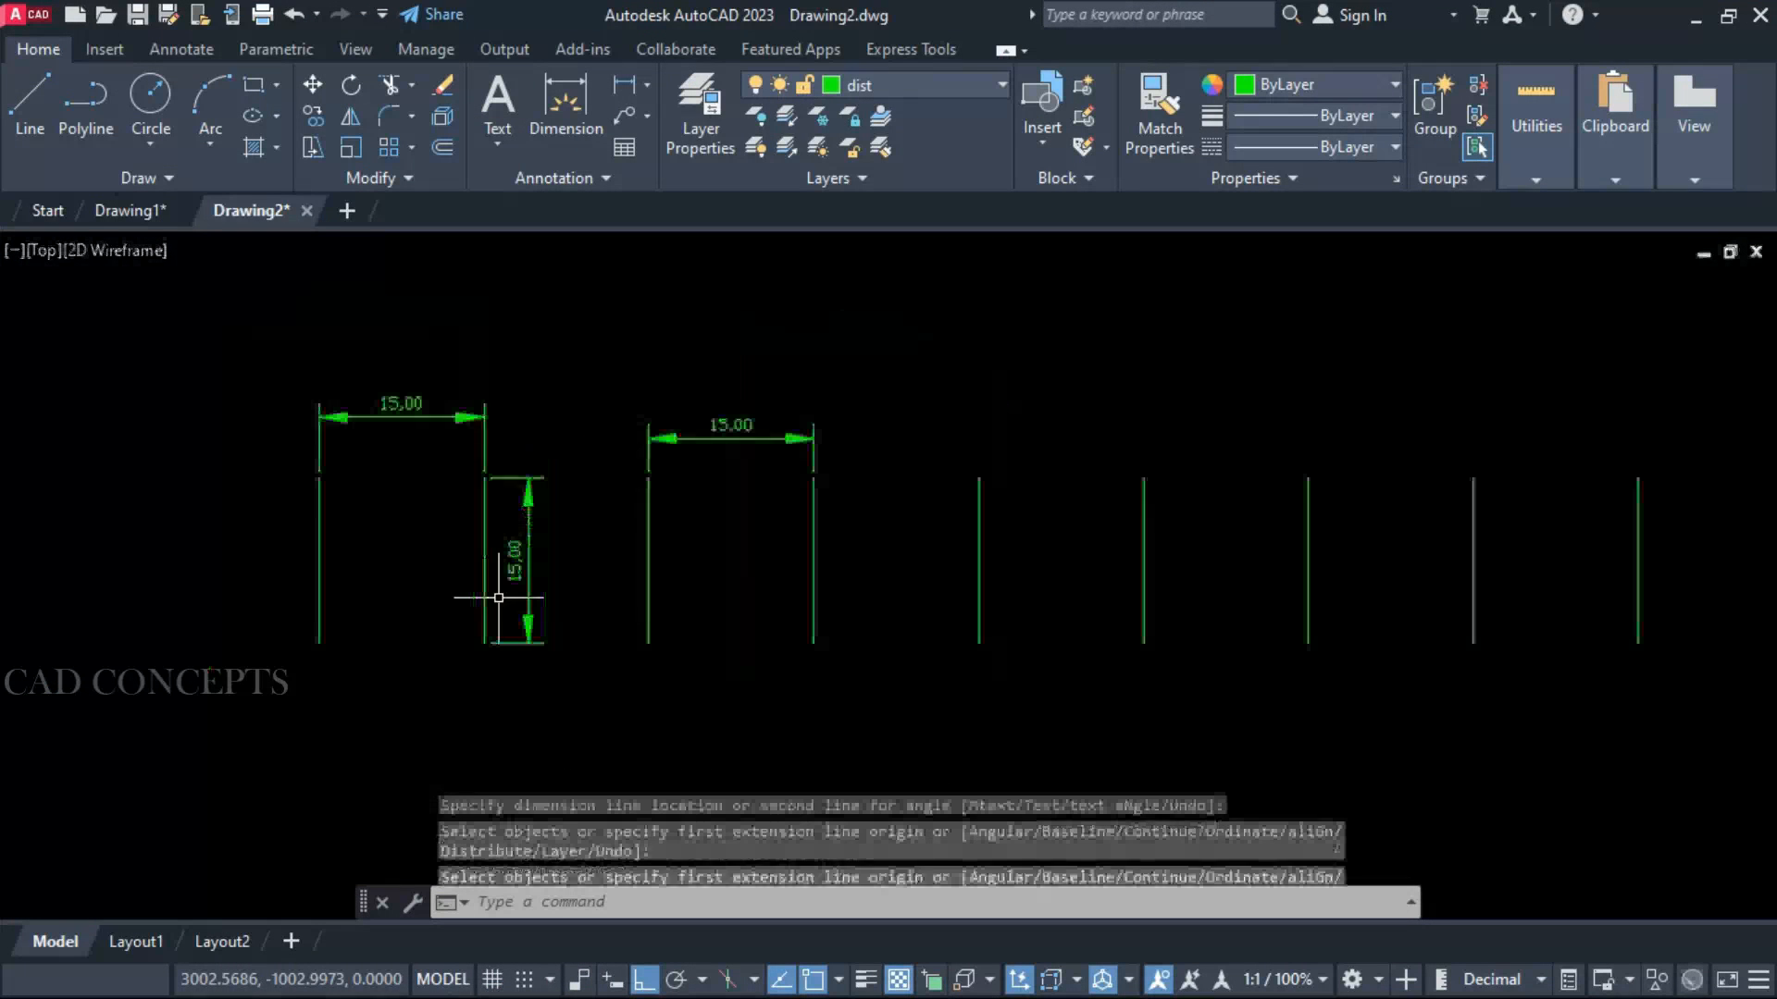
pyautogui.scroll(-2, 499, 598)
pyautogui.moveTo(499, 598); pyautogui.dragTo(463, 551, button='middle')
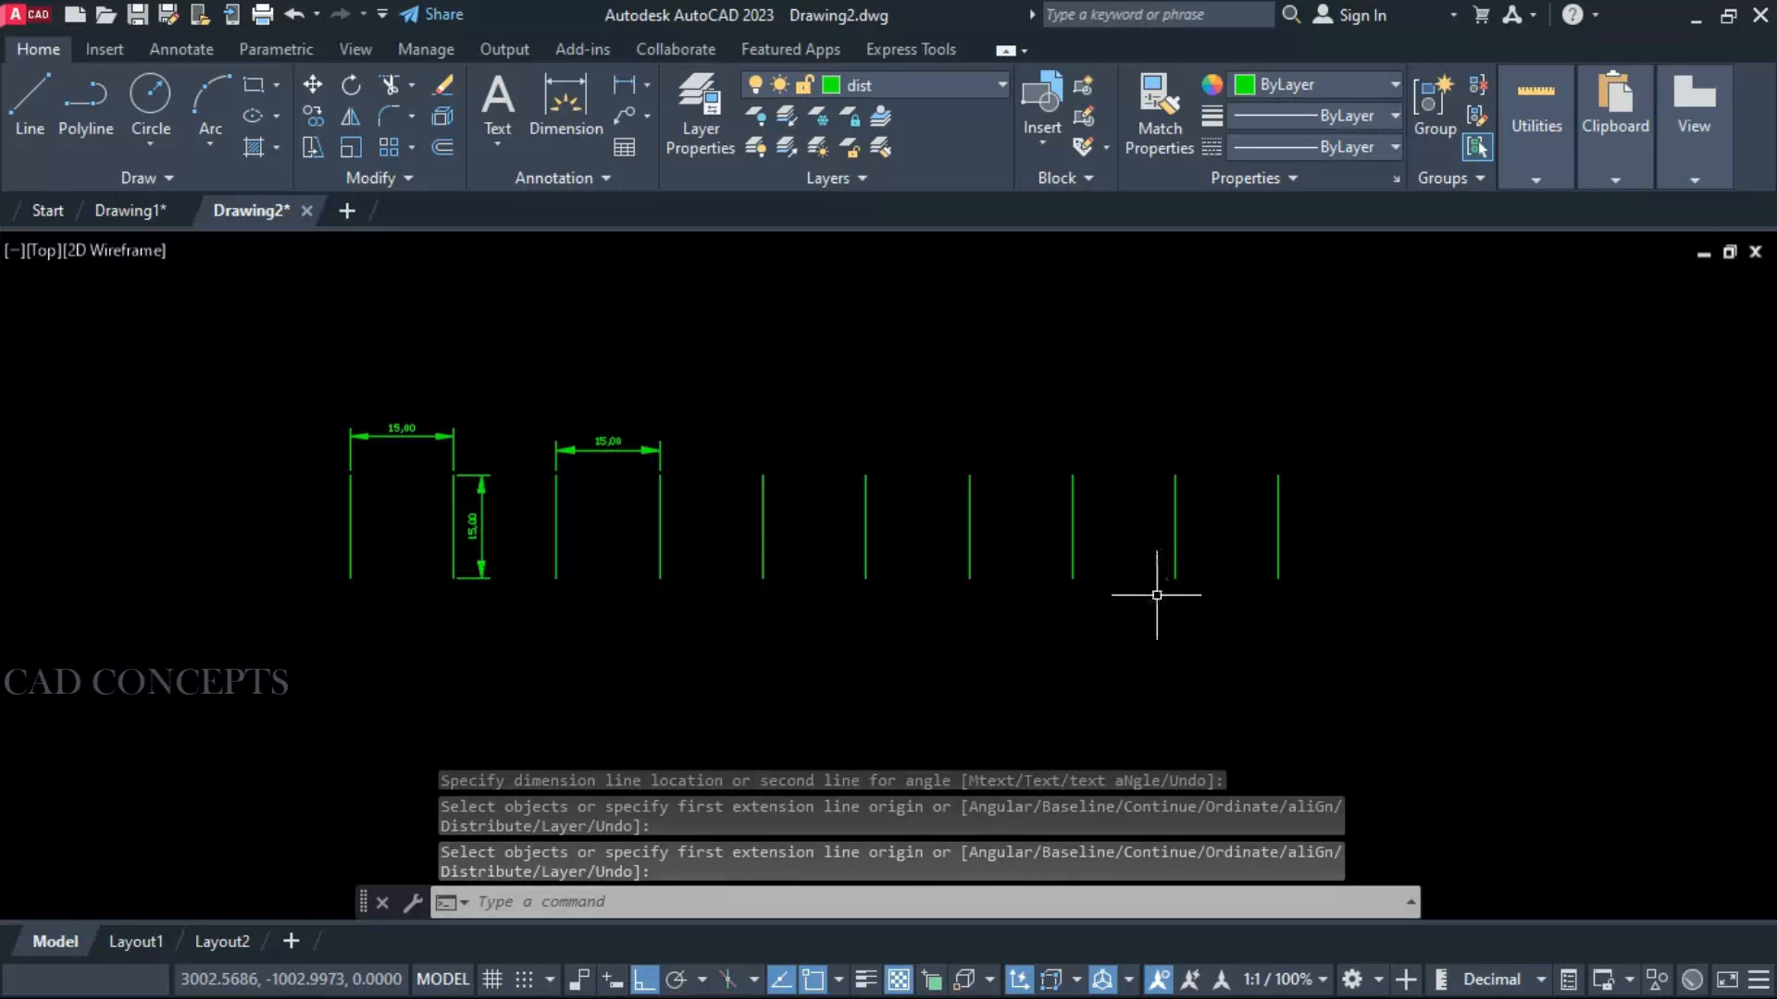
# Draw a longer horizontal DL15 distance line below the dimensioned row, extending past both of its ends
pyautogui.write('DL15')
pyautogui.press('Return')
pyautogui.scroll(-4, 767, 508)
pyautogui.click(269, 659)
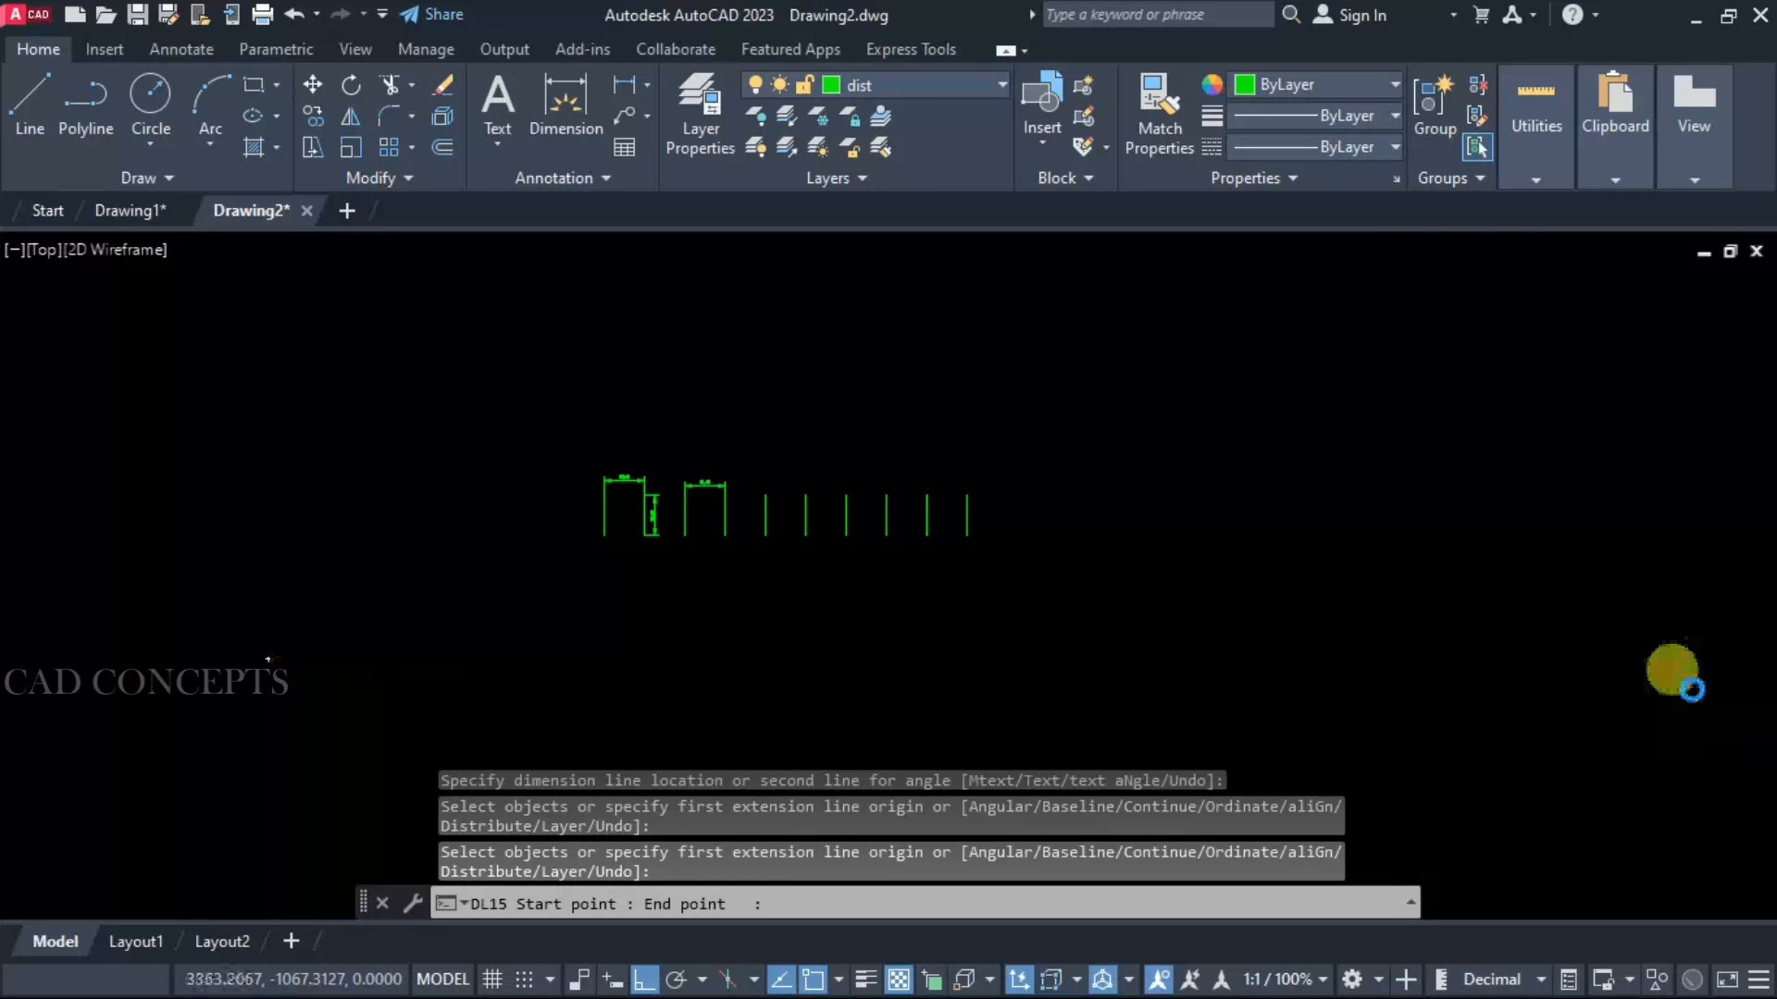
pyautogui.click(1676, 675)
pyautogui.press('Escape')
pyautogui.scroll(-2, 552, 539)
pyautogui.scroll(-2, 553, 540)
# Draw two more horizontal DL15 distance lines below the existing rows, each longer than the one above
pyautogui.press('Return')
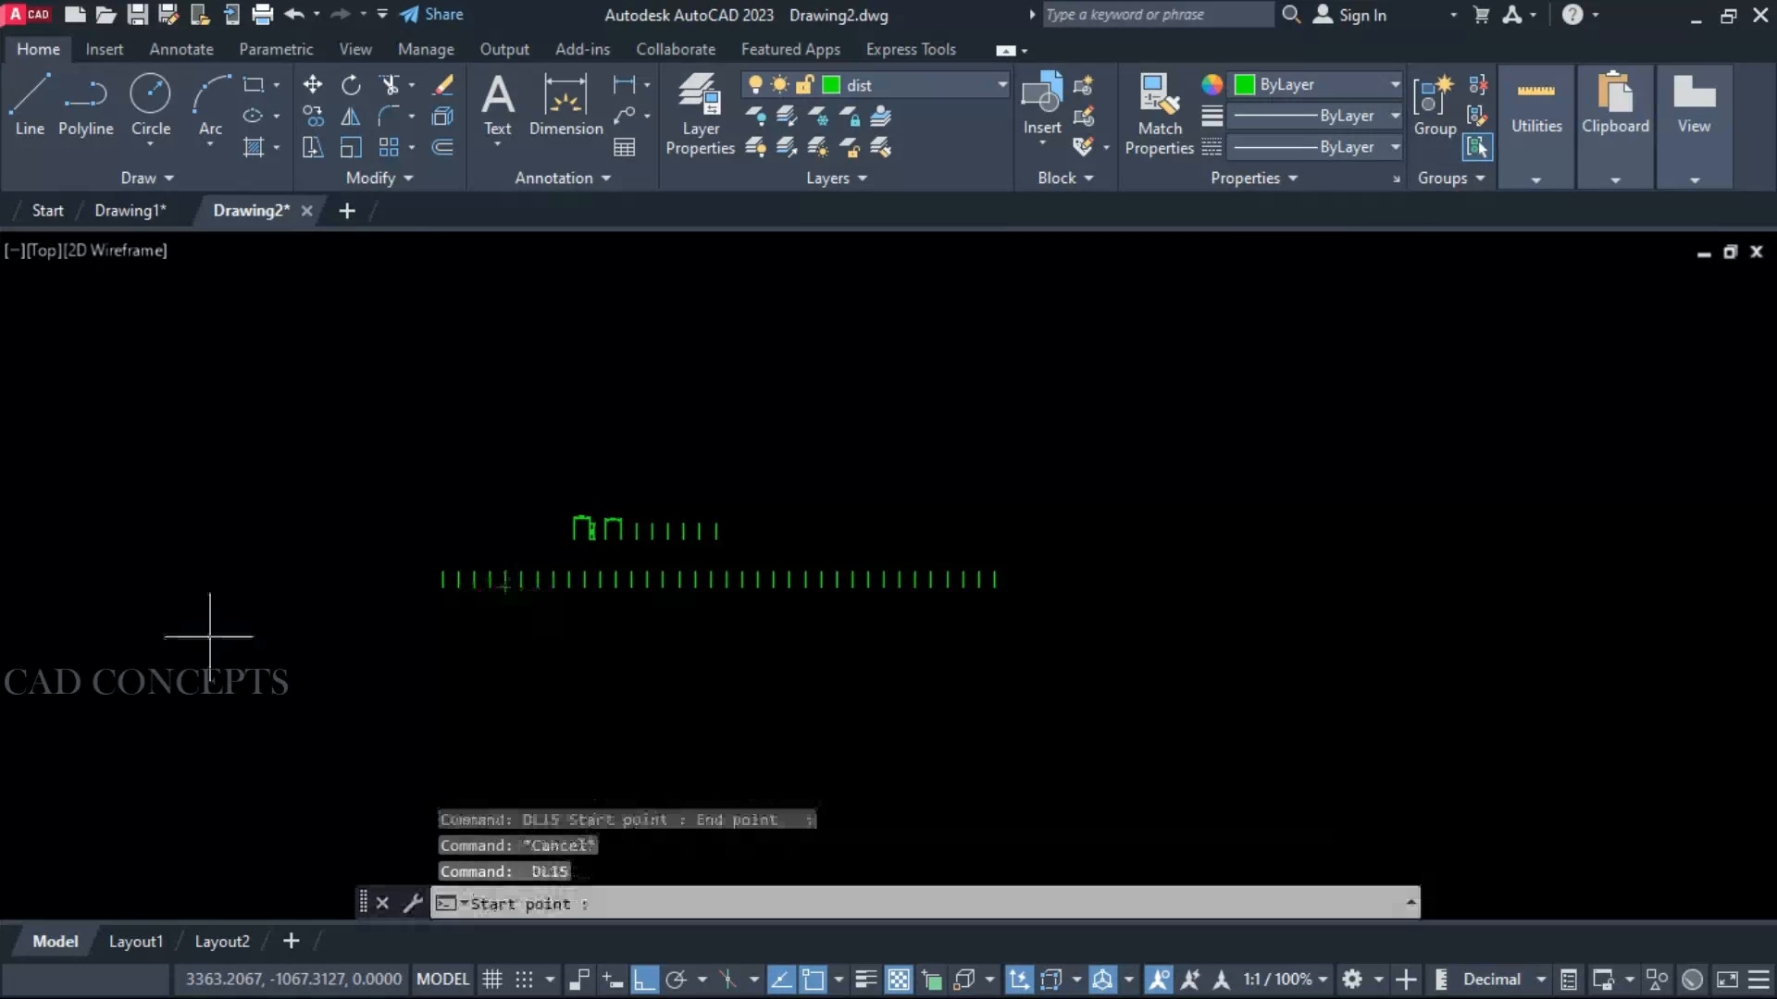
pyautogui.click(87, 657)
pyautogui.click(1436, 705)
pyautogui.scroll(-2, 948, 551)
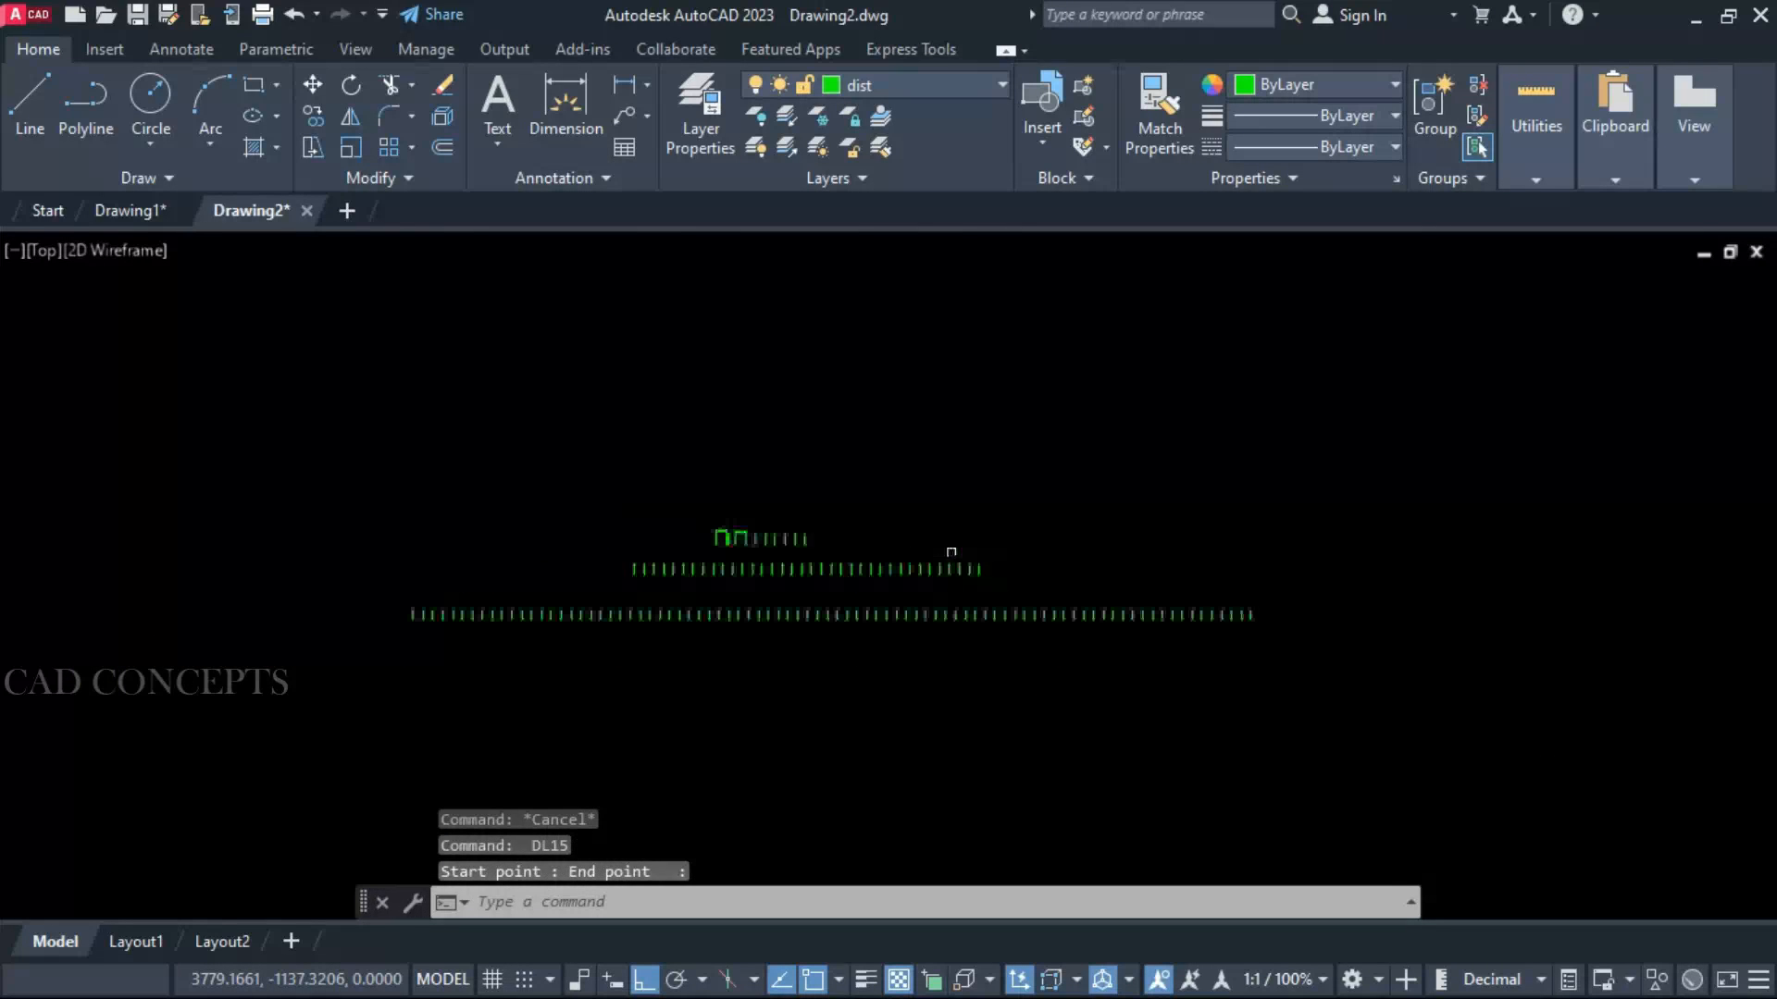
pyautogui.press('Return')
pyautogui.click(329, 671)
pyautogui.click(1243, 715)
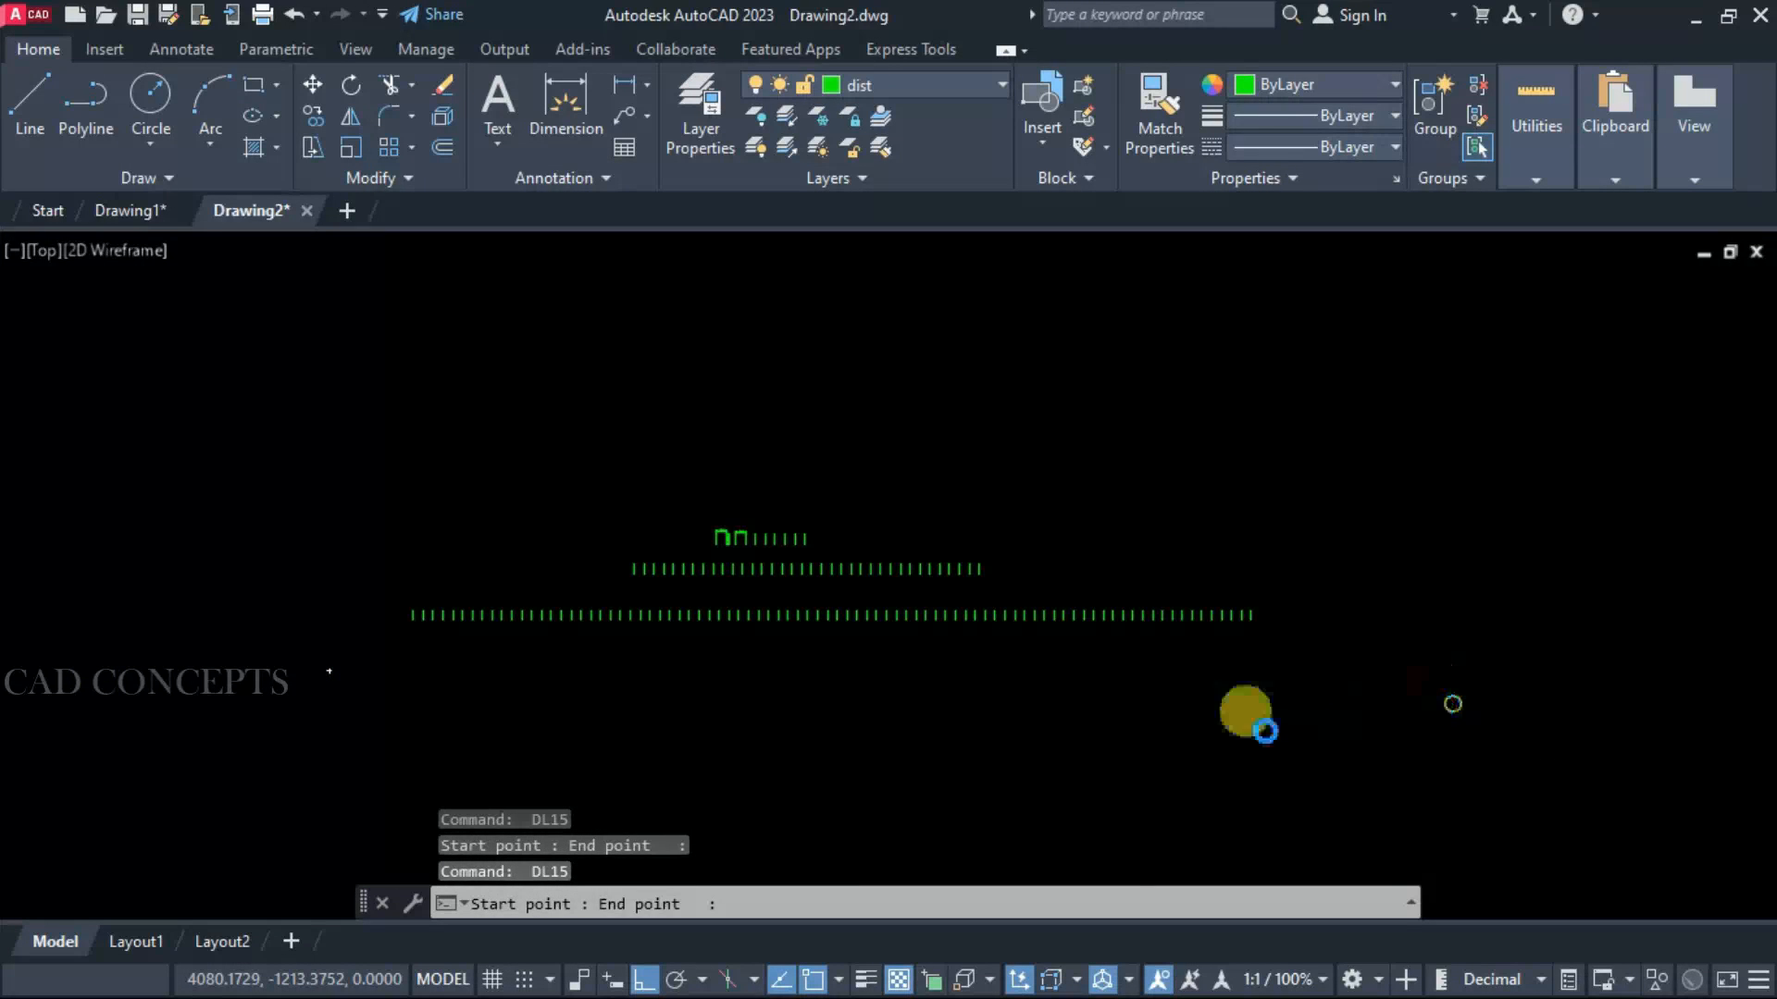
# Draw a fifth horizontal DL15 distance line beneath the fourth row, extending past both of its ends
pyautogui.click(208, 737)
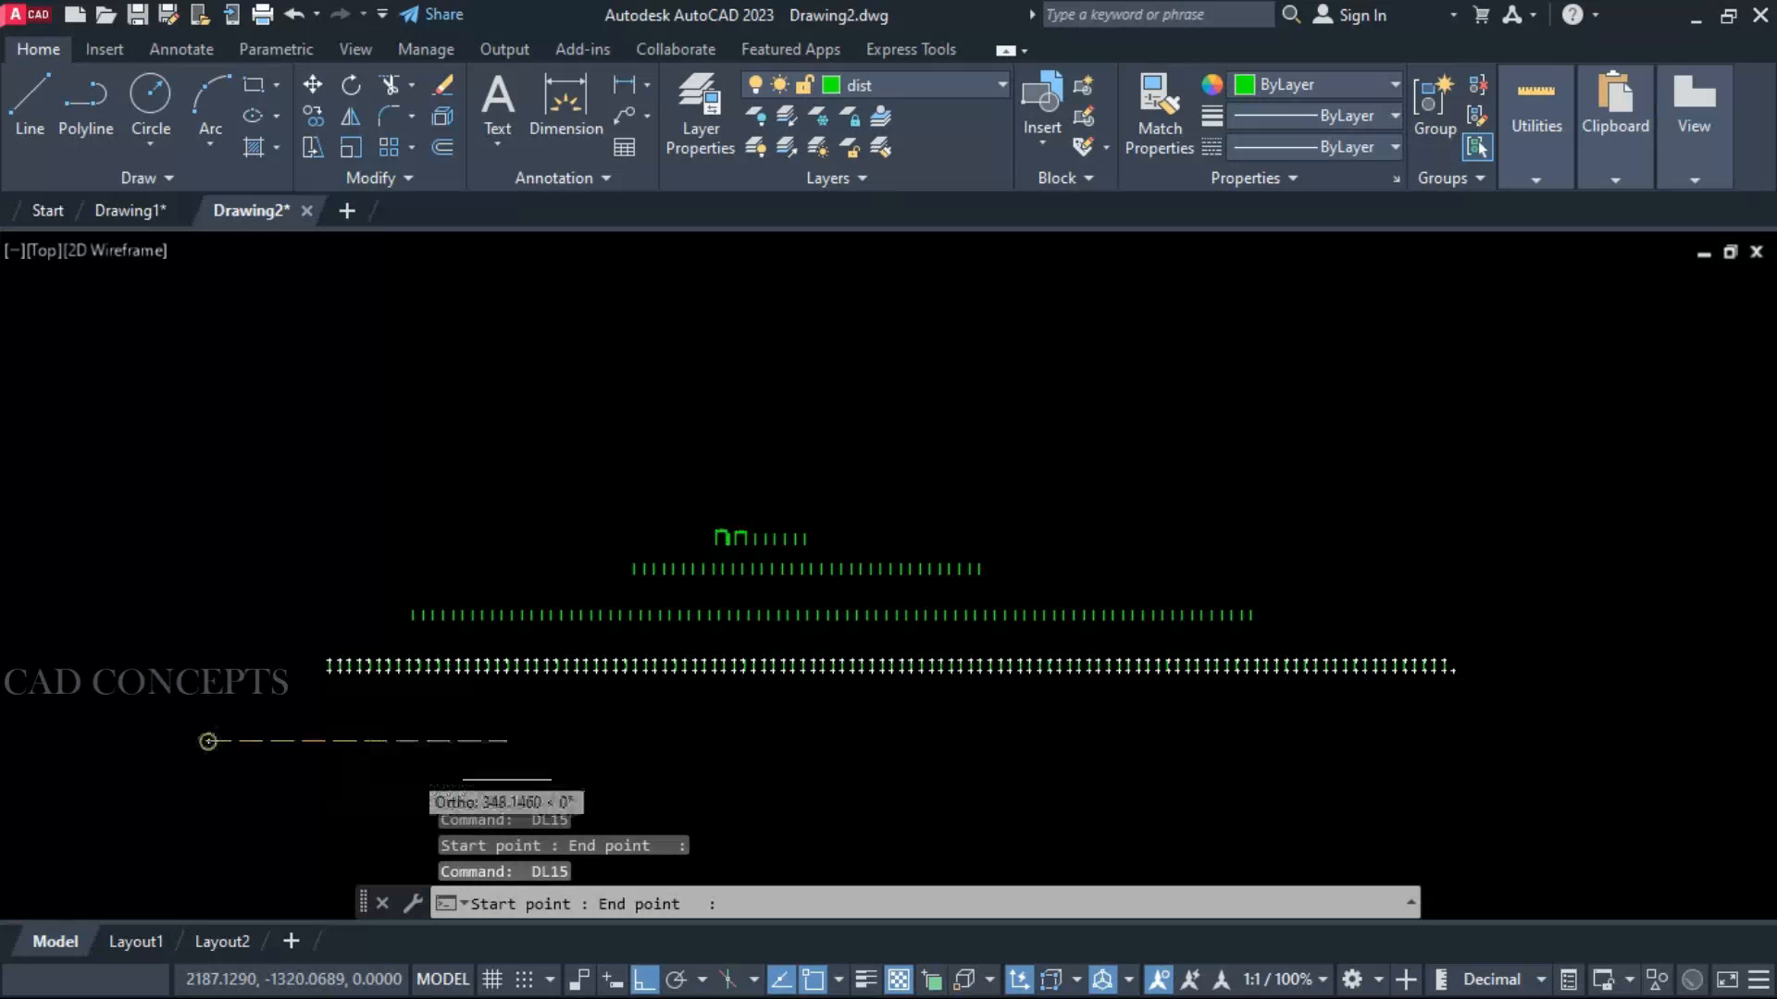
pyautogui.click(1564, 737)
pyautogui.press('Escape')
pyautogui.press('Escape')
pyautogui.press('Escape')
pyautogui.scroll(2, 963, 809)
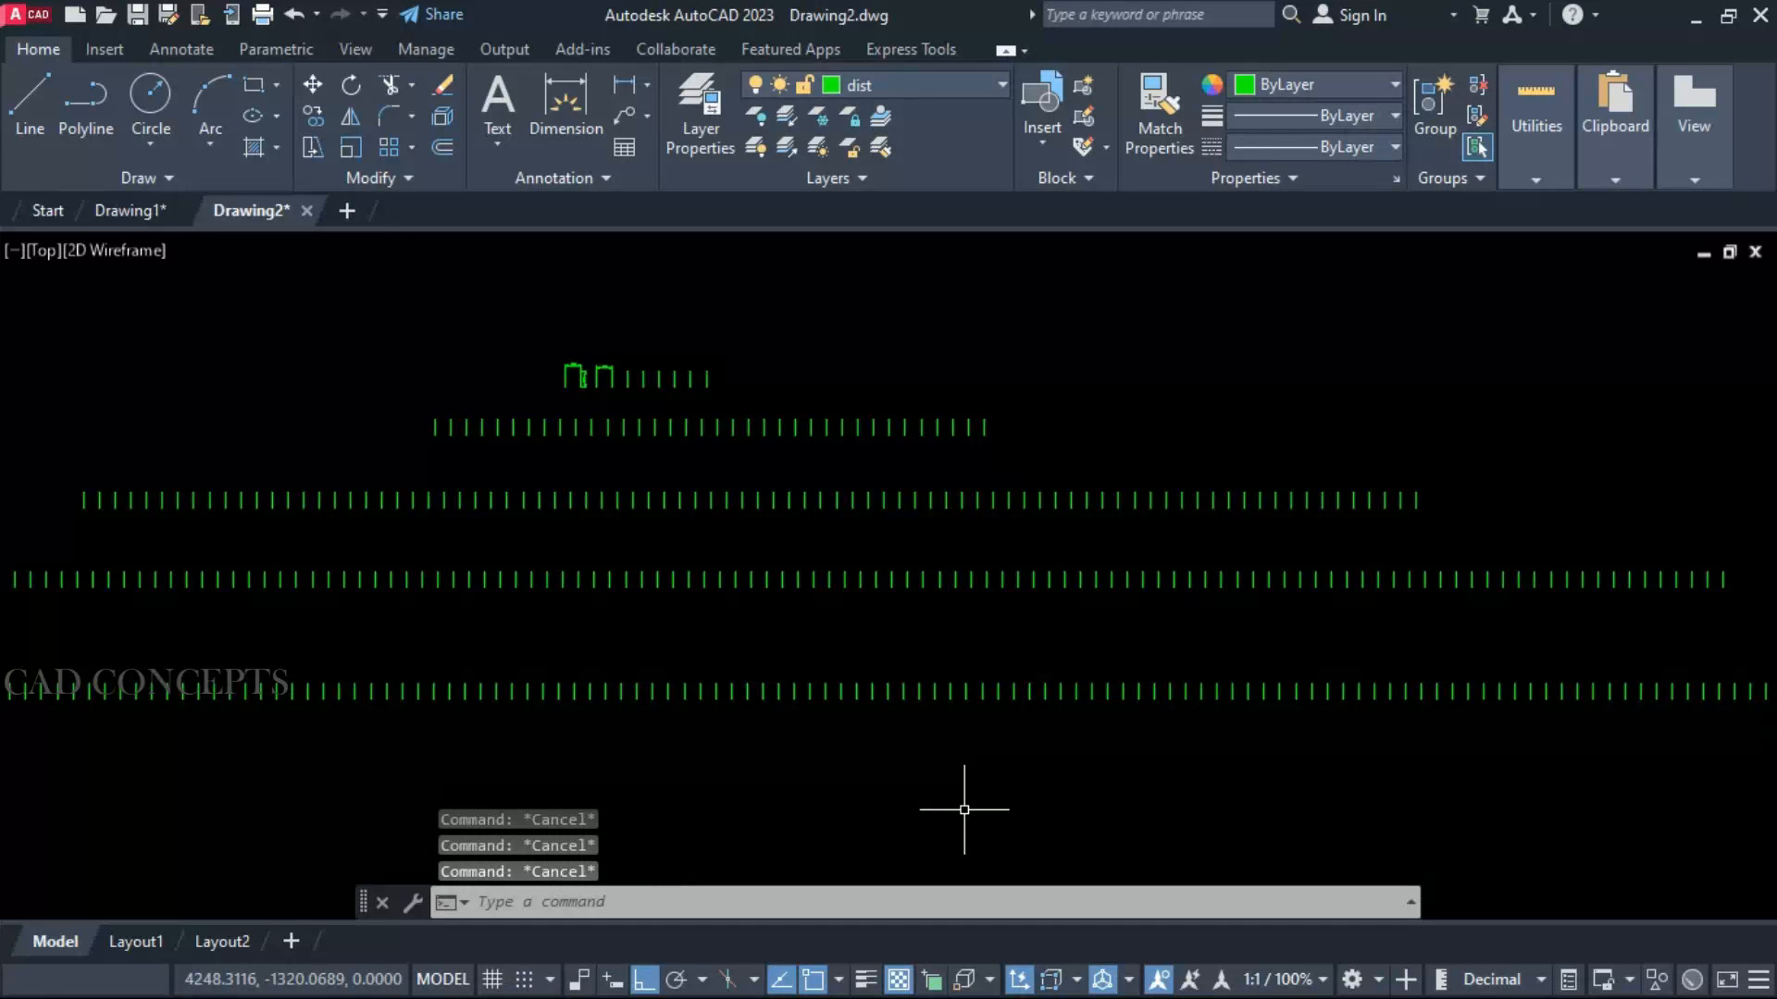
# Draw a sixth horizontal DL15 distance line beneath the fifth row, extending past both of its ends
pyautogui.scroll(-2, 964, 692)
pyautogui.click(116, 764)
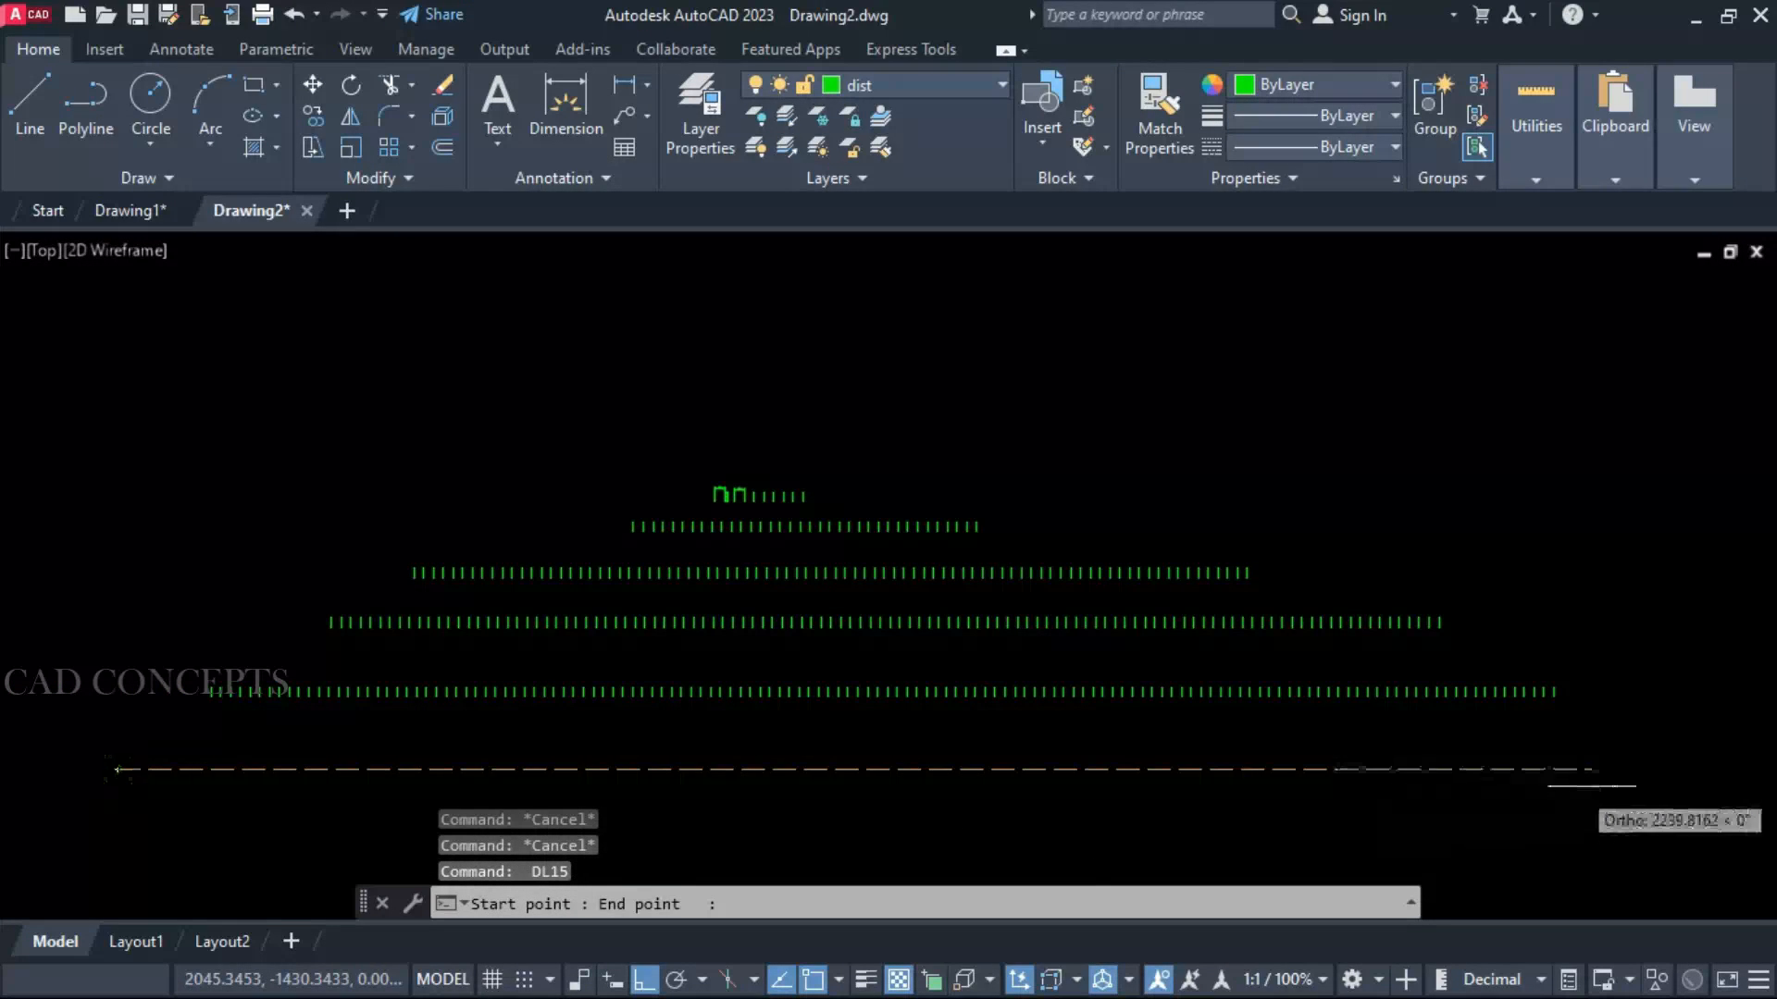
pyautogui.click(1590, 789)
pyautogui.press('Escape')
pyautogui.scroll(1, 1249, 825)
pyautogui.scroll(-1, 1249, 733)
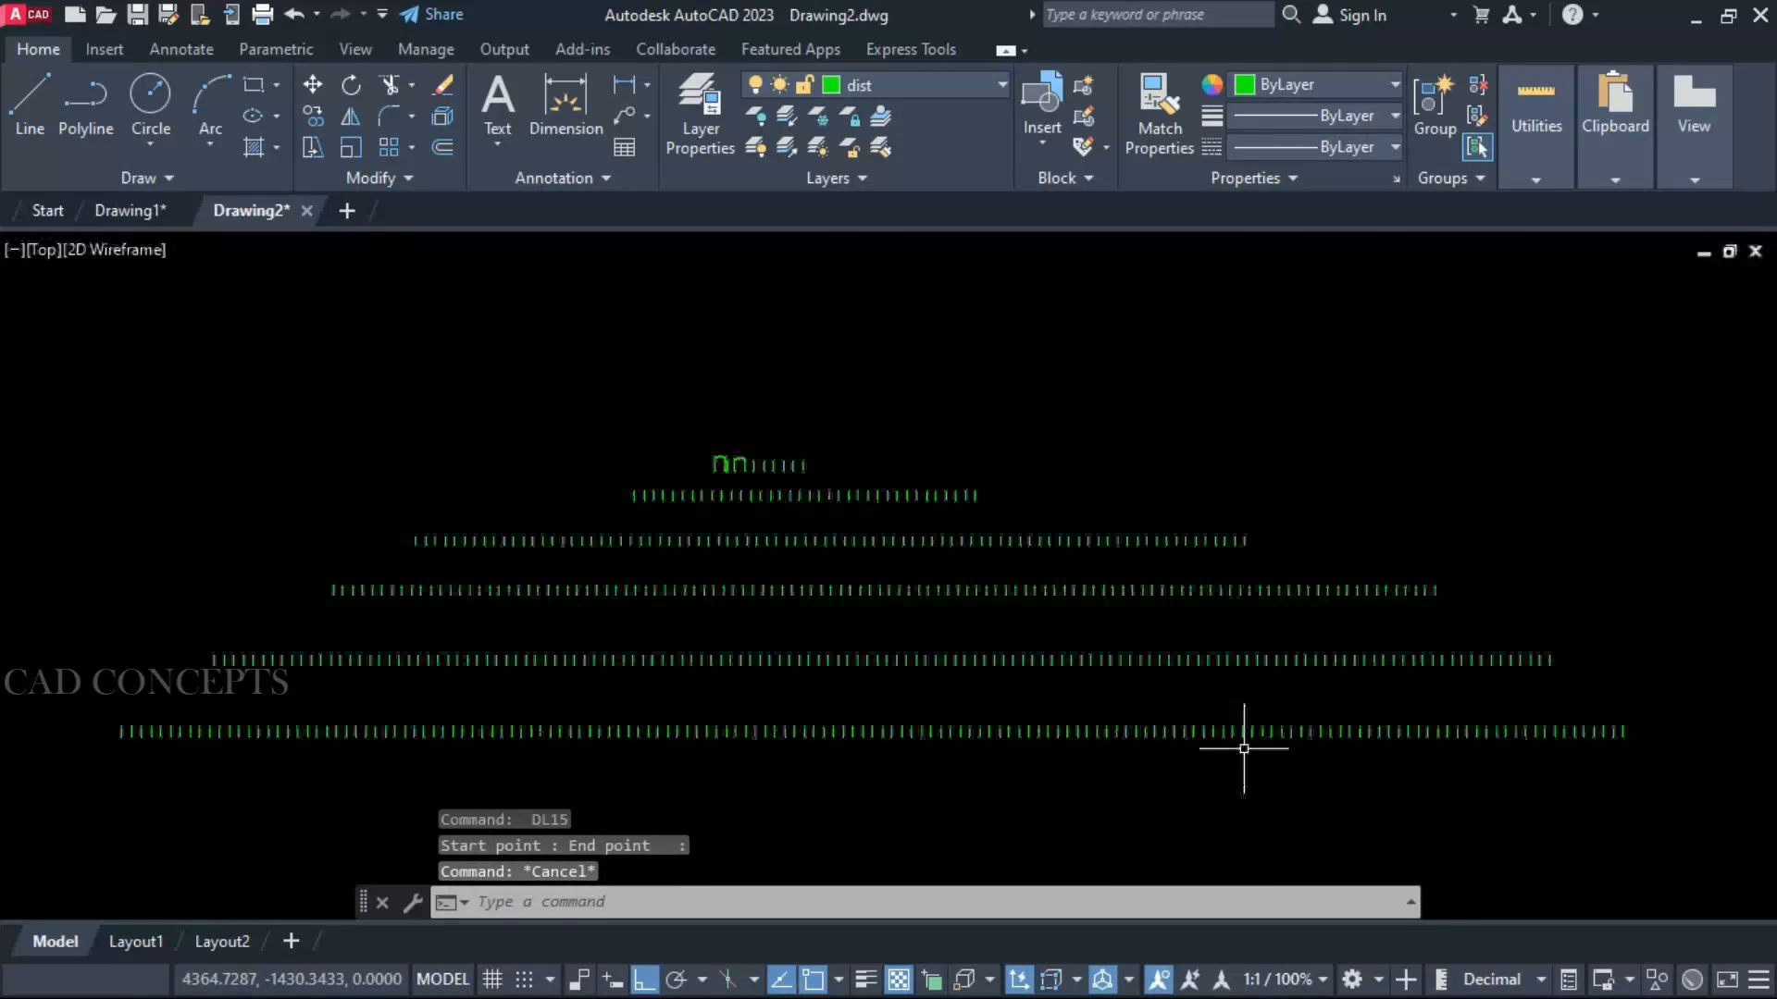
pyautogui.scroll(1, 1245, 745)
pyautogui.scroll(-1, 1242, 748)
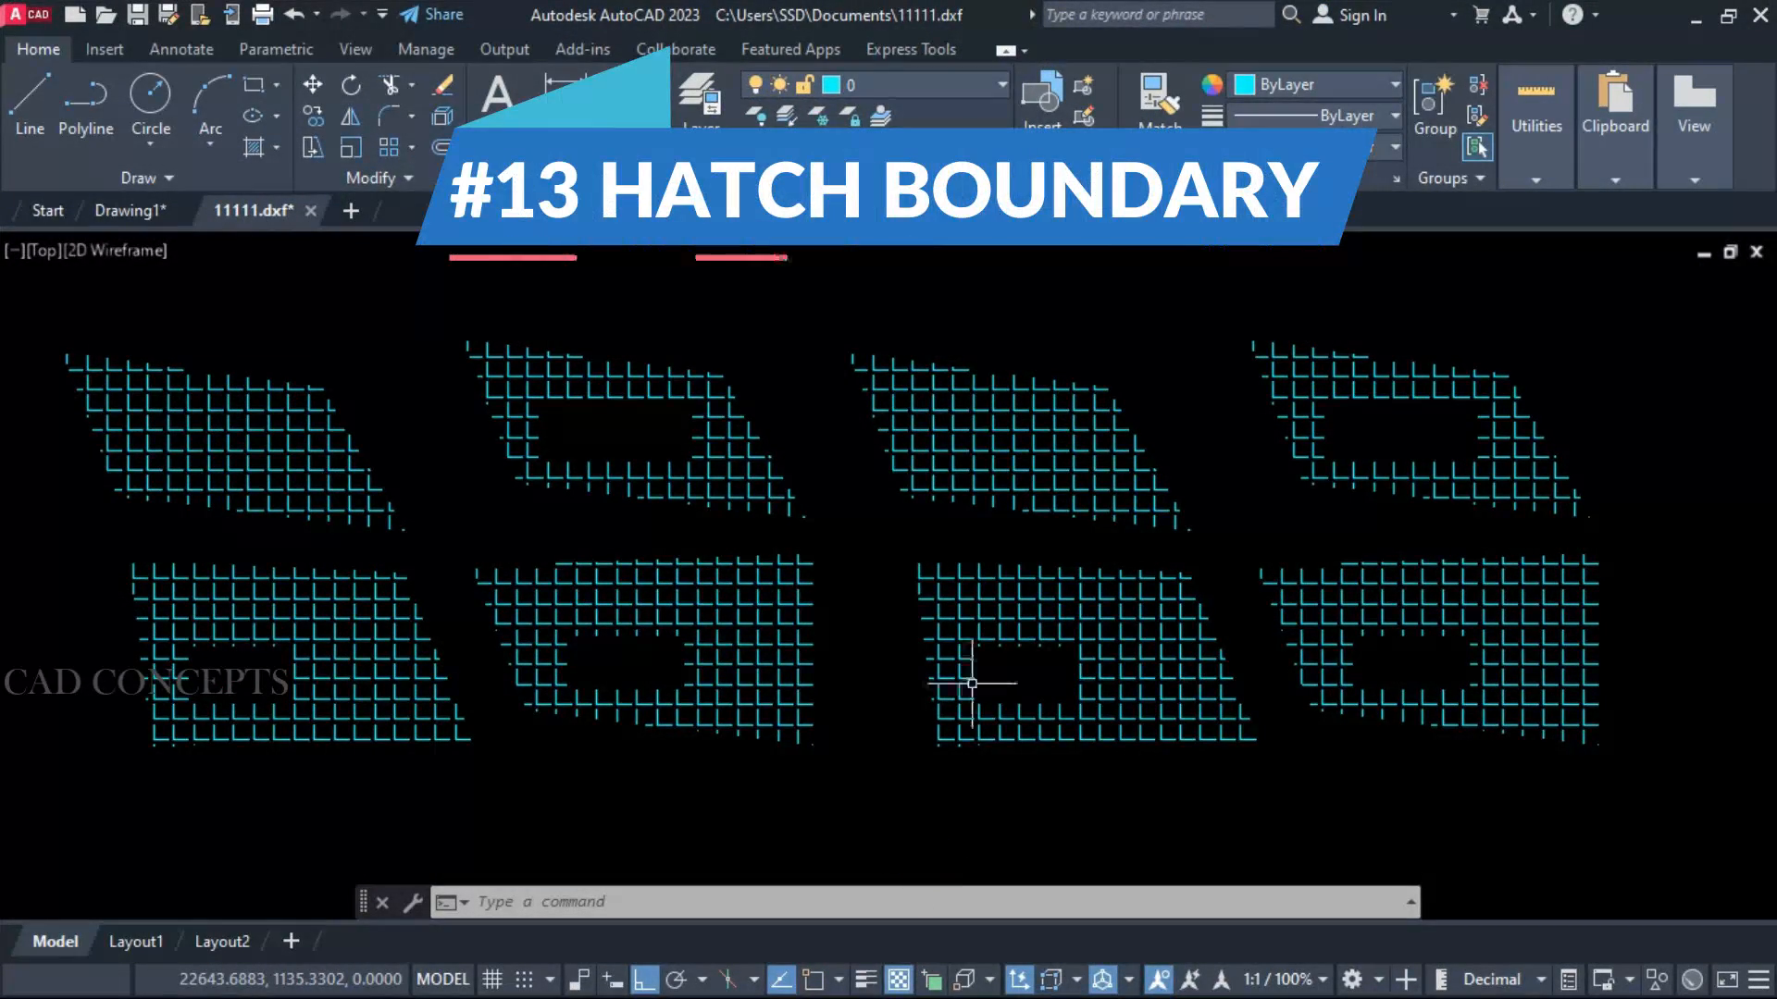
# Select all eight hatches in 11111.dxf to examine their boundary shapes, and clear the selection
pyautogui.click(254, 465)
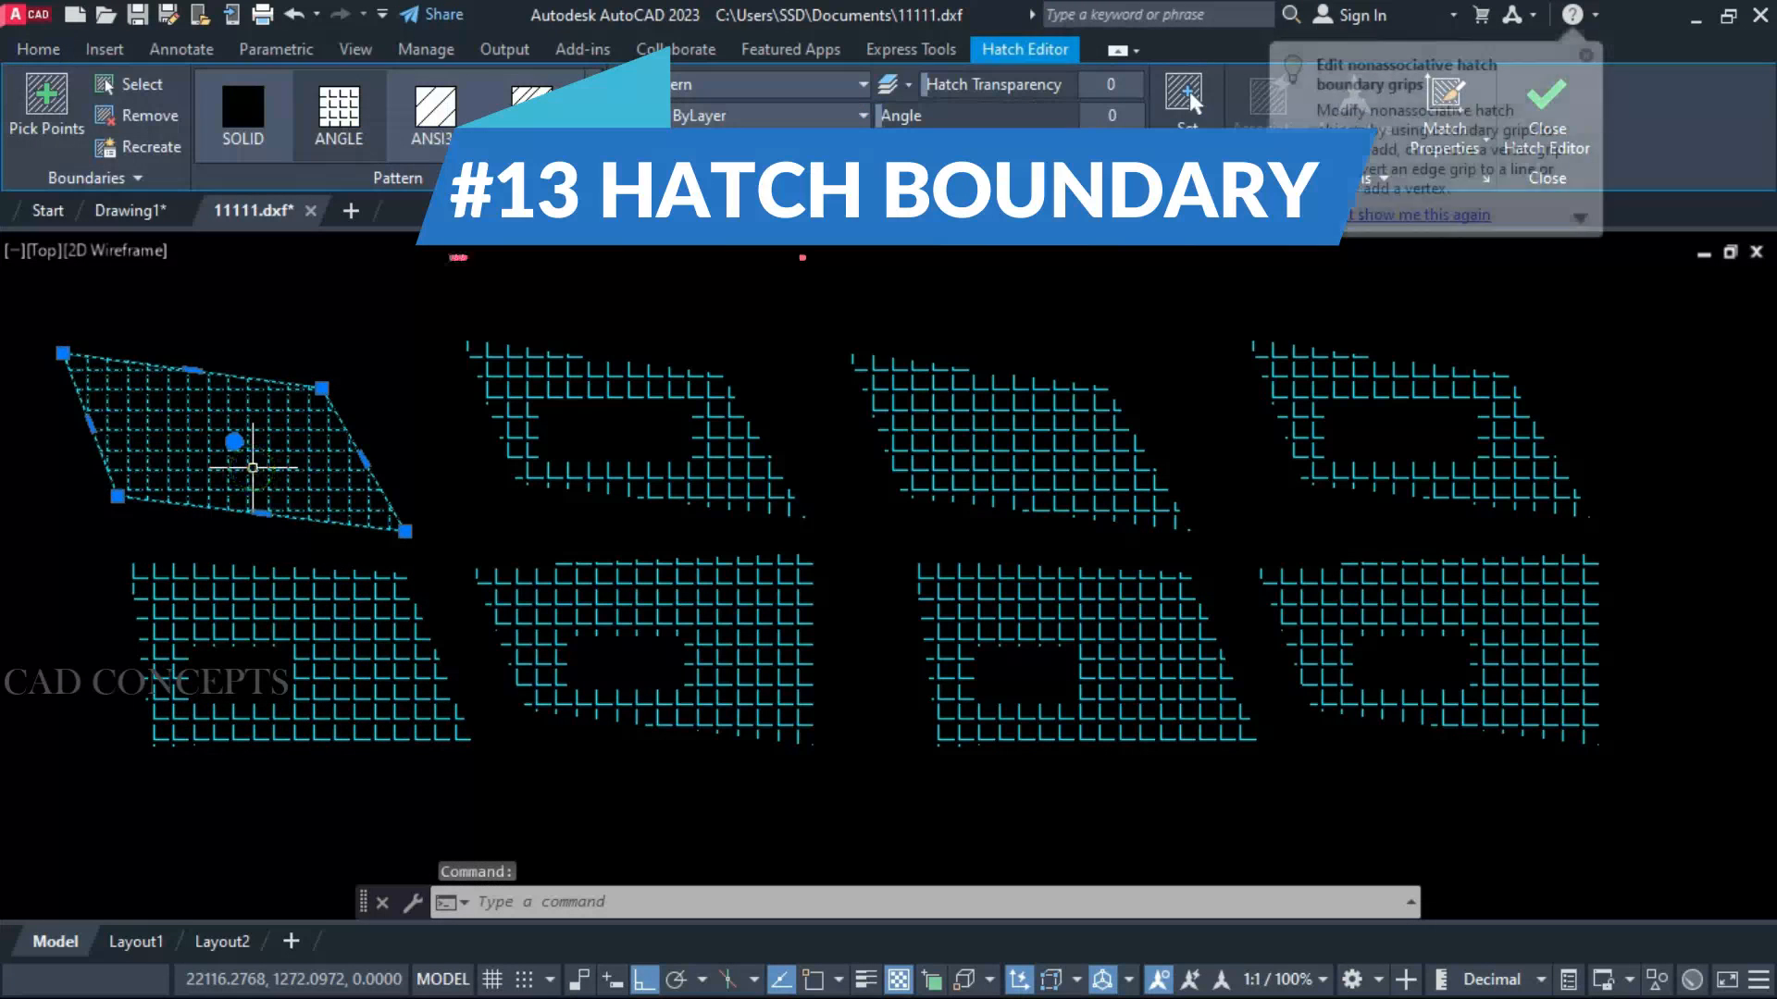
pyautogui.click(253, 593)
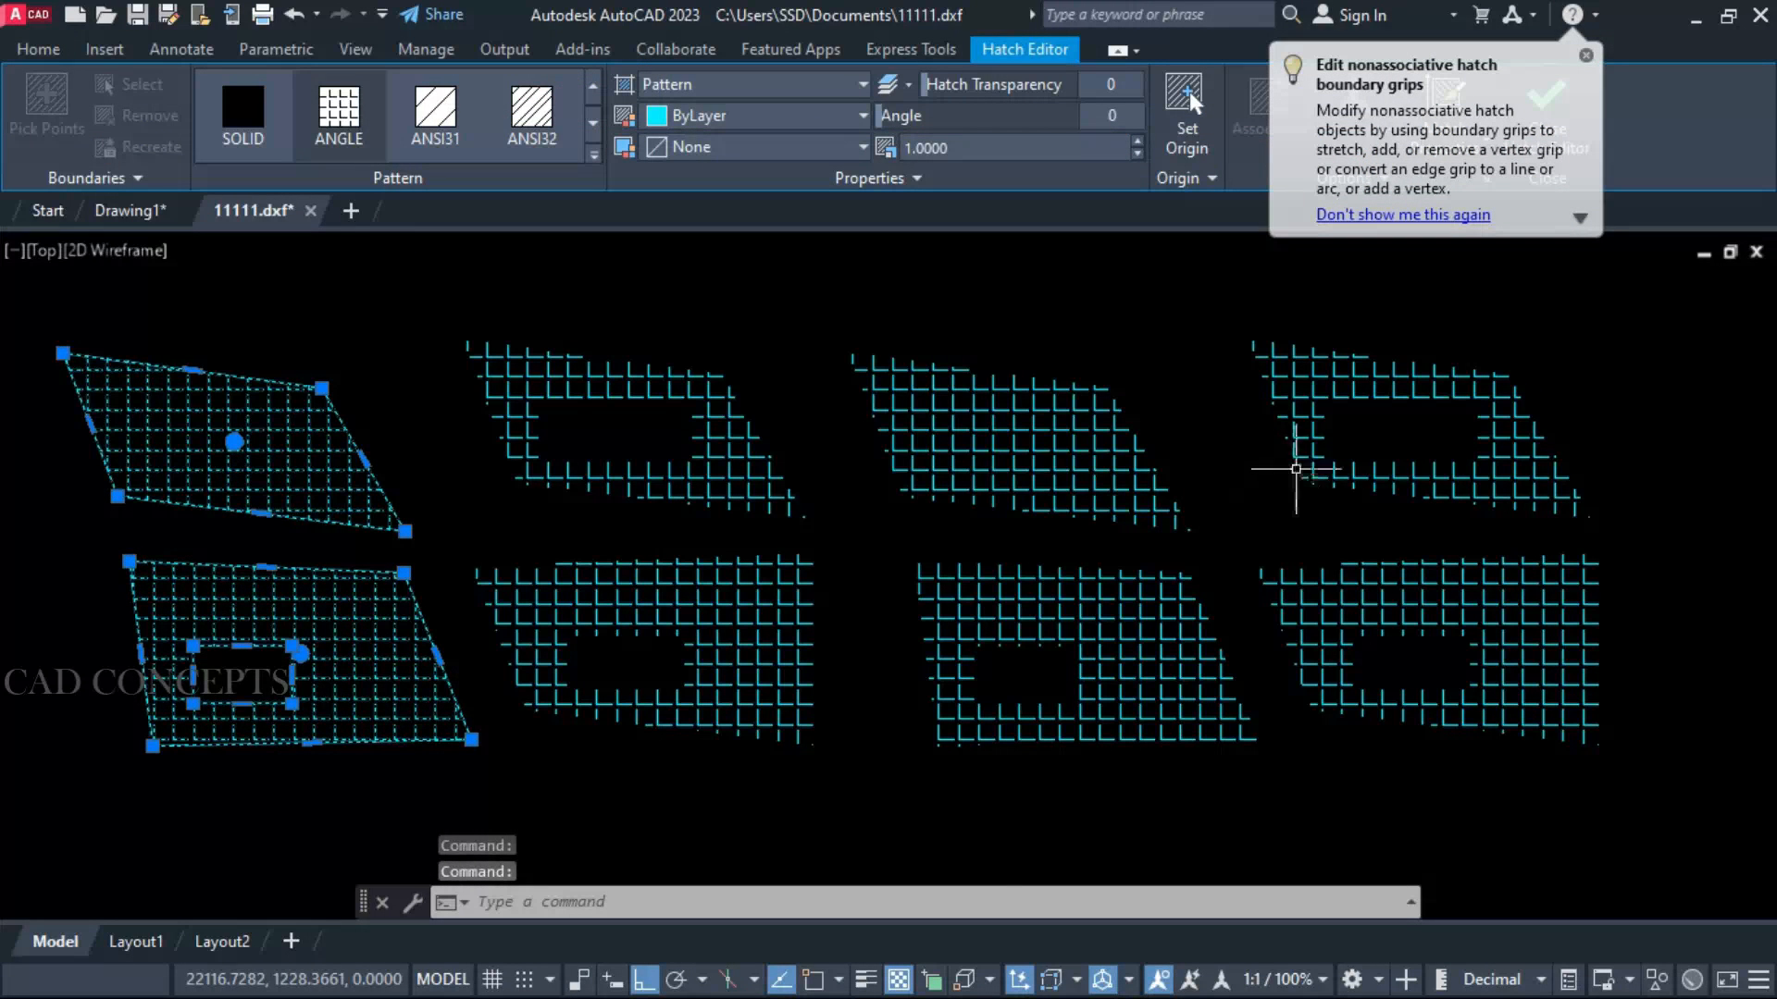
pyautogui.click(1297, 469)
pyautogui.click(1263, 374)
pyautogui.click(1234, 405)
pyautogui.click(1056, 511)
pyautogui.click(812, 453)
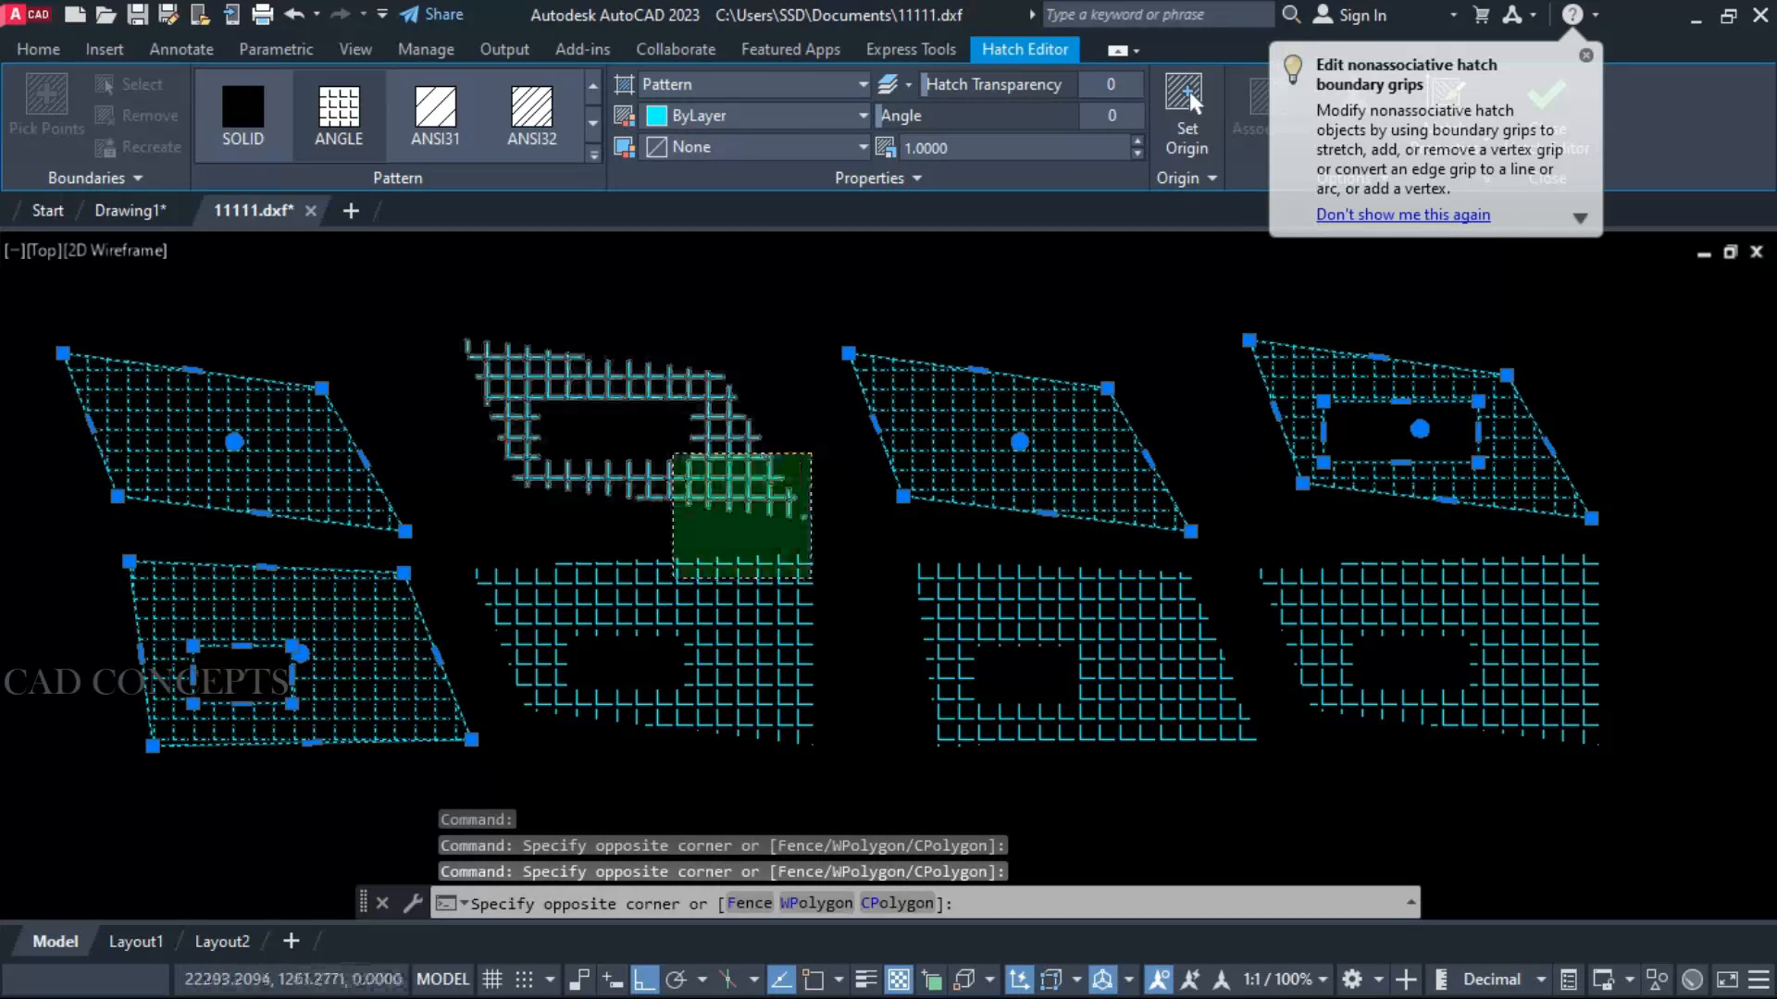
pyautogui.click(673, 578)
pyautogui.click(991, 555)
pyautogui.click(911, 639)
pyautogui.click(1360, 685)
pyautogui.click(1317, 764)
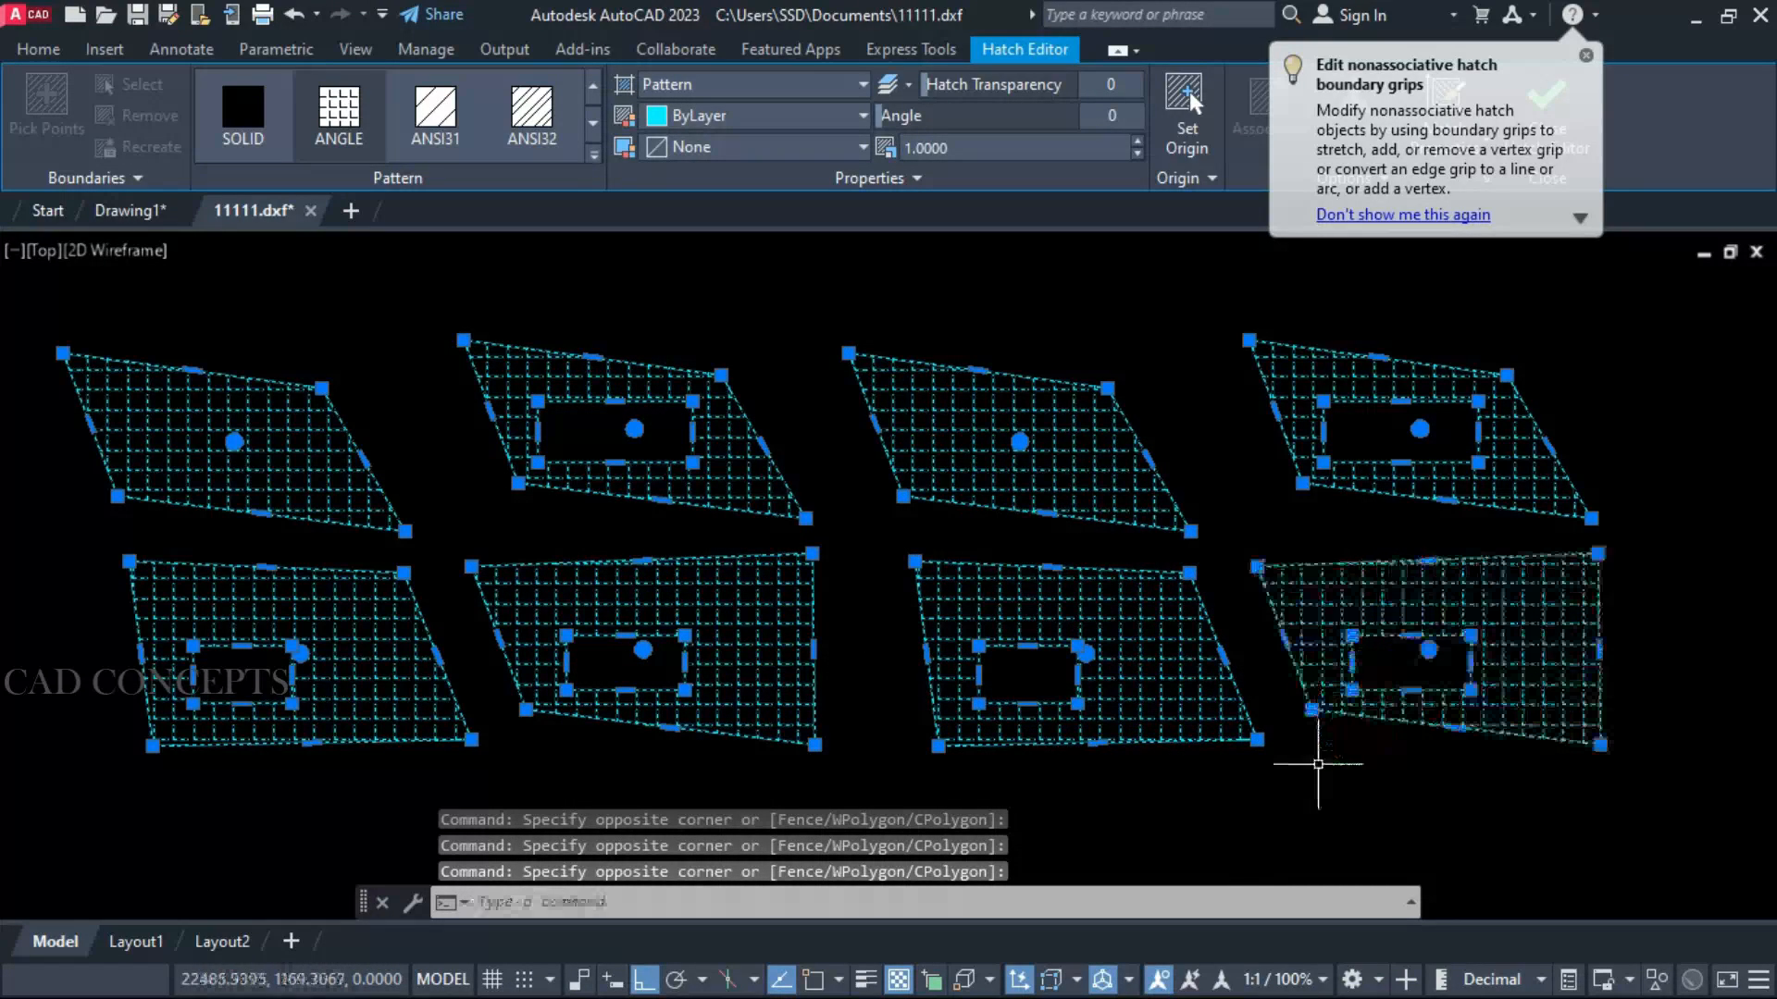
pyautogui.press('Escape')
pyautogui.press('Escape')
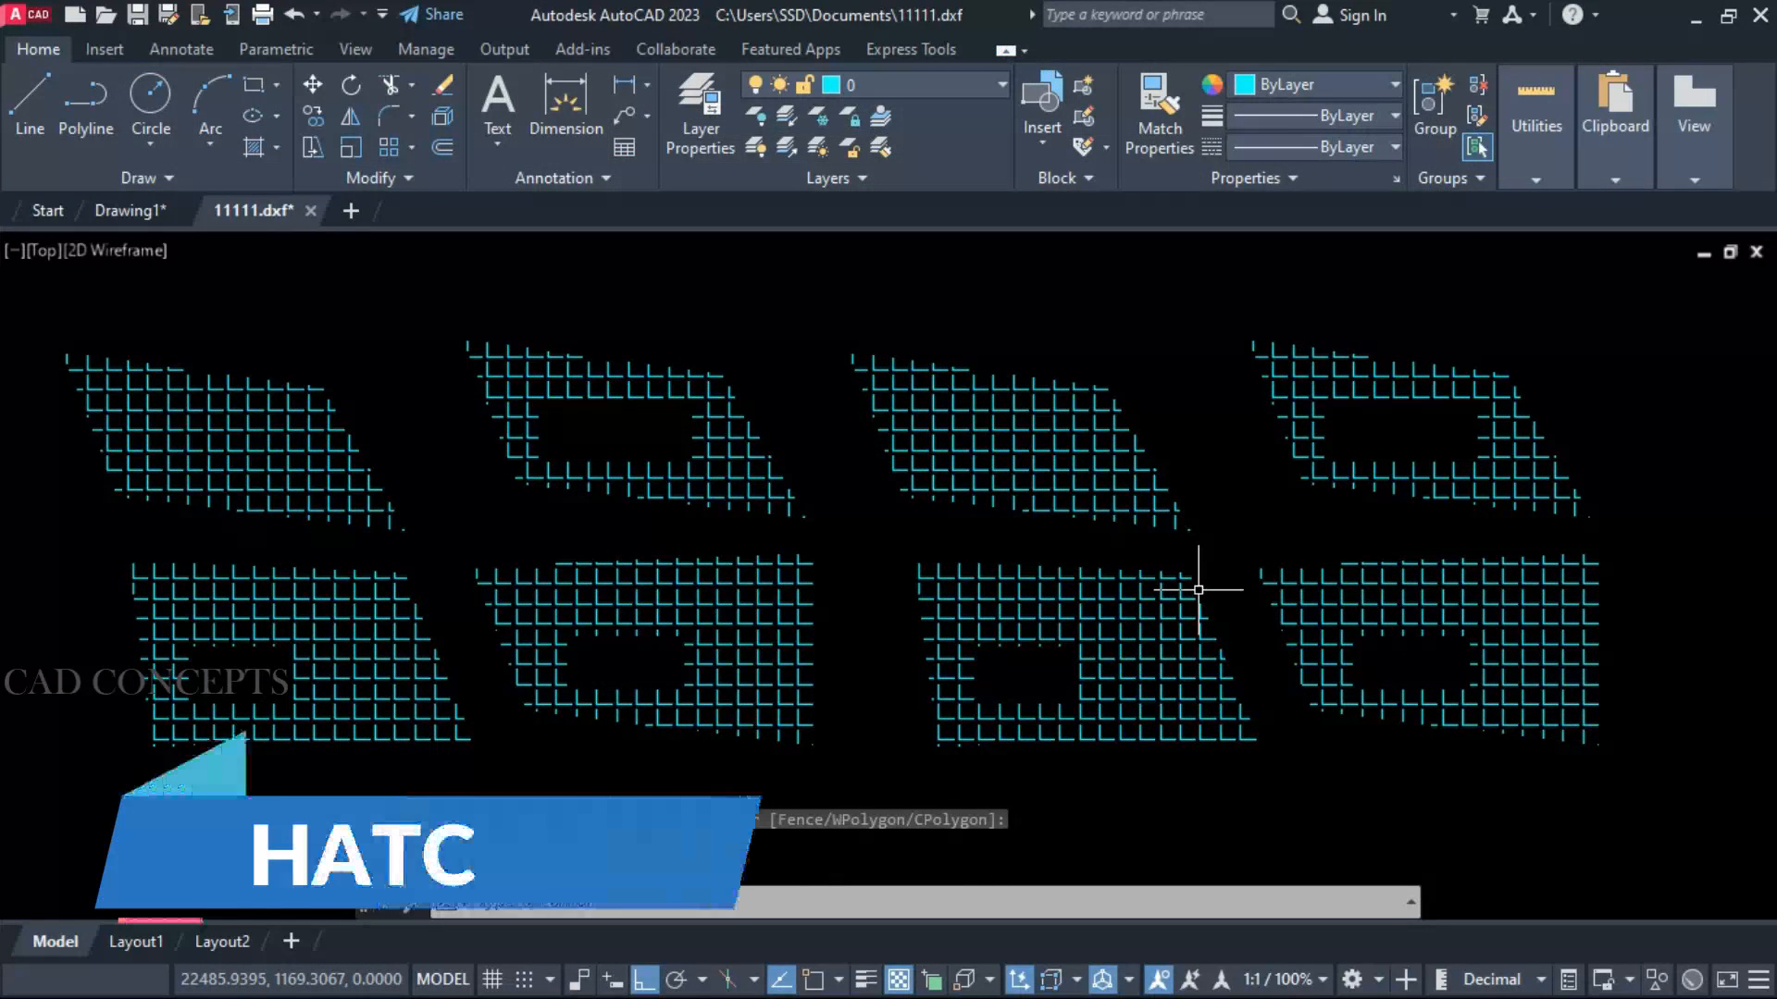
# Run HATCHB on all eight hatches to generate their boundaries
pyautogui.write('HATCHB')
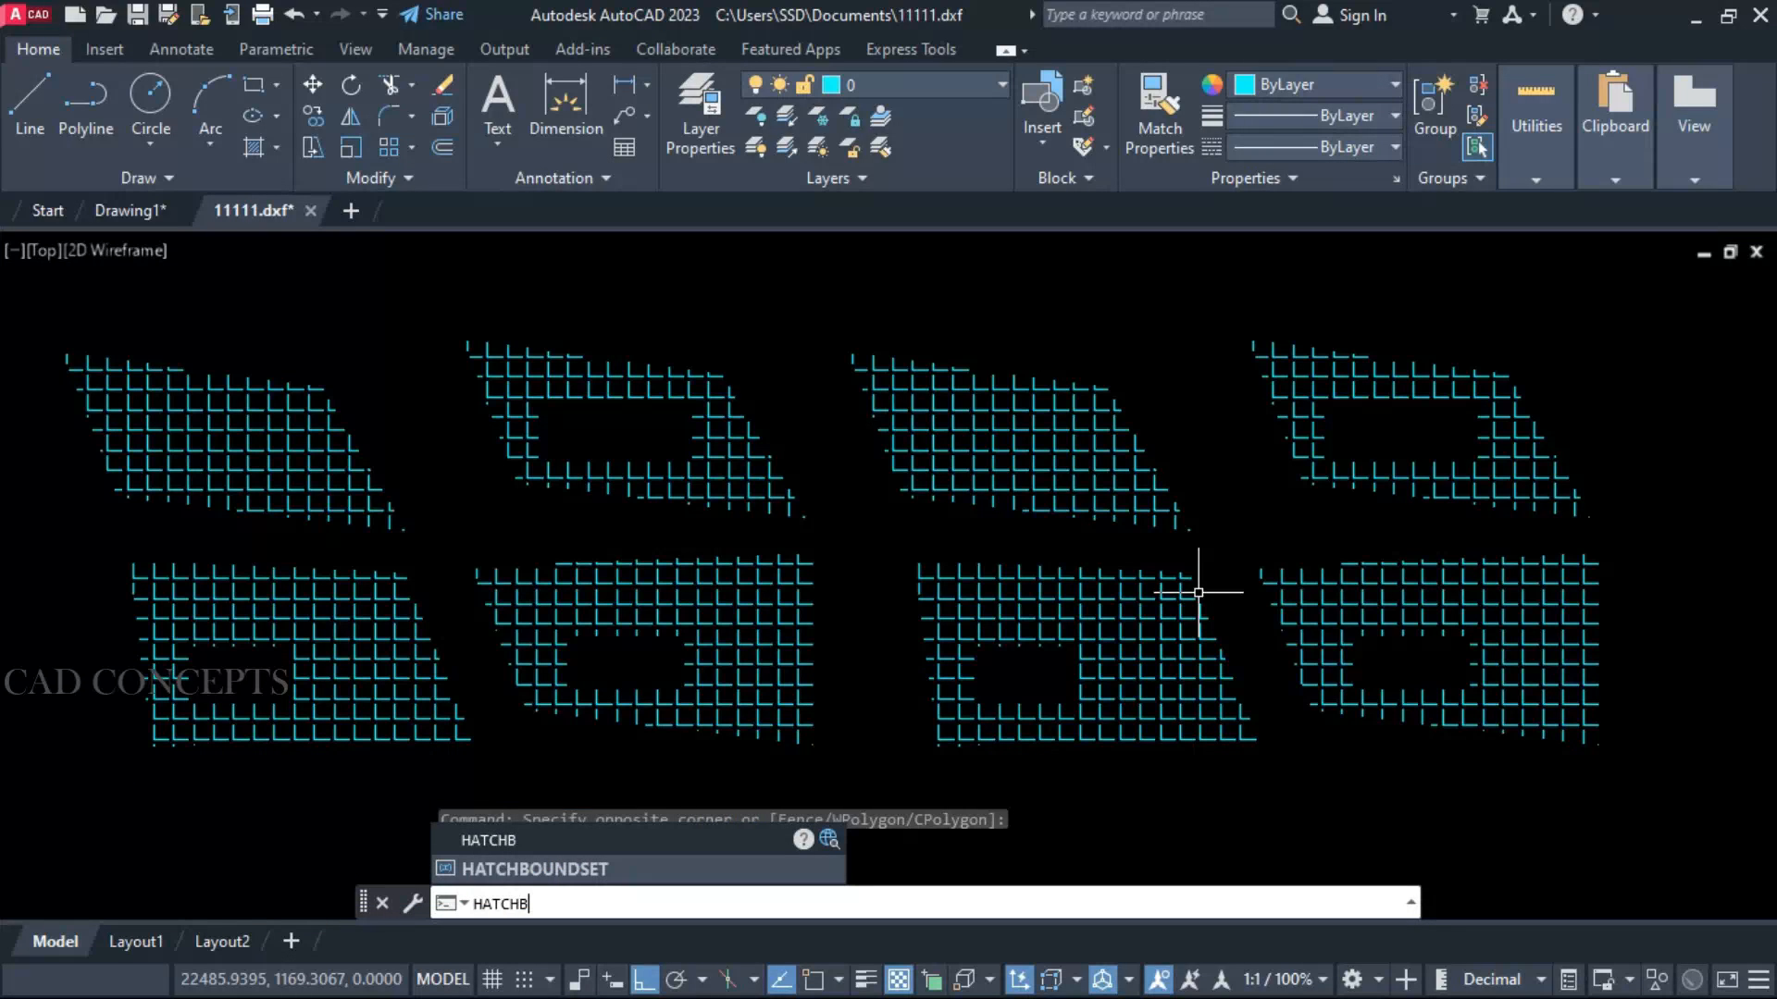
pyautogui.press('Return')
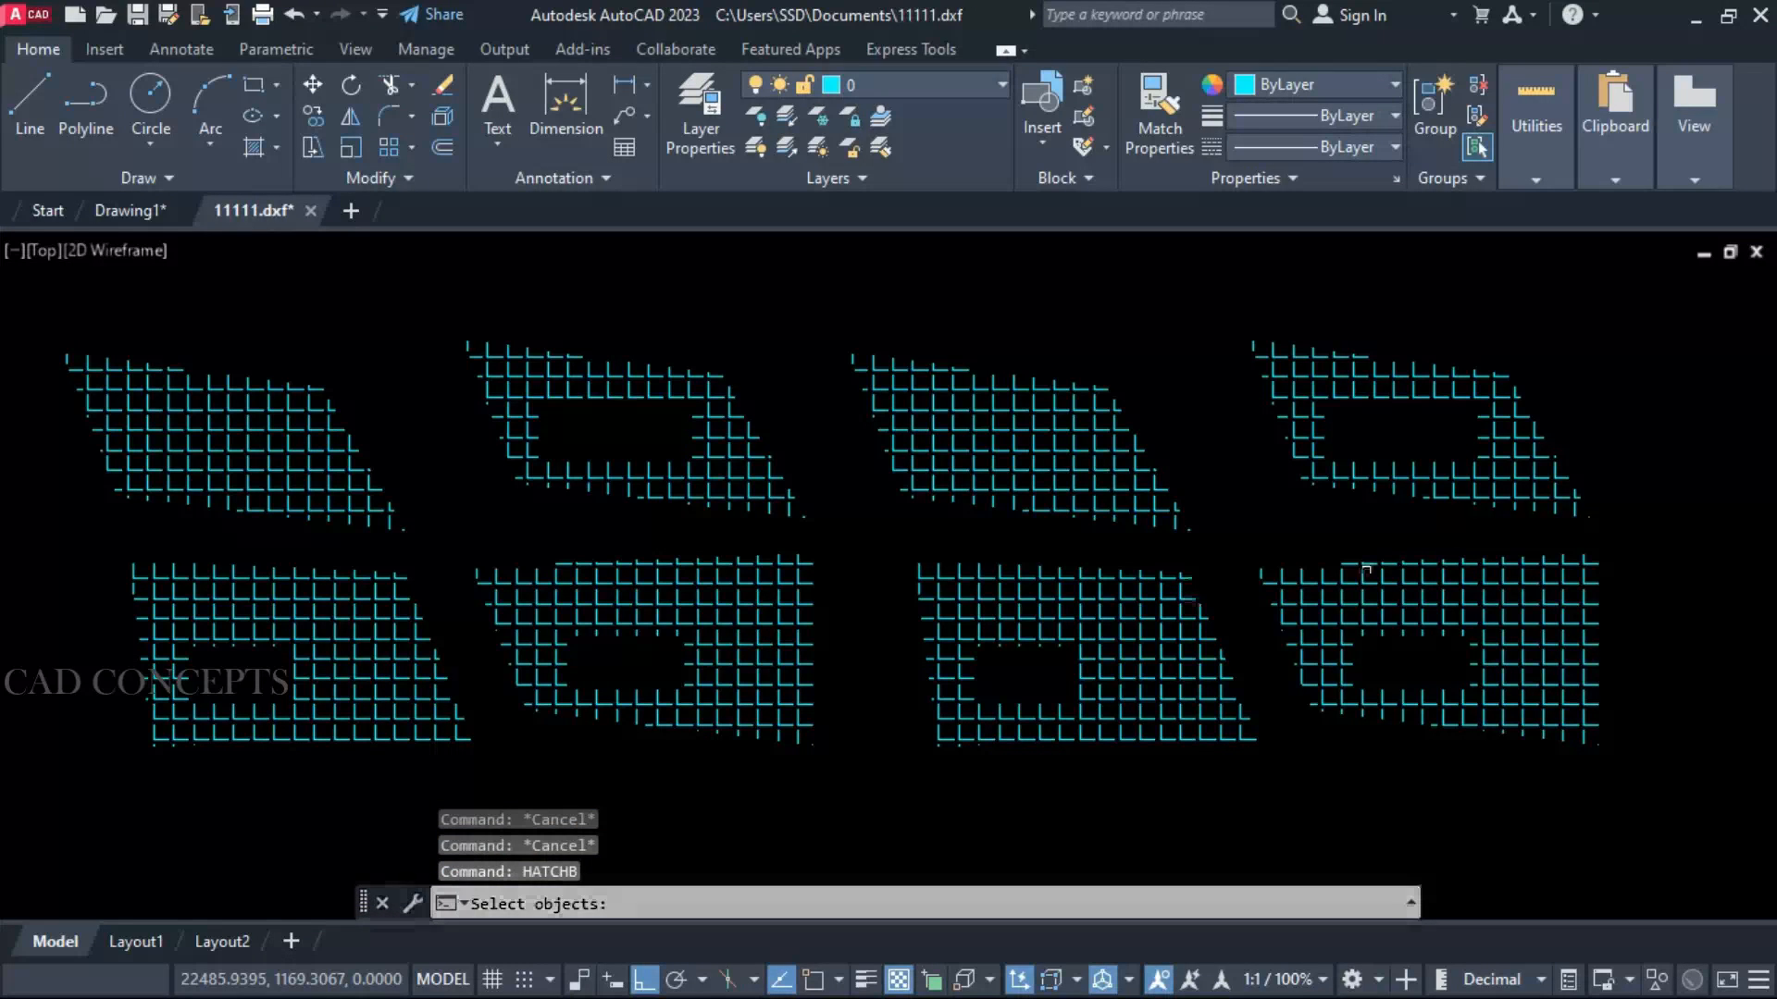
pyautogui.click(1608, 386)
pyautogui.click(120, 752)
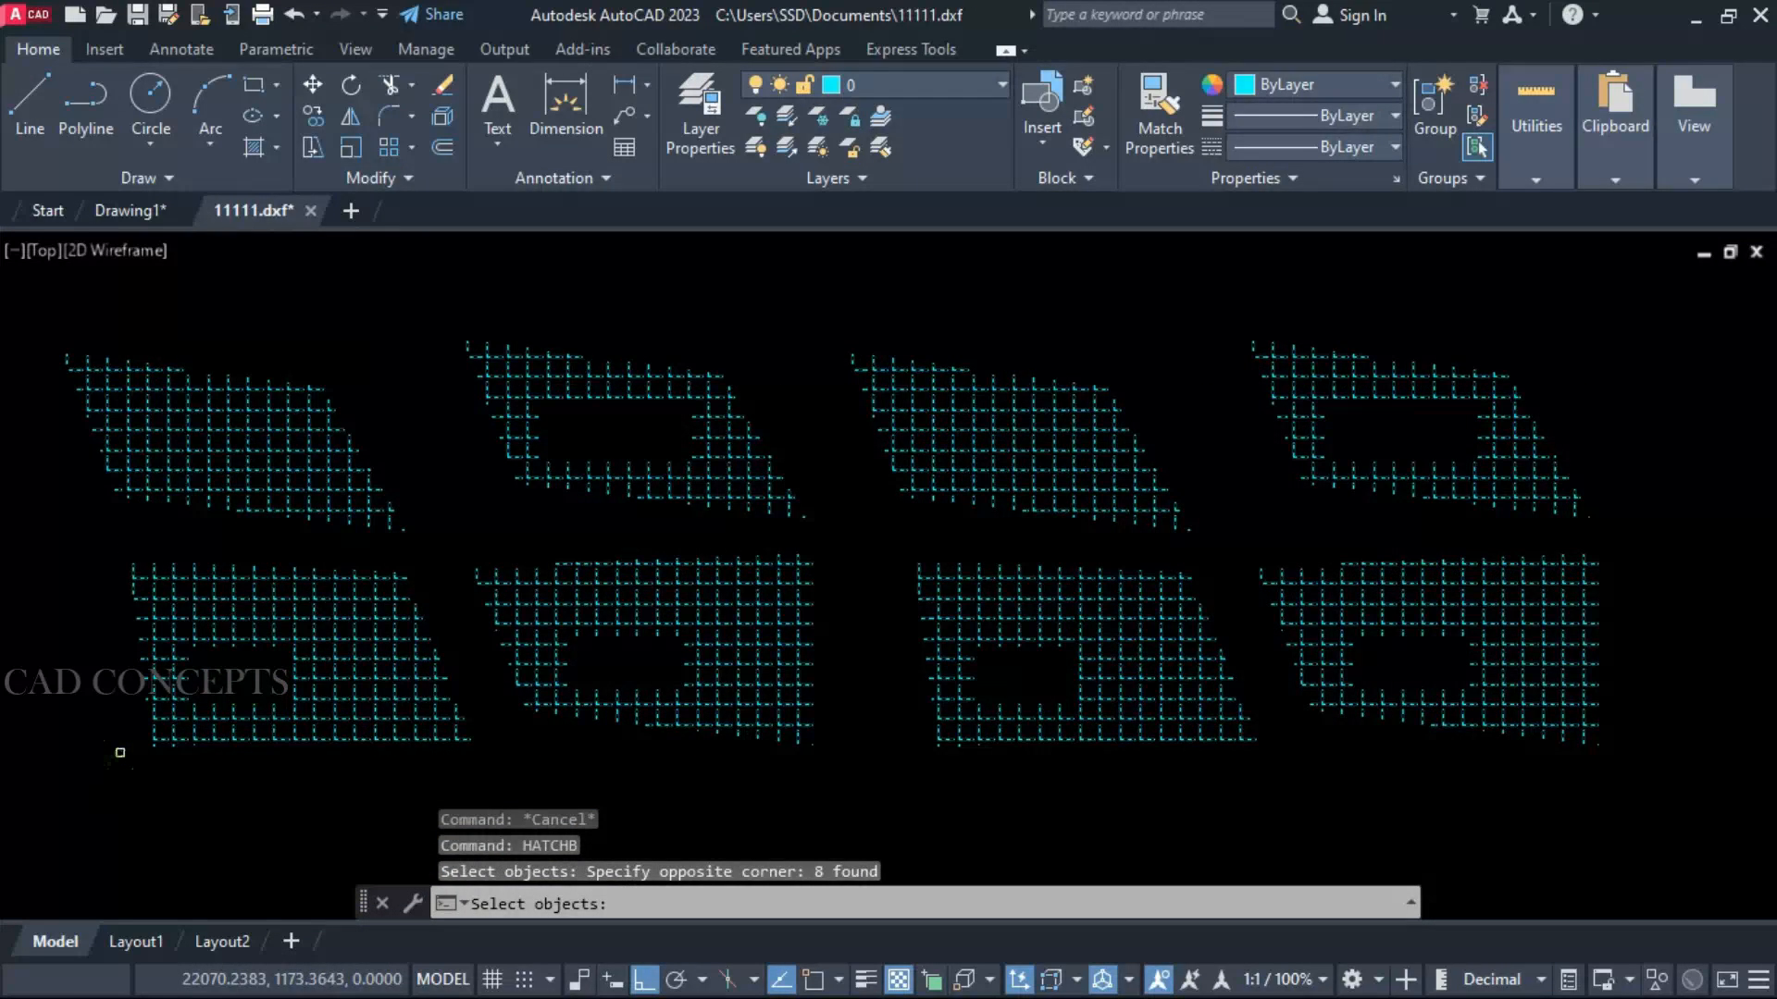
pyautogui.press('Return')
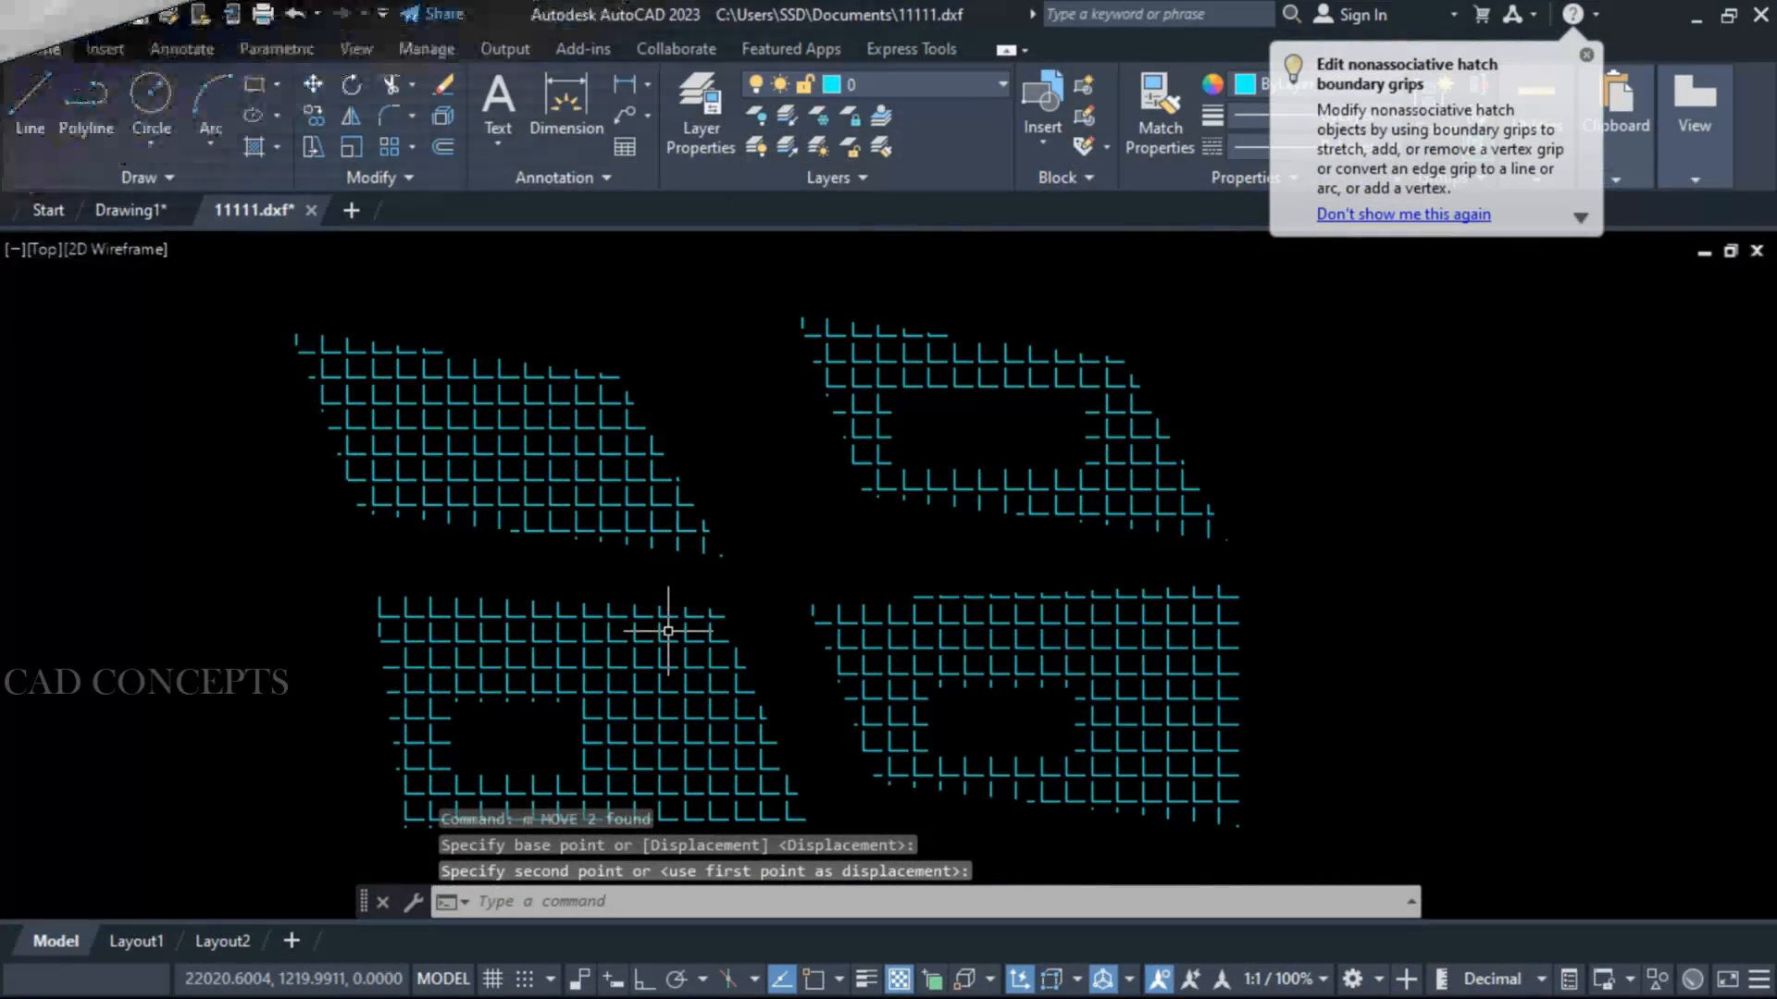
# Examine the four remaining hatches by selecting them one at a time, clearing each selection
pyautogui.moveTo(668, 631); pyautogui.dragTo(681, 605, button='middle')
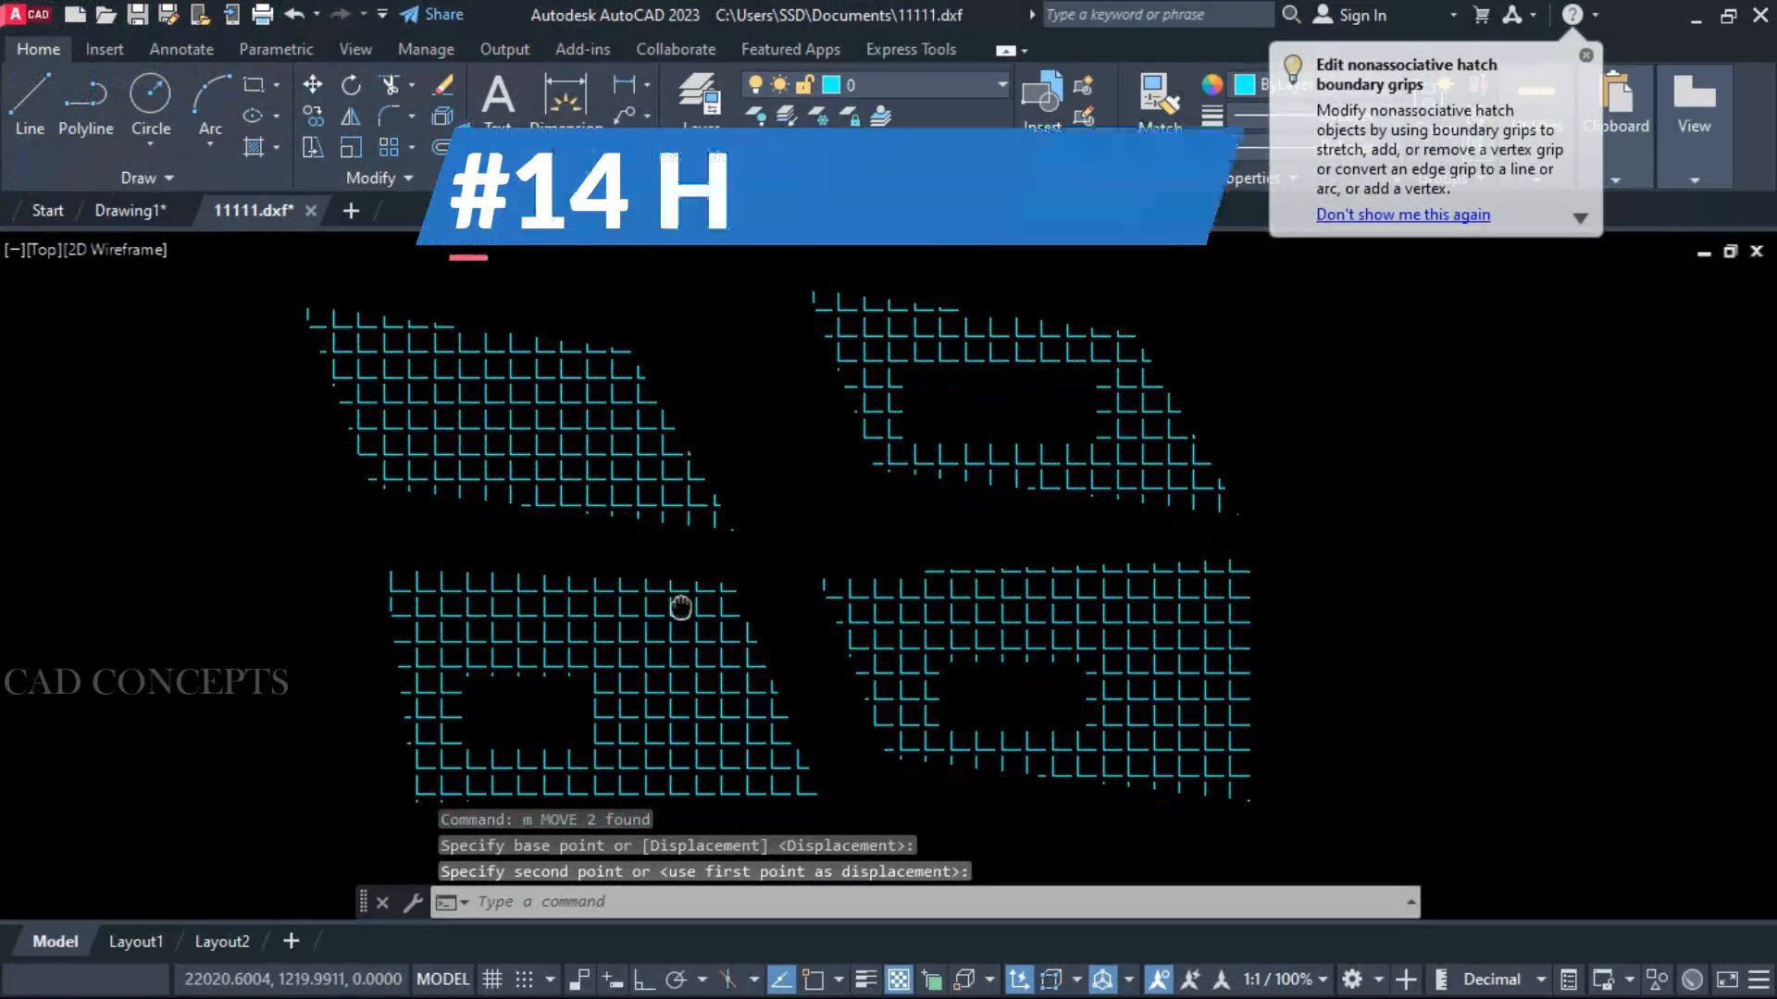
pyautogui.click(1585, 57)
pyautogui.click(1013, 692)
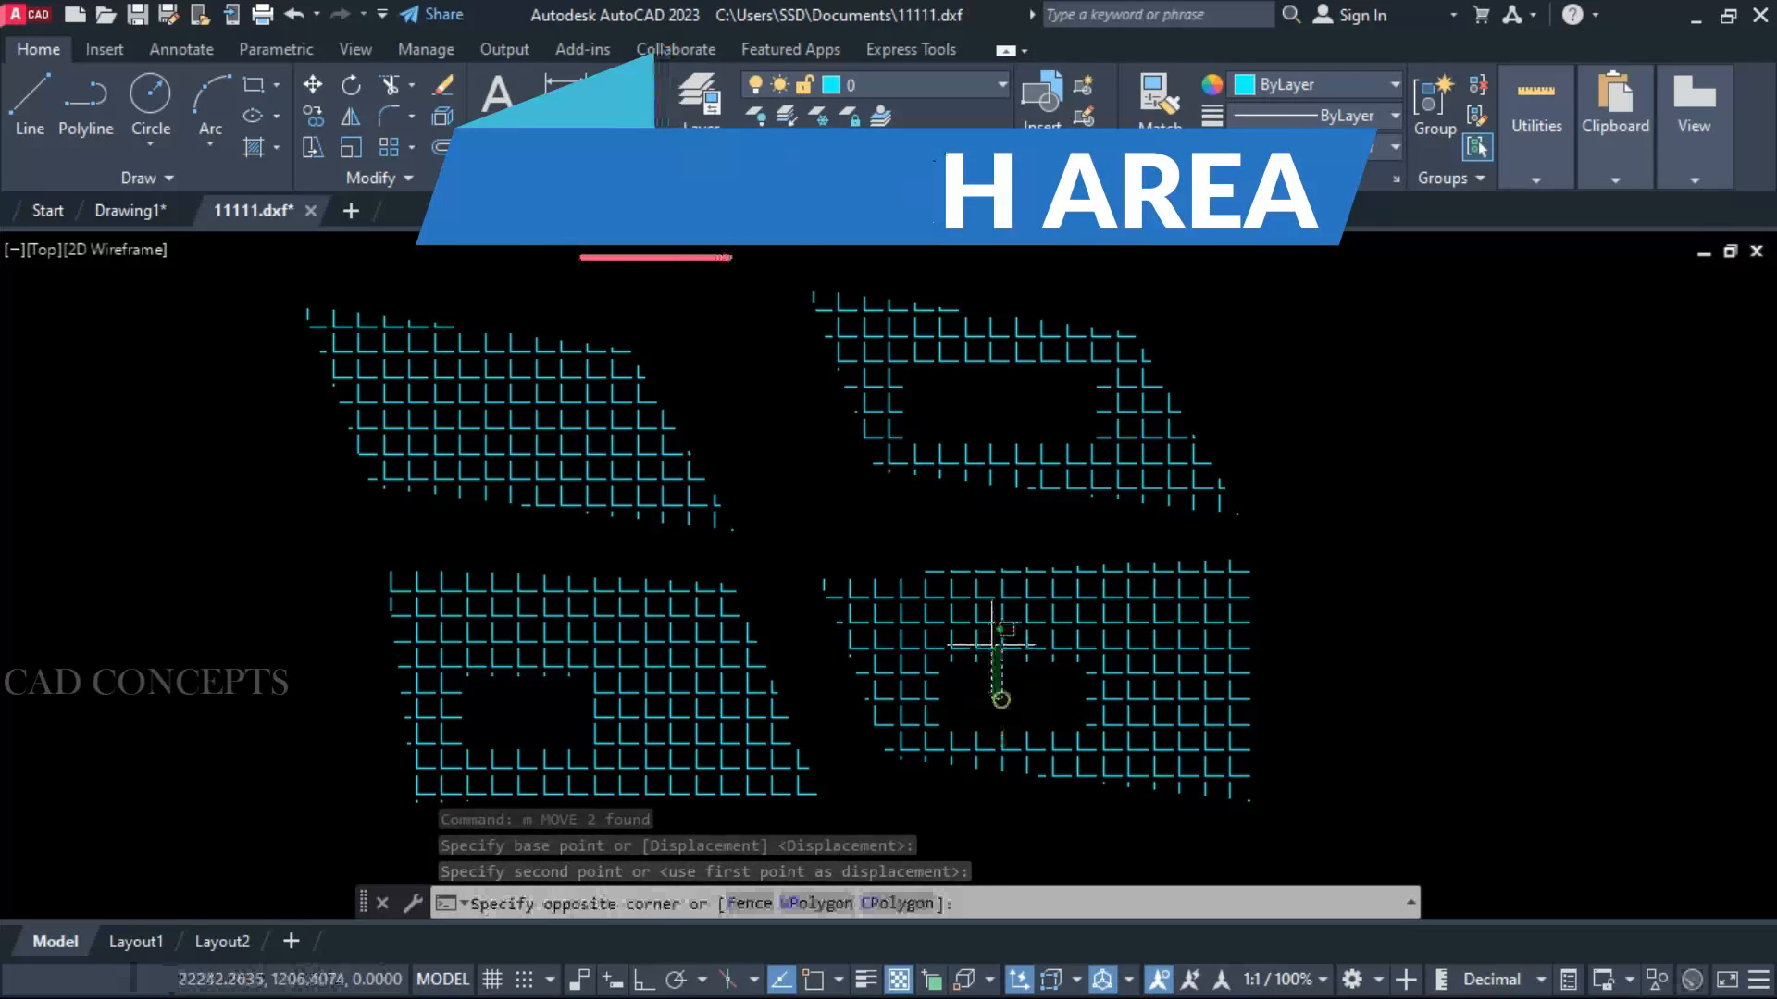
pyautogui.click(994, 638)
pyautogui.press('Escape')
pyautogui.click(933, 460)
pyautogui.press('Escape')
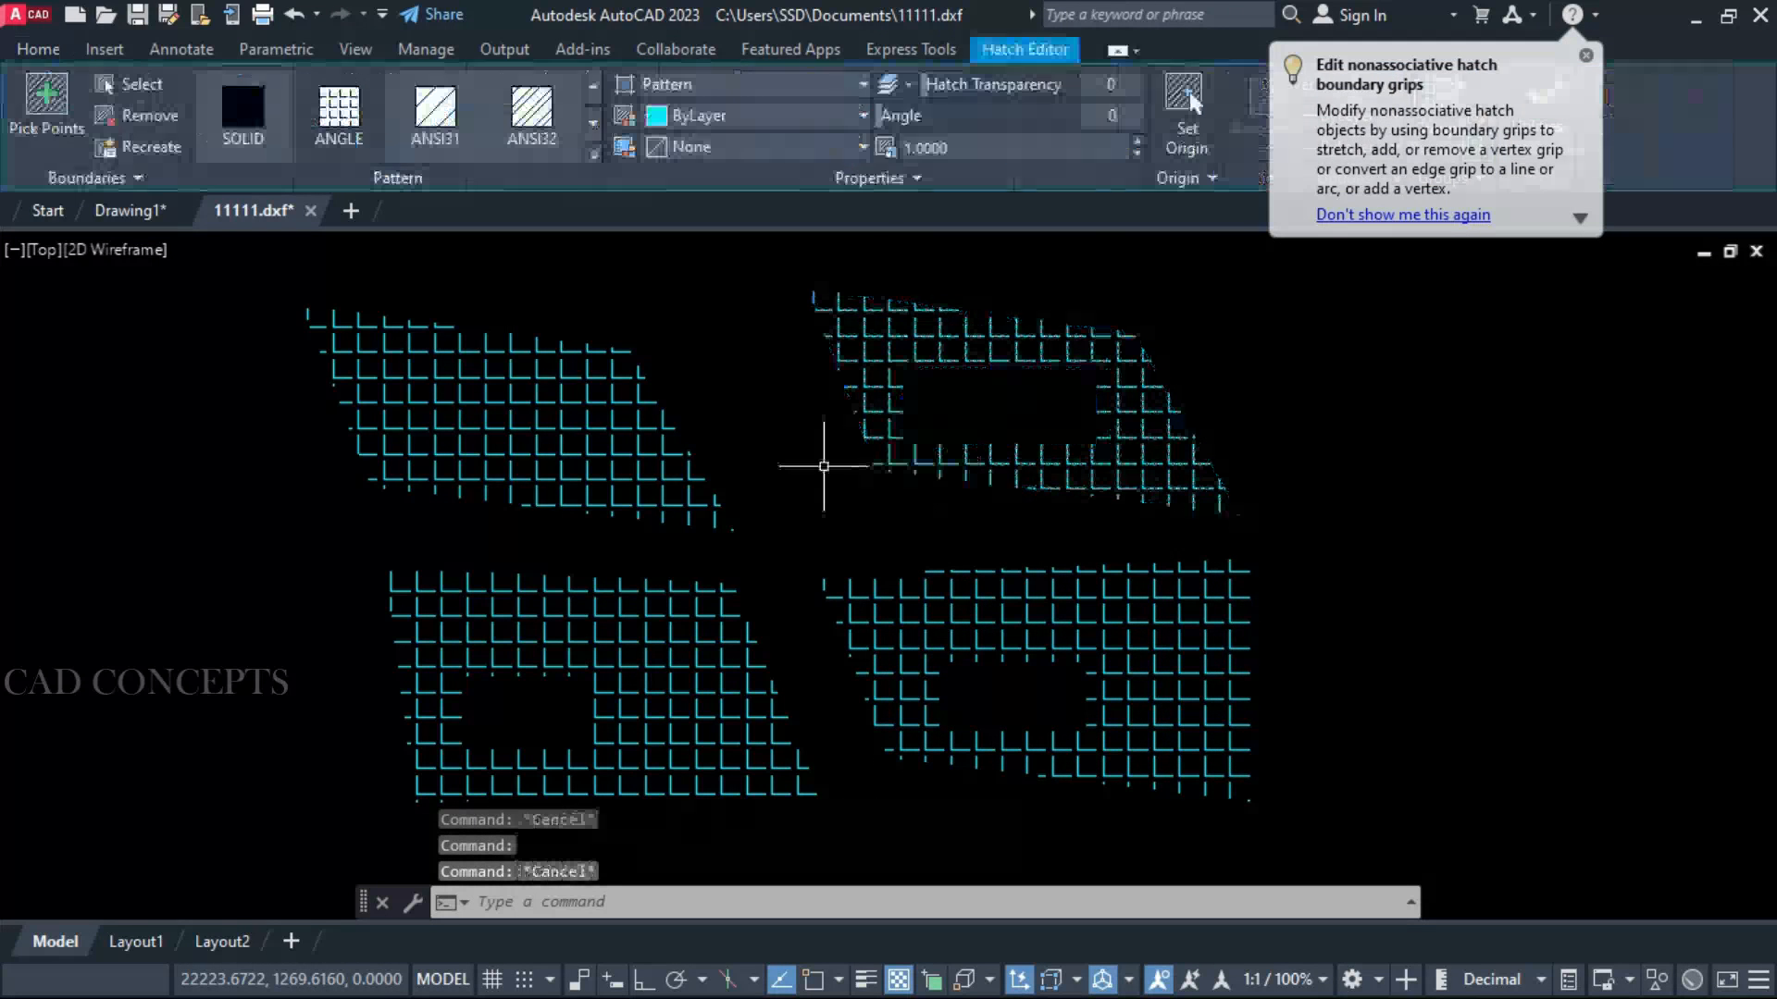
pyautogui.click(611, 453)
pyautogui.press('Escape')
pyautogui.click(596, 634)
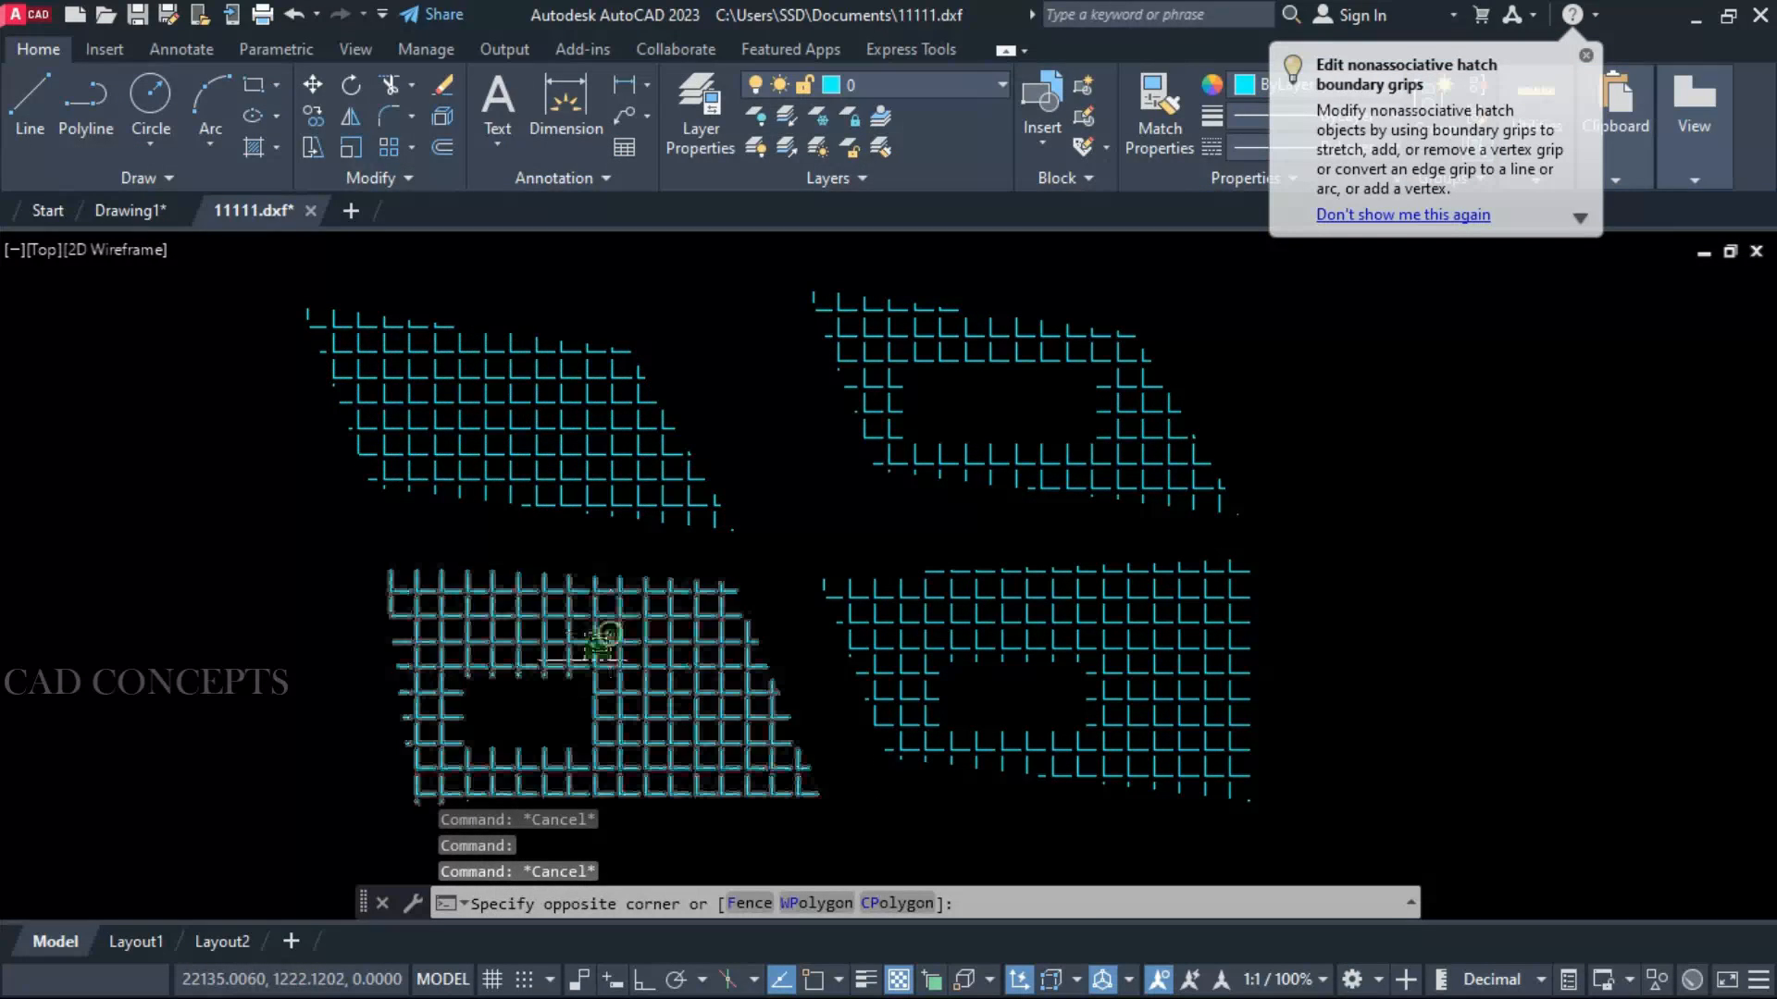
pyautogui.click(583, 663)
pyautogui.press('Escape')
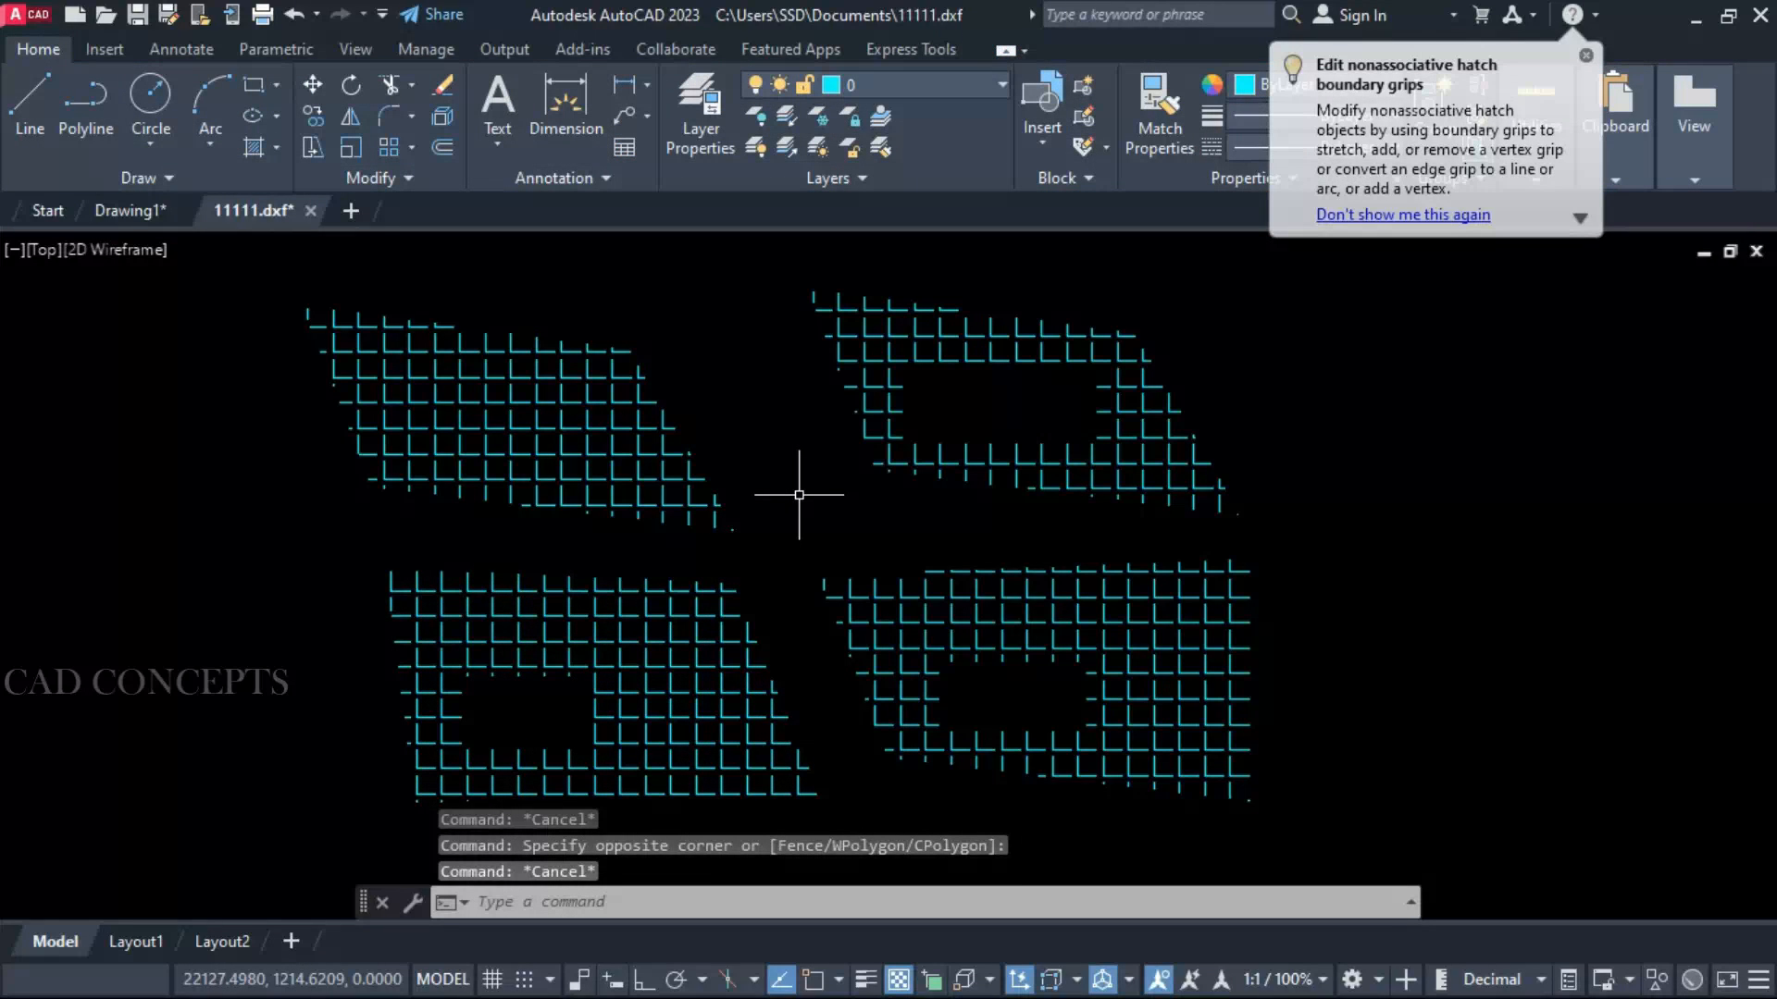
# Measure the area of the upper-left hatch without an opening using HATCHAREAS
pyautogui.write('HATCH')
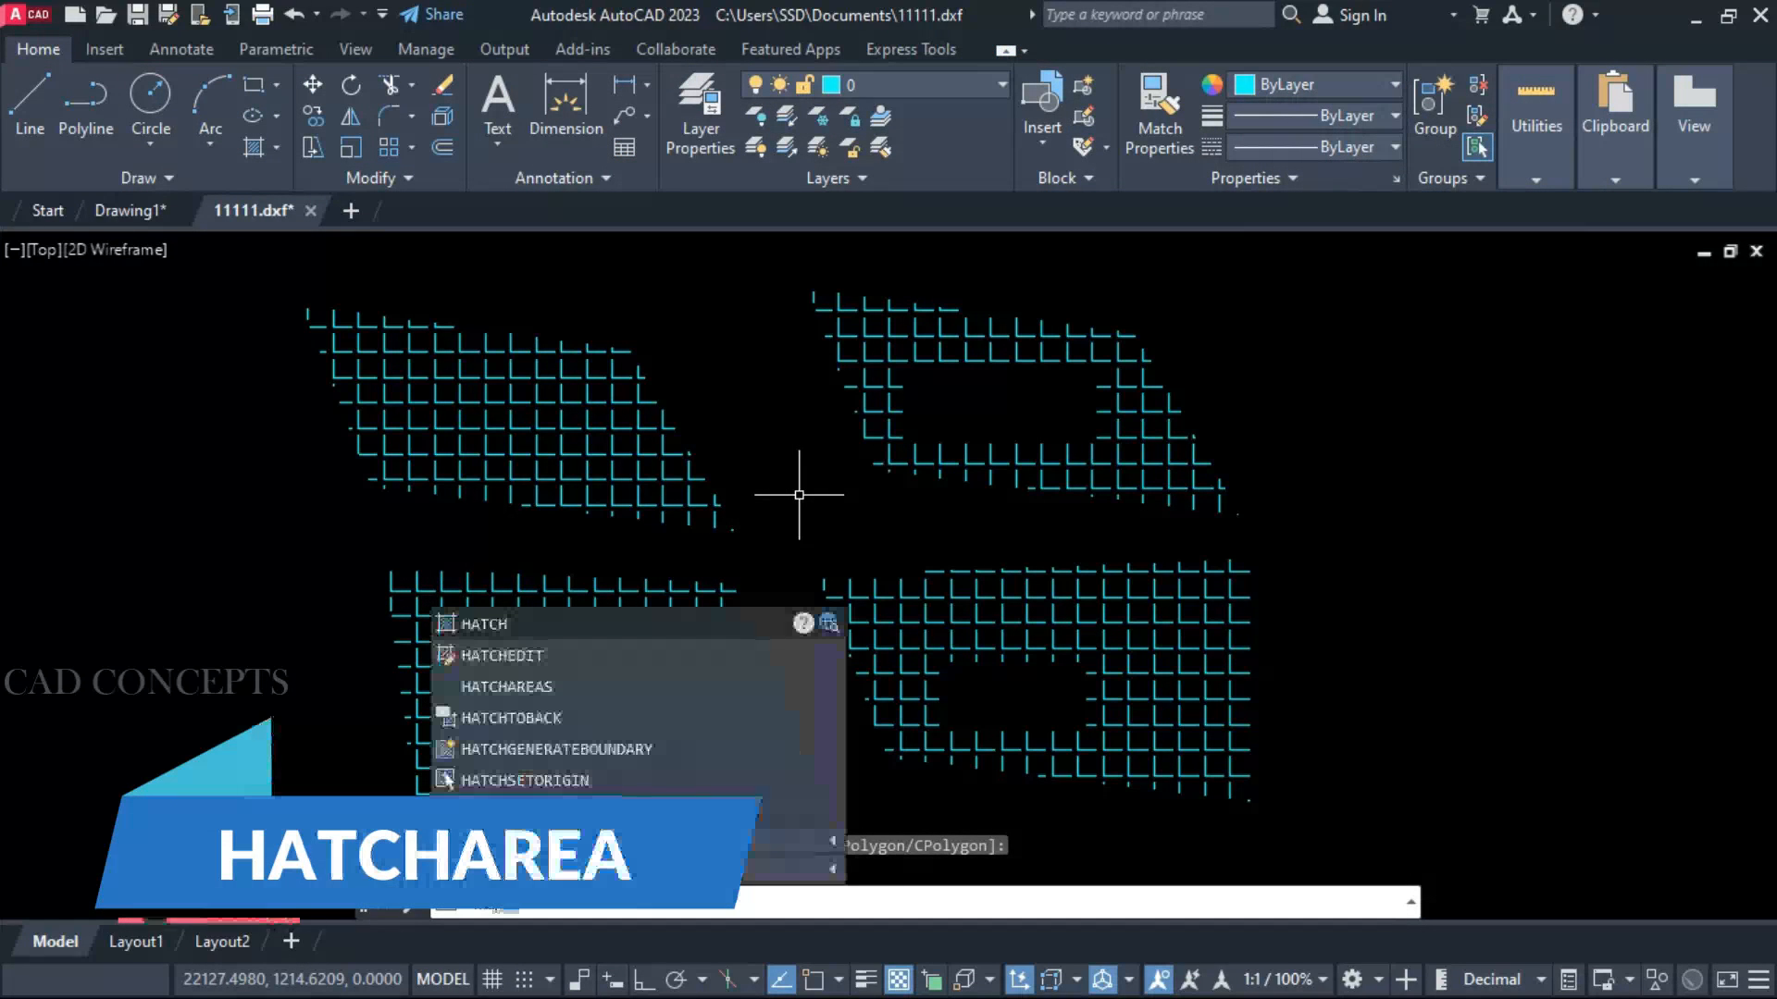
pyautogui.write('AREAS')
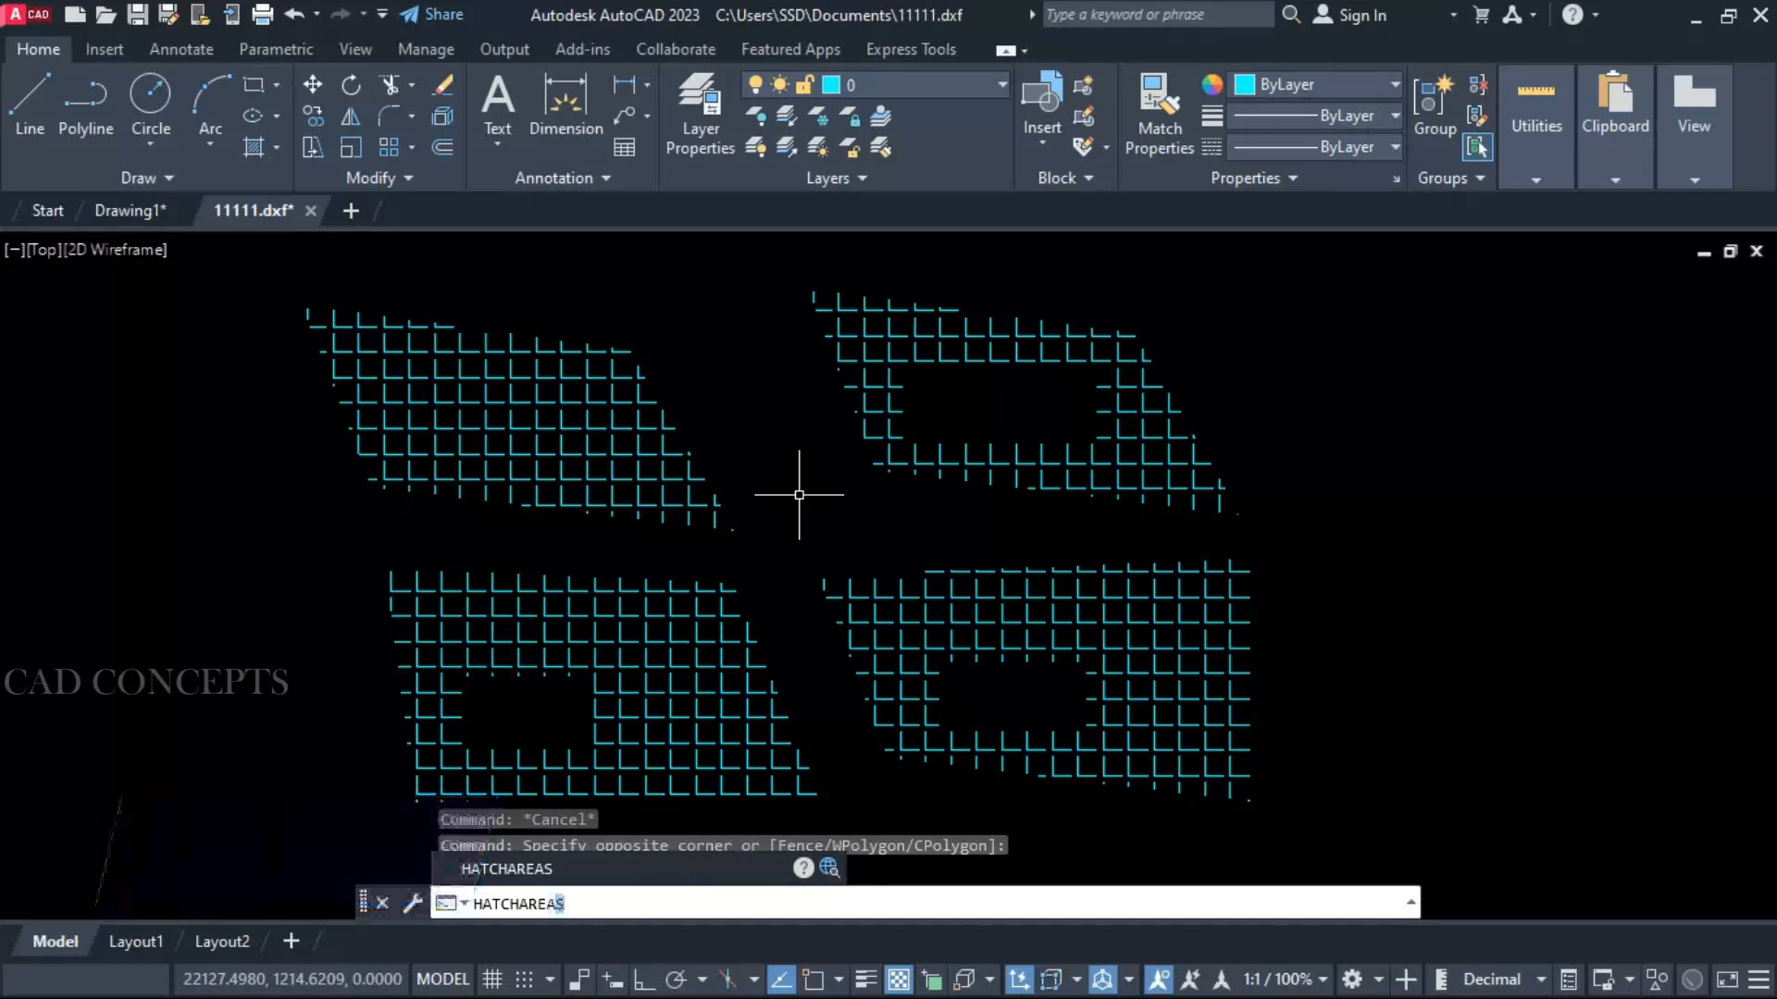
pyautogui.click(514, 879)
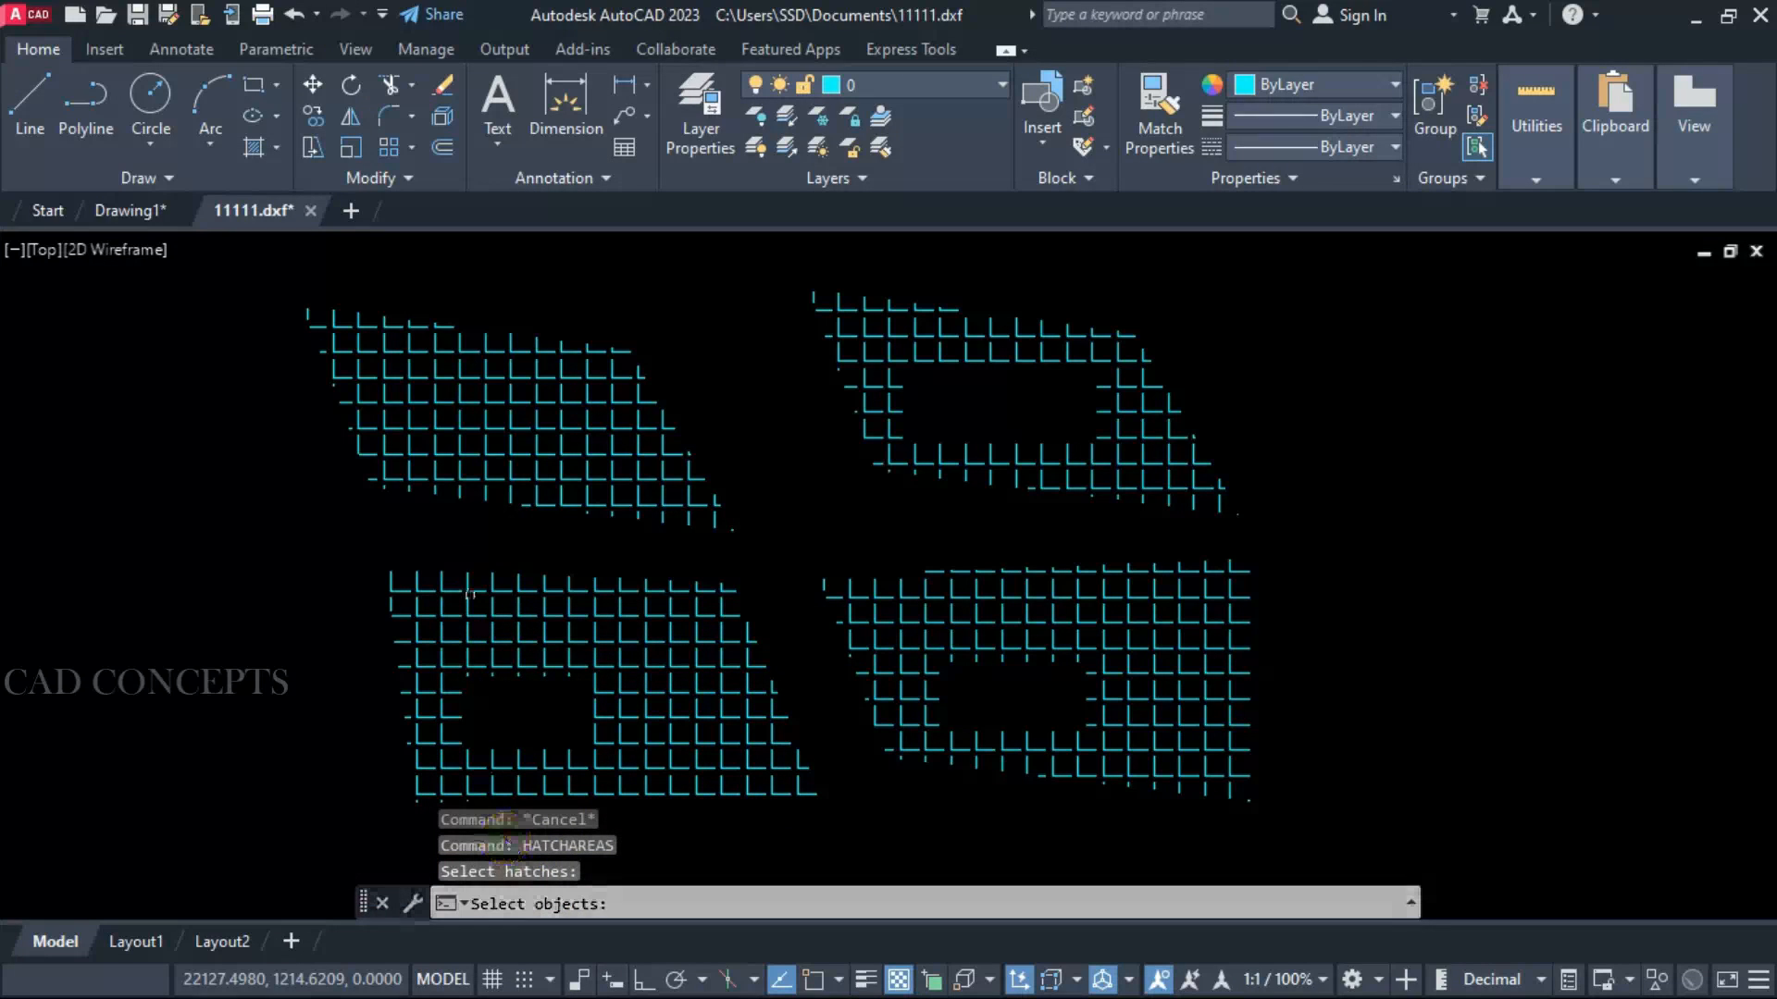
pyautogui.click(502, 455)
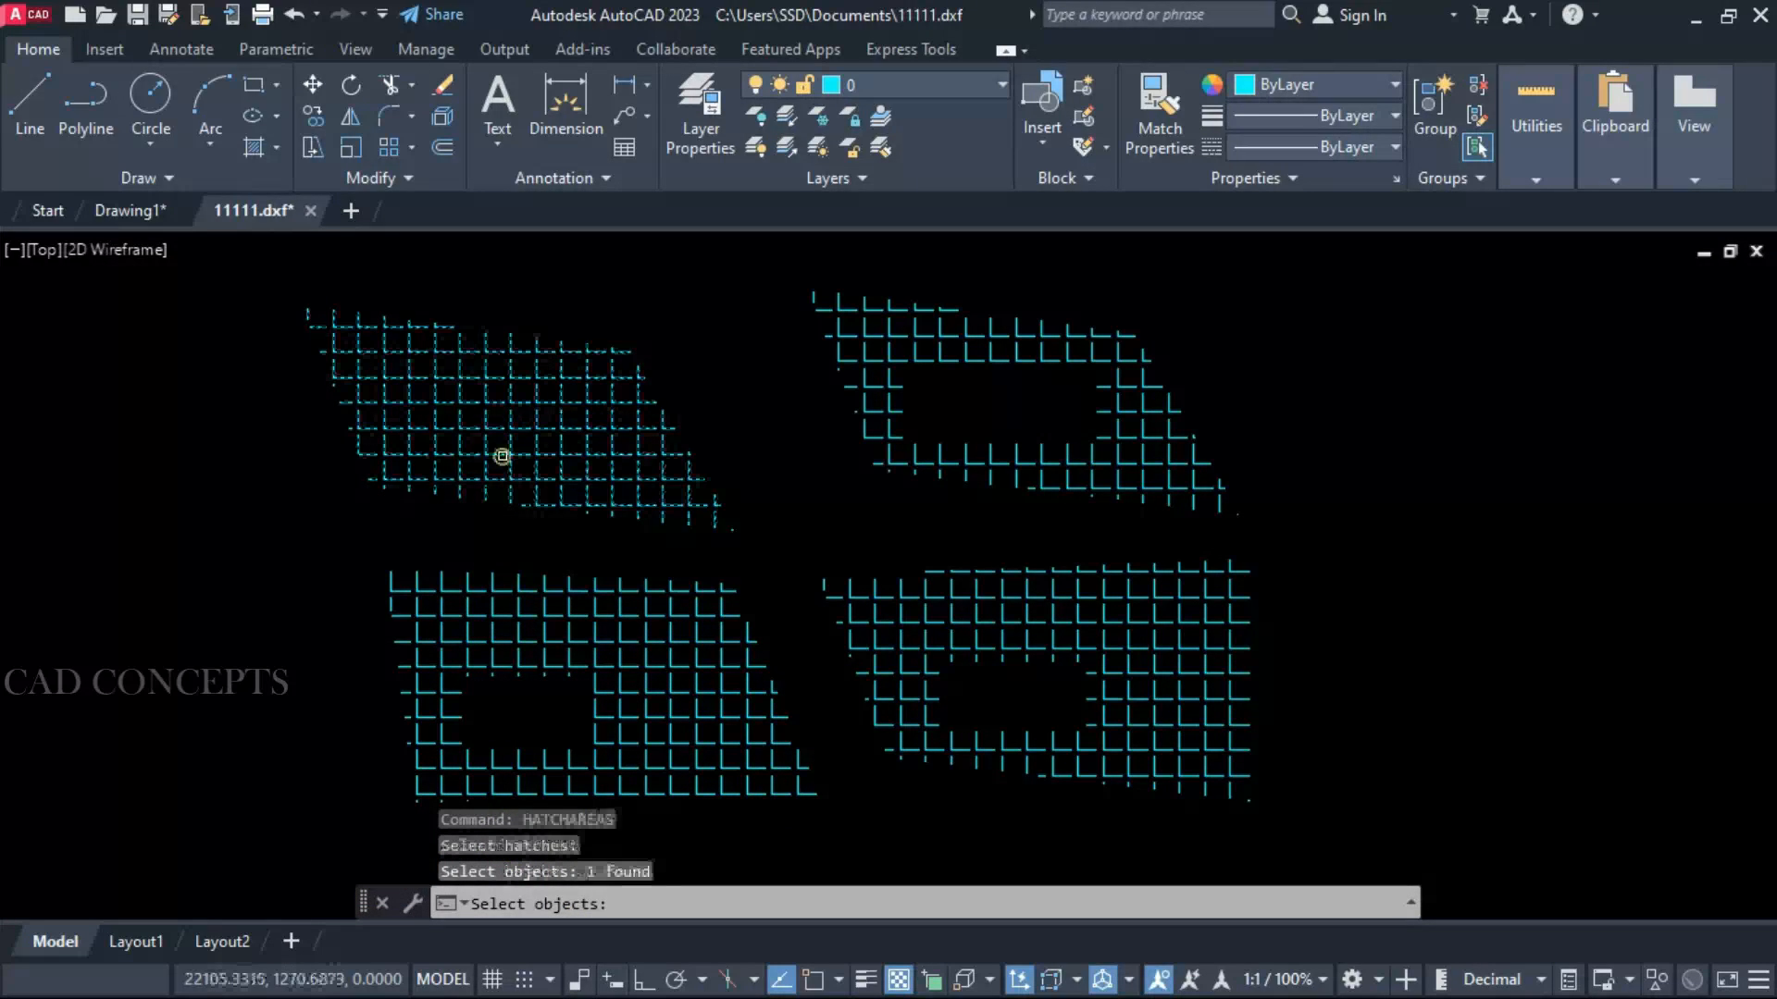
pyautogui.rightClick(500, 453)
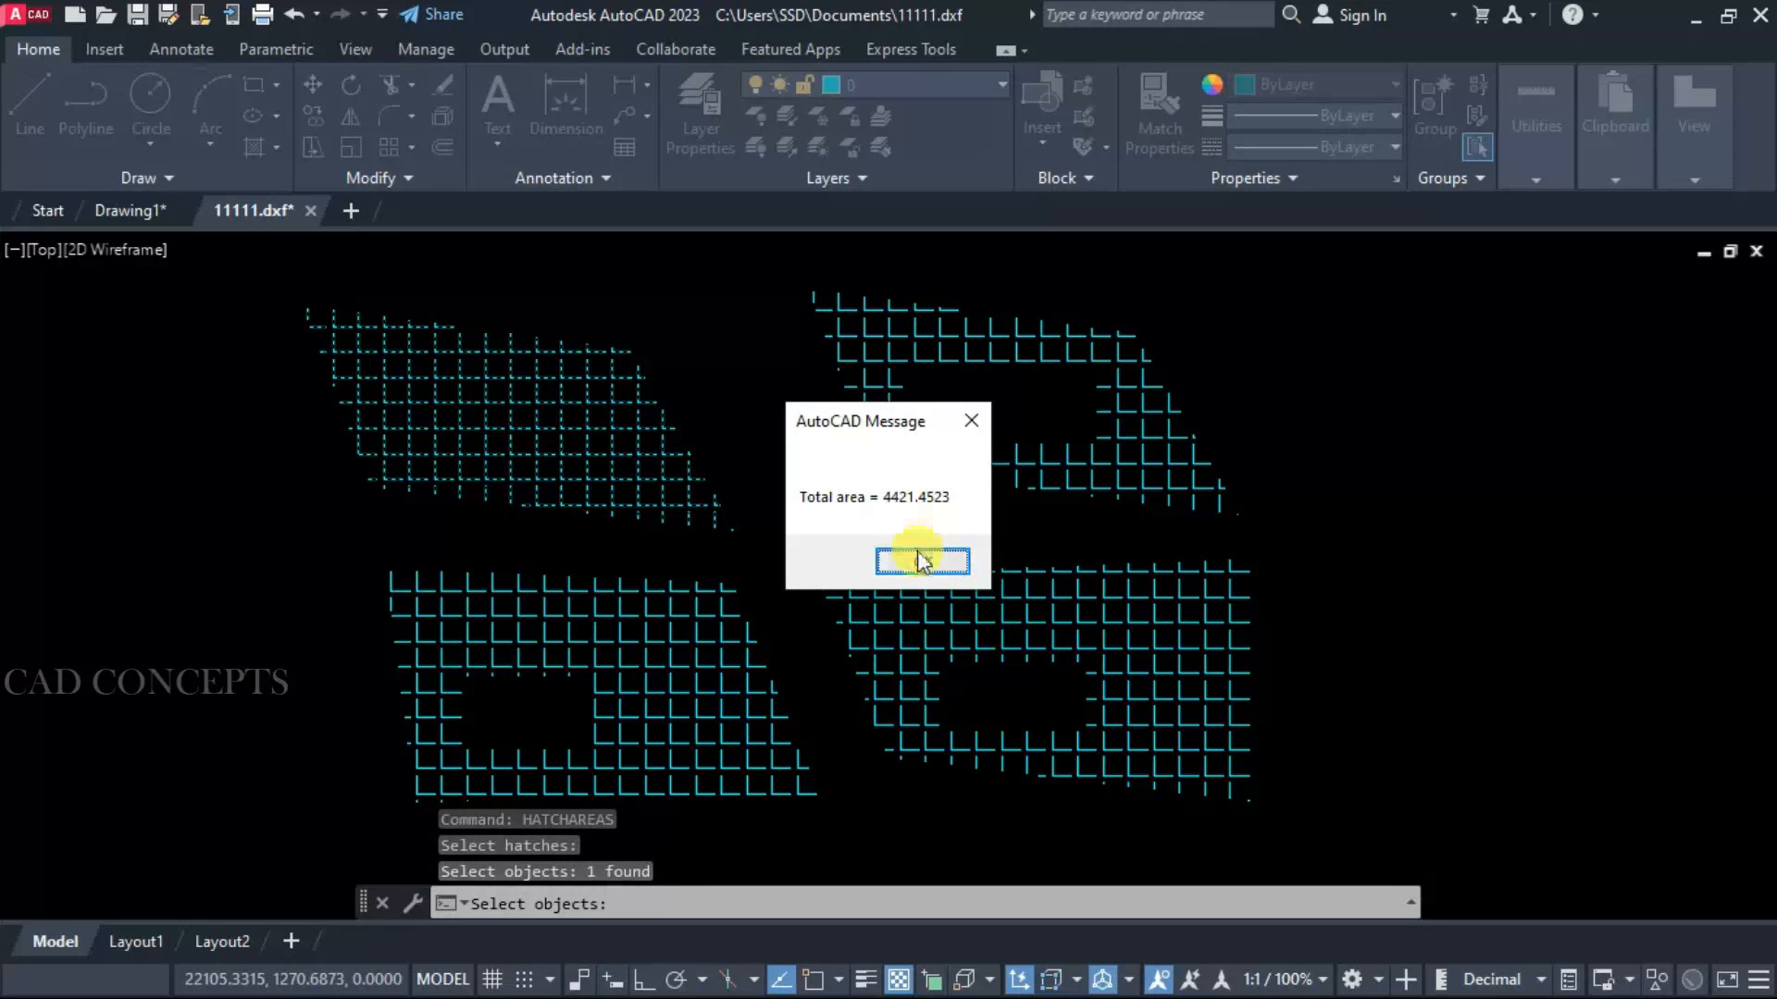
pyautogui.click(920, 560)
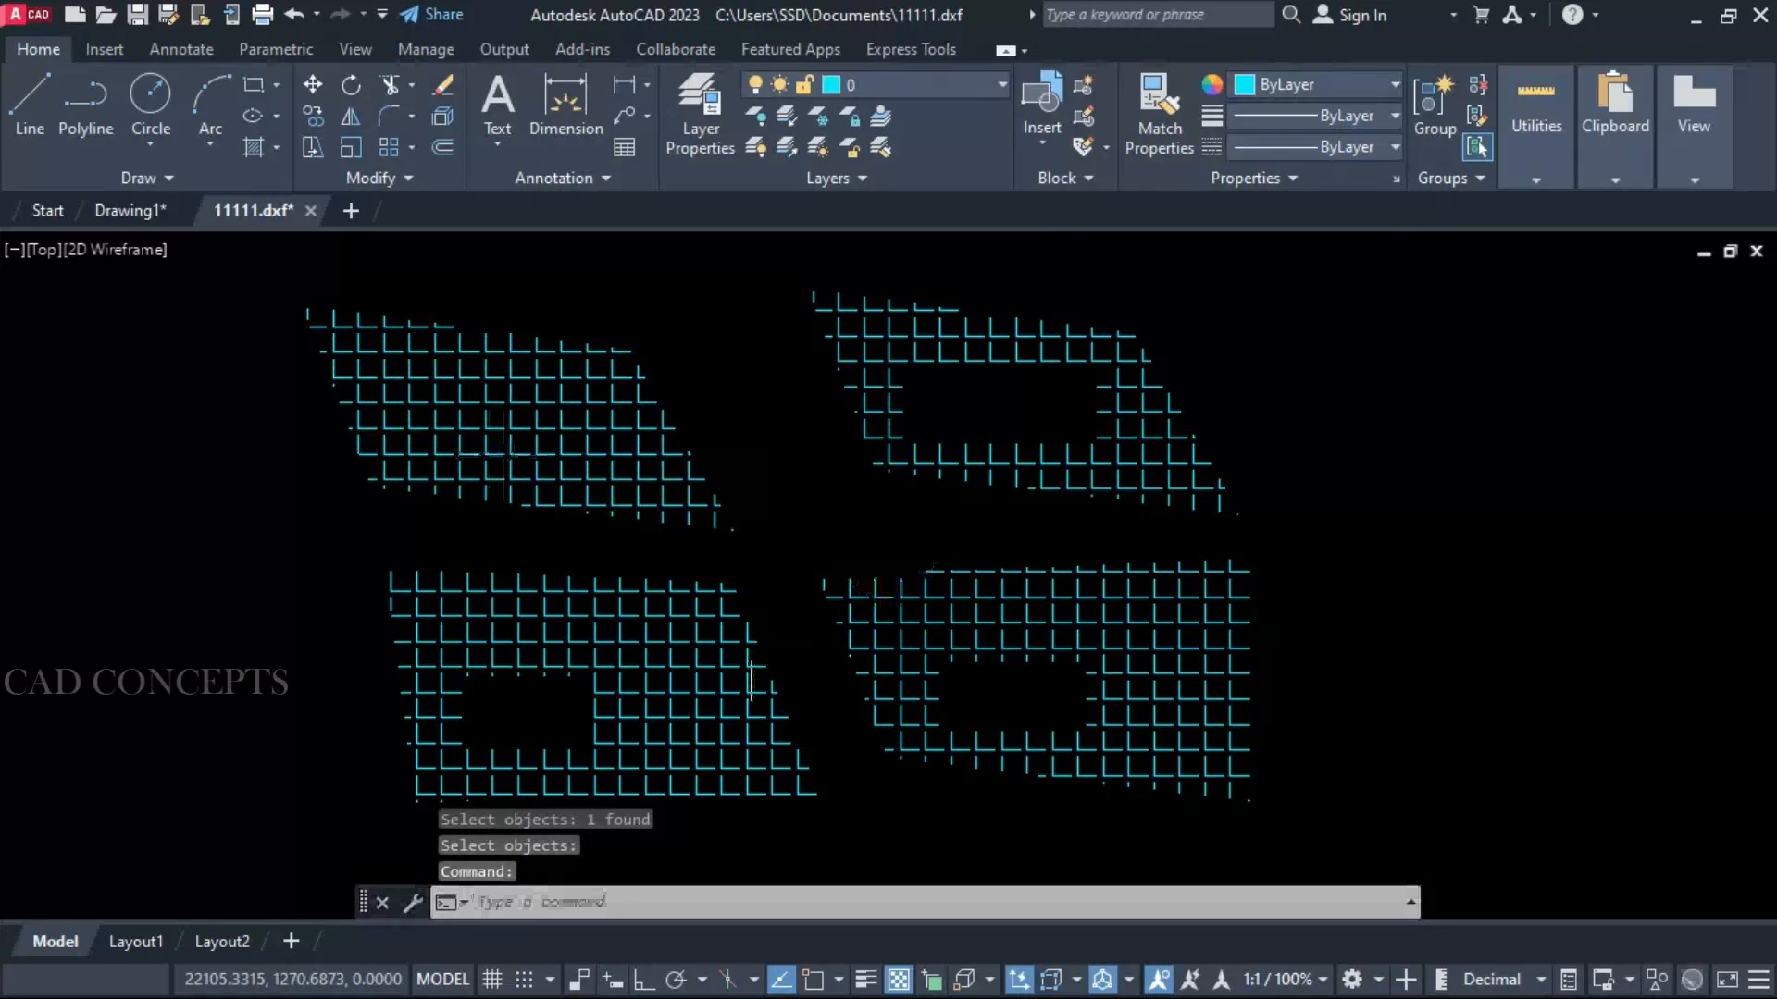
# Measure the area of the lower-left hatch with the rectangular opening using HATCHAREAS
pyautogui.press('Return')
pyautogui.click(649, 667)
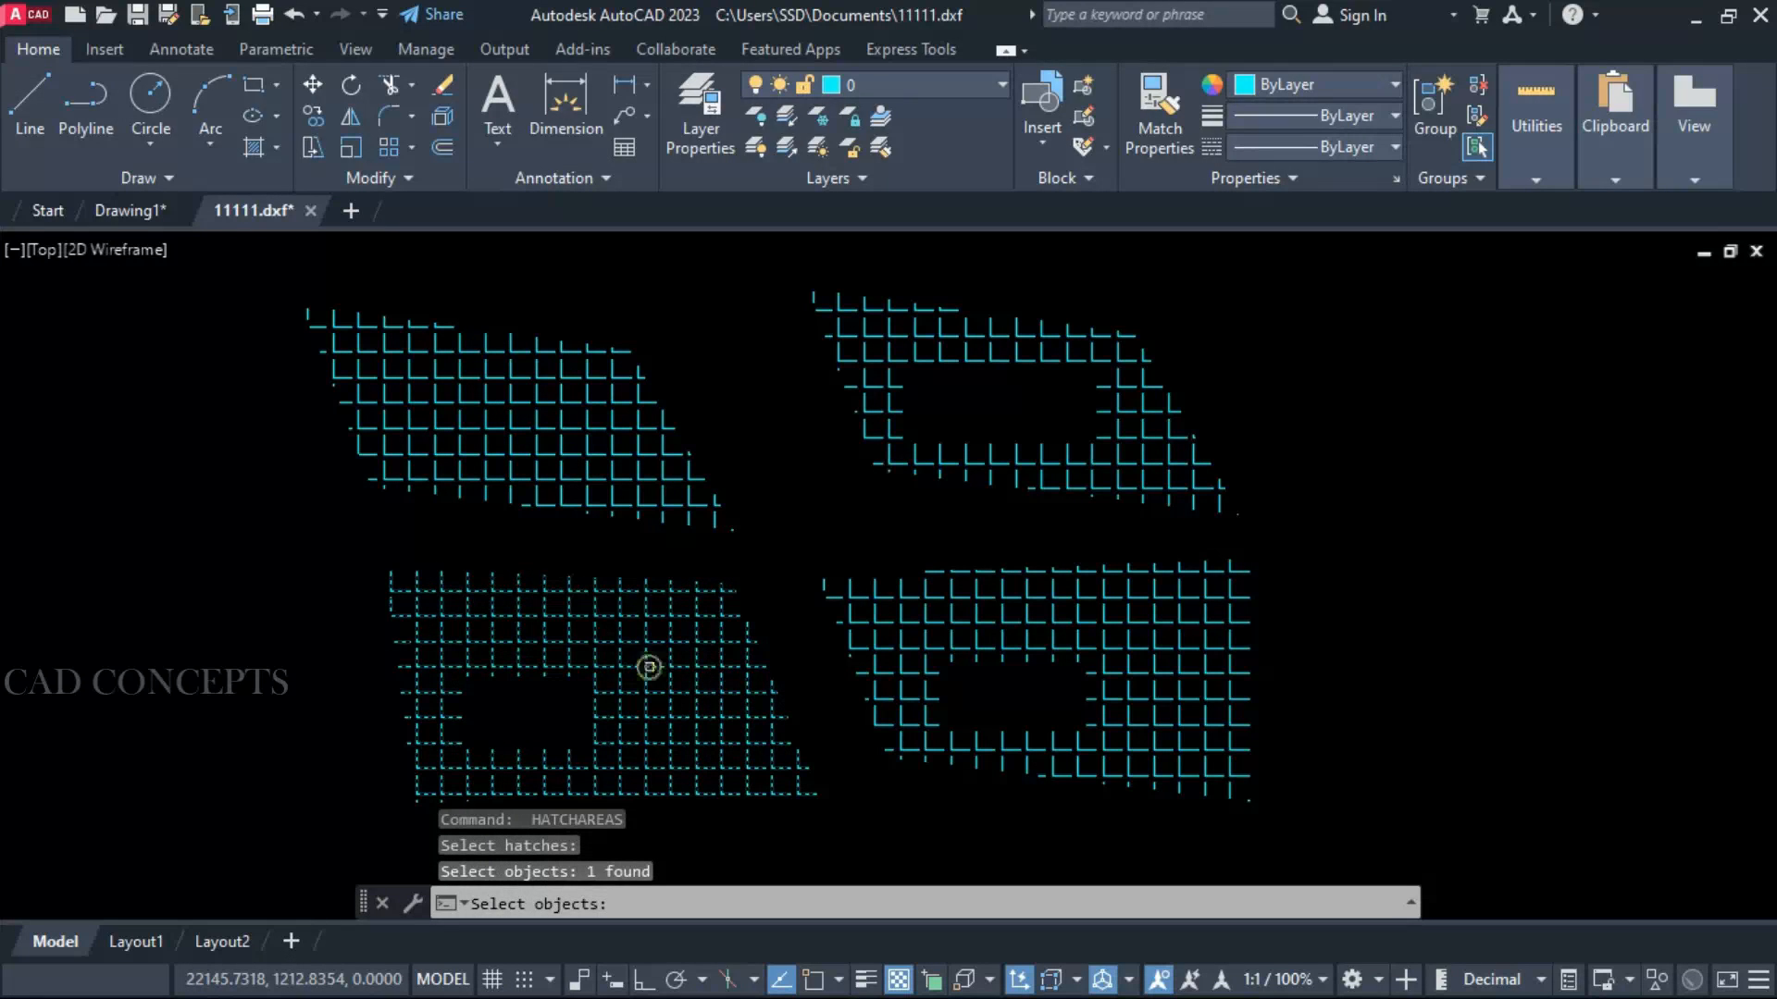
pyautogui.rightClick(652, 668)
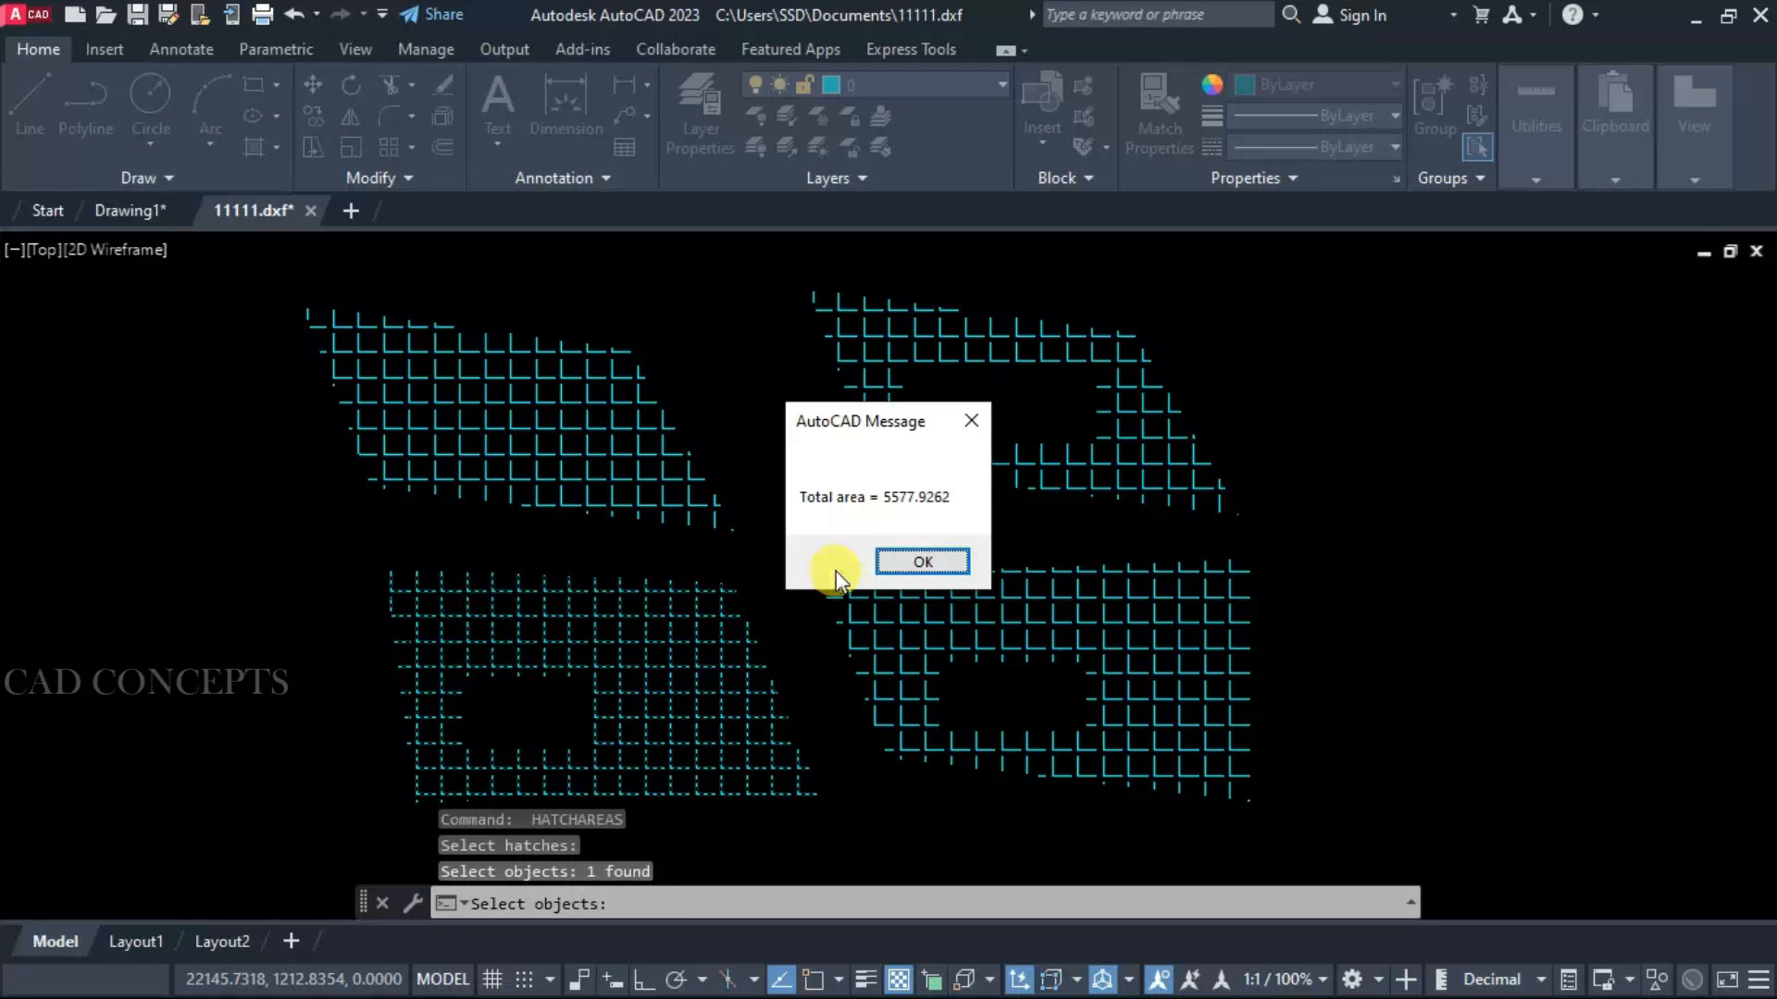
pyautogui.click(914, 562)
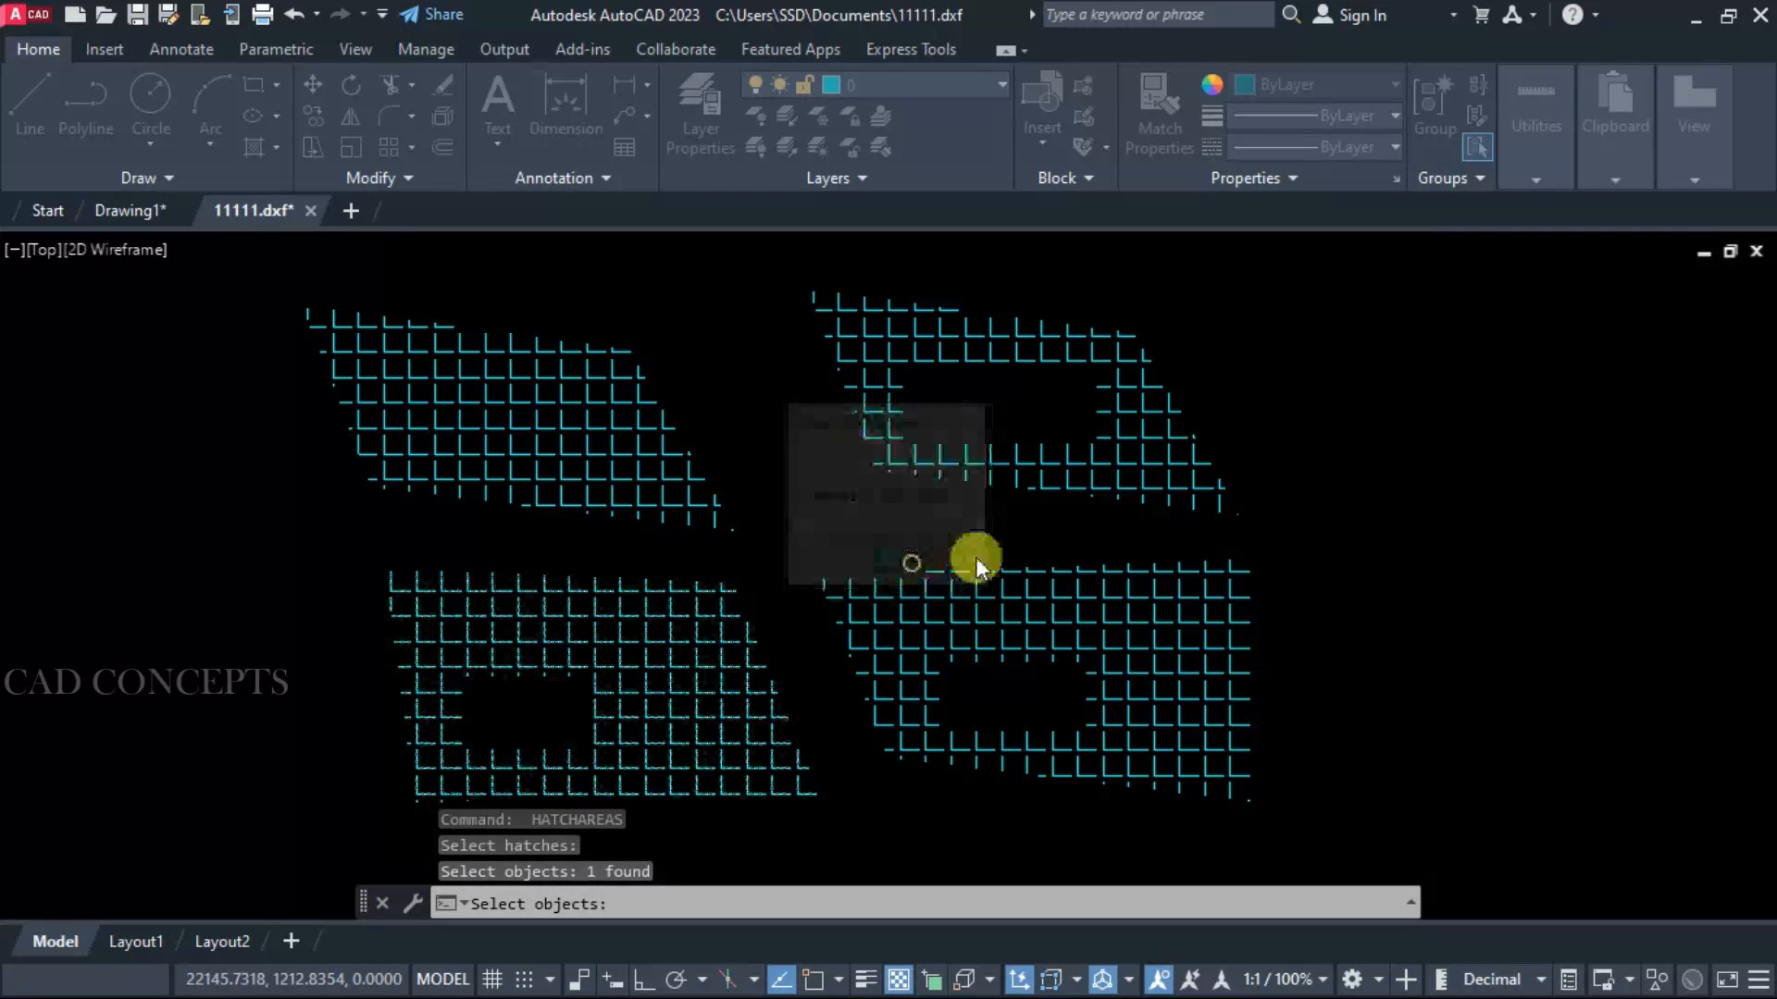
# Measure the area of the upper-right hatch with HATCHAREAS
pyautogui.press('Return')
pyautogui.click(1123, 462)
pyautogui.rightClick(1122, 462)
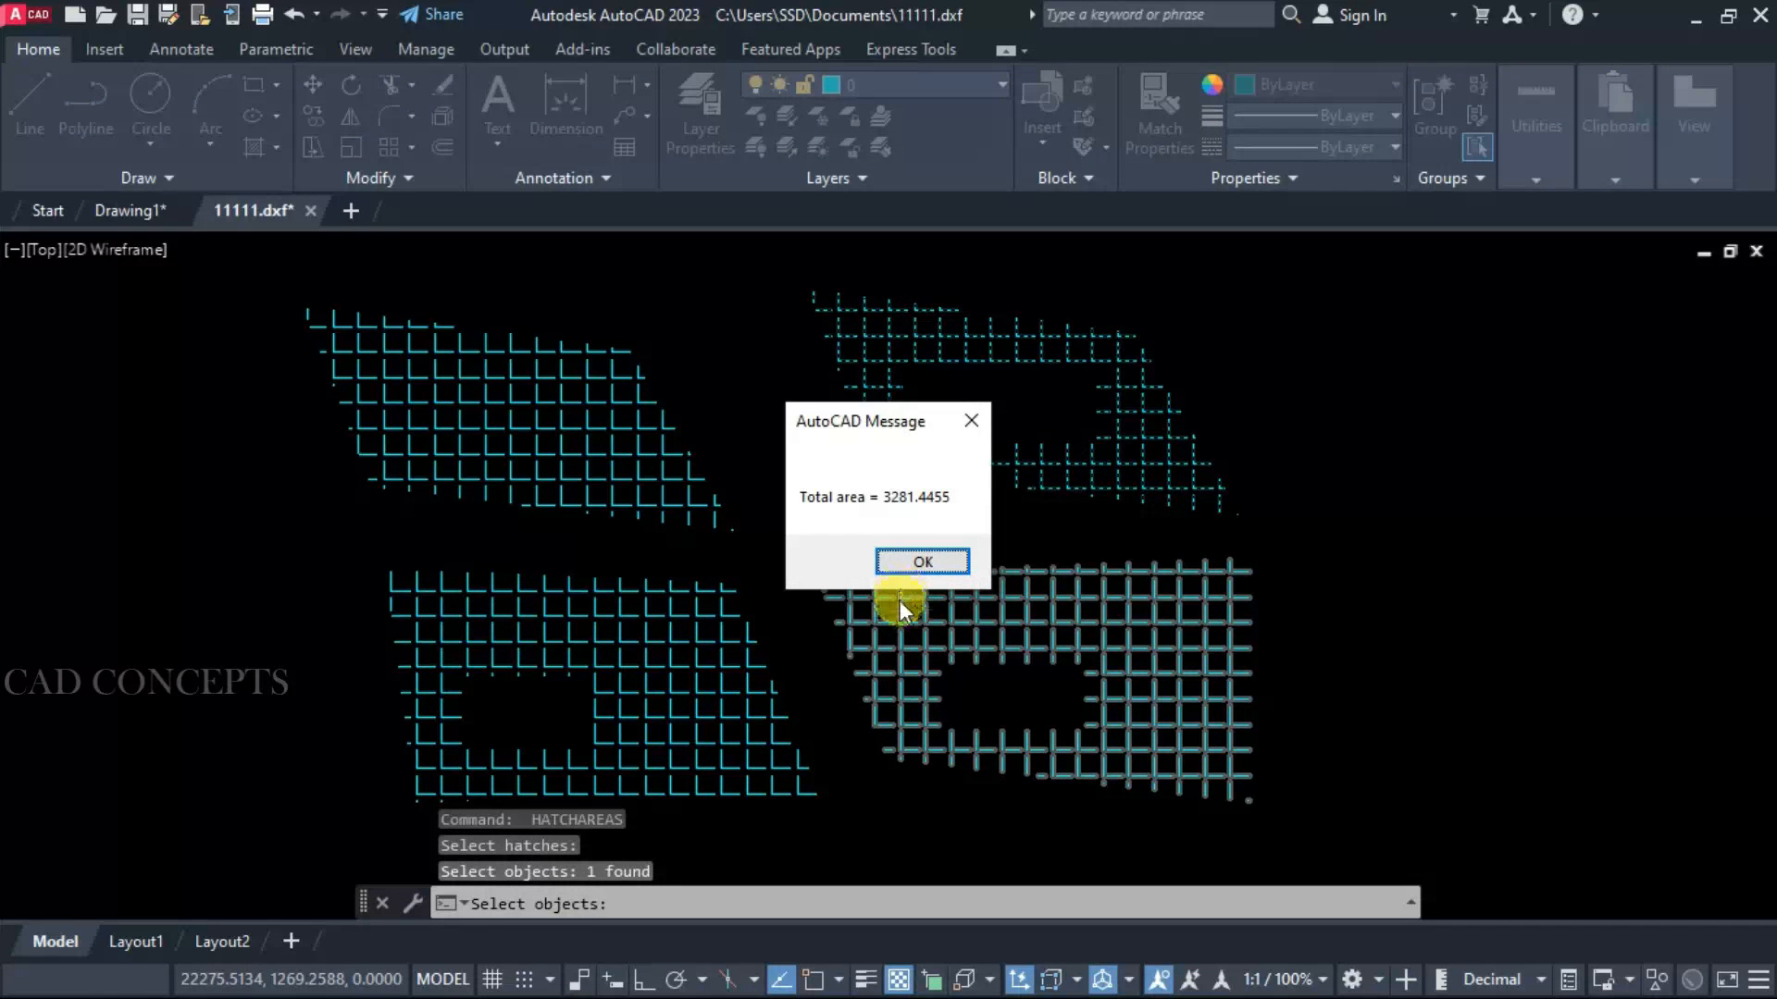
pyautogui.click(925, 560)
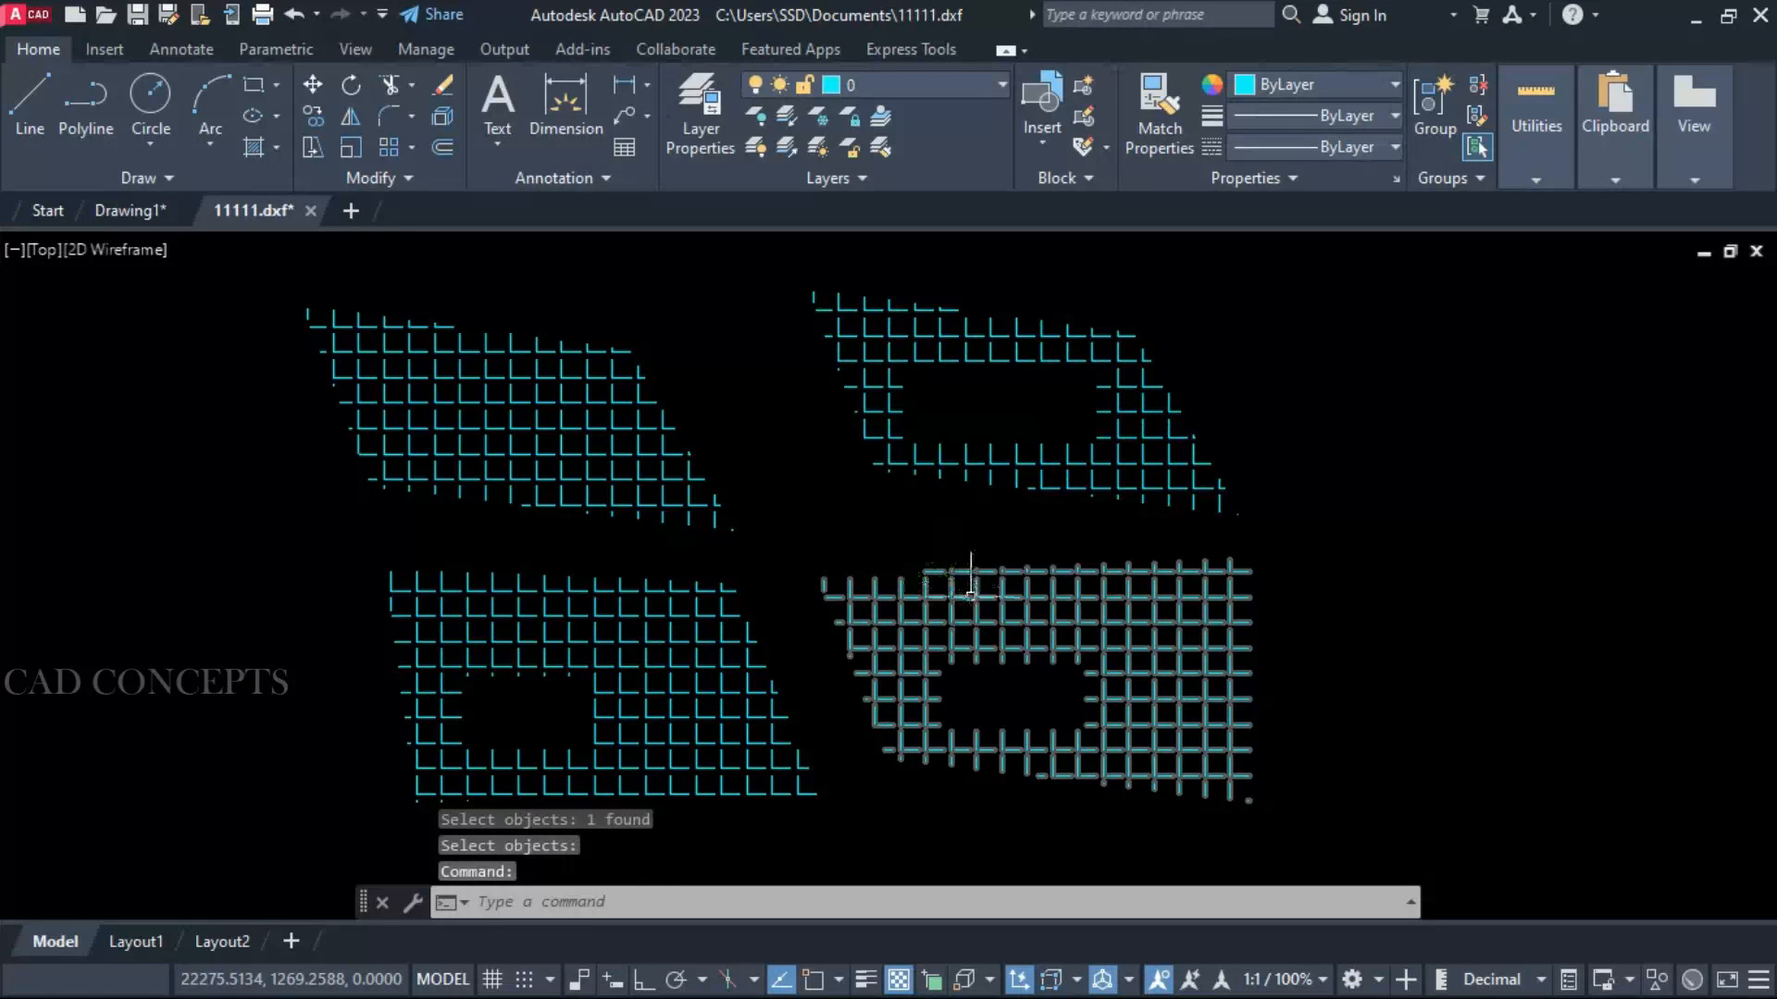
# Measure the area of the lower-right hatch with HATCHAREAS
pyautogui.press('Return')
pyautogui.click(1250, 581)
pyautogui.click(1262, 567)
pyautogui.click(1152, 637)
pyautogui.rightClick(1152, 637)
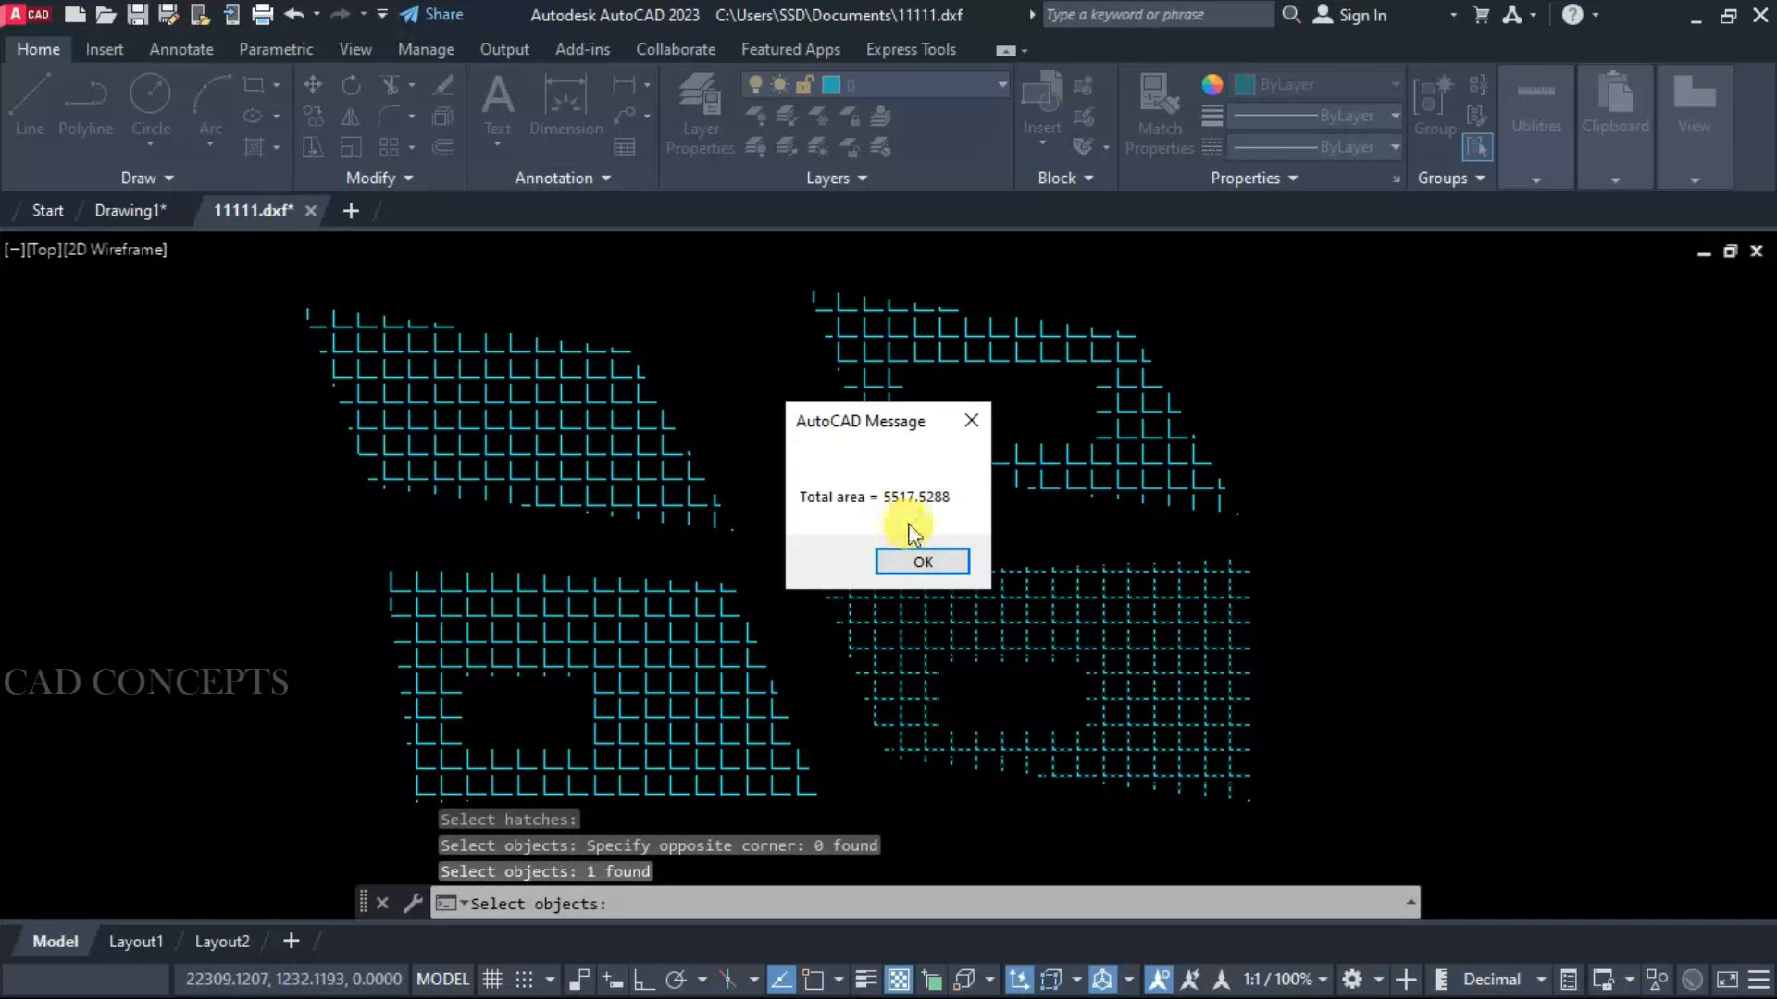
pyautogui.click(916, 560)
pyautogui.press('Escape')
# Measure the combined area of all four hatches with HATCHAREAS, moving the result message aside
pyautogui.press('Return')
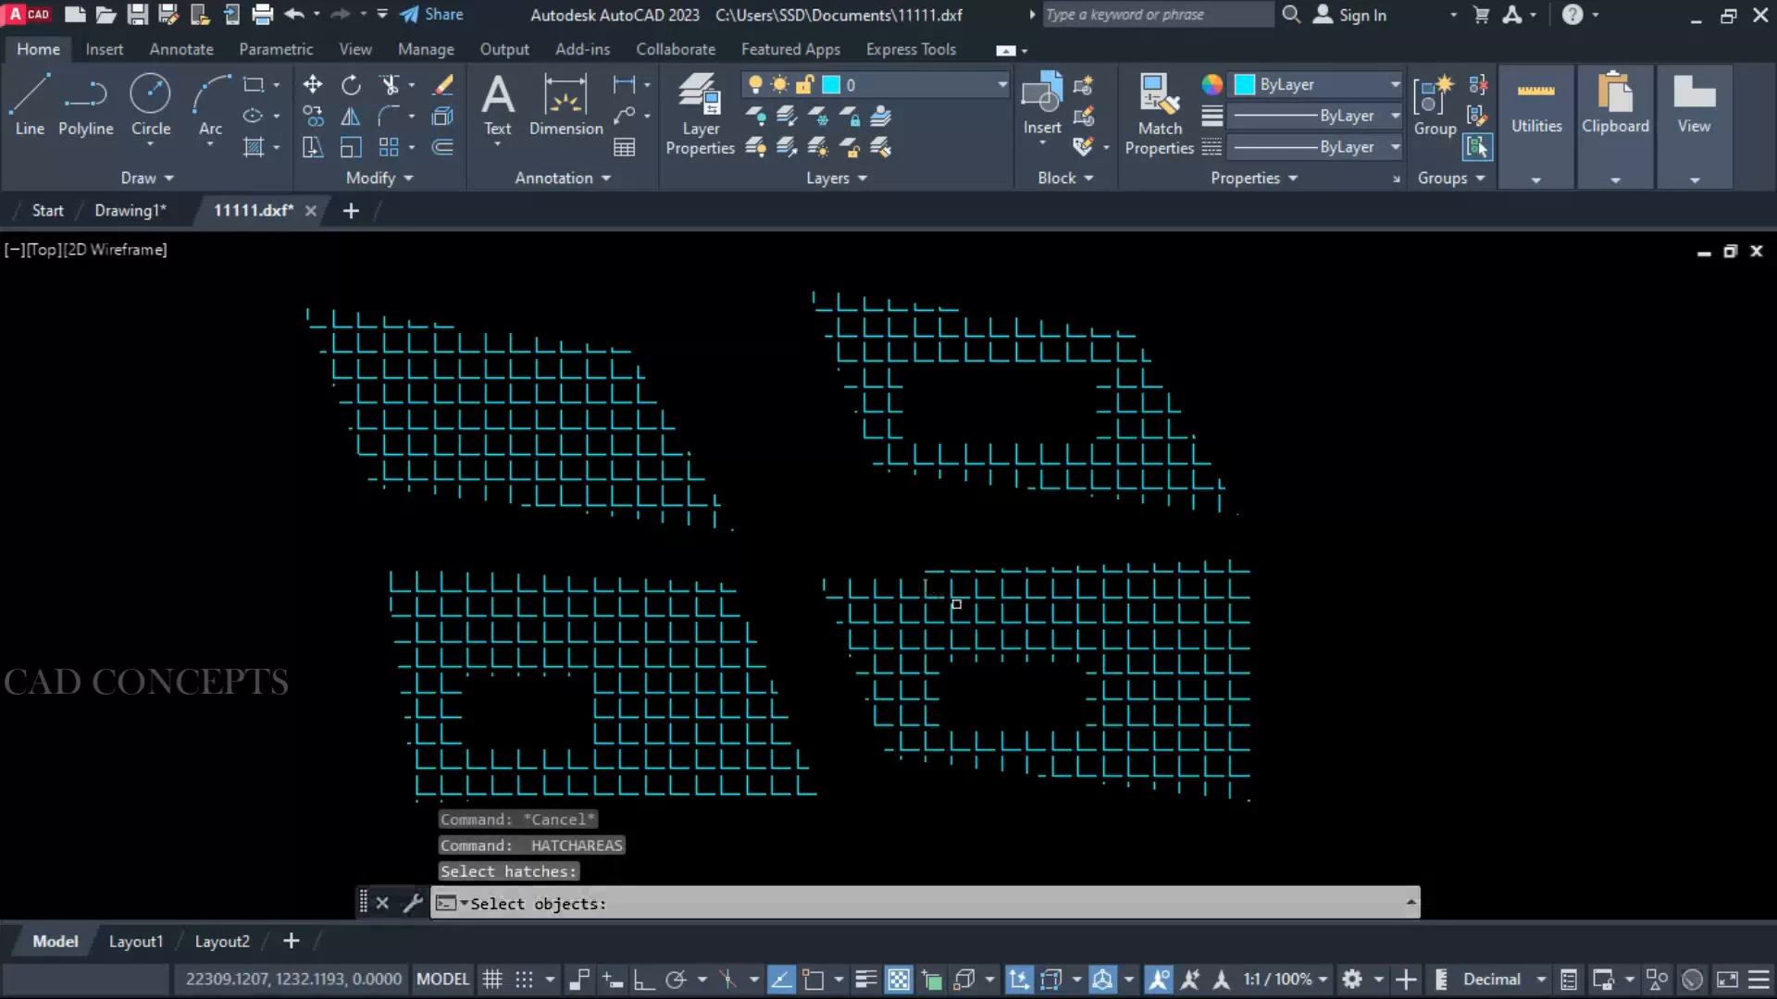
pyautogui.click(1416, 753)
pyautogui.click(567, 402)
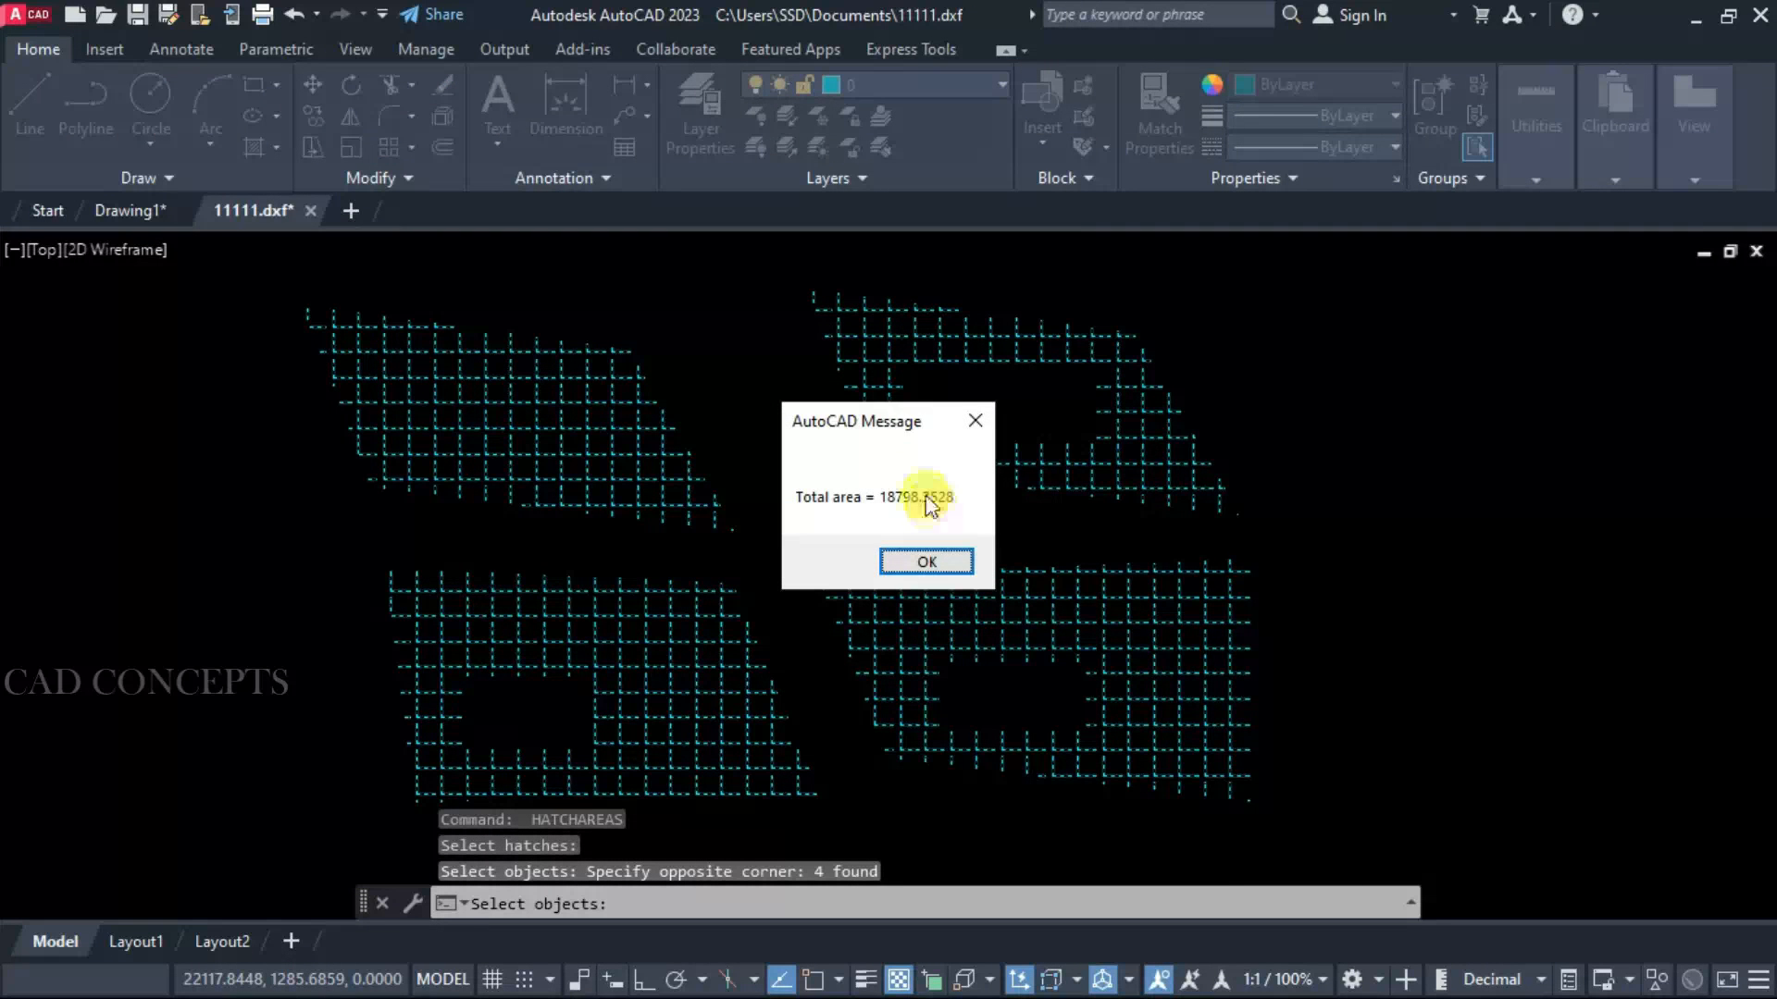
pyautogui.moveTo(897, 427); pyautogui.dragTo(1413, 438)
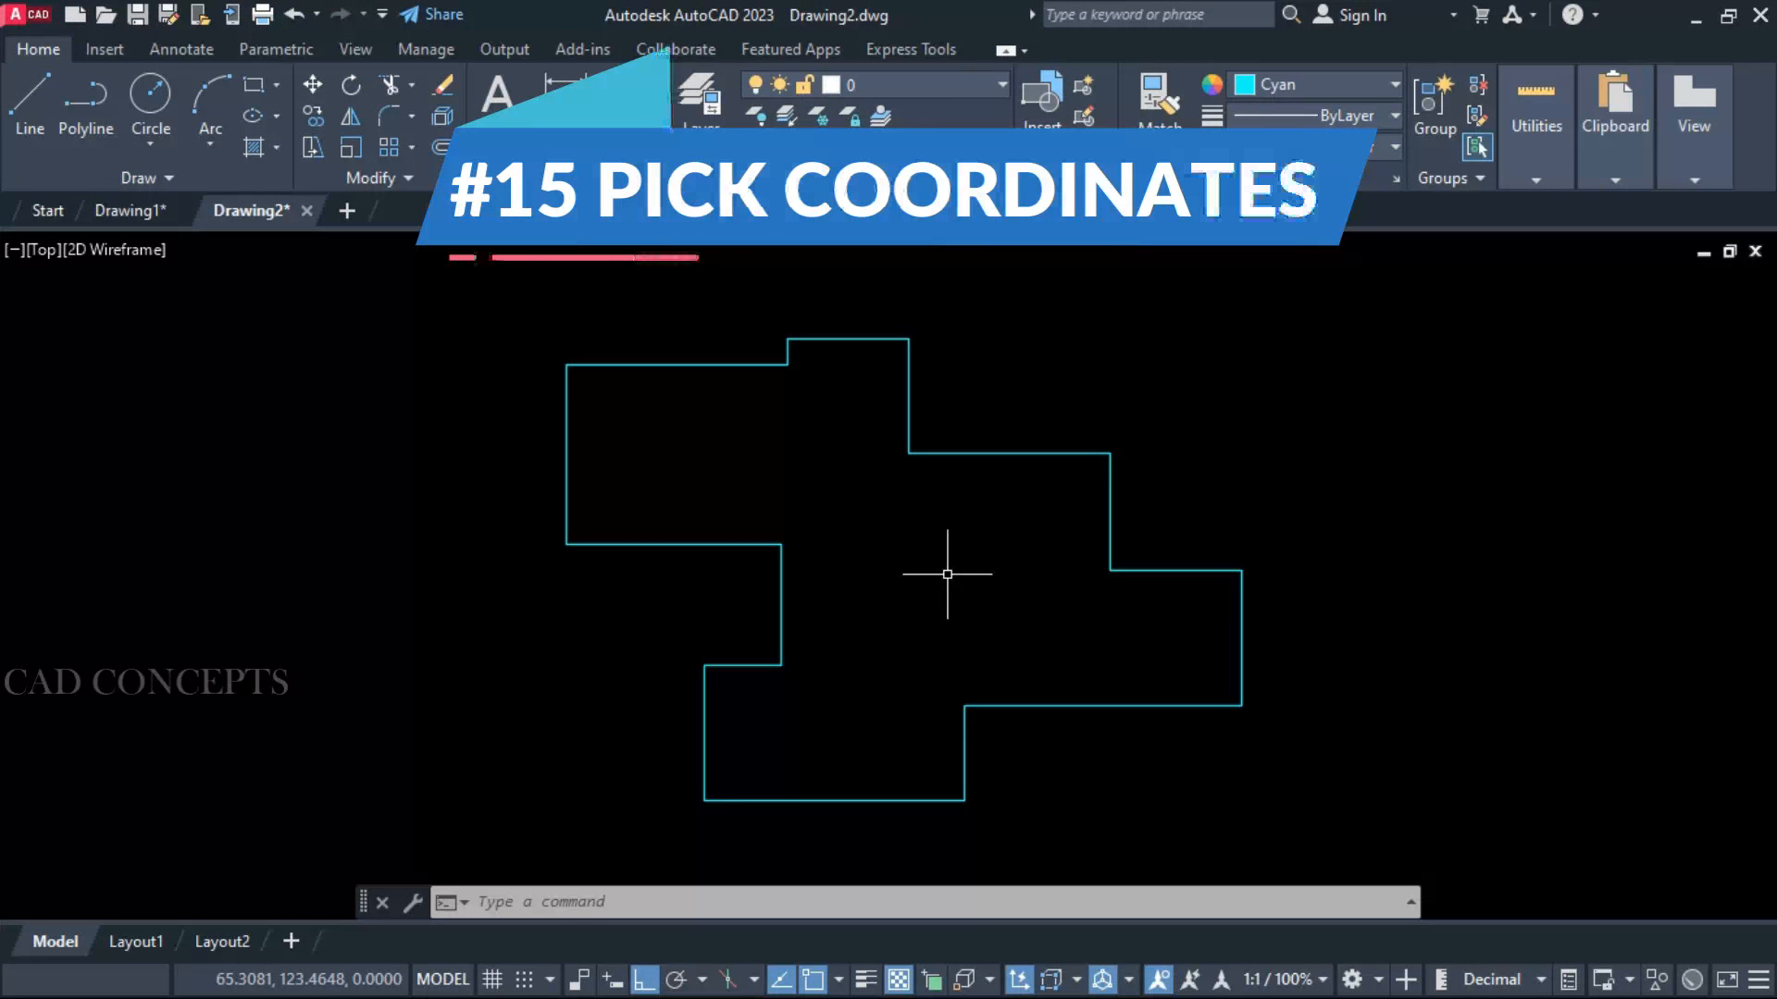
# Label the coordinates of the cyan outline's two stepped upper-right corners with CR, placing each text above and right of its corner
pyautogui.write('R')
pyautogui.press('Return')
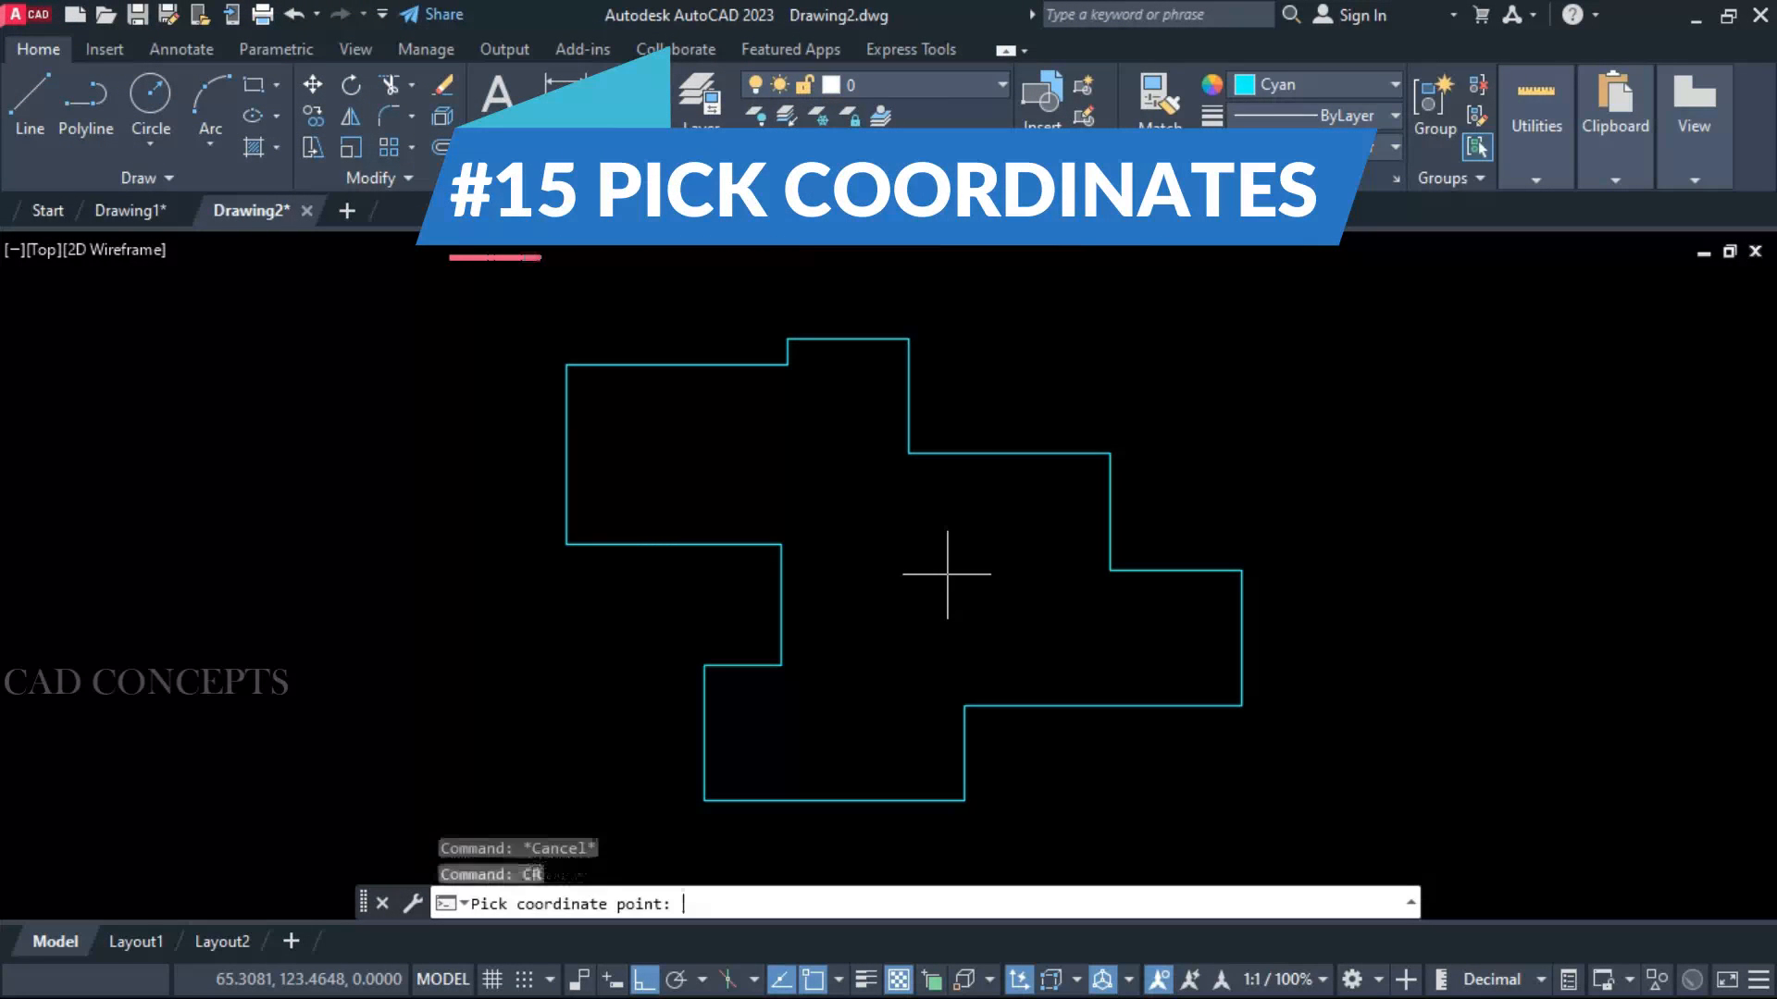
pyautogui.click(1110, 453)
pyautogui.click(1177, 353)
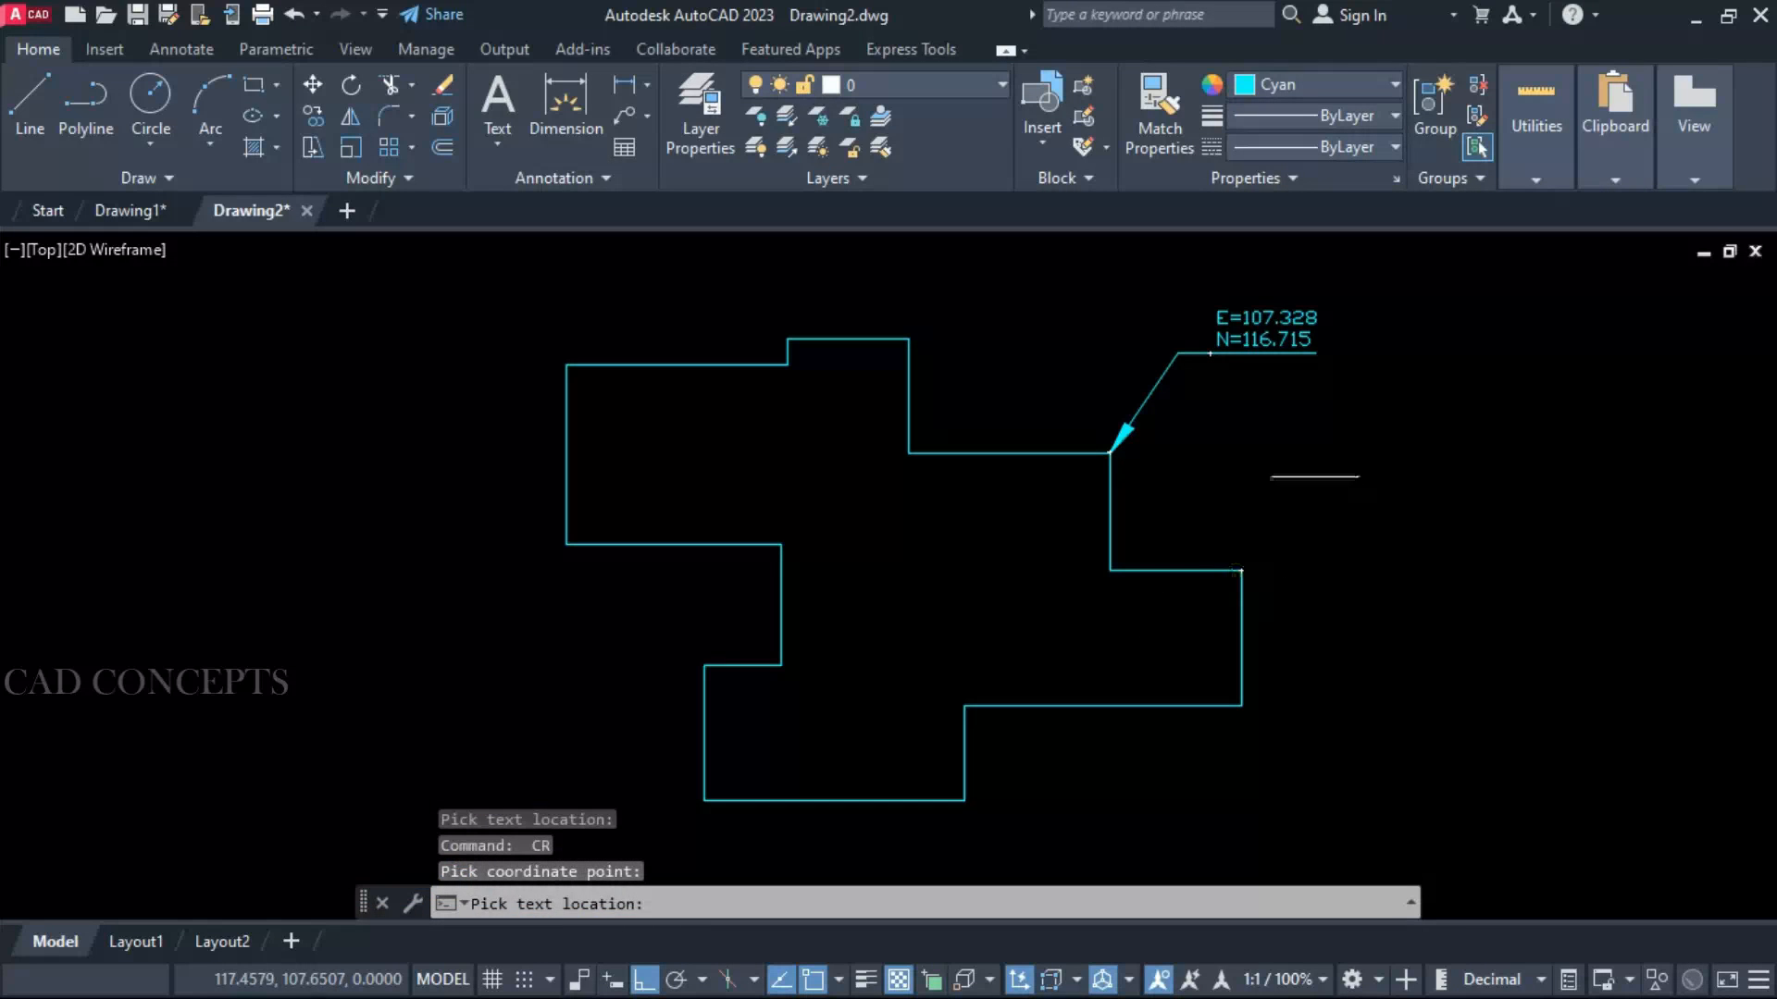
pyautogui.click(1283, 467)
# Label the coordinates of the outline's far-right lower corner and the lower-left arm's upper corner with CR, placing each text outside the shape
pyautogui.press('Return')
pyautogui.click(1241, 706)
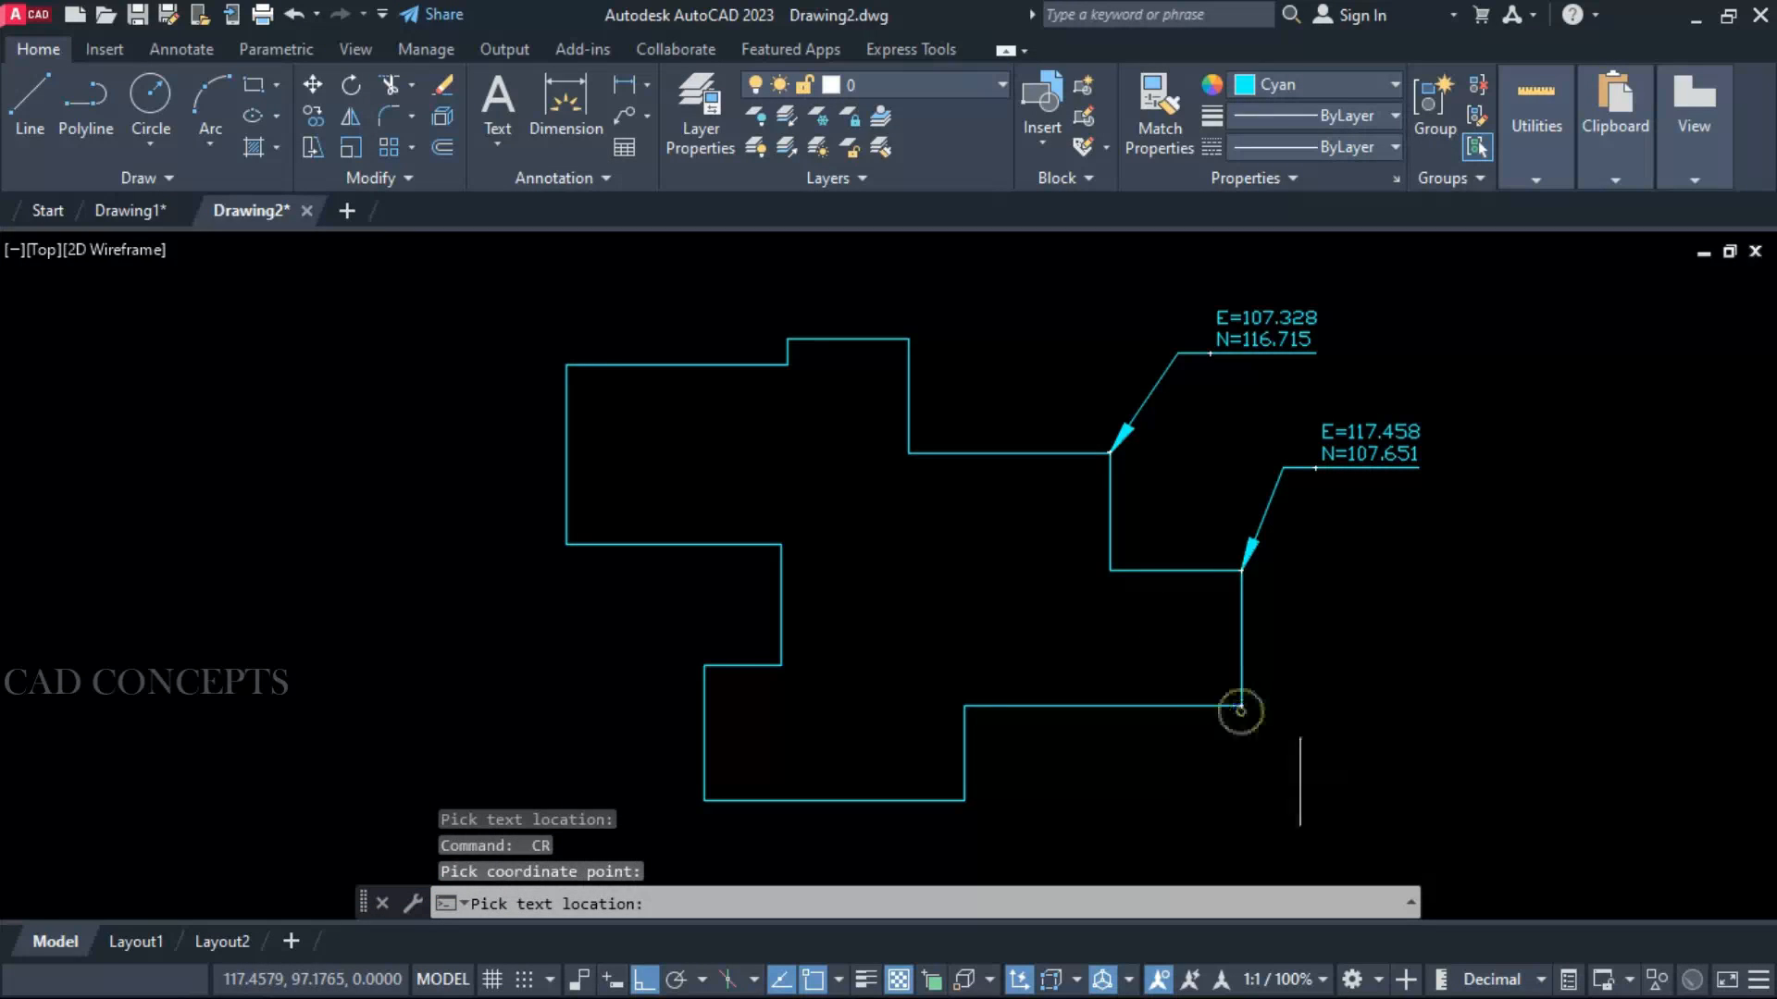
pyautogui.click(1268, 781)
pyautogui.press('Return')
pyautogui.click(704, 664)
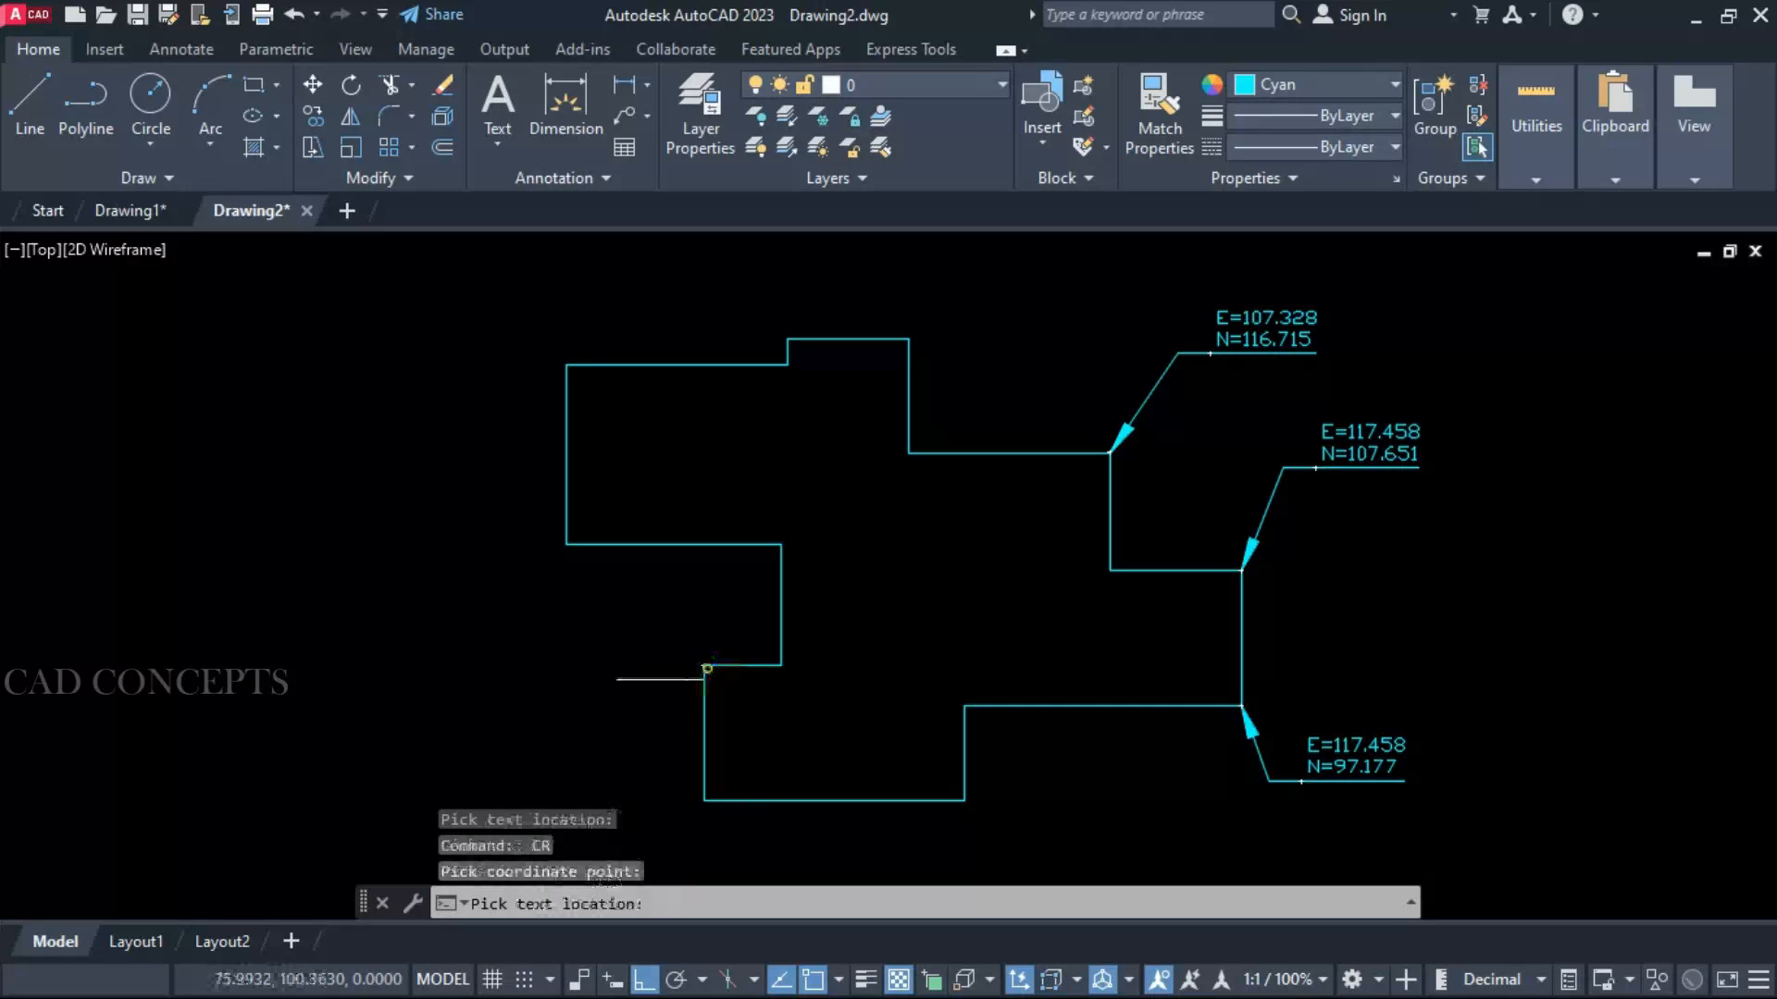
pyautogui.click(554, 705)
# Label the coordinates of the two corners of the outline's leftmost vertical edge with CR, placing both texts to its left
pyautogui.press('Return')
pyautogui.click(566, 544)
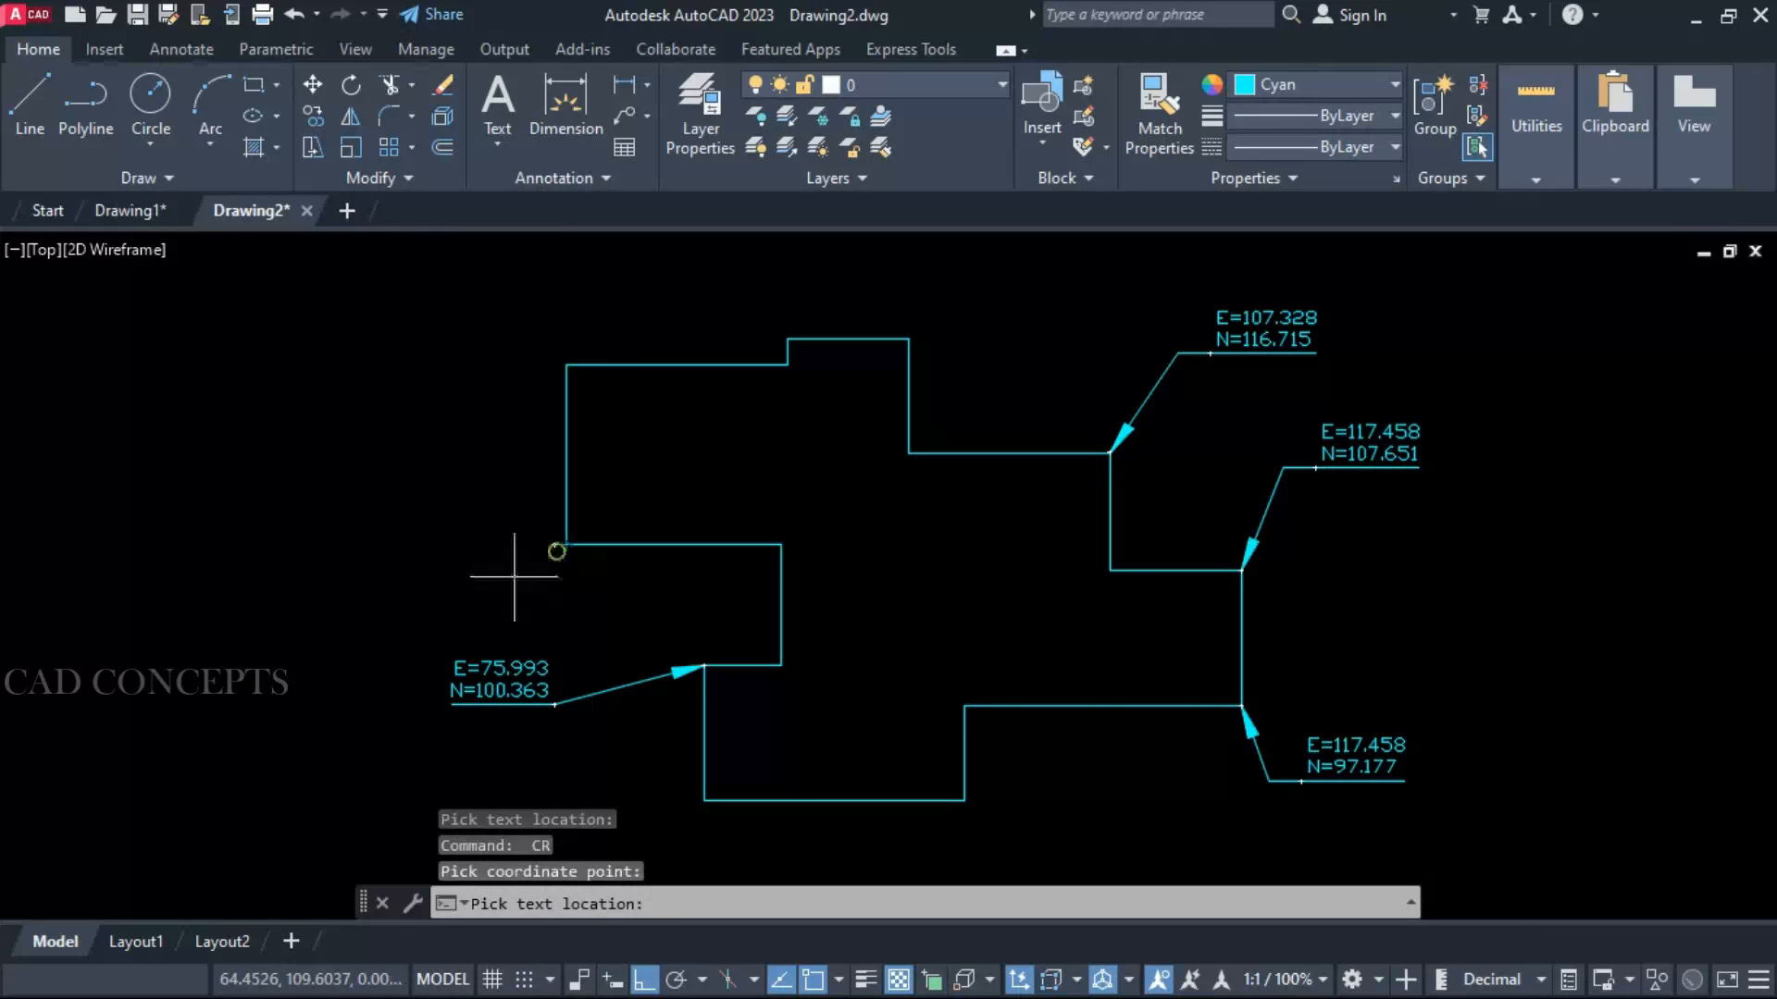
pyautogui.press('Escape')
pyautogui.press('Return')
pyautogui.click(566, 544)
pyautogui.click(372, 582)
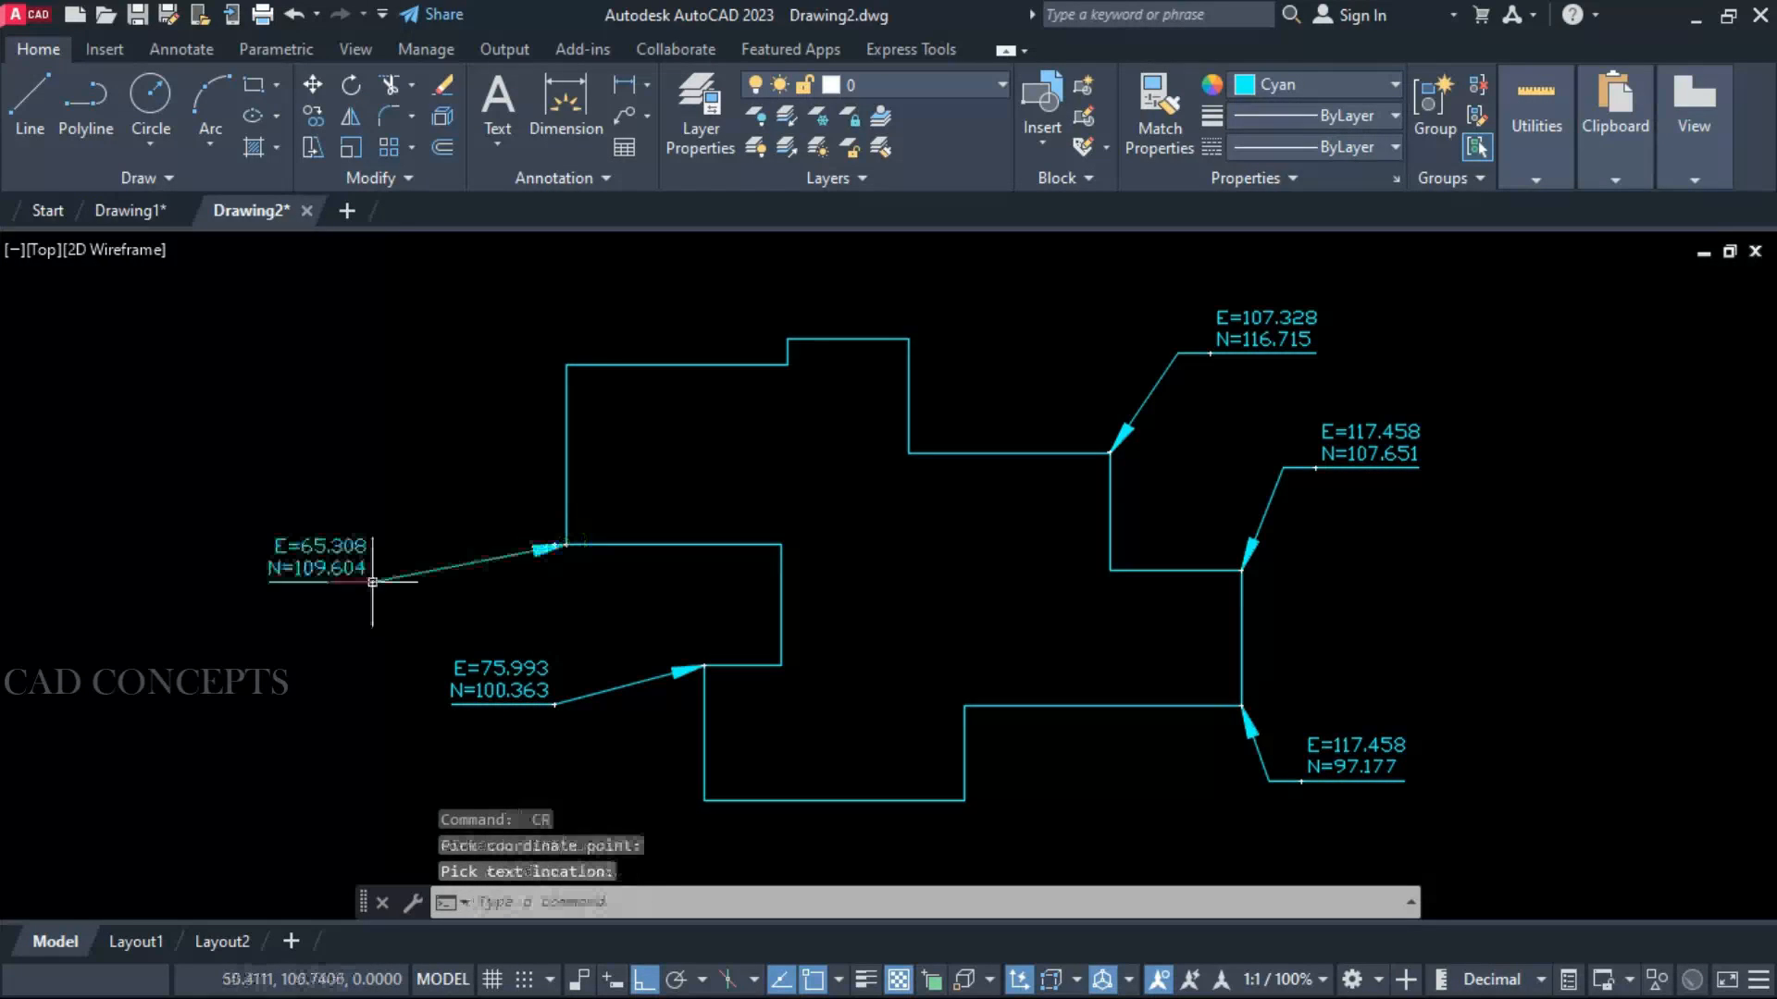
pyautogui.press('Return')
pyautogui.click(566, 365)
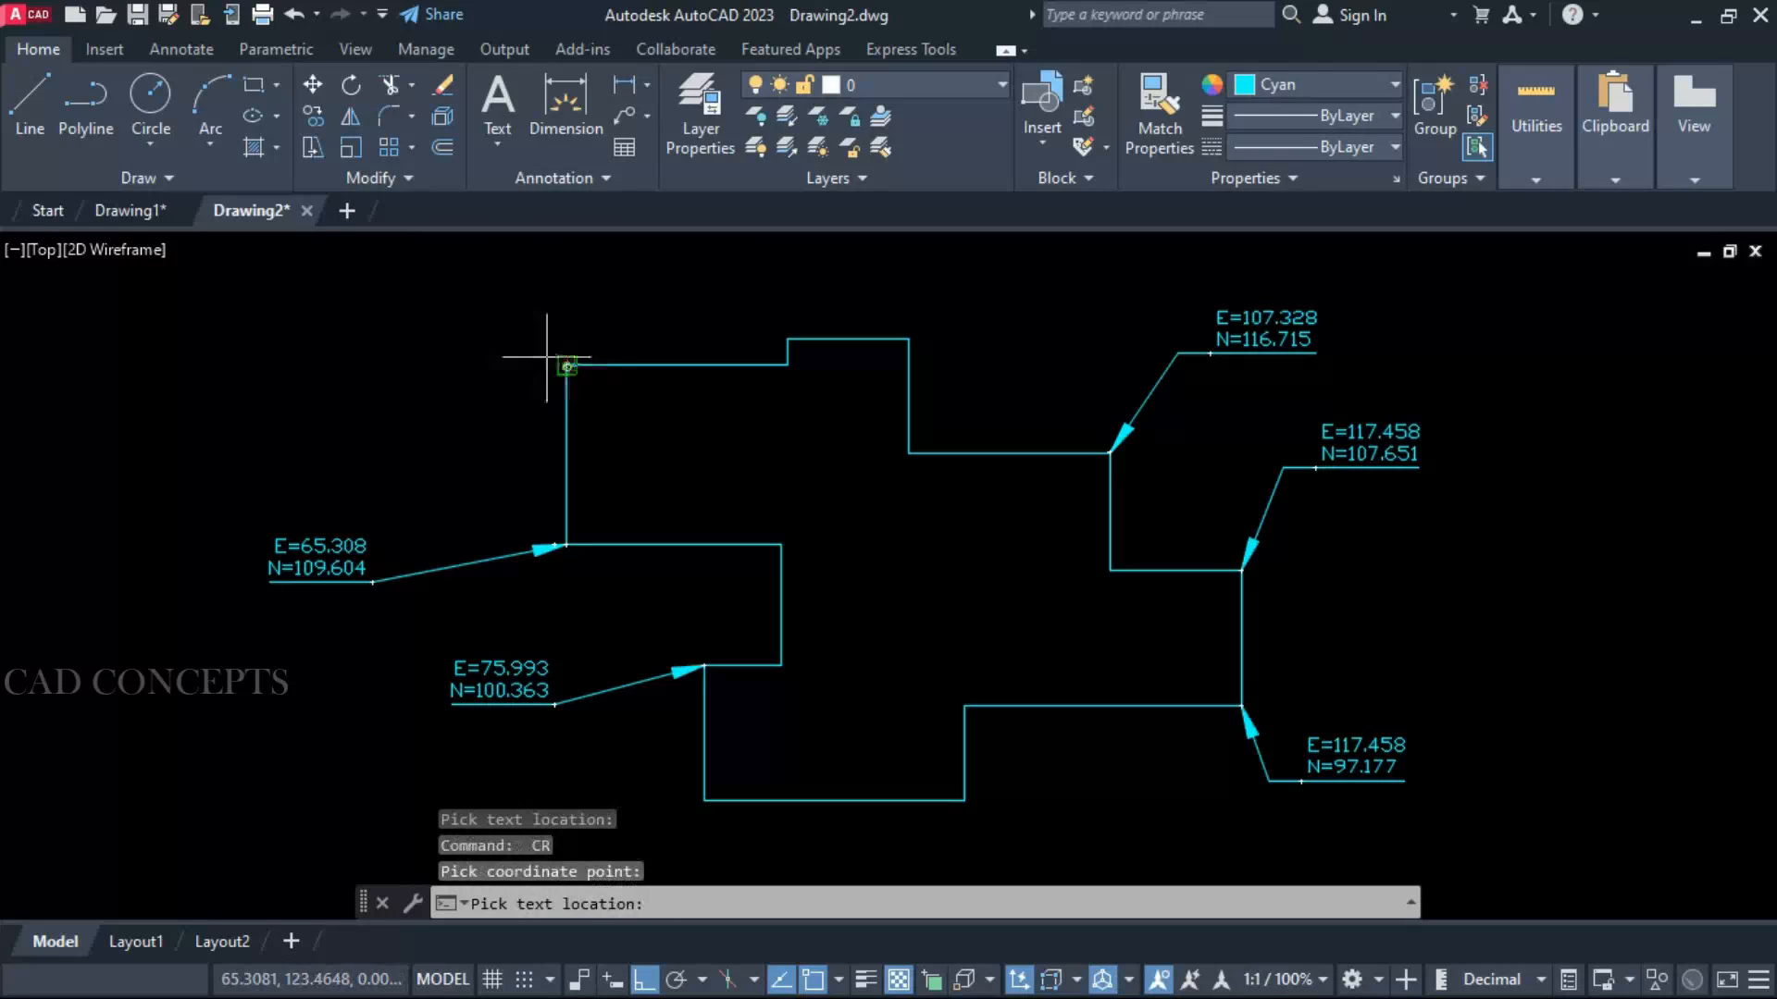
pyautogui.click(366, 327)
# Label the coordinates of the topmost edge's right corner and the bottom edge's right corner with CR, placing each text to the right
pyautogui.press('Return')
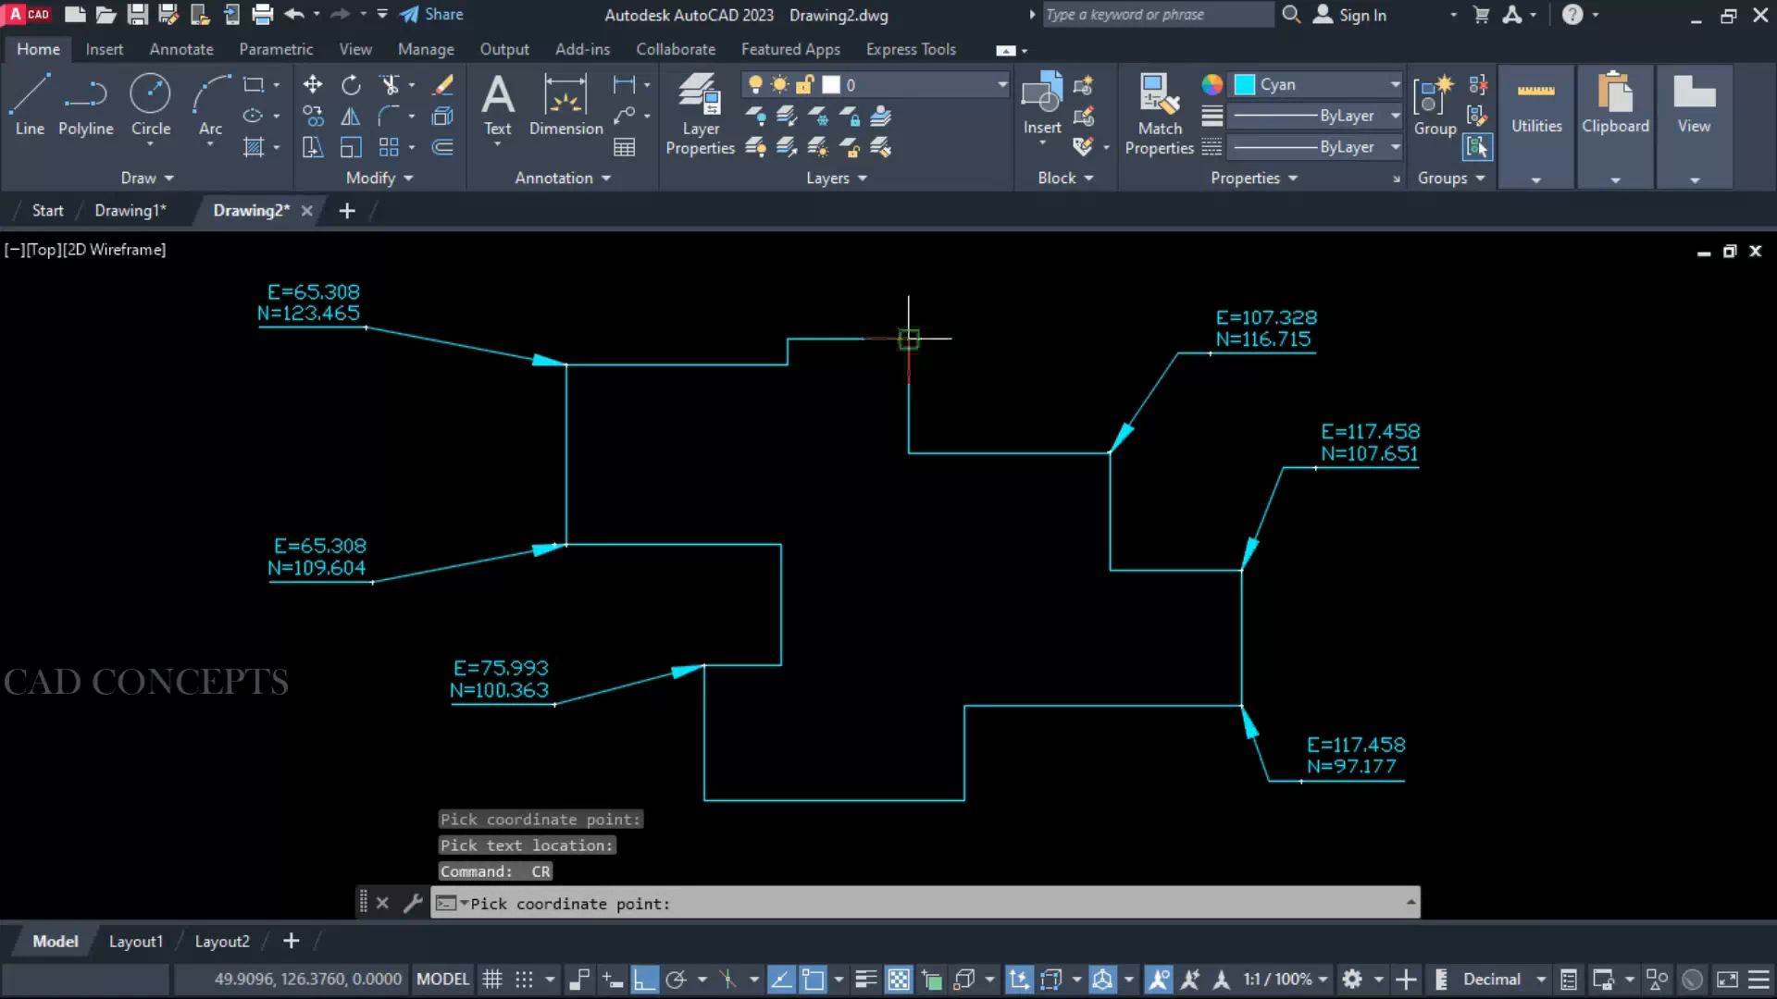
pyautogui.click(908, 339)
pyautogui.click(969, 303)
pyautogui.press('Return')
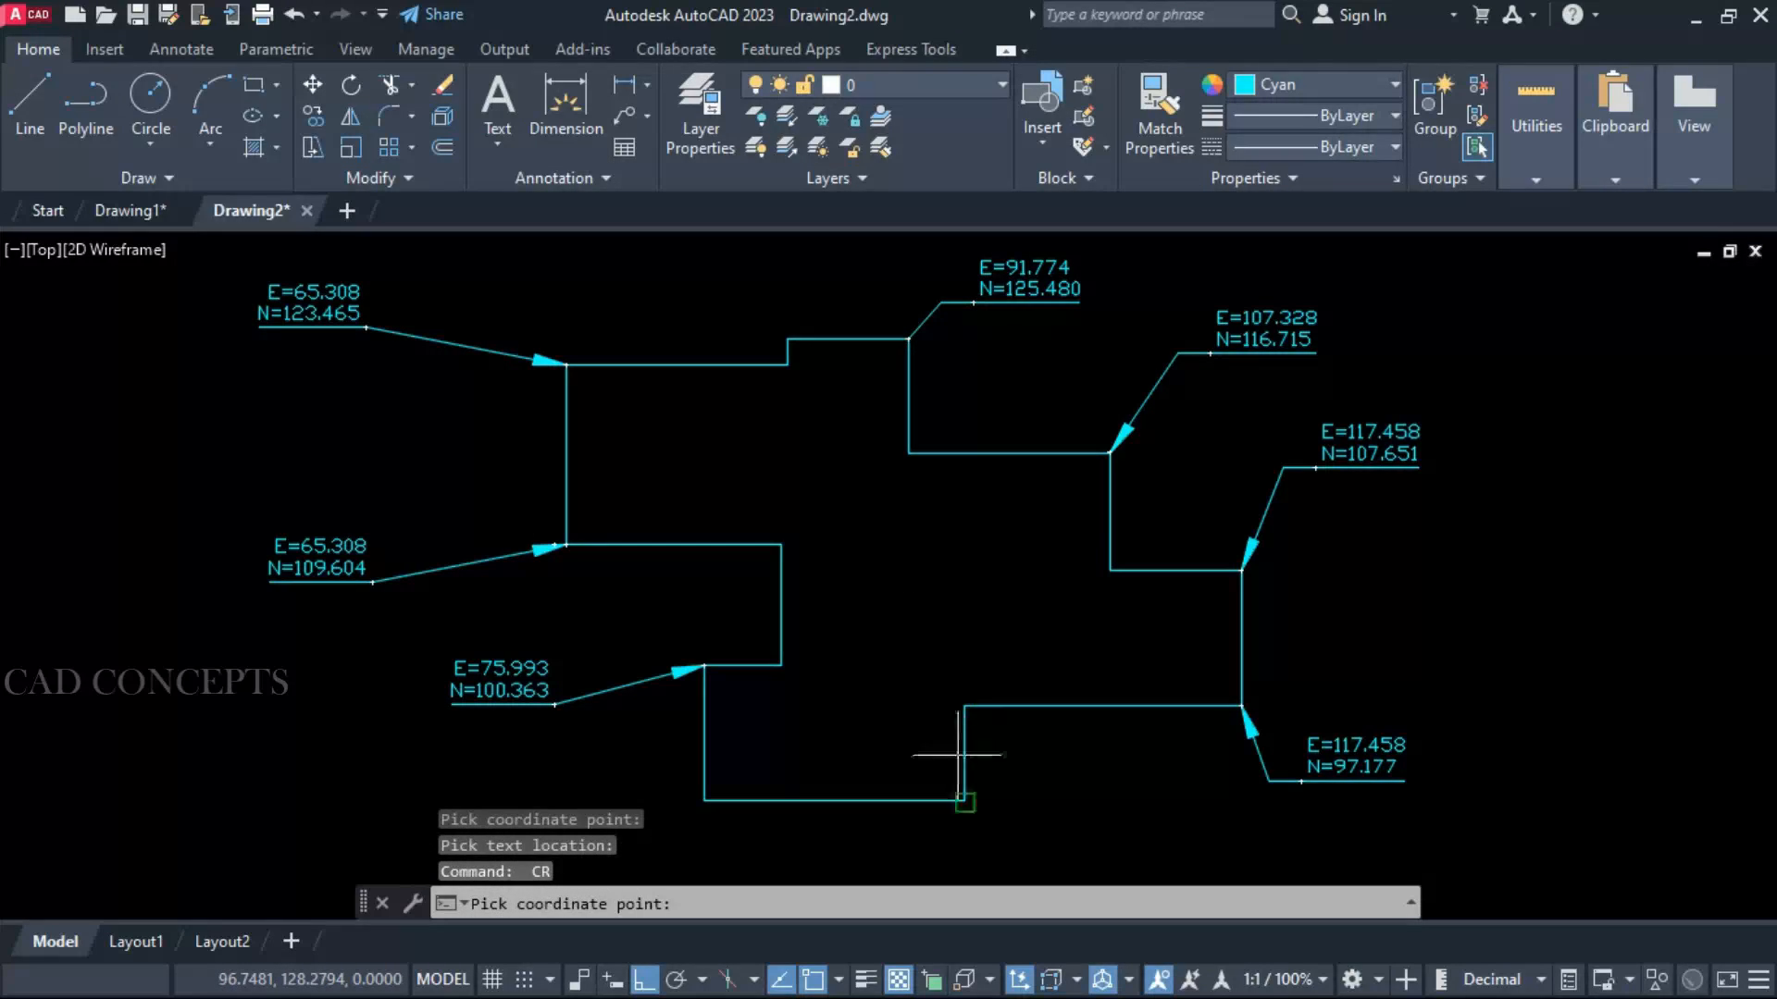
pyautogui.click(964, 800)
pyautogui.click(1118, 798)
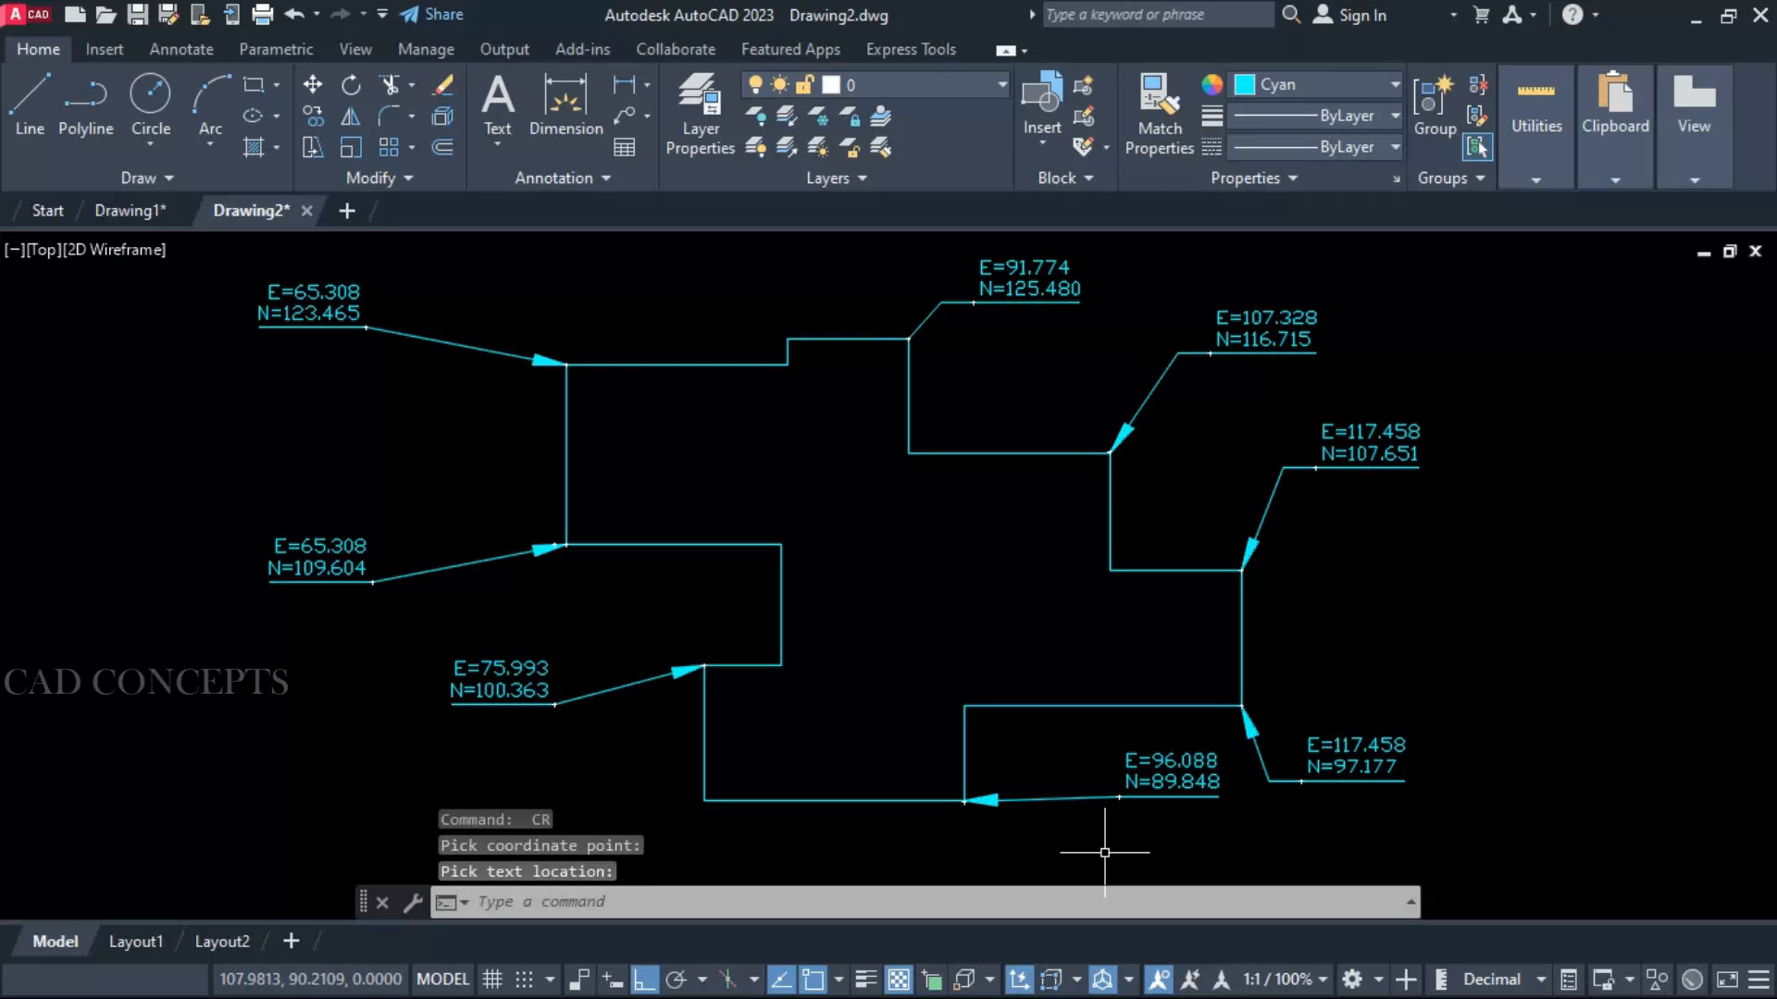
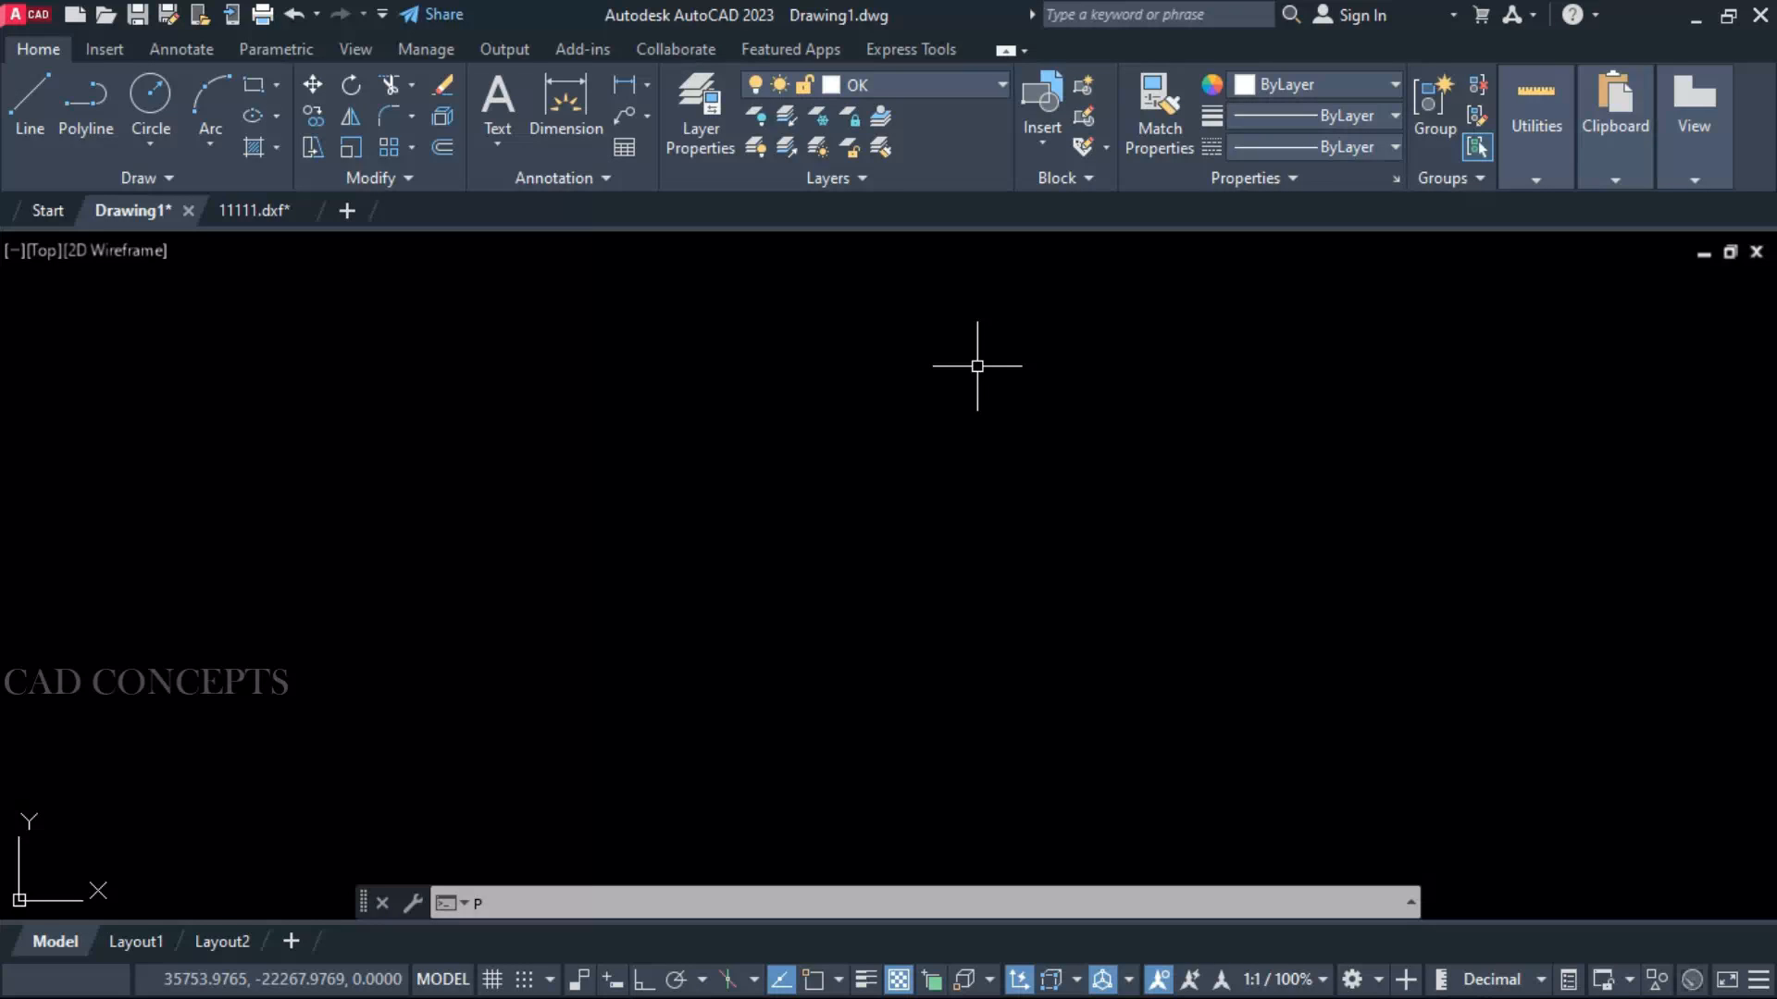
# Place the numbers 1 to 12 in a row with PUT_NUMS, using starting number 1, increment 1 and text height 5
pyautogui.write('UT_NUMS')
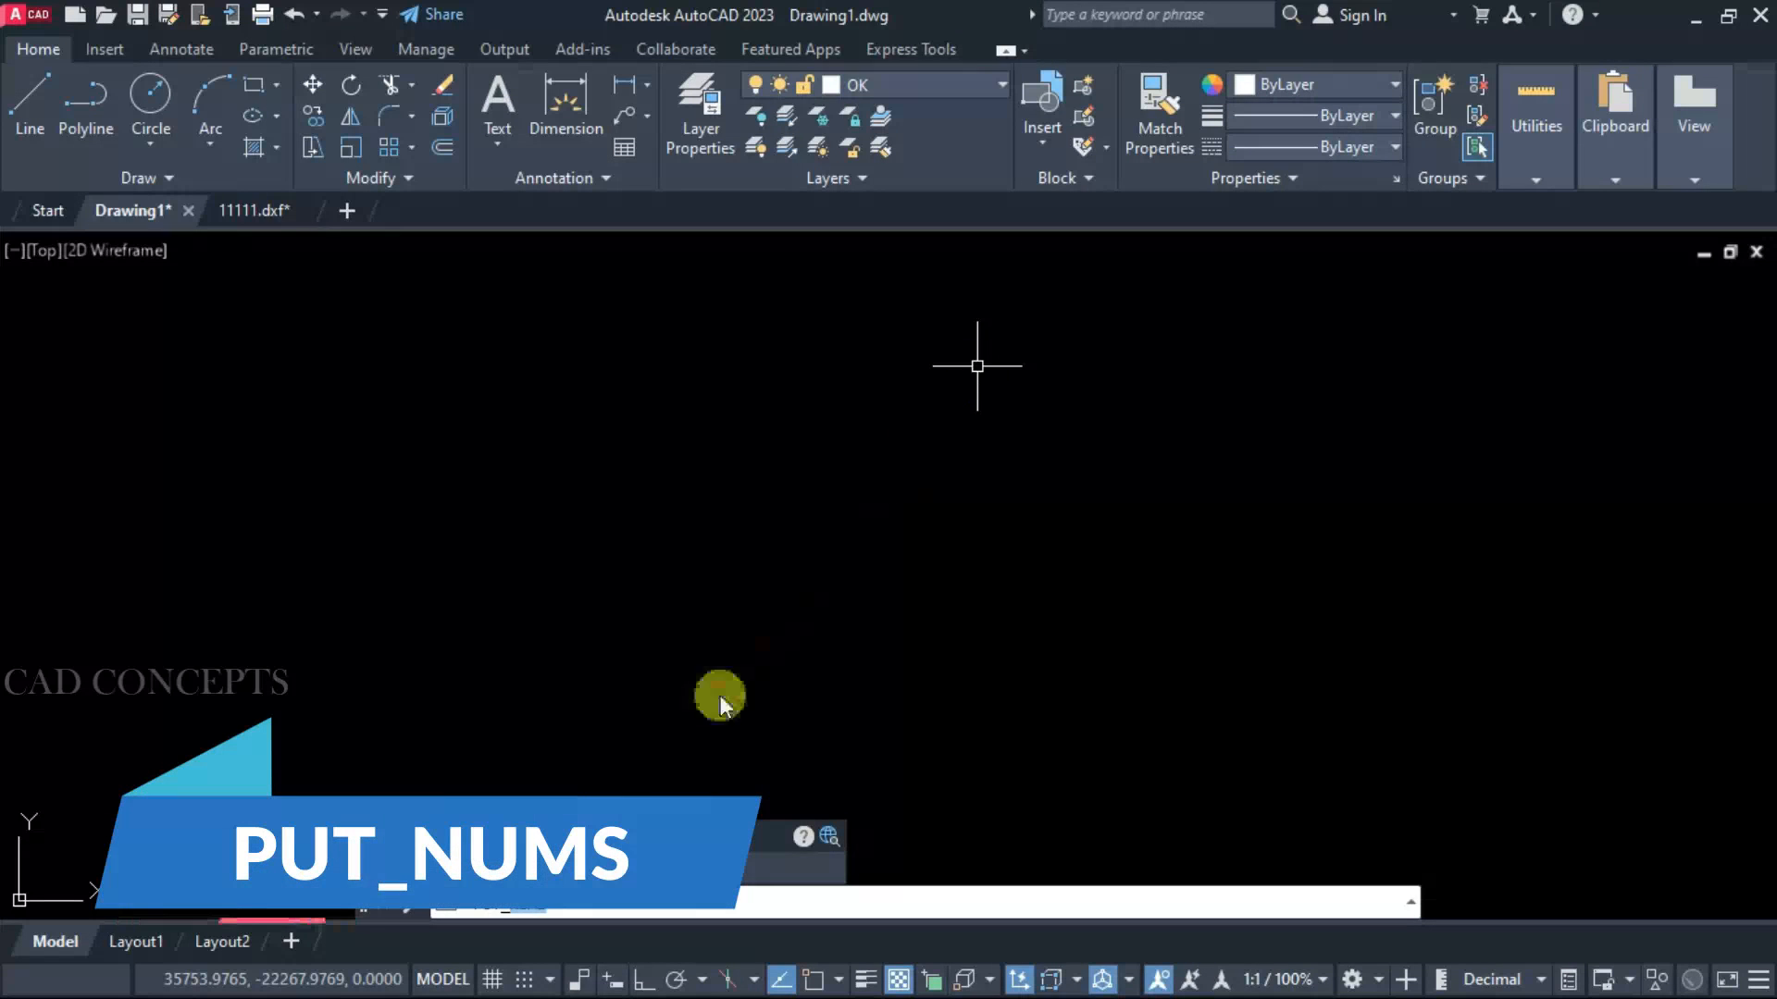
pyautogui.press('Return')
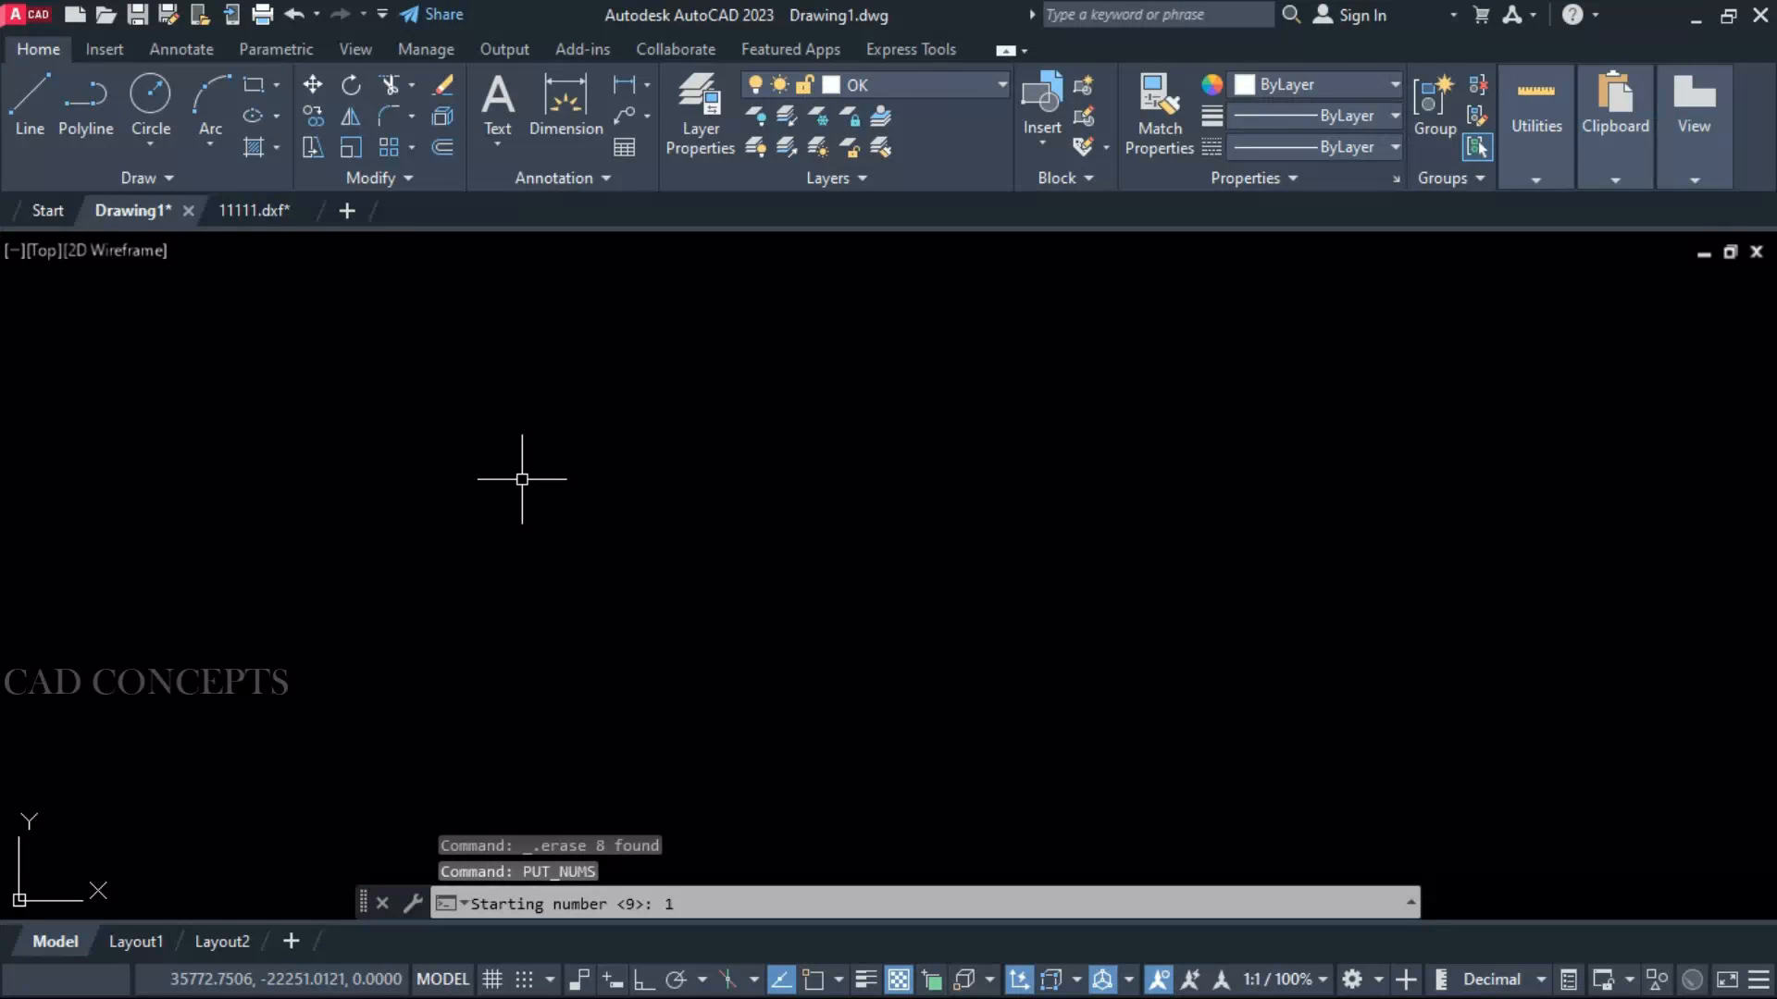
pyautogui.press('Return')
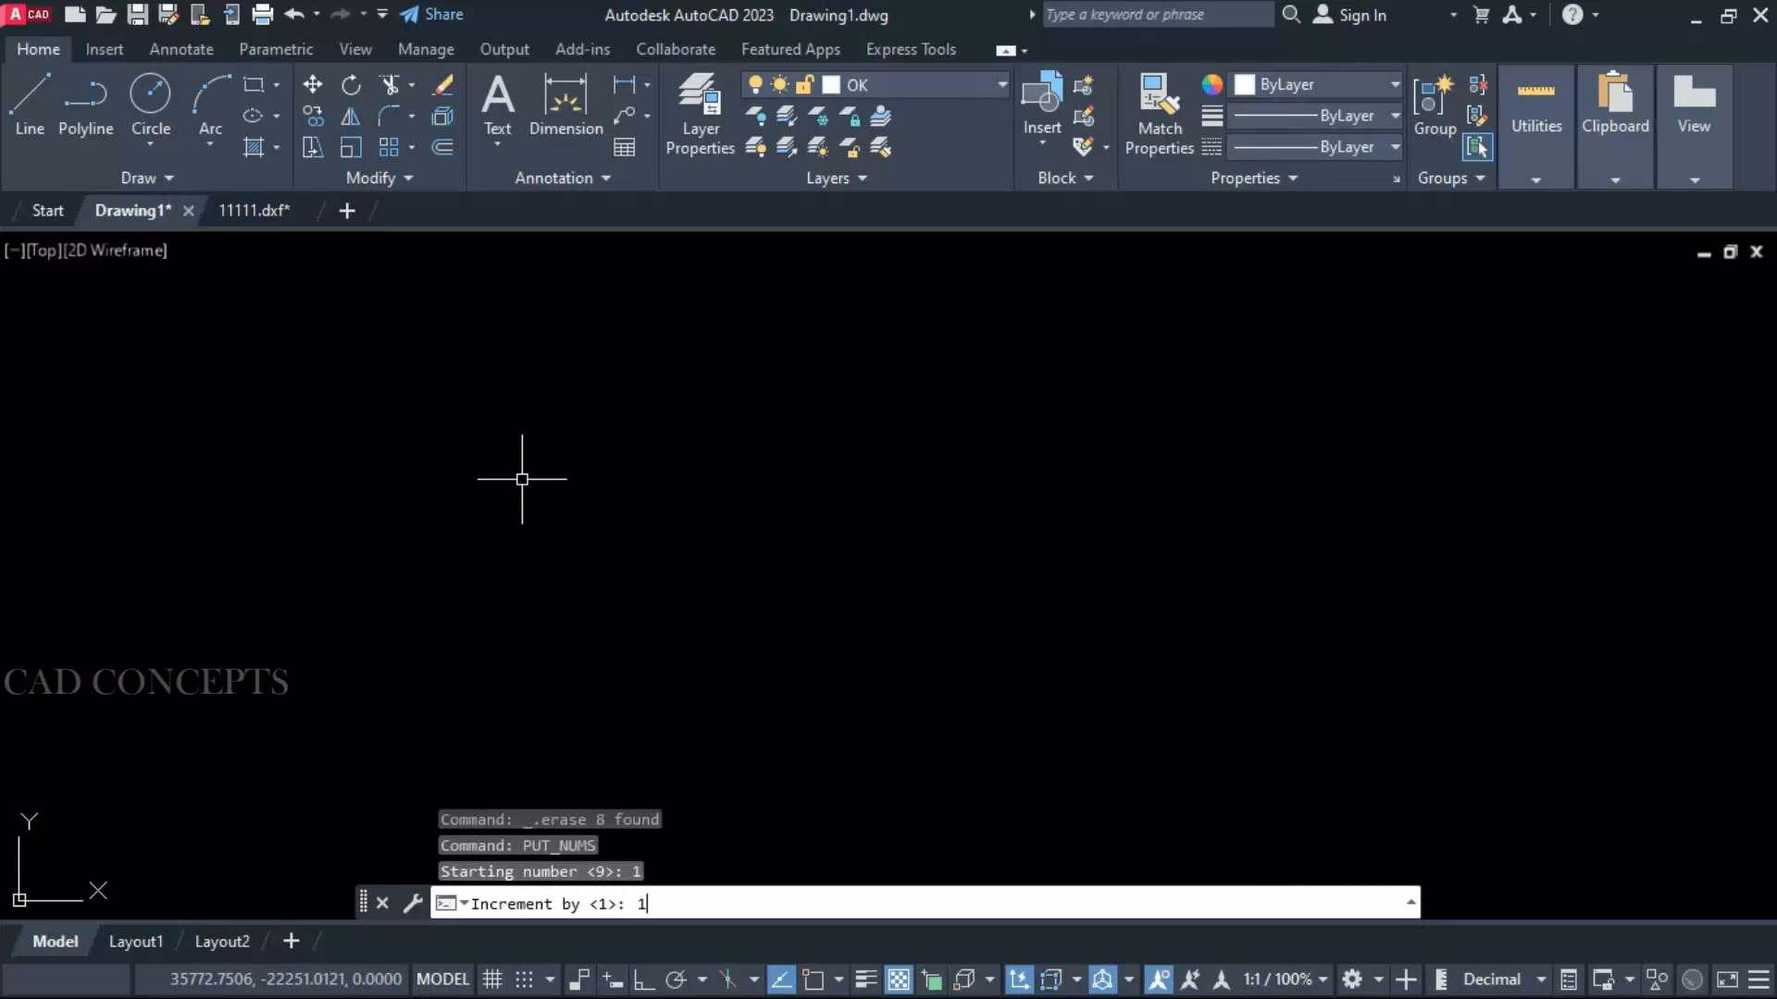
pyautogui.press('Return')
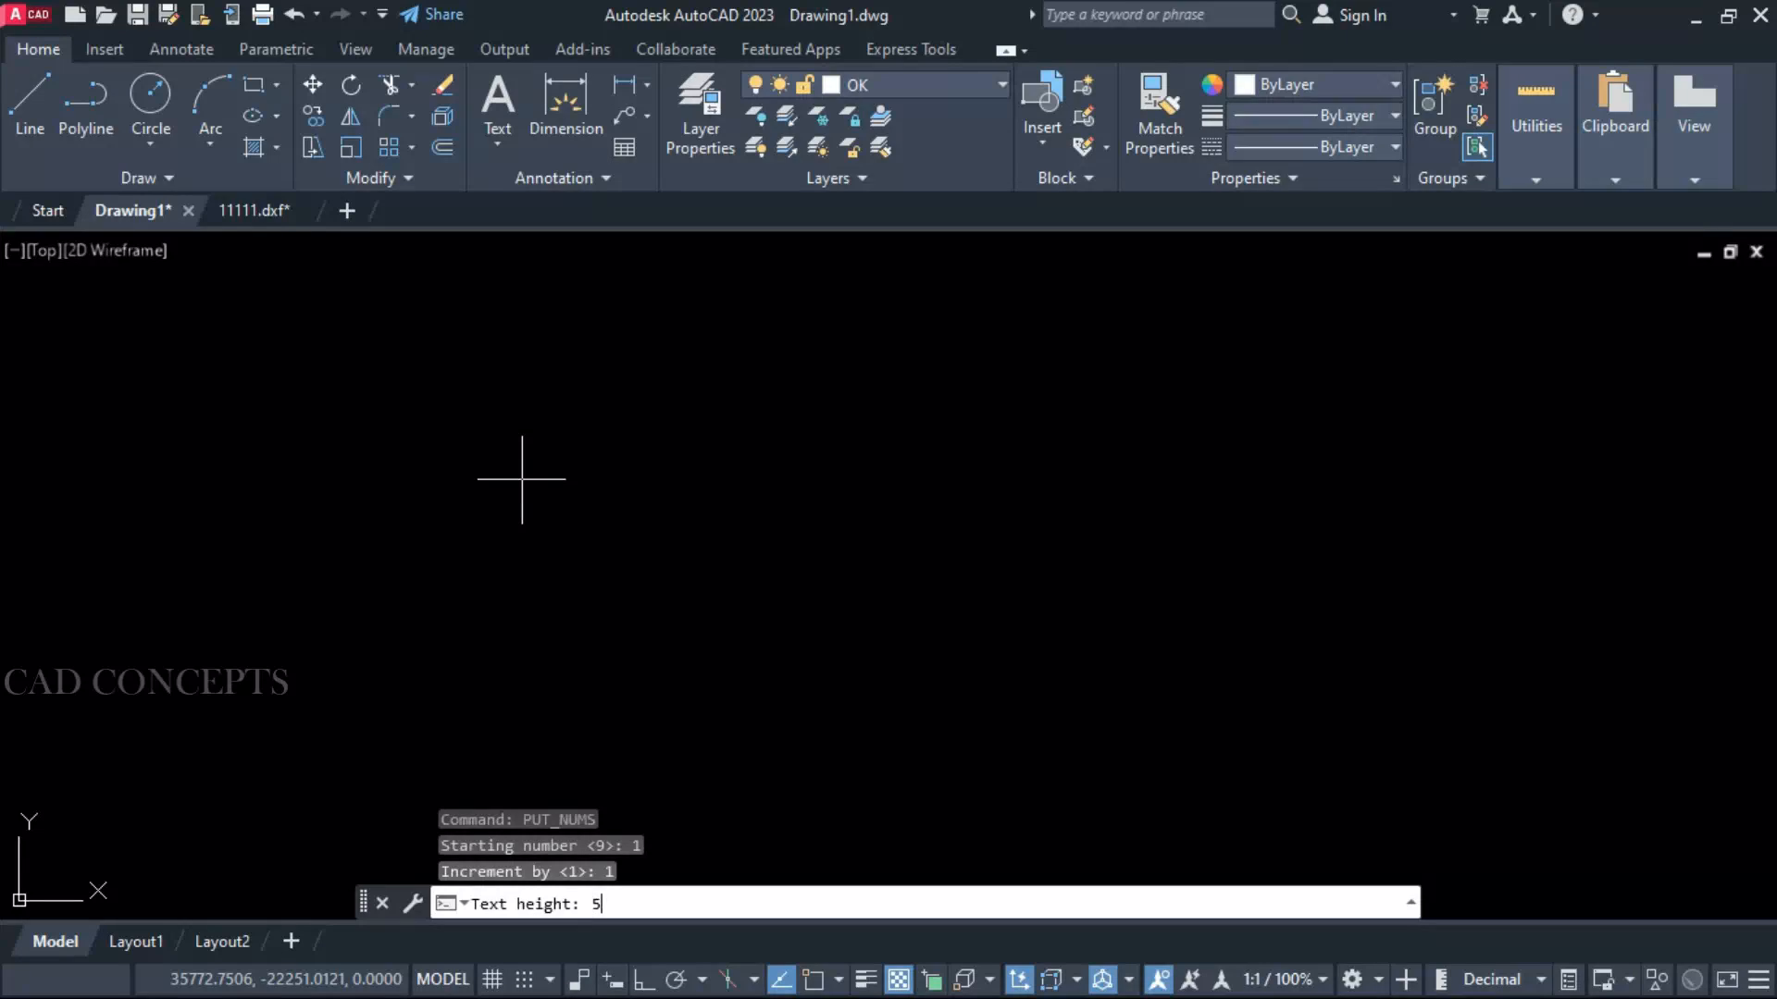
pyautogui.press('Return')
pyautogui.click(286, 452)
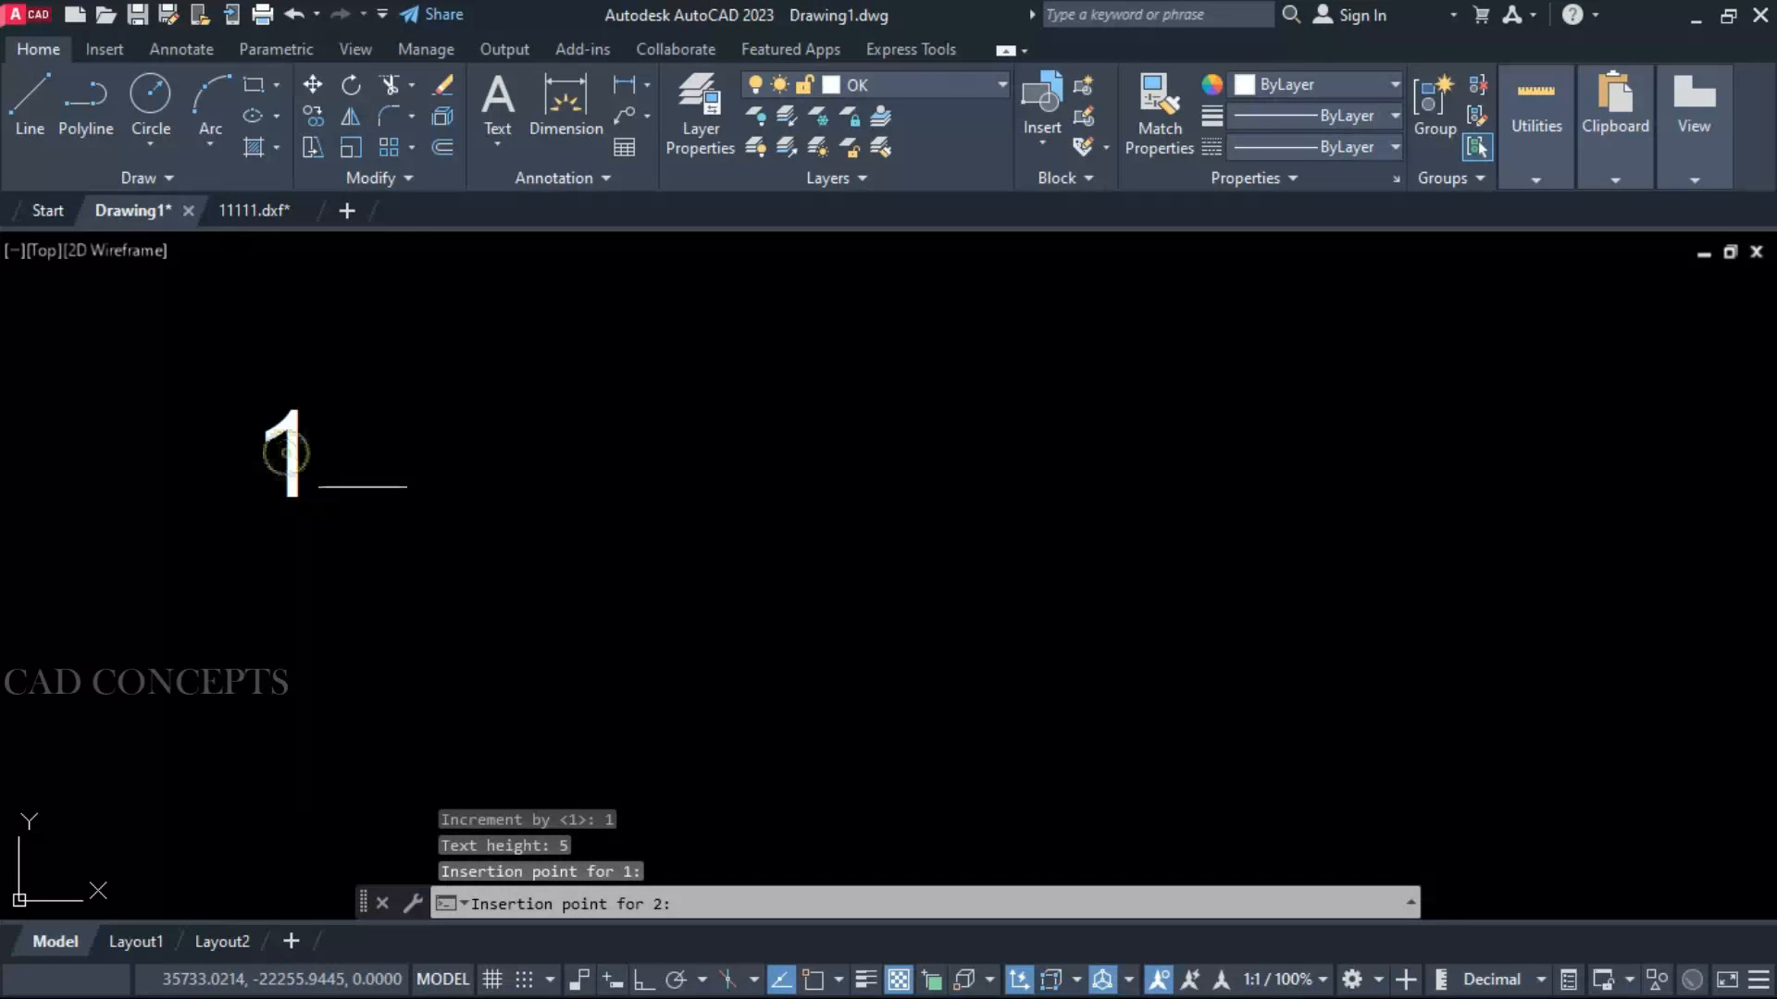
pyautogui.click(411, 455)
pyautogui.click(554, 457)
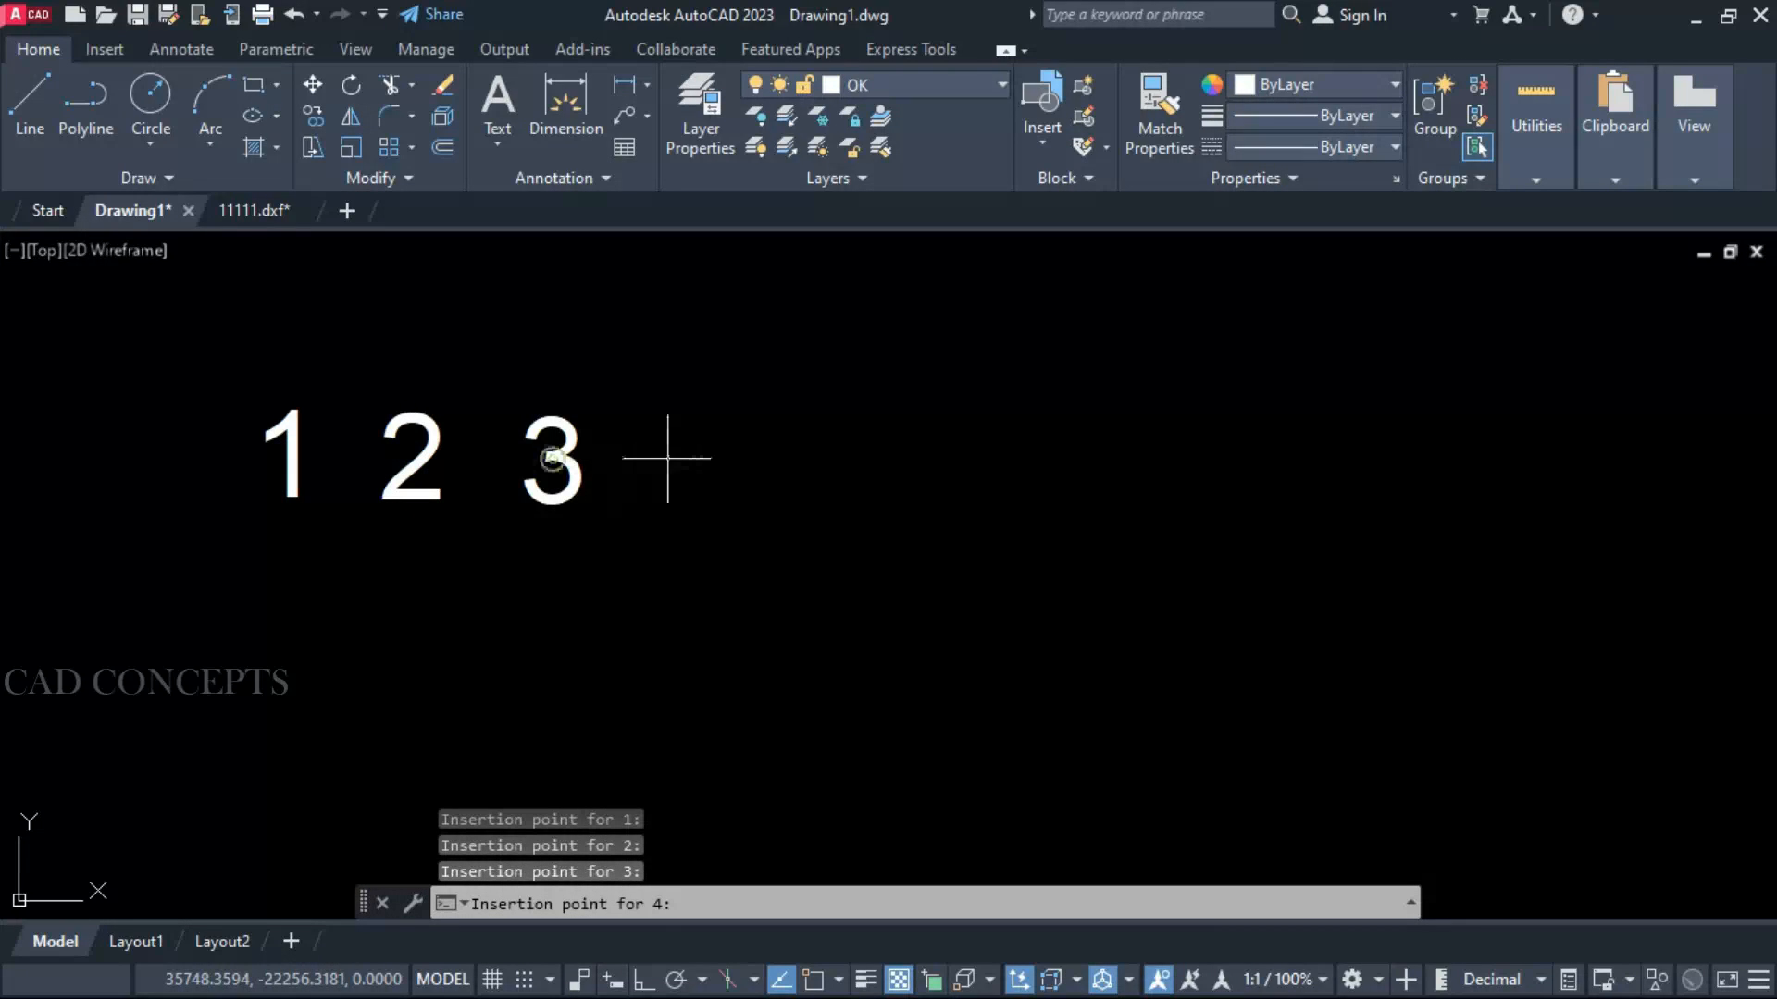
pyautogui.click(677, 458)
pyautogui.click(788, 455)
pyautogui.click(898, 454)
pyautogui.click(1019, 454)
pyautogui.click(1145, 445)
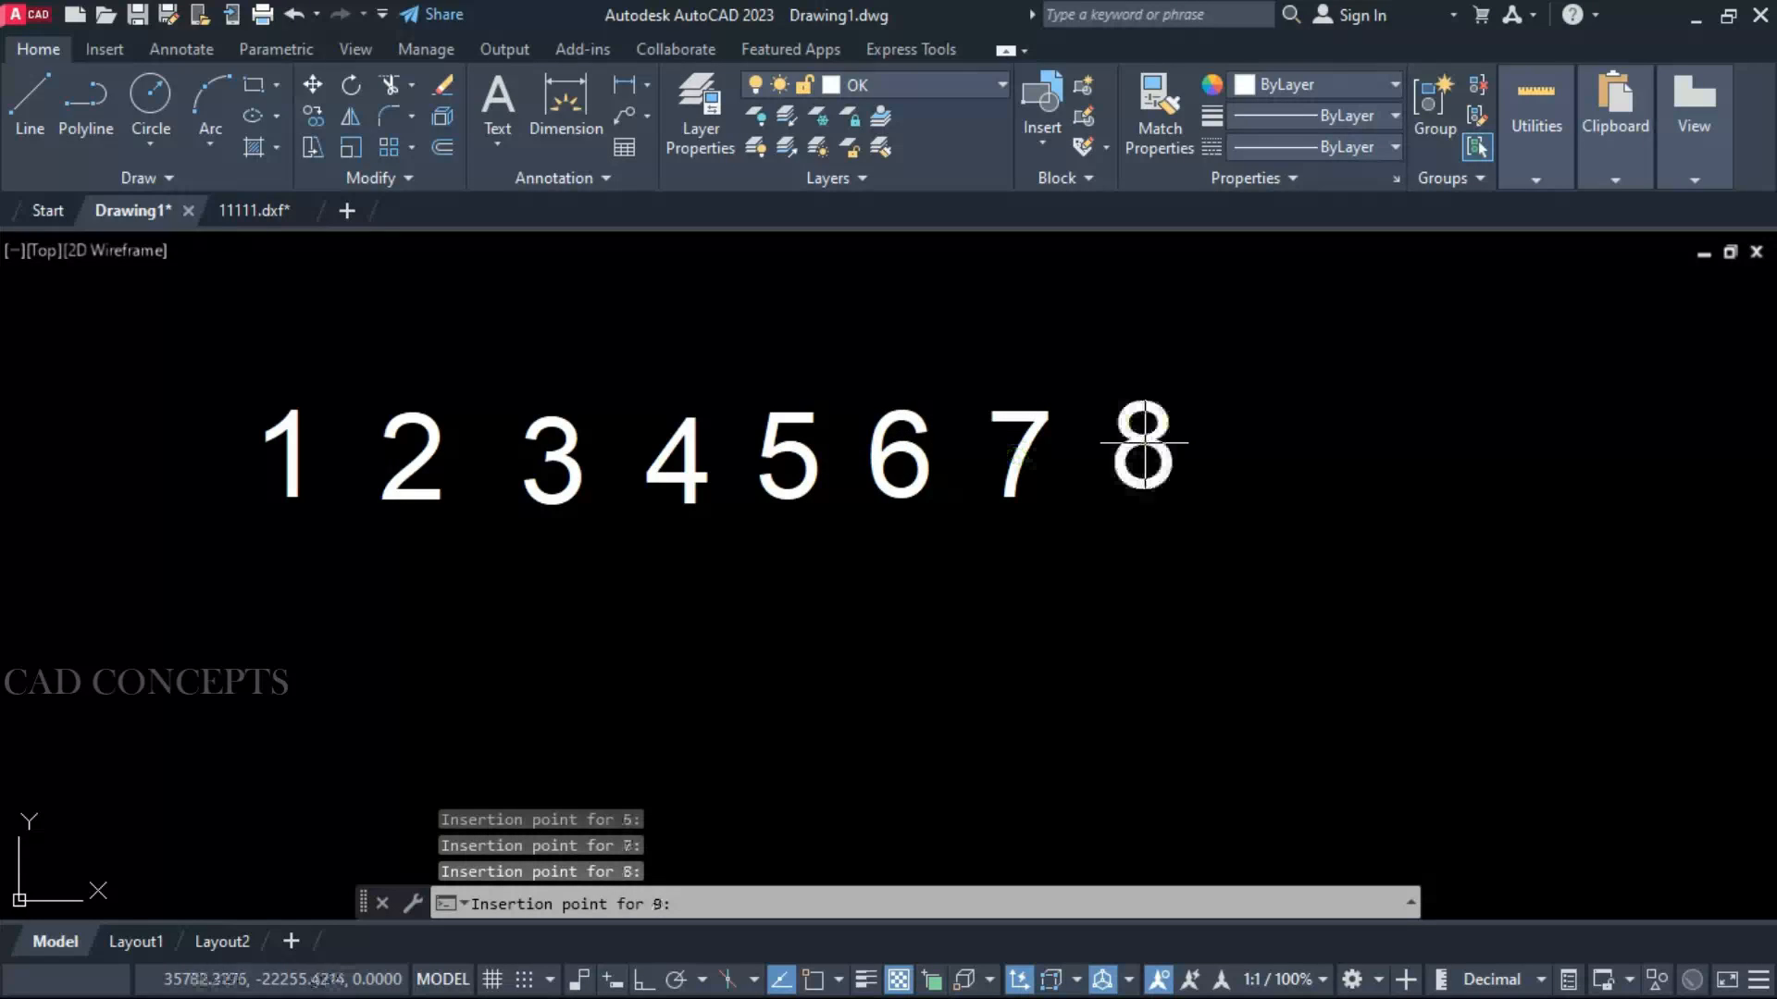
pyautogui.click(1295, 442)
pyautogui.click(1449, 432)
pyautogui.click(1547, 432)
pyautogui.click(1684, 431)
# Place the numbers 13 to 19 in a second row below the first and end the numbering
pyautogui.click(306, 748)
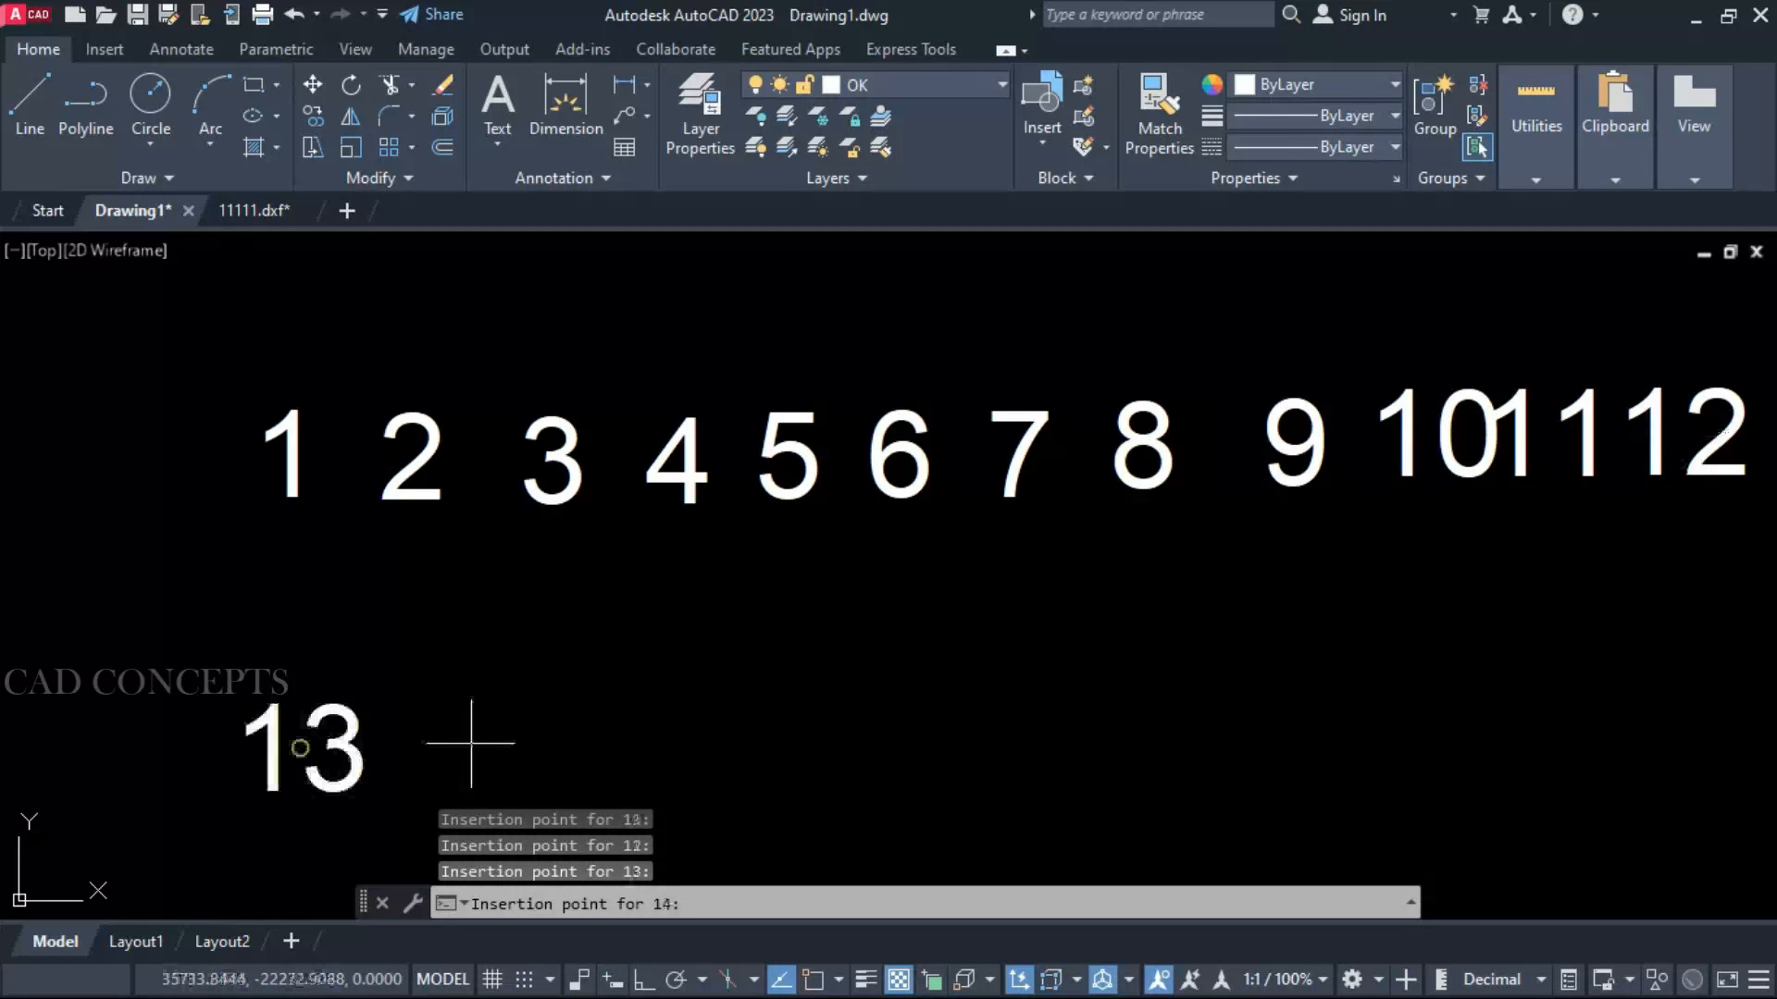
pyautogui.click(472, 745)
pyautogui.click(738, 731)
pyautogui.click(949, 731)
pyautogui.click(1221, 715)
pyautogui.click(1467, 701)
pyautogui.click(1647, 701)
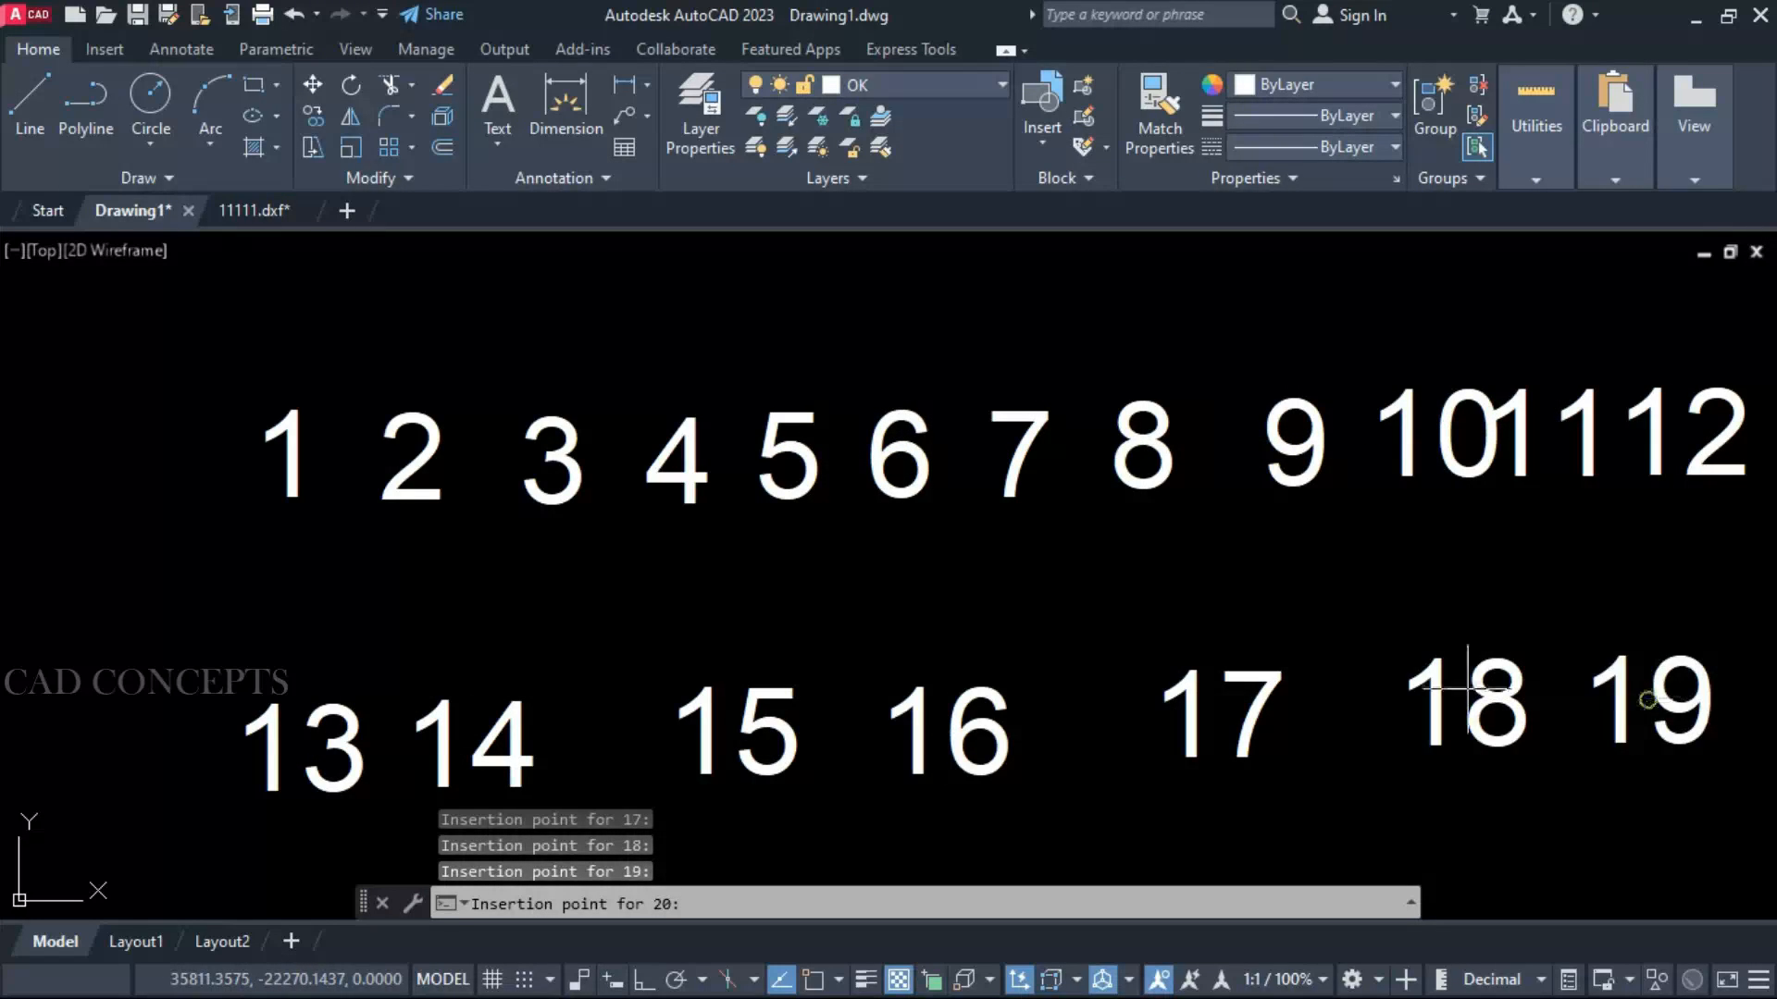
pyautogui.scroll(-2, 897, 548)
pyautogui.press('Escape')
# Erase all the placed numbers in both rows
pyautogui.click(288, 790)
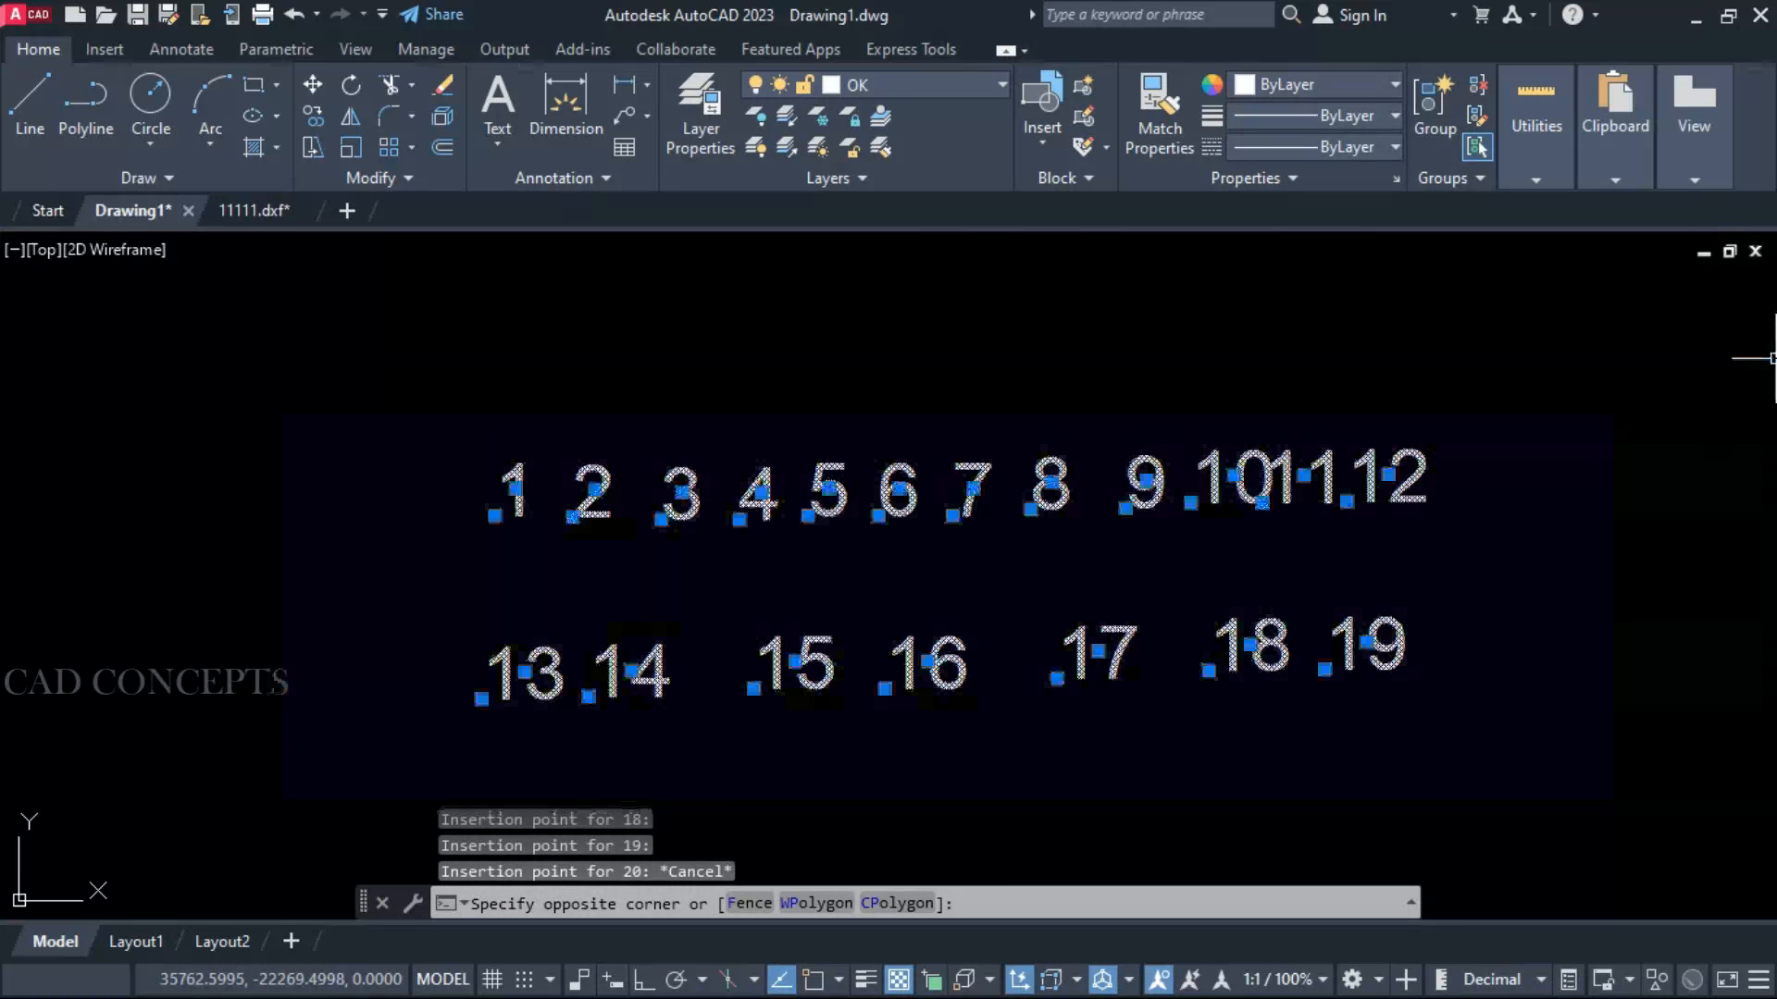
pyautogui.click(1767, 358)
pyautogui.write('E')
pyautogui.press('Return')
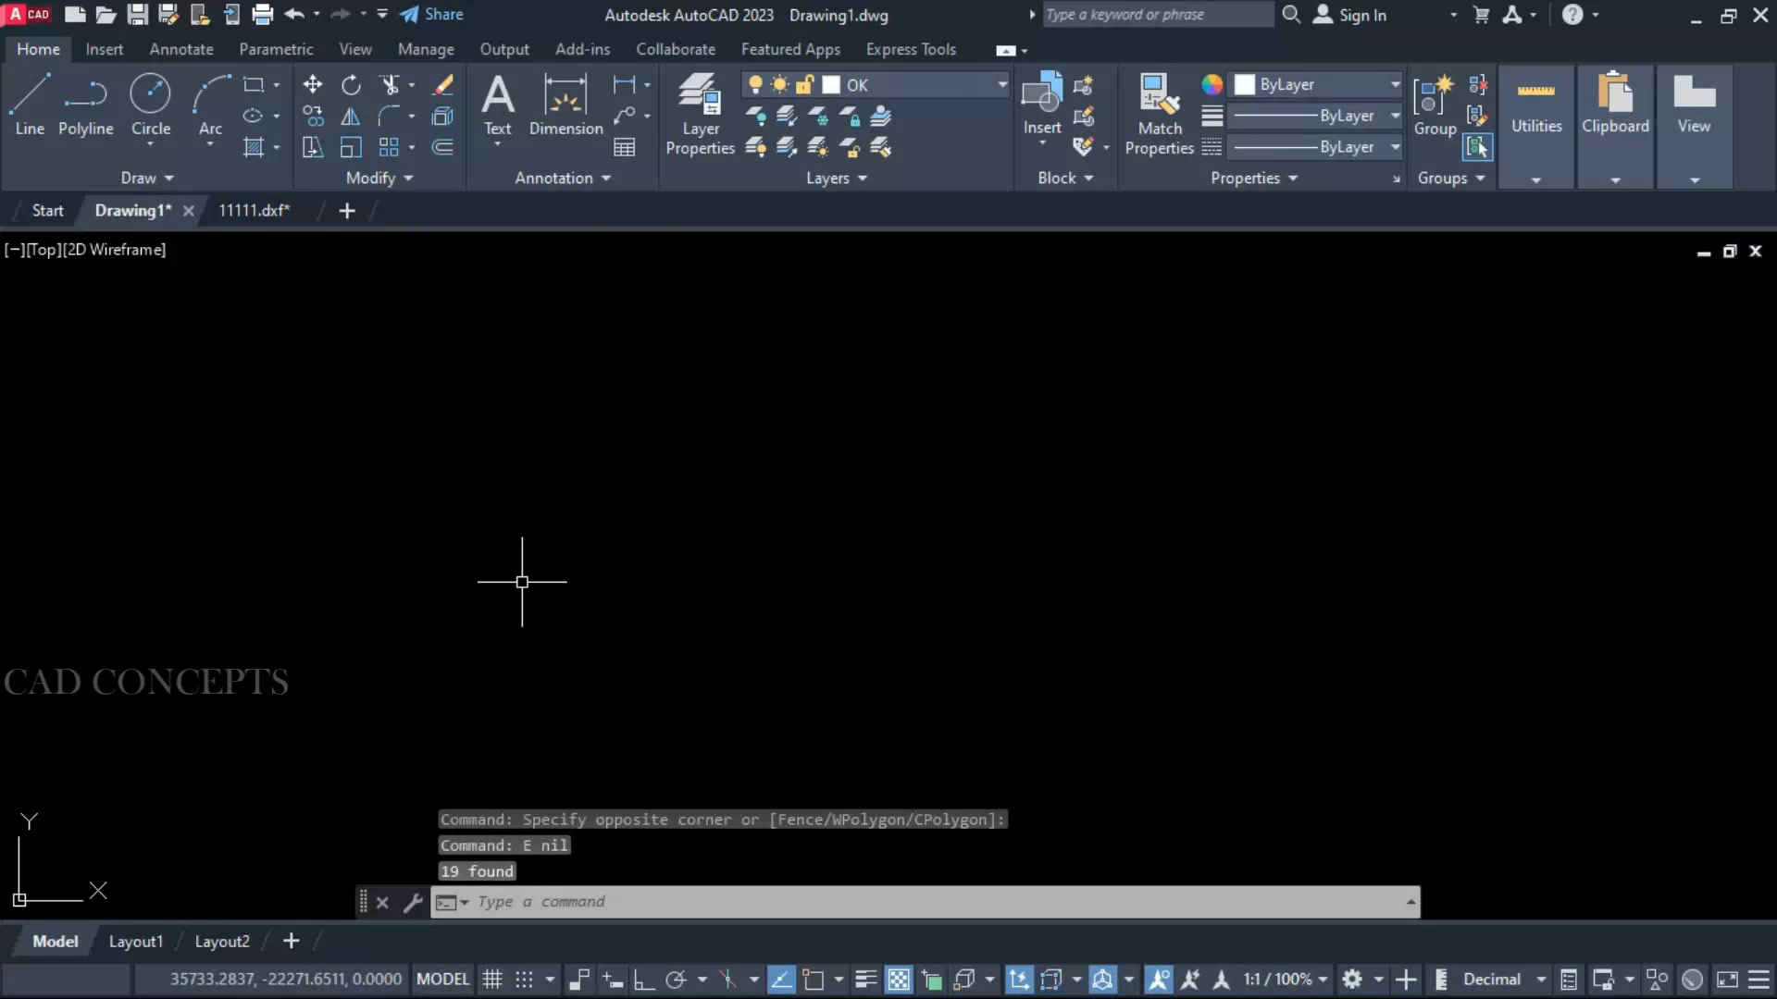
# Place the odd numbers 1 to 17 in a row with PUT_NUMS, using starting number 1, increment 2 and text height 5
pyautogui.write('PUT_NUMS')
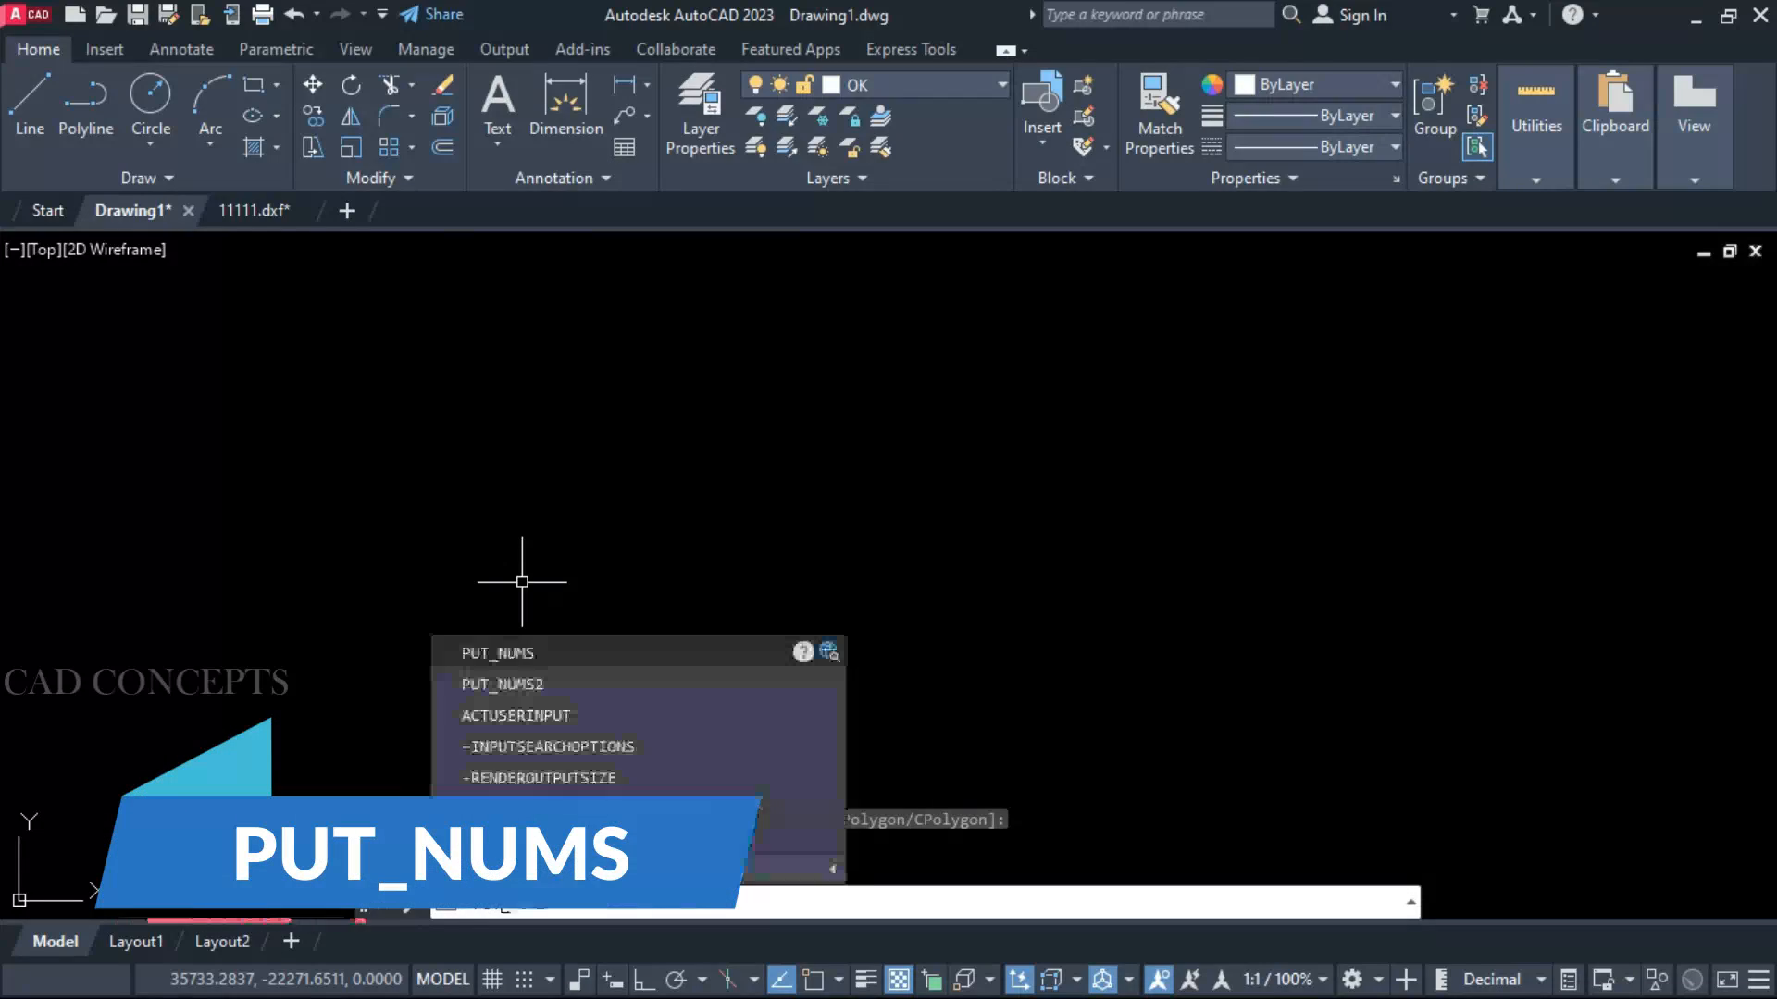
pyautogui.press('Return')
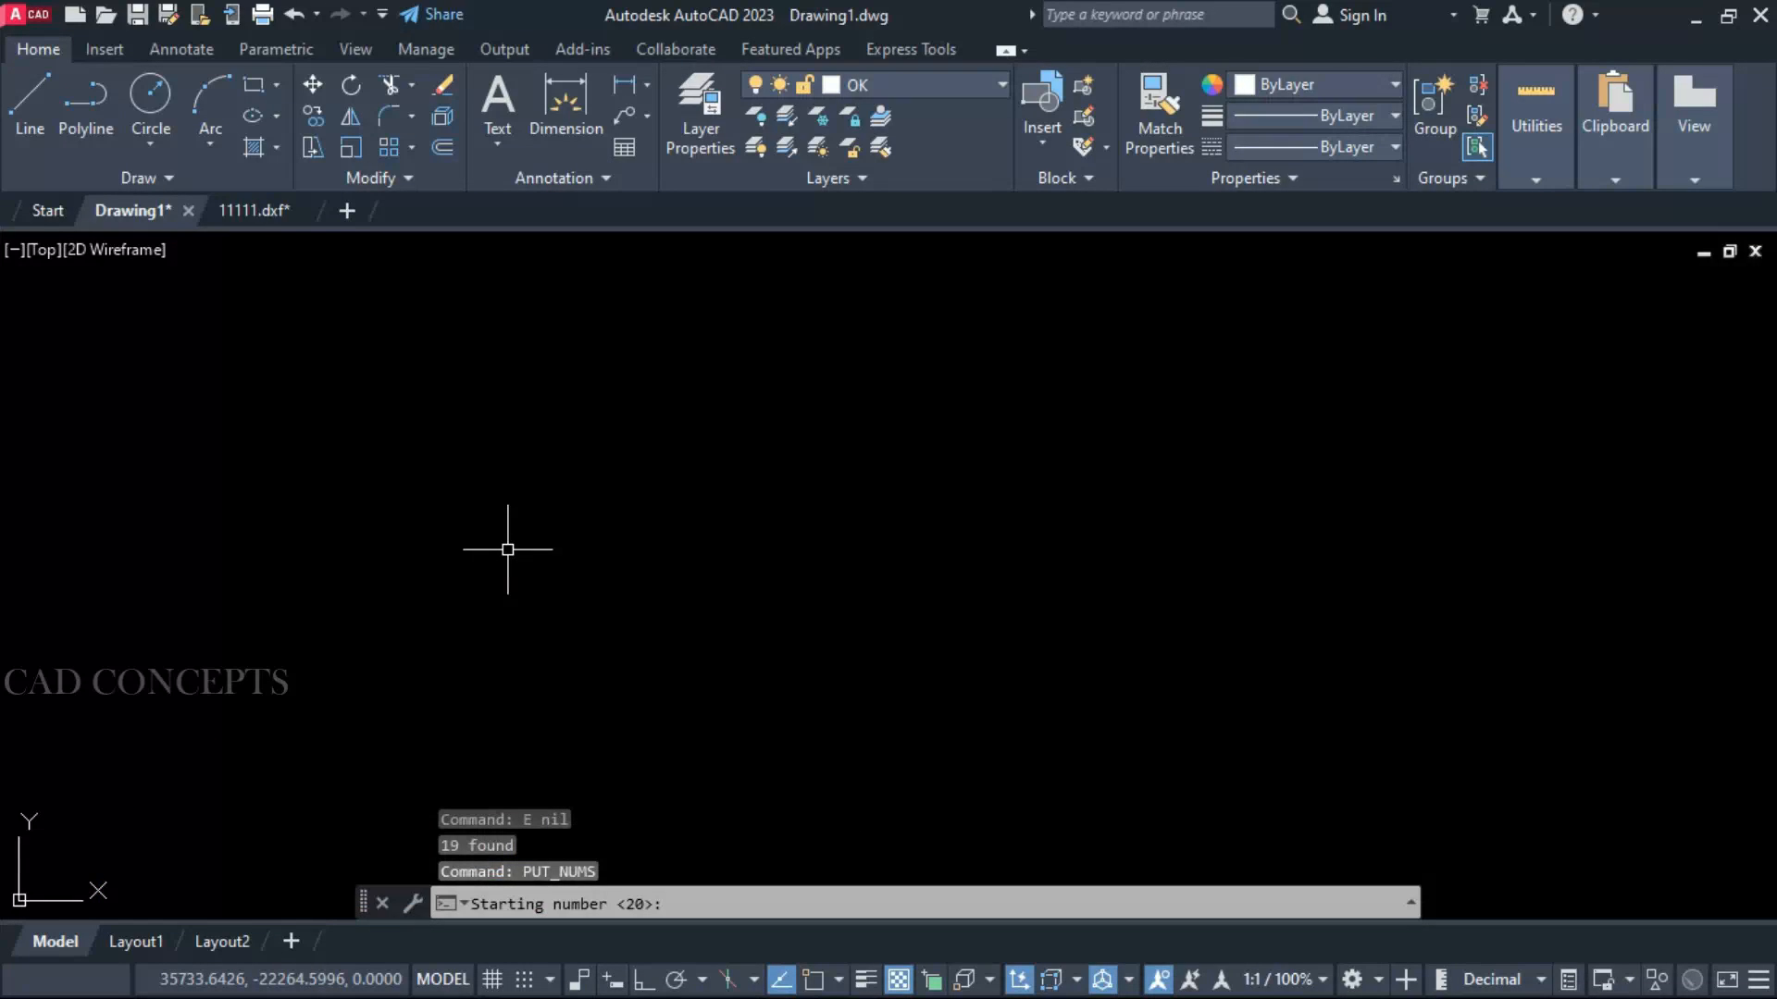
pyautogui.write('1')
pyautogui.press('Return')
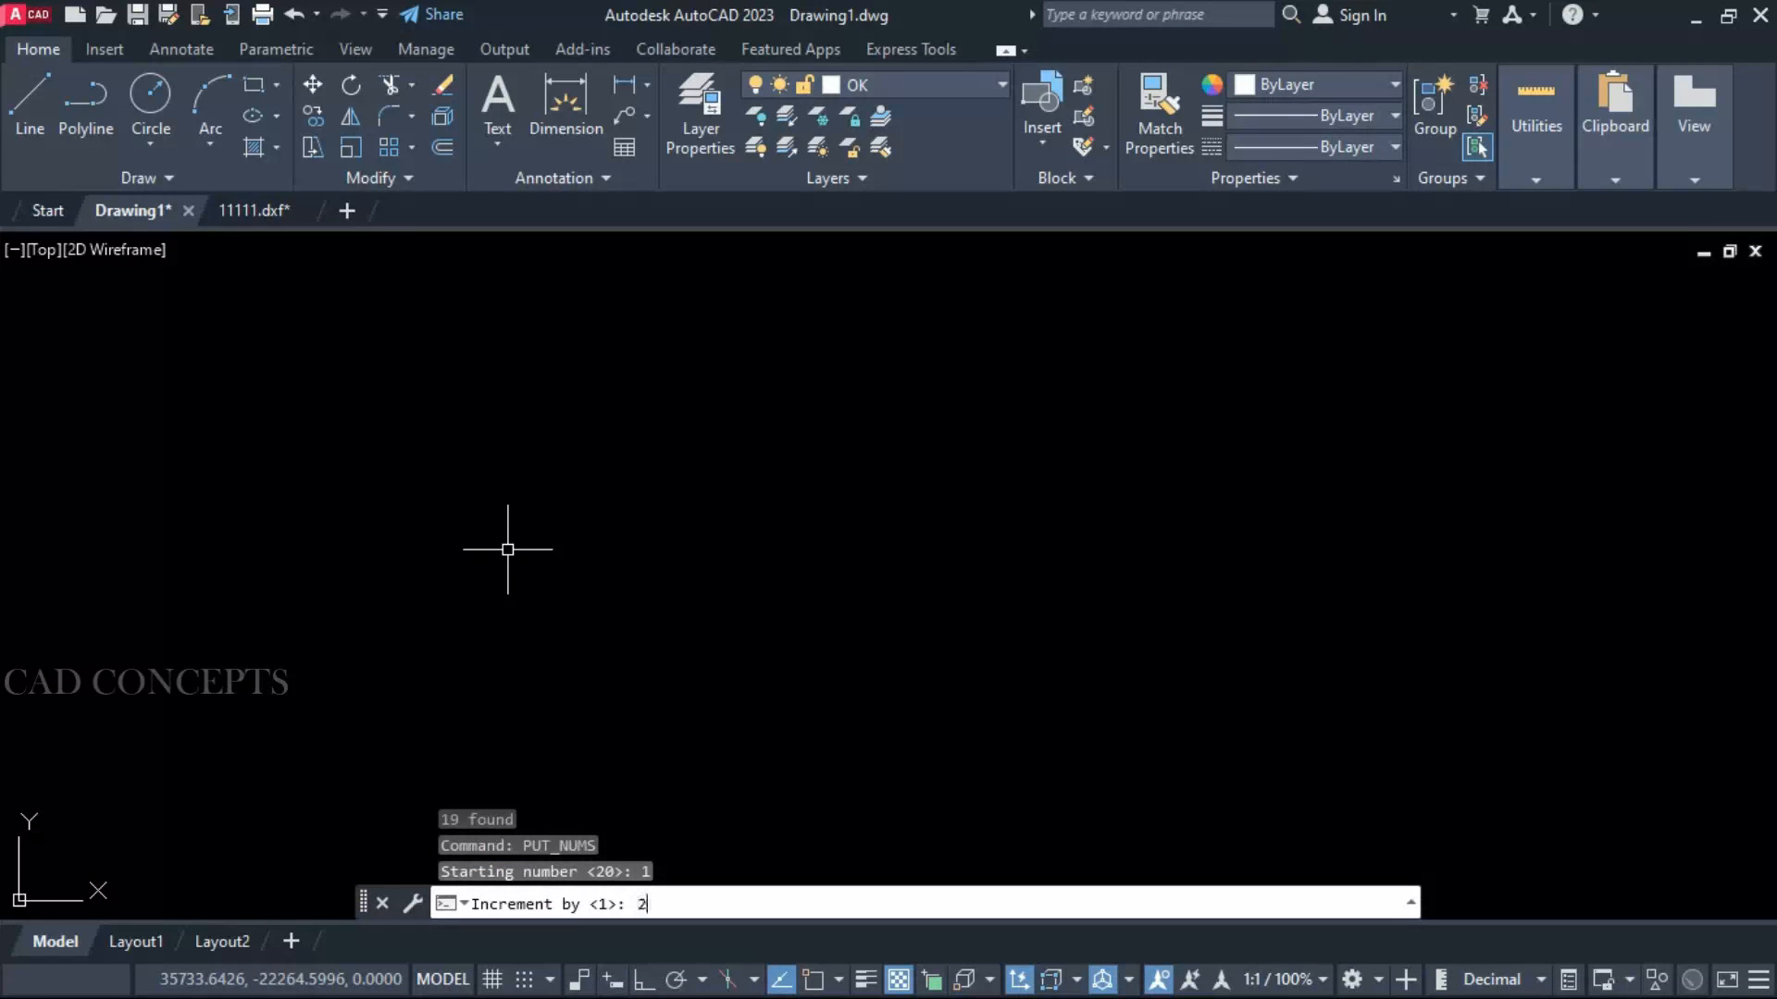
pyautogui.write('2')
pyautogui.press('Return')
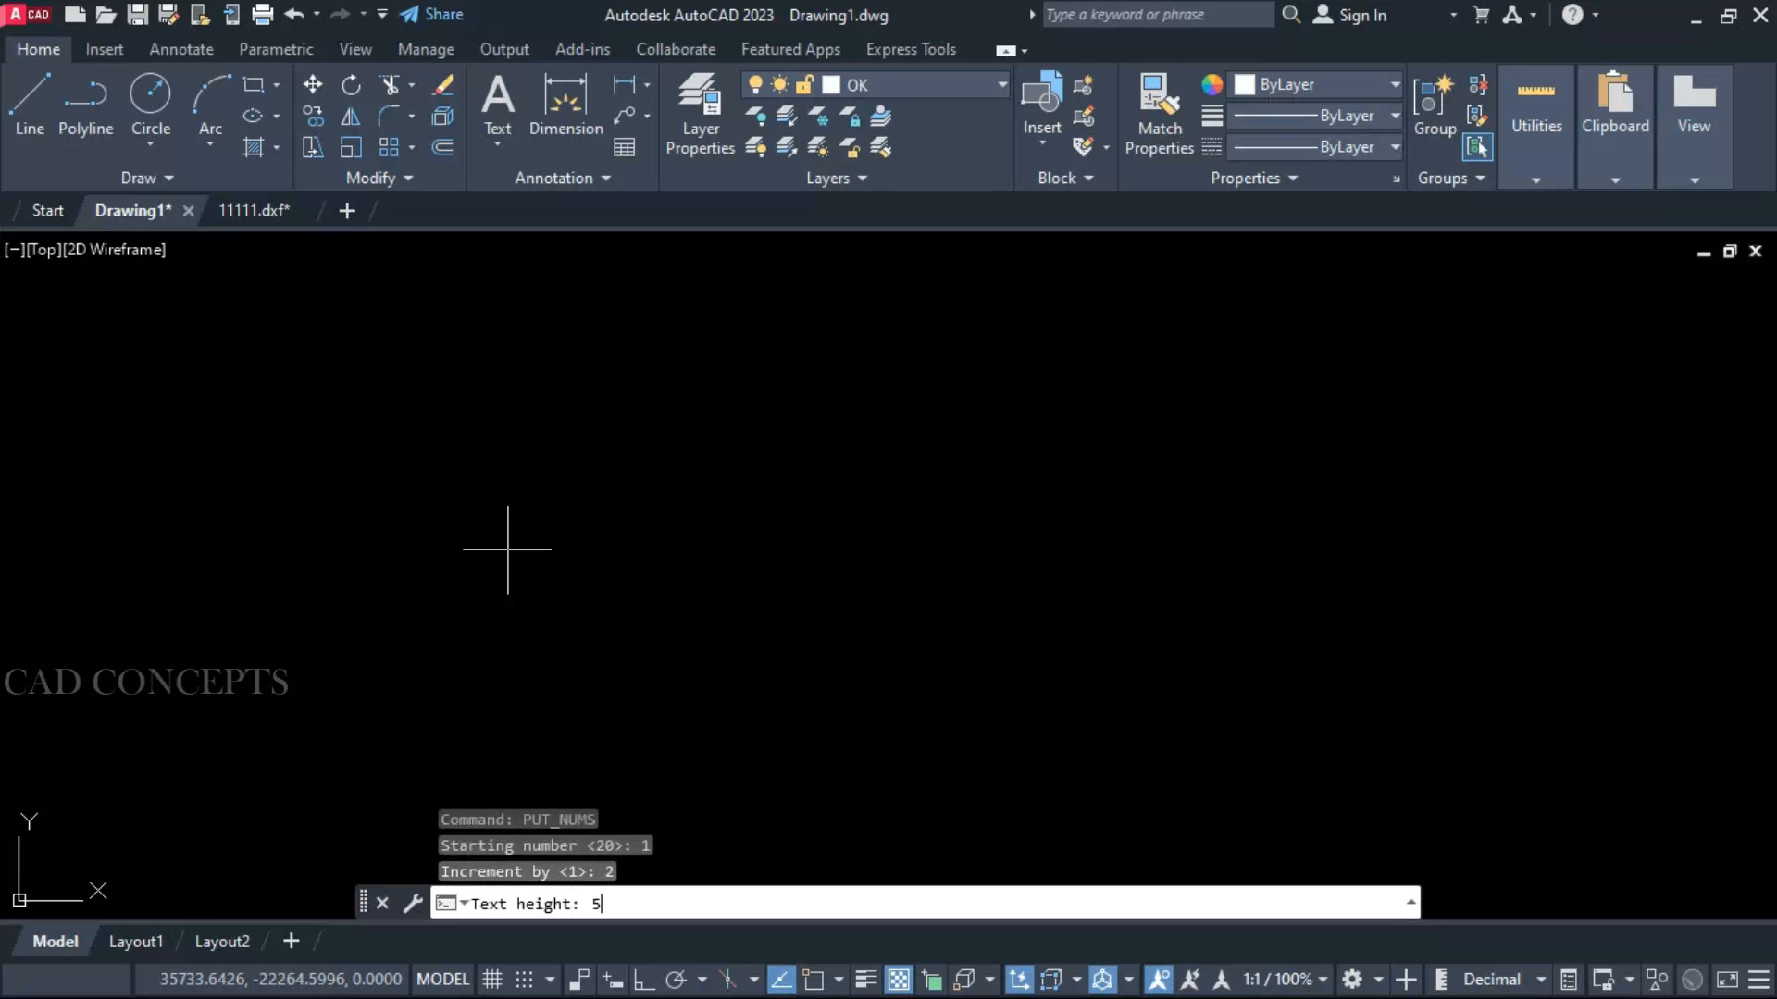
pyautogui.write('5')
pyautogui.press('Return')
pyautogui.click(169, 417)
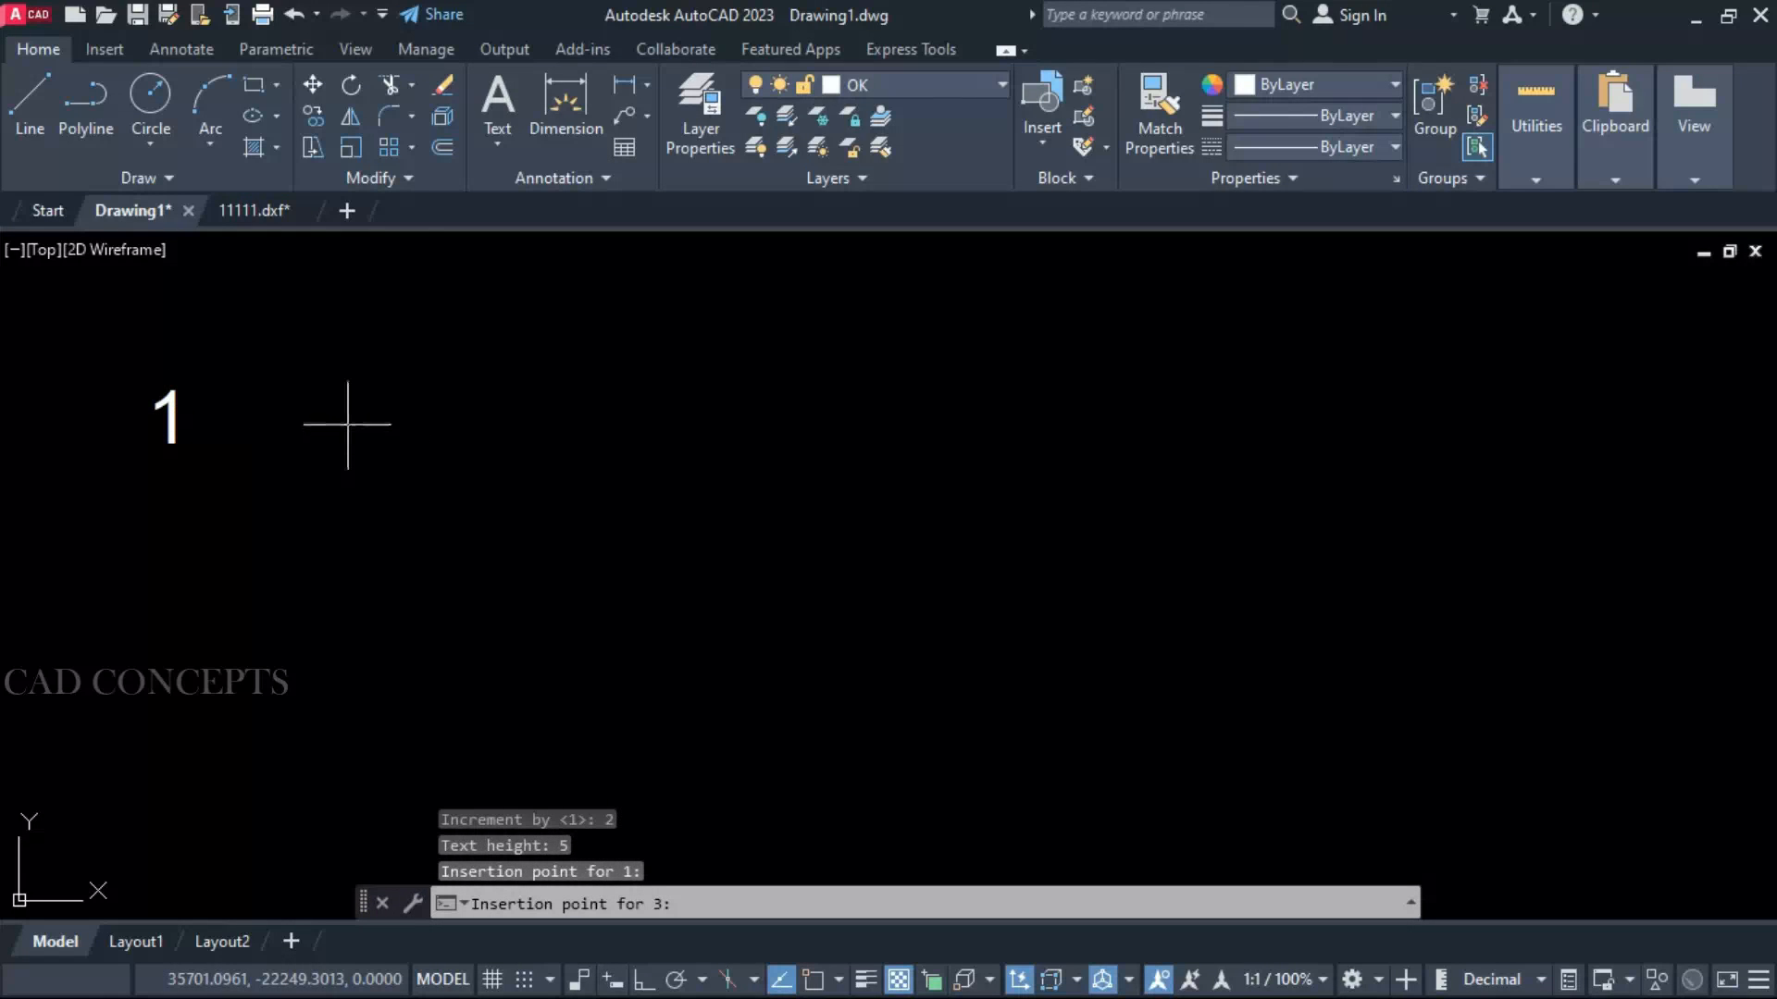
pyautogui.click(348, 419)
pyautogui.click(511, 418)
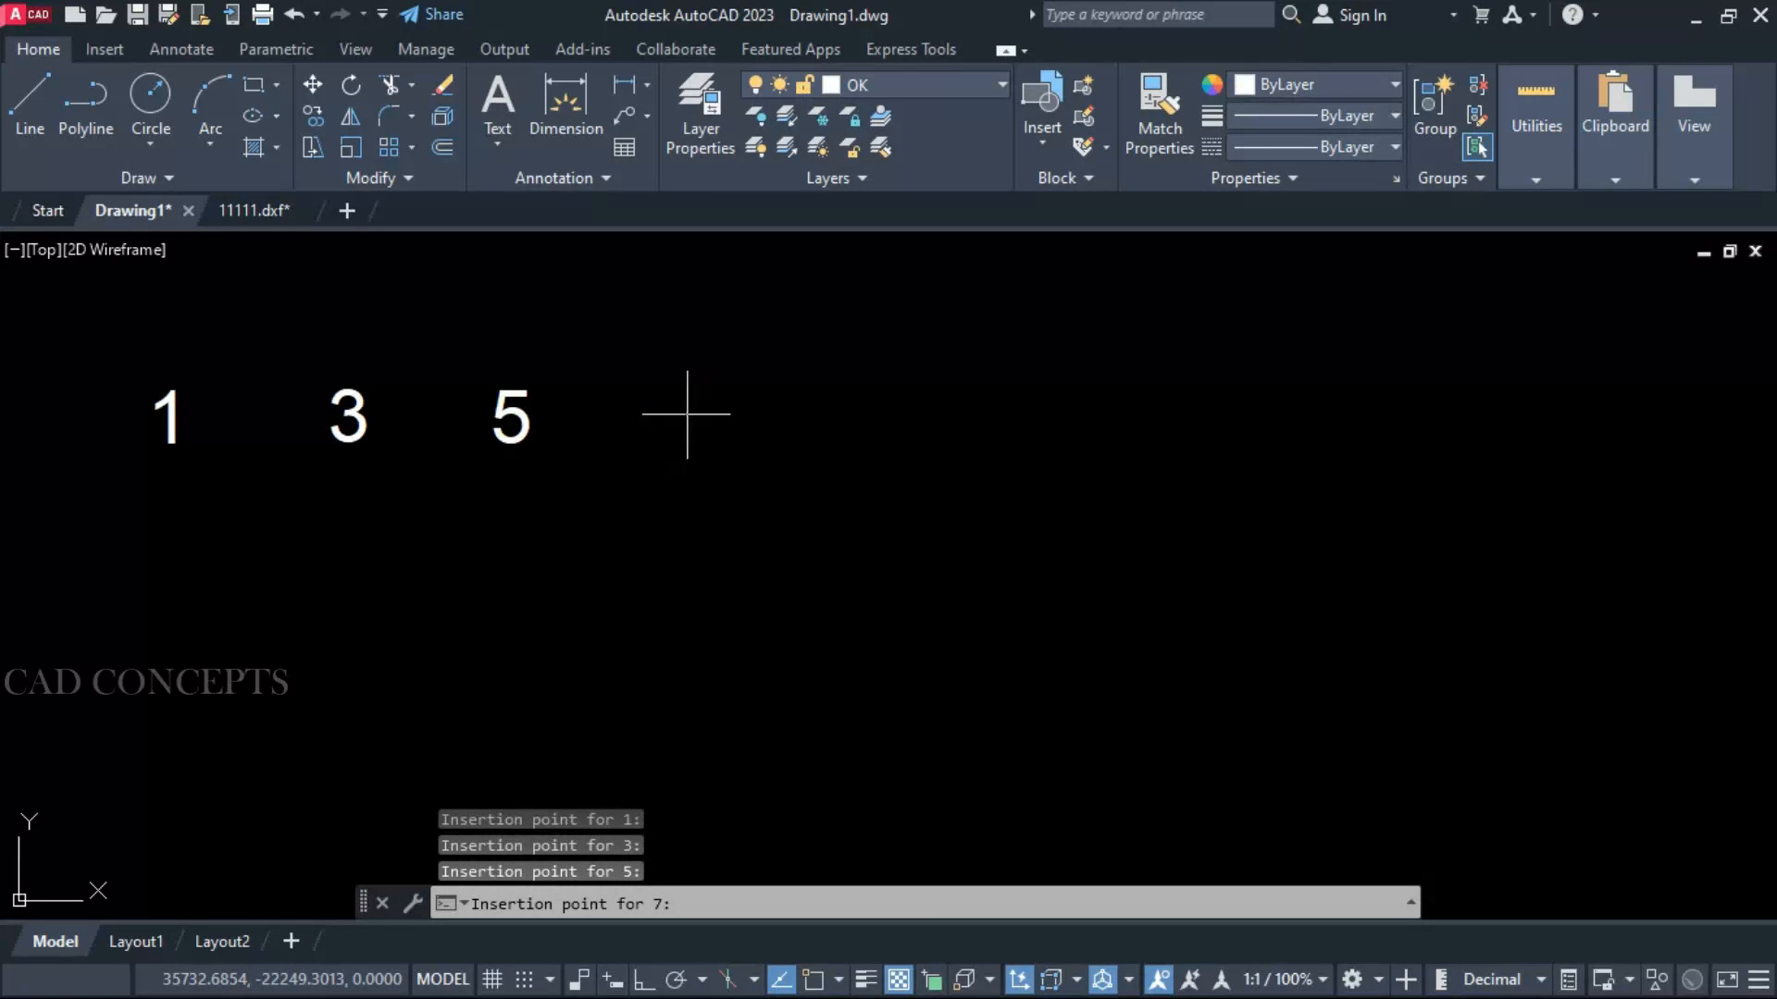
pyautogui.click(686, 414)
pyautogui.click(818, 423)
pyautogui.click(978, 423)
pyautogui.click(1164, 423)
pyautogui.click(1364, 423)
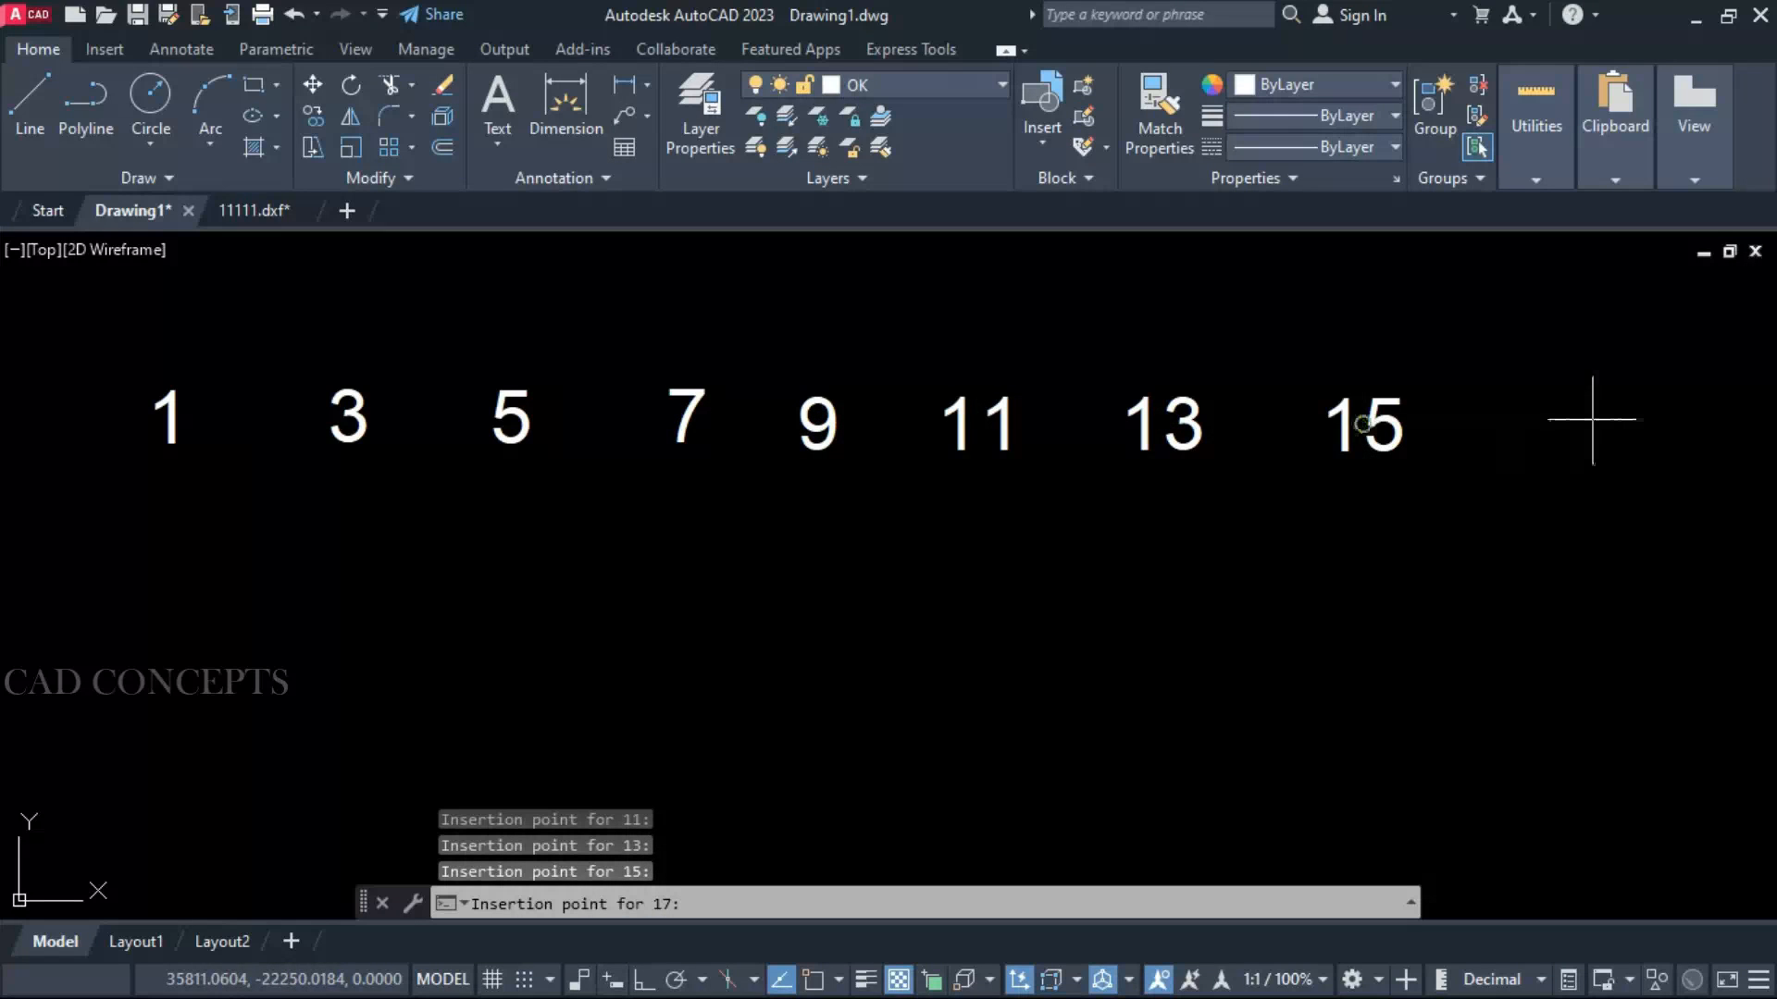
pyautogui.click(1592, 421)
pyautogui.press('Escape')
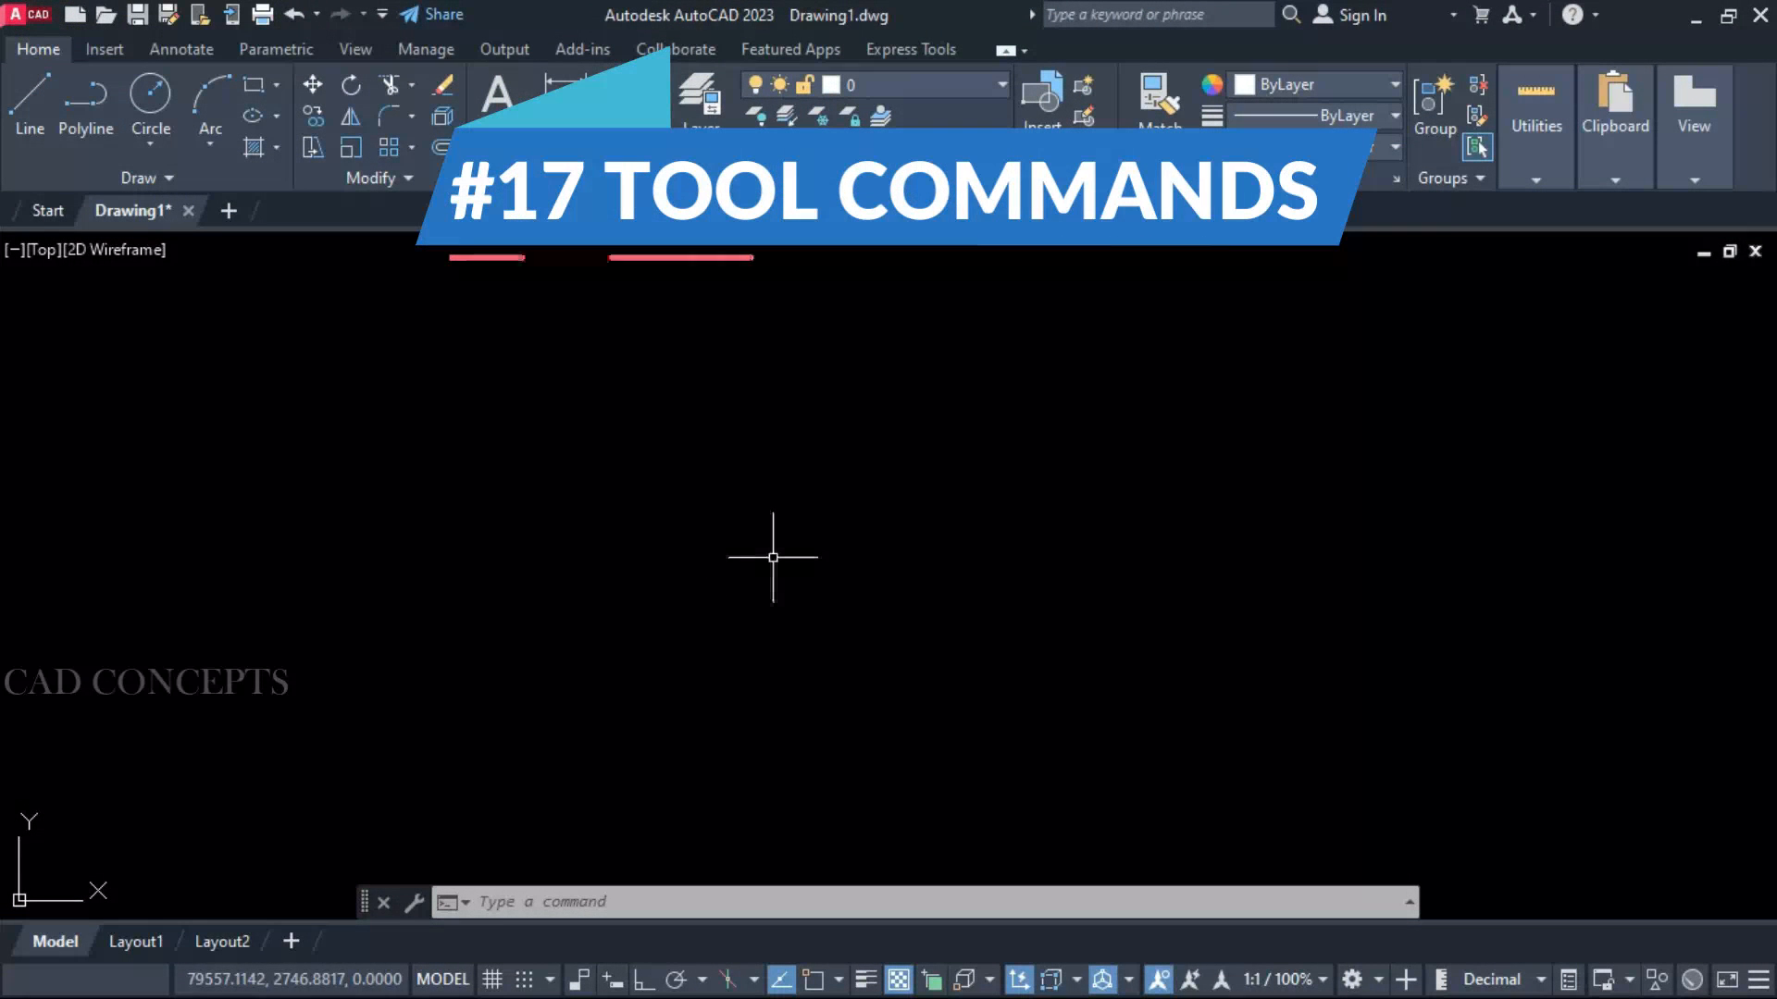
pyautogui.click(773, 556)
pyautogui.click(732, 648)
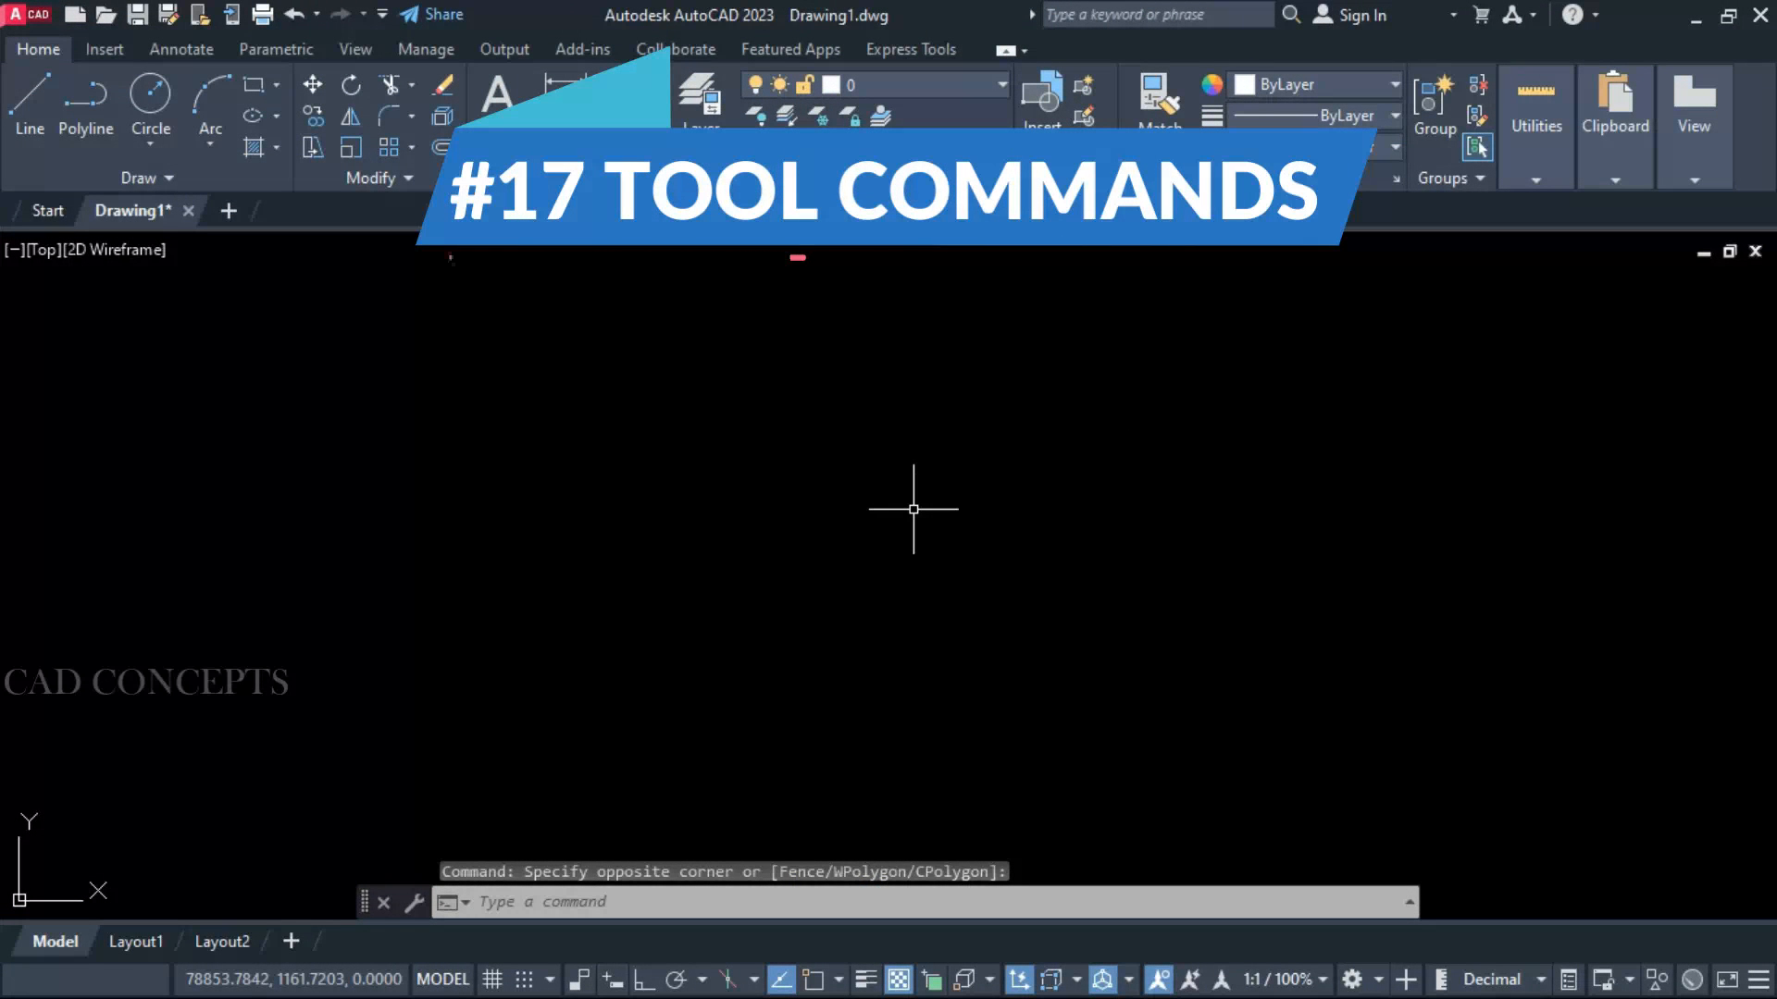
# Run ALIAS to list the command aliases and look through the alias listing
pyautogui.write('ALI')
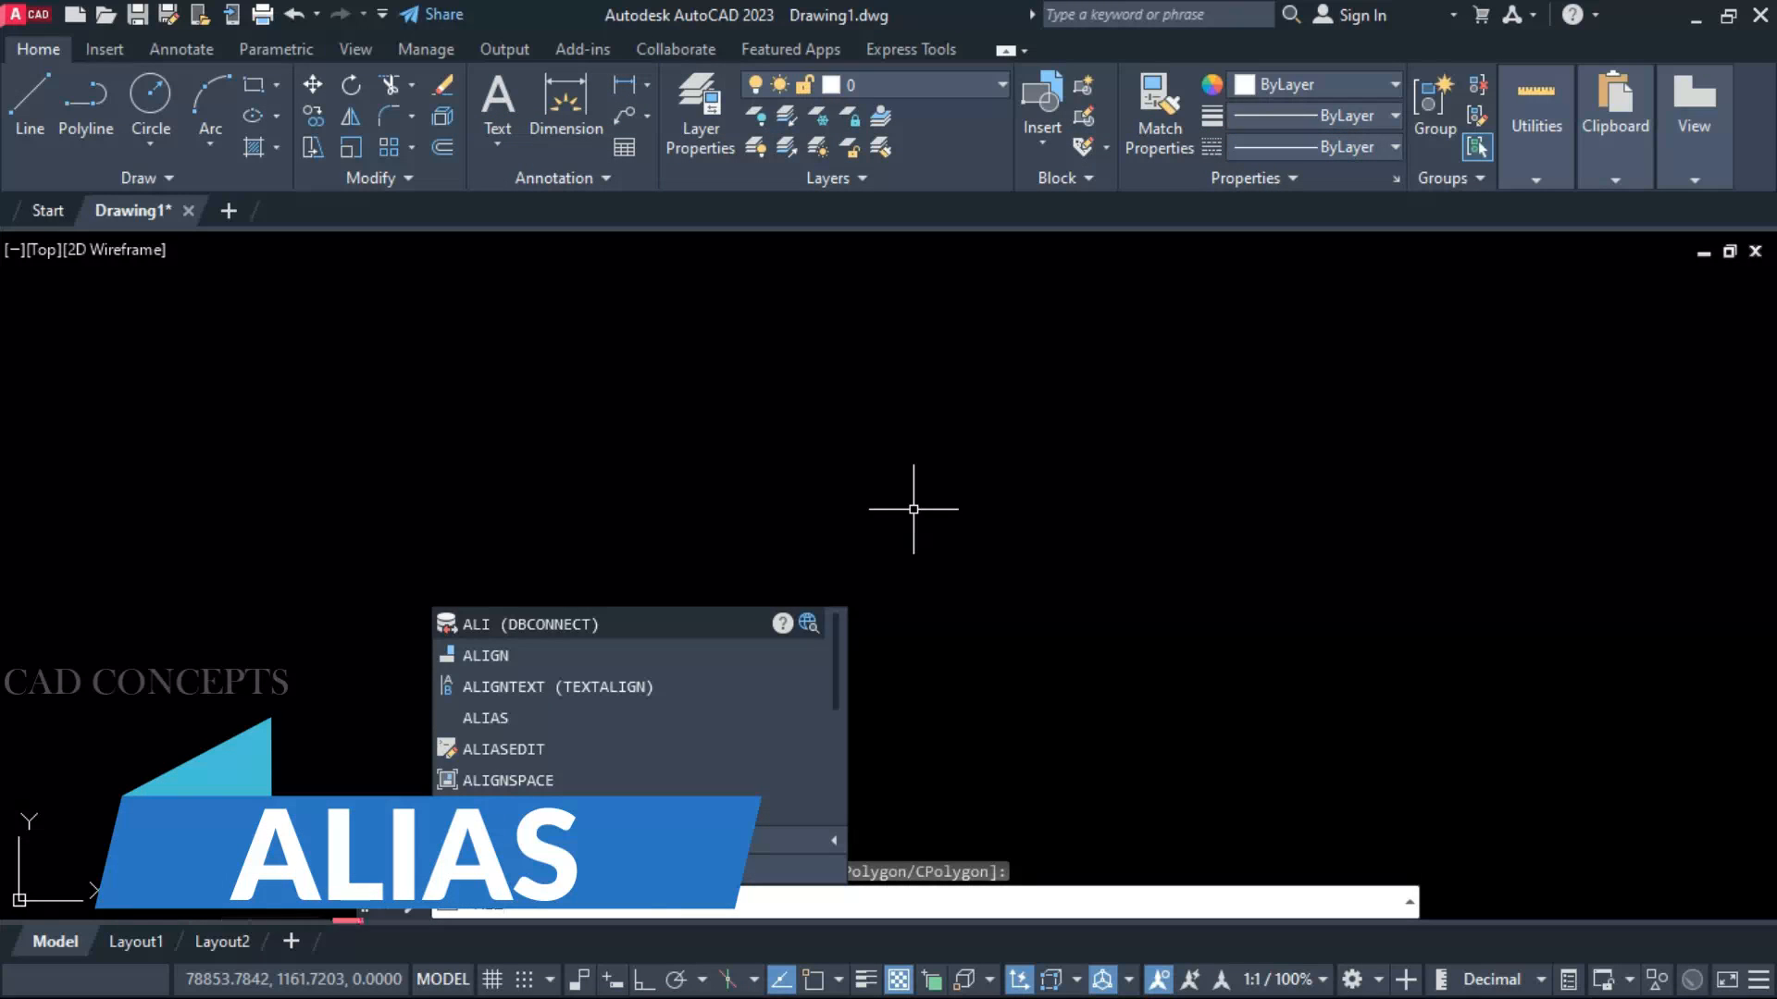
pyautogui.write('AS')
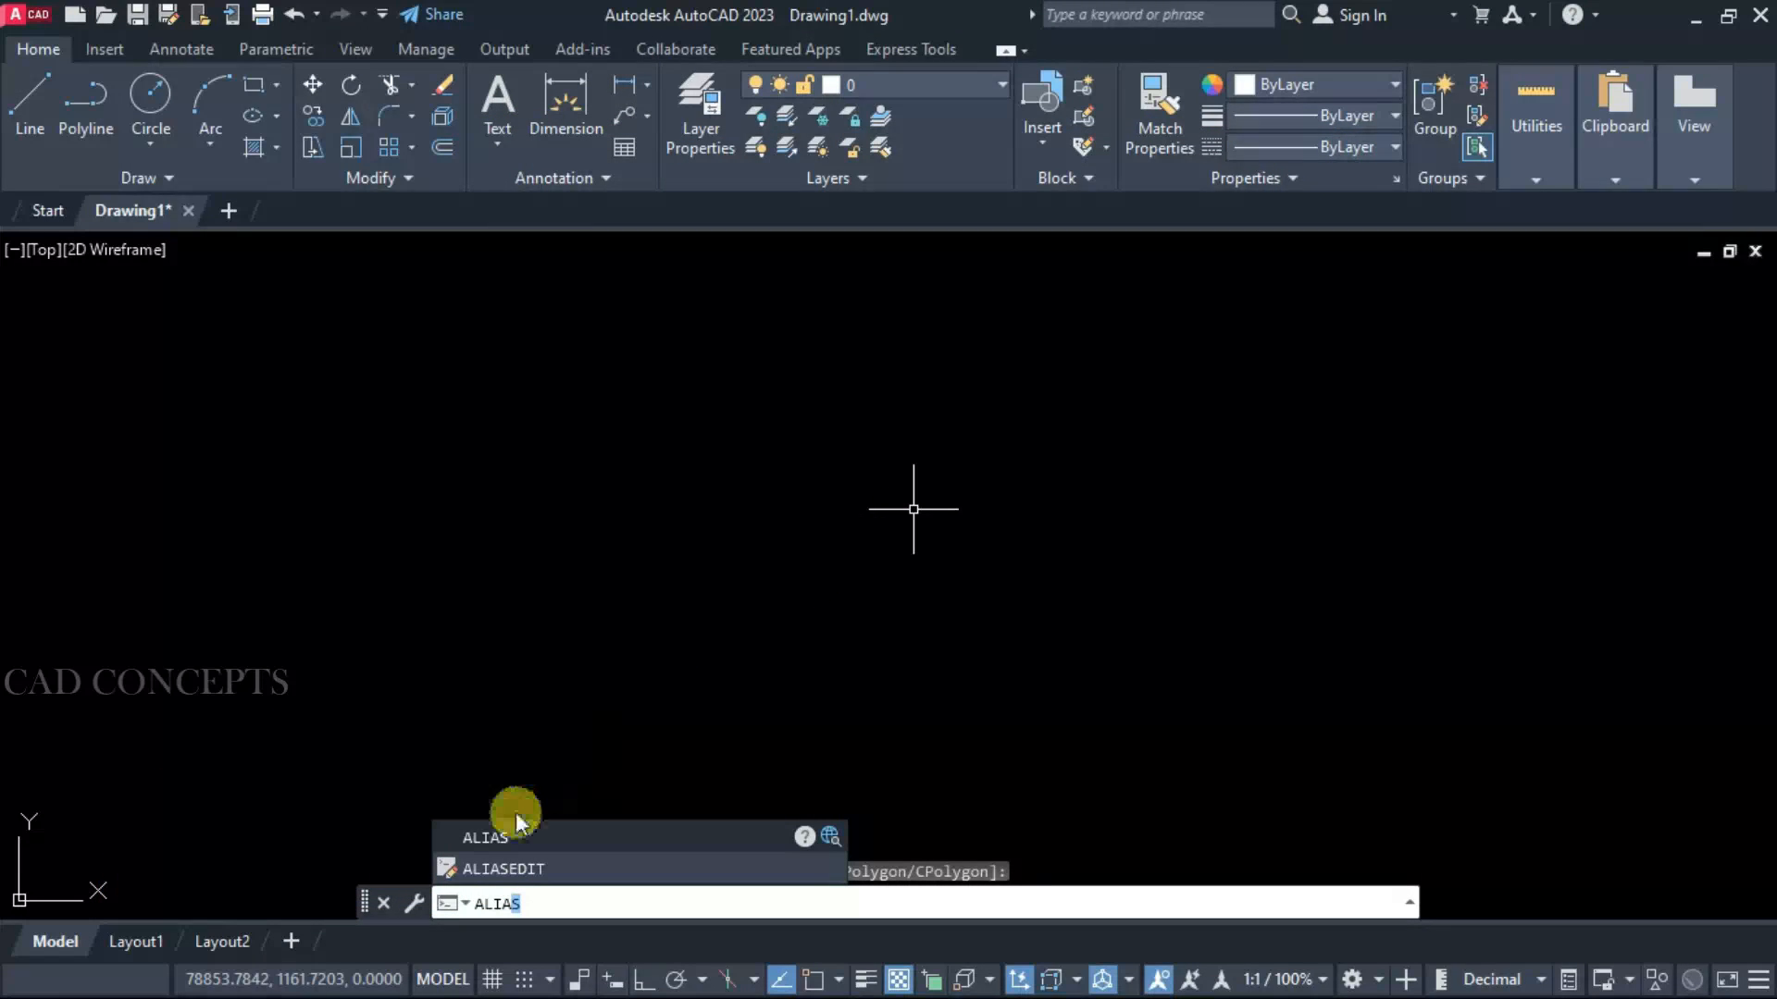
pyautogui.click(490, 837)
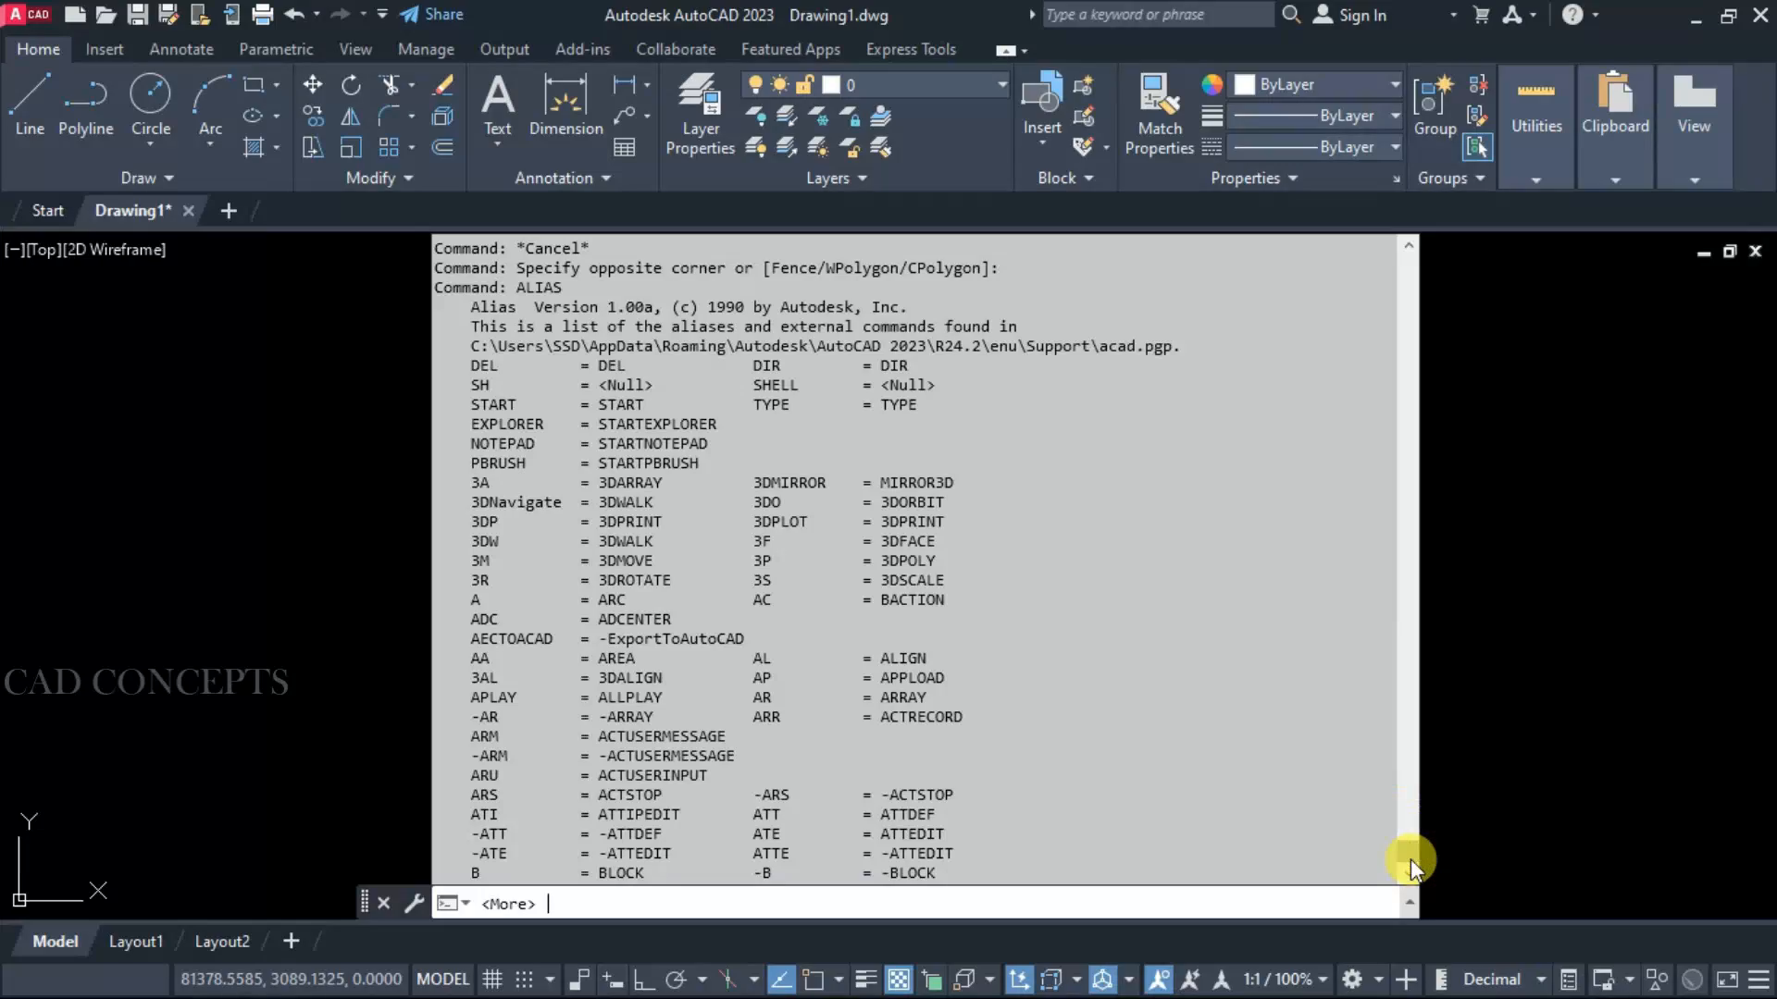
pyautogui.moveTo(1411, 856); pyautogui.dragTo(1432, 229)
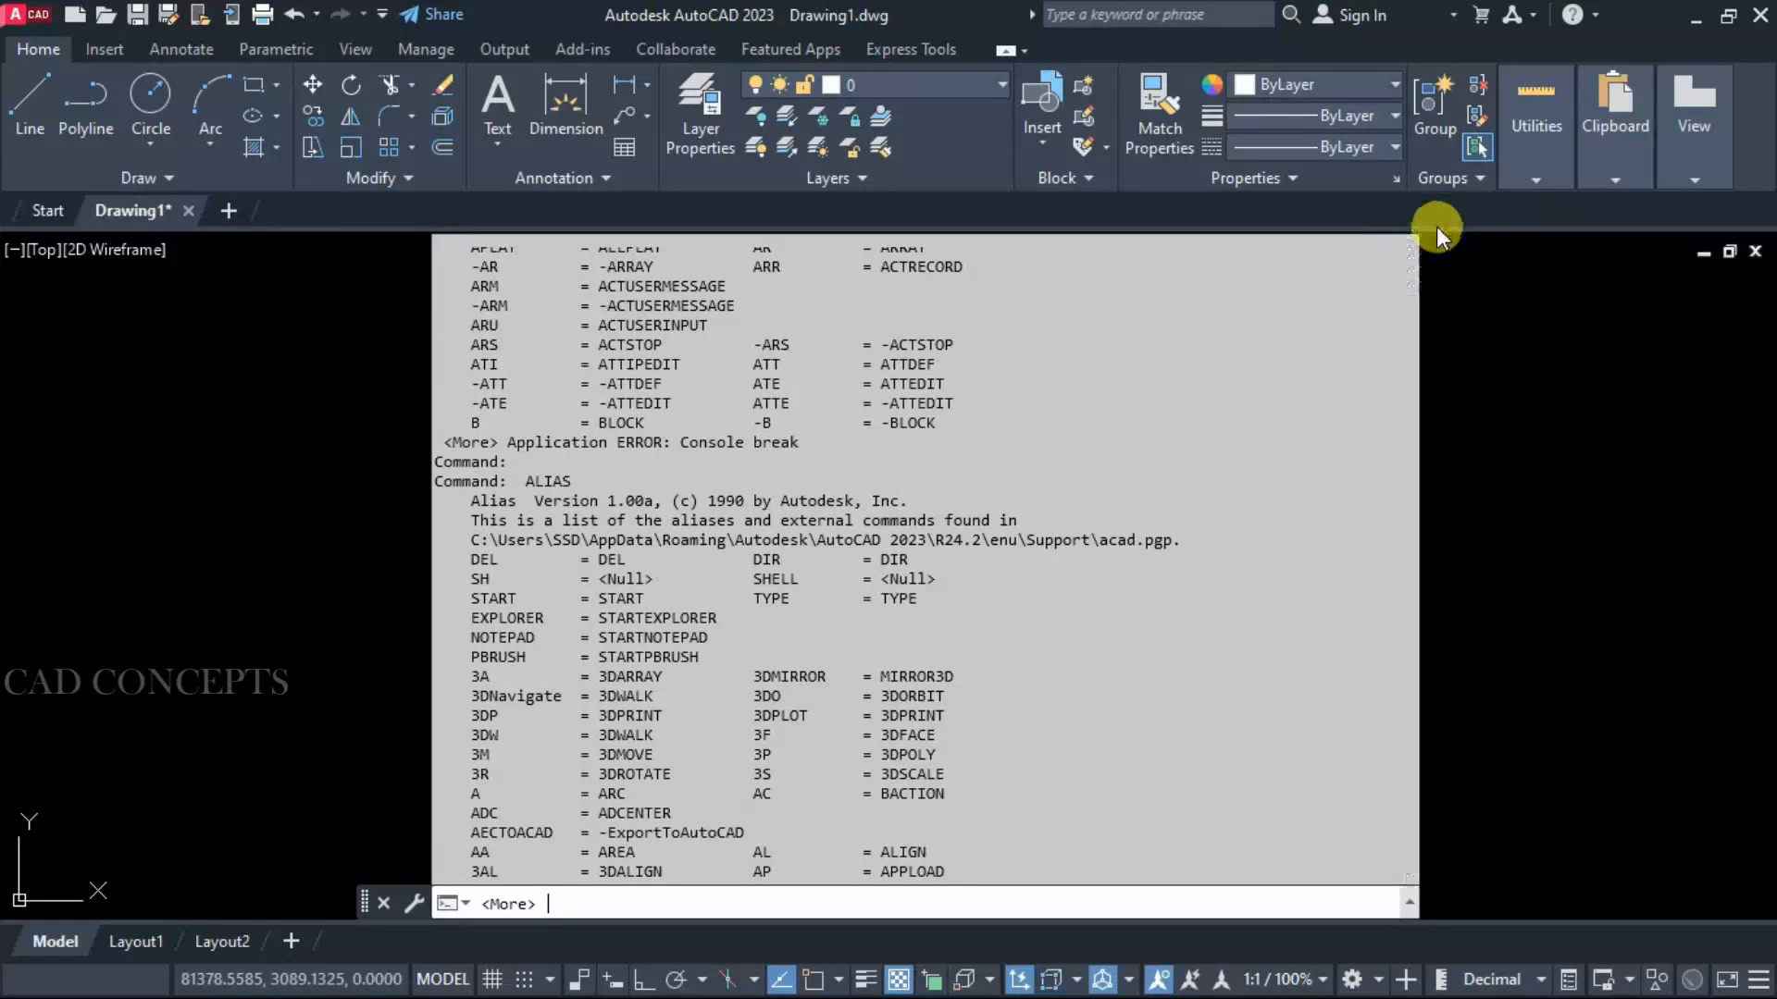
pyautogui.scroll(-15, 823, 770)
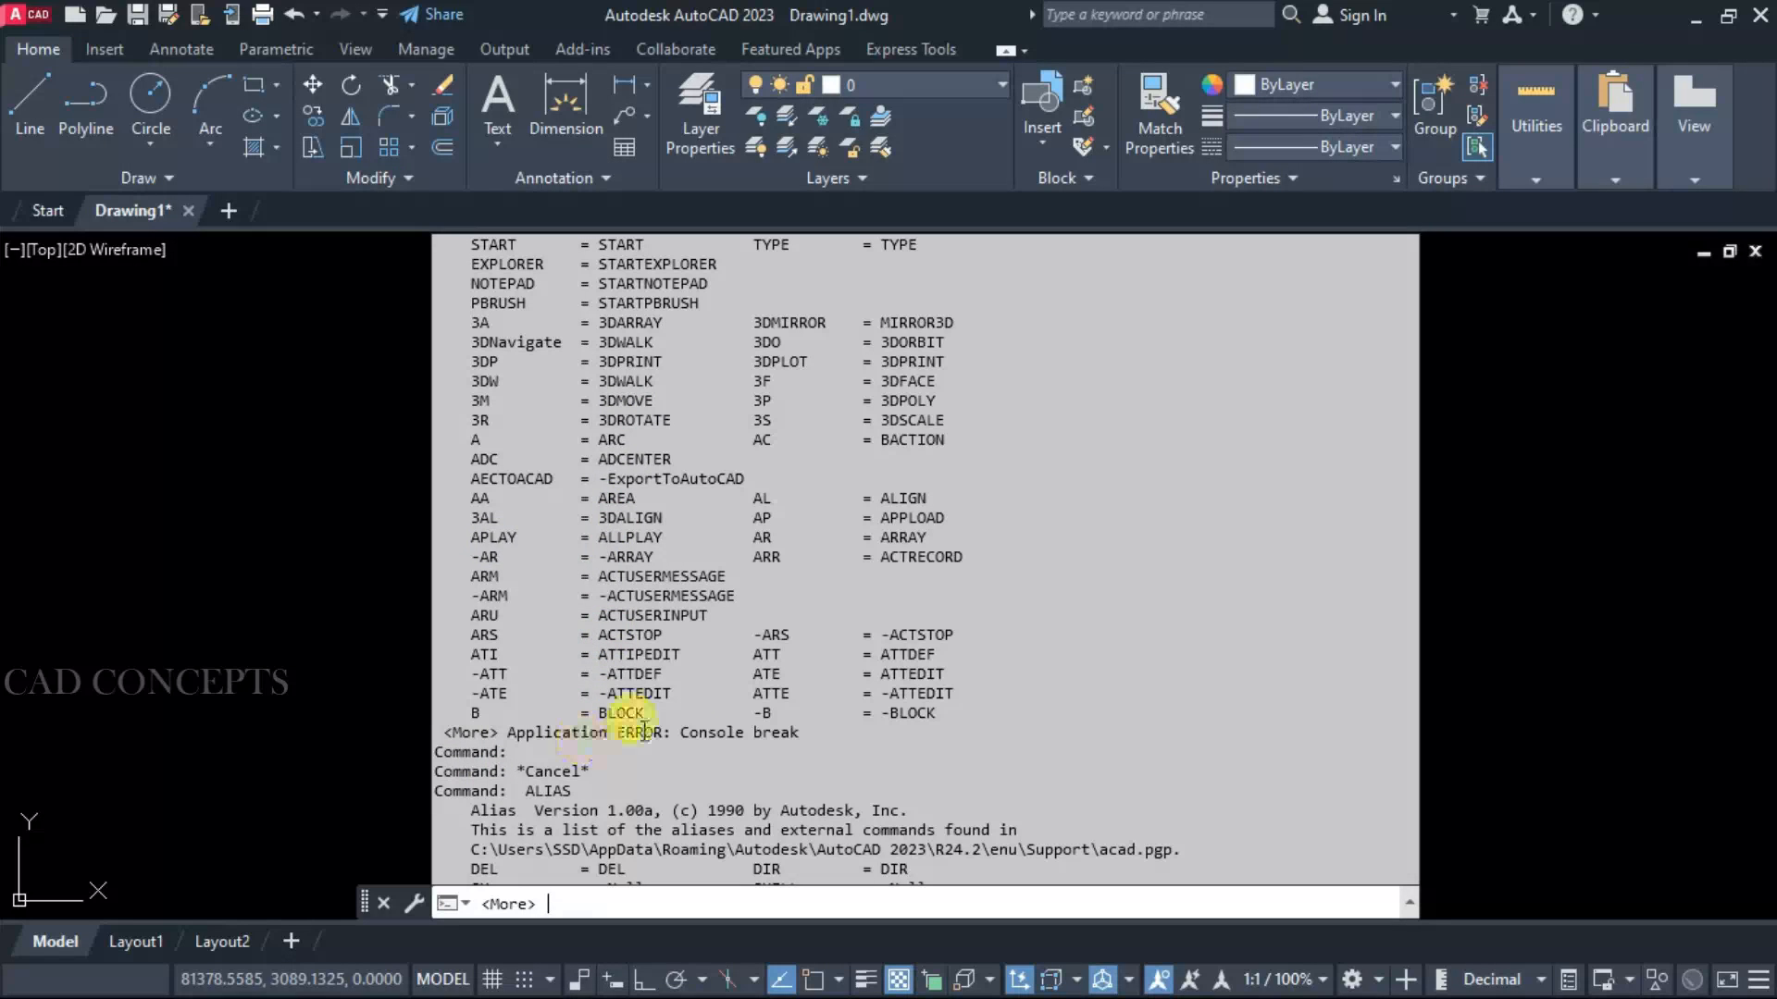
pyautogui.scroll(-4, 803, 663)
pyautogui.scroll(-4, 811, 670)
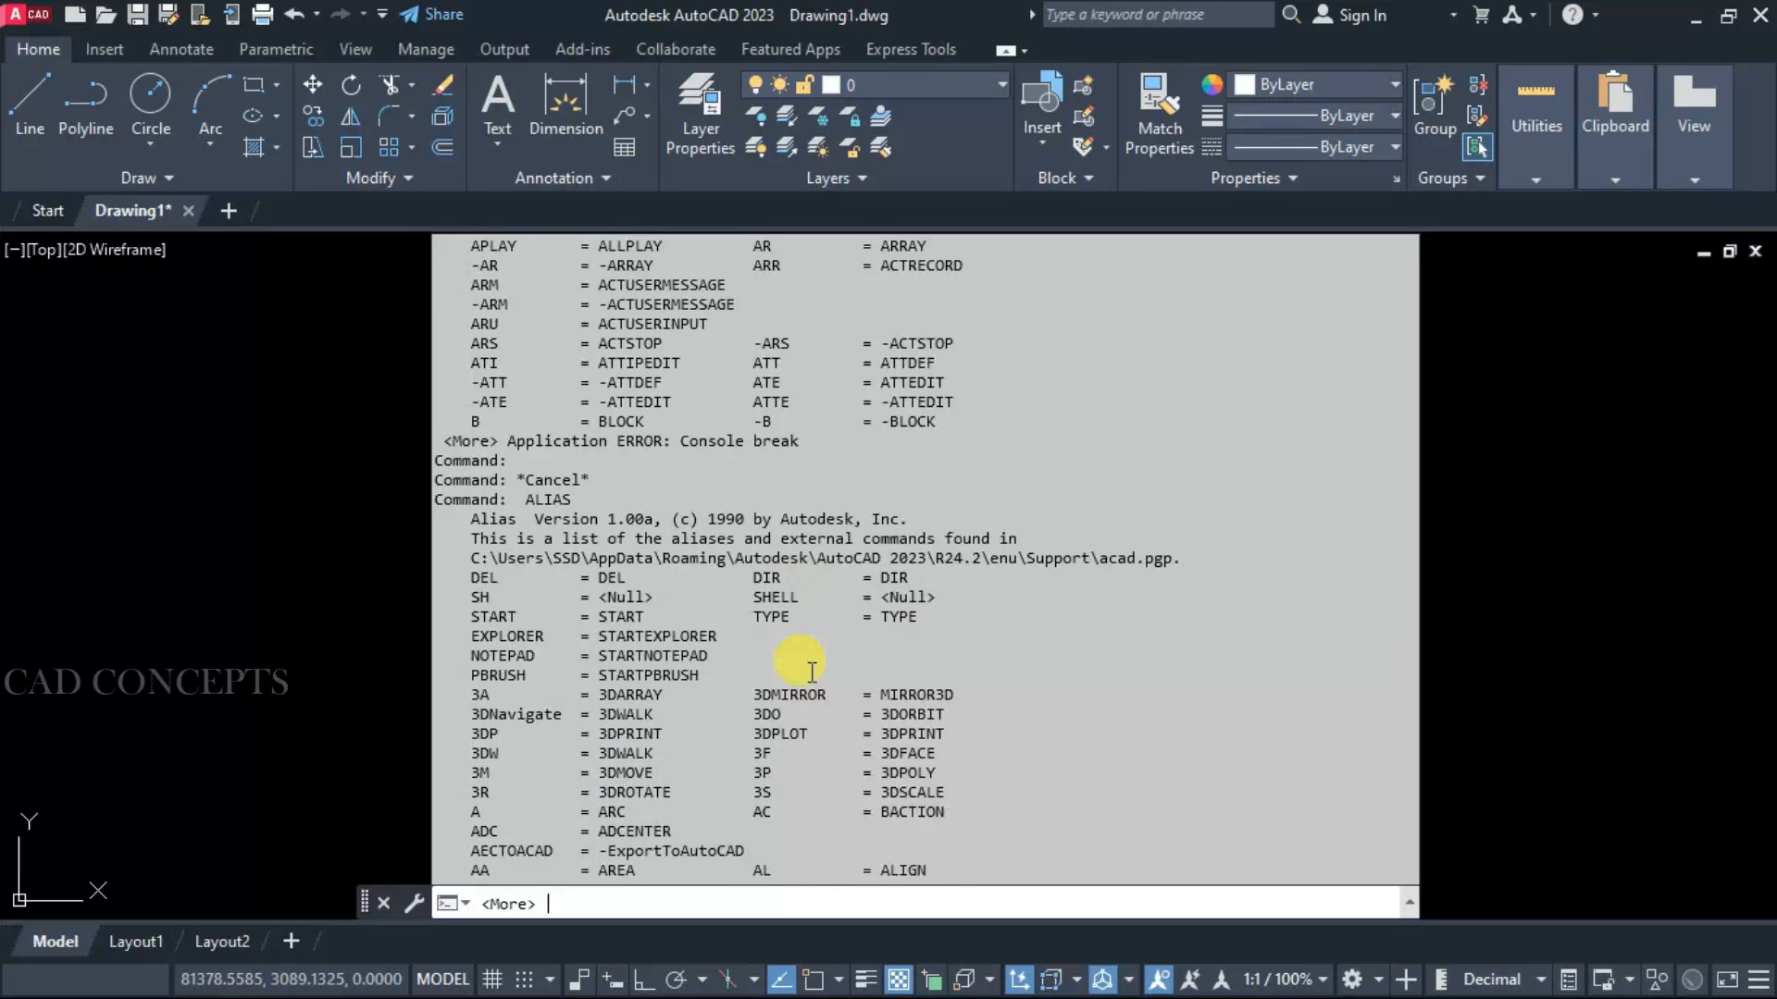
# Scroll through the rest of the command alias listing to examine its entries
pyautogui.scroll(-1, 715, 693)
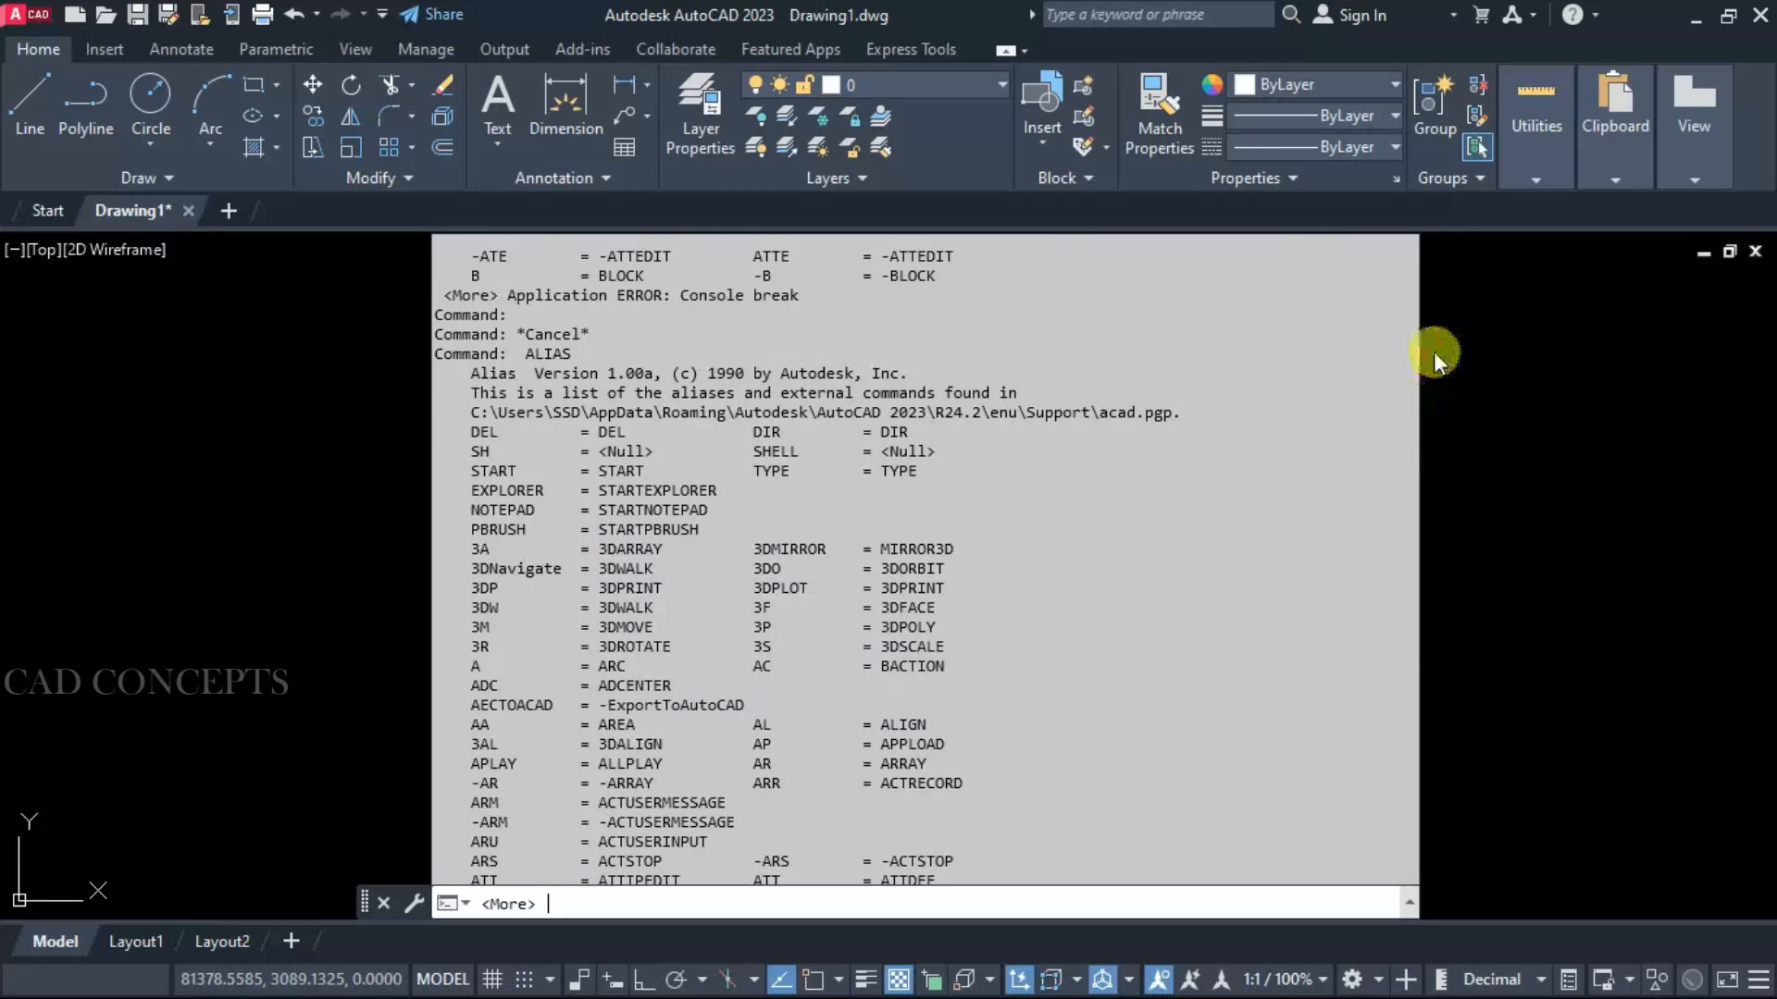
pyautogui.moveTo(1403, 370)
pyautogui.mouseDown()
pyautogui.moveTo(1410, 275)
pyautogui.moveTo(1388, 698)
pyautogui.mouseUp()
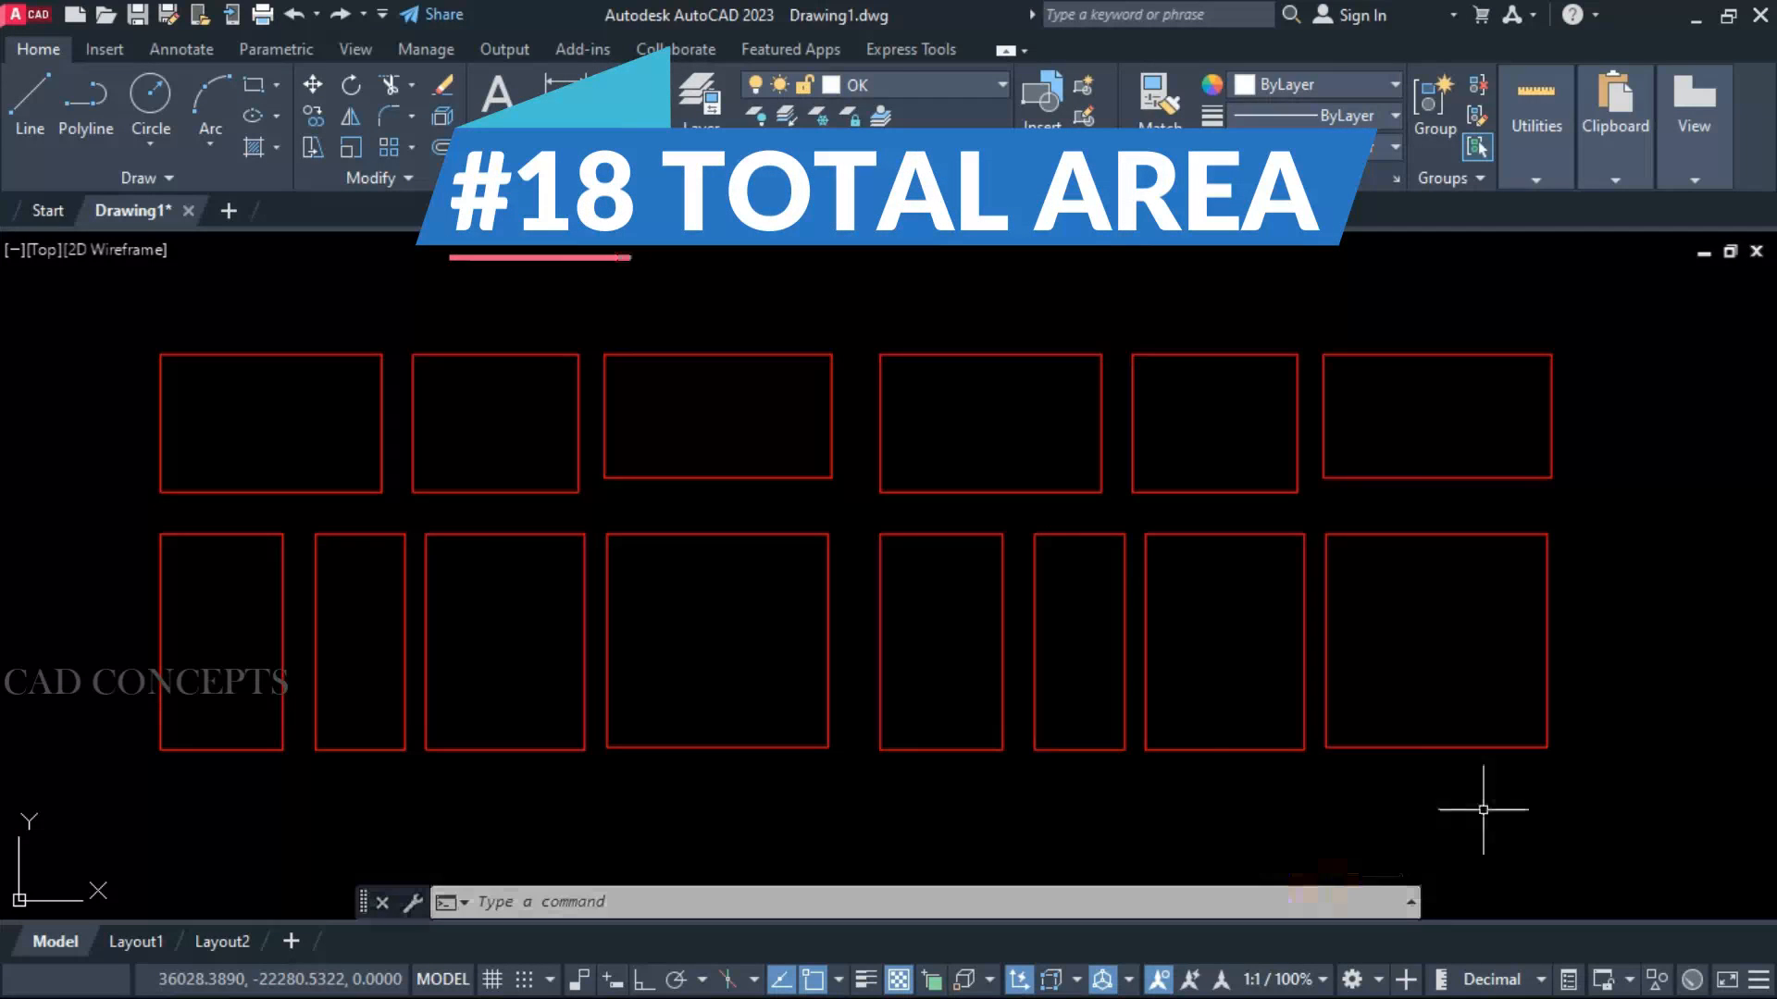
pyautogui.click(1586, 809)
pyautogui.click(190, 326)
pyautogui.press('Escape')
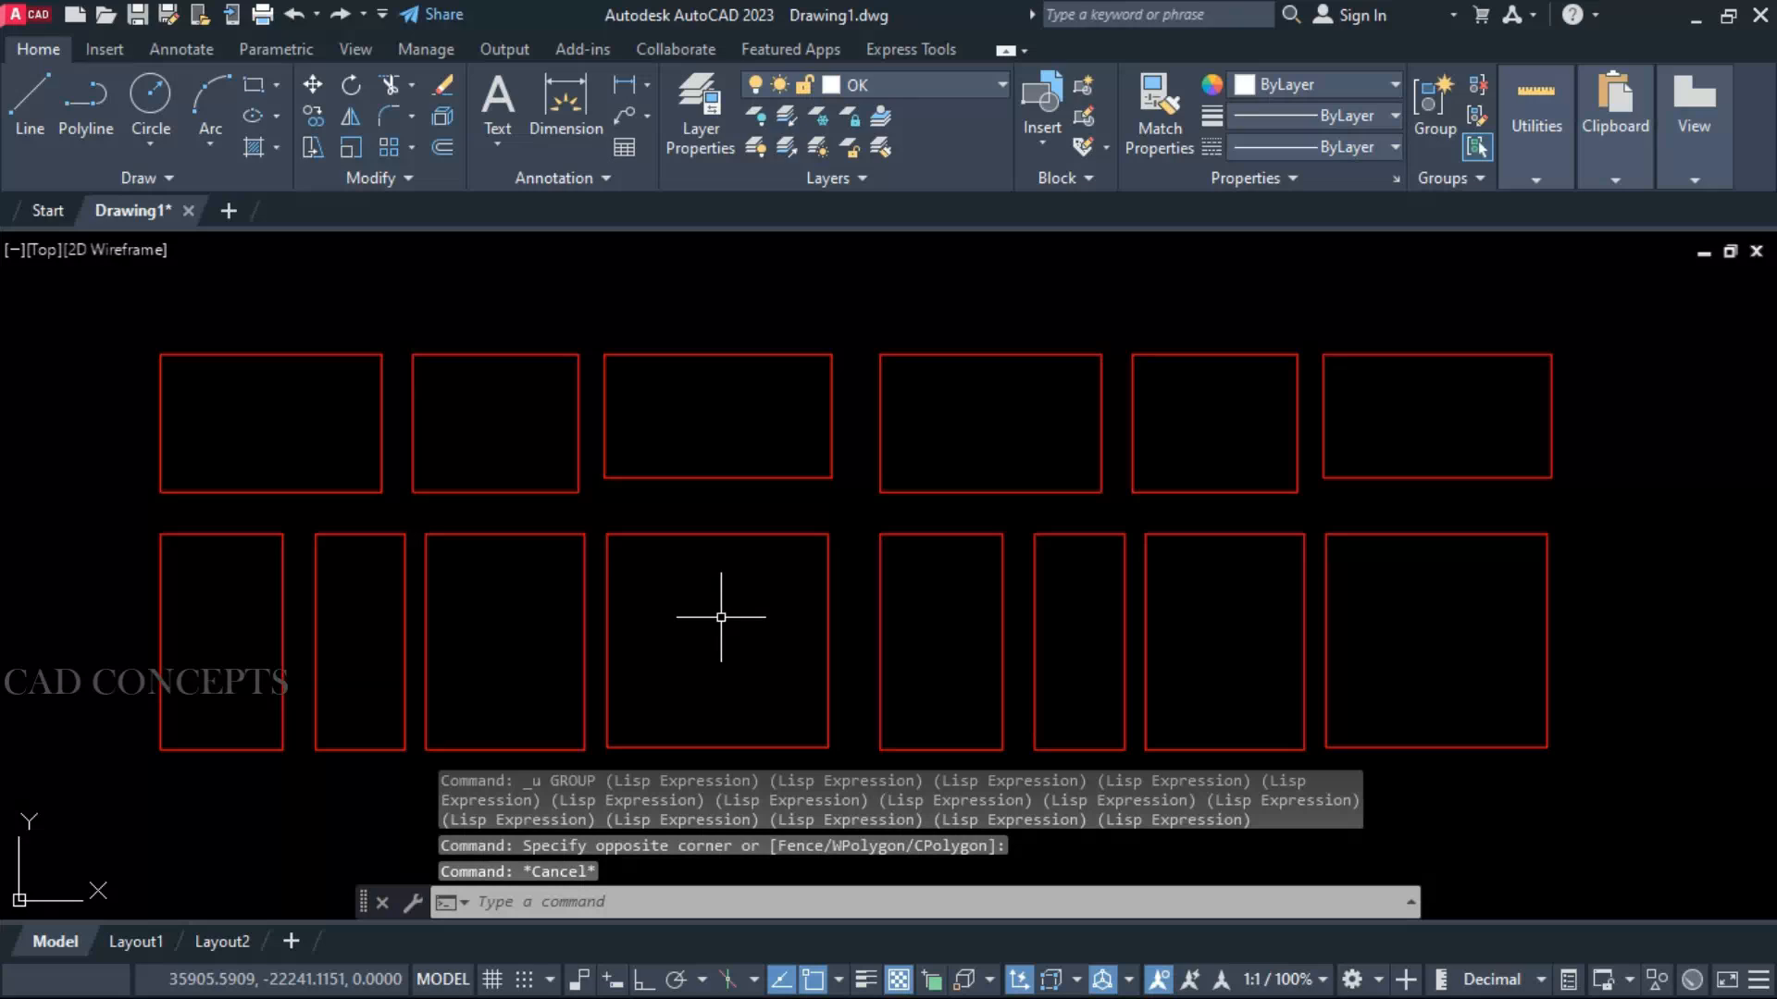
# Run AREARON on all the closed red rectangles in both rows, using scale 0.5 and 2 decimal places
pyautogui.write('AREA')
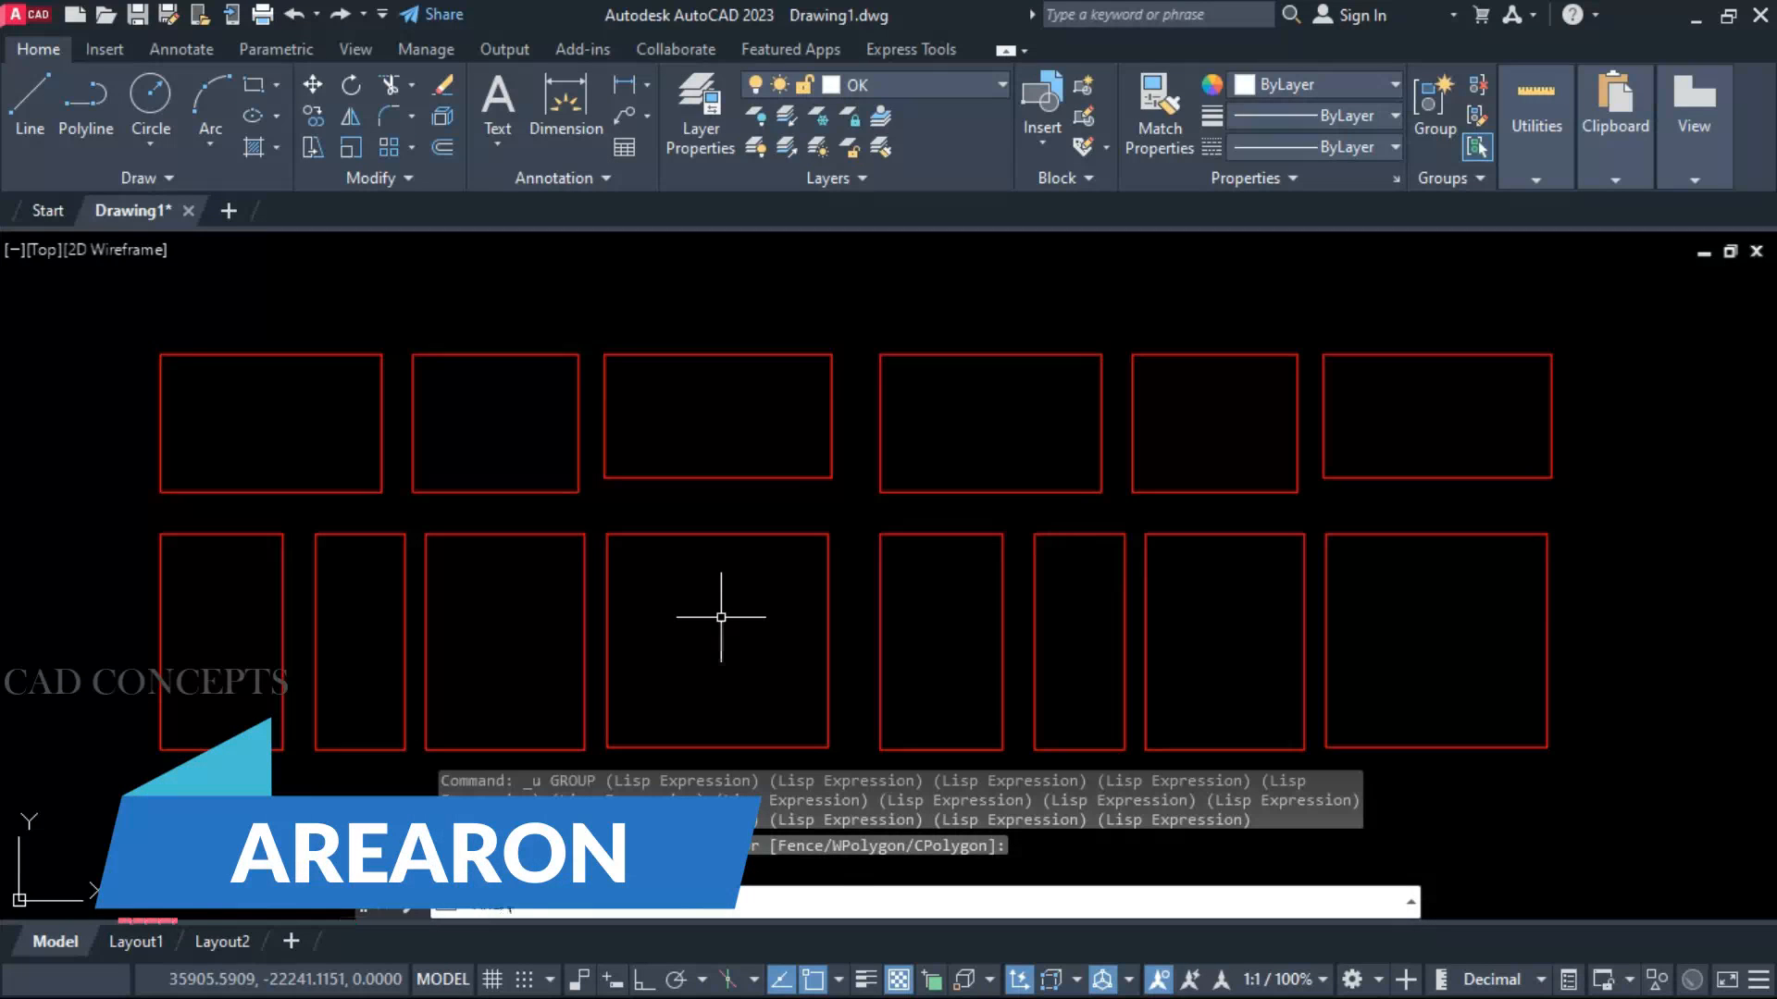
pyautogui.write('RON')
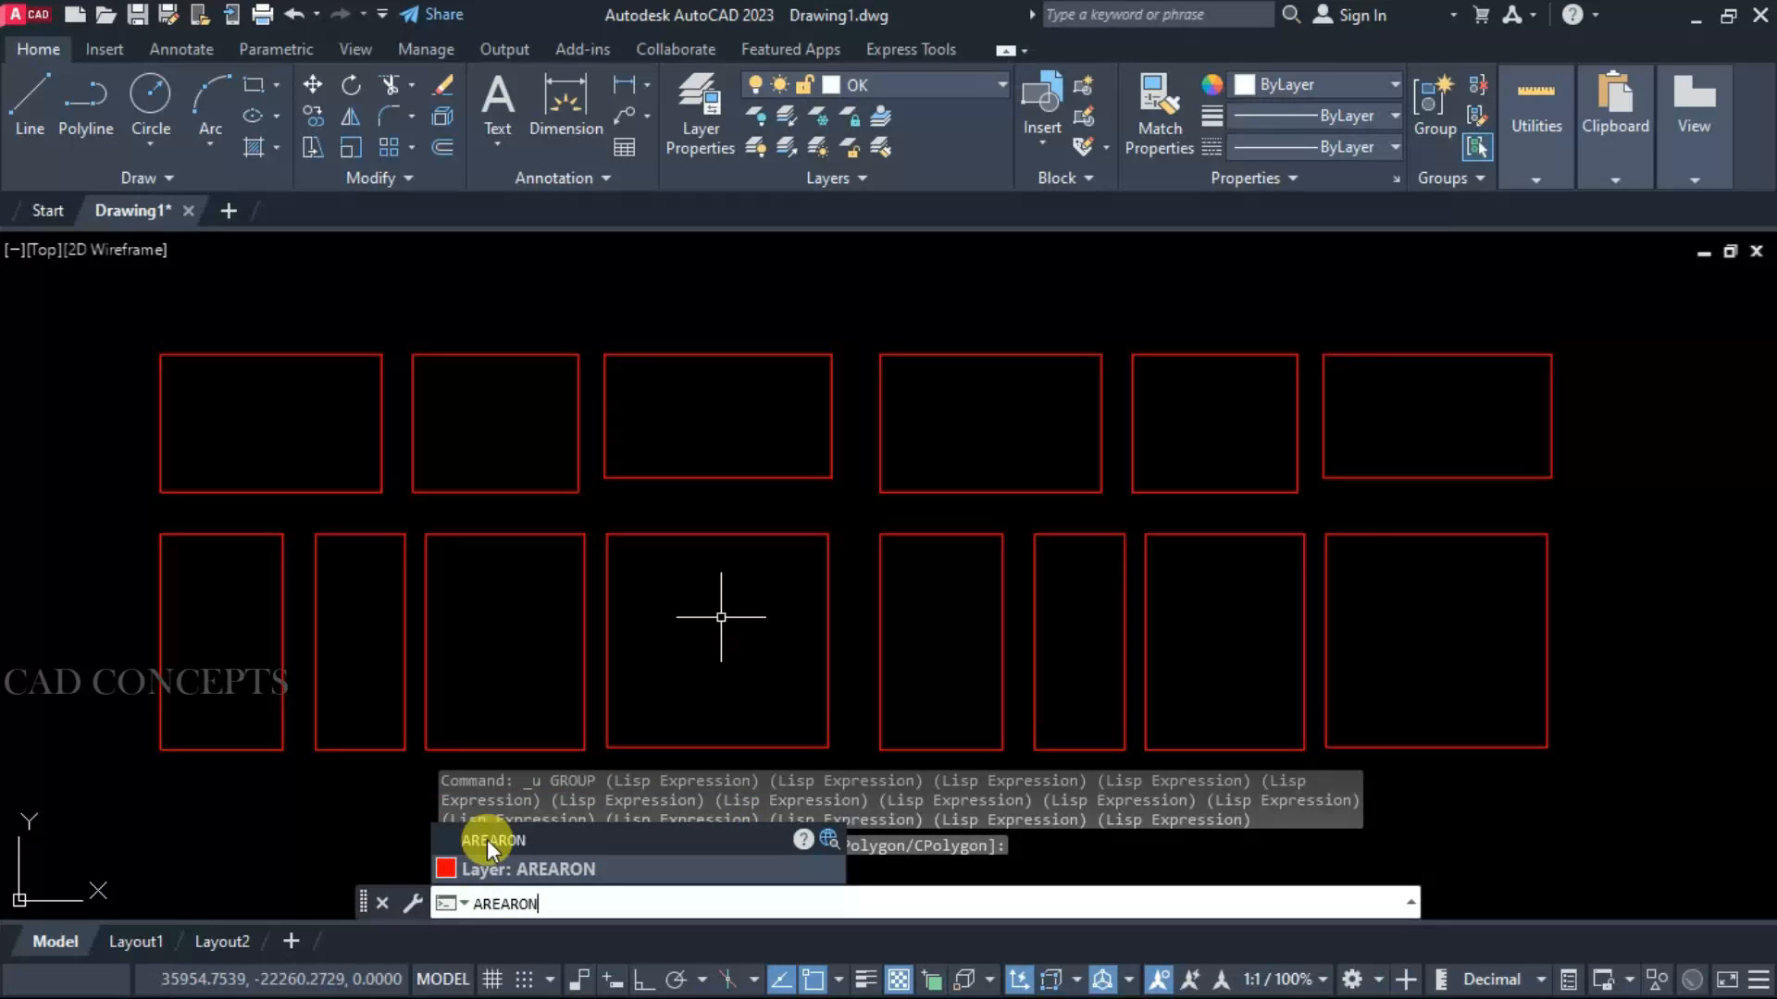
pyautogui.press('Return')
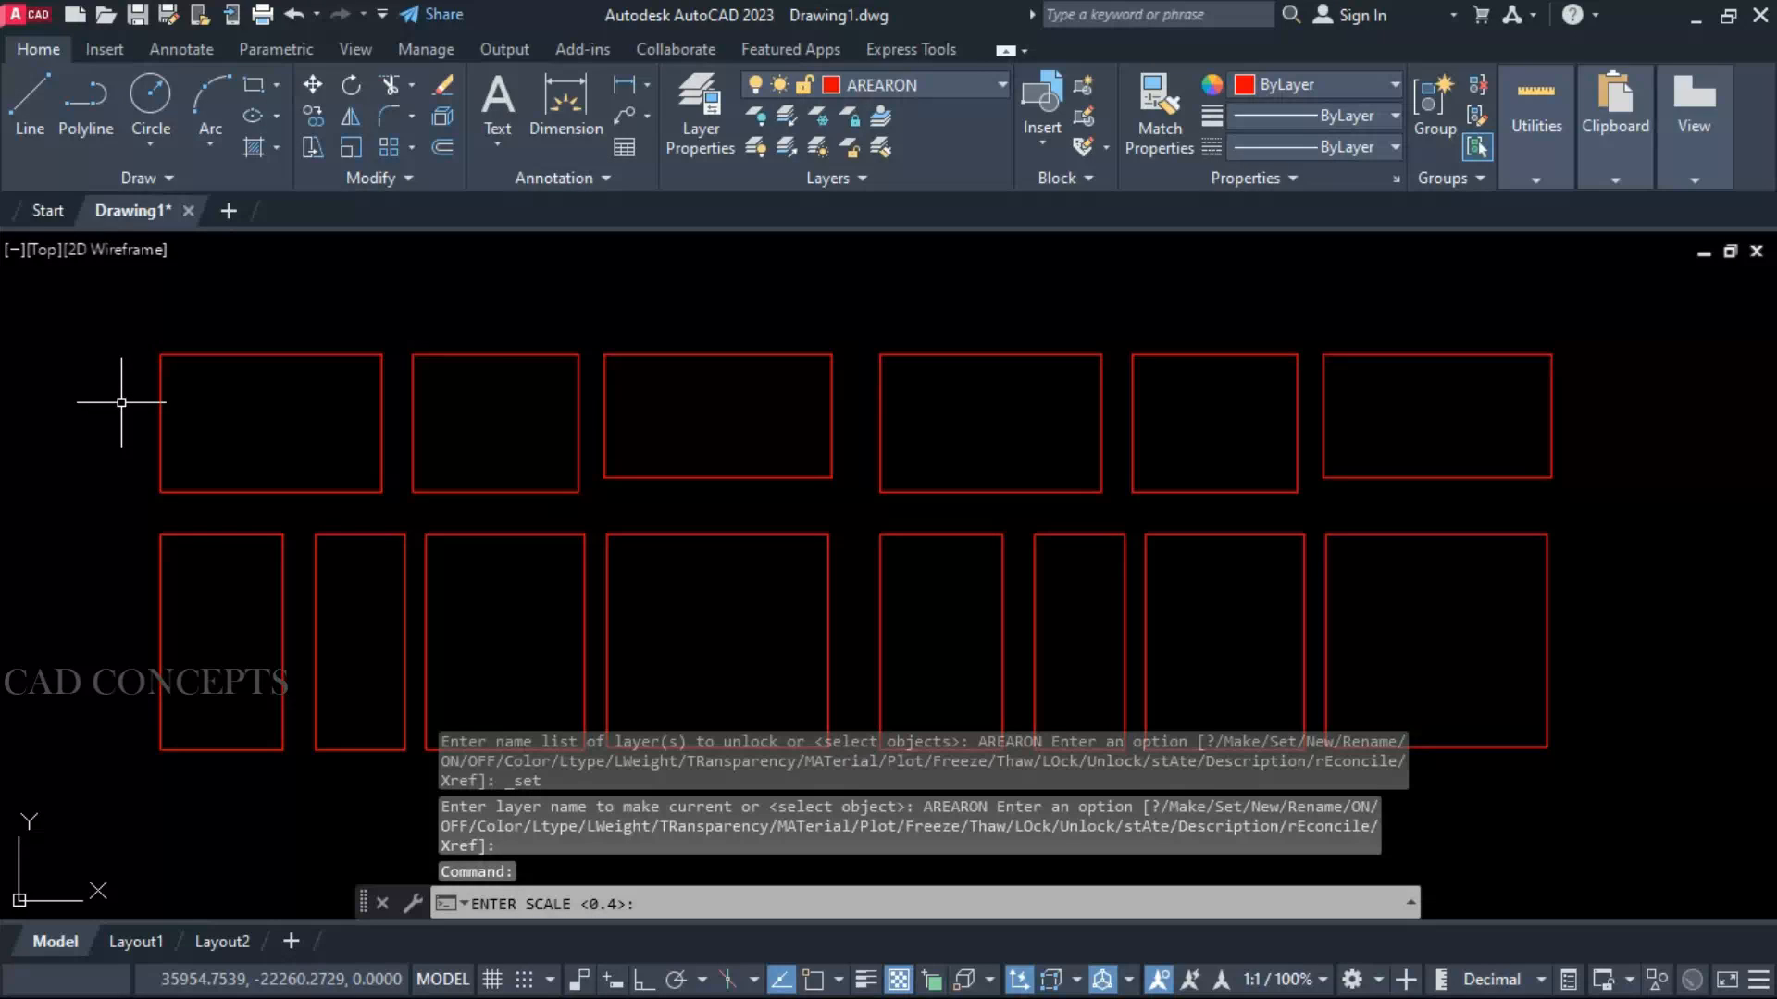
pyautogui.write('.5')
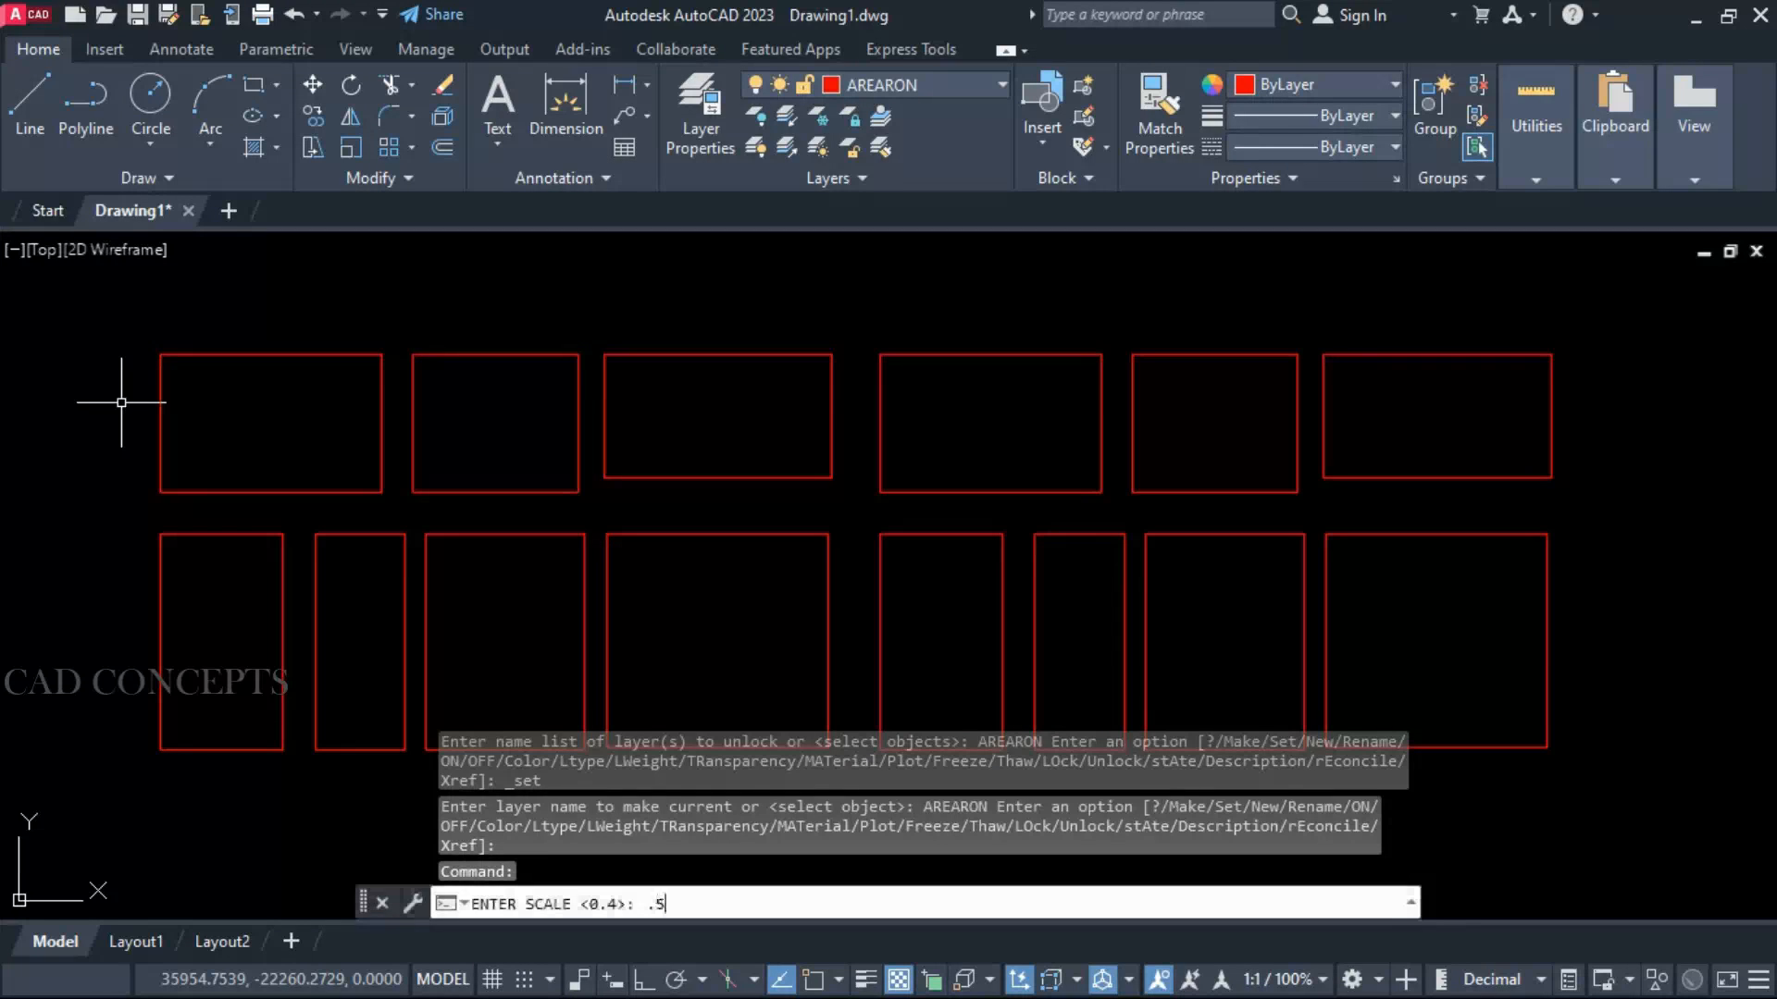
pyautogui.press('Return')
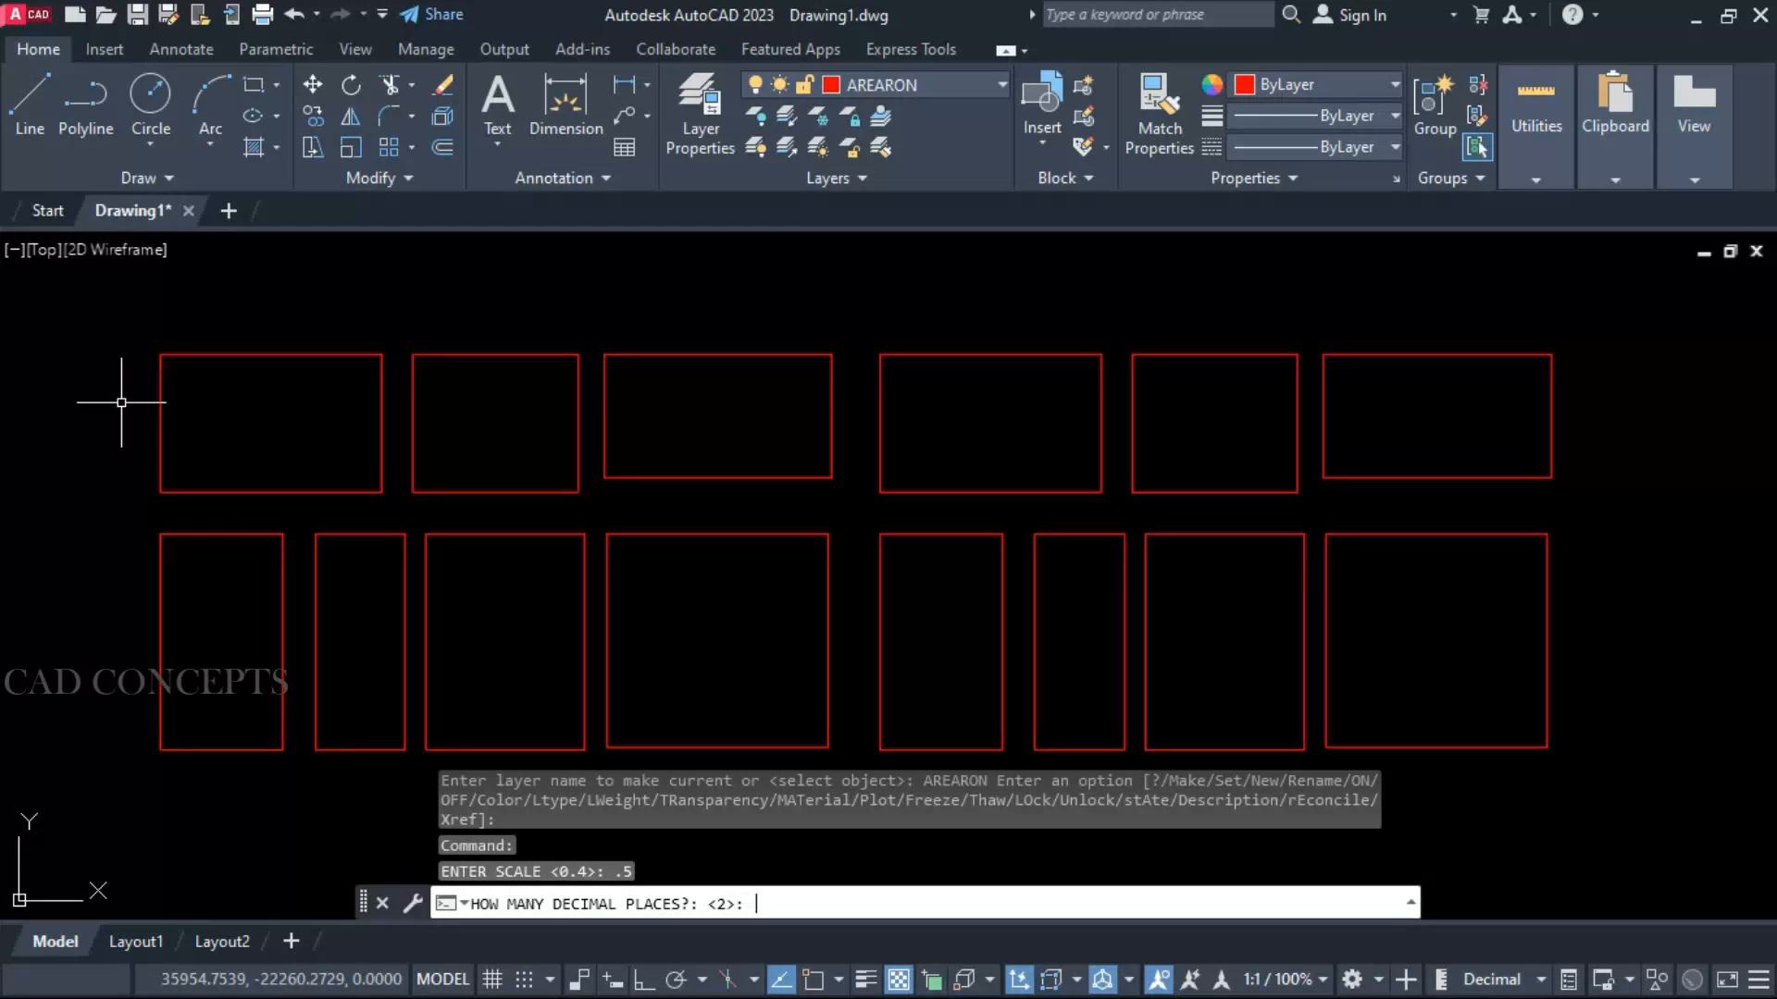
pyautogui.press('Return')
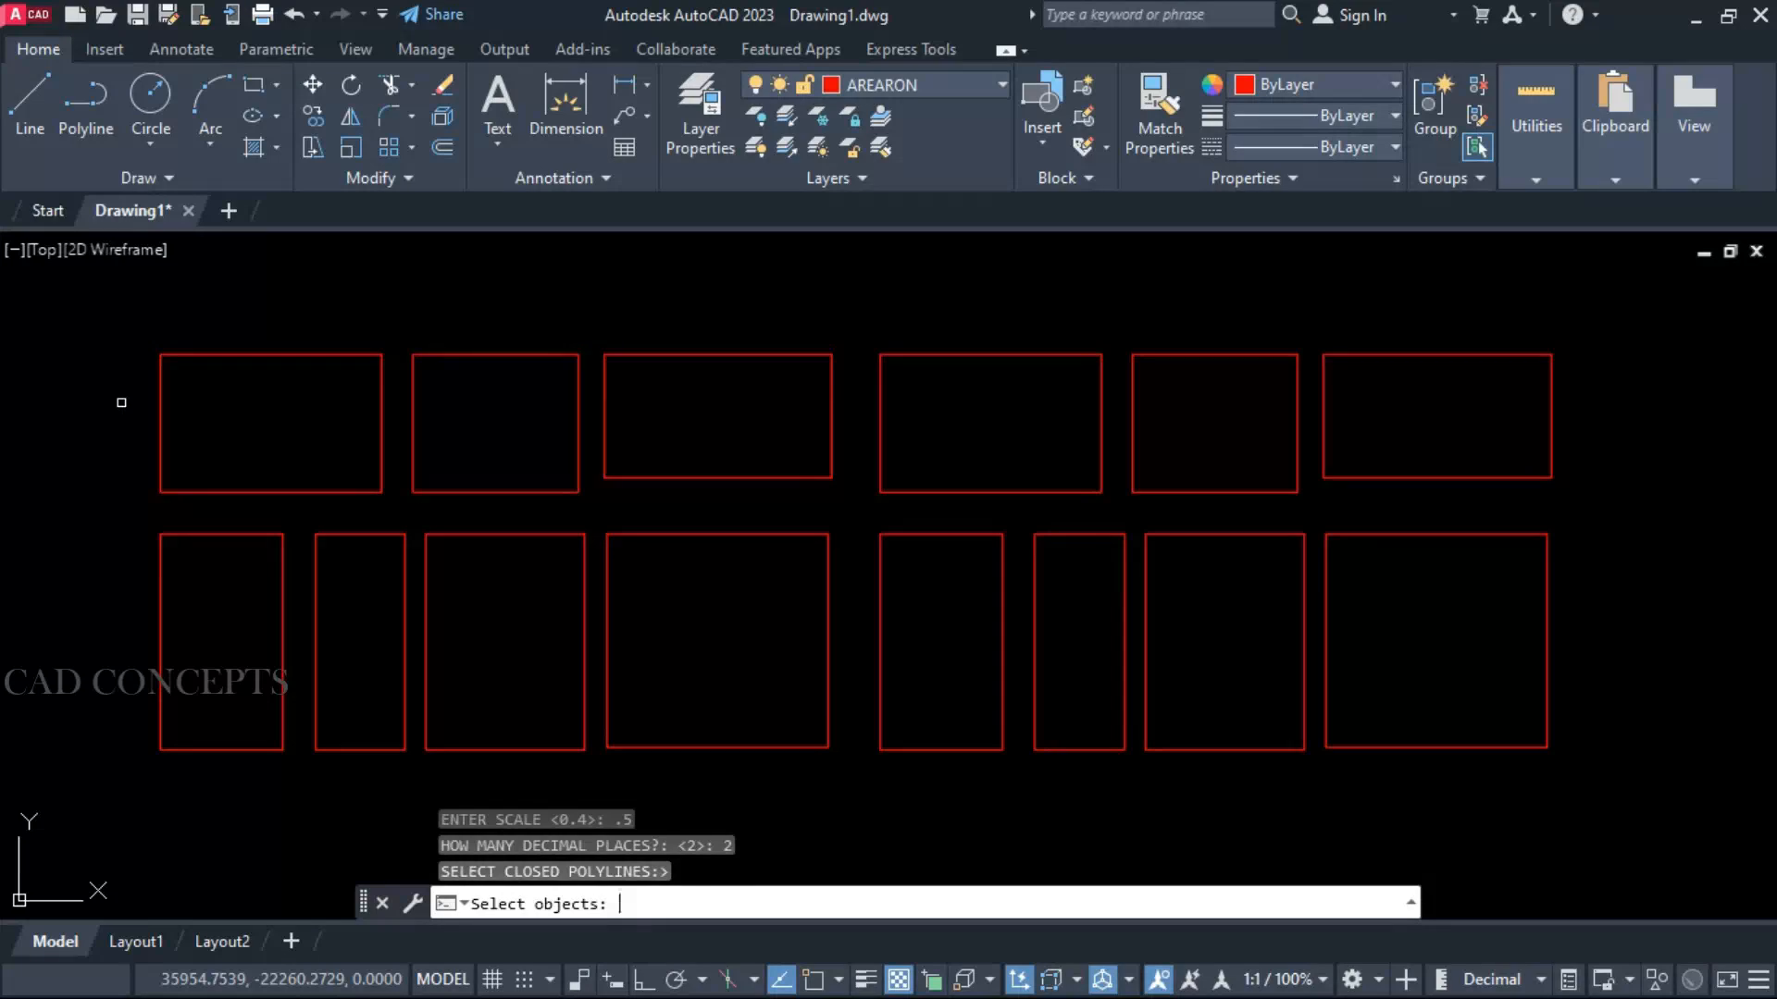
pyautogui.click(137, 324)
pyautogui.click(1583, 807)
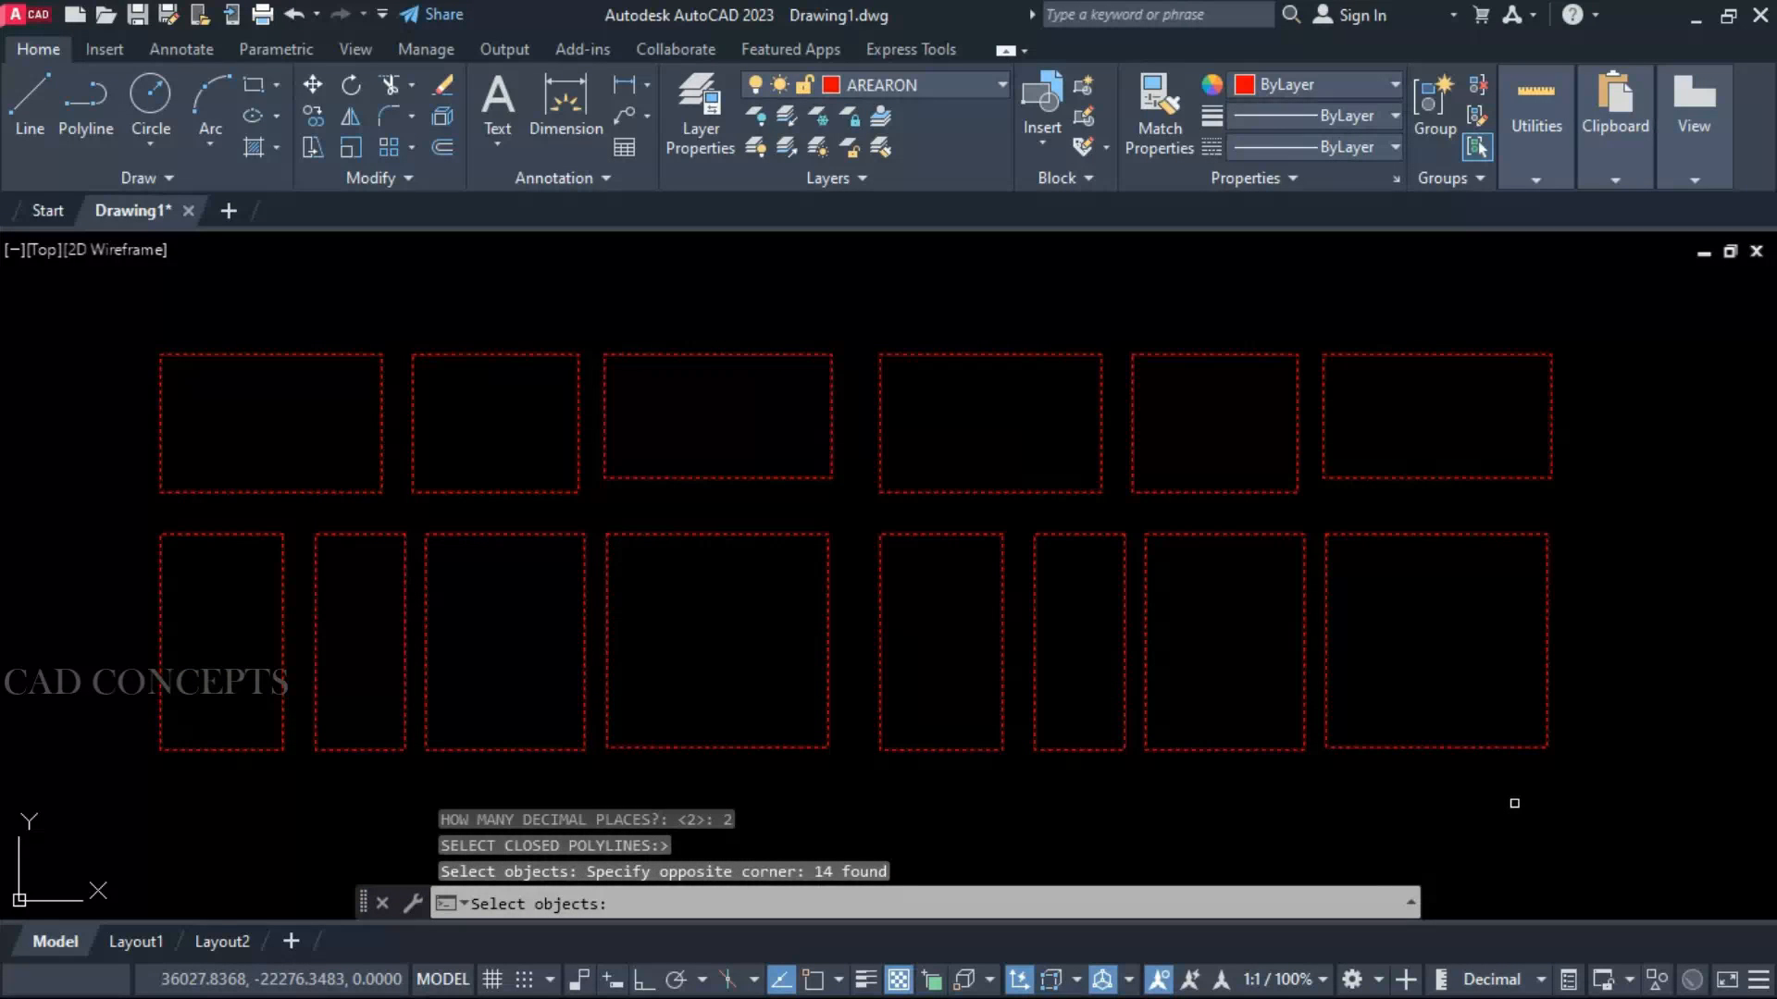
pyautogui.press('Return')
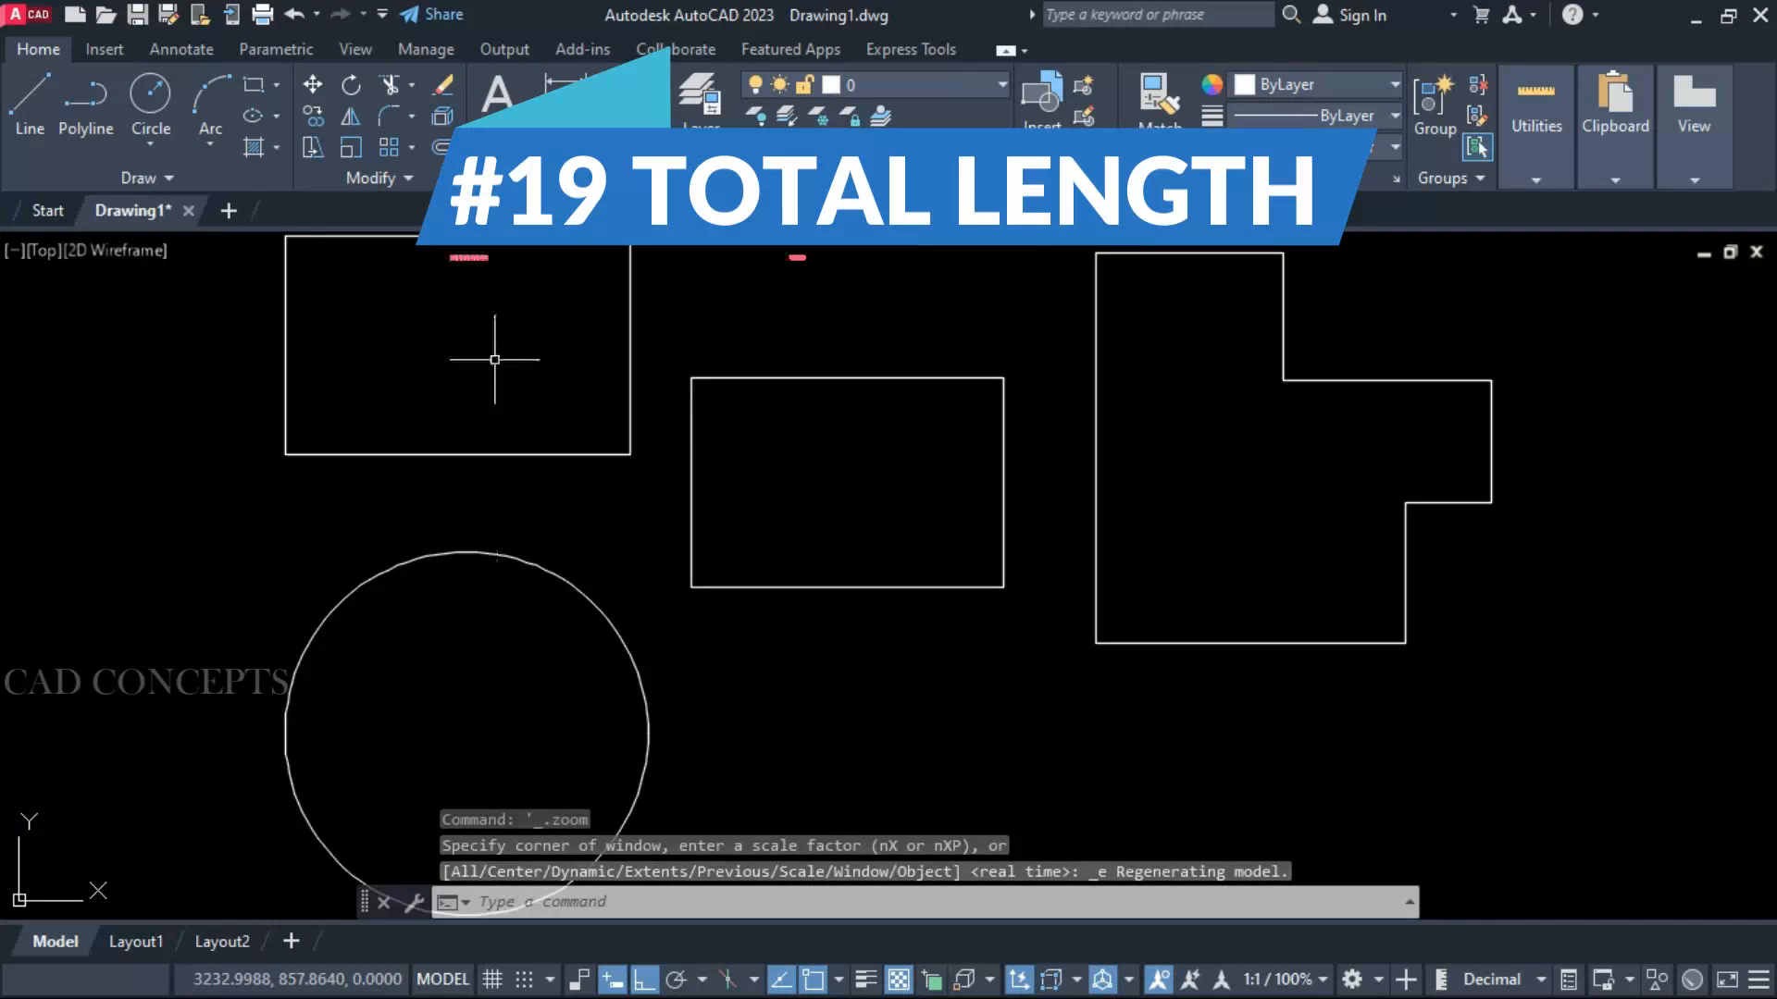
pyautogui.scroll(-2, 849, 541)
pyautogui.moveTo(839, 640); pyautogui.dragTo(844, 645, button='middle')
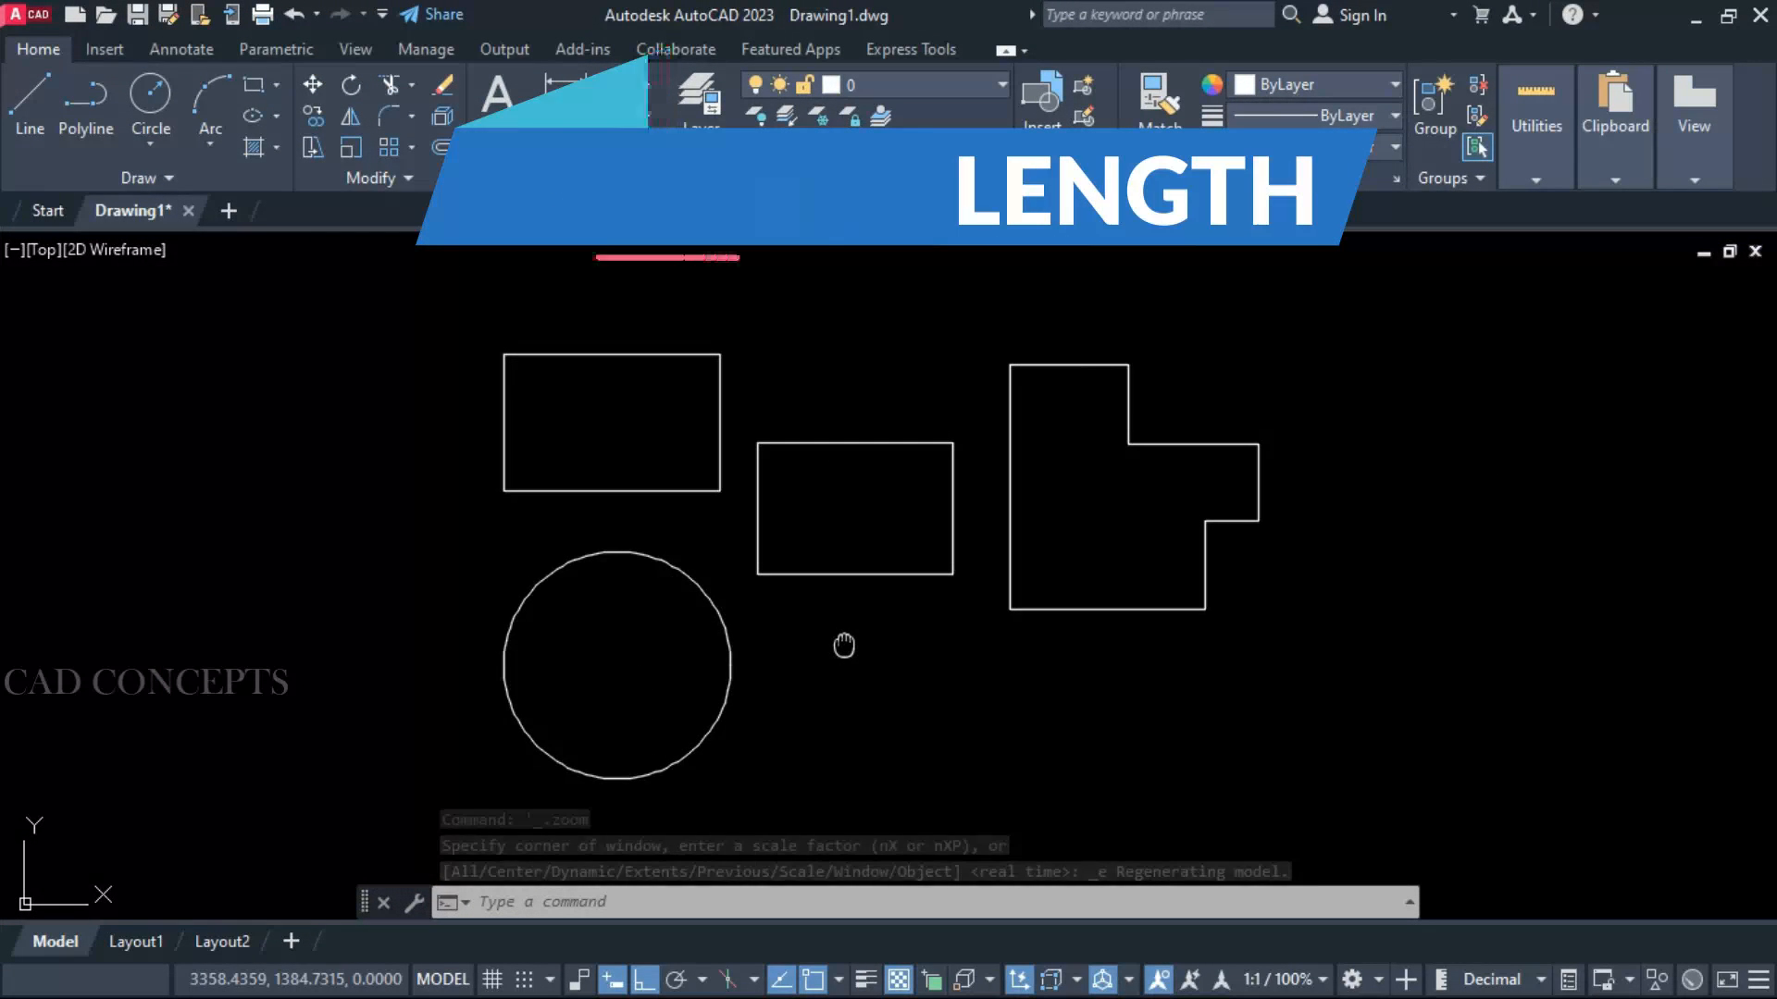
pyautogui.click(448, 278)
pyautogui.click(1193, 768)
pyautogui.press('Escape')
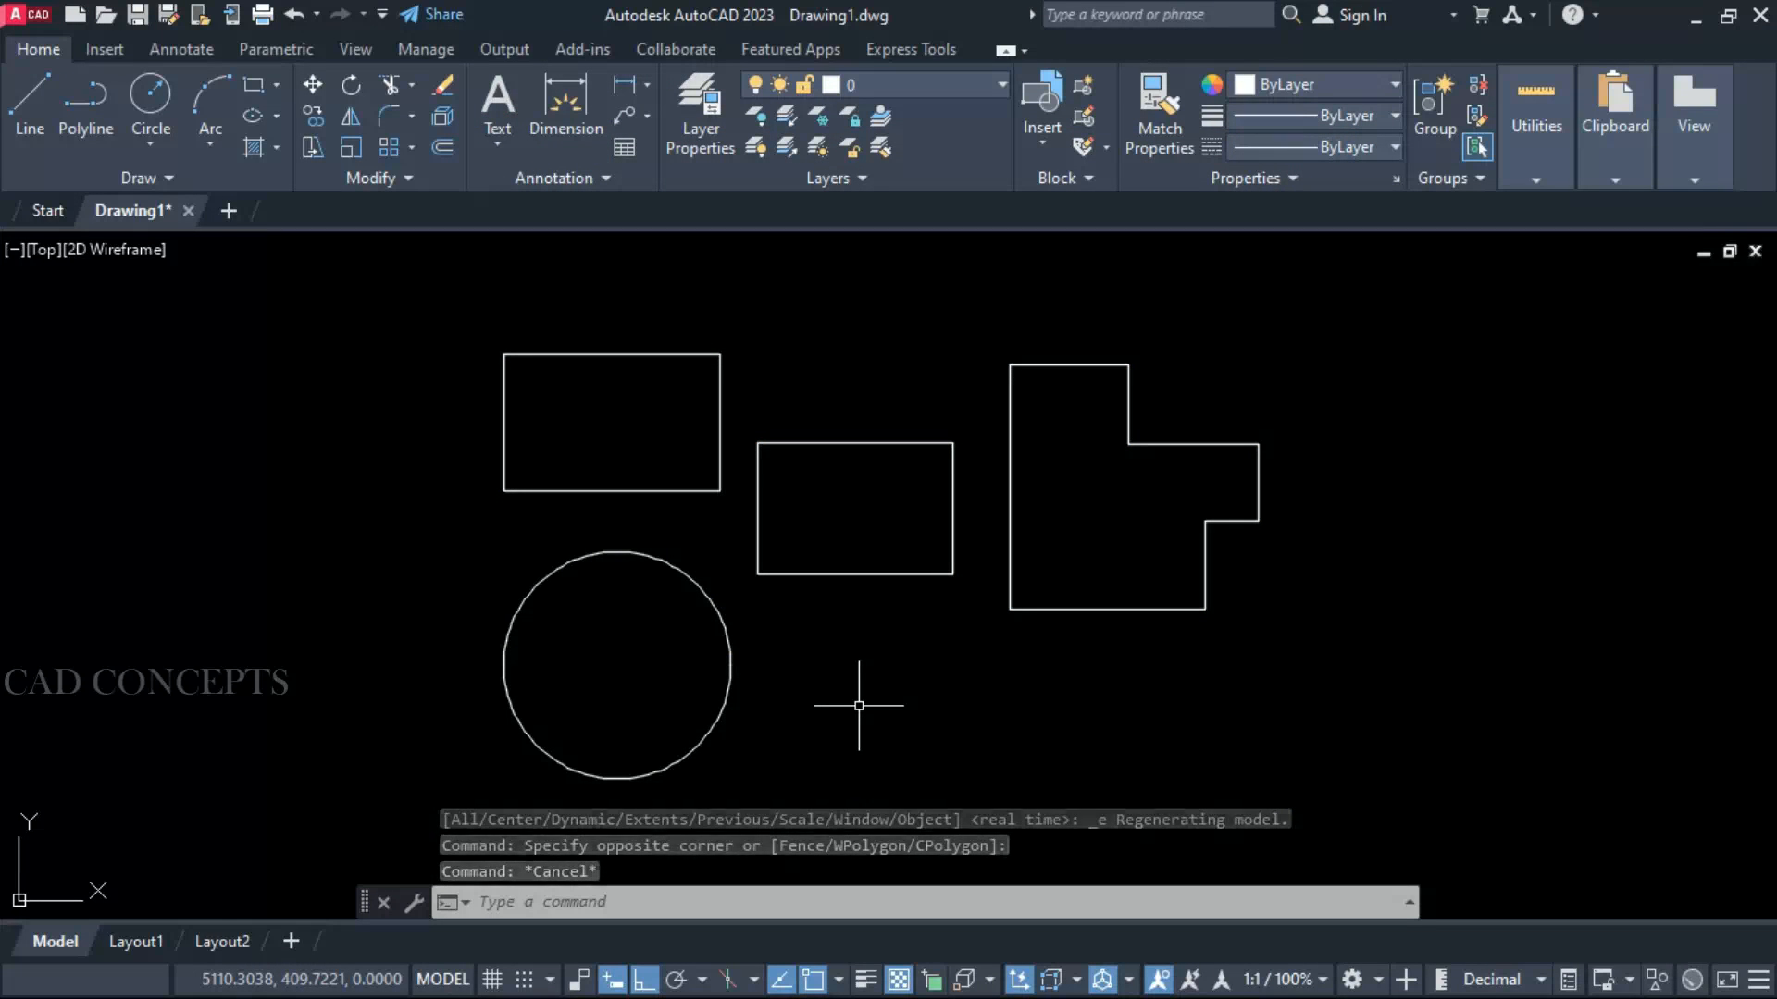
# Calculate the combined length of the two rectangles, the circle and the stepped polyline with ADDLEN
pyautogui.write('addlen')
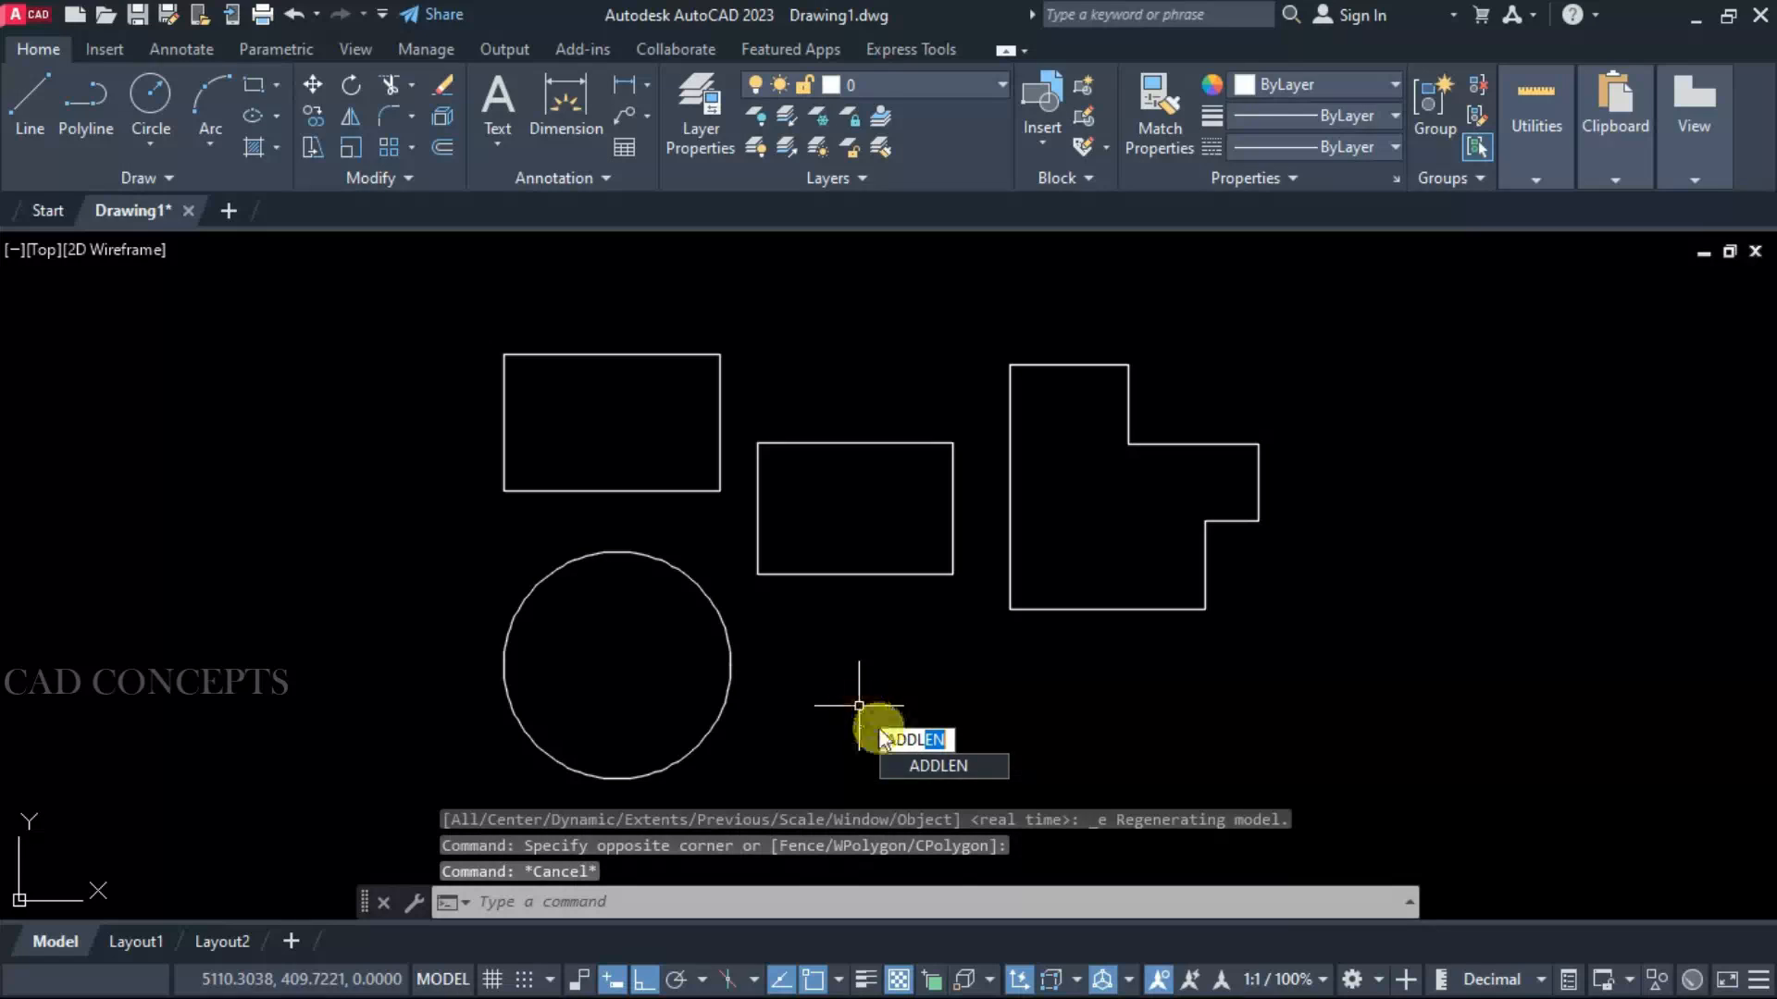
pyautogui.press('Return')
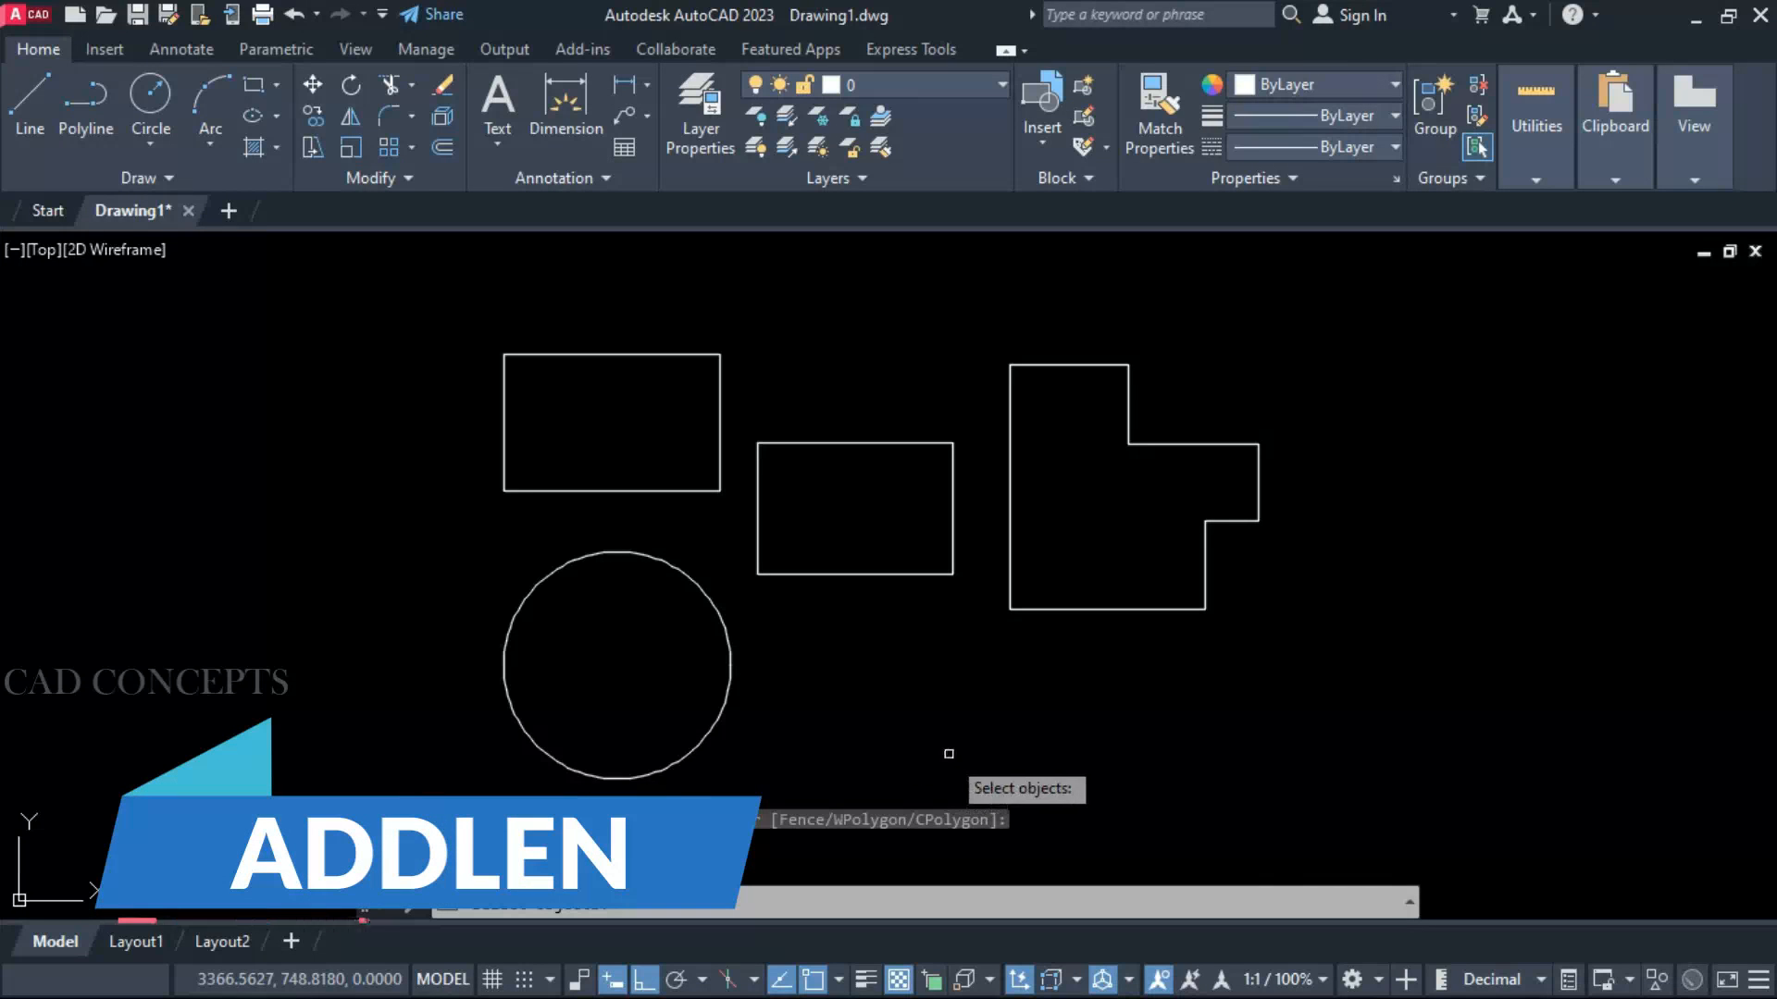
pyautogui.click(1362, 257)
pyautogui.click(379, 777)
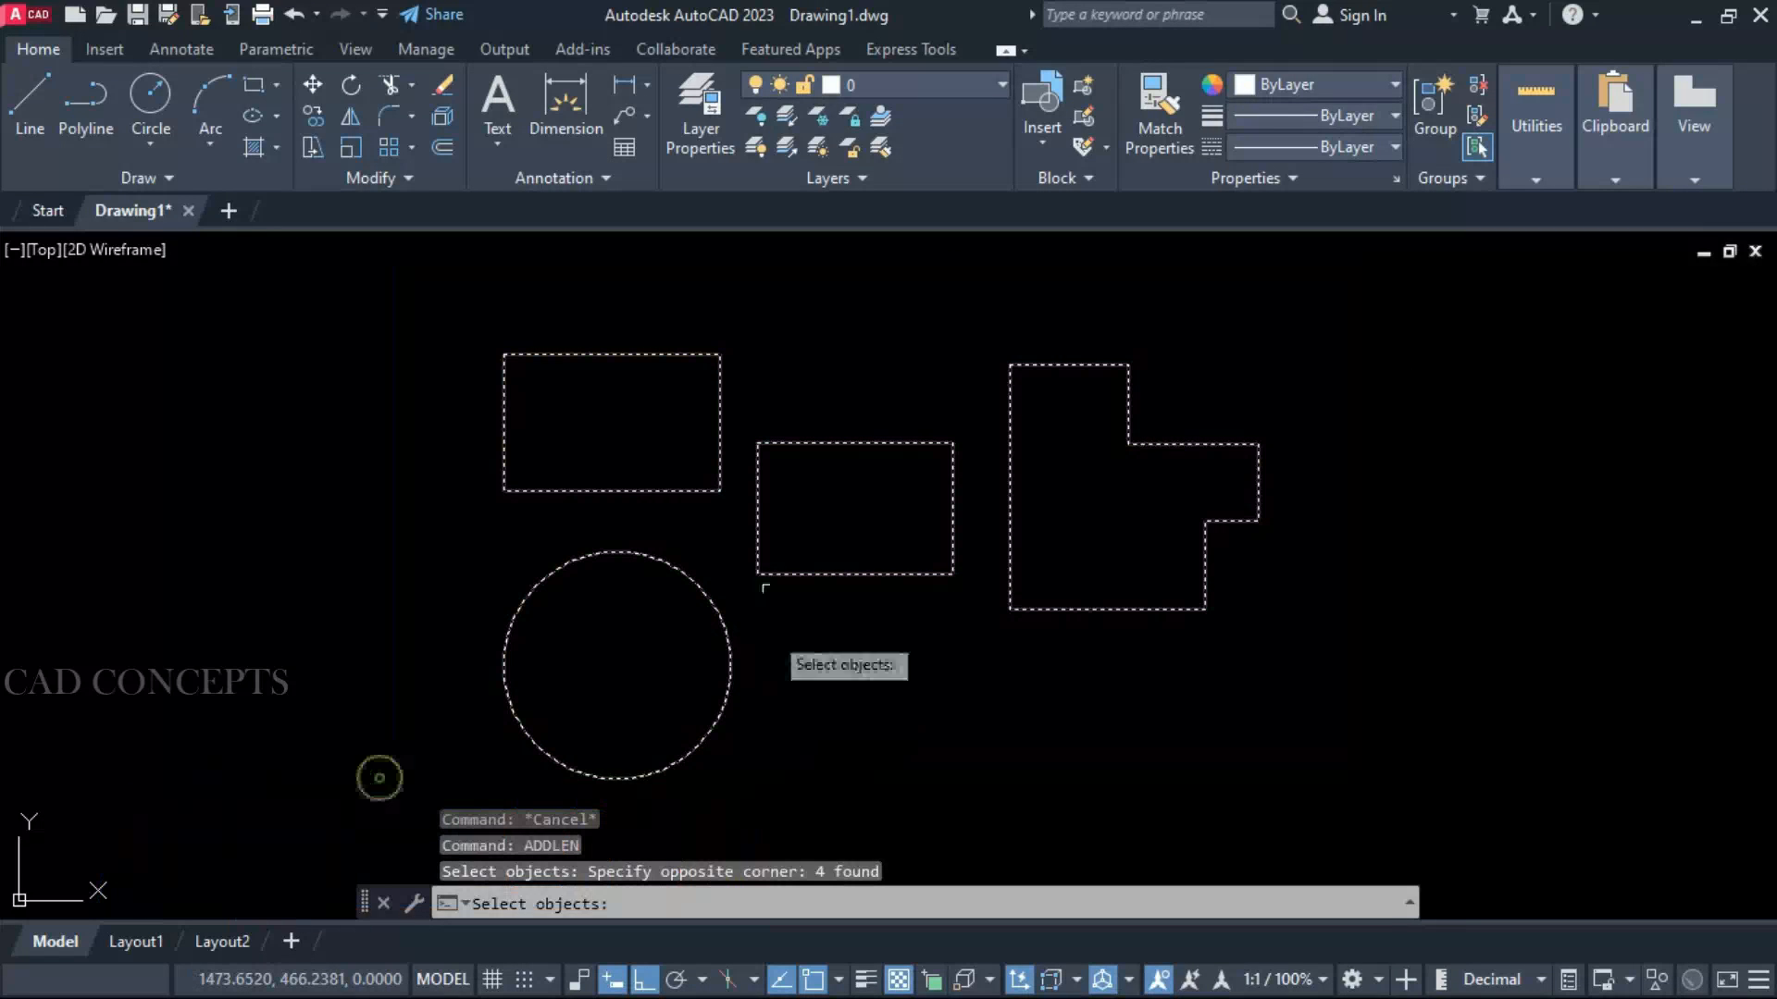
pyautogui.rightClick(859, 534)
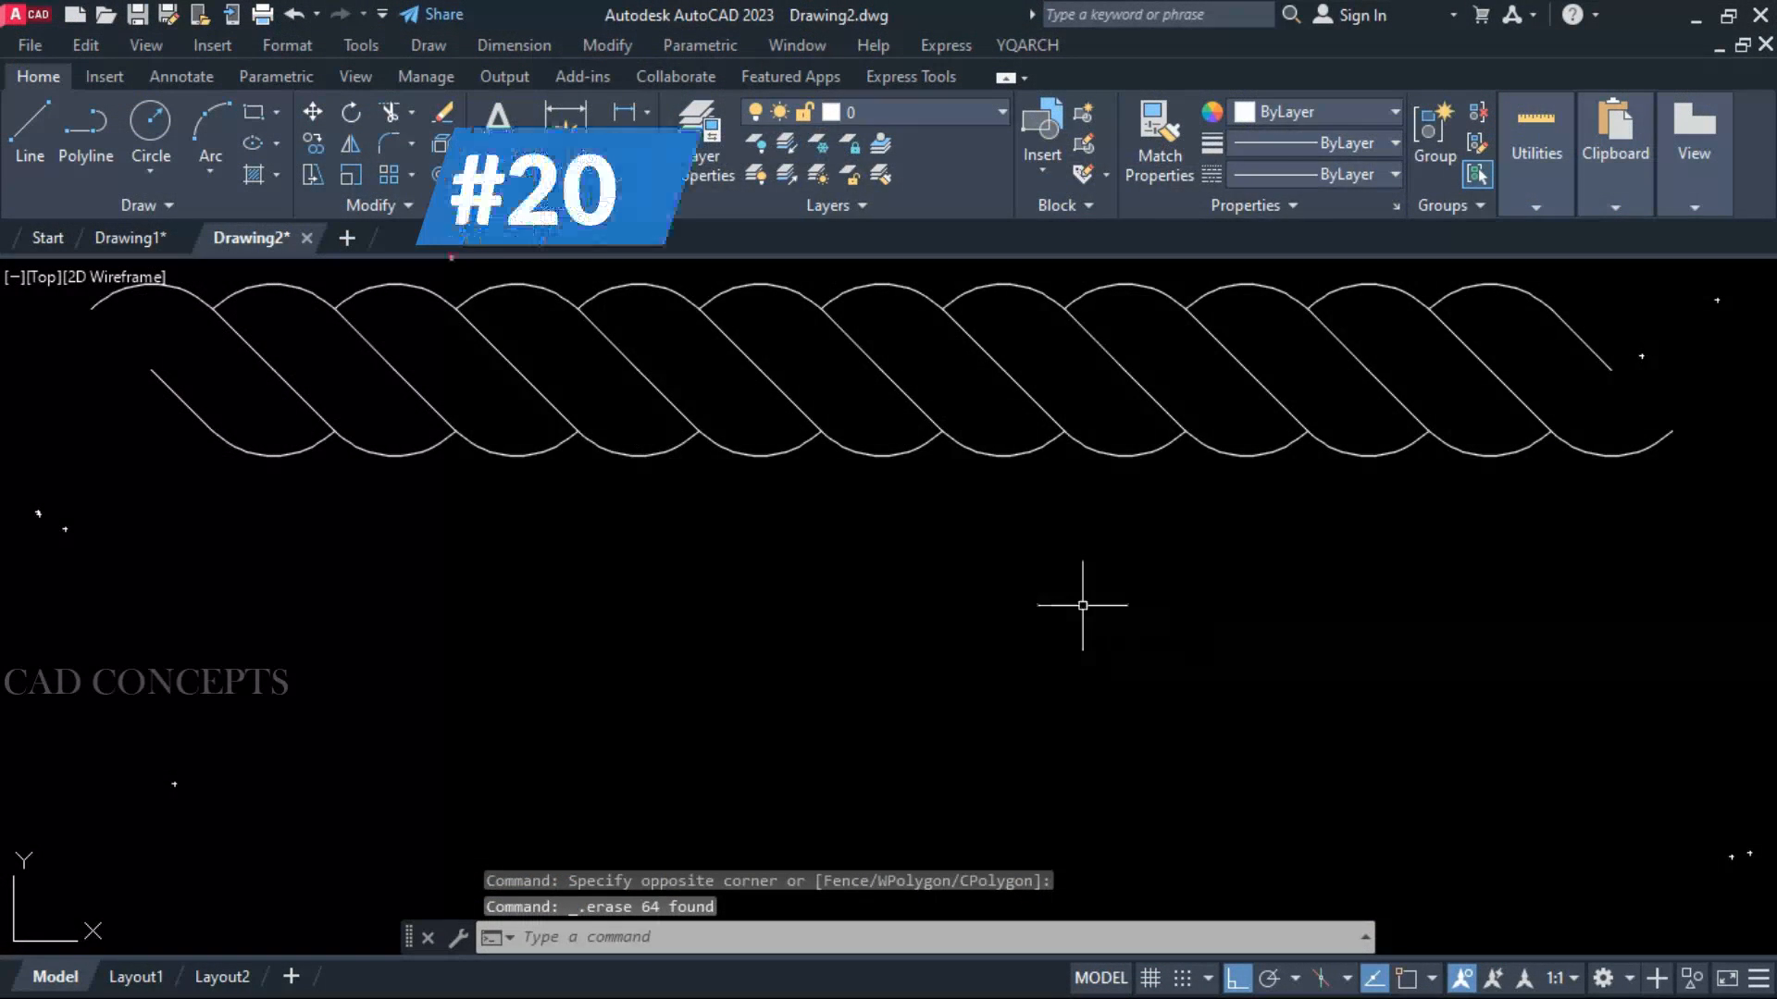
# Erase the existing twisted pair of wires
pyautogui.moveTo(1079, 595)
pyautogui.mouseDown(button='middle')
pyautogui.moveTo(1070, 715)
pyautogui.moveTo(1042, 765)
pyautogui.mouseUp(button='middle')
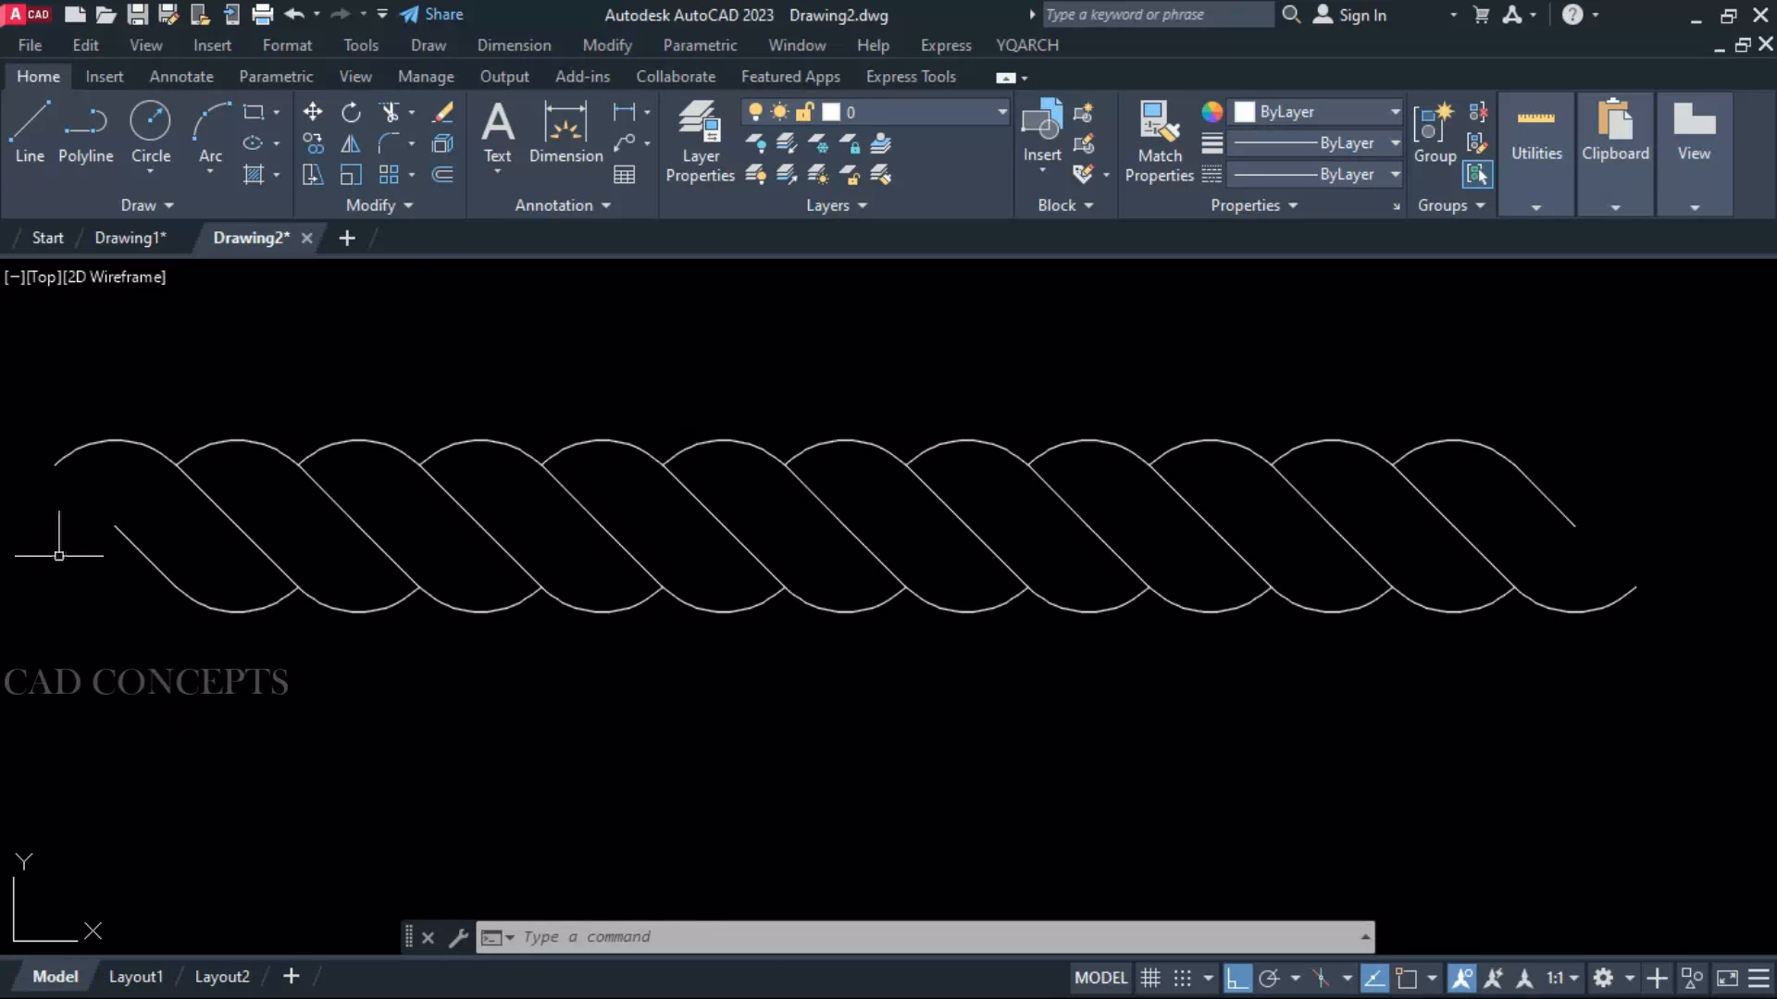
pyautogui.click(28, 389)
pyautogui.click(1714, 637)
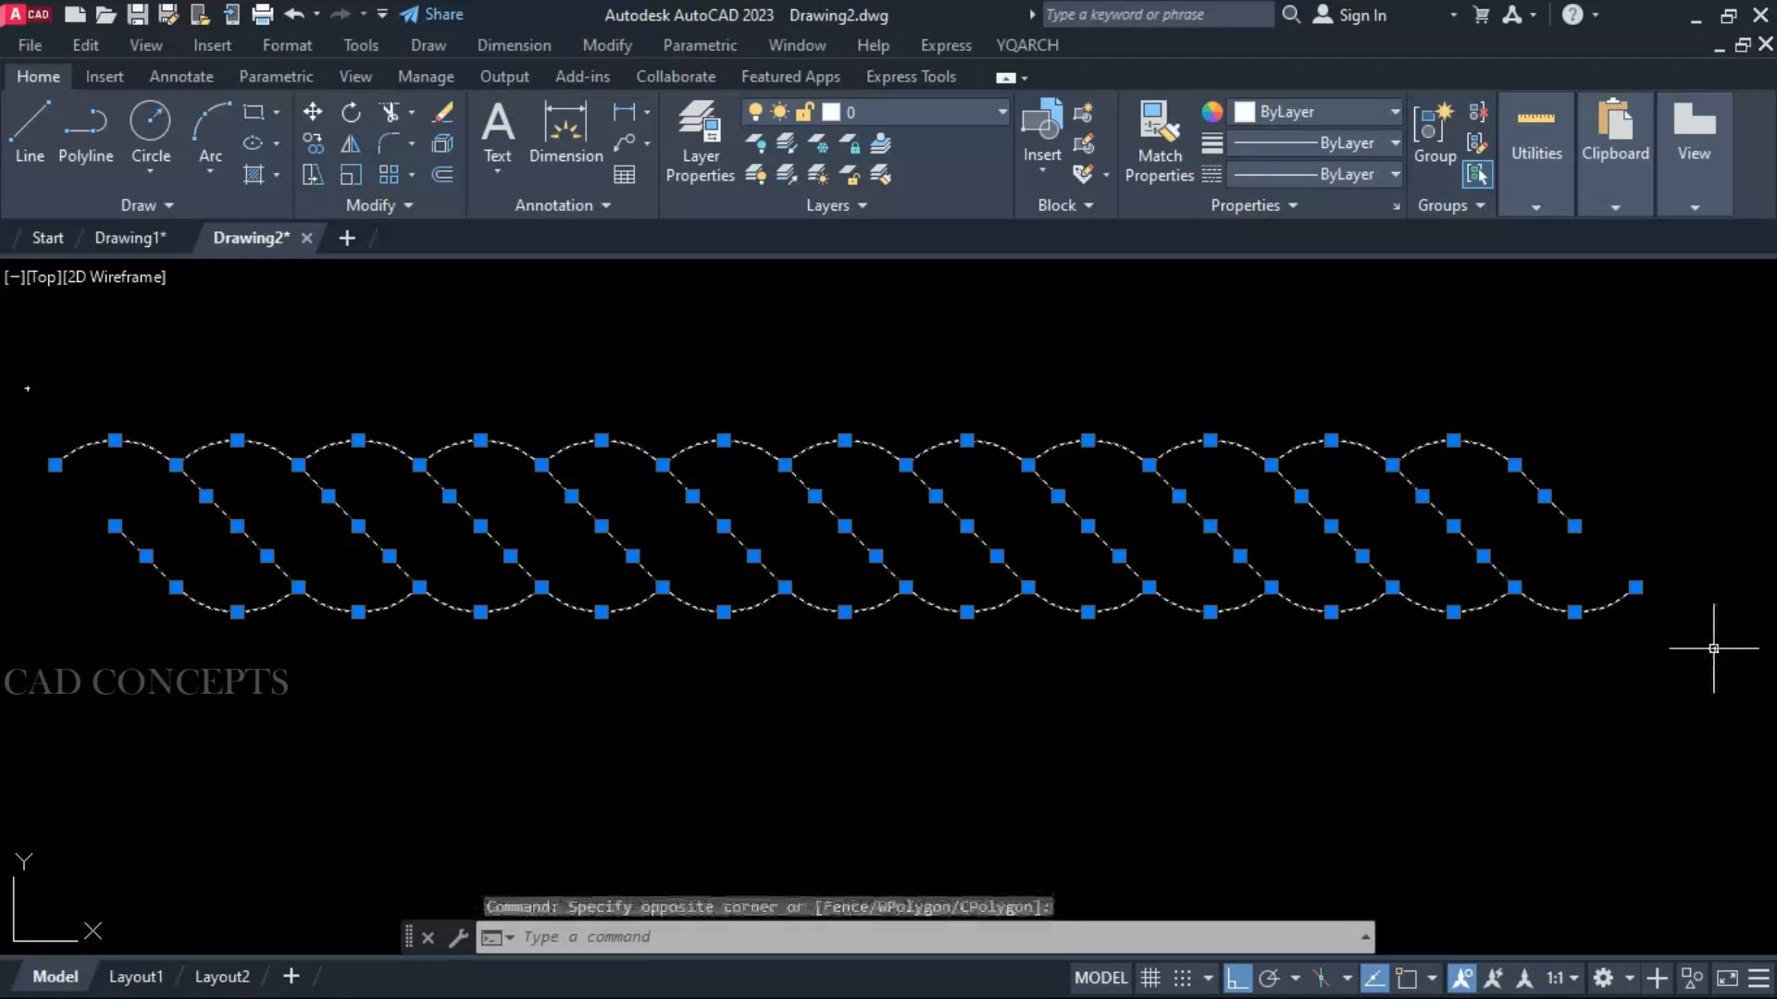
pyautogui.press('Delete')
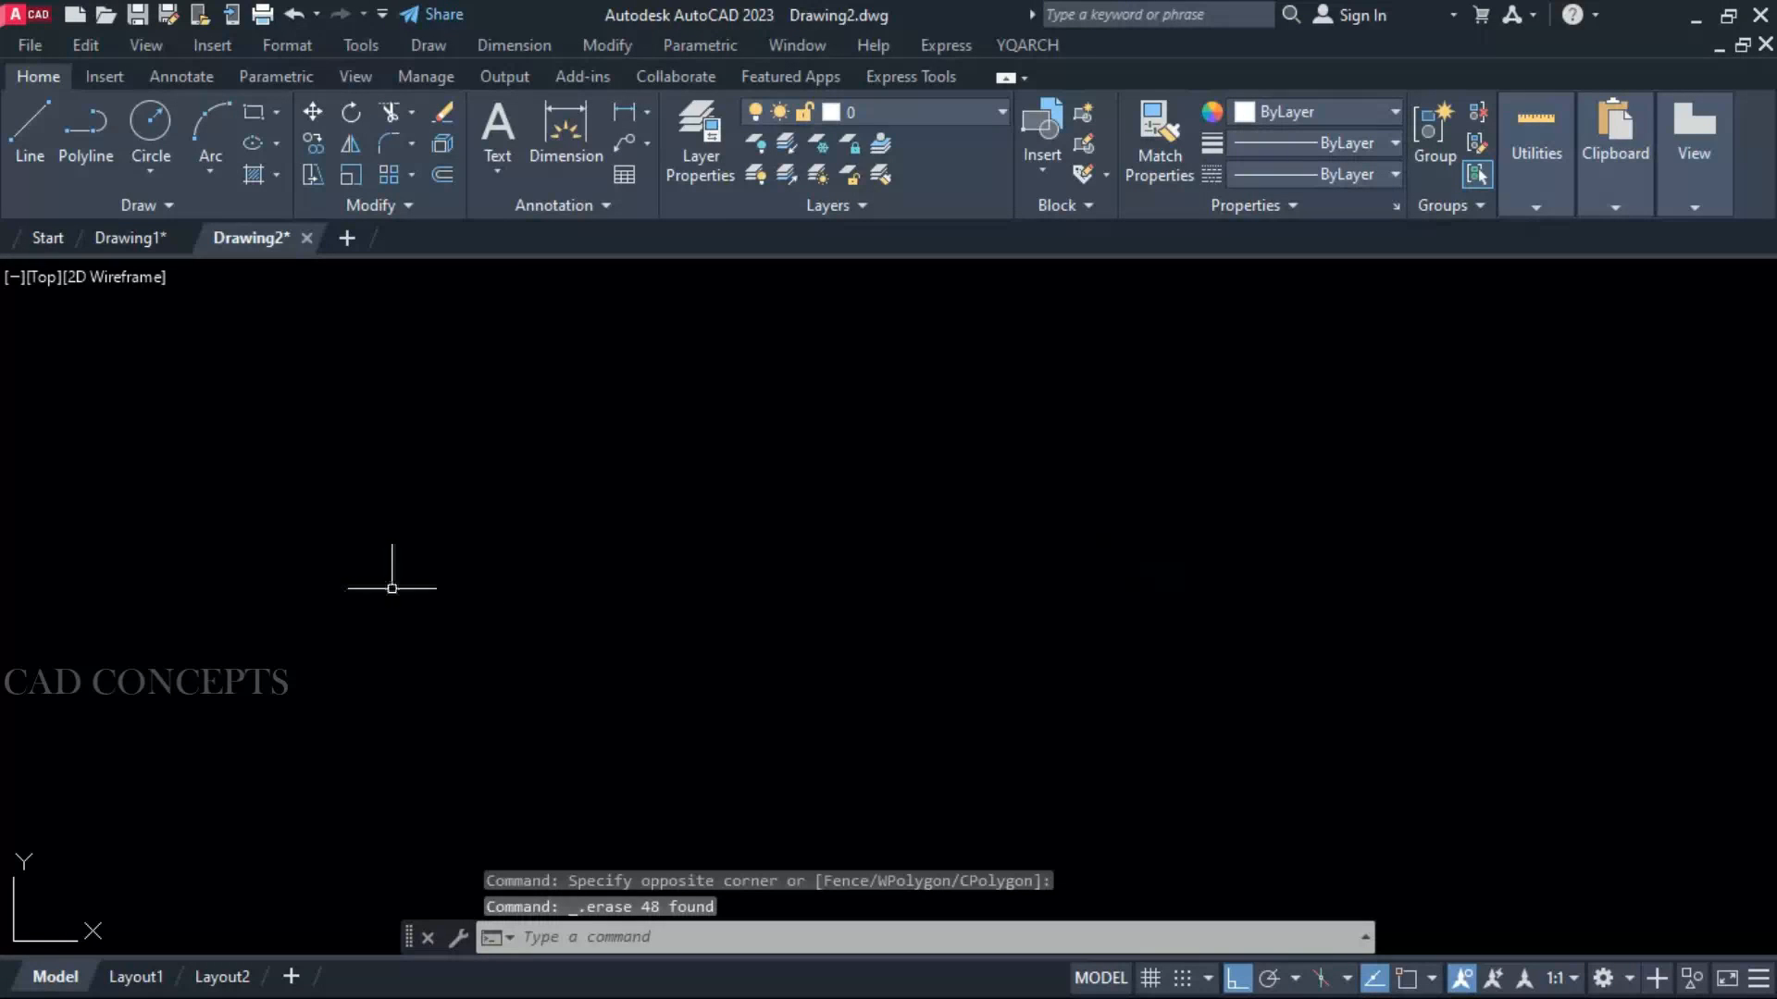
# Draw a horizontal twisted pair of wires with 2WIST, using wire diameter 50 and a 45 degree twist
pyautogui.write('WIST')
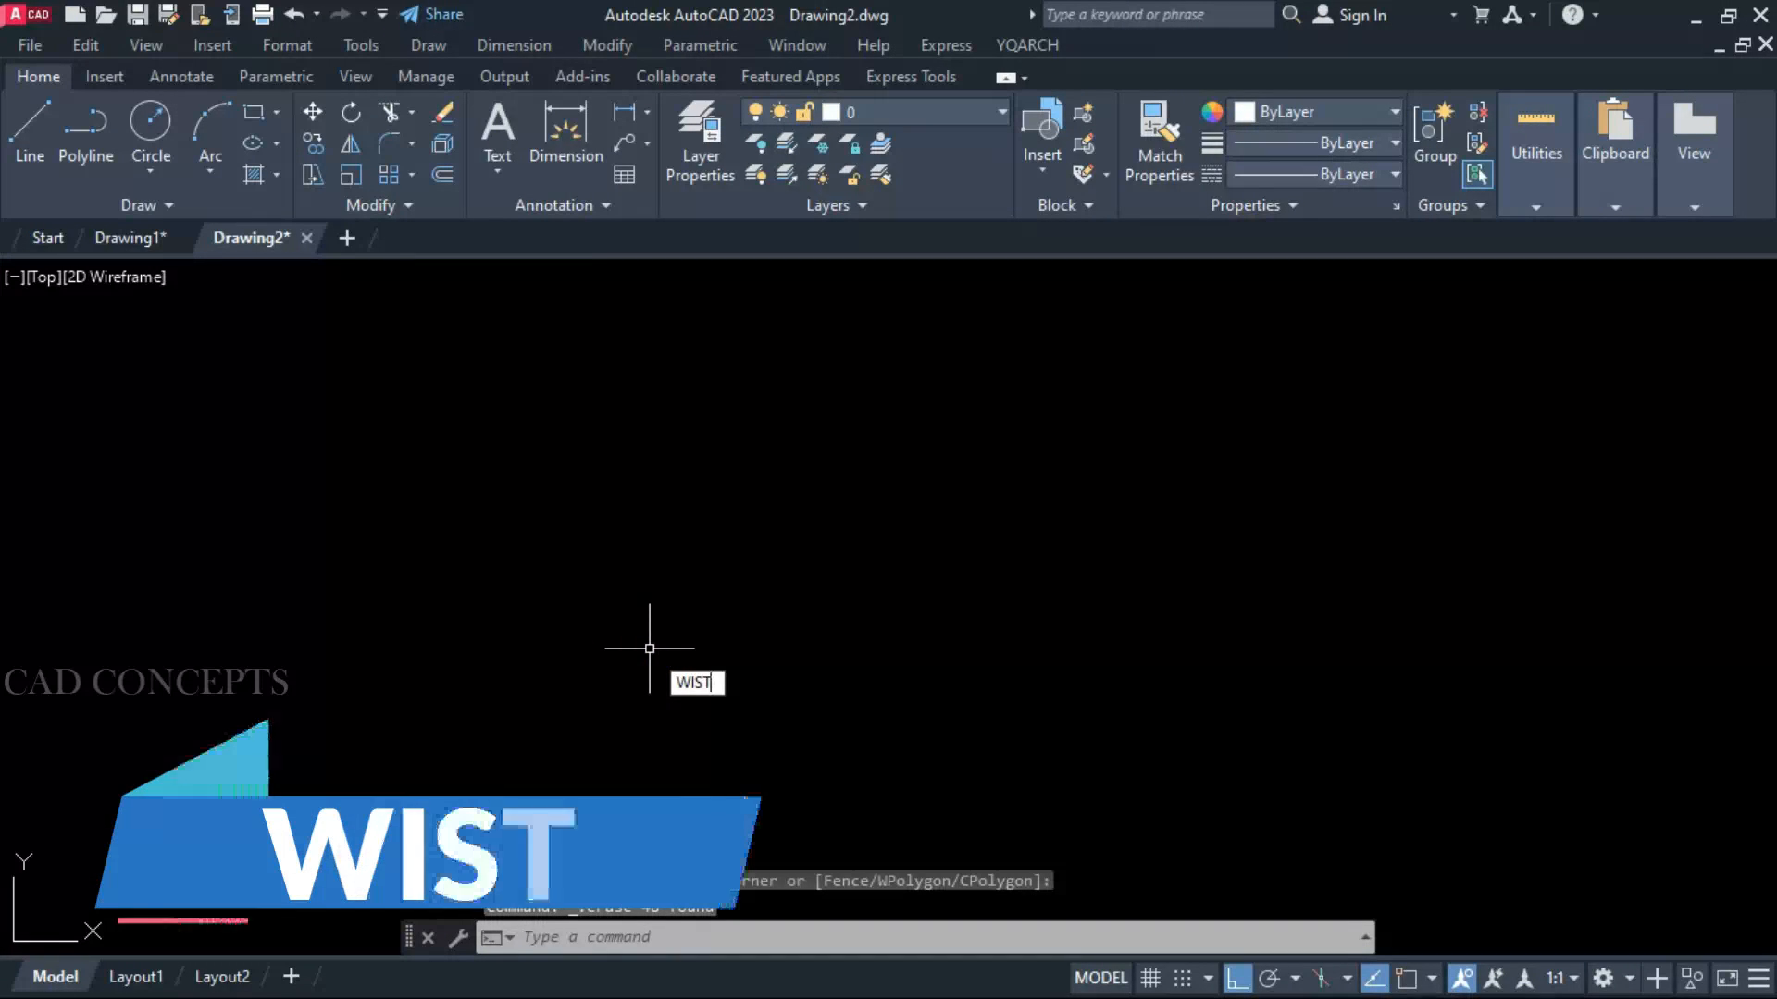
pyautogui.press('Return')
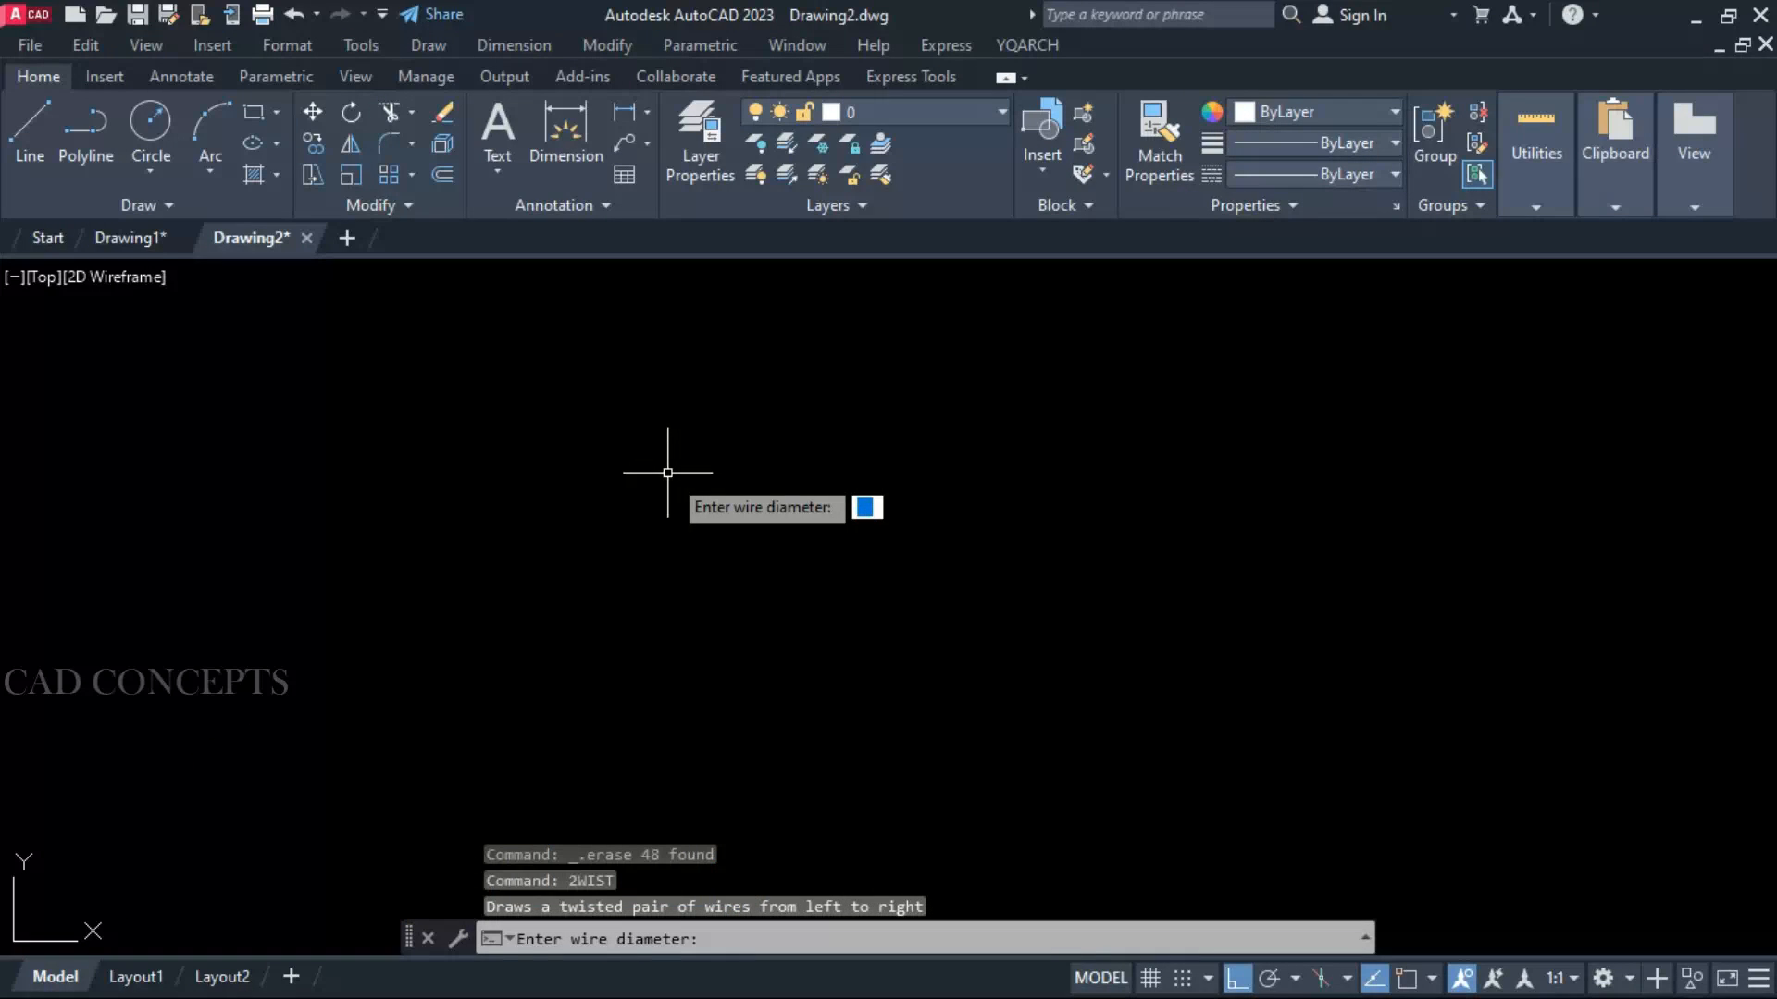
pyautogui.write('.50')
pyautogui.press('Return')
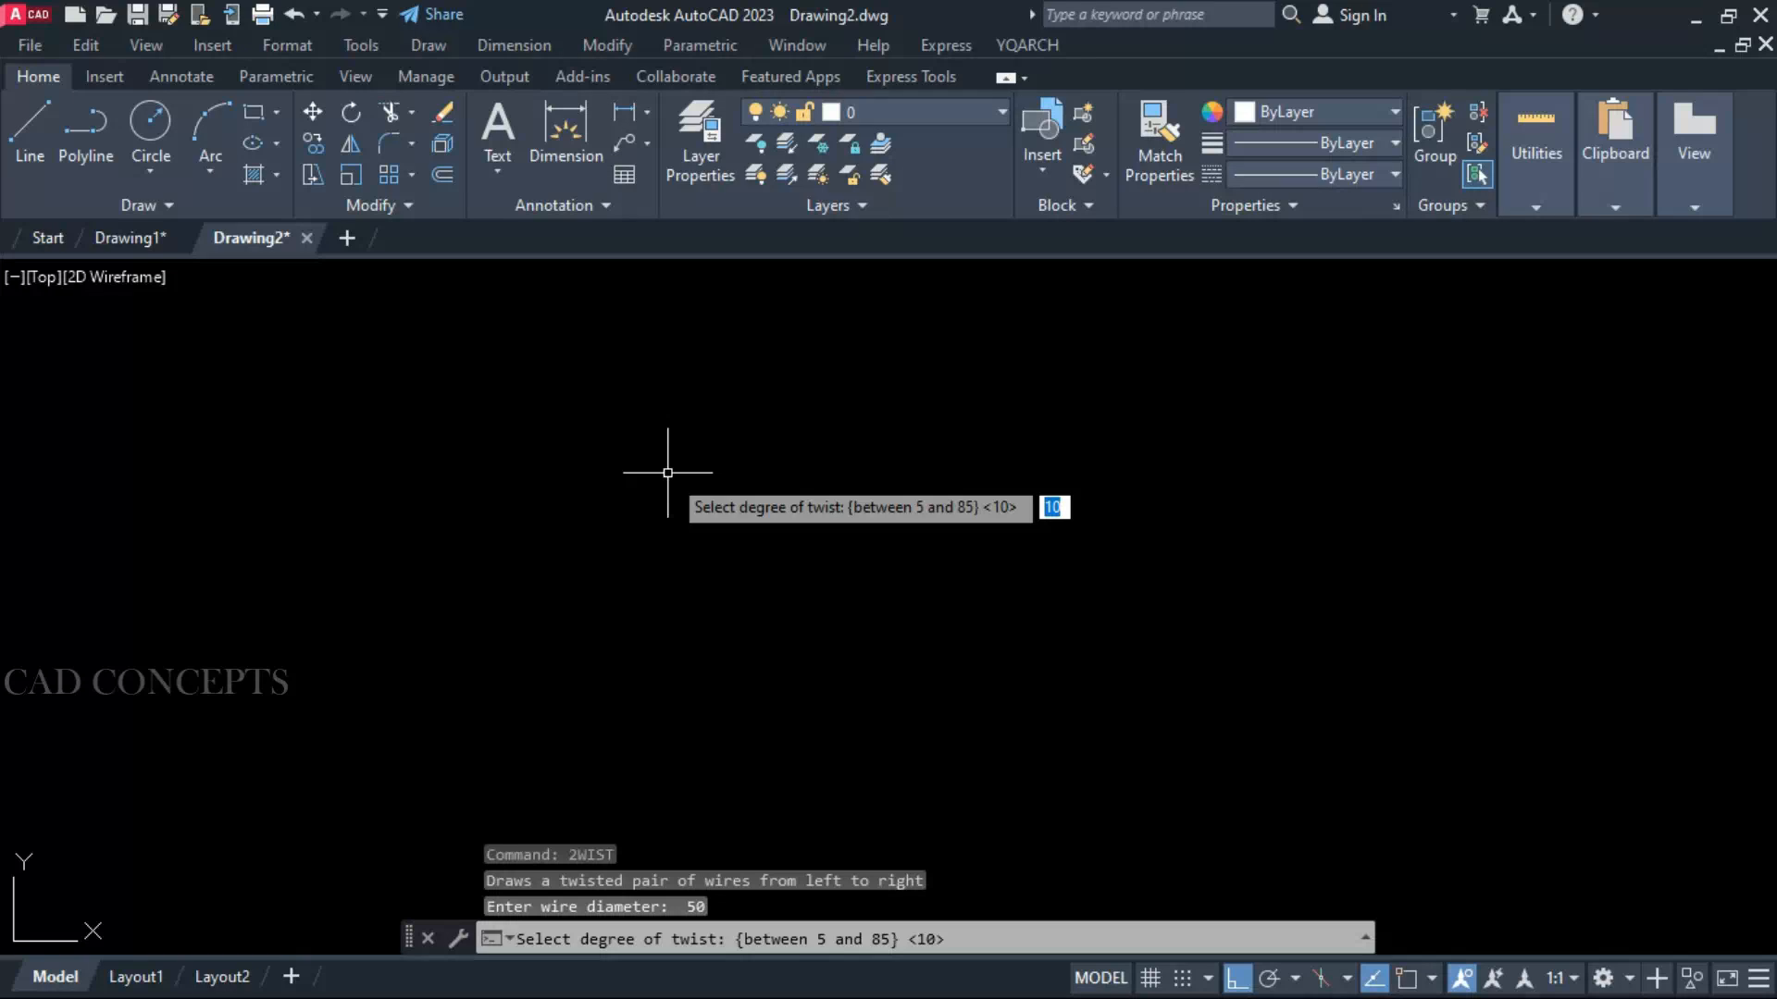
pyautogui.write('45')
pyautogui.press('Return')
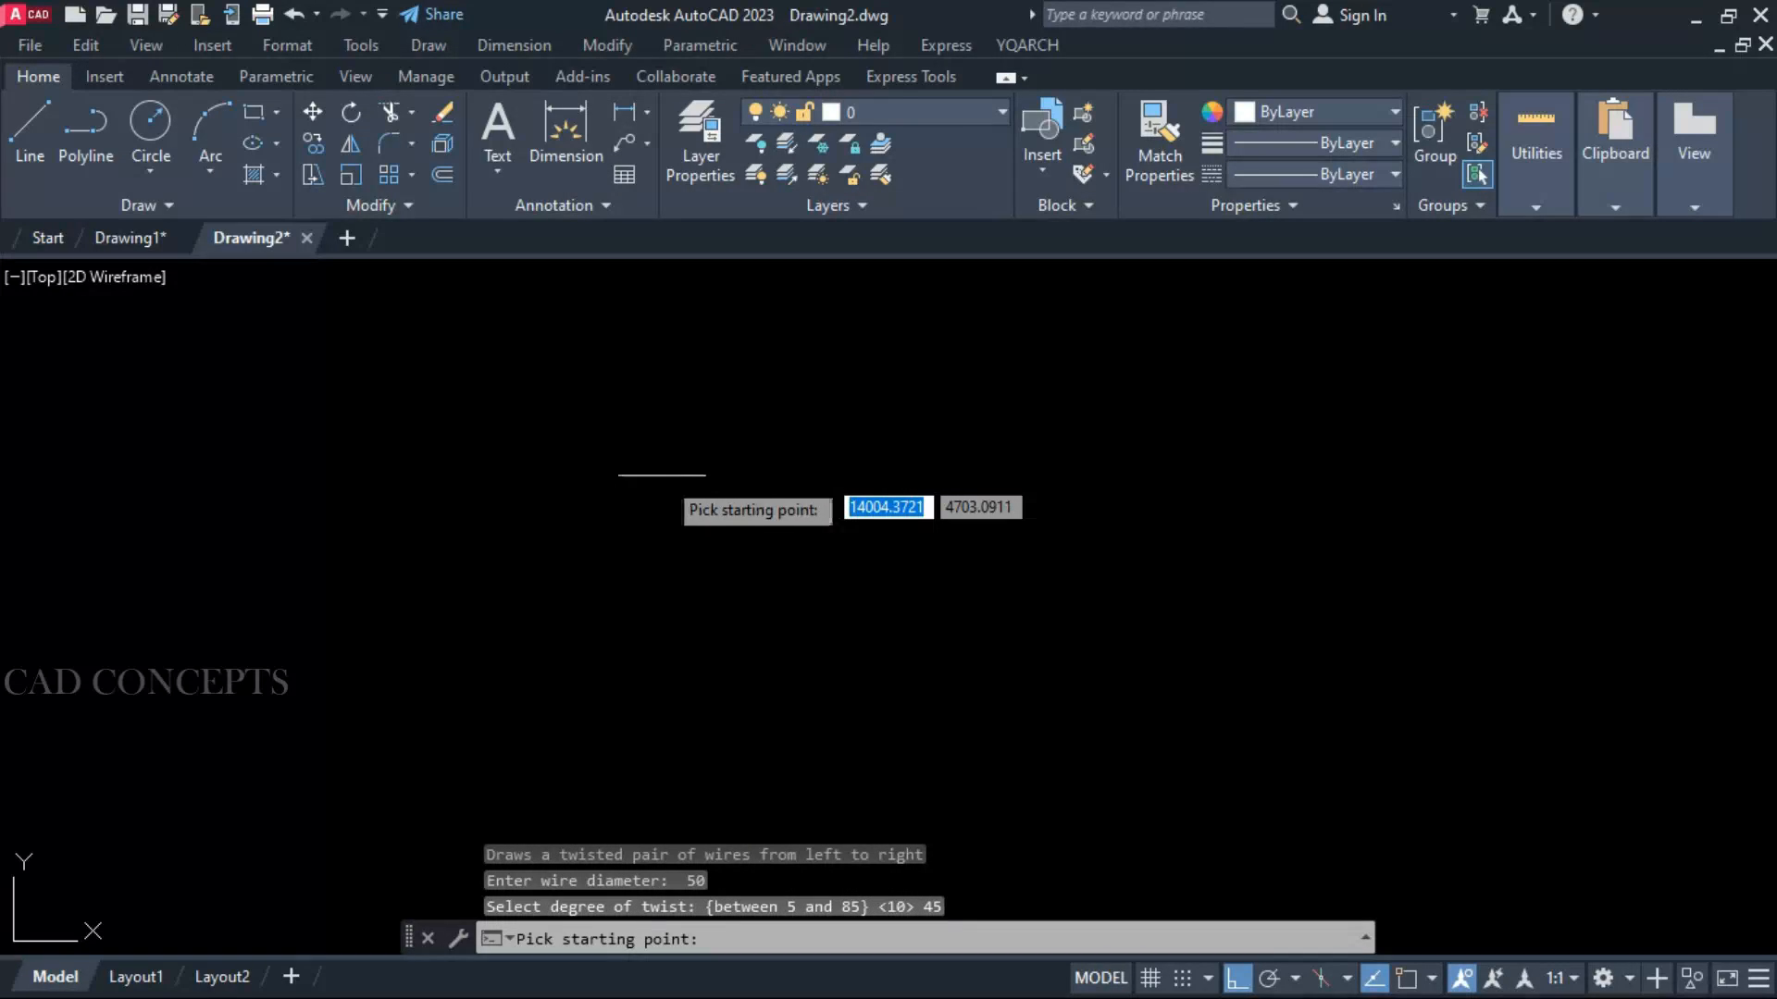
pyautogui.click(47, 628)
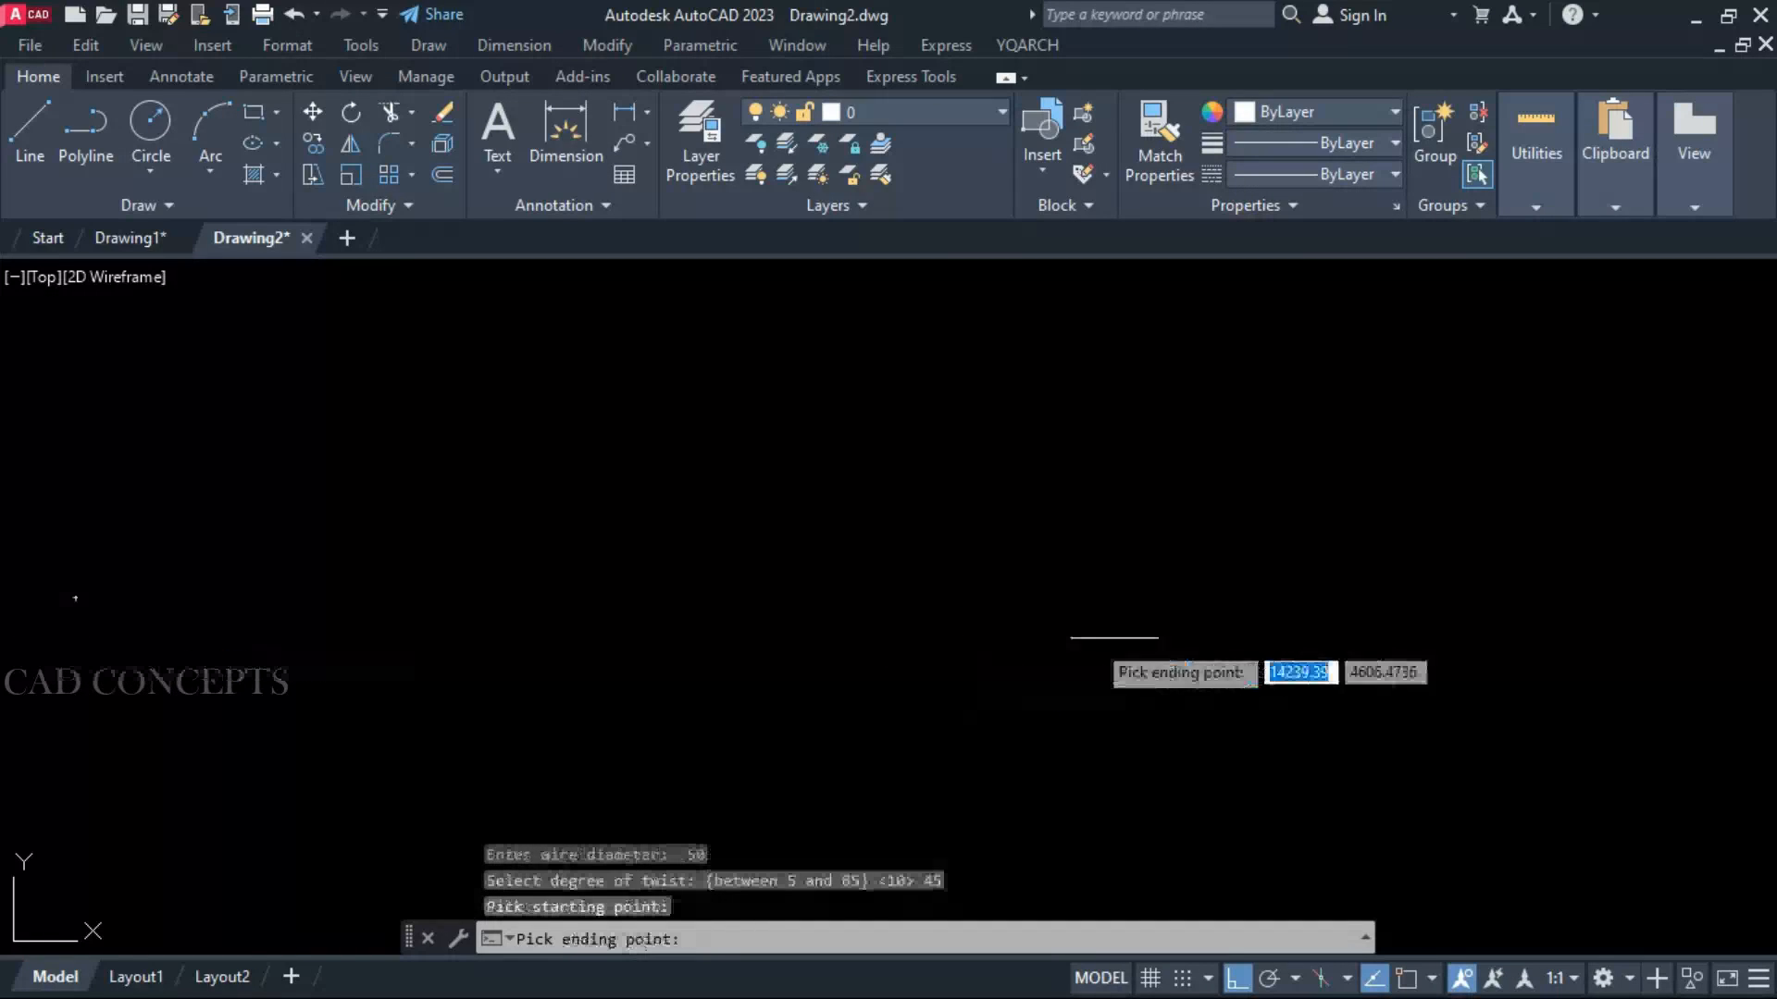
pyautogui.click(1683, 587)
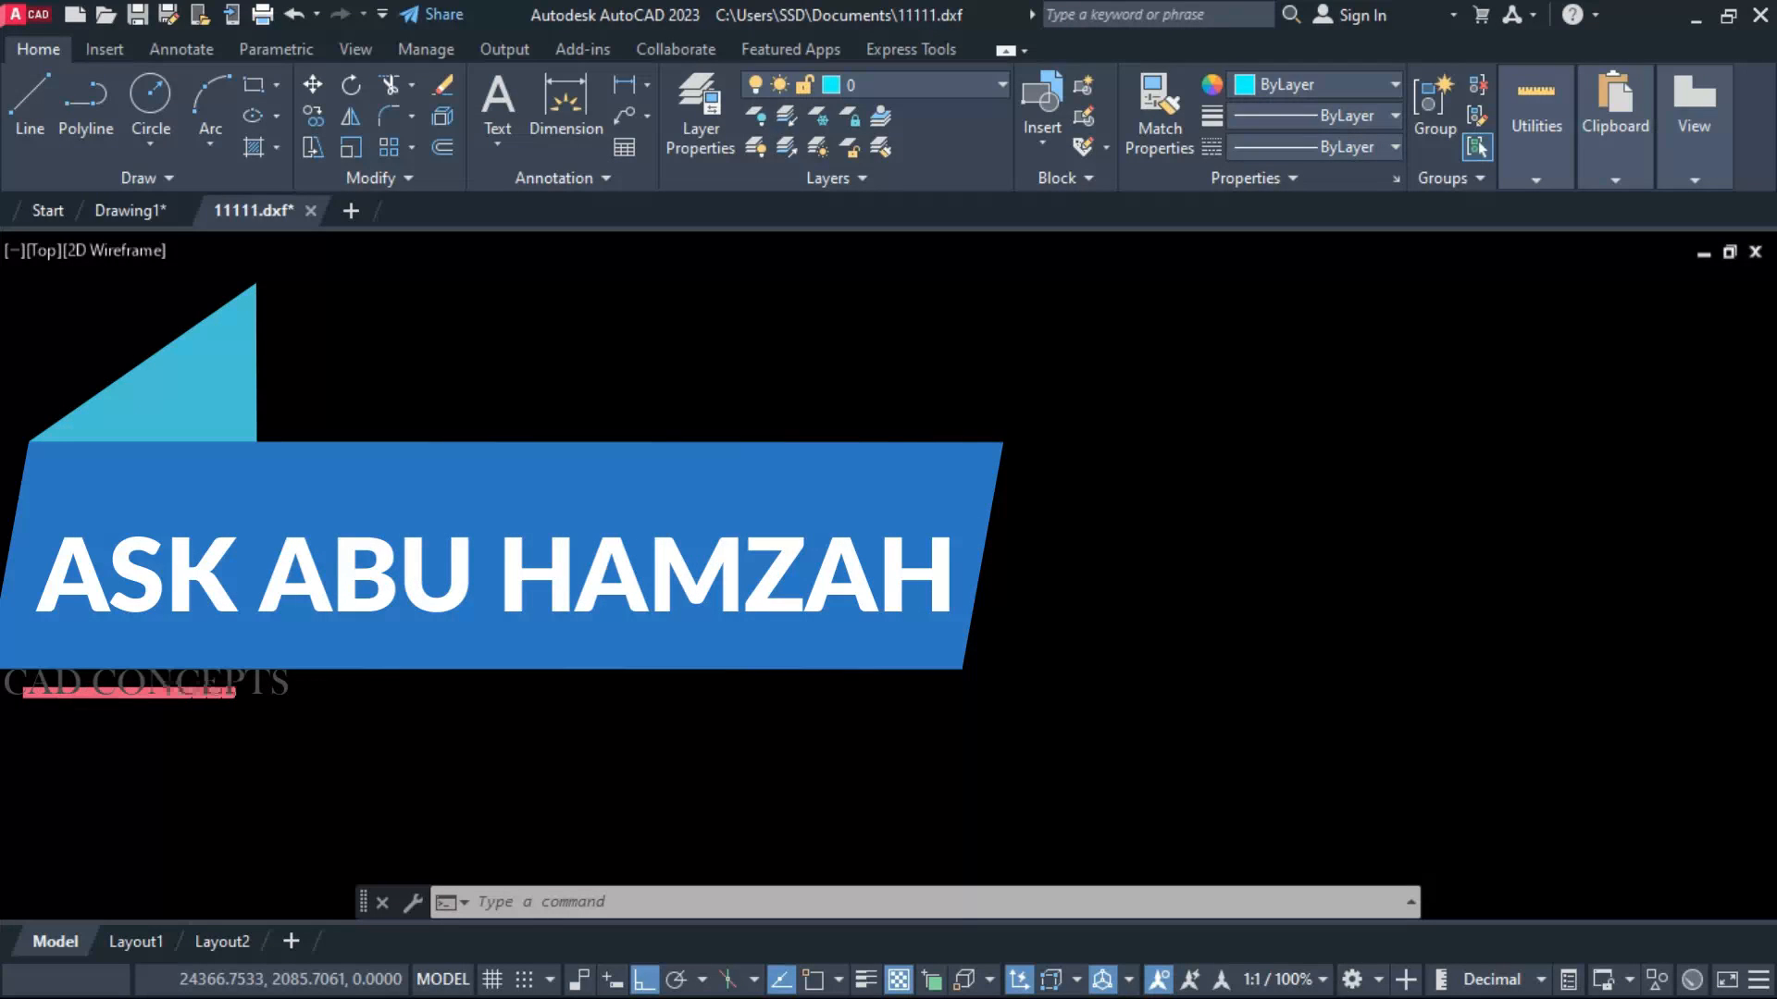
# Run the ASK command in the 11111.dxf drawing
pyautogui.write('ask')
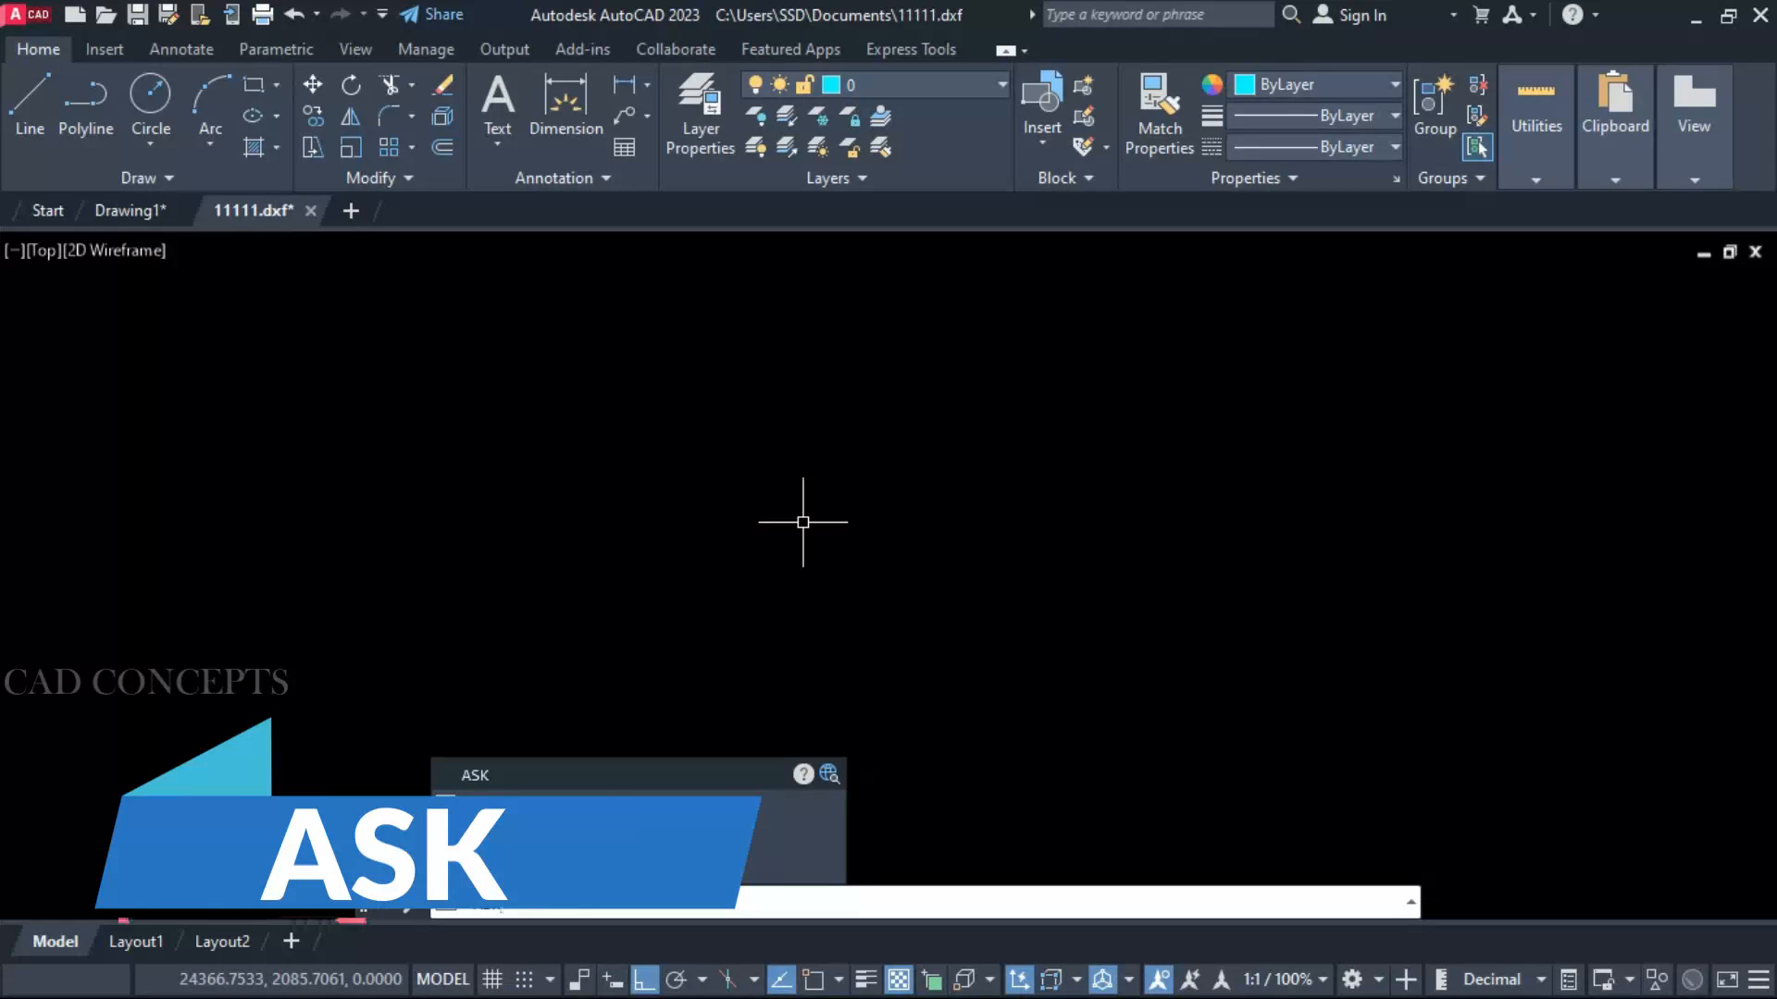
pyautogui.press('Return')
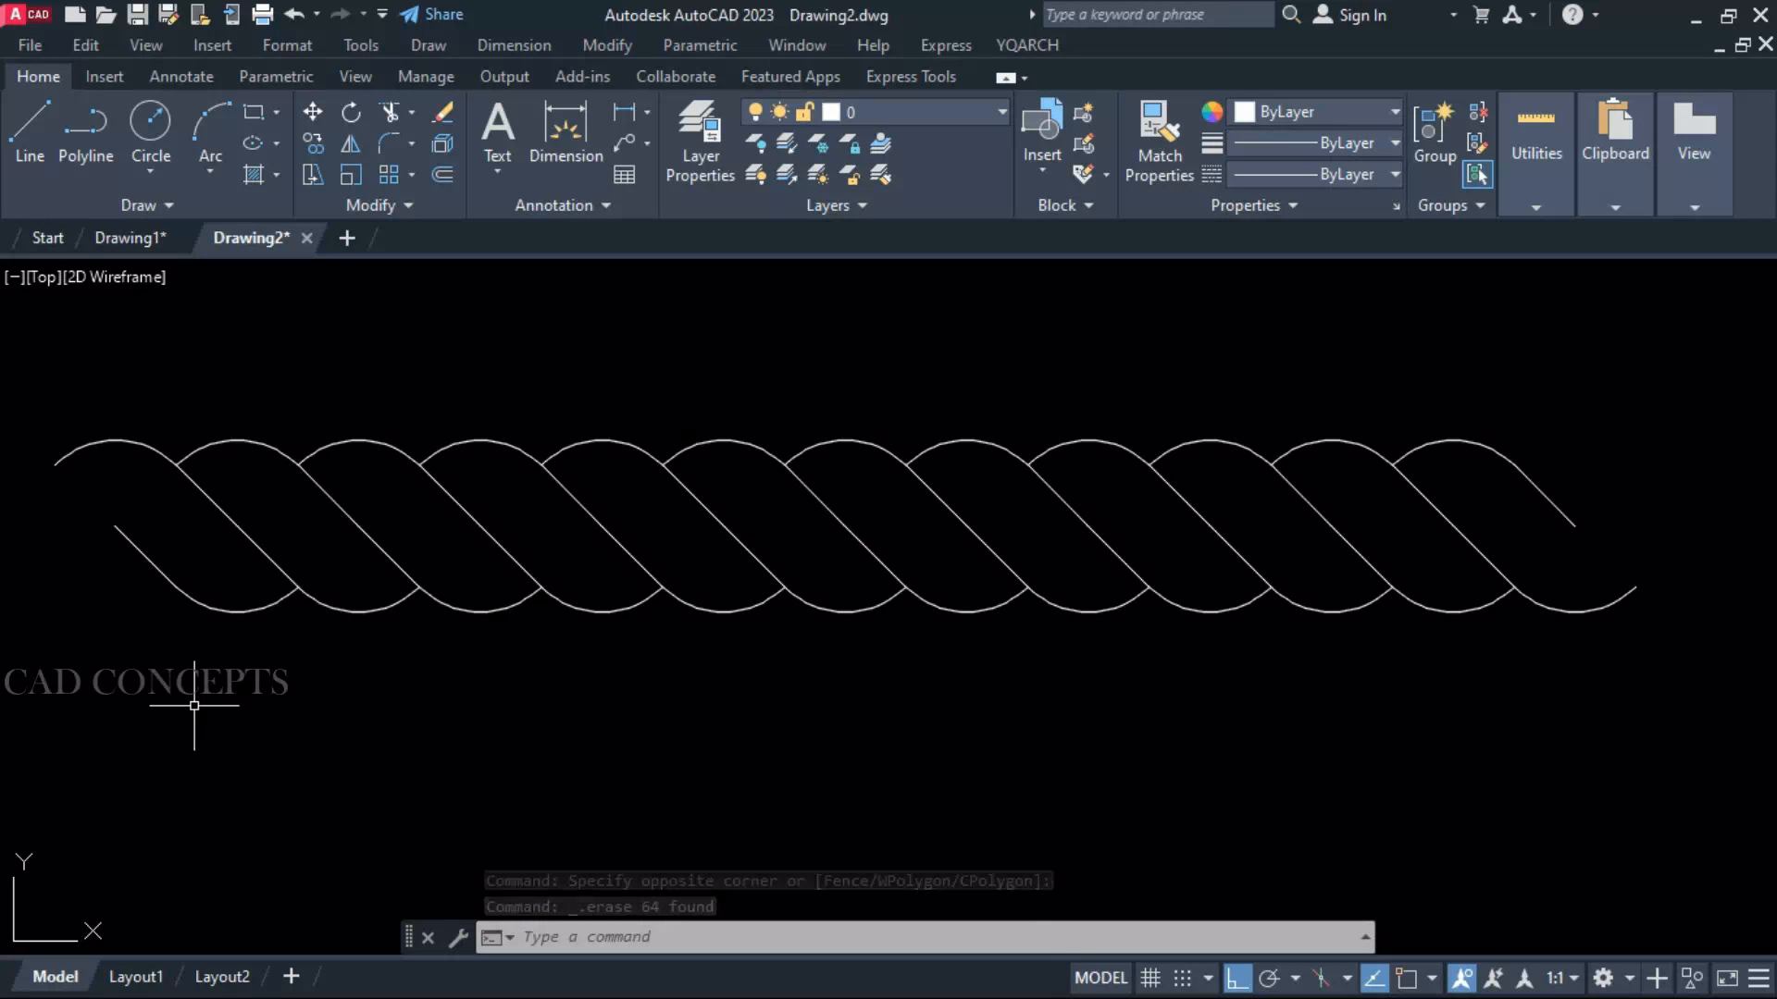
# Erase the whole twisted-wire pattern in Drawing2
pyautogui.click(28, 390)
pyautogui.click(1712, 646)
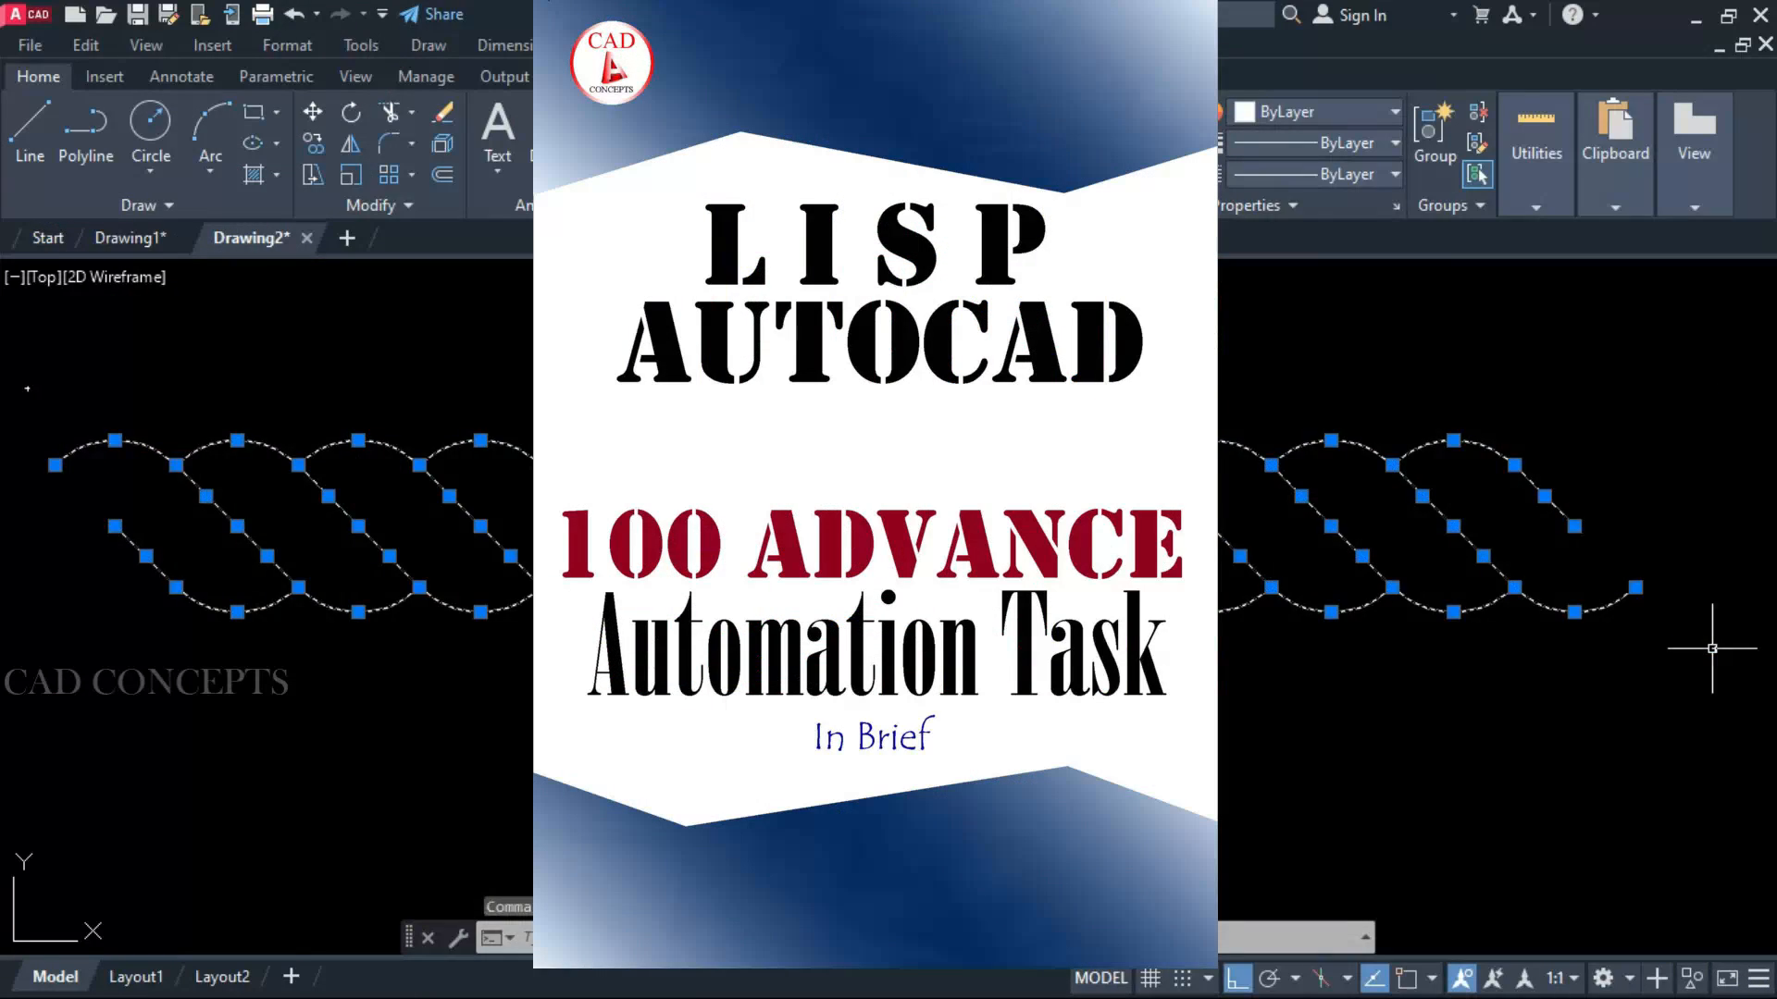
pyautogui.press('Delete')
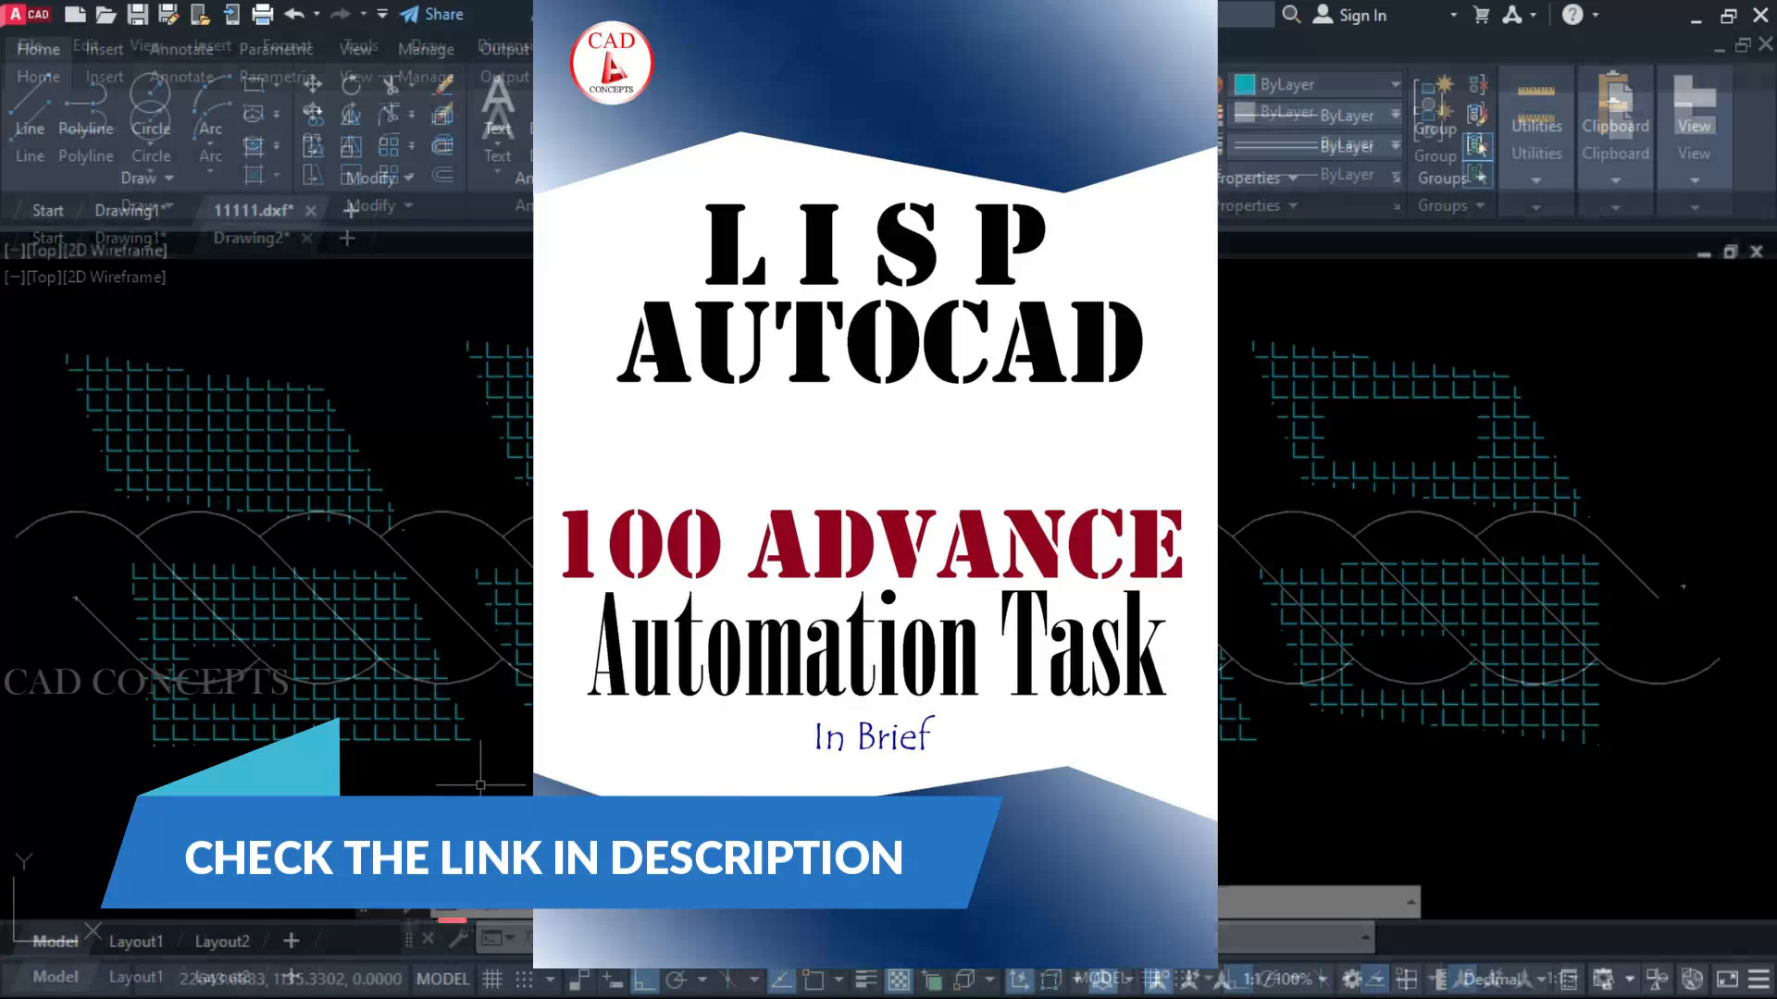
pyautogui.click(251, 467)
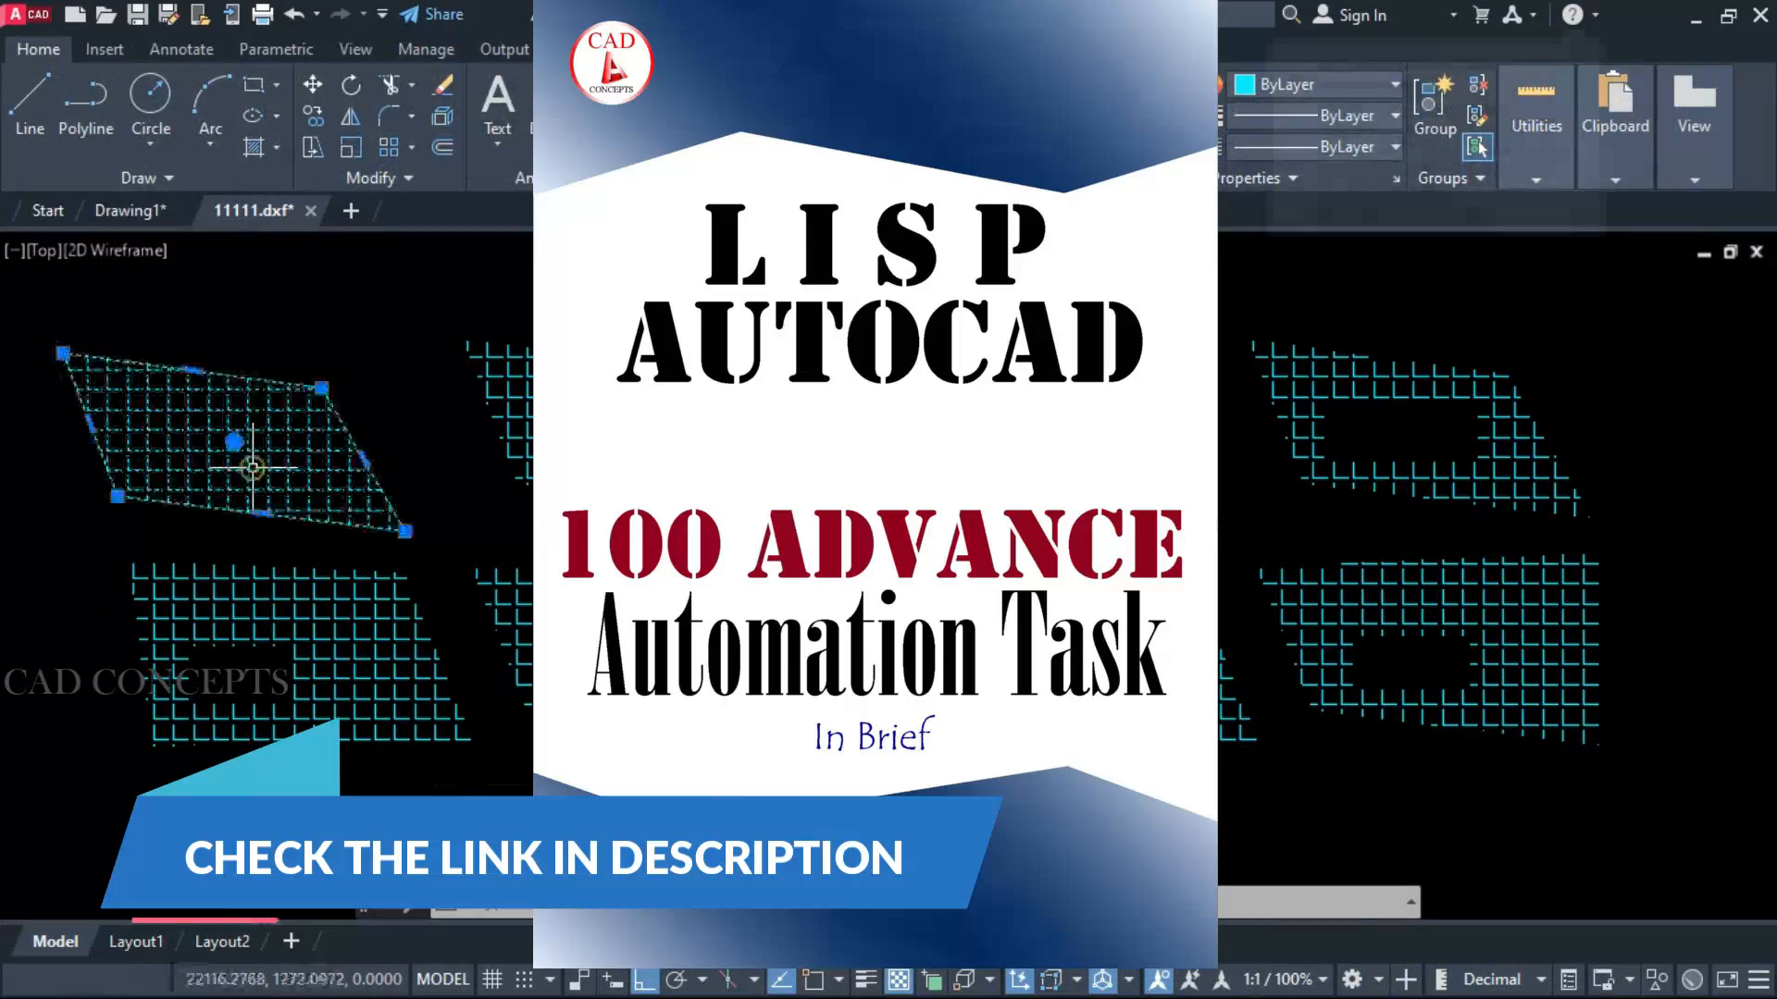
pyautogui.click(256, 589)
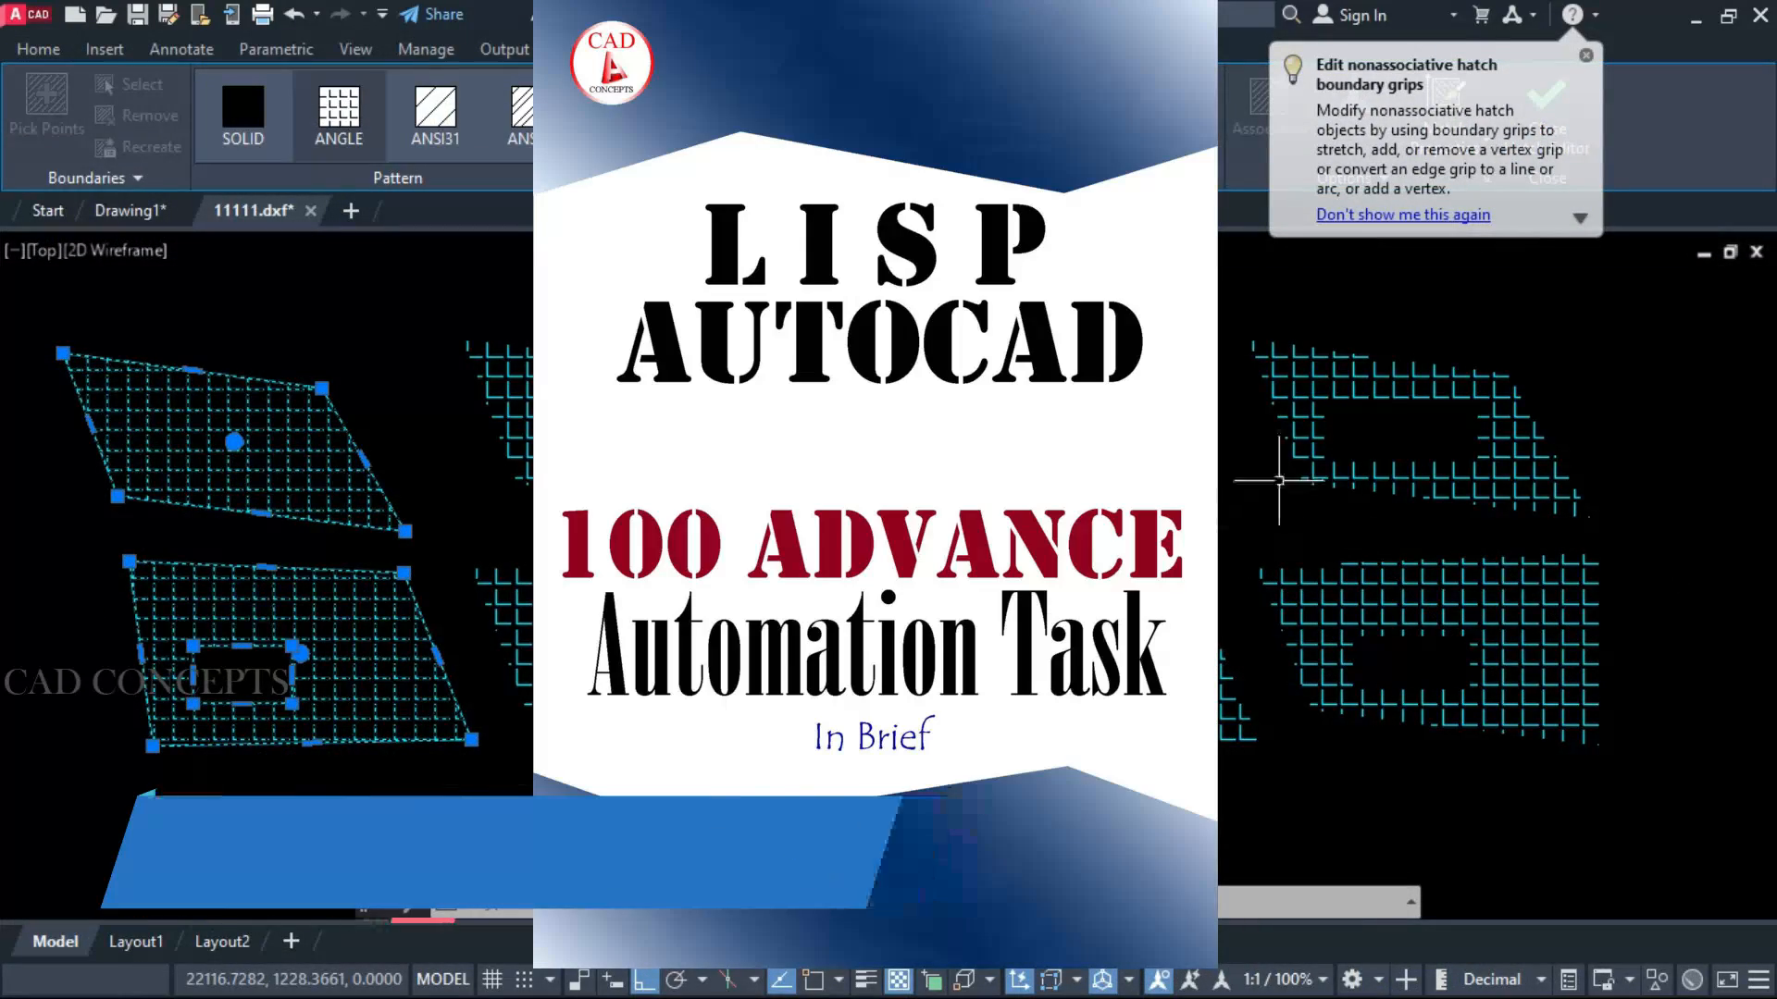
pyautogui.click(1277, 481)
pyautogui.click(1229, 406)
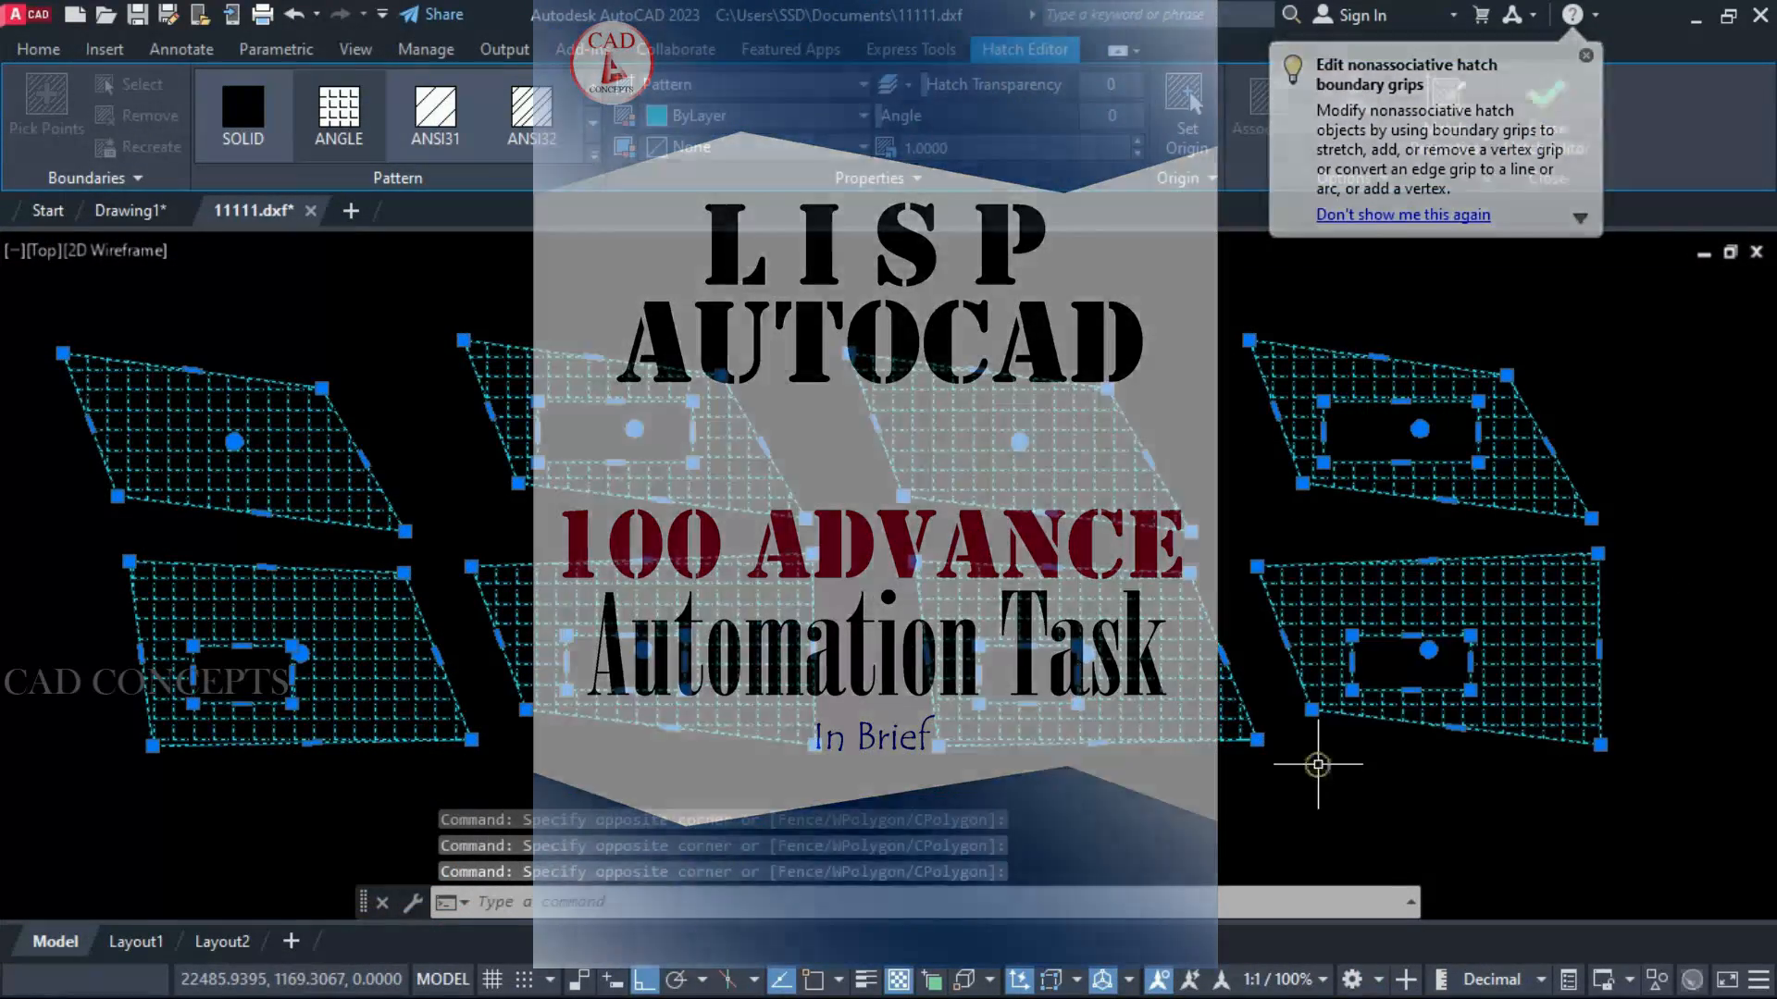
pyautogui.press('Escape')
pyautogui.press('Escape')
# Run HATCHB and select the hatches to recreate their boundaries
pyautogui.write('HATCHB')
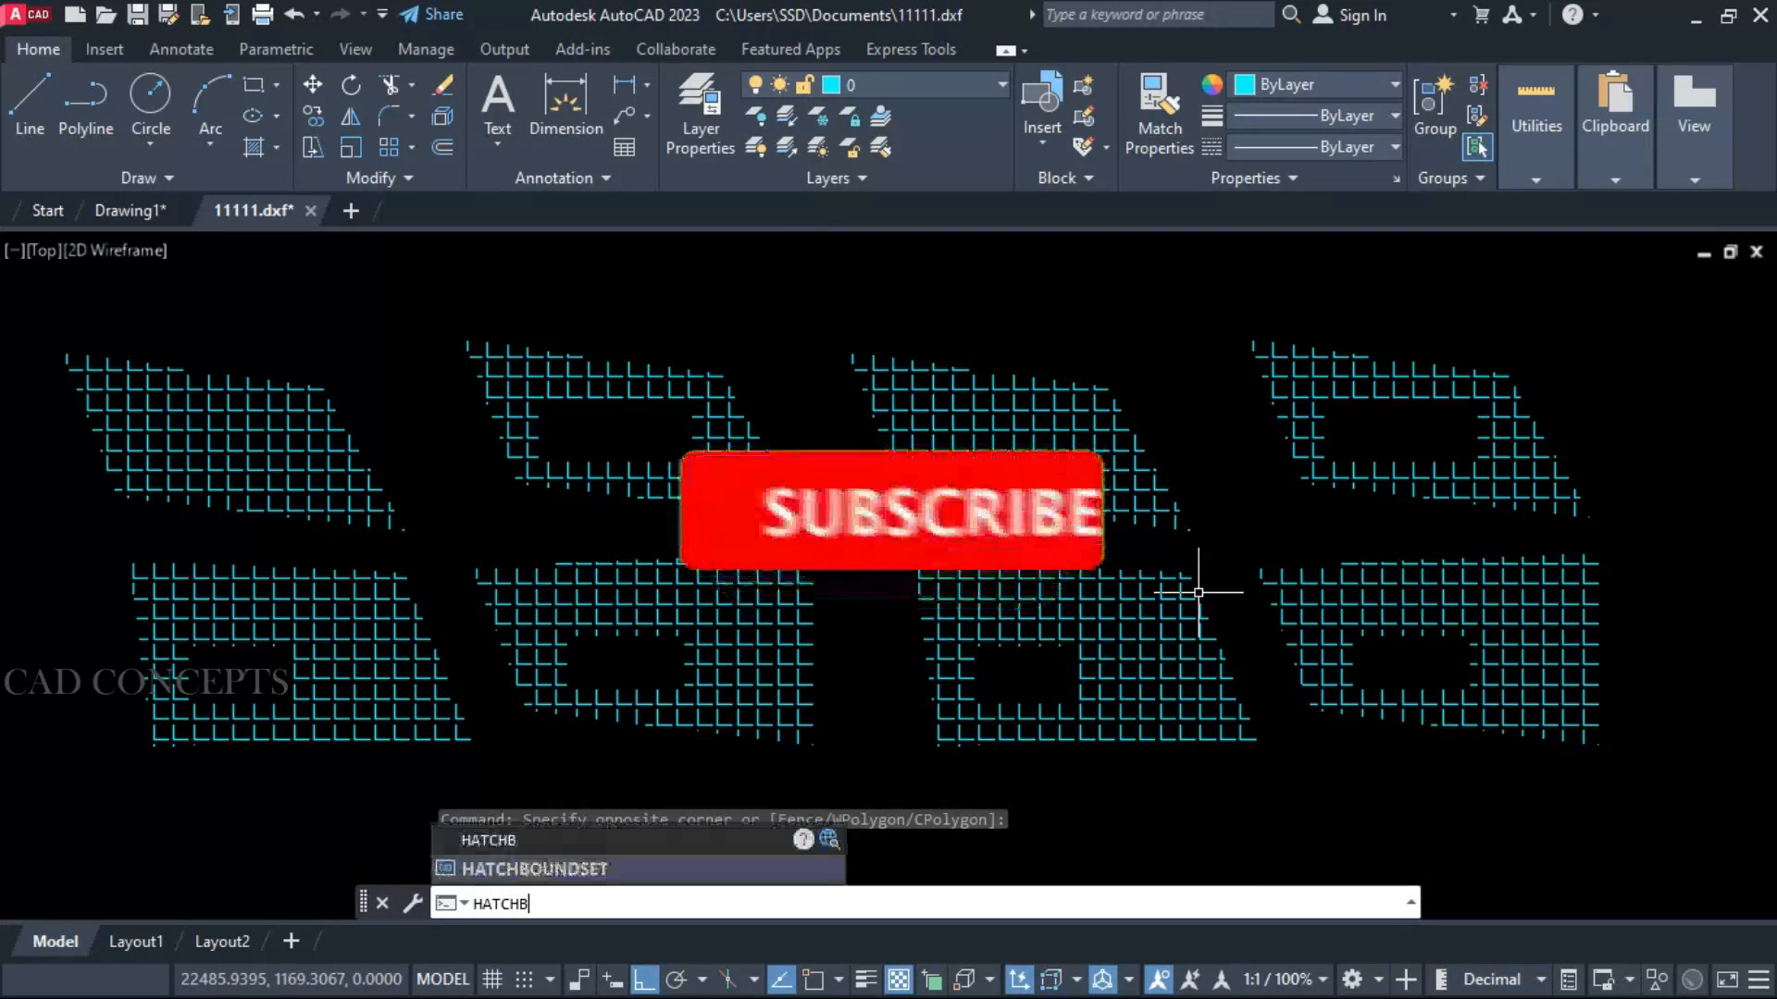
pyautogui.press('Return')
pyautogui.click(1610, 387)
pyautogui.click(530, 706)
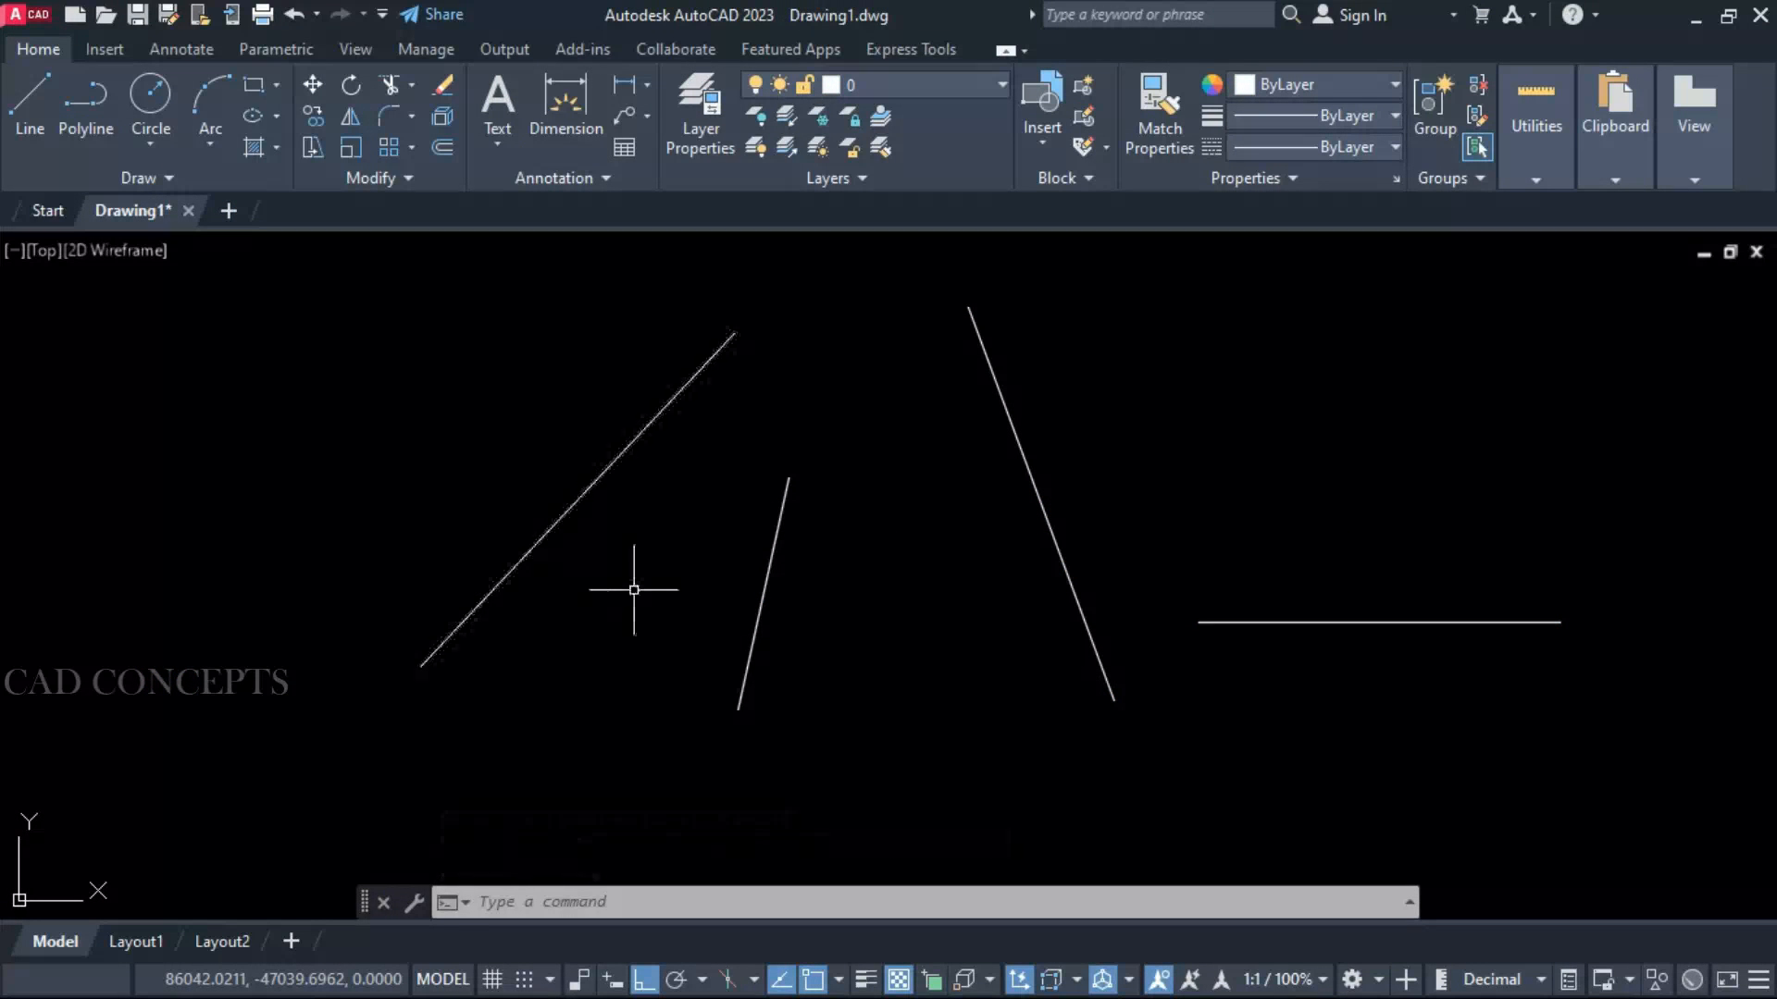
# Align the snap angle with the longest diagonal line using ANG, and start a test line between it and the short slanted line
pyautogui.write('ANG')
pyautogui.press('Return')
pyautogui.write('l')
pyautogui.press('Return')
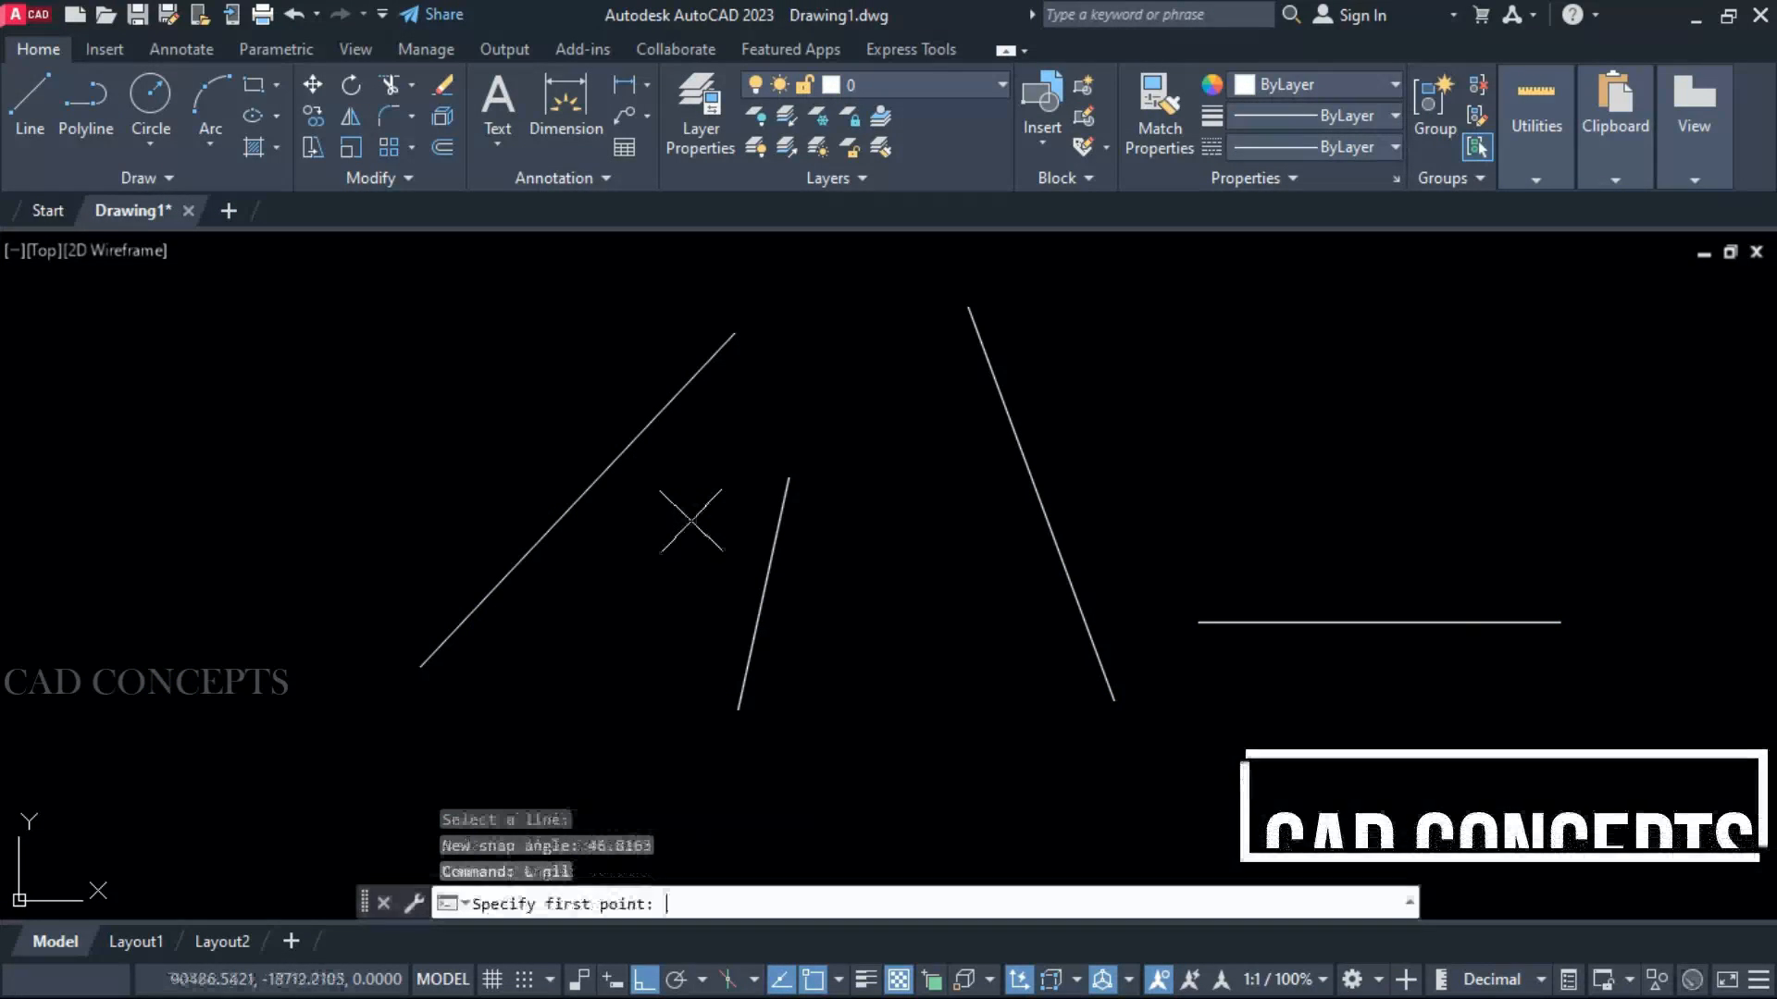
pyautogui.click(615, 635)
pyautogui.press('Escape')
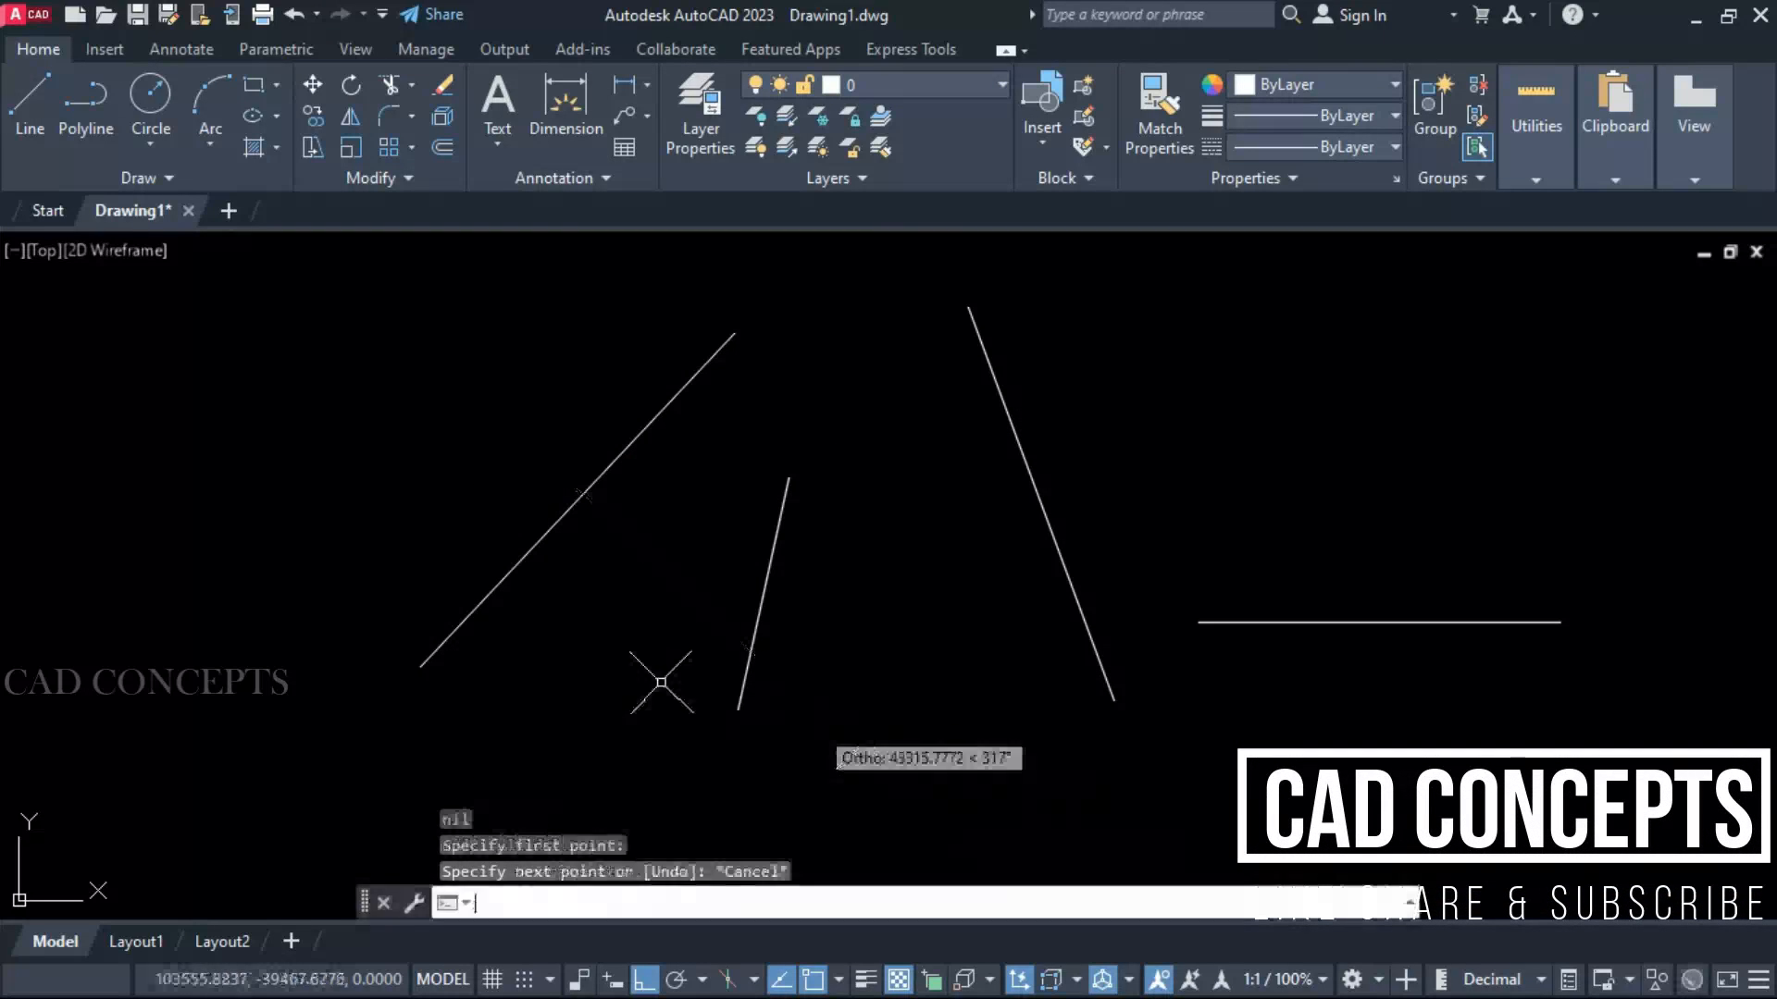
# Align the snap angle with the short slanted line using ANG and pick a test point beside it
pyautogui.click(761, 604)
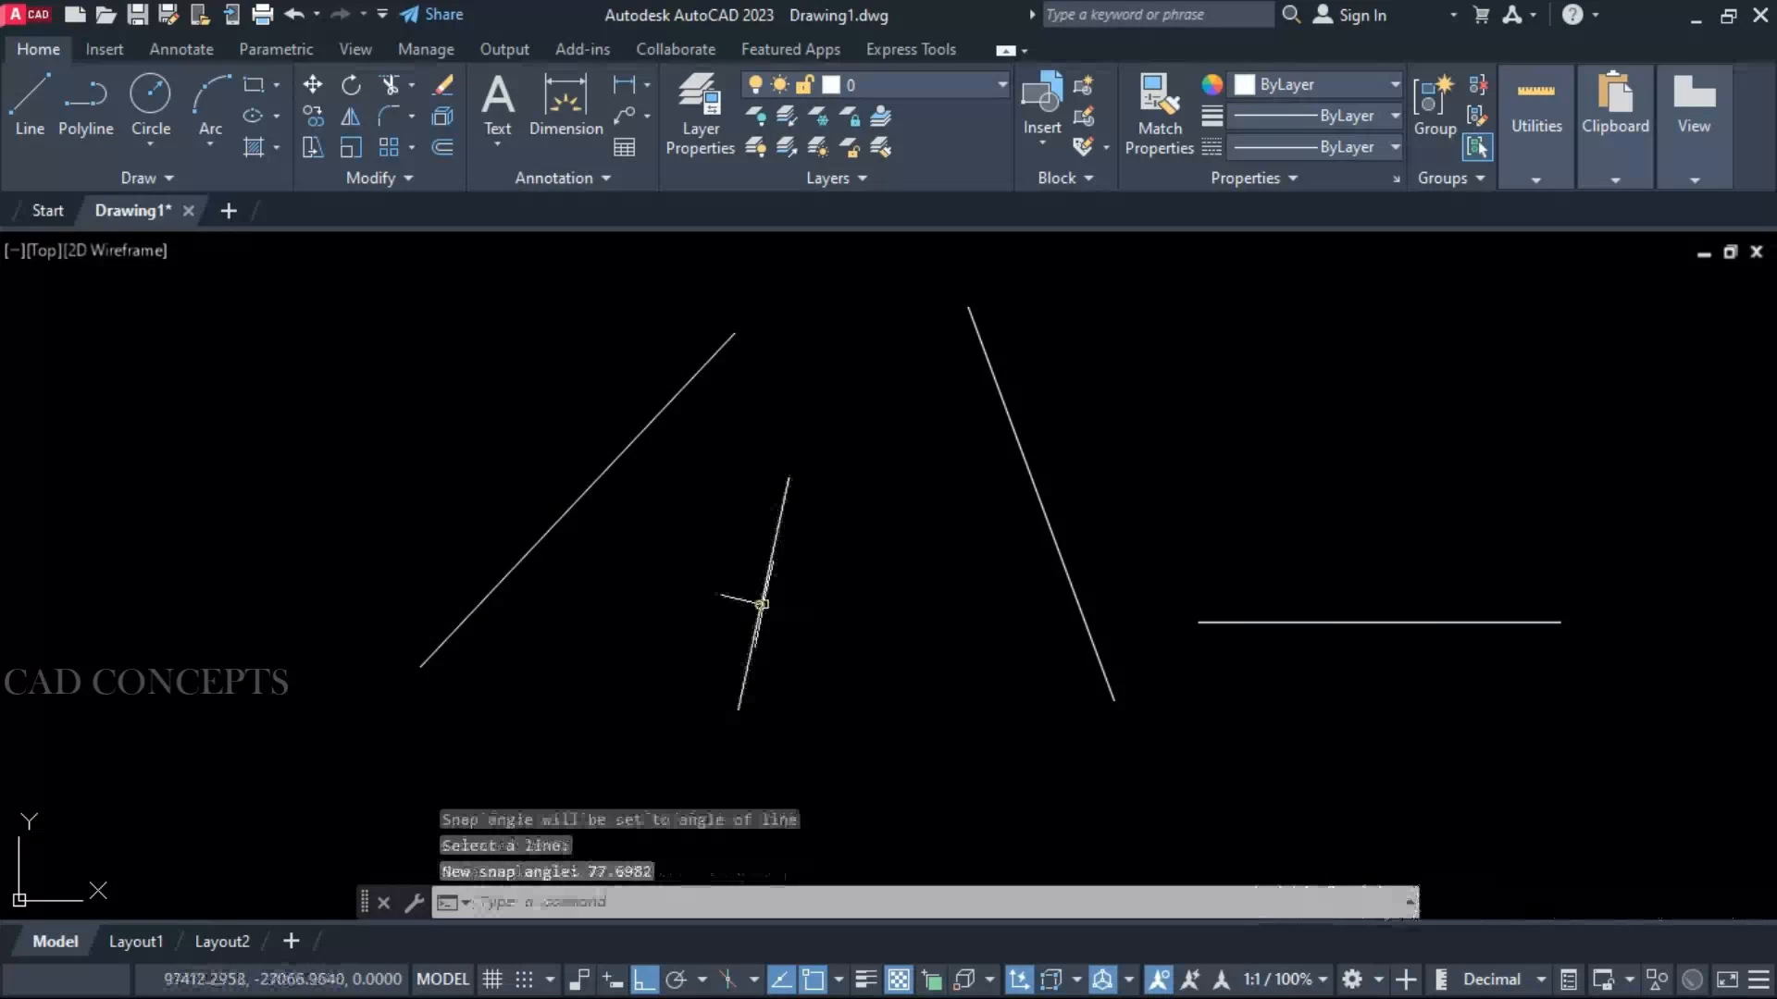
pyautogui.click(864, 555)
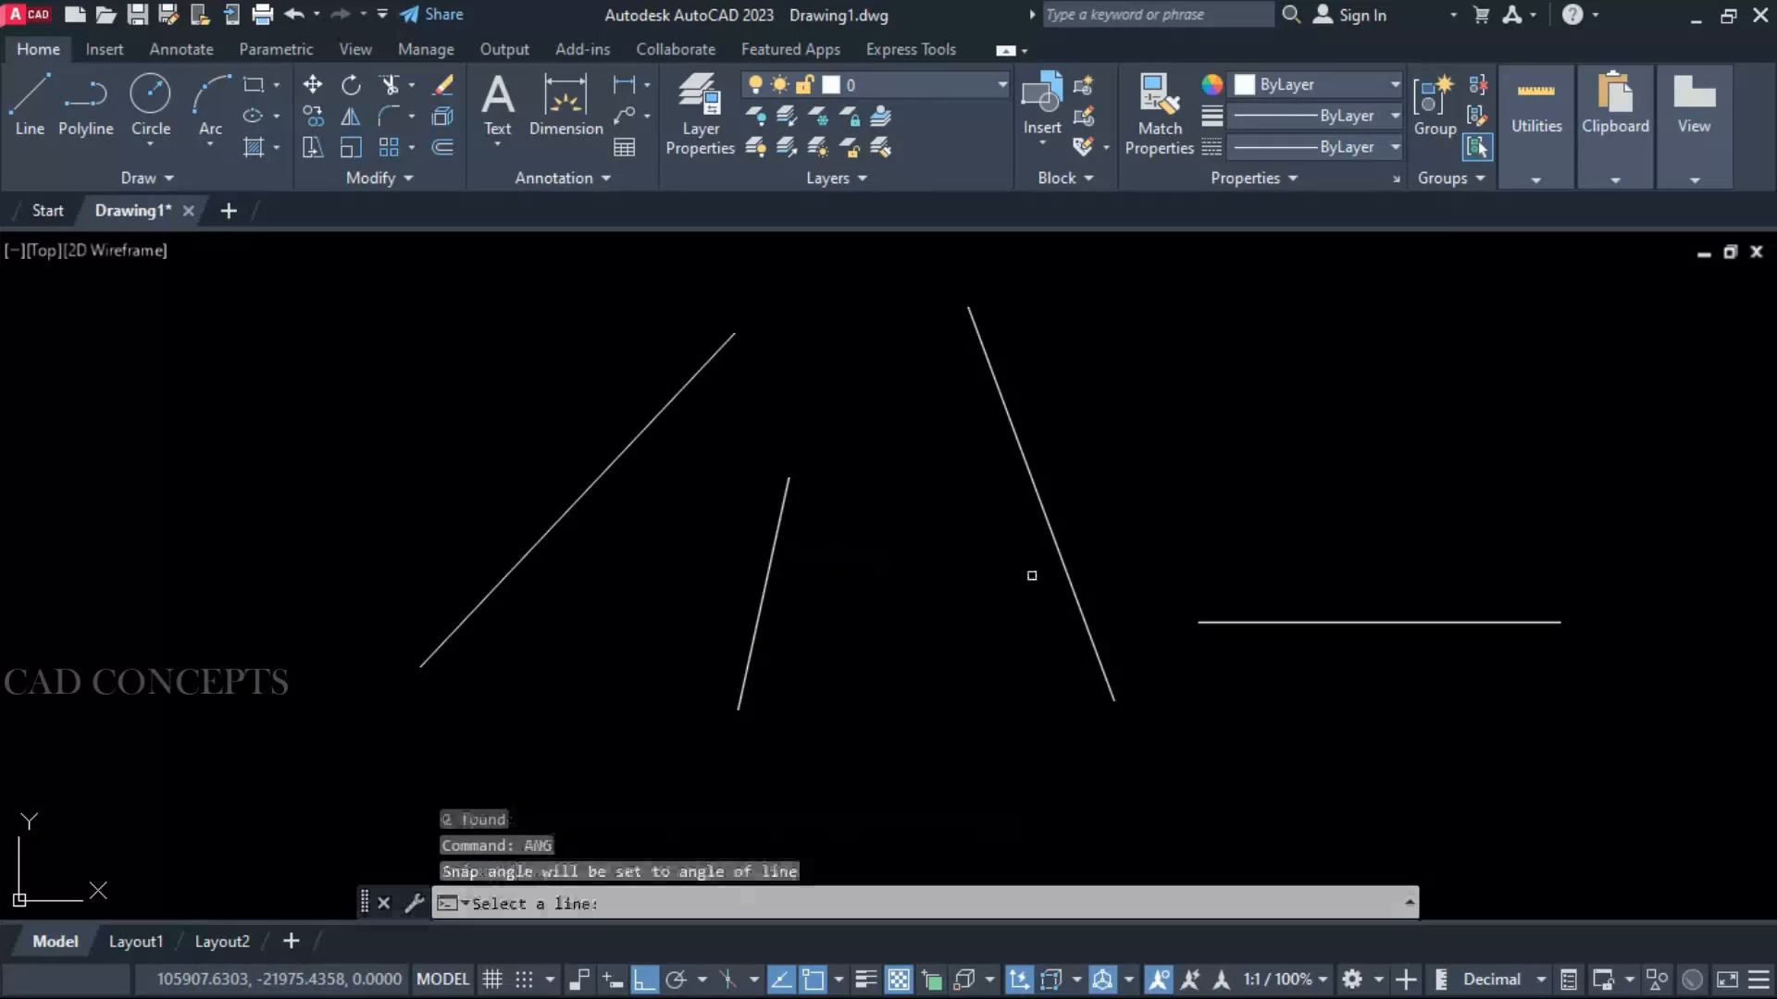